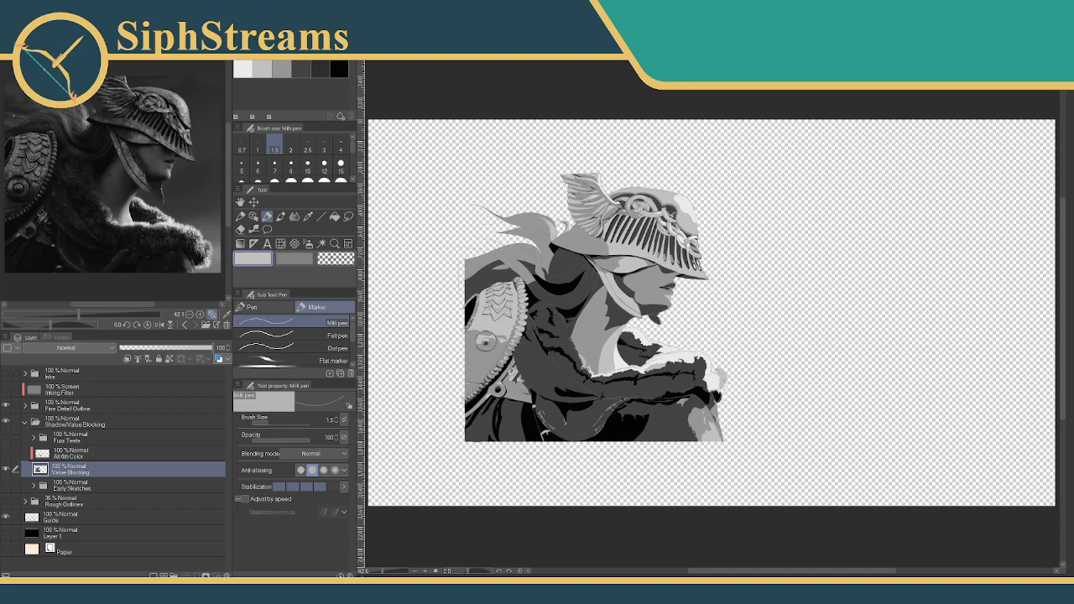
- Zoom and pan the canvas onto the warrior's hair beside the helmet
scroll(508, 286, up, 5)
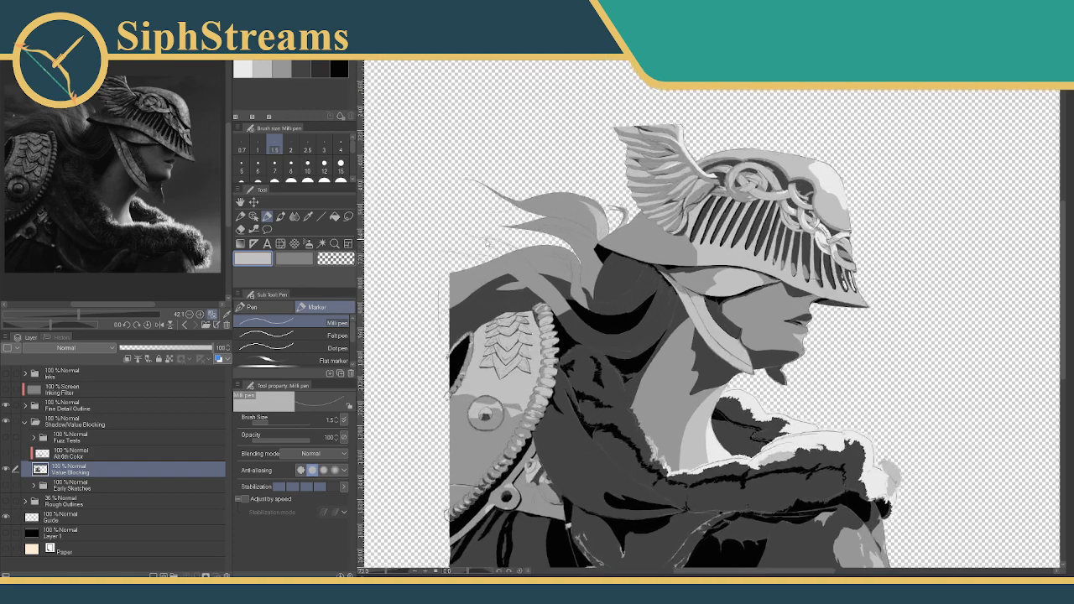
scroll(639, 320, down, 3)
scroll(621, 309, up, 3)
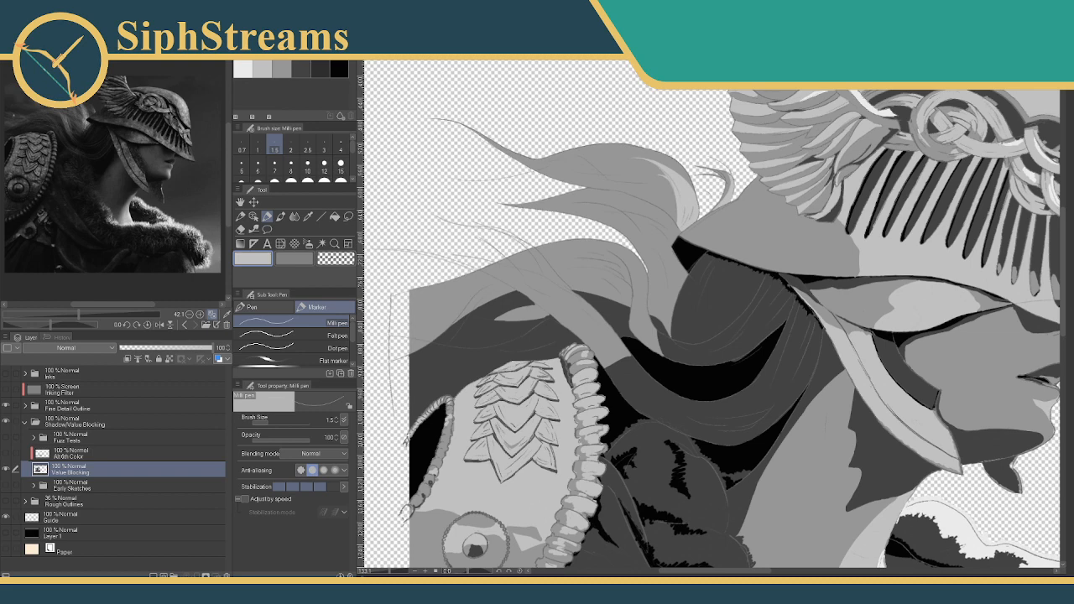
drag(721, 316, 656, 338)
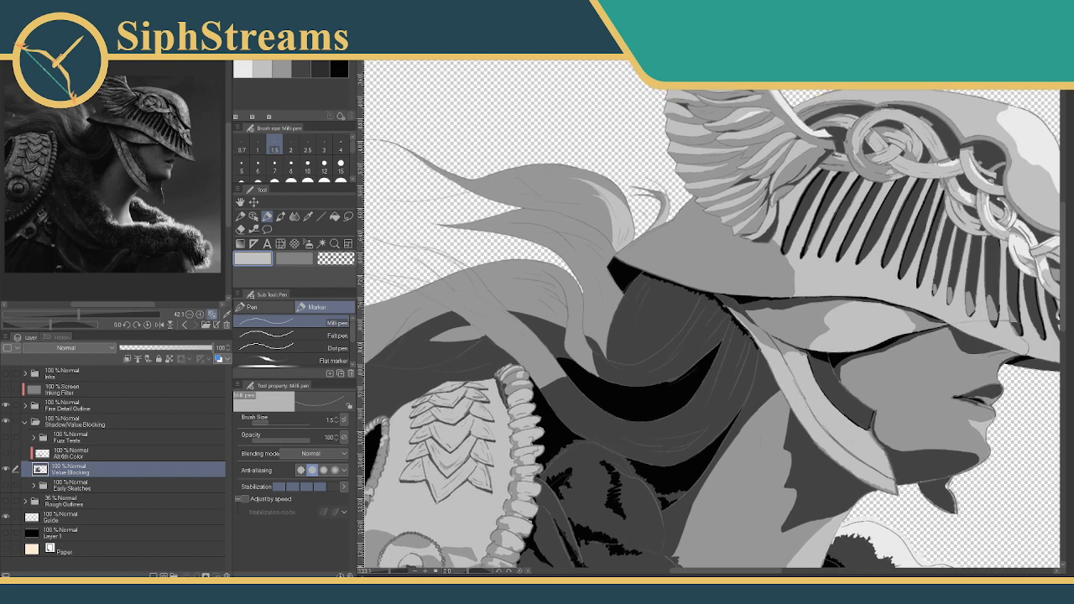
click(438, 166)
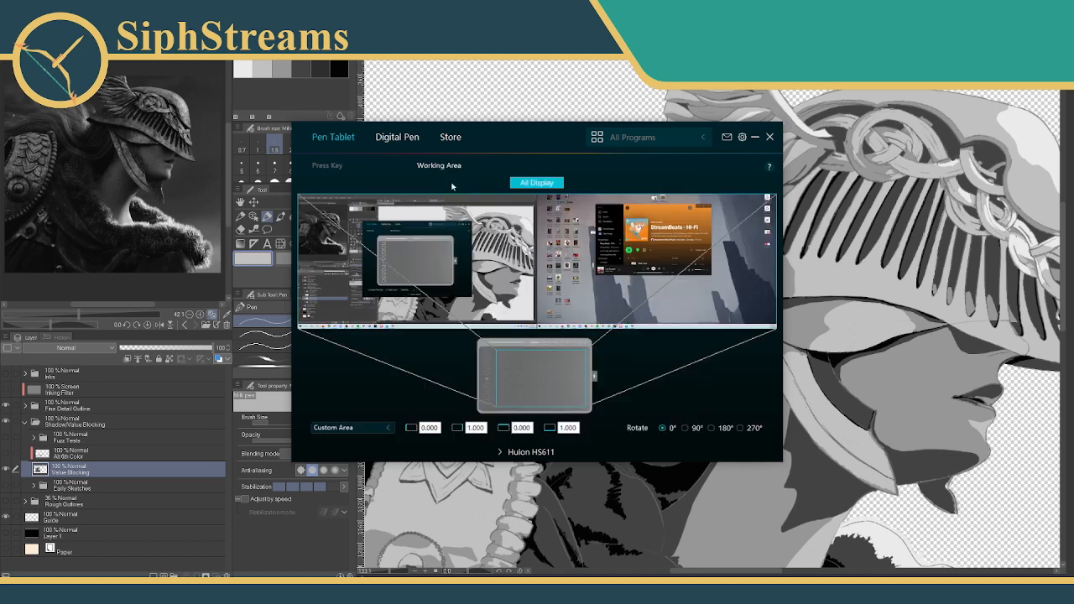
click(770, 138)
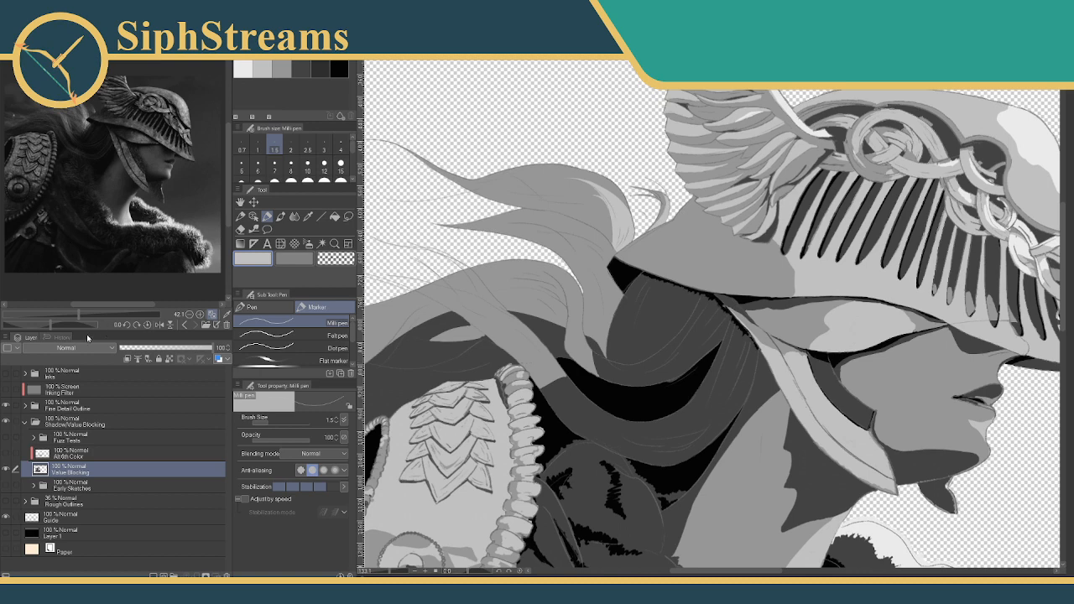
- Magnify the Sub View reference onto the hair and nudge the painting view
drag(81, 314, 123, 314)
drag(92, 215, 146, 251)
drag(539, 364, 514, 345)
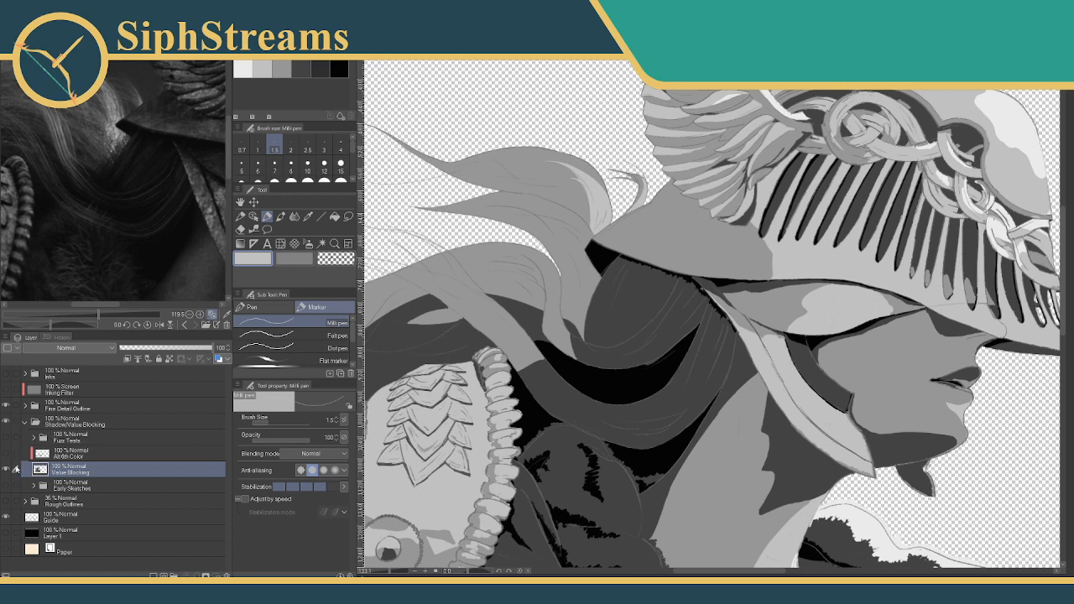
- Hide the Fine Detail Outline layer, then zoom the canvas out to see more painting
click(6, 406)
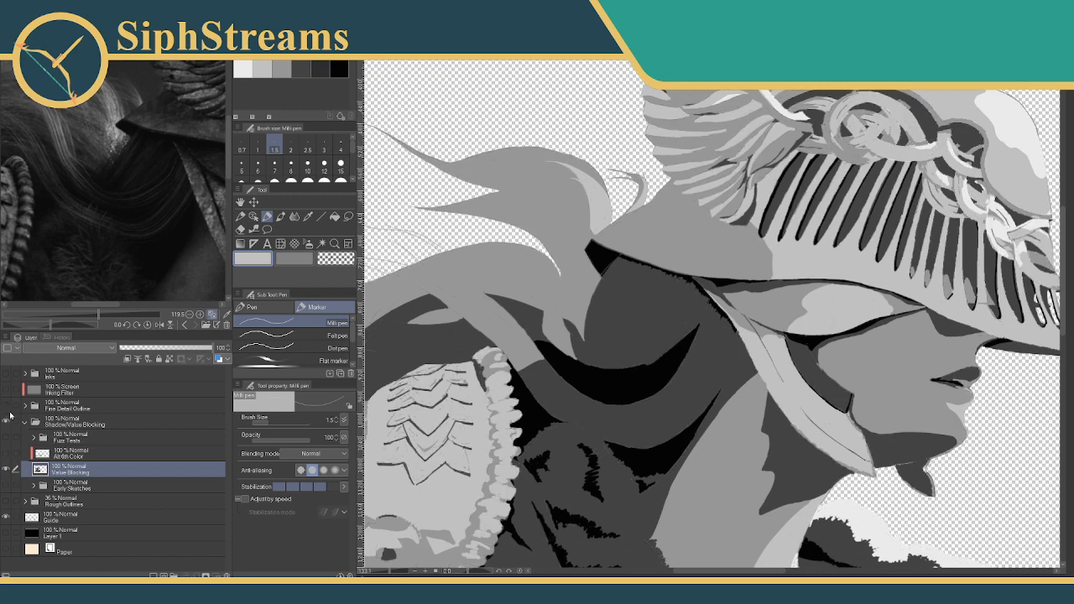
drag(537, 403, 554, 387)
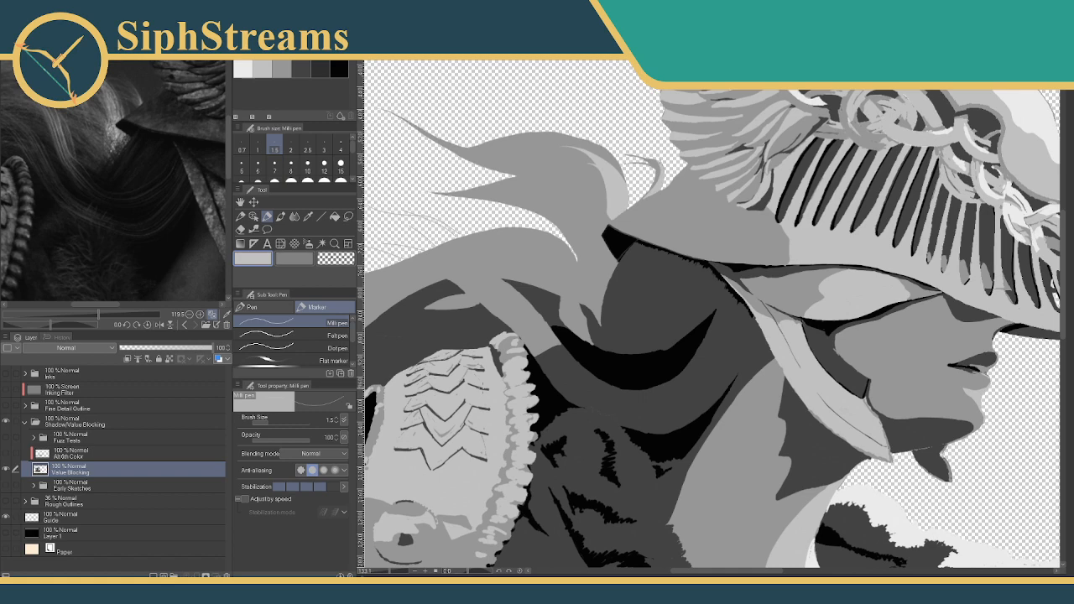
drag(390, 321, 447, 333)
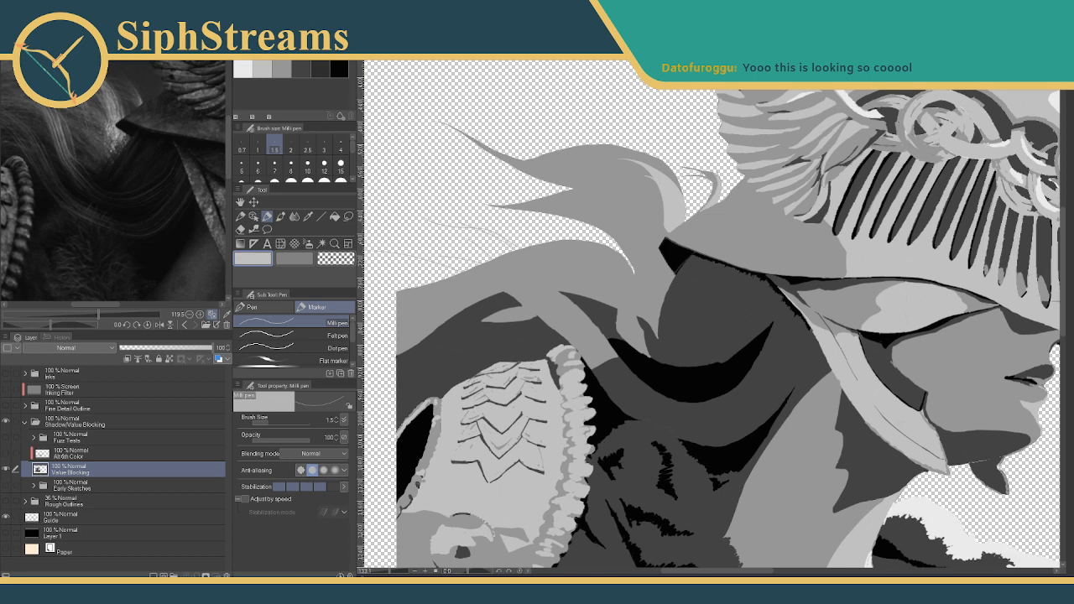
scroll(889, 328, down, 3)
drag(688, 338, 596, 244)
scroll(562, 235, down, 2)
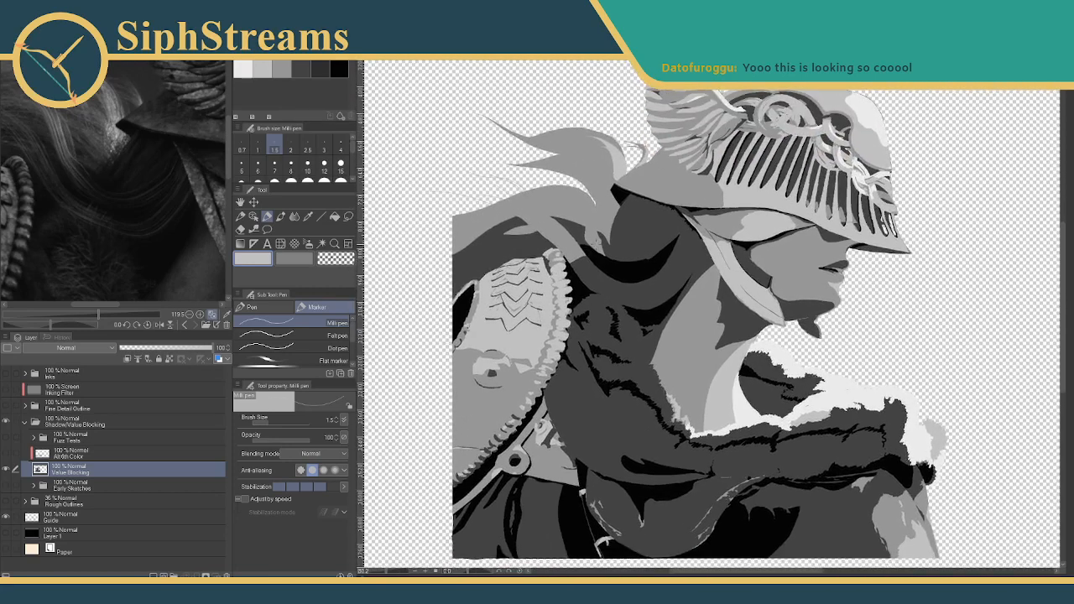
scroll(122, 178, down, 5)
scroll(79, 183, up, 4)
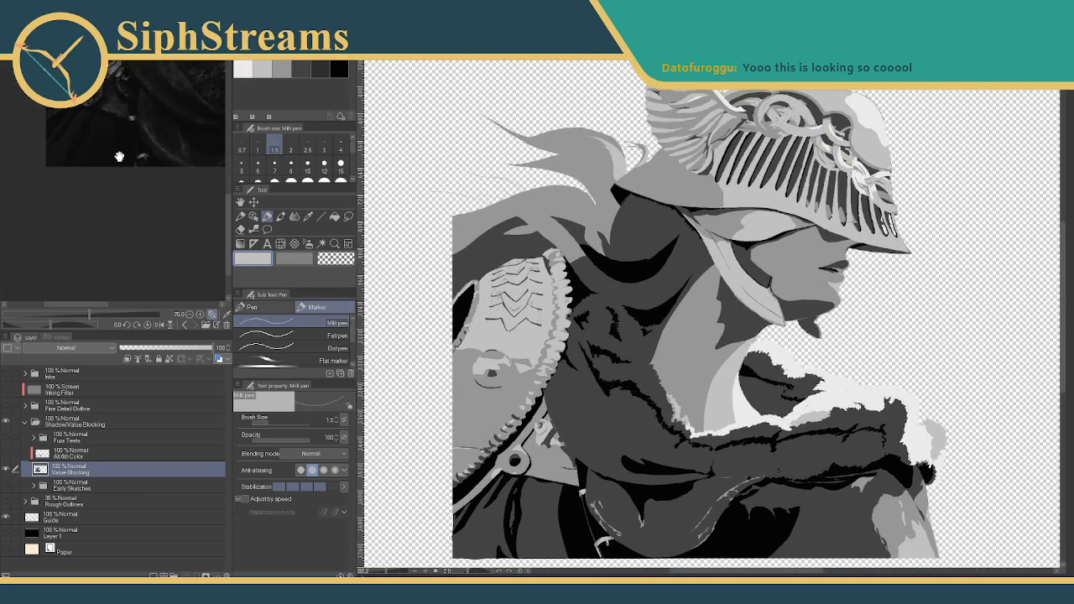
- Zoom the Sub View reference out to 33.3% so the full knight shows
scroll(105, 205, down, 4)
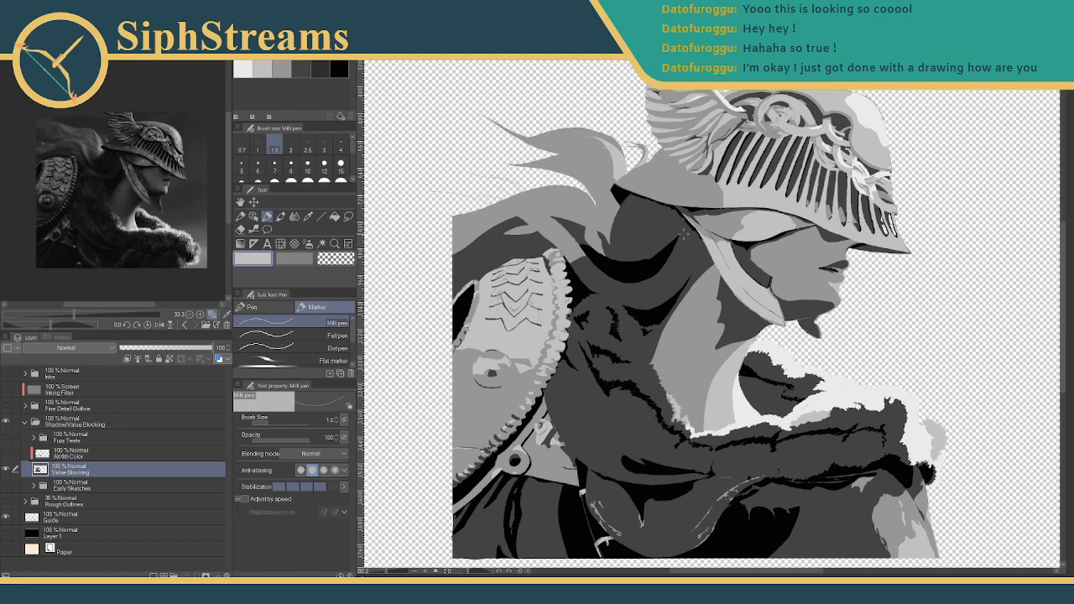
drag(534, 196, 509, 239)
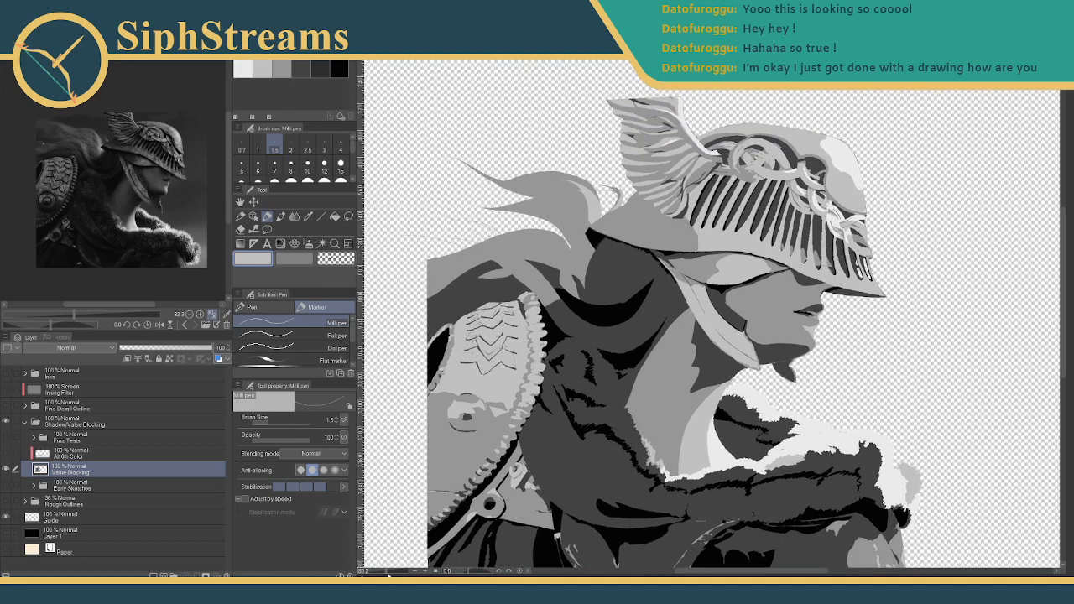
drag(386, 574, 392, 575)
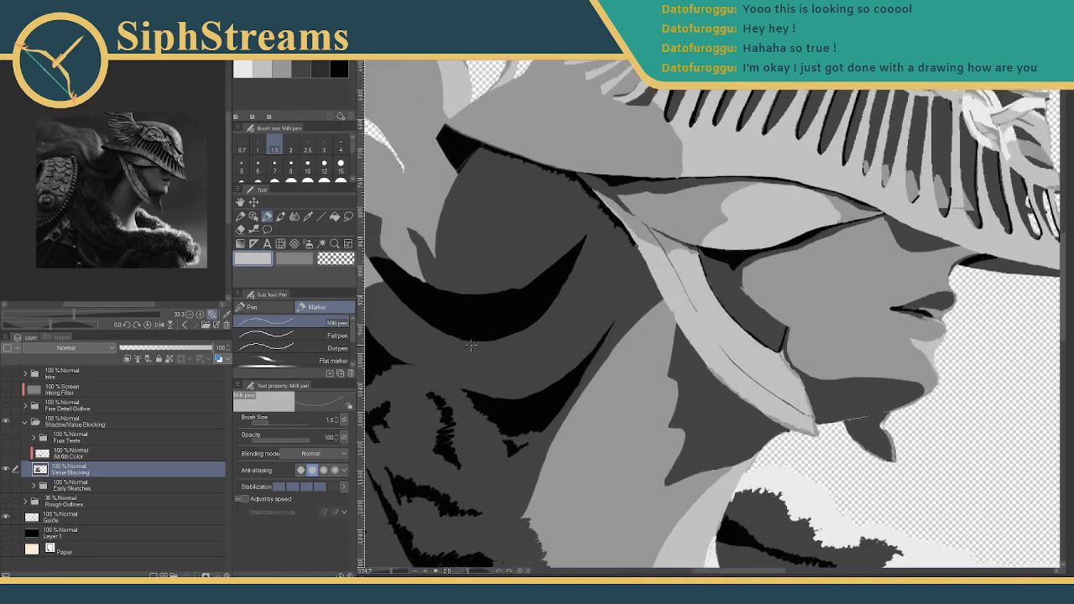
drag(474, 305, 644, 338)
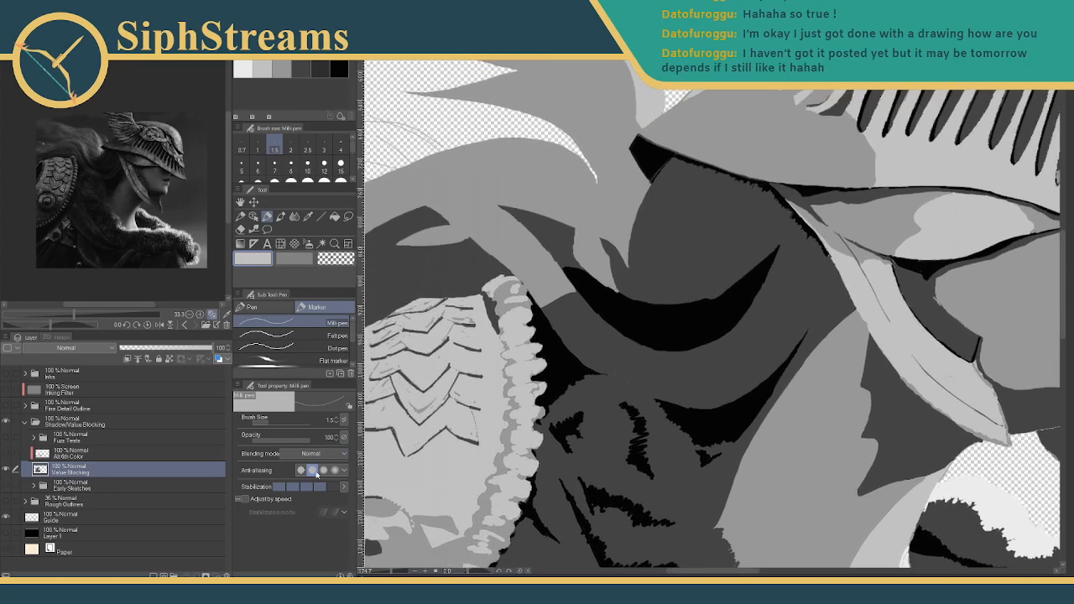
drag(388, 574, 381, 574)
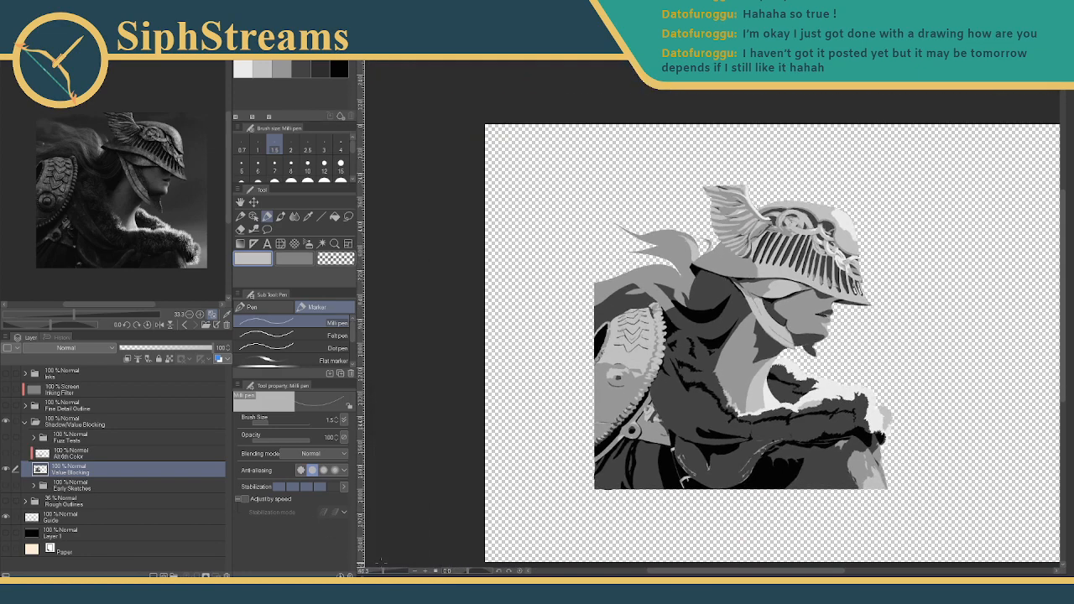
drag(637, 352, 571, 358)
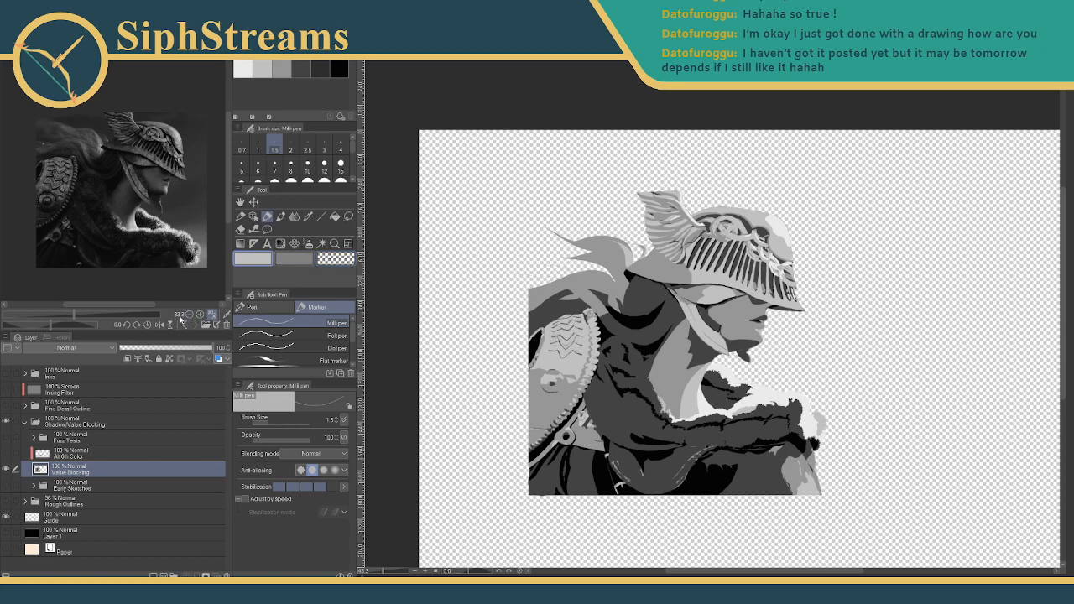
click(163, 325)
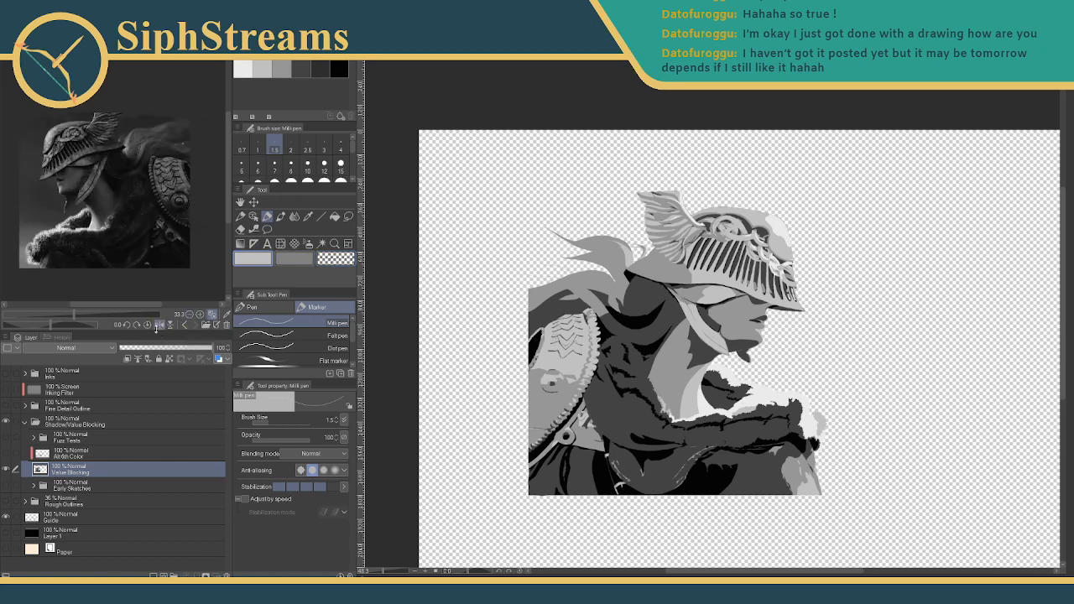
click(163, 326)
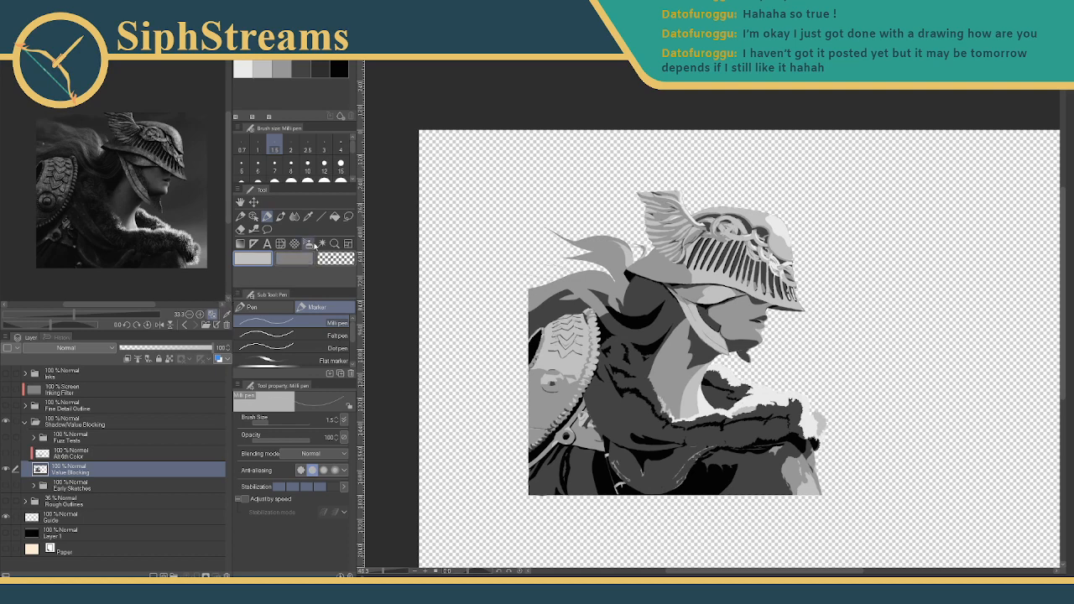
drag(398, 183, 391, 180)
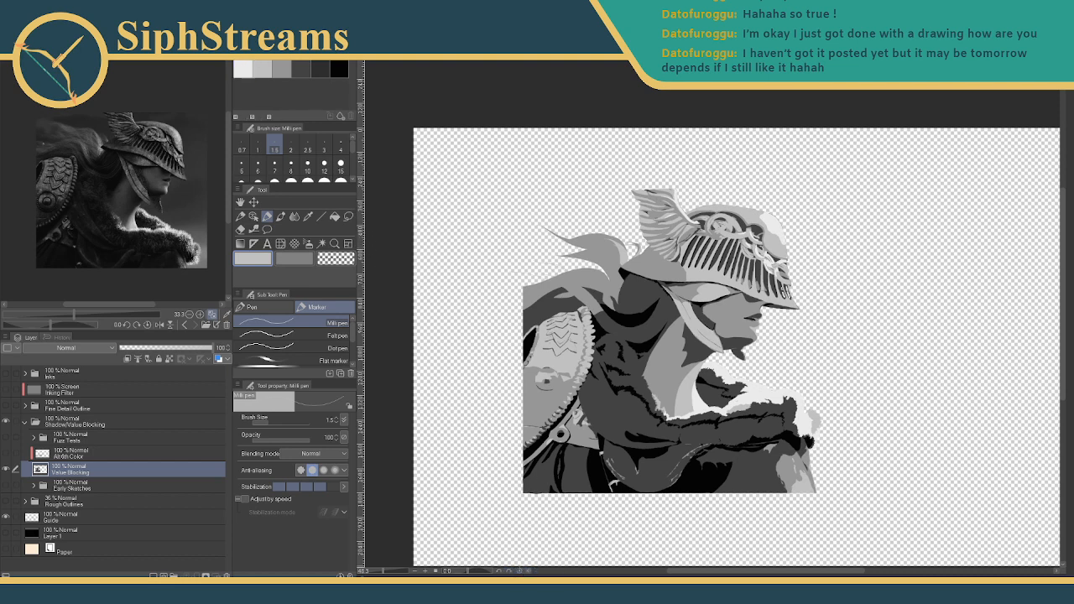
- Browse the Layer menu without choosing anything, then collapse the Shadow/Value Blocking folder
click(96, 23)
mouse_move(116, 163)
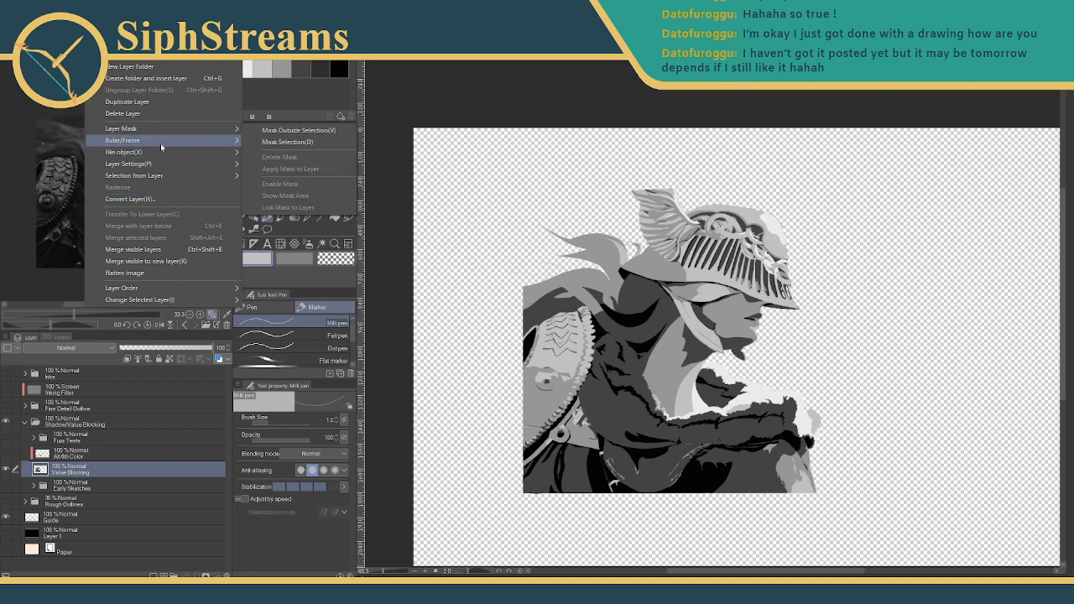
mouse_move(158, 154)
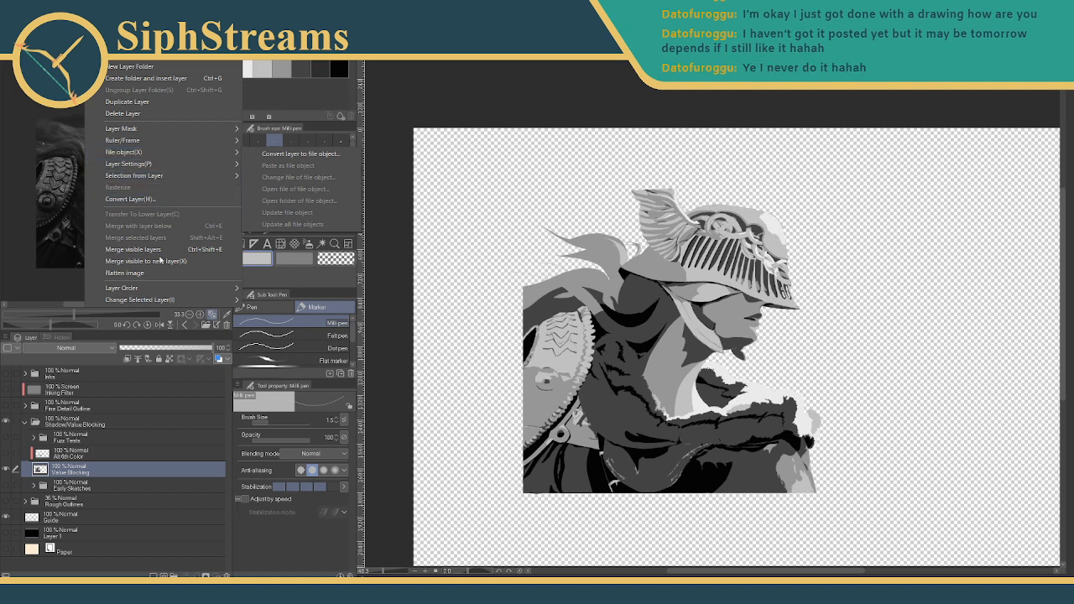
mouse_move(156, 300)
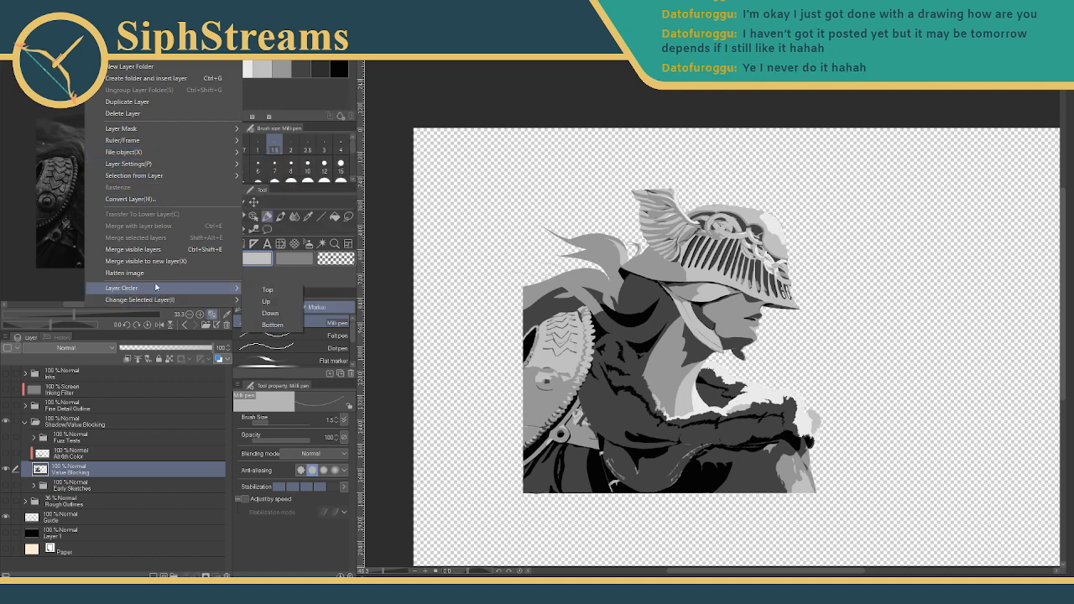
click(14, 390)
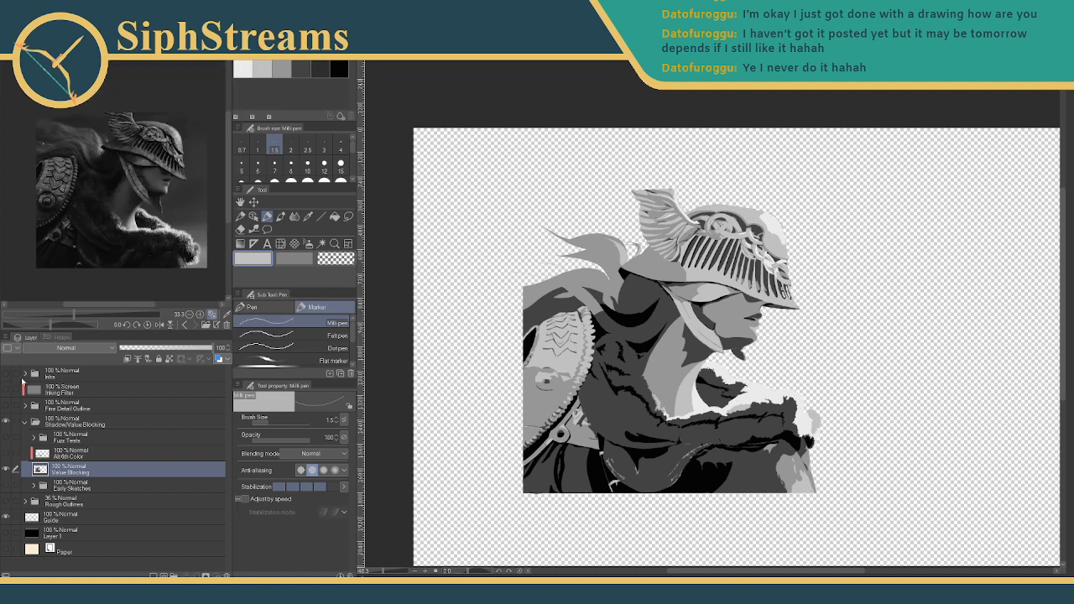
click(57, 455)
click(25, 425)
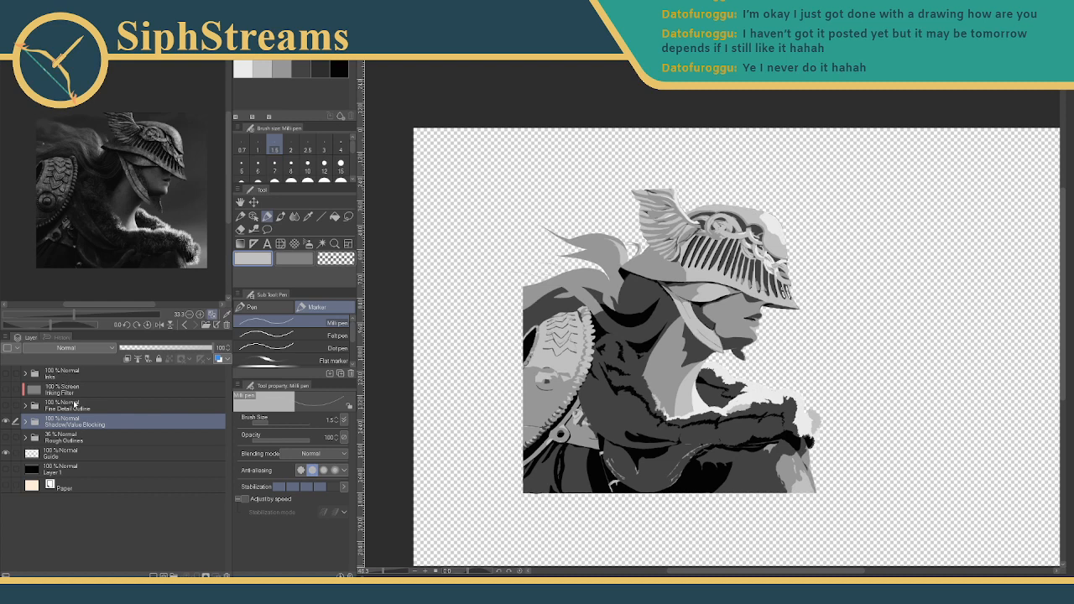
- Select Fine Detail Outline and Shadow/Value Blocking together and review their right-click options
click(70, 410)
ctrl+click(68, 424)
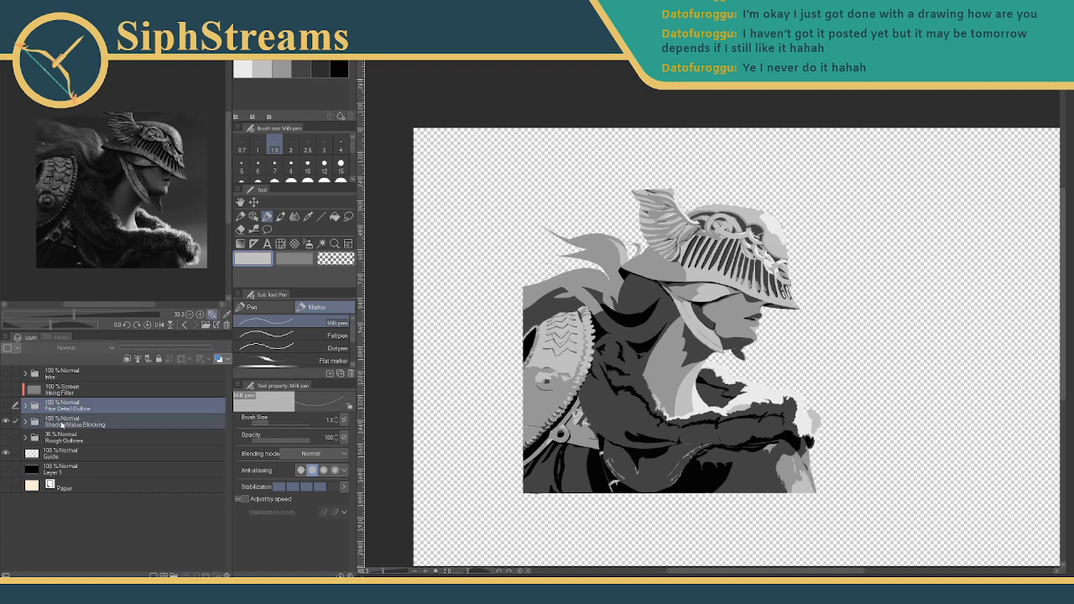
right_click(57, 426)
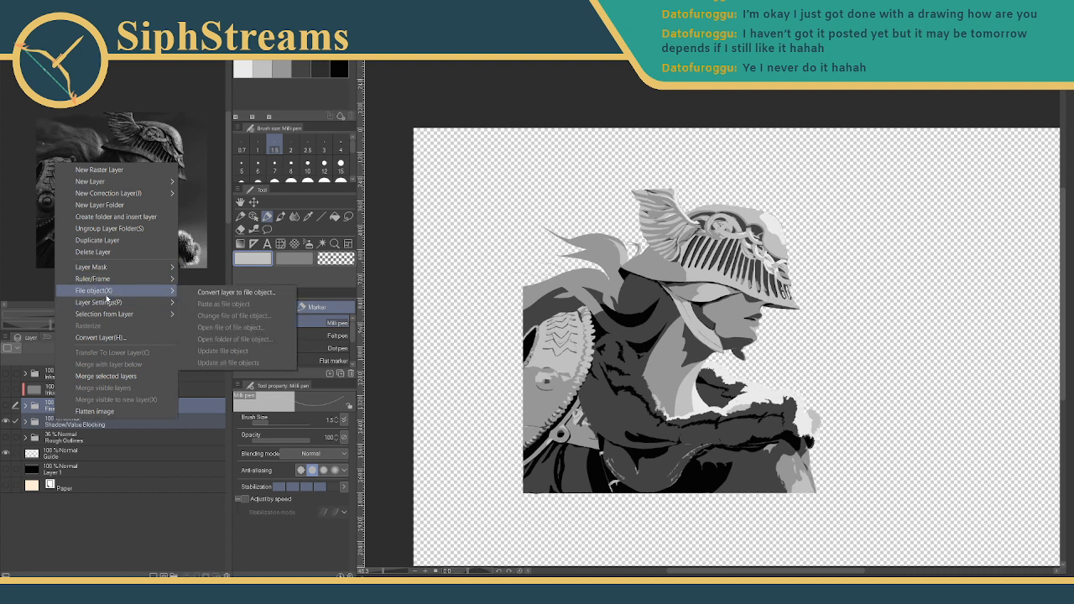
mouse_move(111, 303)
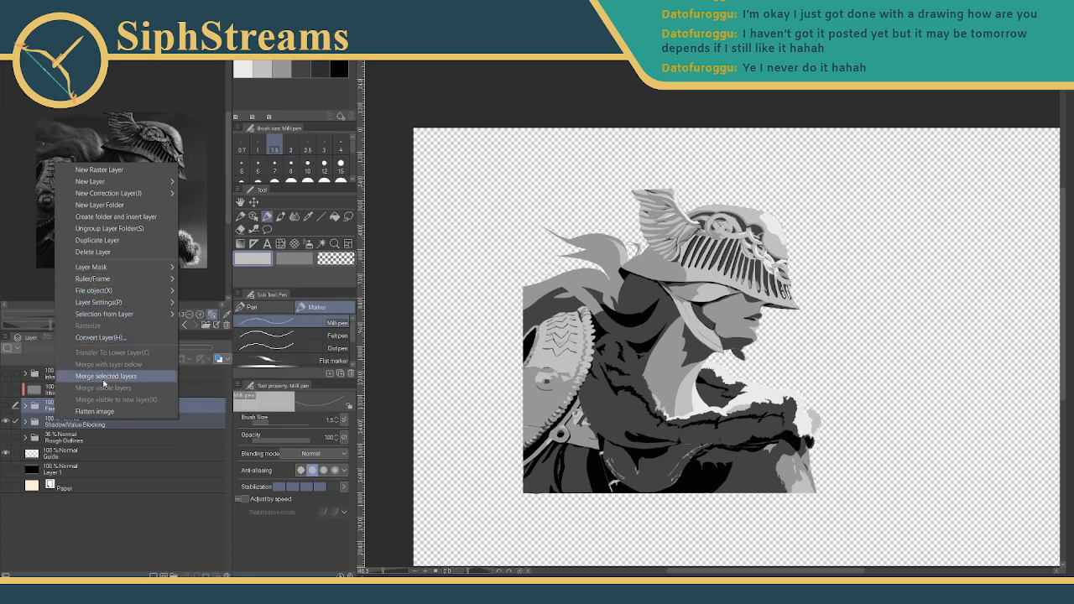
click(418, 142)
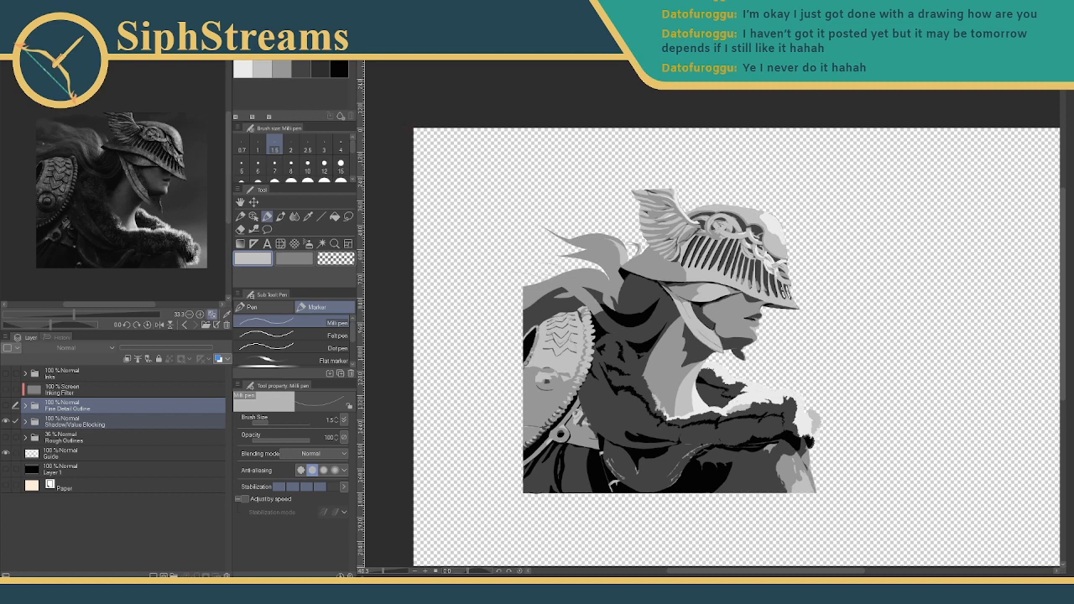
click(94, 18)
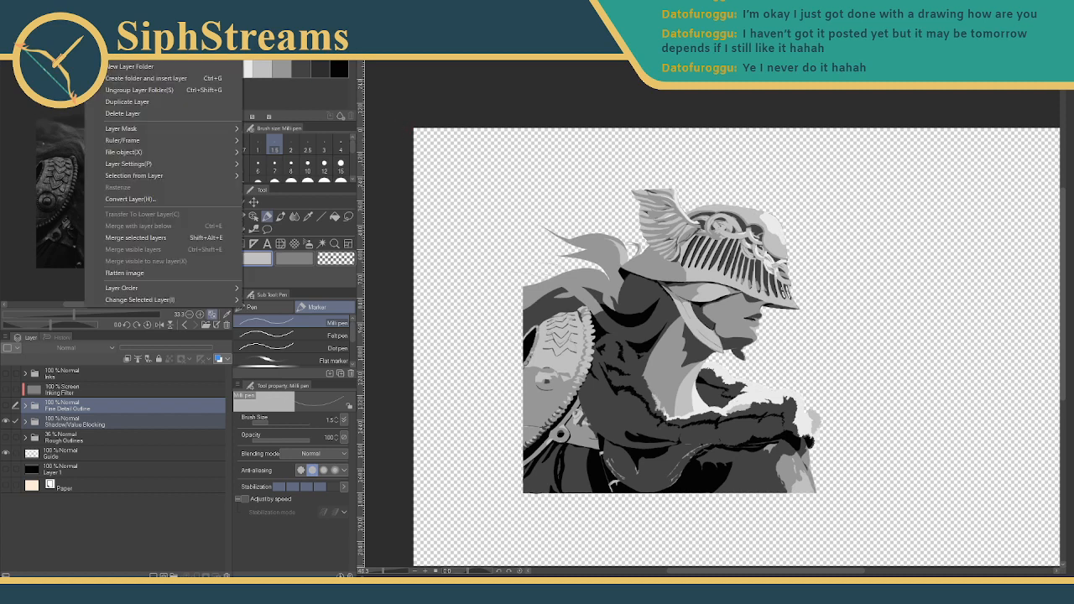
mouse_move(32, 17)
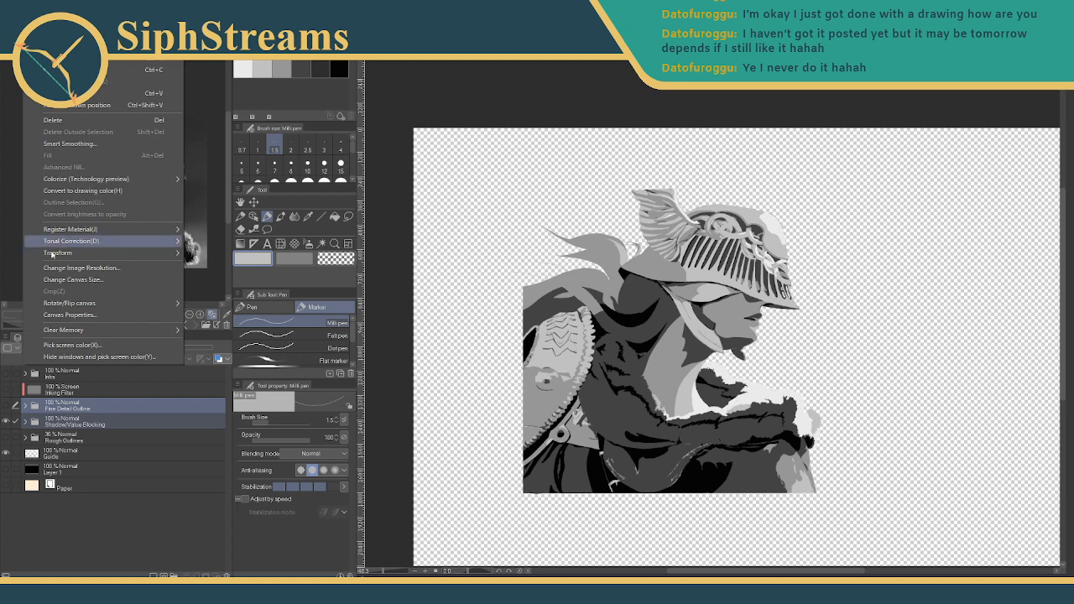
mouse_move(168, 253)
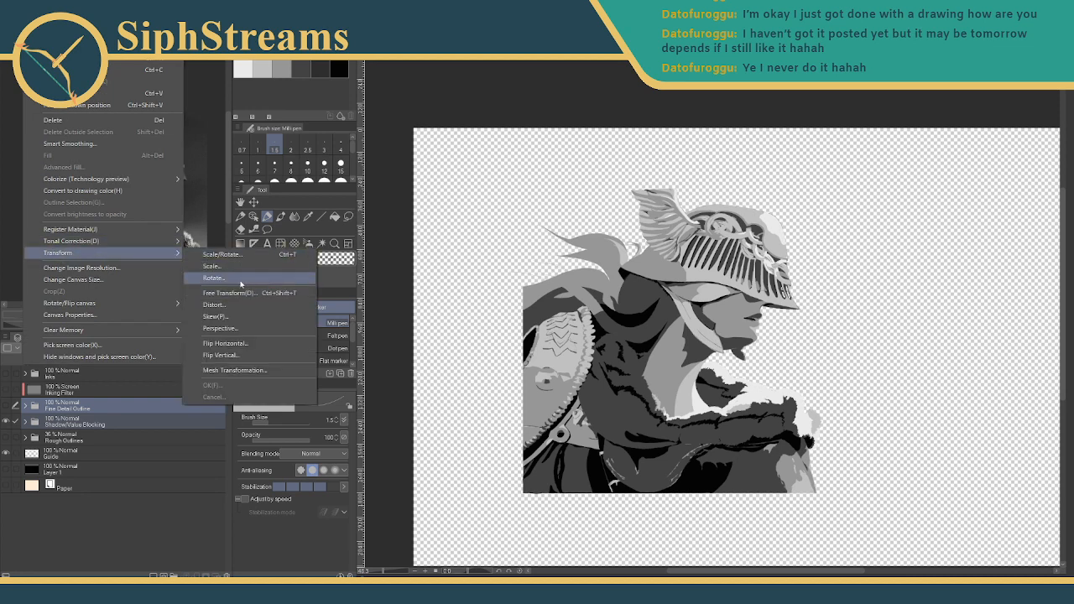
click(240, 345)
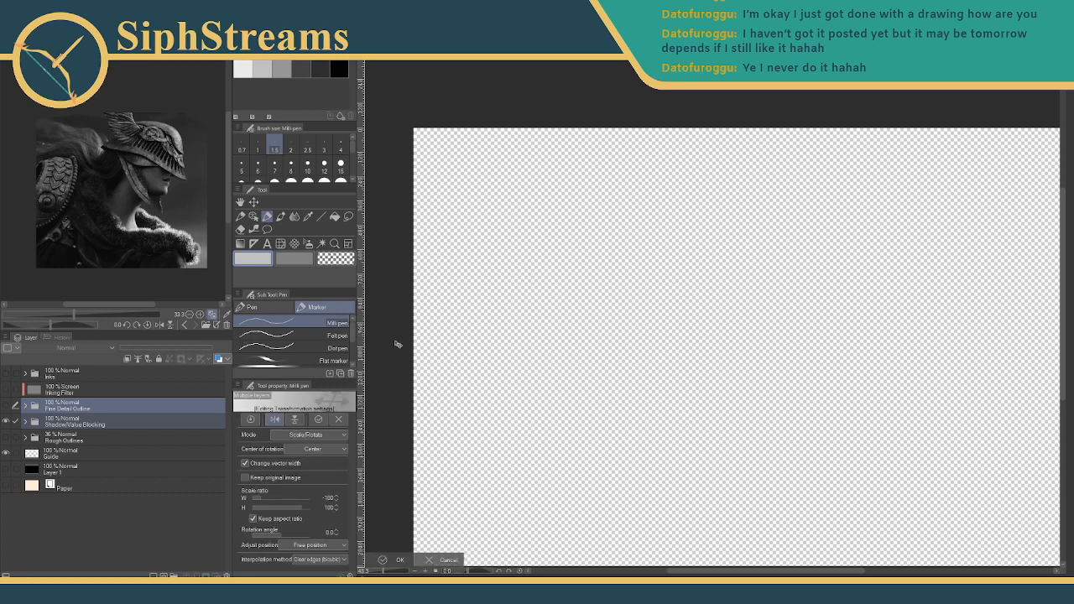
drag(382, 571, 377, 572)
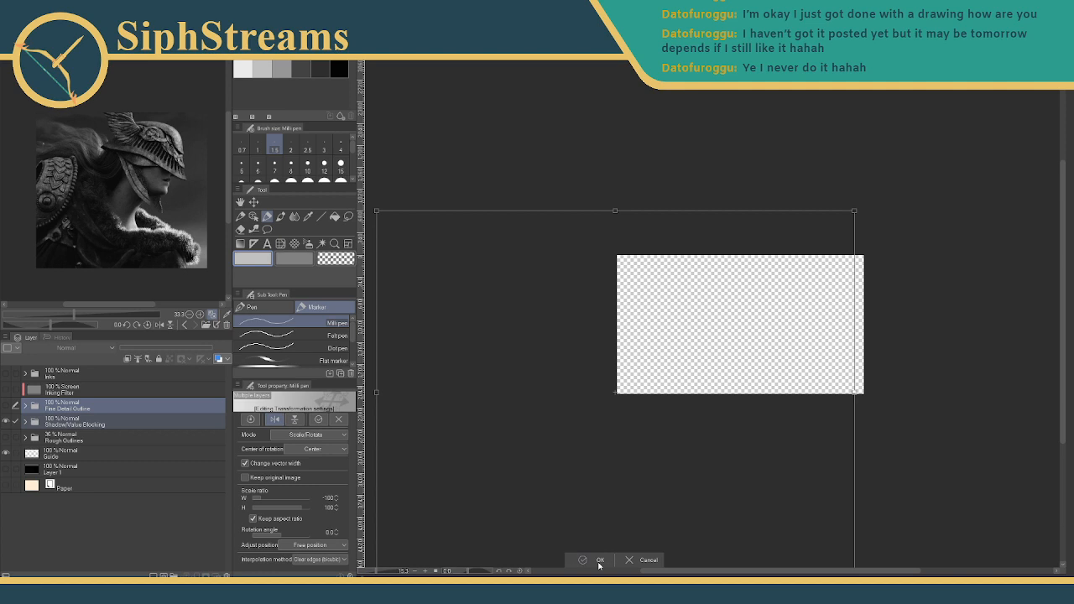
click(629, 559)
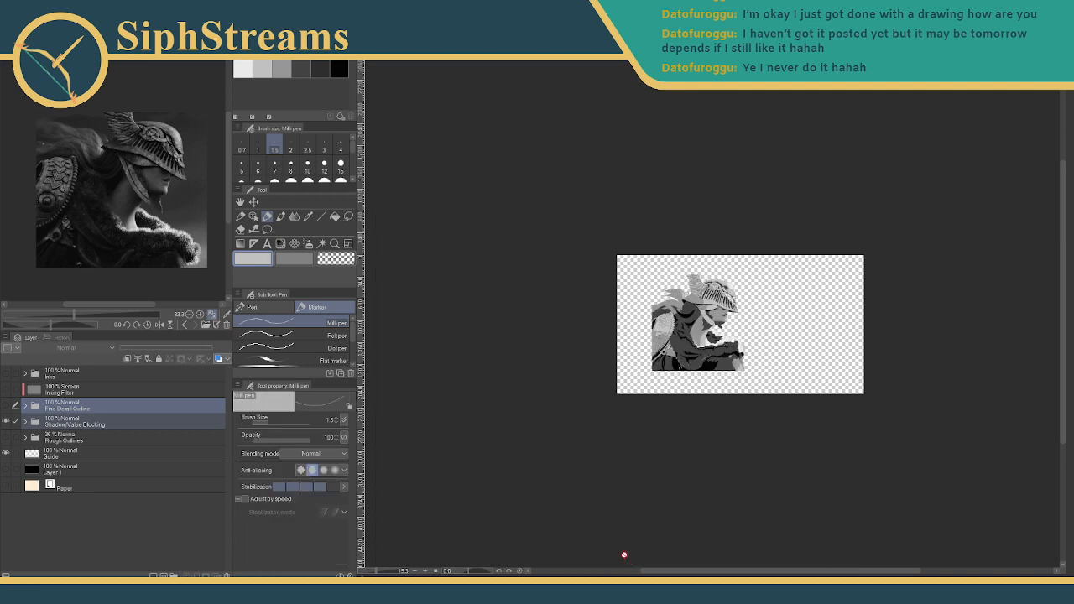
click(114, 437)
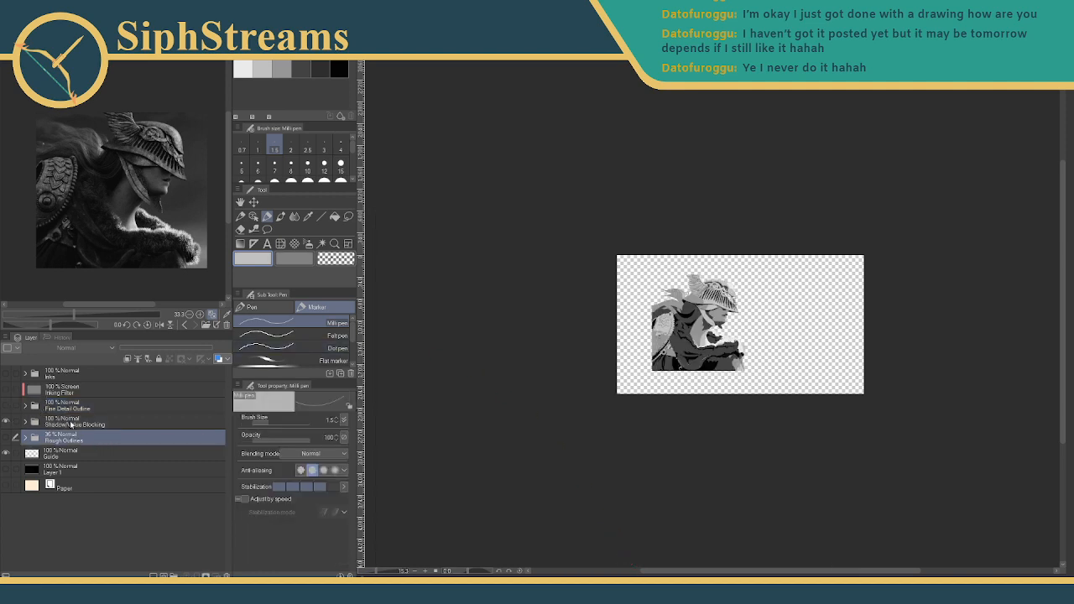
click(70, 421)
click(32, 17)
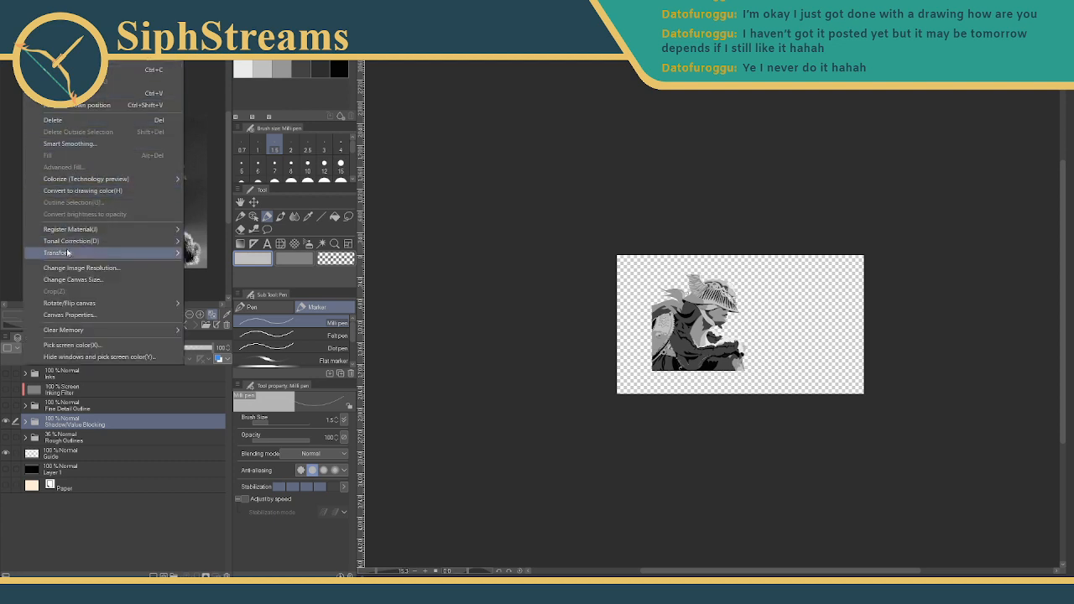
mouse_move(119, 255)
click(222, 343)
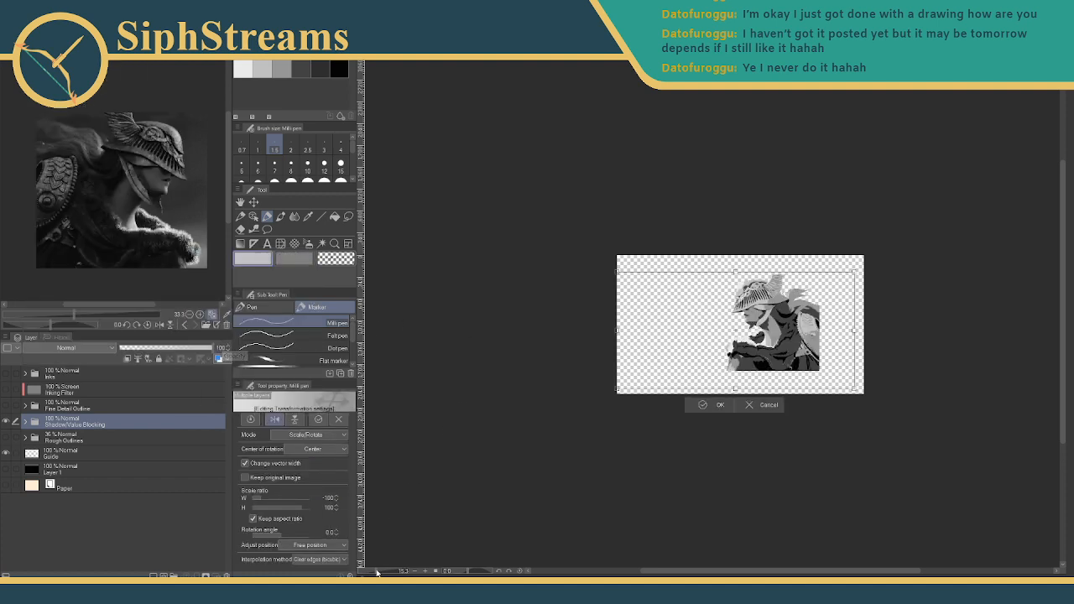
scroll(644, 344, up, 5)
right_click(666, 321)
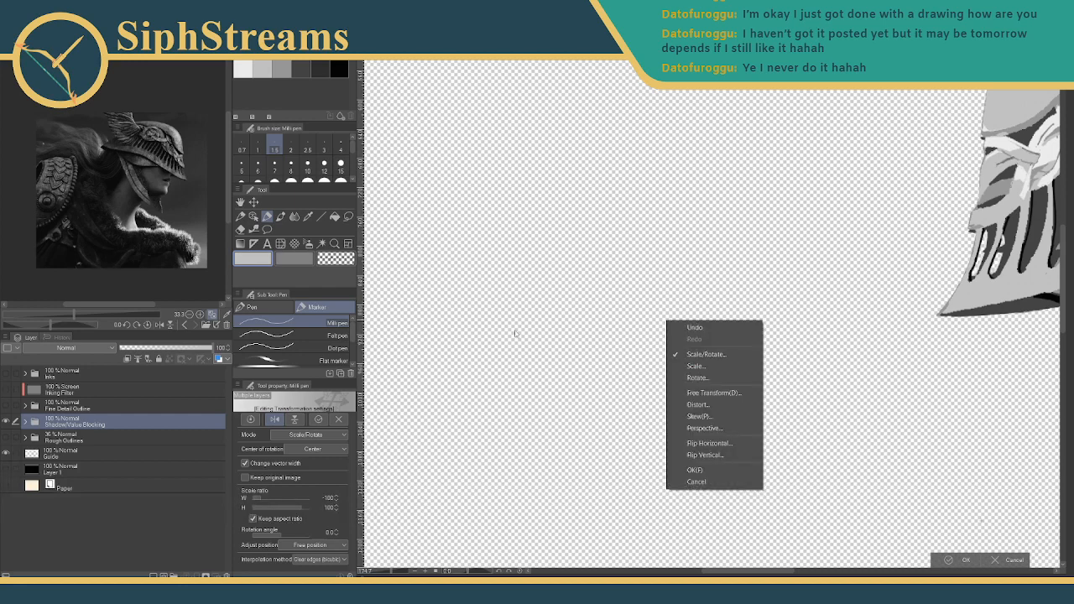
click(385, 574)
click(386, 574)
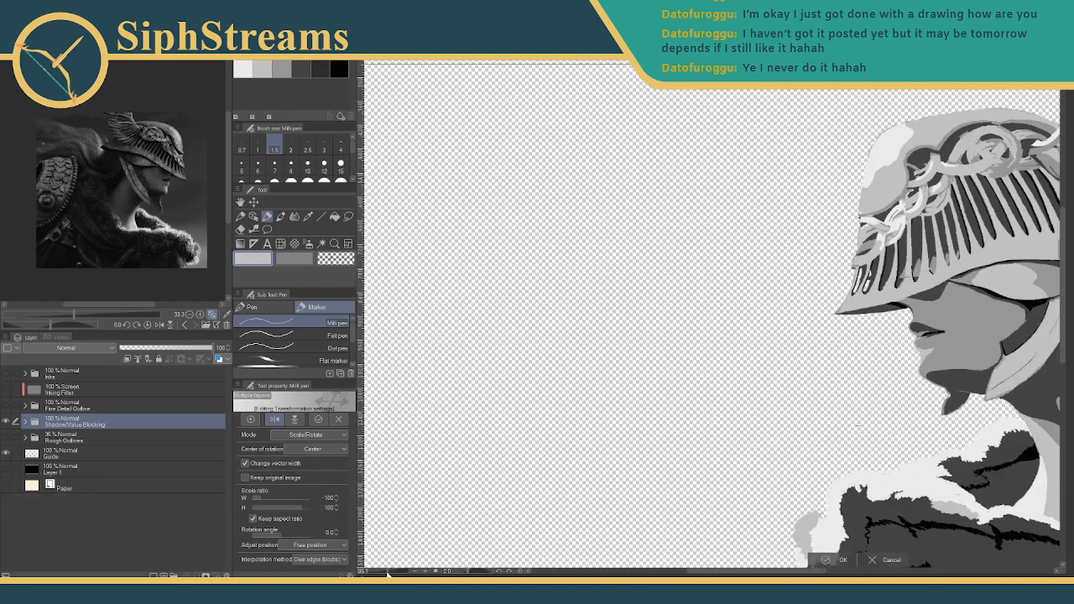
click(386, 574)
click(386, 573)
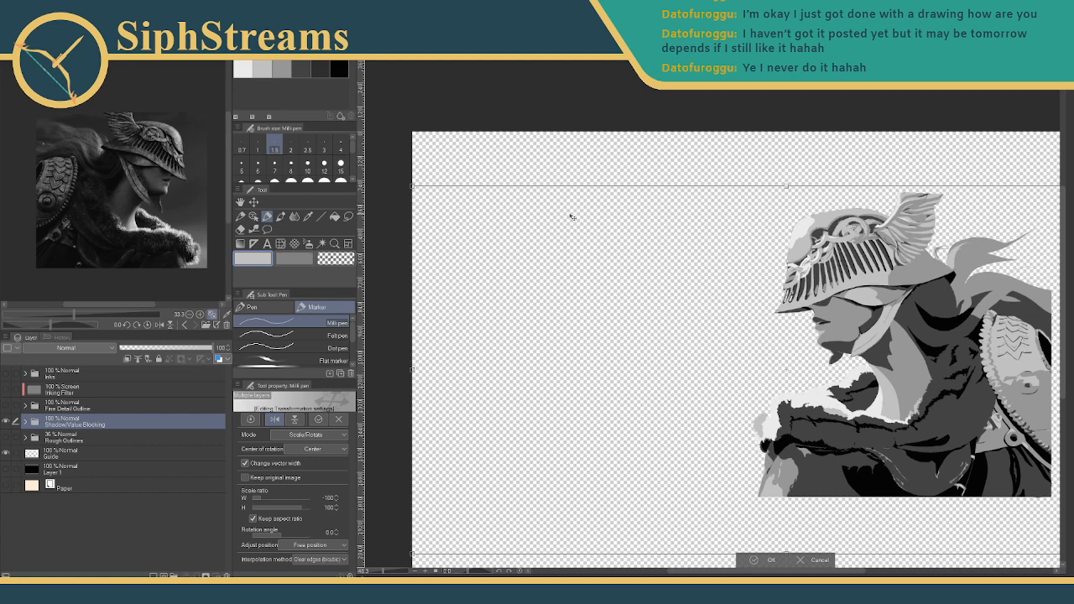
click(815, 560)
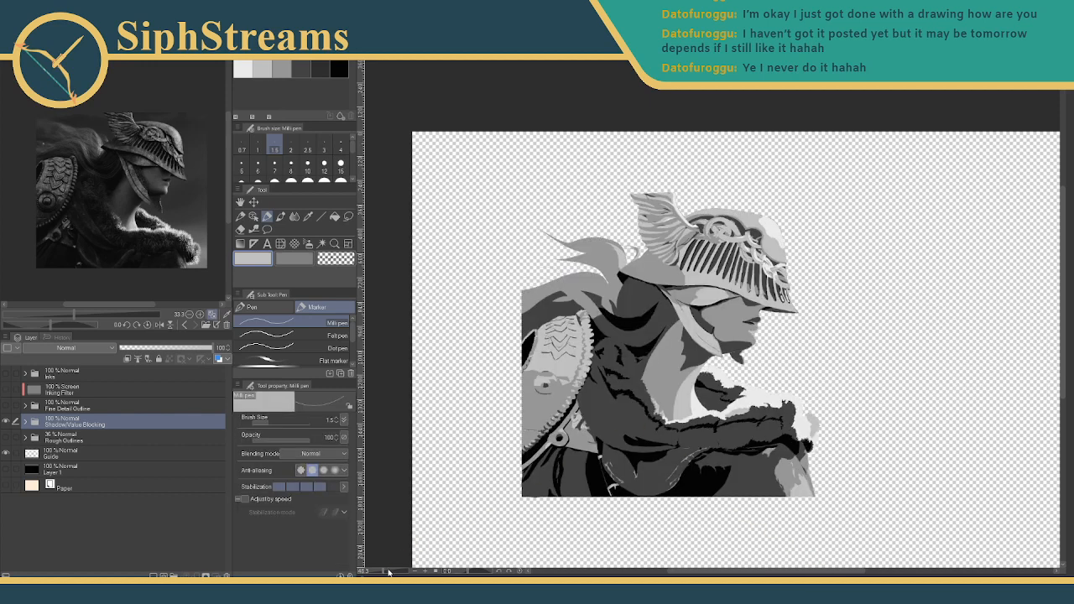
- Zoom in, expand the Shadow/Value Blocking folder, and toggle the Fuzz Tests layer, leaving it hidden
click(386, 572)
drag(550, 362, 532, 395)
click(26, 421)
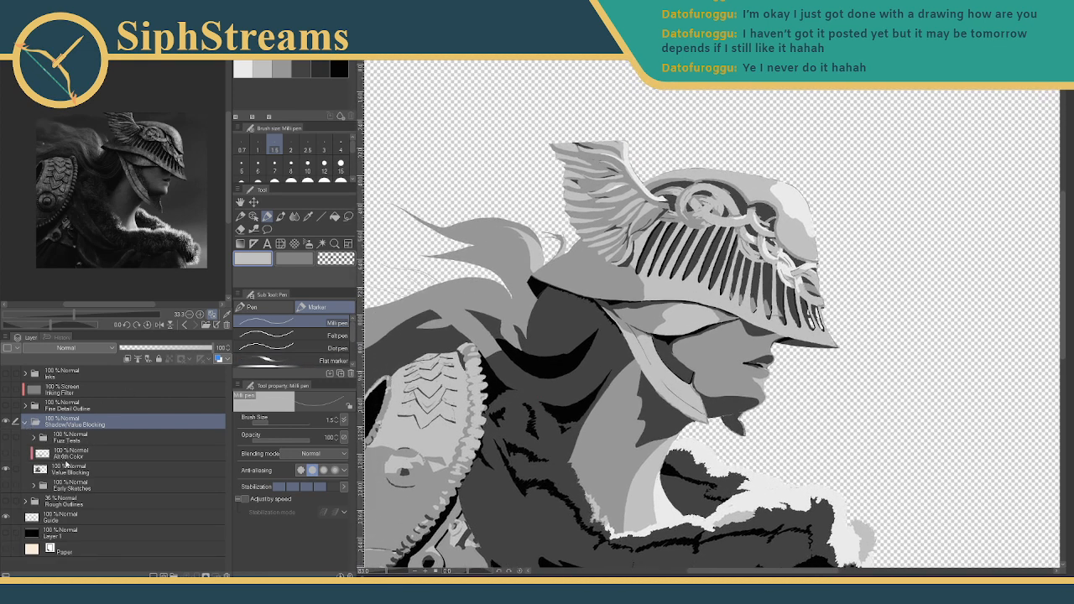
click(64, 455)
click(7, 438)
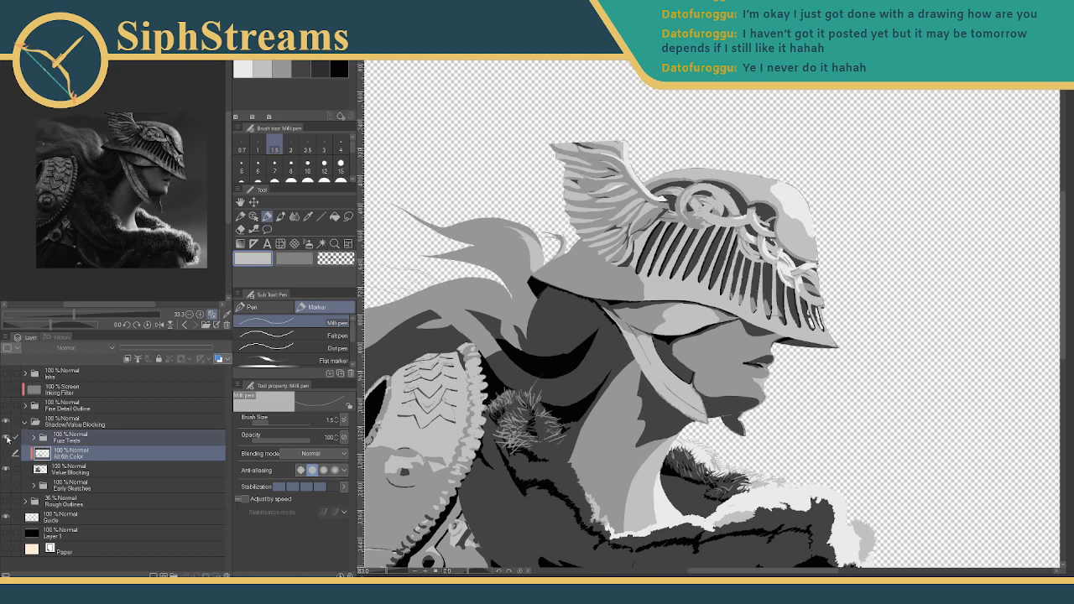
click(7, 438)
click(8, 439)
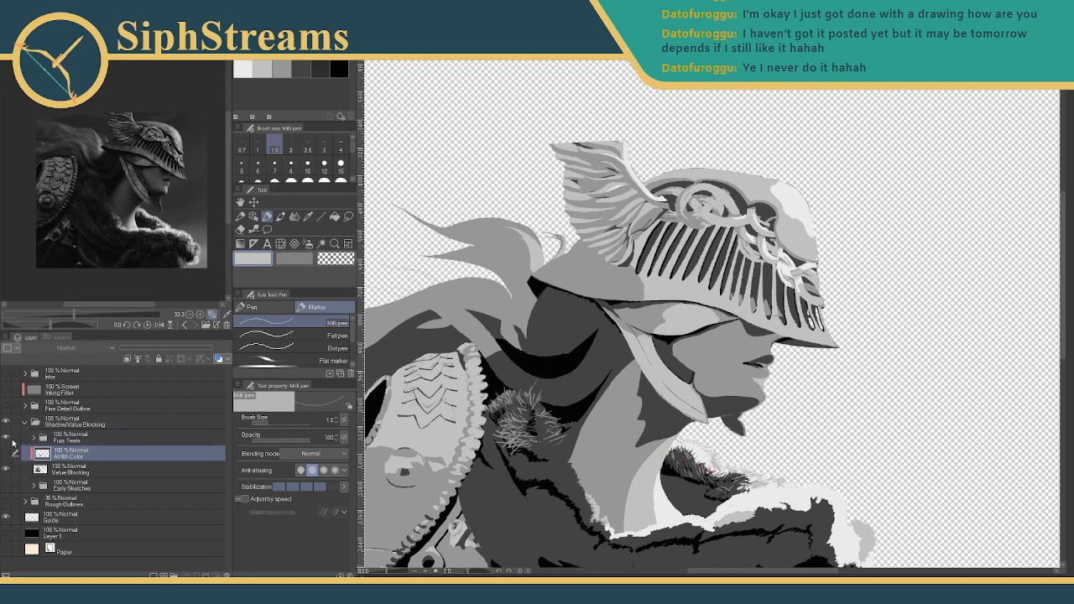
click(6, 437)
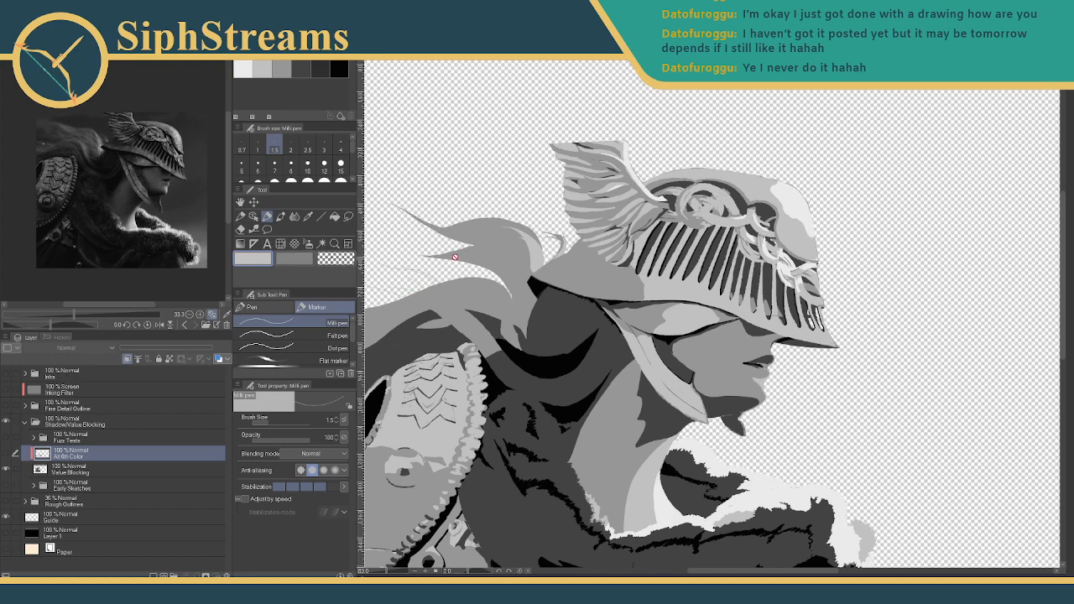
- Pan the canvas and hide the Fine Detail Outline layer after a brief check
click(241, 203)
drag(401, 173, 514, 89)
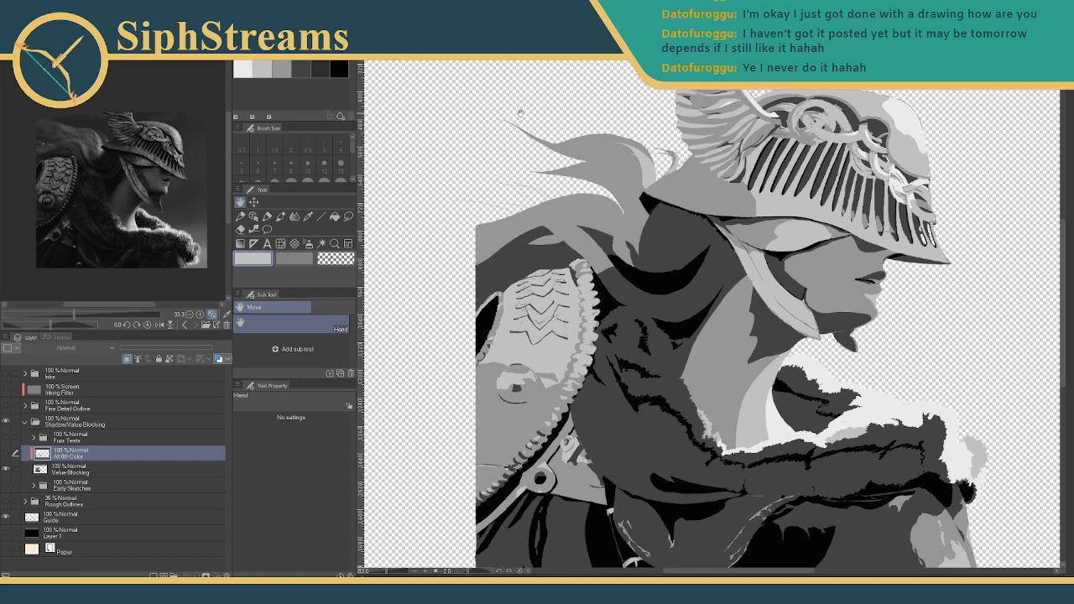
mouse_move(472, 175)
mouse_down()
mouse_move(457, 166)
mouse_move(468, 160)
mouse_up()
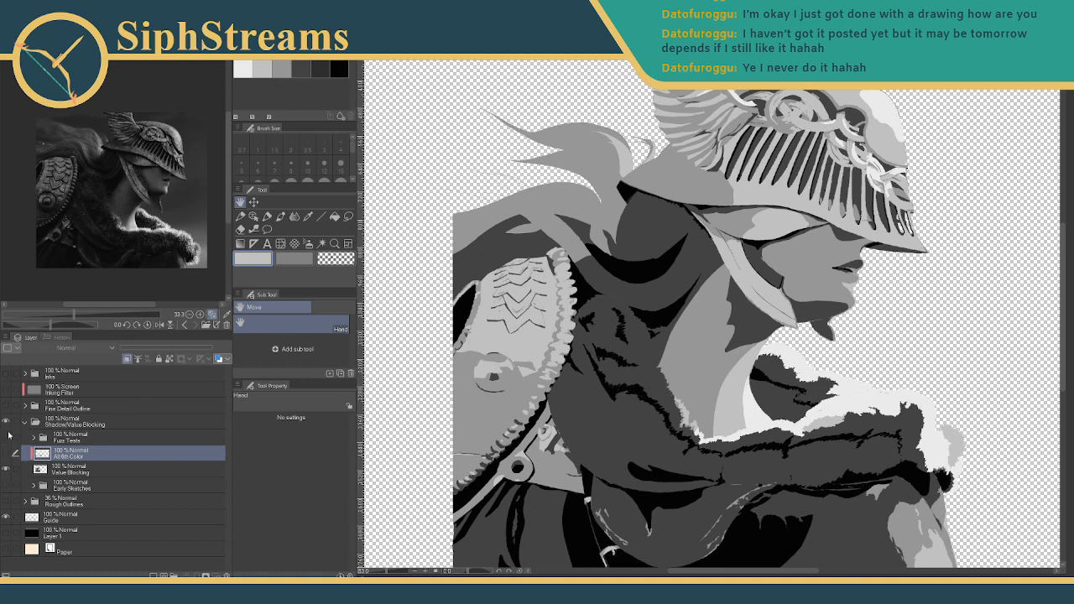
click(6, 405)
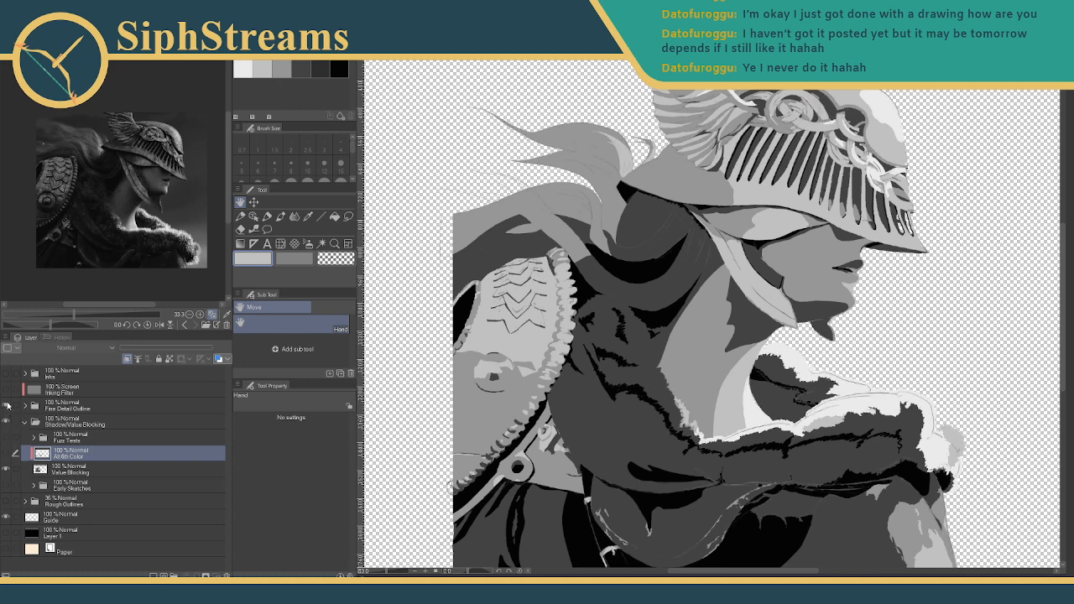
click(7, 406)
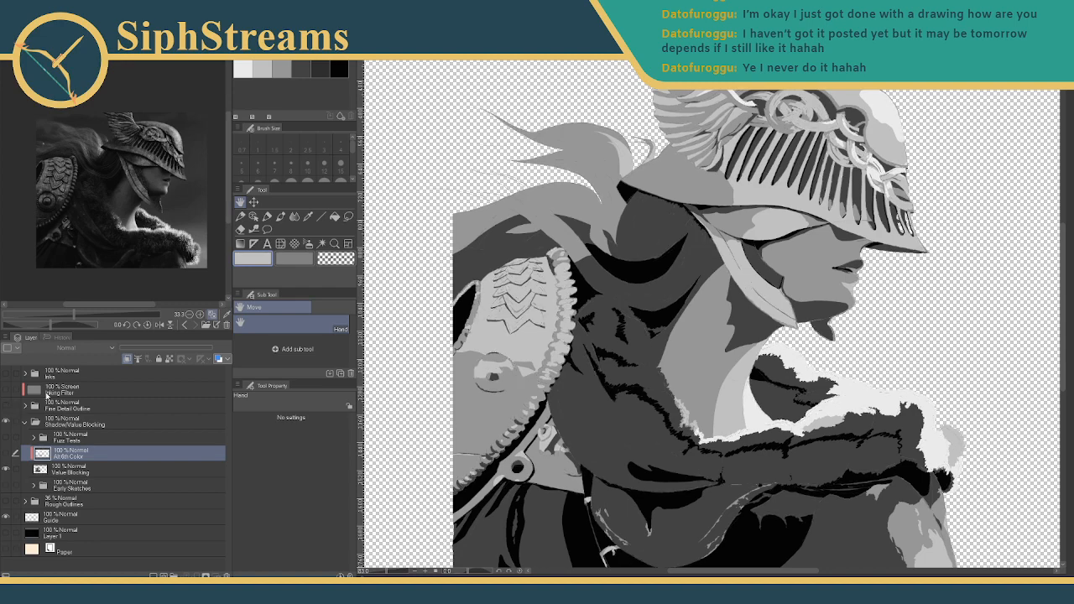
drag(466, 325, 432, 388)
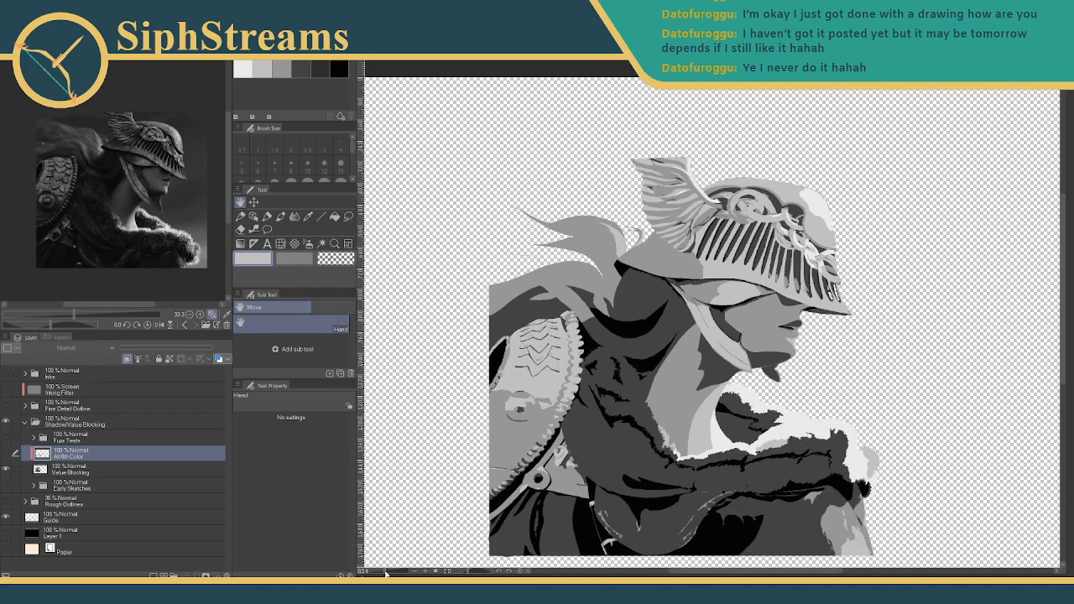
- Zoom in on the thin strand lines at the hair's left tips and select Value Blocking
scroll(514, 437, up, 4)
drag(515, 364, 559, 440)
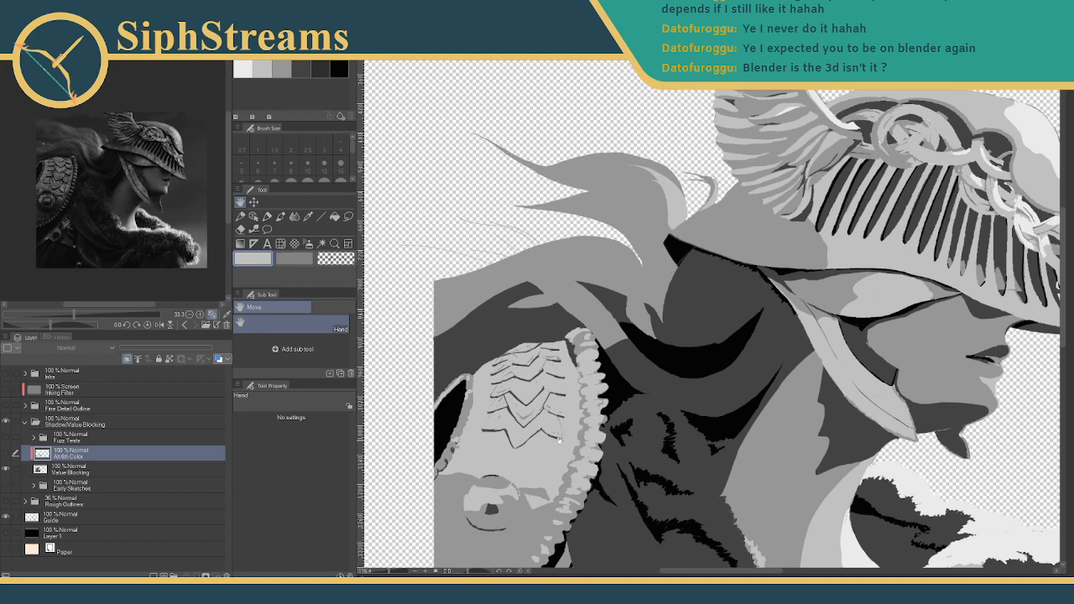
drag(517, 192, 491, 238)
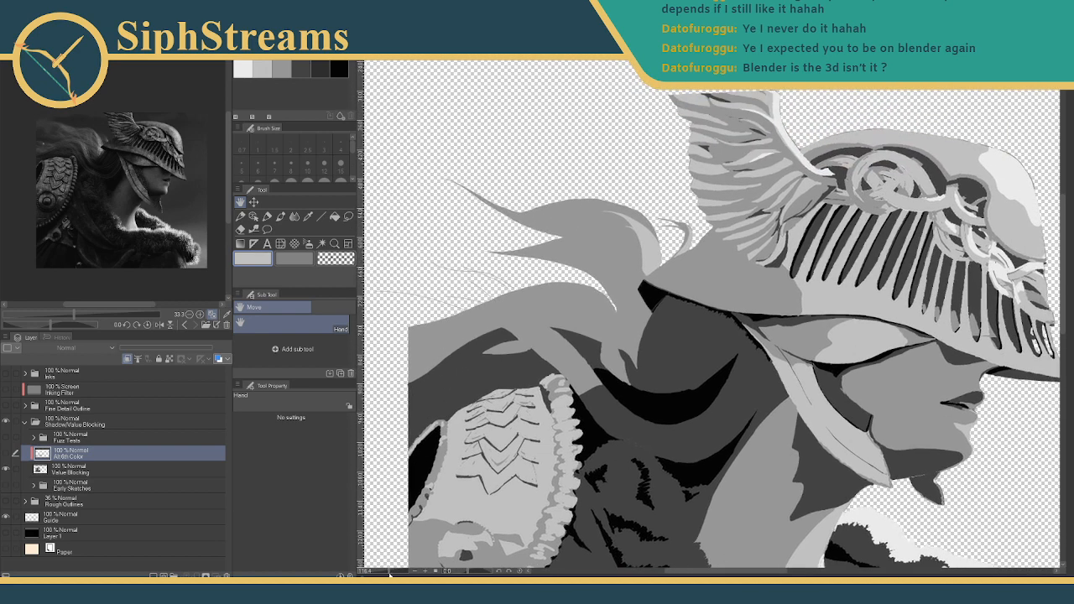
drag(390, 573, 392, 573)
drag(522, 351, 756, 432)
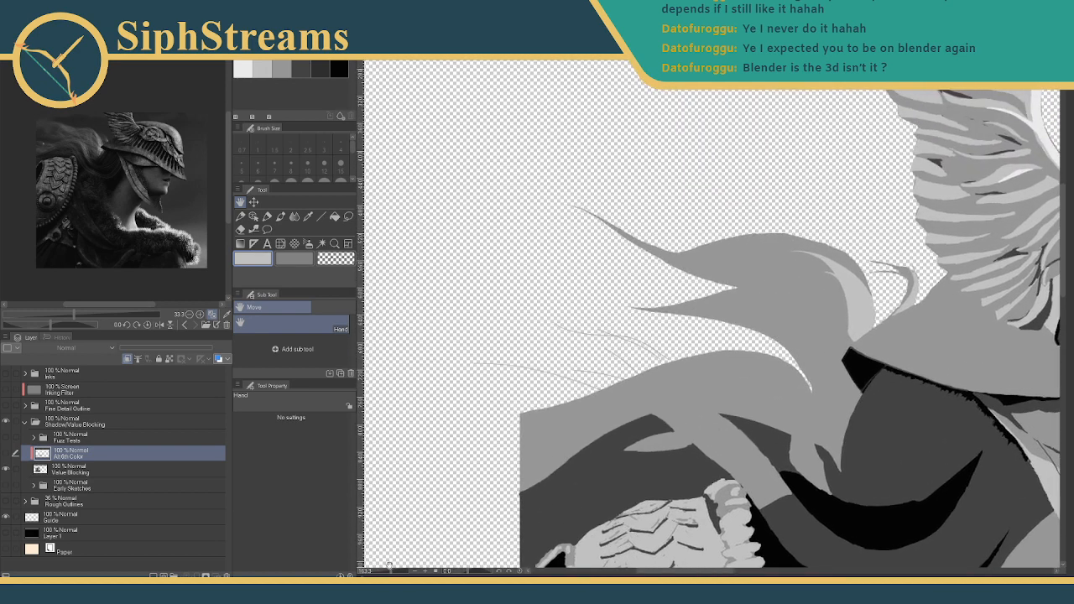
drag(390, 570, 399, 570)
drag(508, 472, 810, 350)
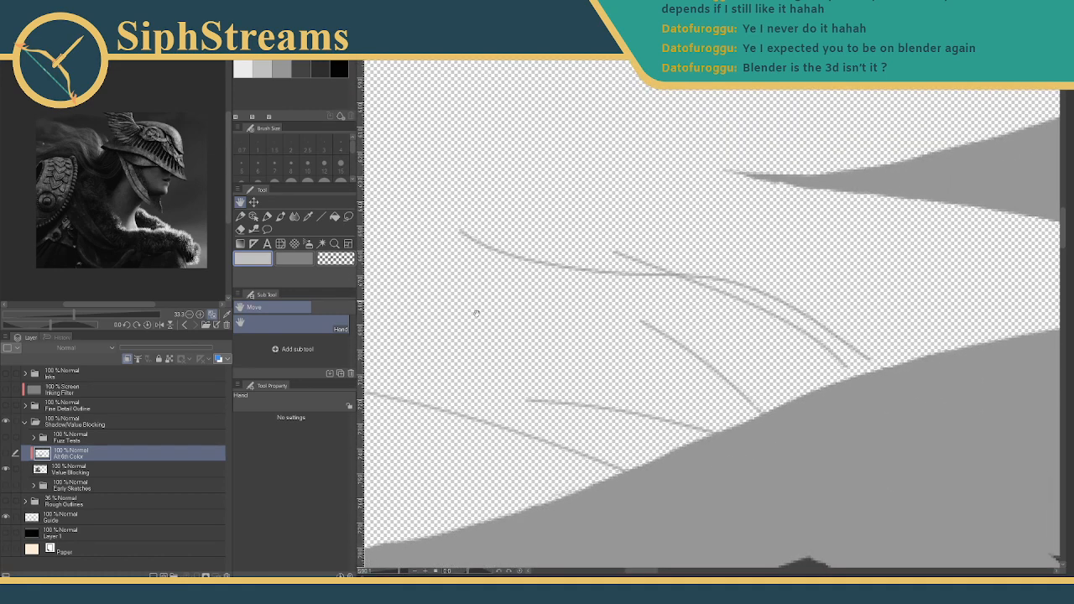
drag(476, 313, 479, 232)
click(78, 463)
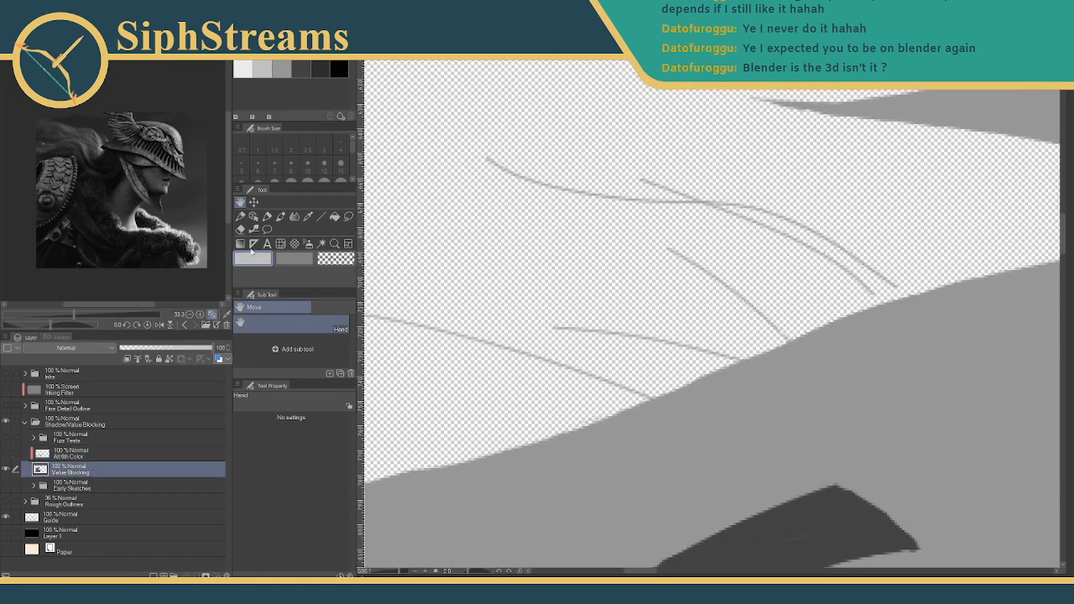
- Sample the grey and paint thick strands over the thin hair lines with the size 6 pen
click(308, 216)
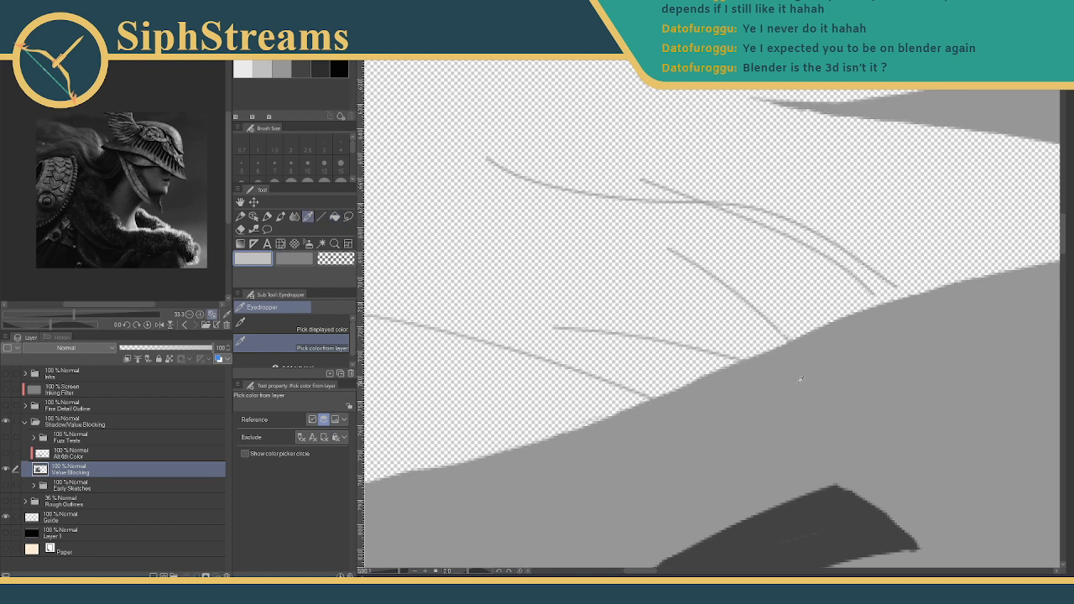
key(p)
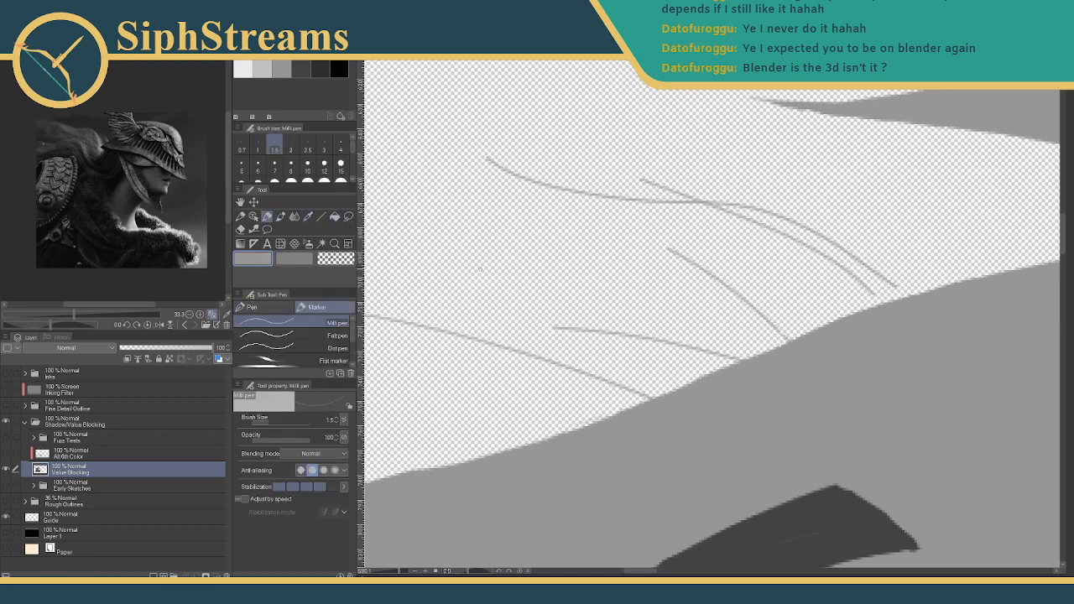
key(bracketright)
key(bracketright)
key(bracketright)
key(bracketright)
key(bracketright)
key(bracketright)
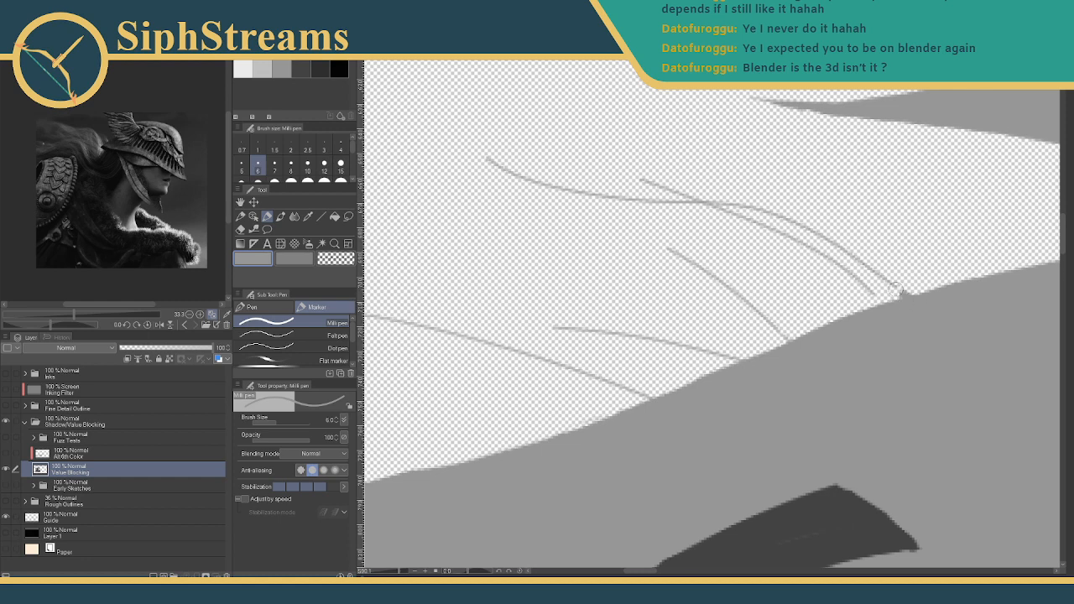
drag(897, 288, 898, 290)
mouse_move(697, 212)
mouse_down()
mouse_move(789, 243)
mouse_move(878, 305)
mouse_up()
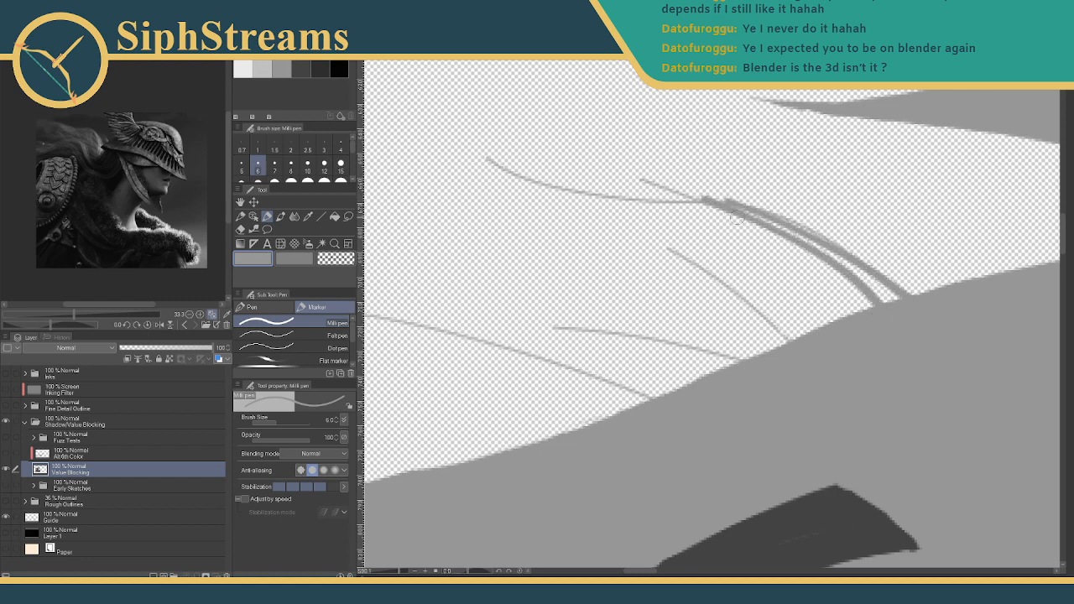
mouse_move(716, 202)
mouse_down()
mouse_move(640, 181)
mouse_move(770, 227)
mouse_up()
drag(677, 190, 777, 223)
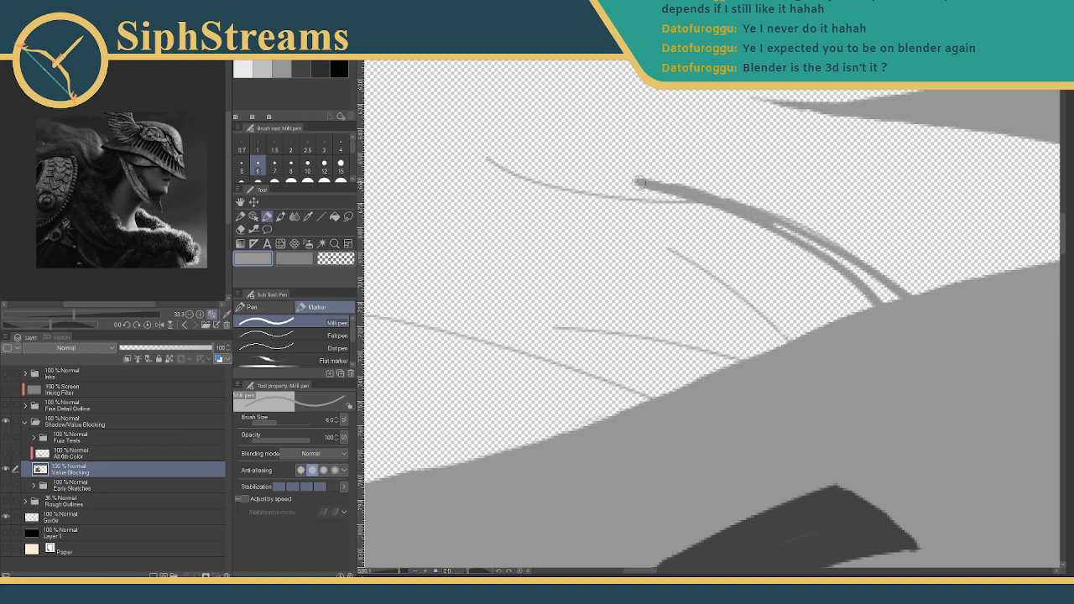
mouse_move(640, 182)
mouse_down()
mouse_move(838, 262)
mouse_move(887, 286)
mouse_move(877, 290)
mouse_move(889, 310)
mouse_move(906, 299)
mouse_up()
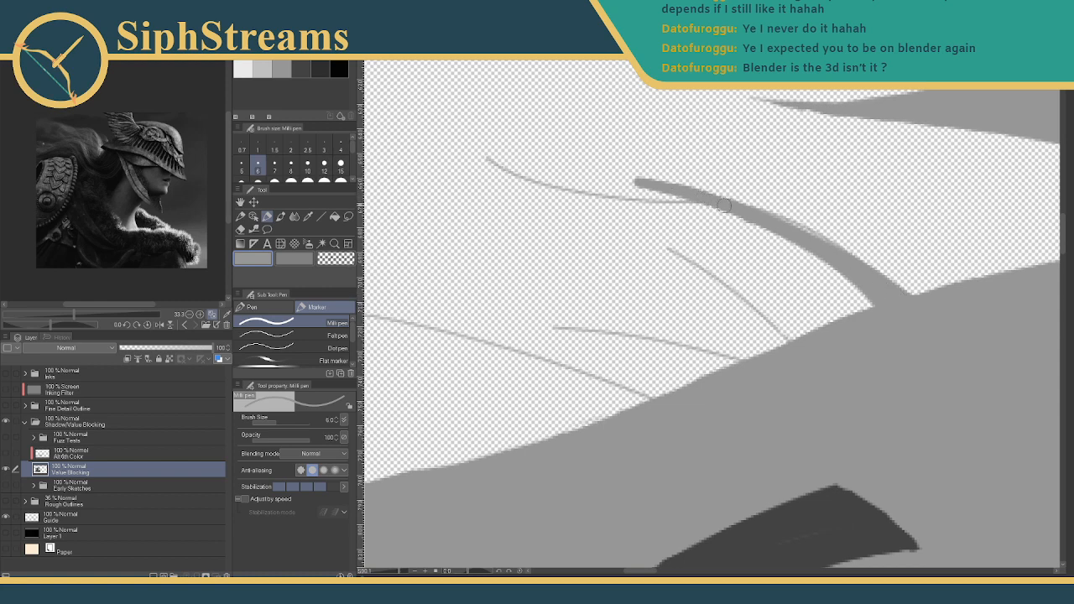
mouse_move(723, 205)
mouse_down()
mouse_move(546, 185)
mouse_move(504, 153)
mouse_move(566, 203)
mouse_up()
key(ctrl+z)
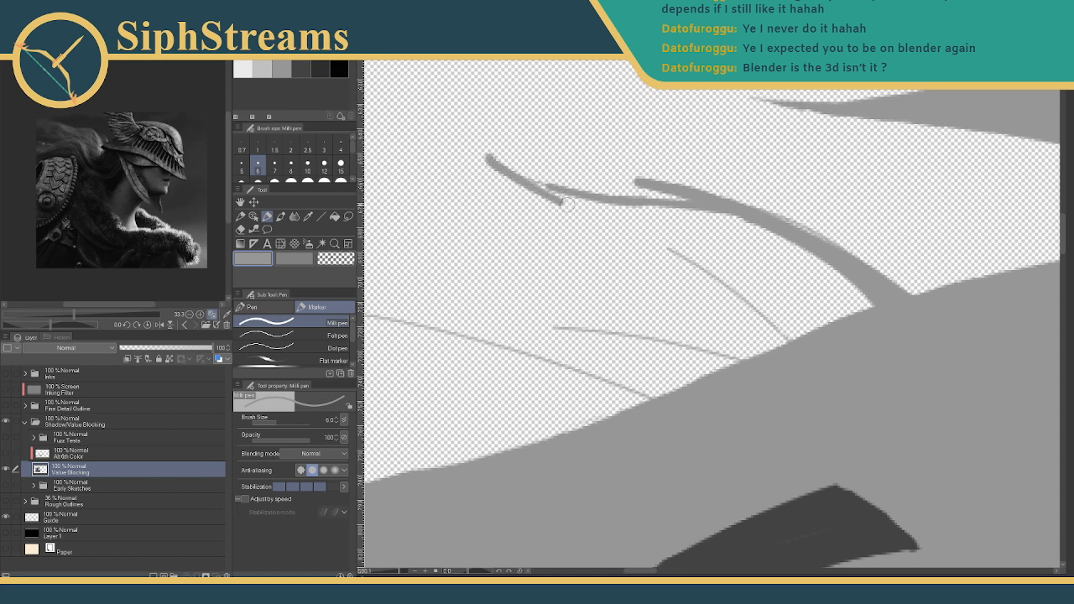
key(ctrl+z)
drag(486, 156, 566, 201)
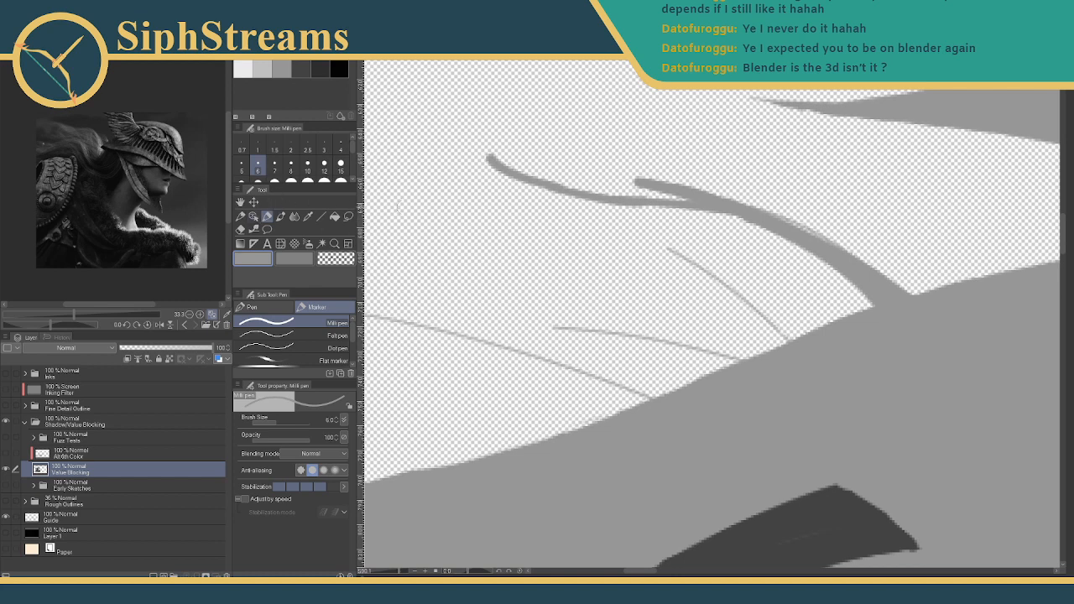
- Taper the upper-left strand's tip into a point with the Rough eraser
key(e)
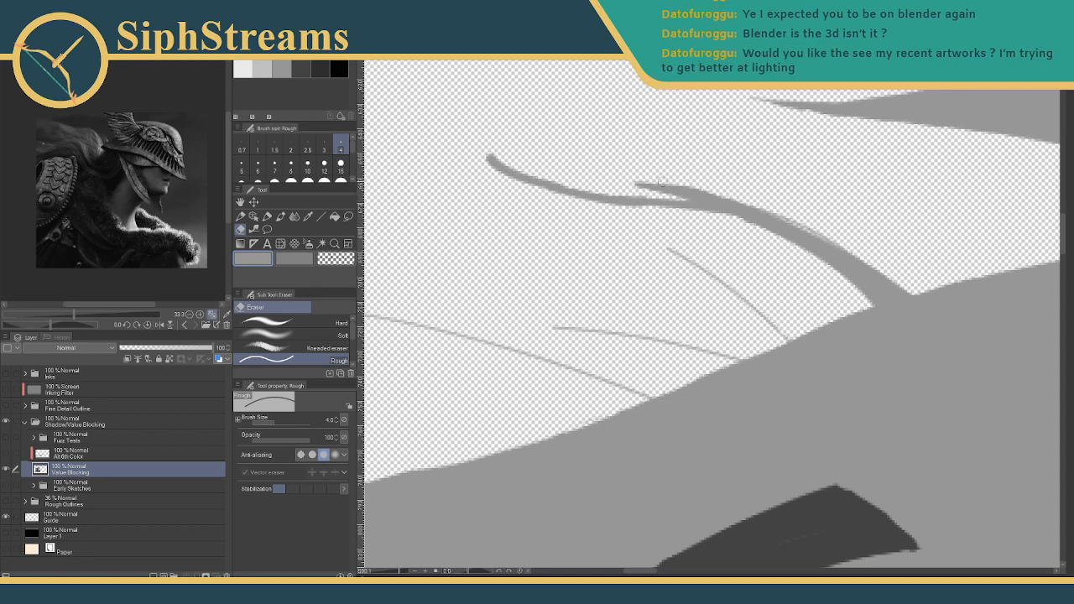
mouse_move(483, 150)
mouse_down()
mouse_move(494, 174)
mouse_move(537, 198)
mouse_up()
drag(489, 149, 615, 223)
key(p)
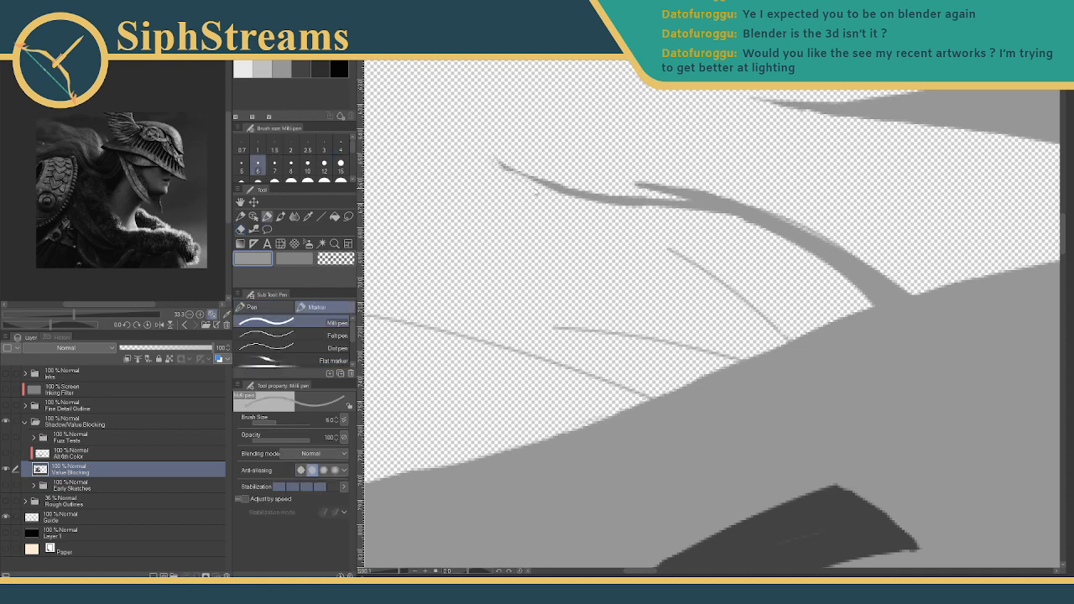
drag(497, 166, 554, 199)
key(ctrl+z)
key(e)
drag(496, 169, 587, 203)
drag(524, 186, 576, 200)
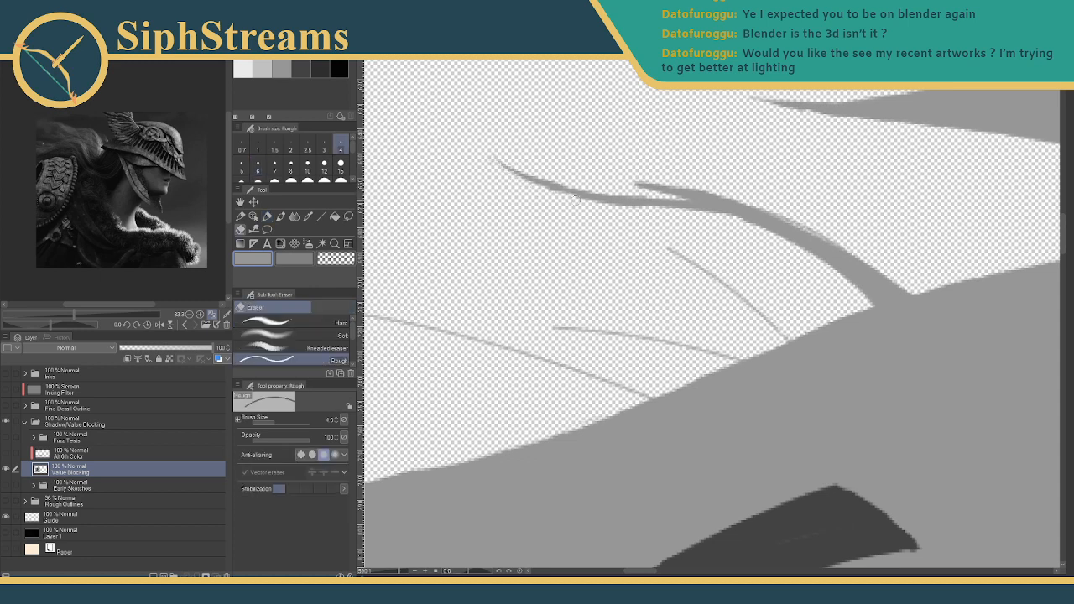
key(p)
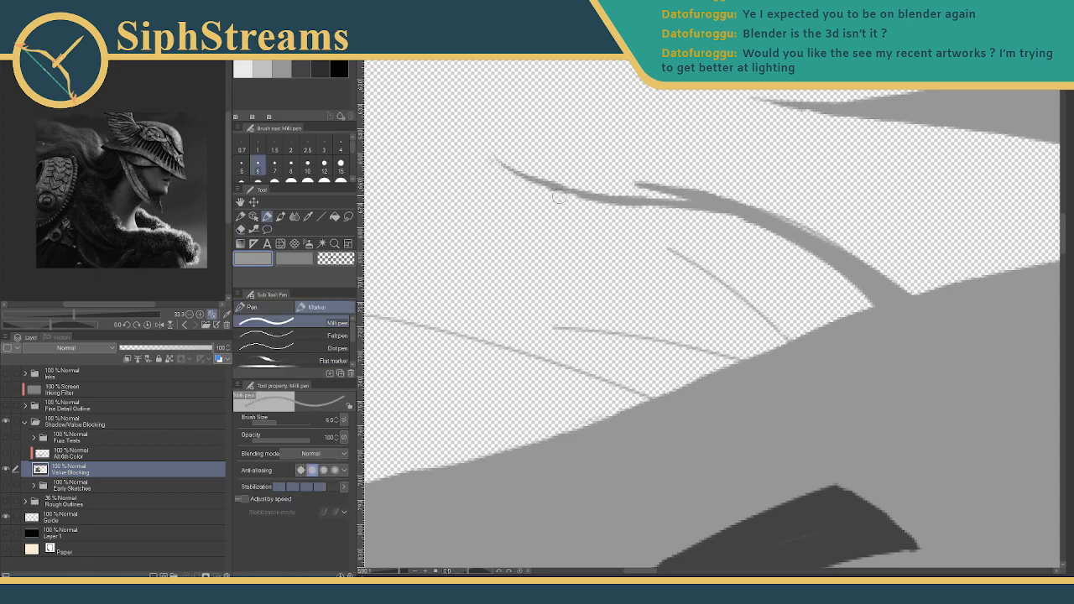
key(e)
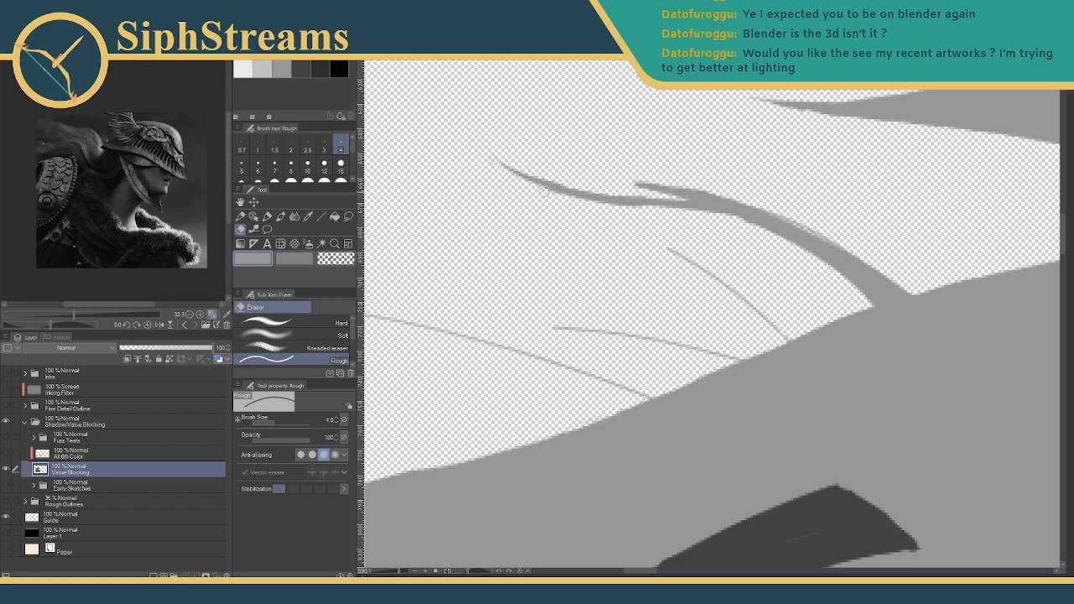
key(p)
- Pan and zoom out to see the whole head and hair
drag(695, 286, 580, 311)
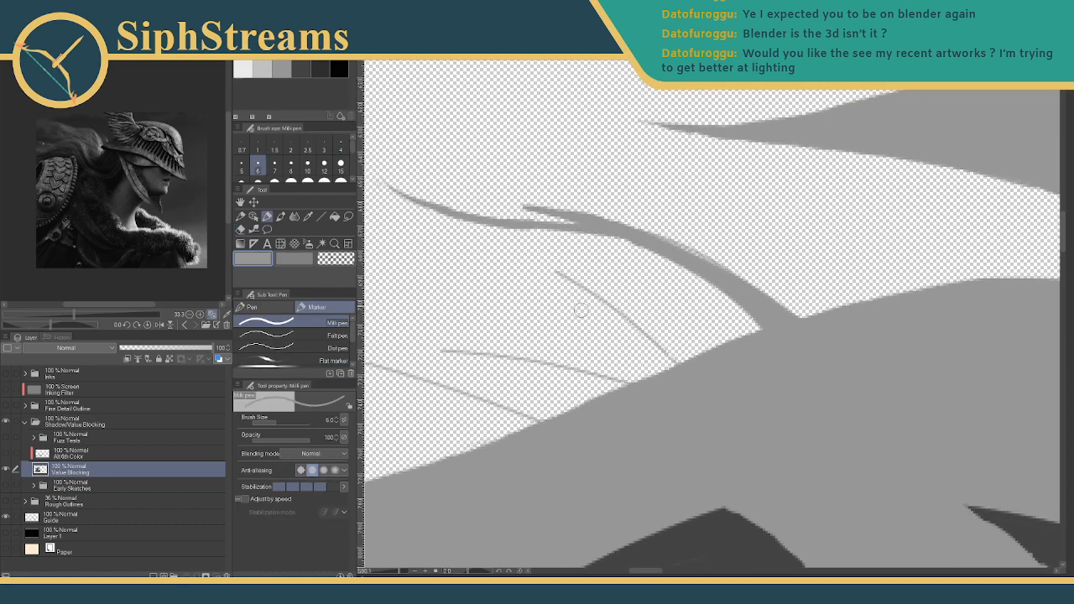
click(394, 572)
drag(395, 573, 389, 573)
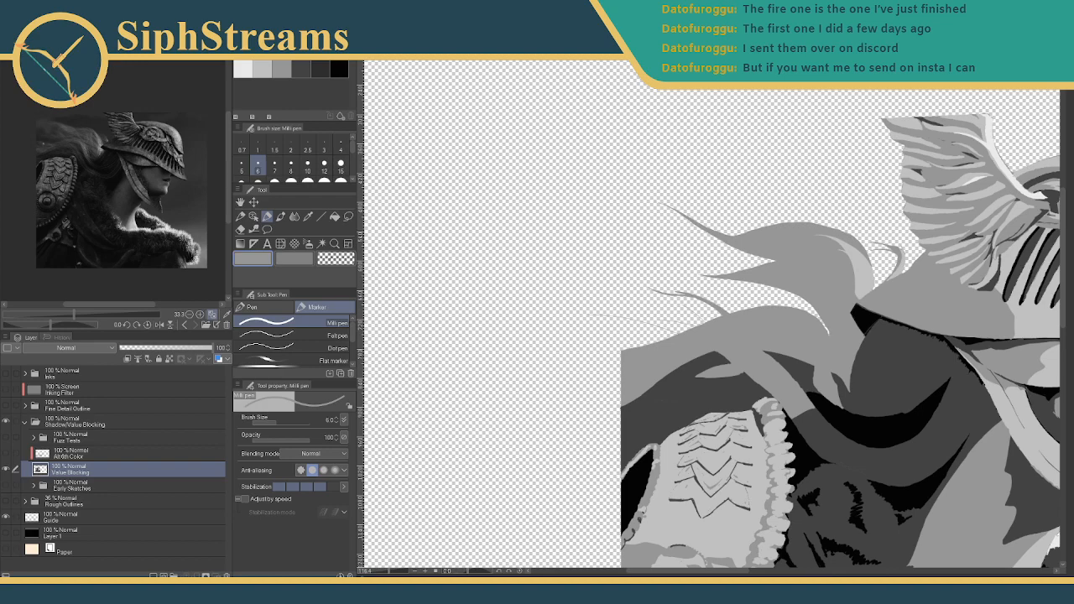
- Bring up the Discord chat and view the dark-haired character artwork enlarged
mouse_move(1073, 41)
mouse_down()
mouse_move(454, 42)
mouse_move(449, 3)
mouse_up()
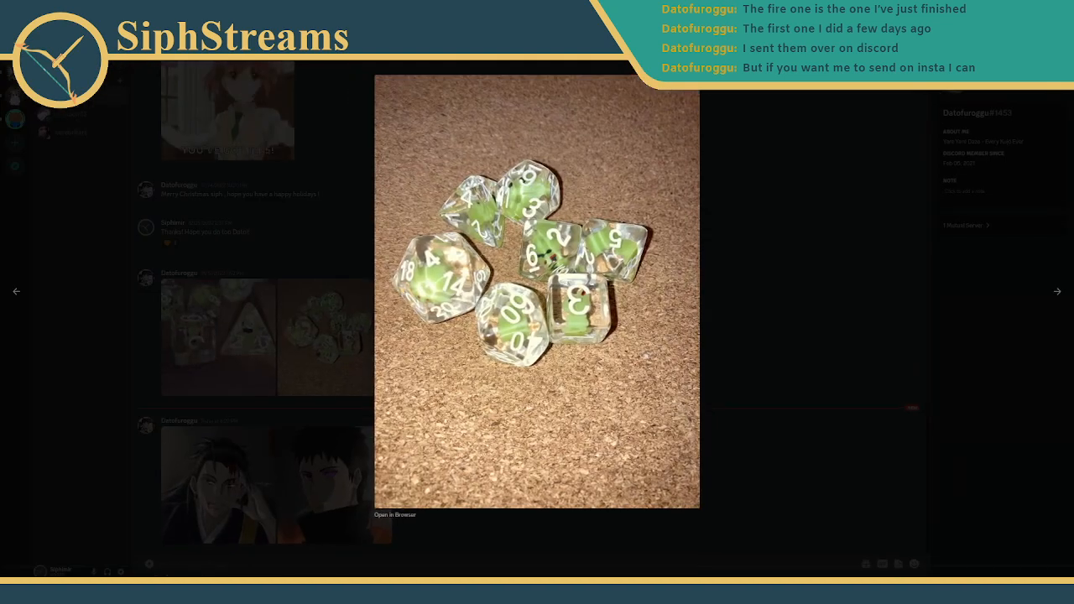
click(309, 378)
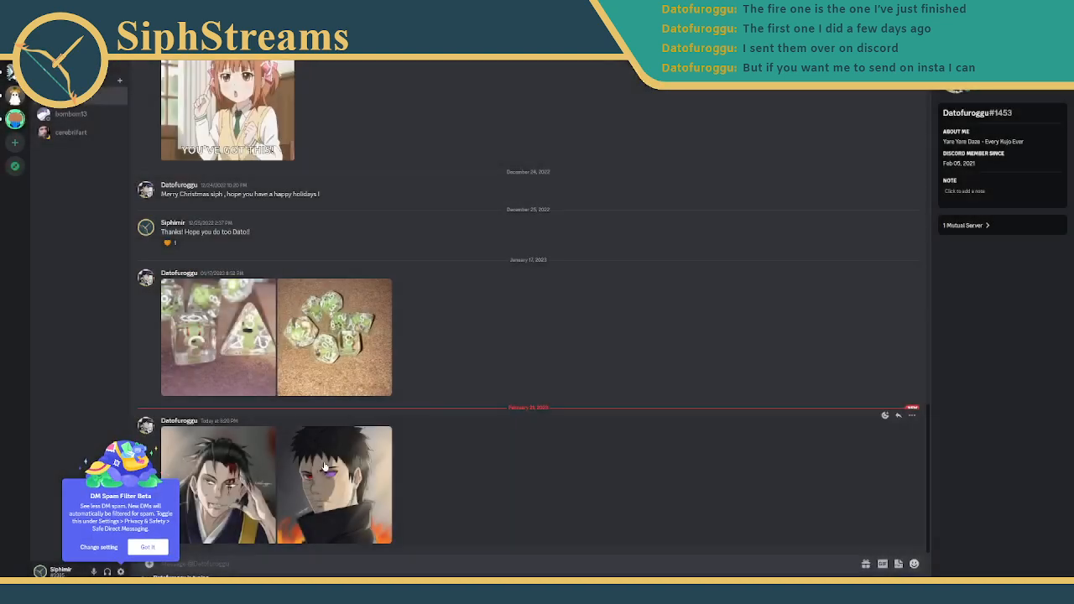
click(326, 466)
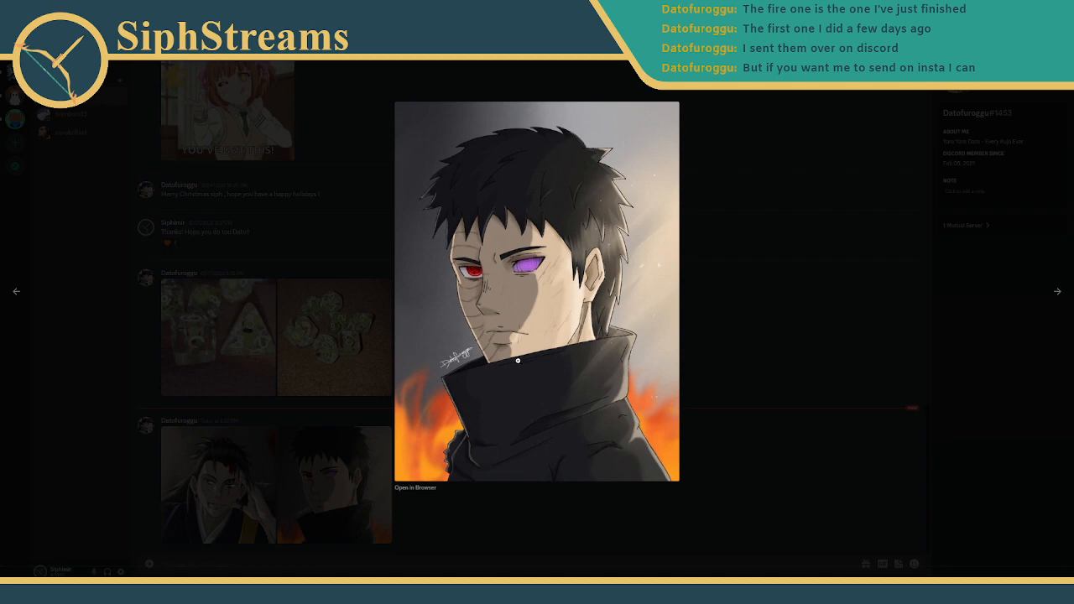
click(374, 441)
- View two more shared artworks enlarged, then return to Clip Studio Paint
click(196, 498)
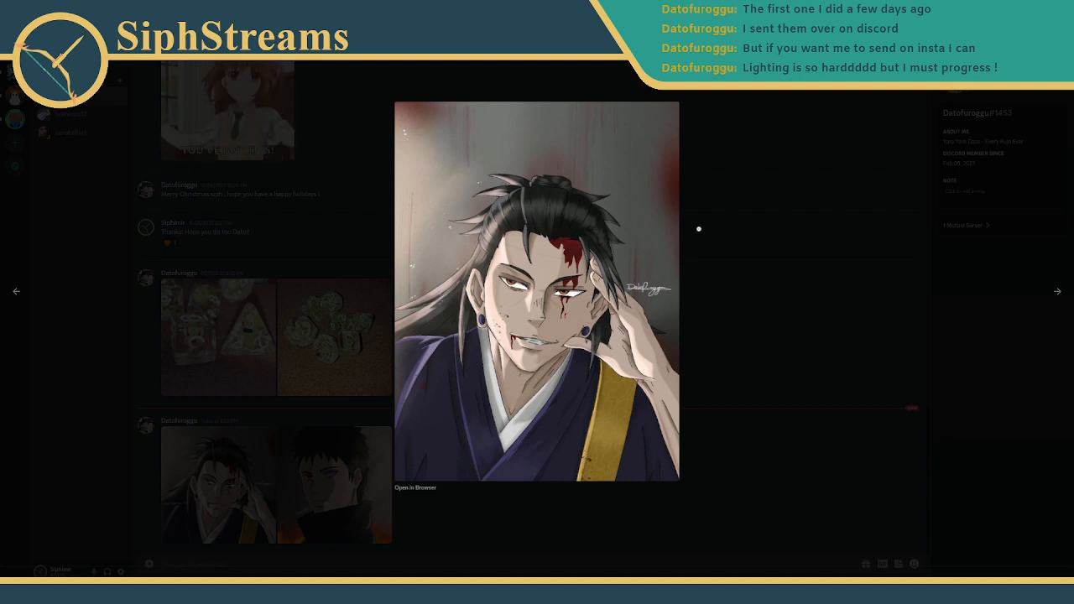
click(636, 75)
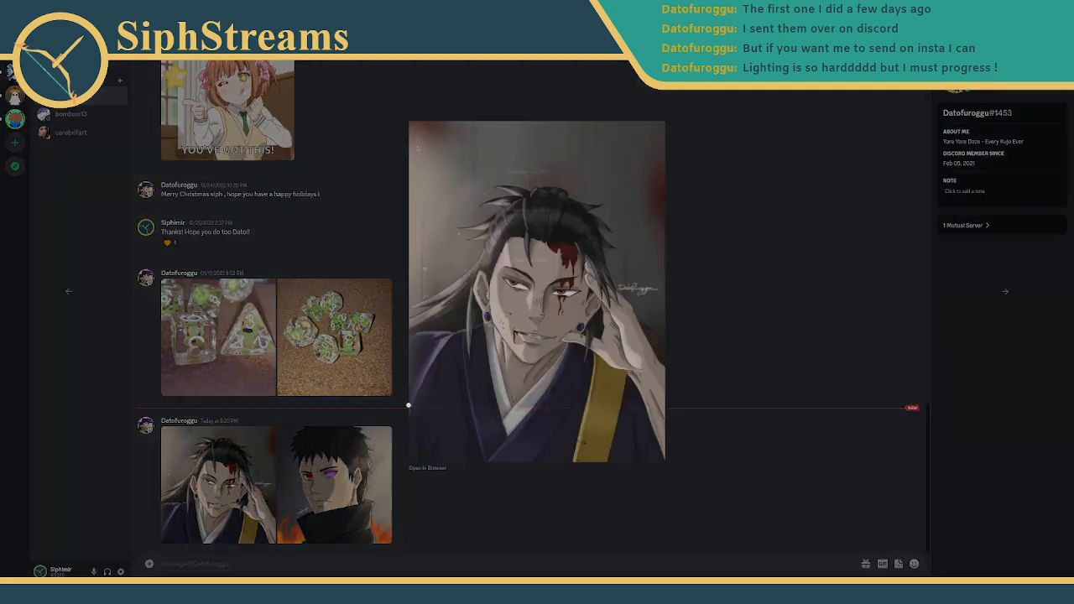
click(206, 480)
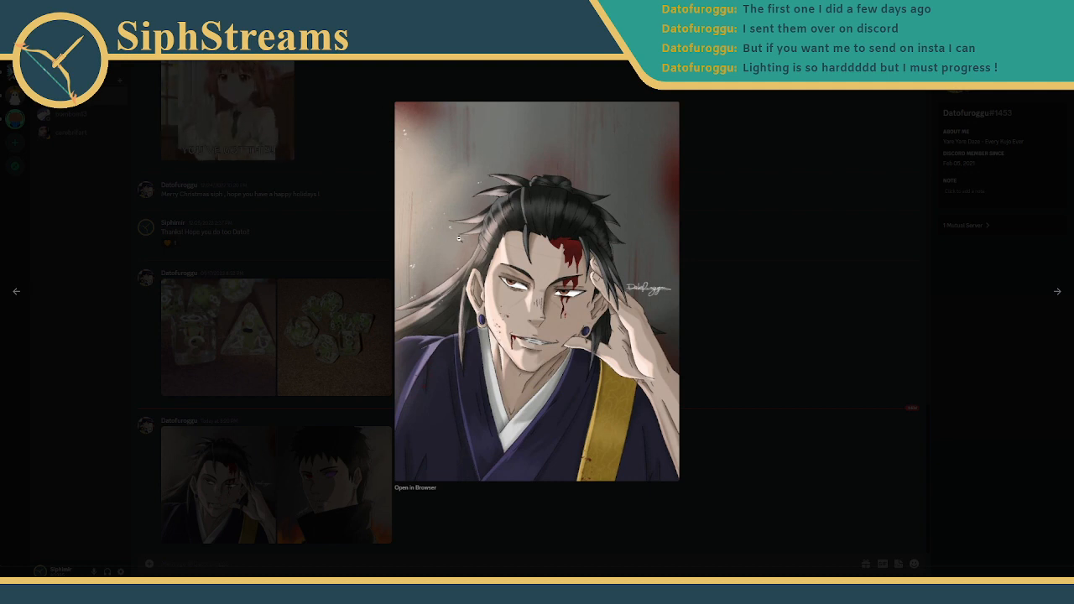
click(476, 96)
key(alt+Tab)
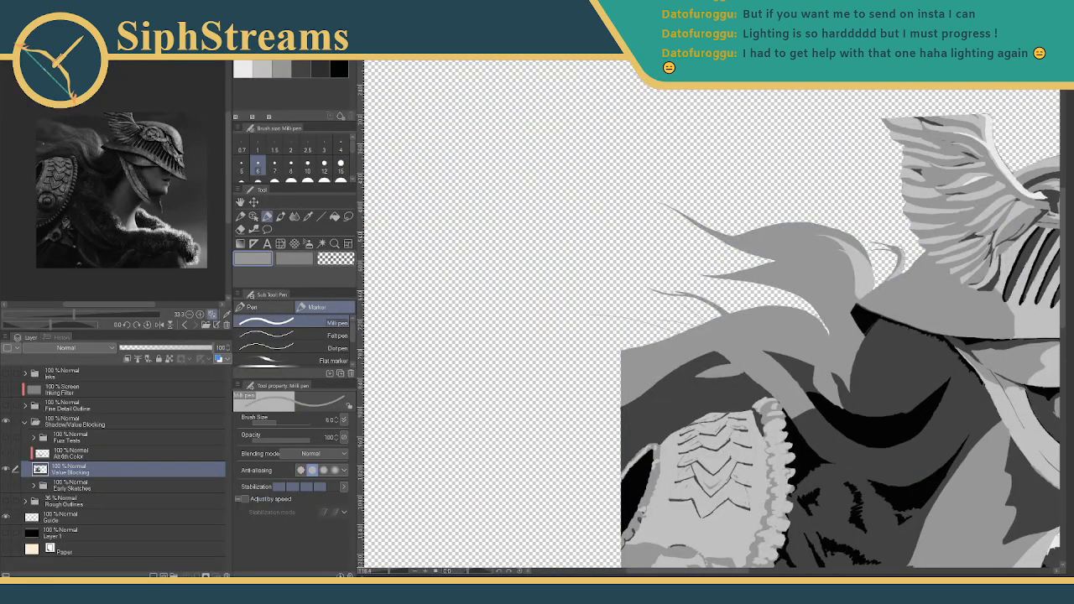
- Pan around the painting, then zoom canvas and reference in on the hair above the shoulder armour
scroll(818, 359, down, 2)
drag(910, 385, 762, 286)
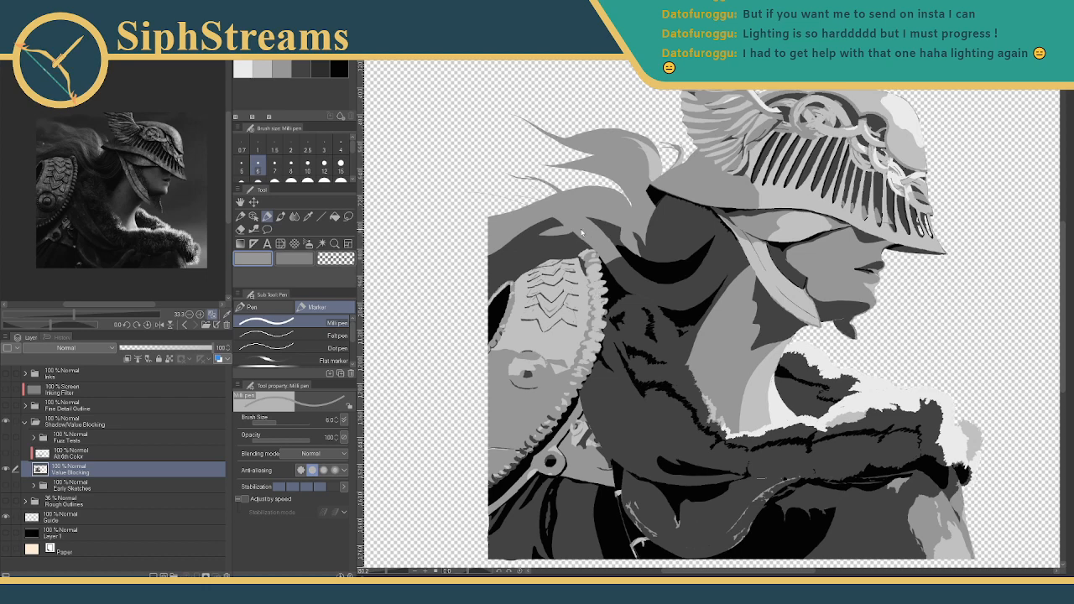
drag(597, 229, 581, 271)
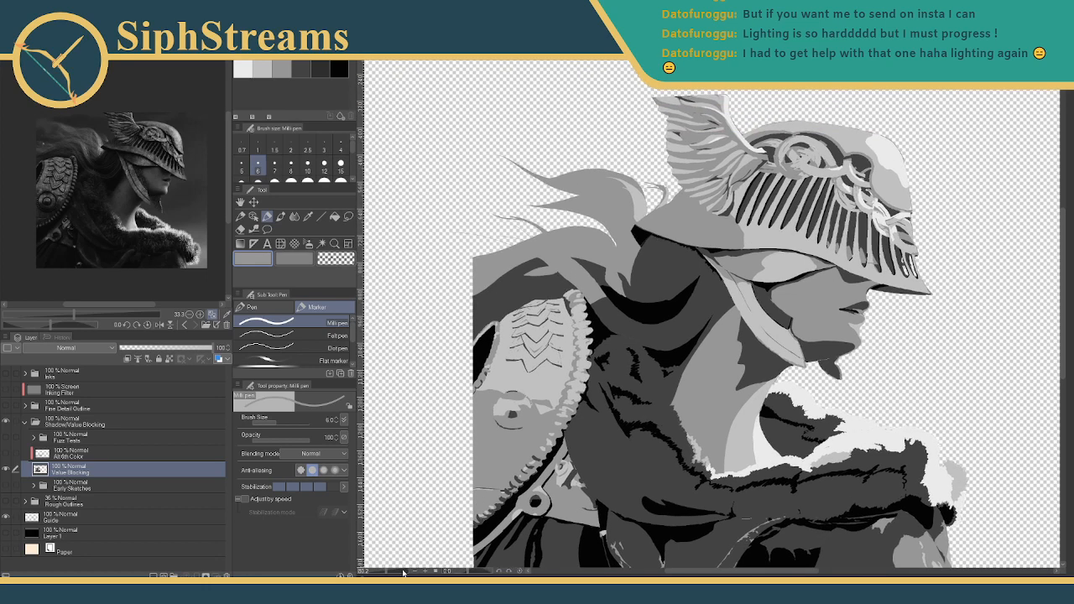
drag(386, 572, 394, 574)
drag(488, 356, 655, 429)
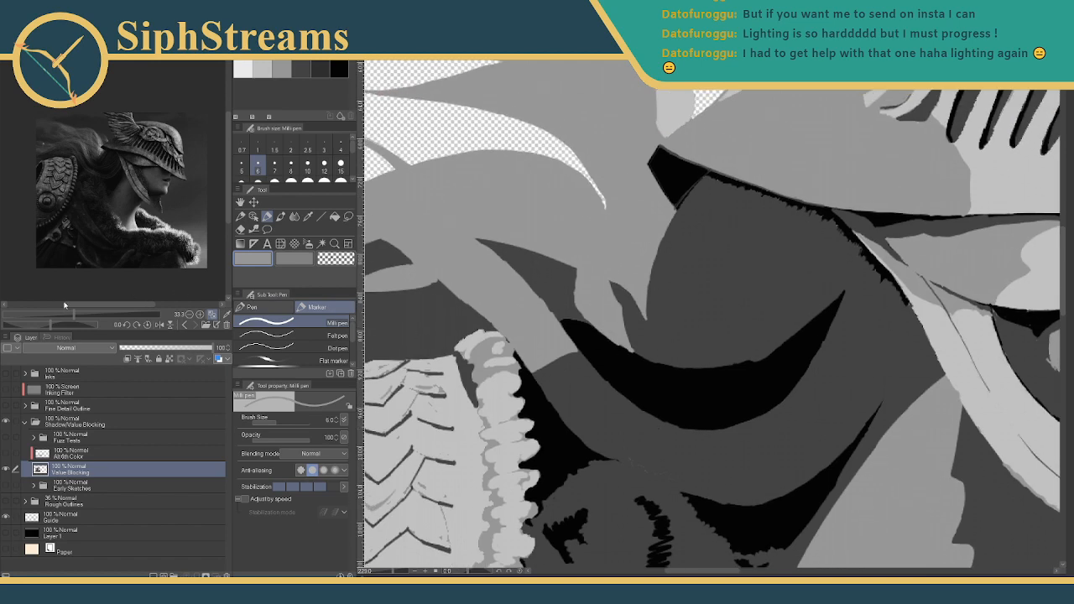
drag(74, 315, 93, 316)
drag(65, 158, 146, 224)
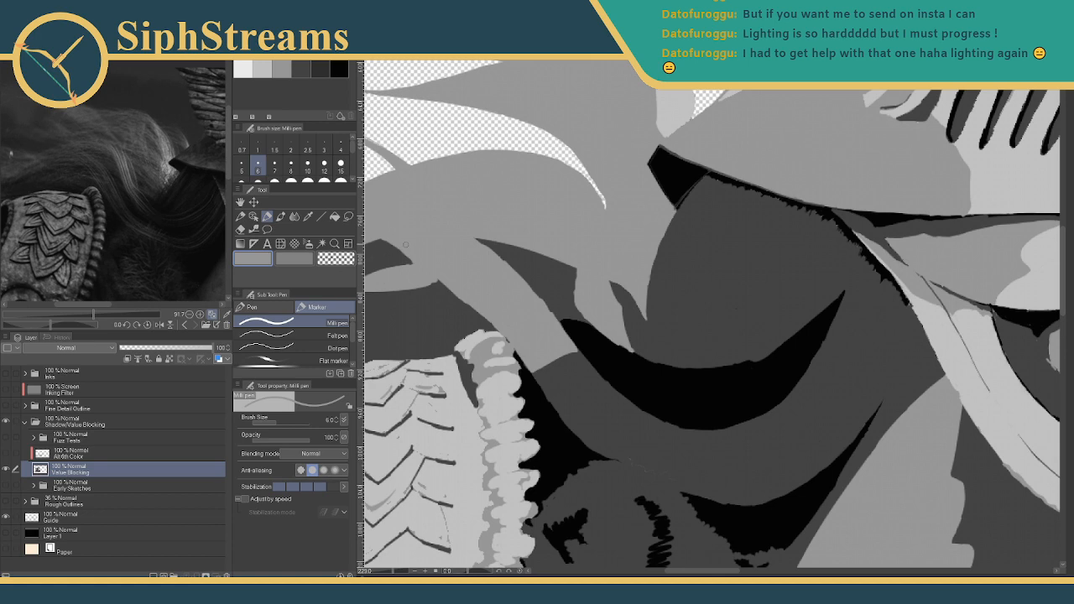
- Paint a dark grey shadow strand into the hair with the Milli pen
scroll(681, 221, down, 3)
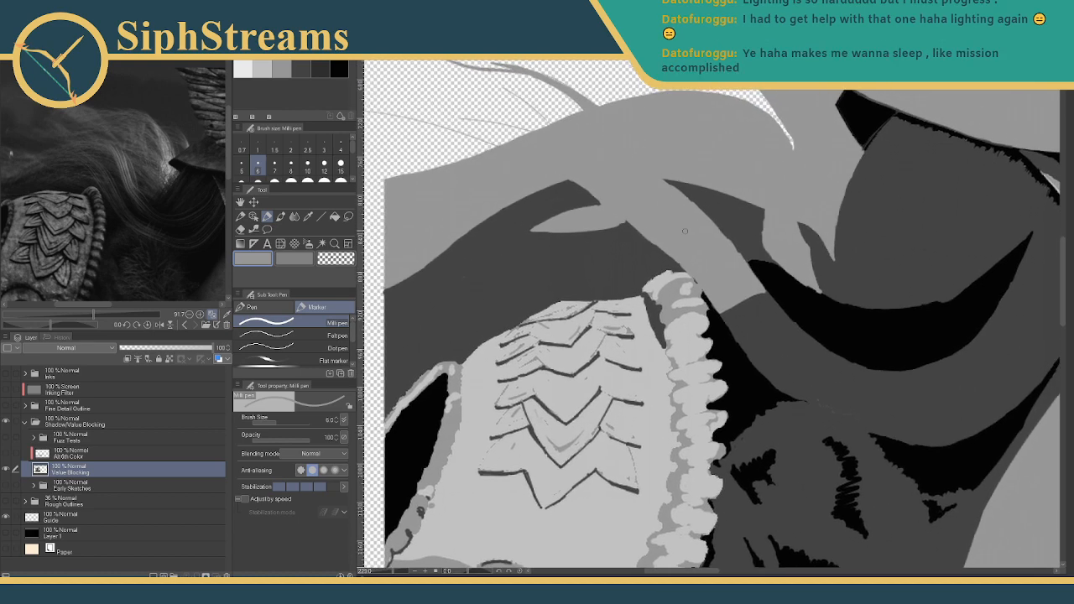
drag(153, 196, 177, 202)
drag(541, 214, 550, 238)
click(316, 67)
click(300, 68)
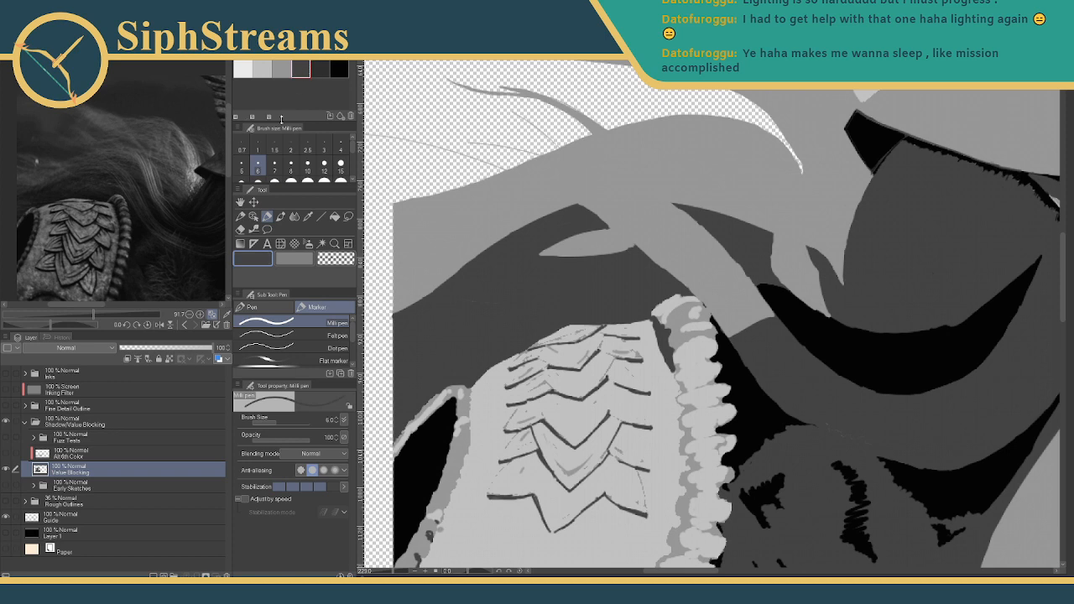
click(241, 216)
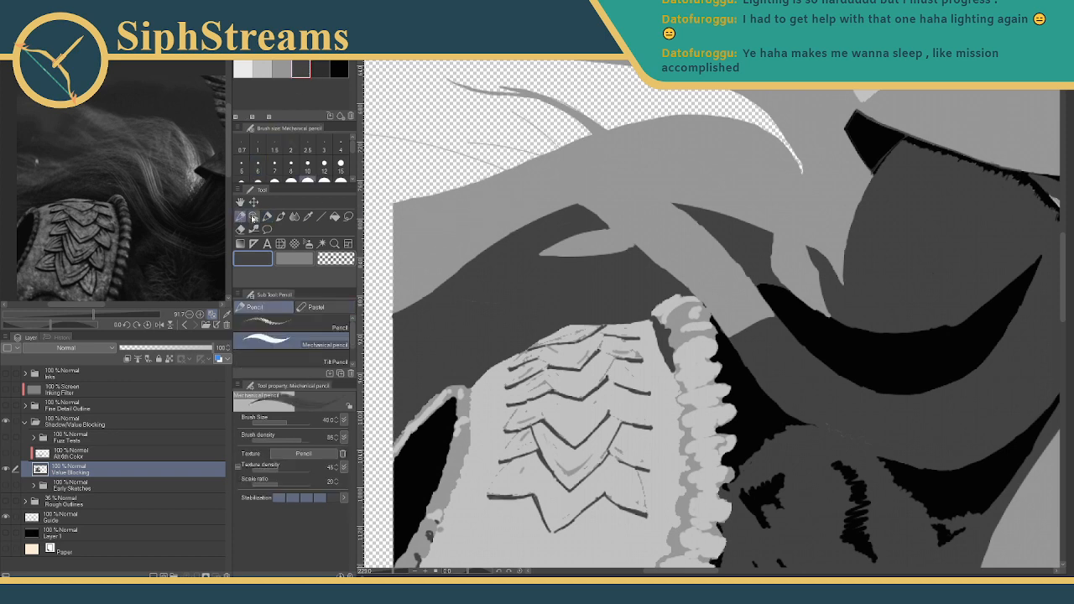
click(267, 216)
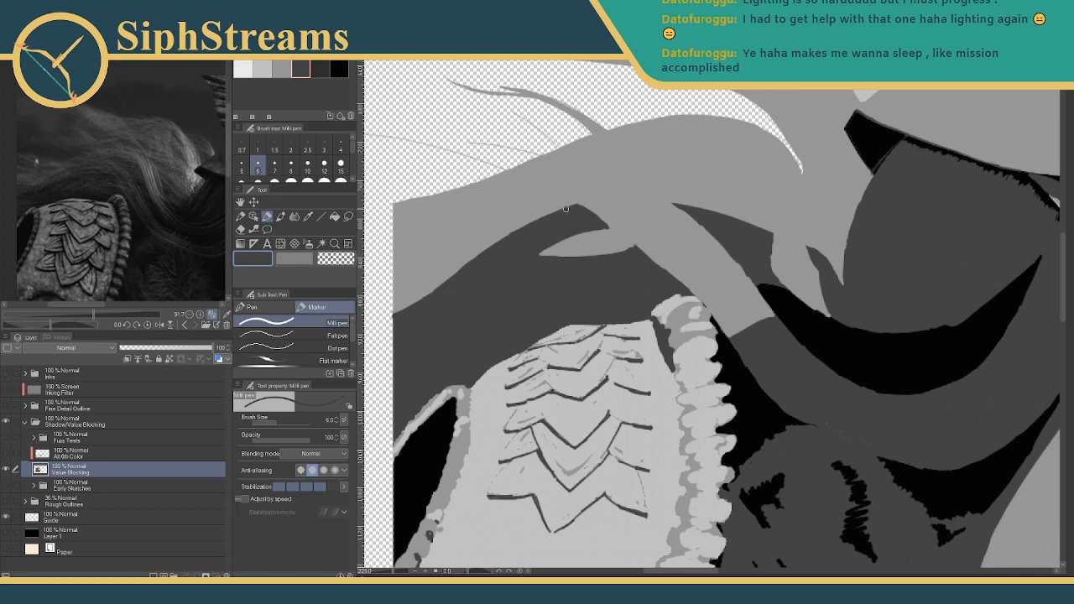
mouse_move(573, 207)
mouse_down()
mouse_move(449, 262)
mouse_move(466, 256)
mouse_move(402, 310)
mouse_move(481, 252)
mouse_move(470, 256)
mouse_move(479, 253)
mouse_move(515, 312)
mouse_up()
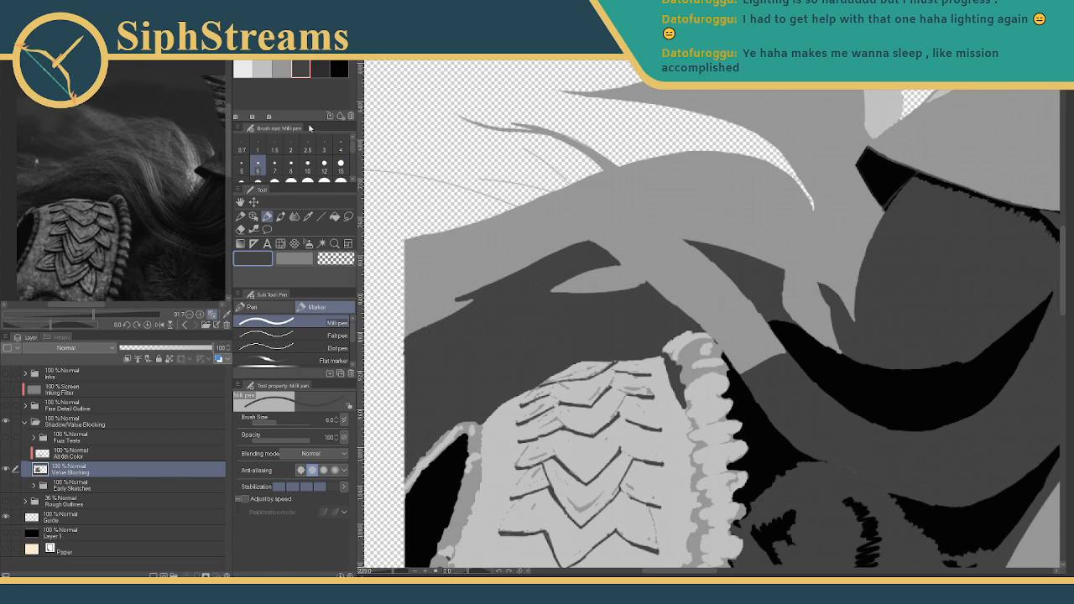
- Refine the strand's notch, lower edge and tip with light grey at brush size 3
click(277, 72)
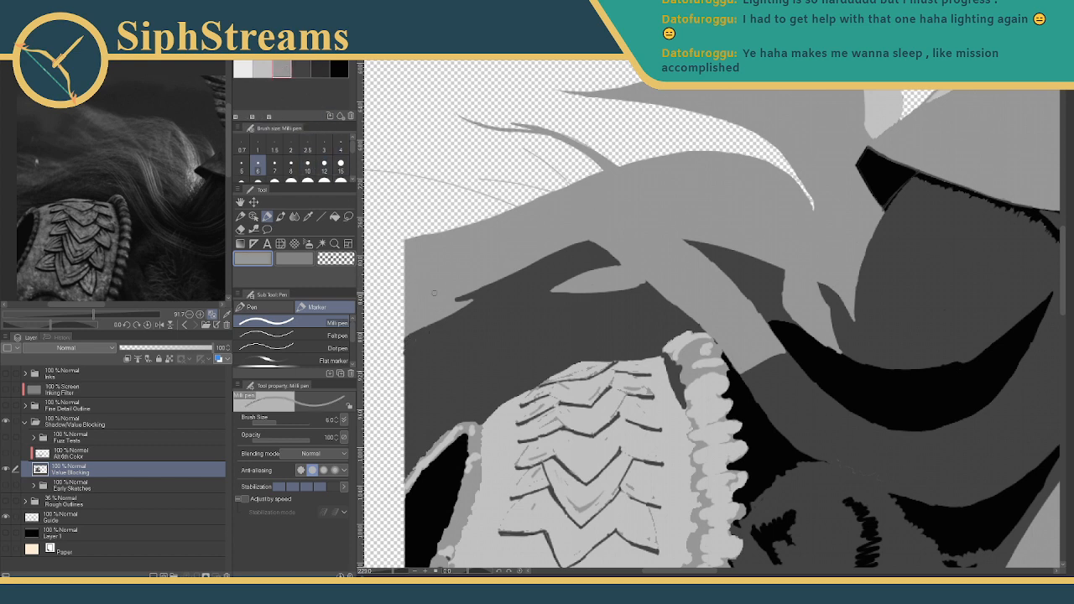
drag(455, 299, 498, 282)
click(302, 69)
drag(459, 300, 503, 282)
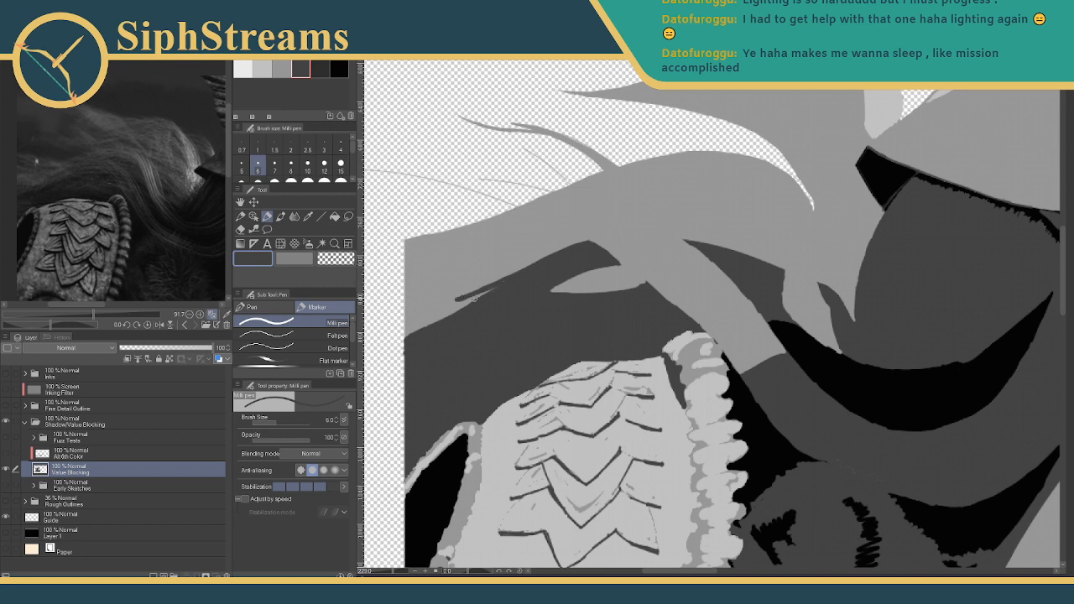
click(281, 69)
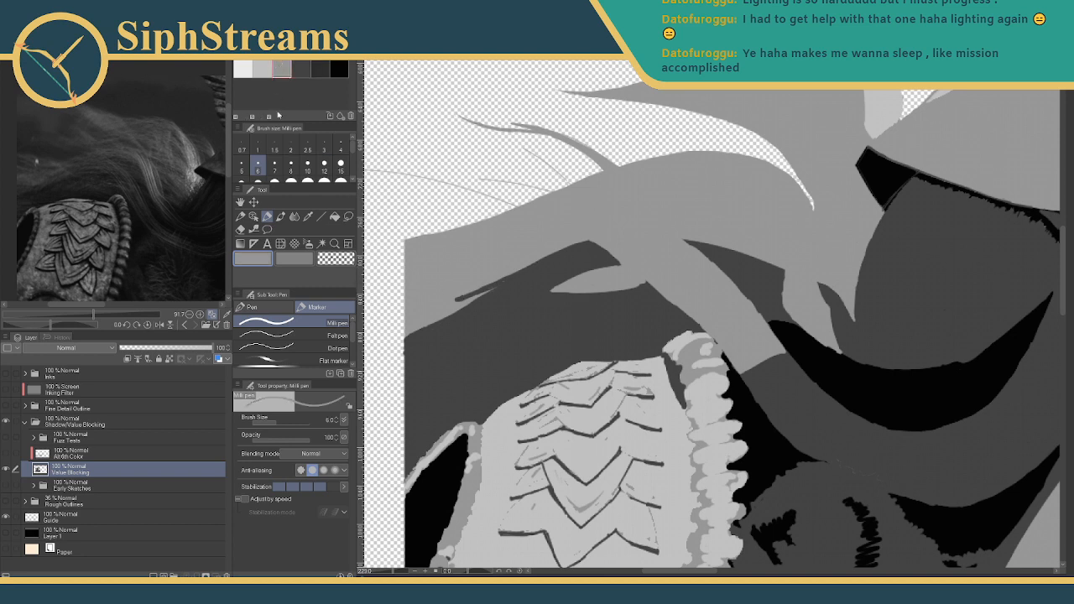
click(324, 145)
drag(464, 306, 498, 287)
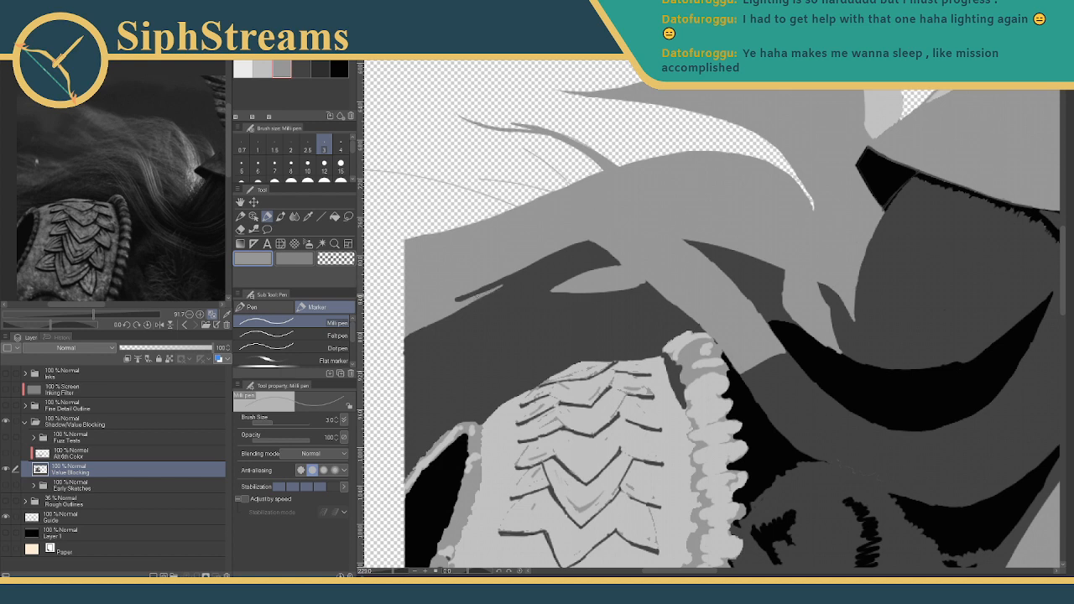
drag(480, 291, 458, 297)
drag(458, 298, 470, 299)
- Draw a darker strand down into the grey hair mass, plus a thin second strand beside it
scroll(63, 181, up, 5)
drag(63, 181, 59, 211)
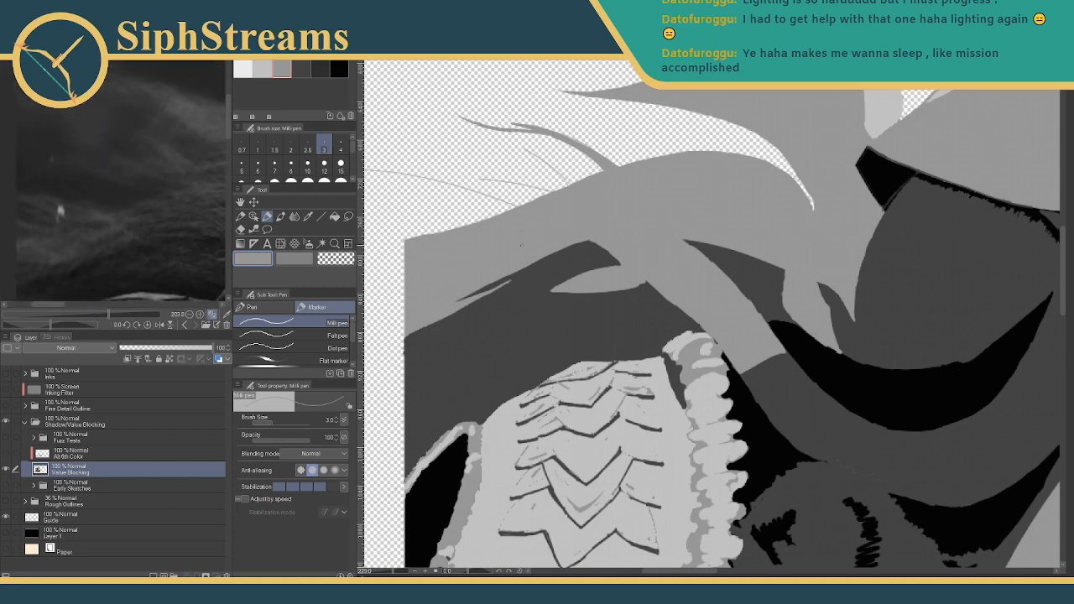
drag(533, 231, 587, 326)
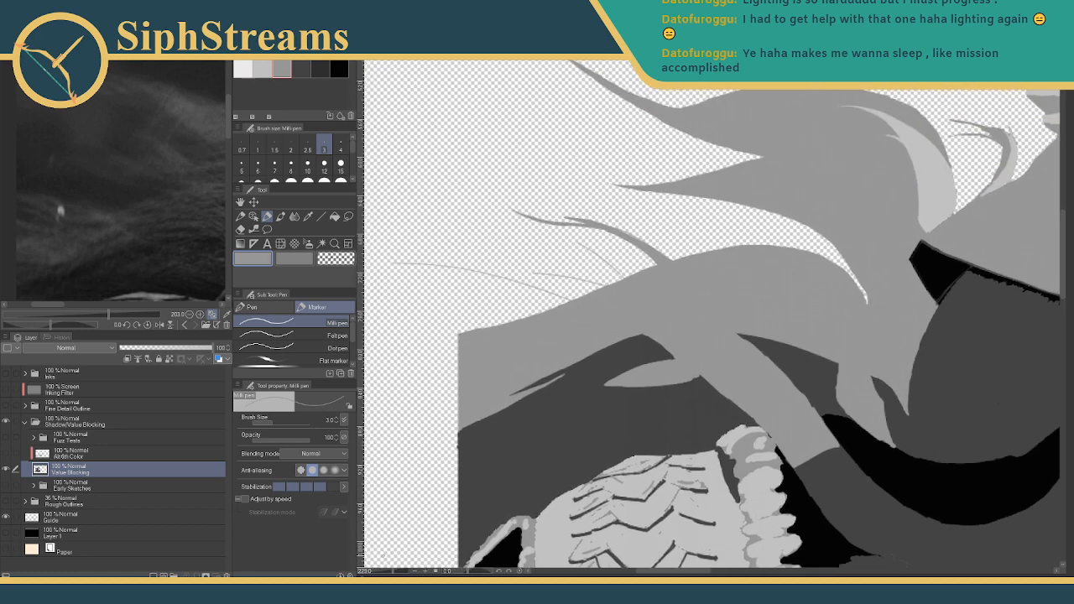
scroll(573, 311, up, 4)
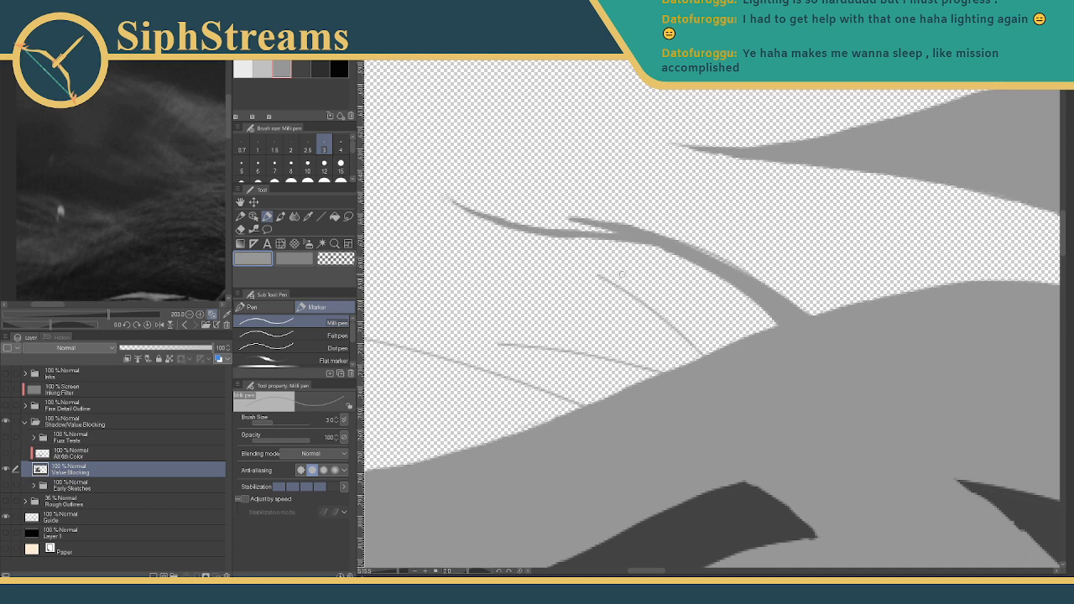
drag(599, 275, 701, 359)
drag(647, 315, 647, 321)
key(ctrl+z)
key(ctrl+z)
drag(599, 275, 722, 370)
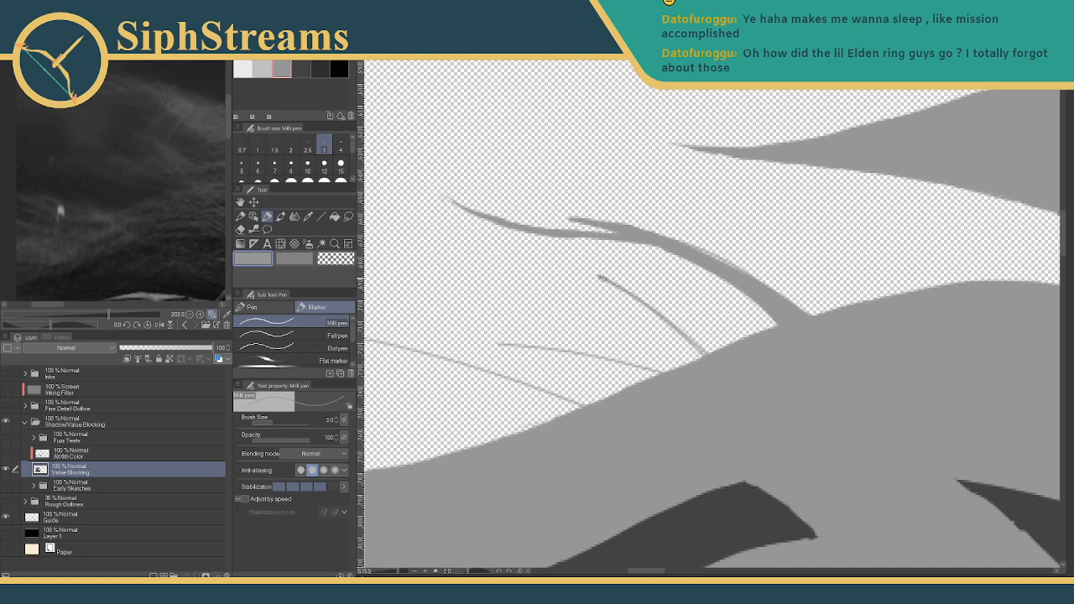
drag(595, 274, 695, 362)
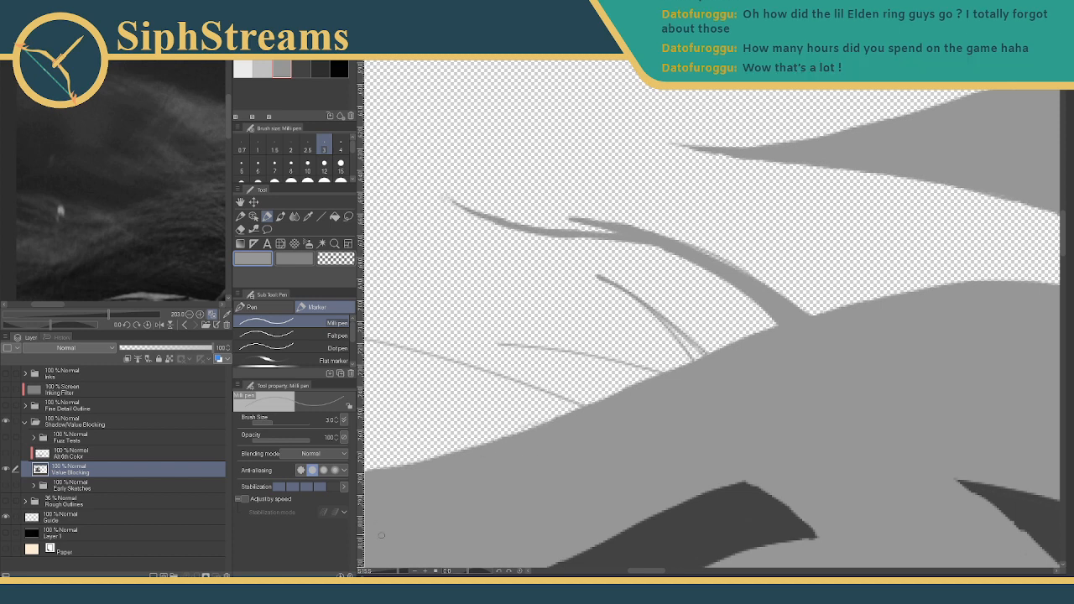
- Thicken the thin strand and fill the gaps between its forks and the hair
drag(398, 576, 405, 576)
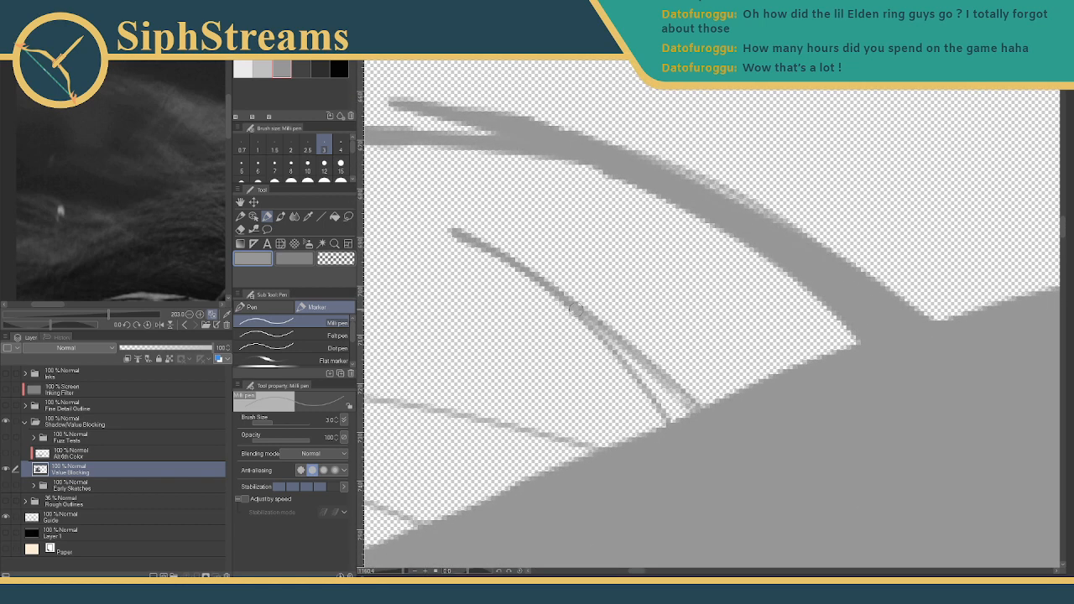
drag(576, 309, 638, 361)
drag(602, 331, 678, 415)
drag(625, 367, 672, 418)
mouse_move(636, 366)
mouse_down()
mouse_move(702, 418)
mouse_move(687, 414)
mouse_move(694, 440)
mouse_move(645, 381)
mouse_move(685, 435)
mouse_up()
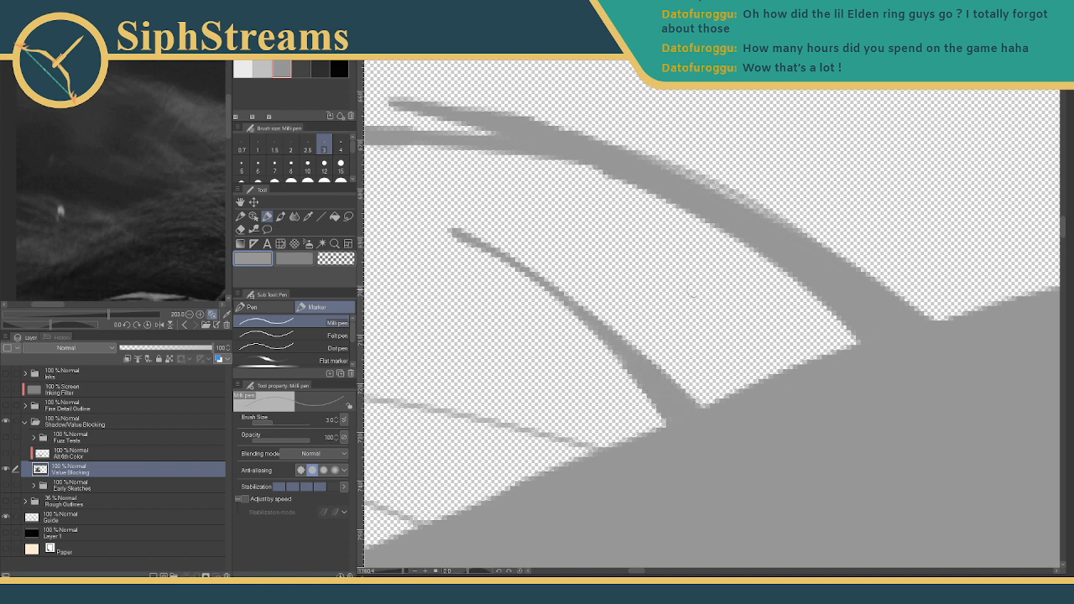
- Paint and thicken the long lower hair strand at sizes 5 and 4, filling the middle strand's gaps
drag(716, 275, 928, 221)
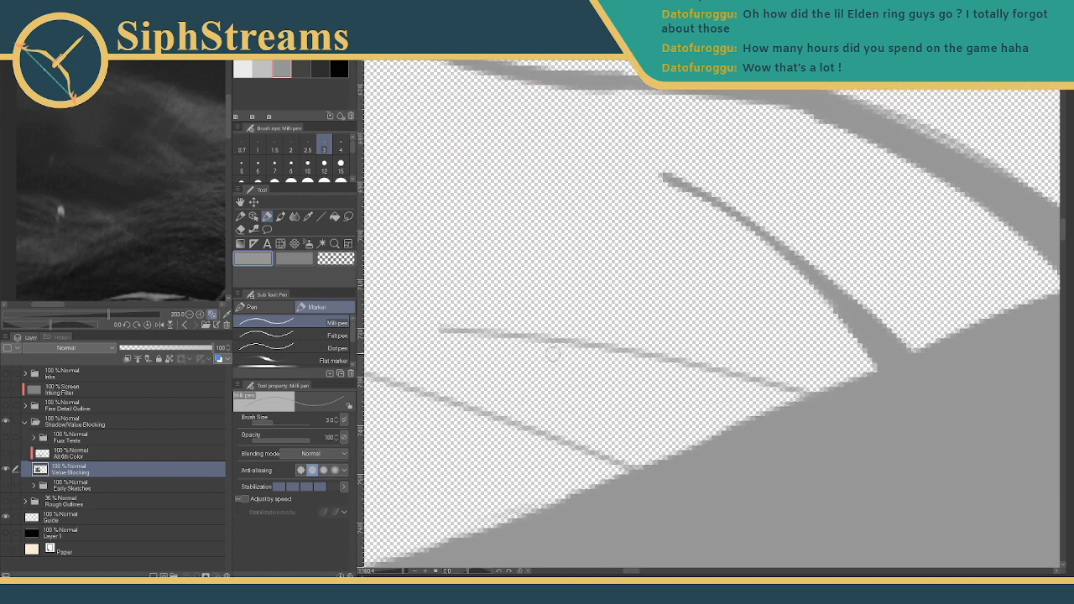
drag(438, 332, 789, 406)
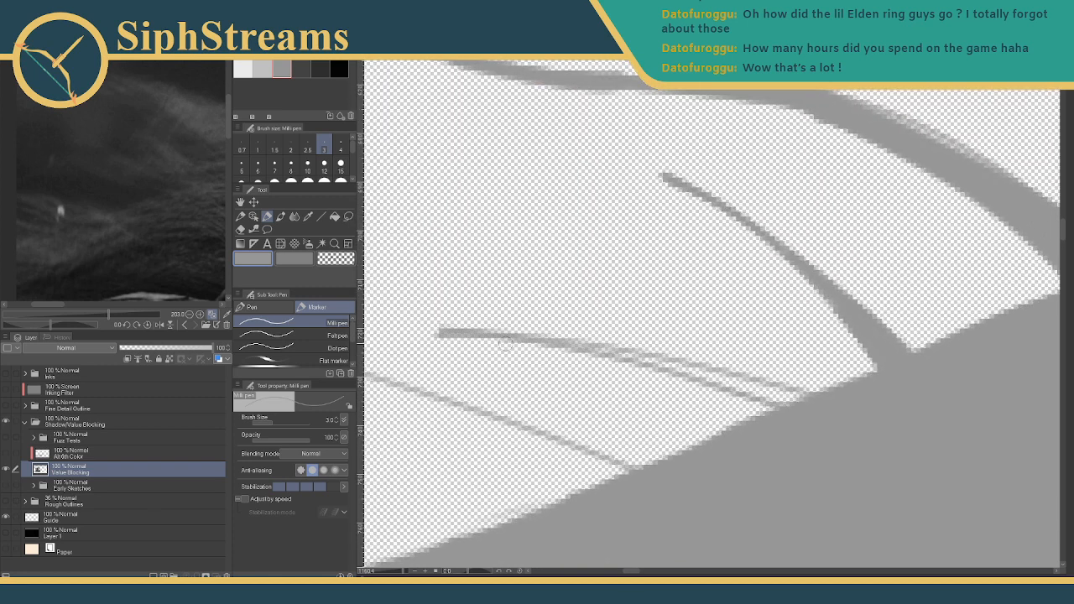
drag(445, 332, 770, 402)
drag(561, 343, 812, 396)
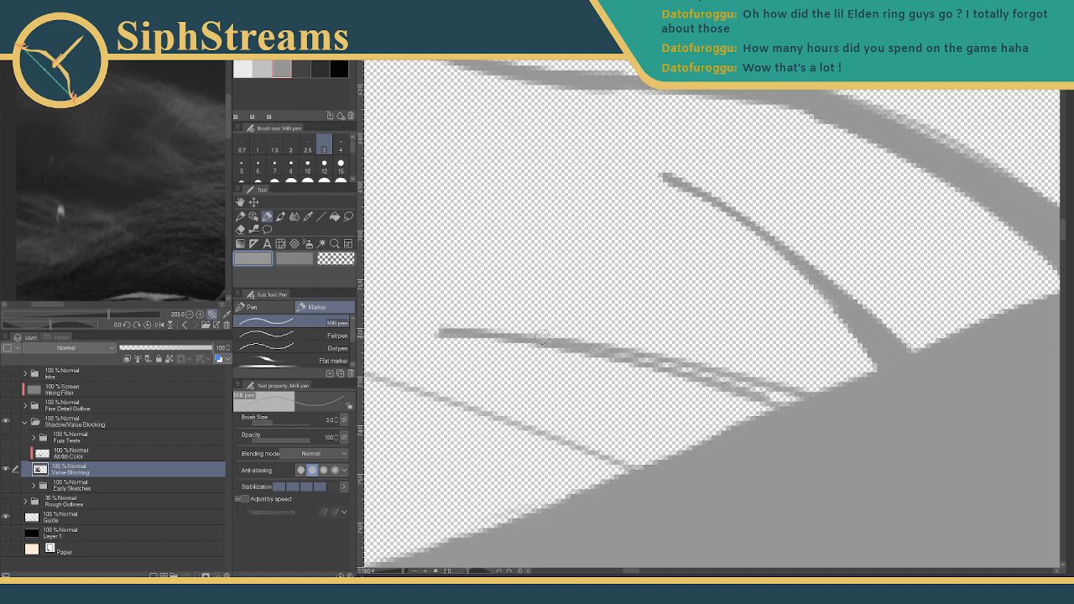
click(241, 163)
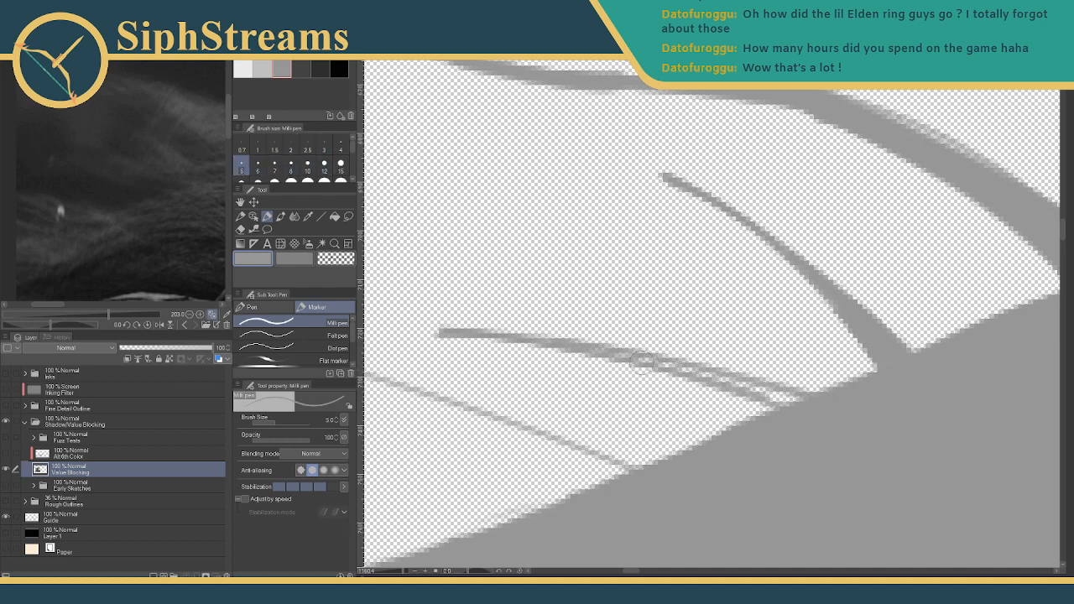
mouse_move(641, 359)
mouse_down()
mouse_move(787, 403)
mouse_move(769, 390)
mouse_up()
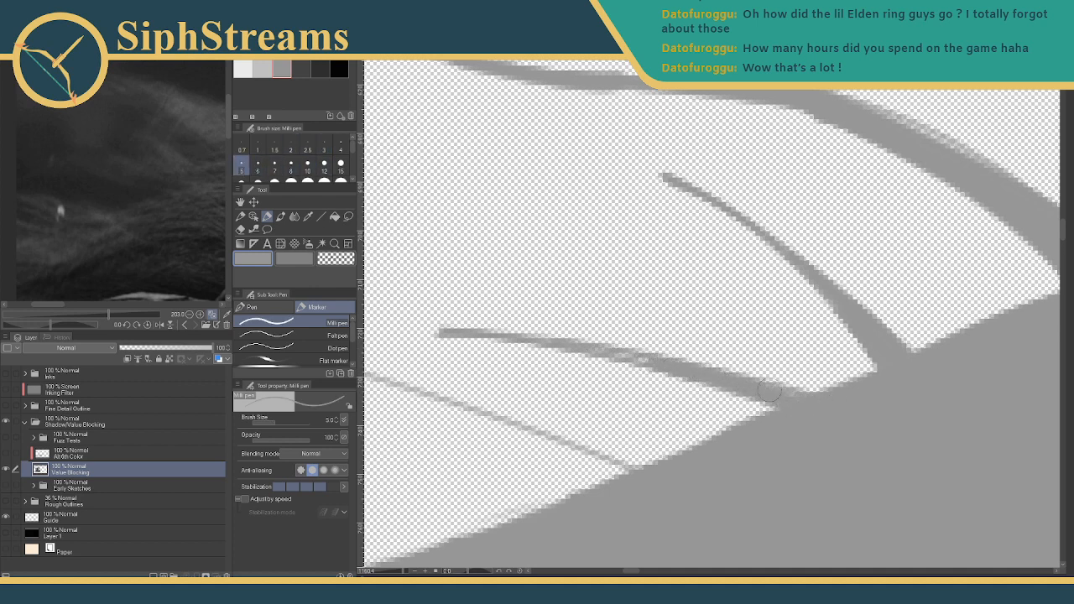
click(339, 146)
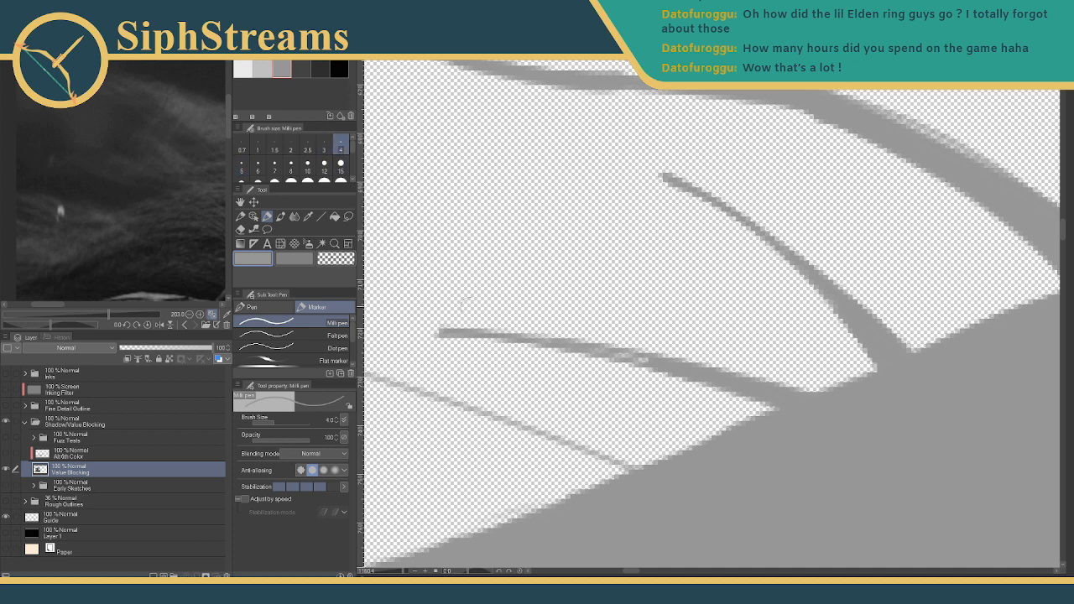
mouse_move(661, 358)
mouse_down()
mouse_move(441, 330)
mouse_move(488, 328)
mouse_move(633, 282)
mouse_up()
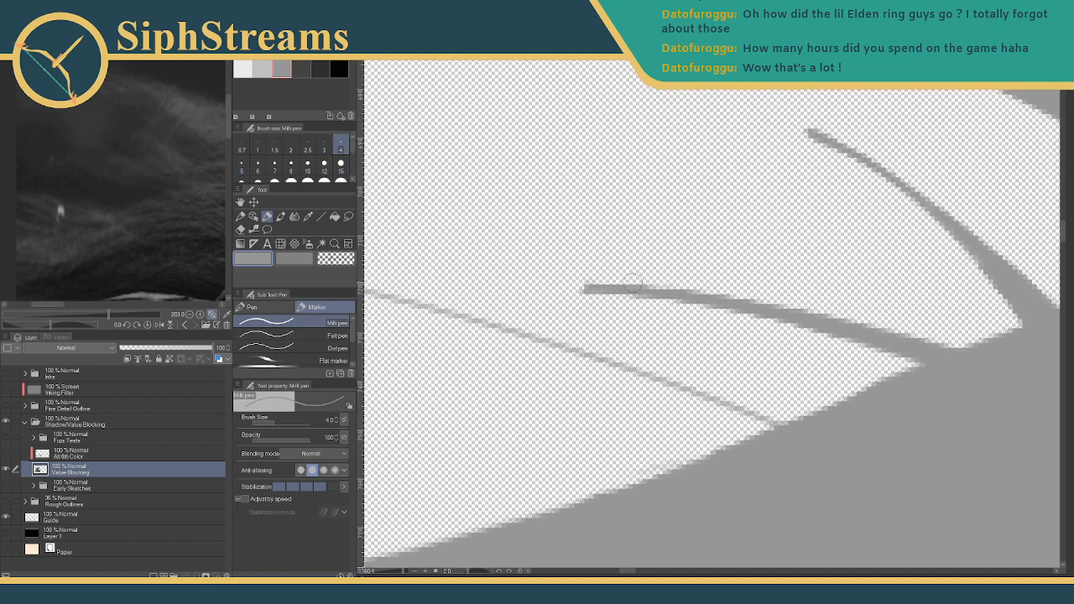
- Taper the strand's blunt left tip with the eraser
key(e)
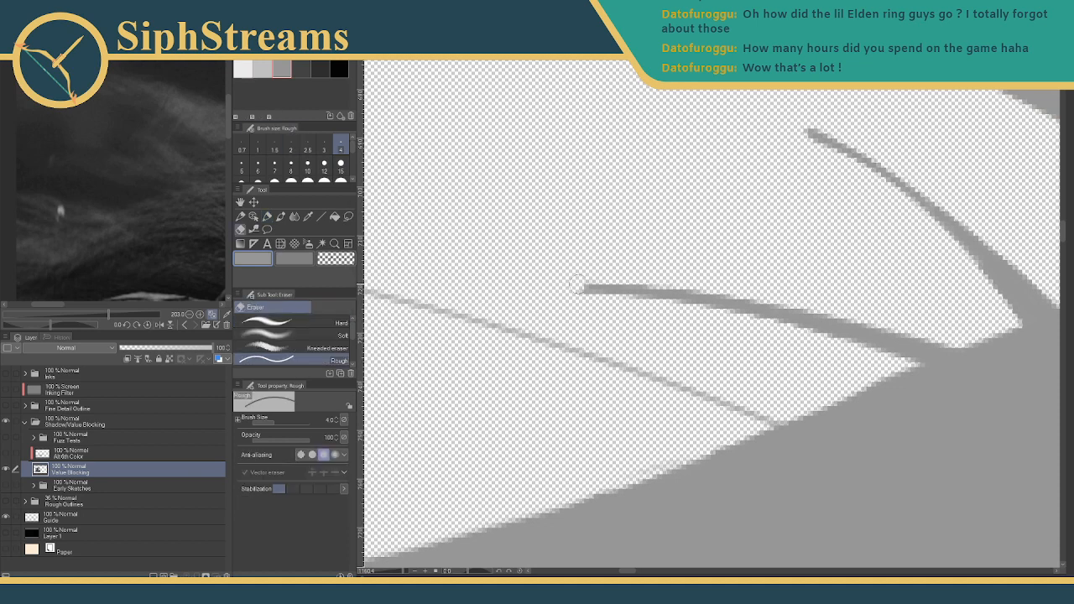
mouse_move(664, 273)
mouse_down()
mouse_move(523, 289)
mouse_move(643, 275)
mouse_move(488, 307)
mouse_up()
key(p)
drag(576, 253, 862, 242)
drag(510, 277, 572, 276)
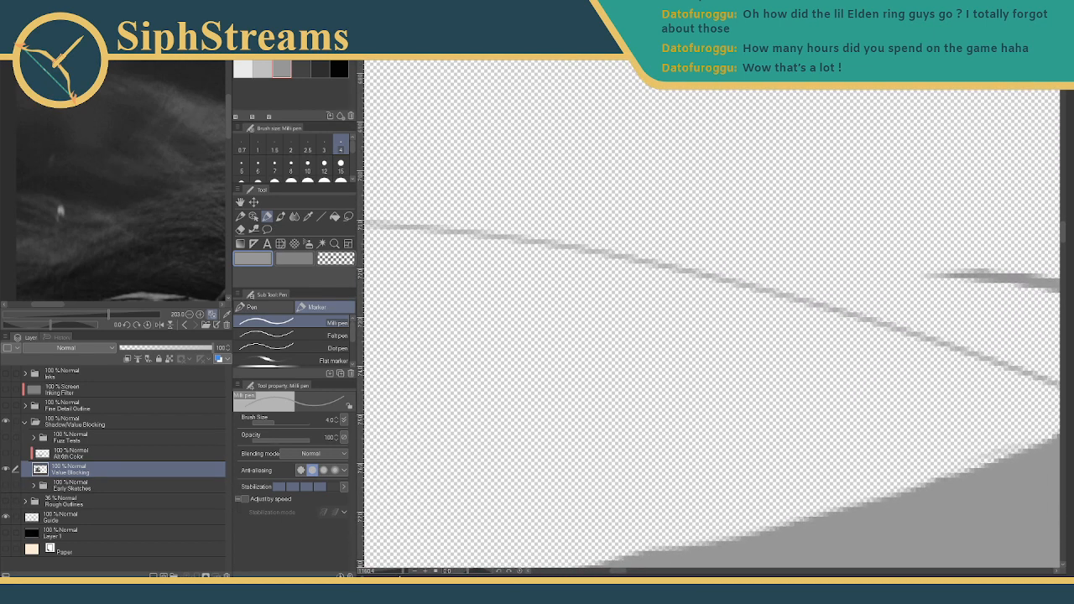
scroll(417, 499, down, 3)
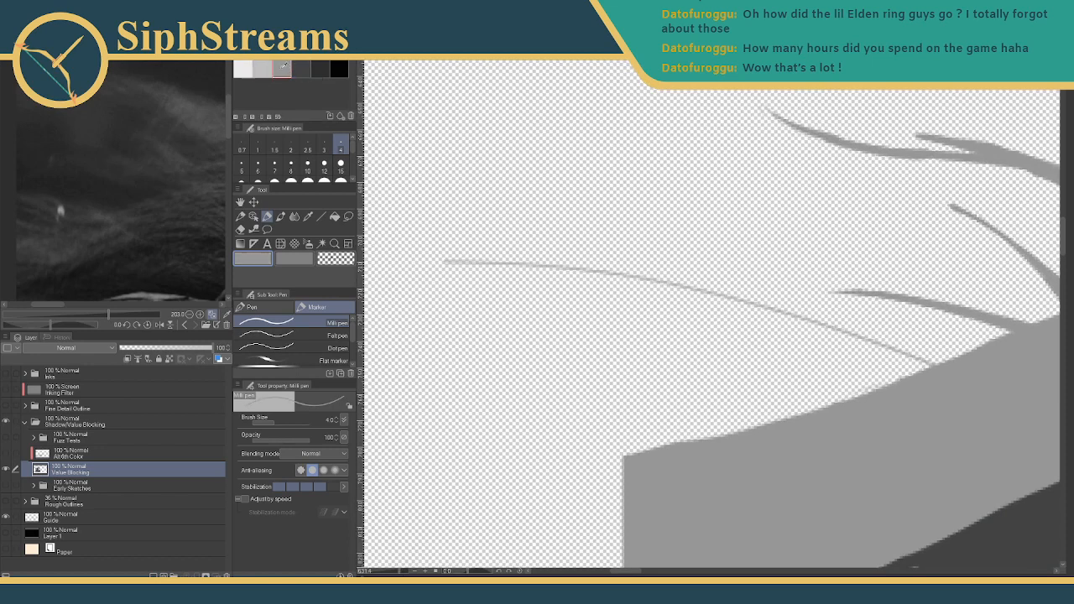
- Draw a new tapered dark grey strand at size 5, undoing its join to the hair mass
click(241, 167)
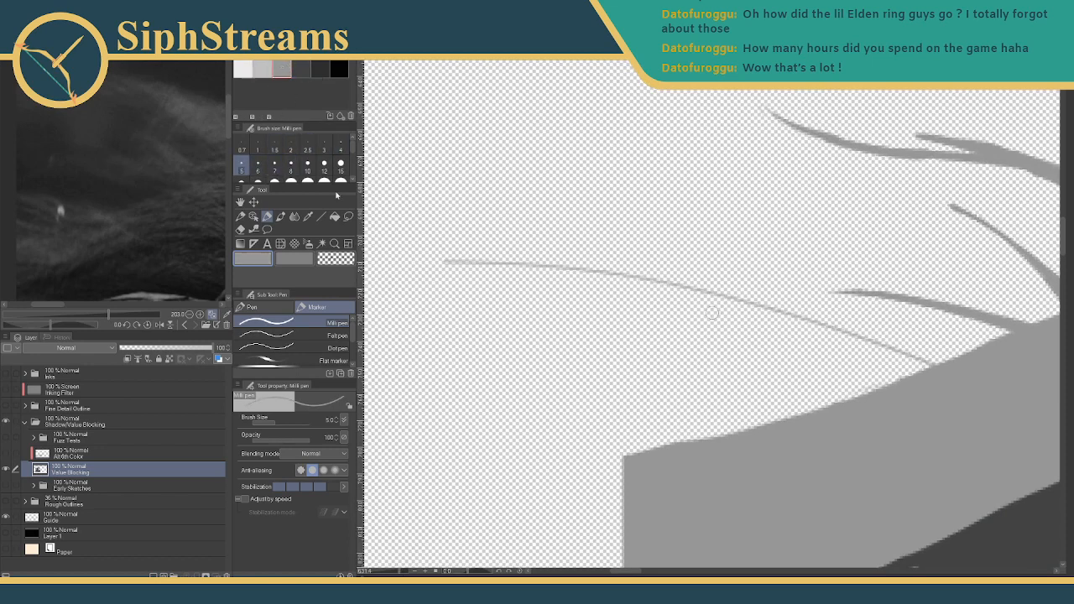
mouse_move(476, 267)
mouse_down()
mouse_move(725, 315)
mouse_move(804, 347)
mouse_up()
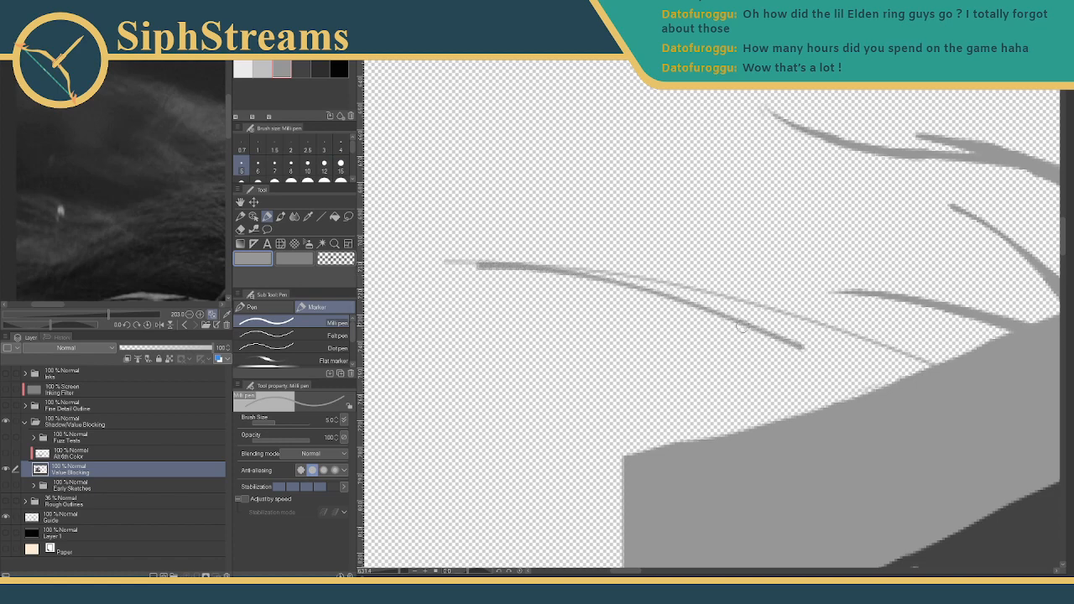
mouse_move(744, 327)
mouse_down()
mouse_move(821, 361)
mouse_move(878, 406)
mouse_up()
mouse_move(791, 382)
mouse_down()
mouse_move(462, 158)
mouse_move(592, 325)
mouse_move(677, 303)
mouse_move(863, 412)
mouse_up()
key(ctrl+z)
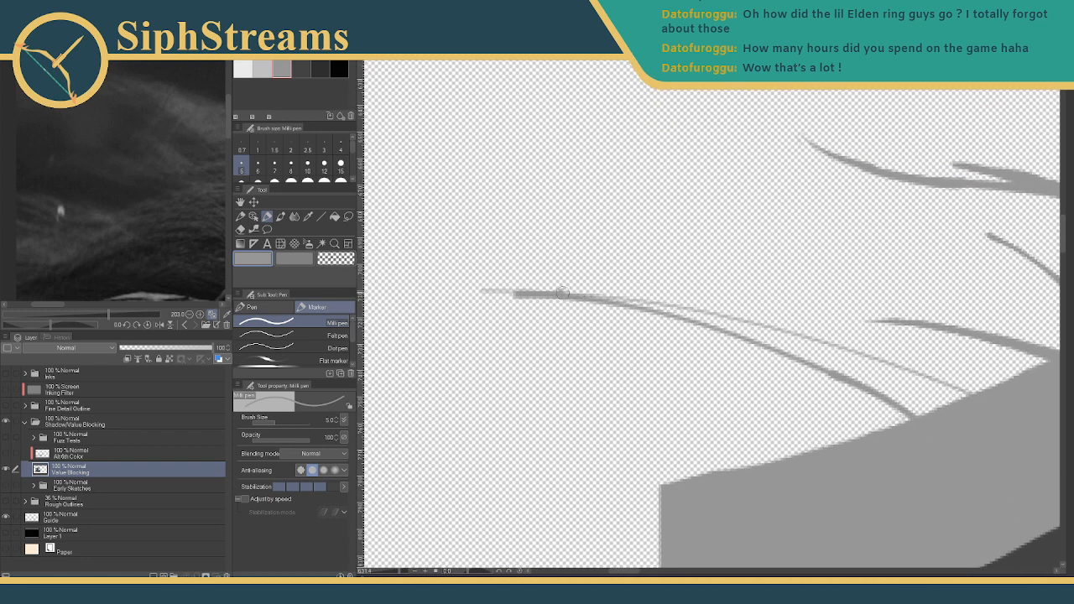
- Thicken the upper thin strand down to the hair mass and darken where the strands merge
drag(558, 294, 693, 316)
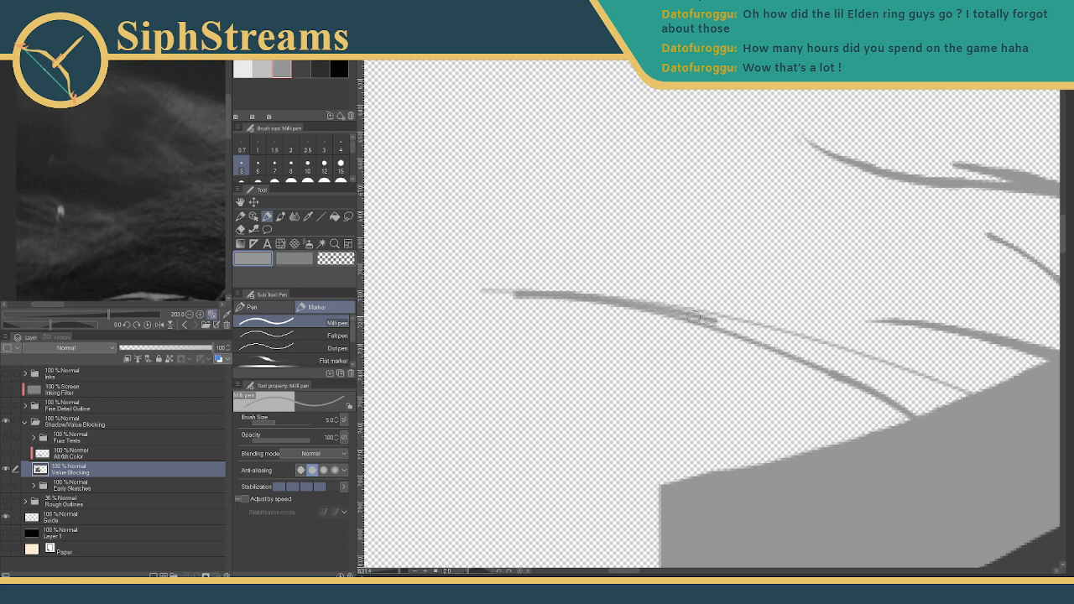
drag(623, 299, 850, 356)
drag(743, 321, 951, 389)
drag(832, 346, 976, 397)
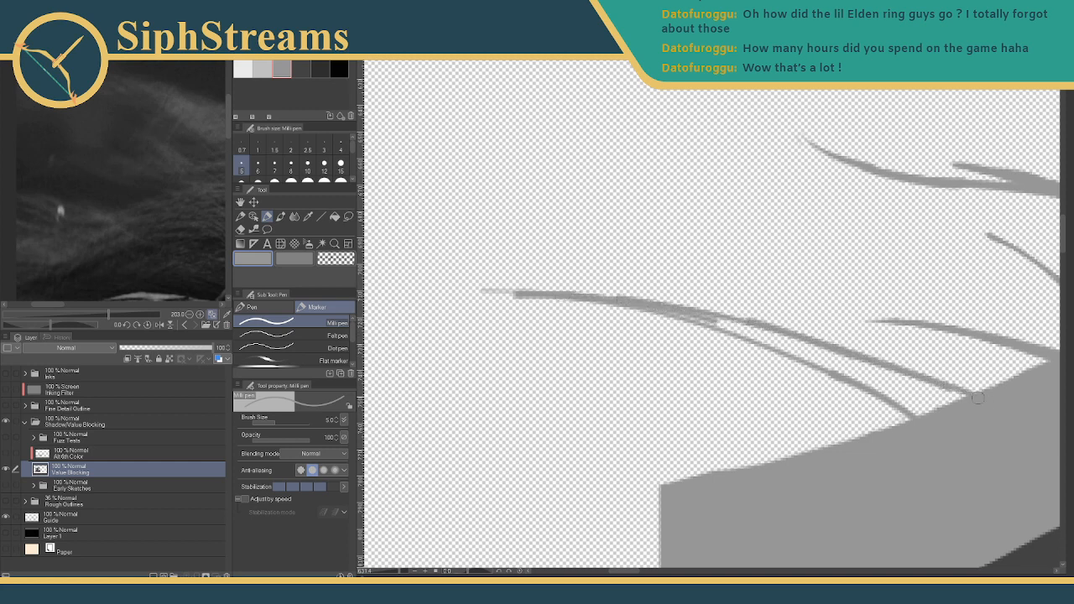
mouse_move(760, 323)
mouse_down()
mouse_move(688, 310)
mouse_move(904, 385)
mouse_up()
drag(738, 318, 939, 398)
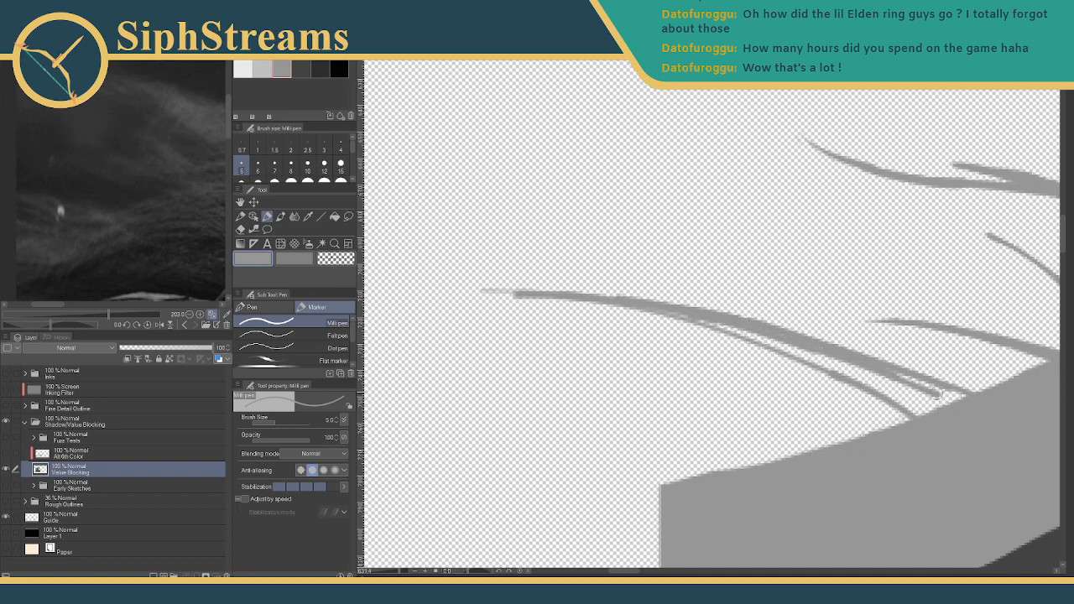
- Fill the transparent gaps in the merging strands with size 7, then size 5 strokes
click(274, 165)
mouse_move(732, 332)
mouse_down()
mouse_move(816, 358)
mouse_move(800, 343)
mouse_move(932, 404)
mouse_up()
drag(789, 337, 958, 401)
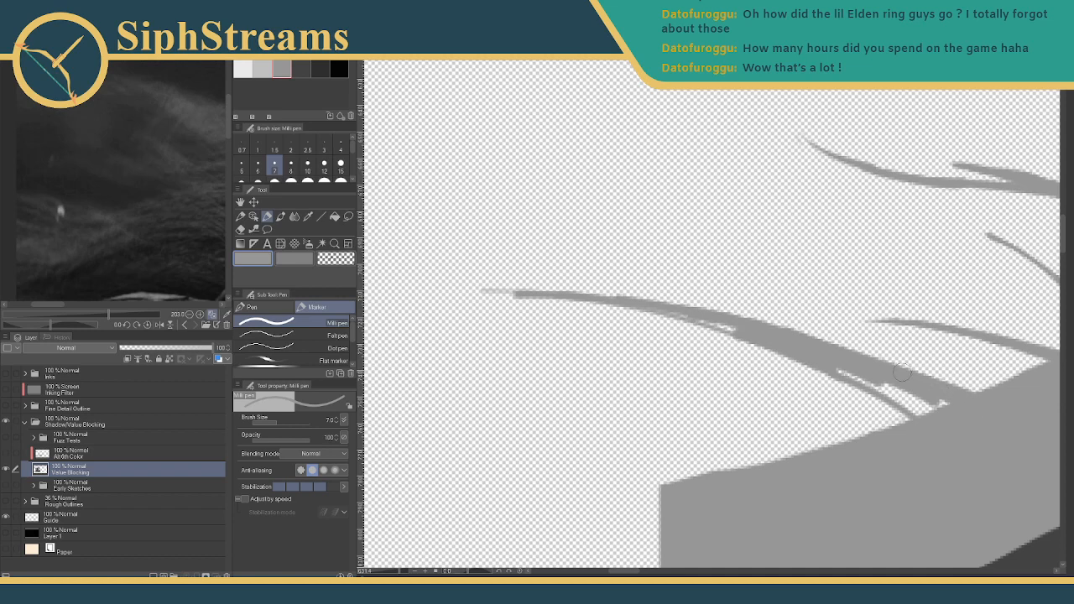
drag(795, 351, 927, 410)
drag(842, 364, 928, 411)
drag(795, 346, 933, 423)
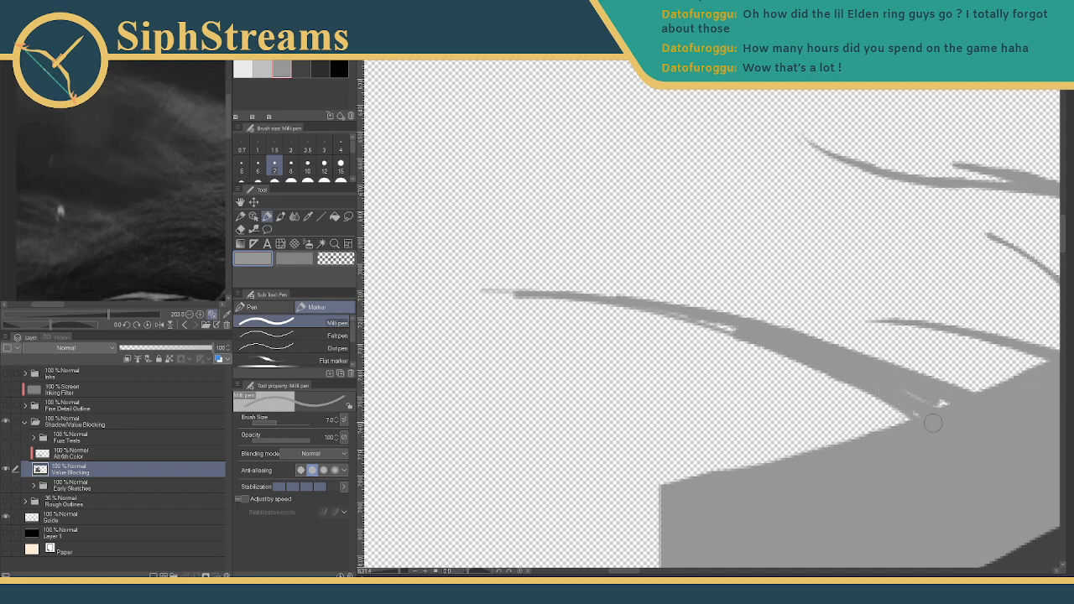
drag(863, 367, 953, 409)
click(242, 163)
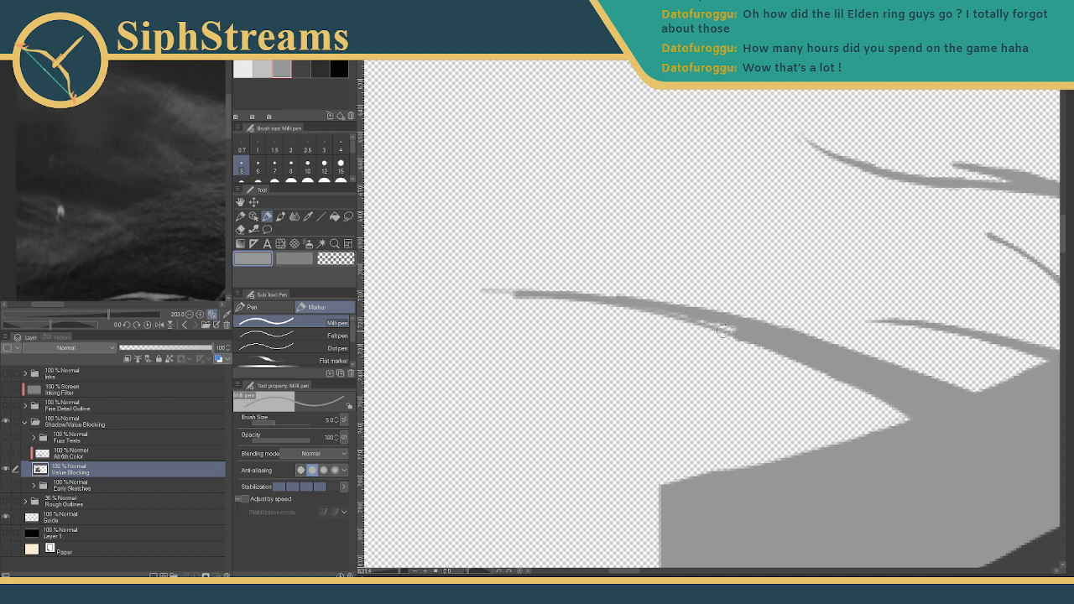
mouse_move(742, 337)
mouse_down()
mouse_move(631, 303)
mouse_move(714, 325)
mouse_up()
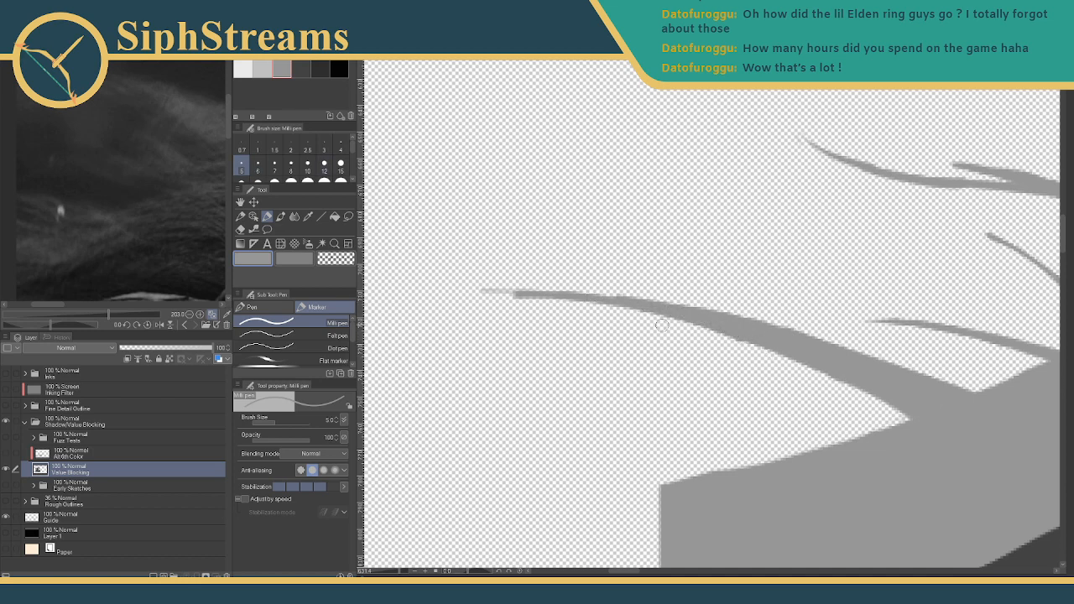
- Thicken and darken the strand's faint tip at brush size 3
key(e)
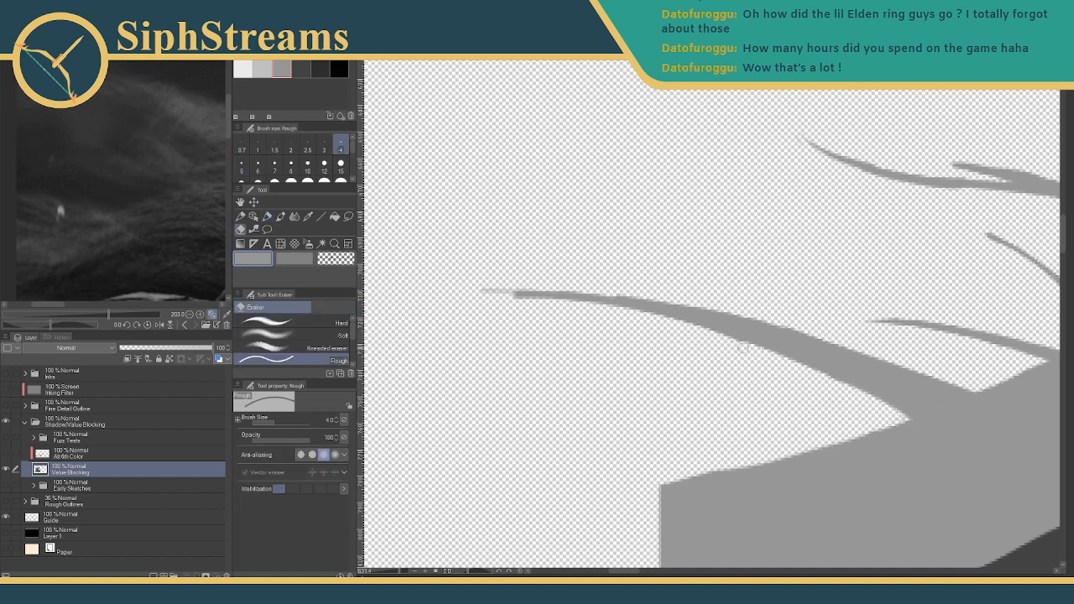
key(p)
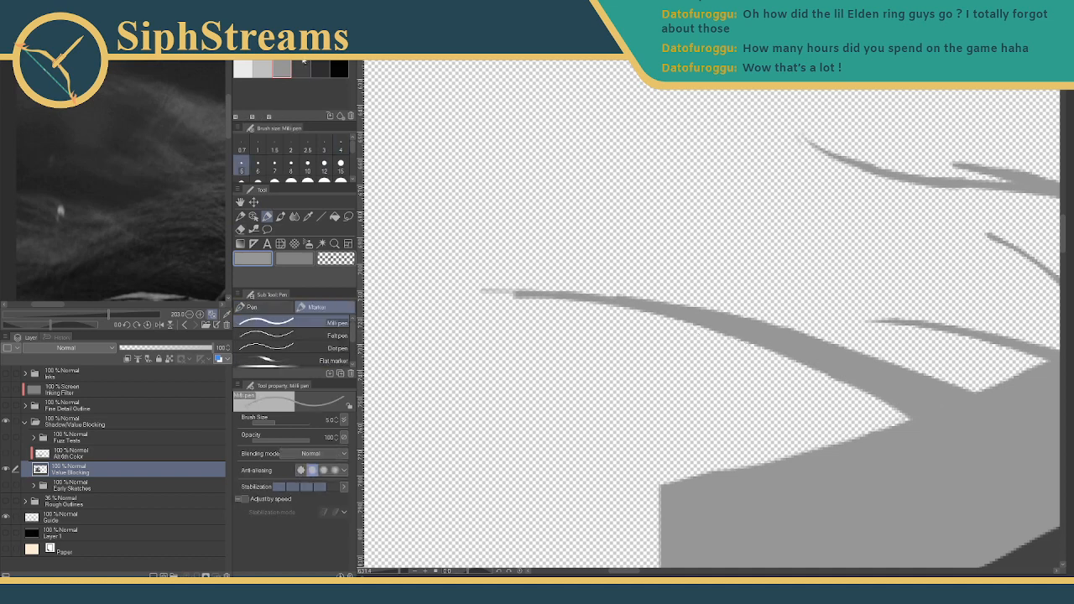
click(323, 145)
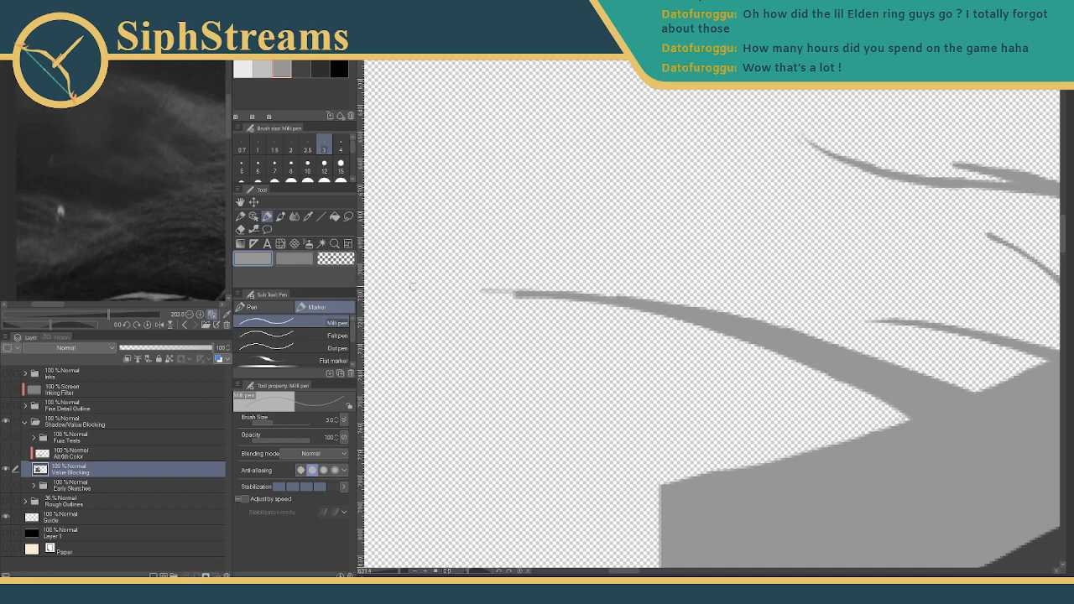
drag(513, 295, 483, 297)
- Zoom out to the full warrior and zoom the reference Sub View out to 64.4
scroll(390, 550, down, 5)
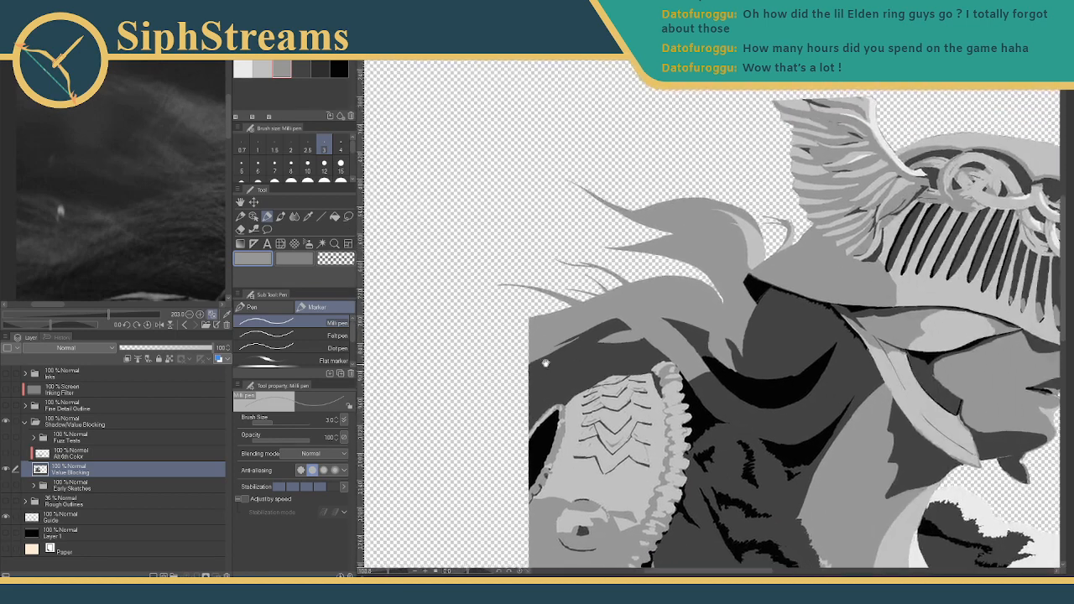
drag(546, 363, 543, 362)
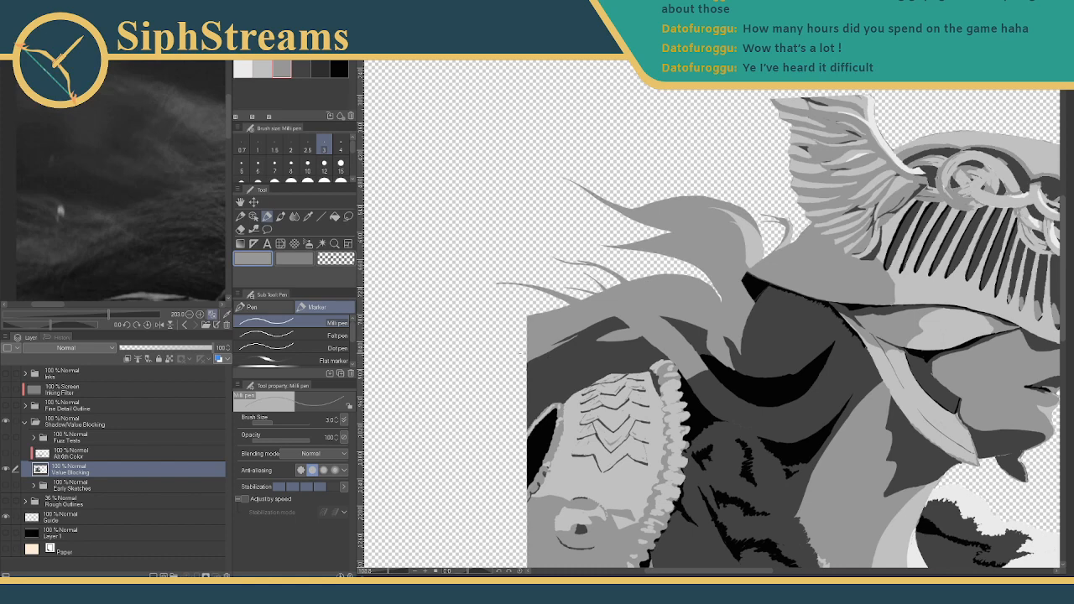
drag(643, 316, 648, 343)
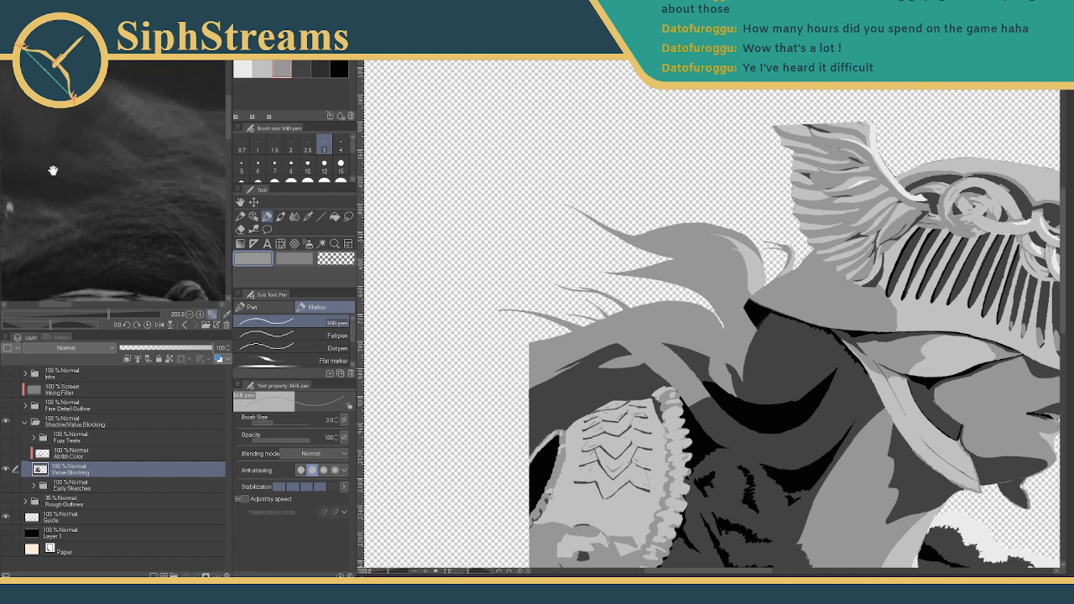
drag(33, 172, 90, 317)
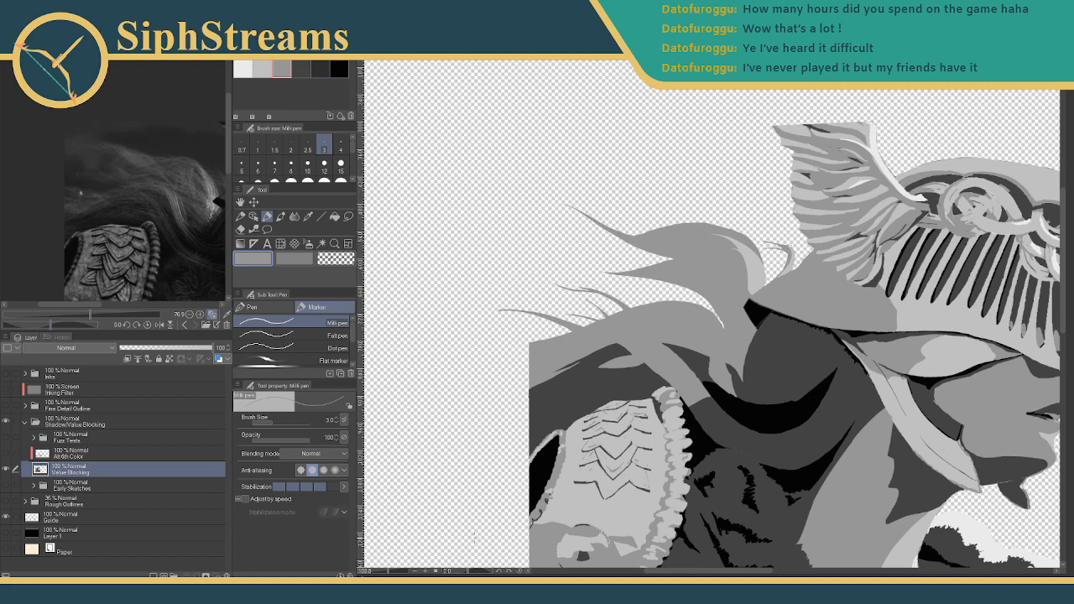
- Zoom in and paint light grey along the shadow's upper edge at size 5
drag(391, 571, 393, 573)
drag(505, 439, 688, 429)
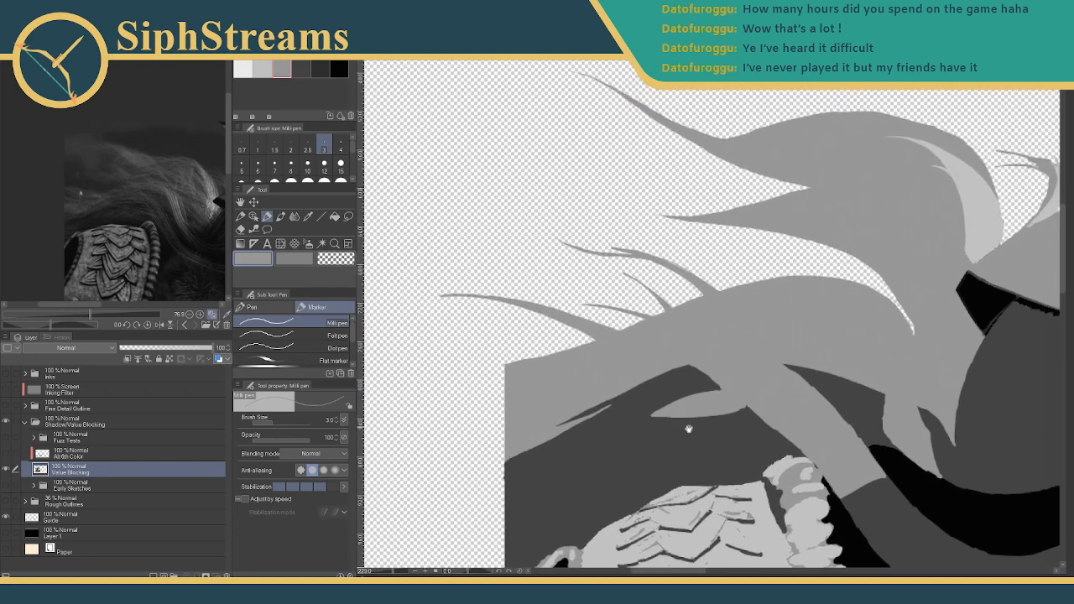
click(241, 164)
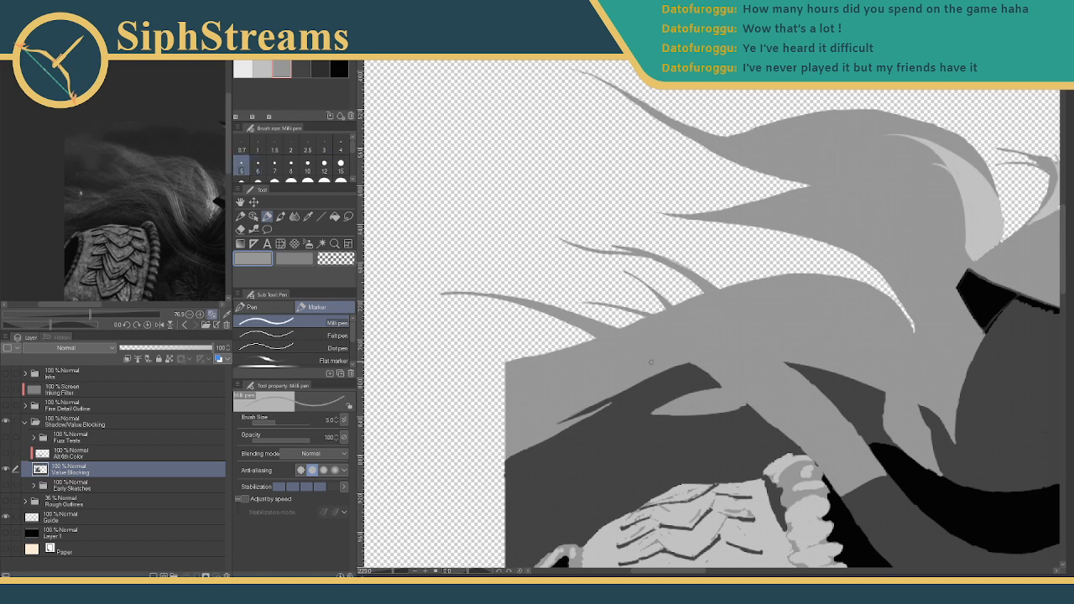
mouse_move(662, 369)
mouse_down()
mouse_move(756, 386)
mouse_move(665, 367)
mouse_move(690, 358)
mouse_move(715, 374)
mouse_move(671, 365)
mouse_move(721, 382)
mouse_move(679, 368)
mouse_move(724, 373)
mouse_move(679, 354)
mouse_move(664, 362)
mouse_move(732, 380)
mouse_up()
- Cover the dark wedge's tip and left edge with light grey at size 10
click(307, 164)
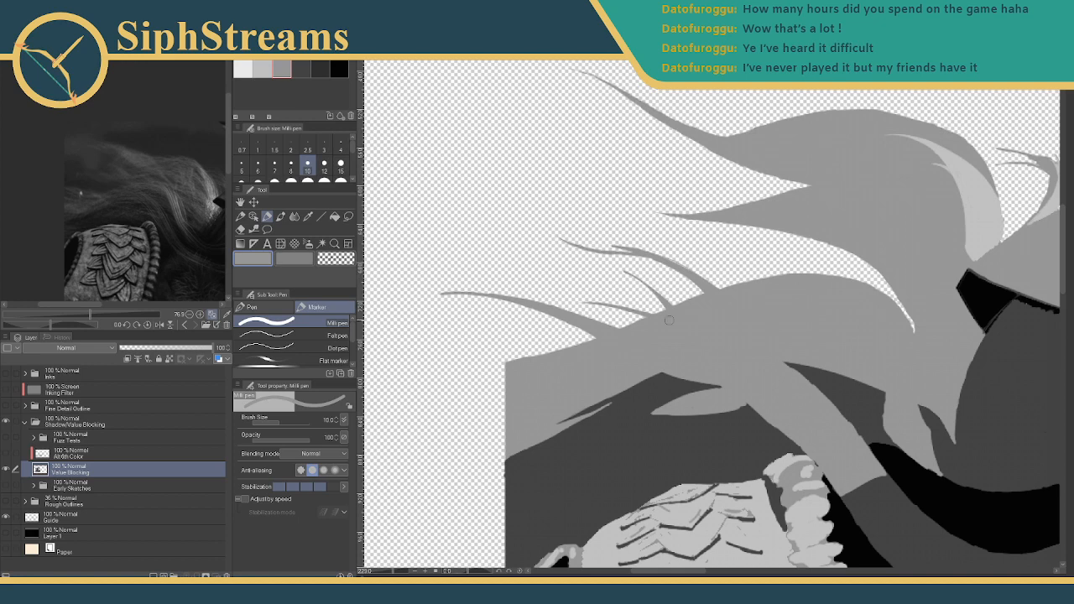
drag(734, 347, 597, 242)
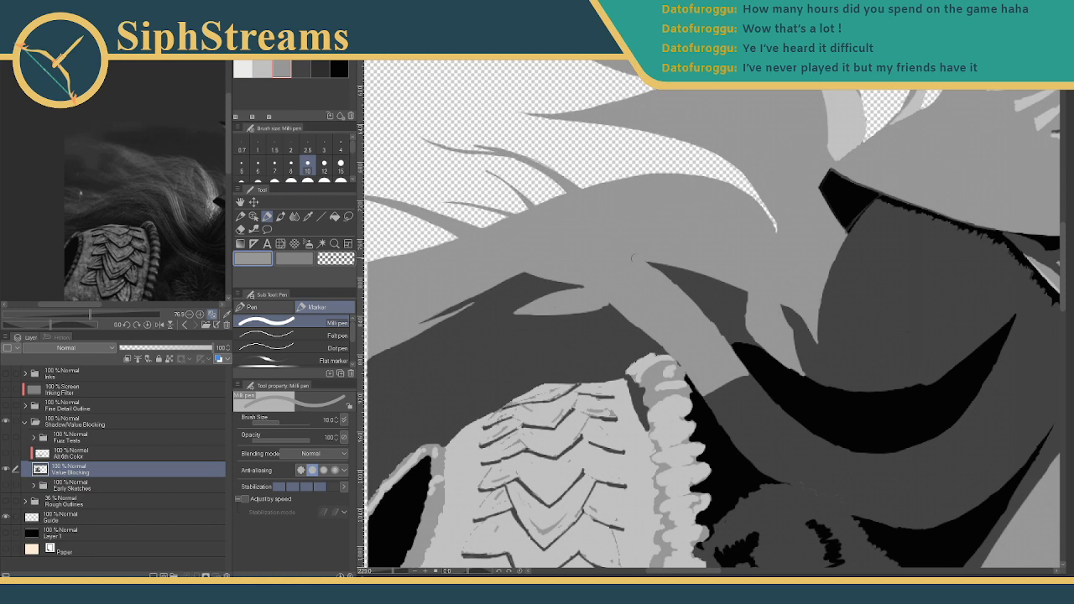
mouse_move(637, 257)
mouse_down()
mouse_move(692, 308)
mouse_move(660, 269)
mouse_move(703, 335)
mouse_up()
mouse_move(652, 265)
mouse_down()
mouse_move(690, 295)
mouse_move(723, 363)
mouse_up()
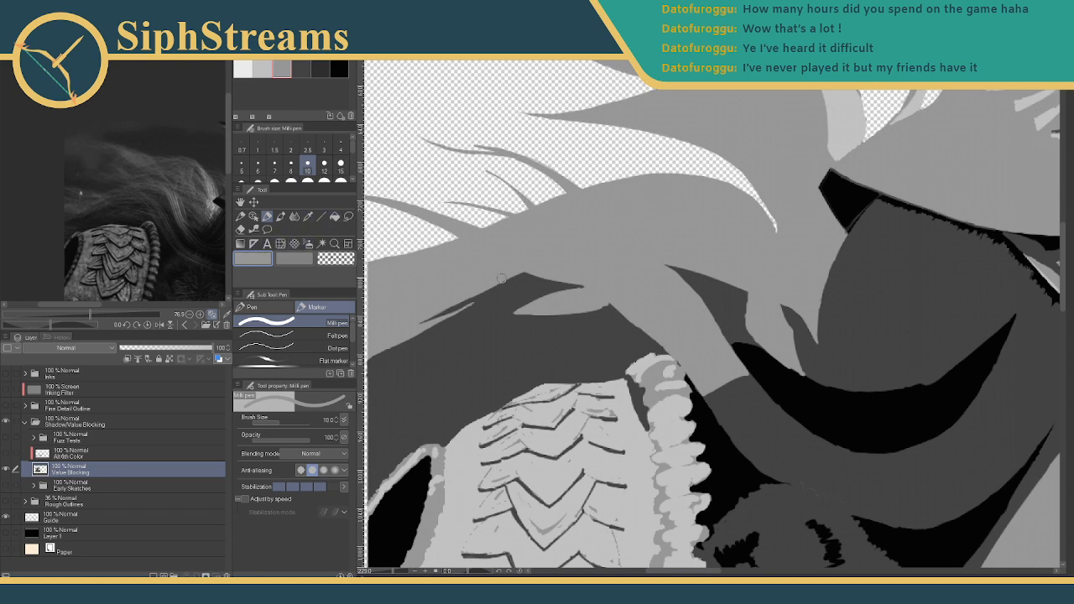
mouse_move(564, 267)
mouse_down()
mouse_move(611, 284)
mouse_move(610, 268)
mouse_move(632, 291)
mouse_up()
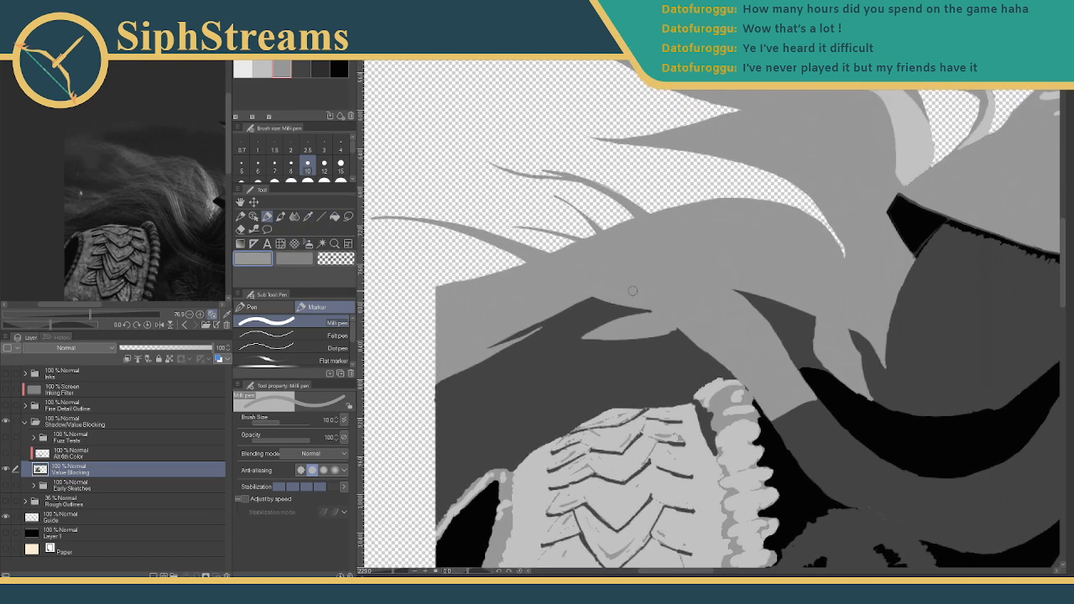
- Redraw the small triangle's bottom and right edges in dark grey at size 5
click(301, 69)
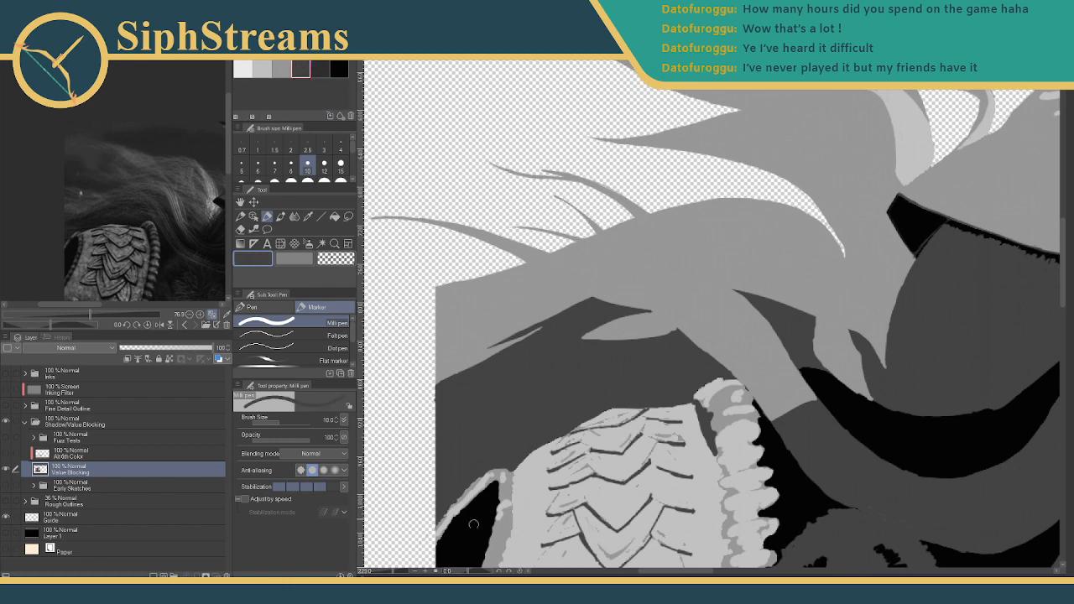
scroll(499, 394, up, 3)
drag(490, 335, 521, 429)
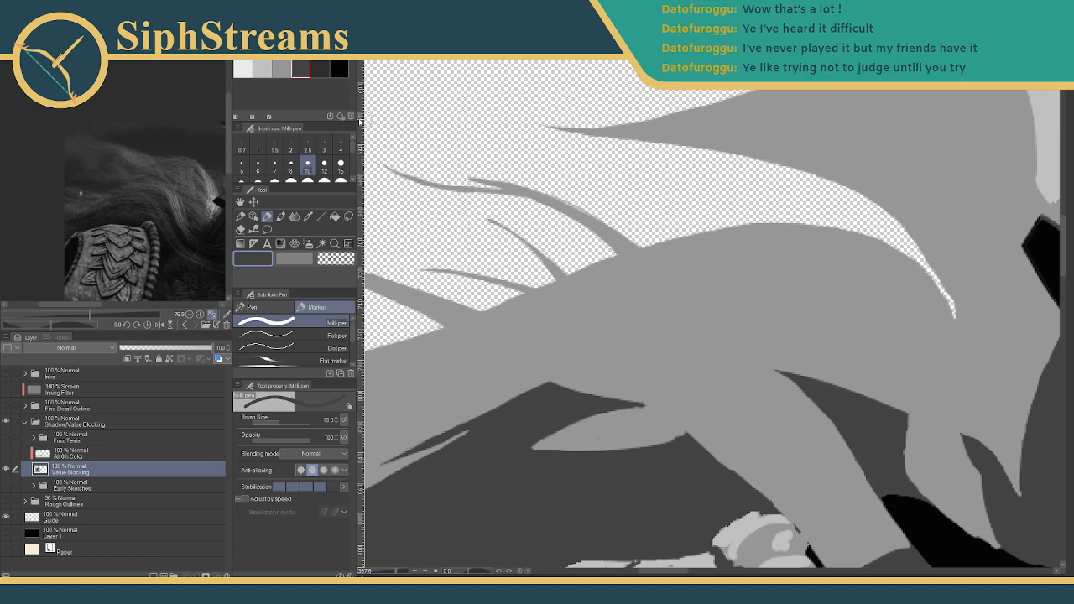
click(324, 145)
drag(578, 323, 570, 330)
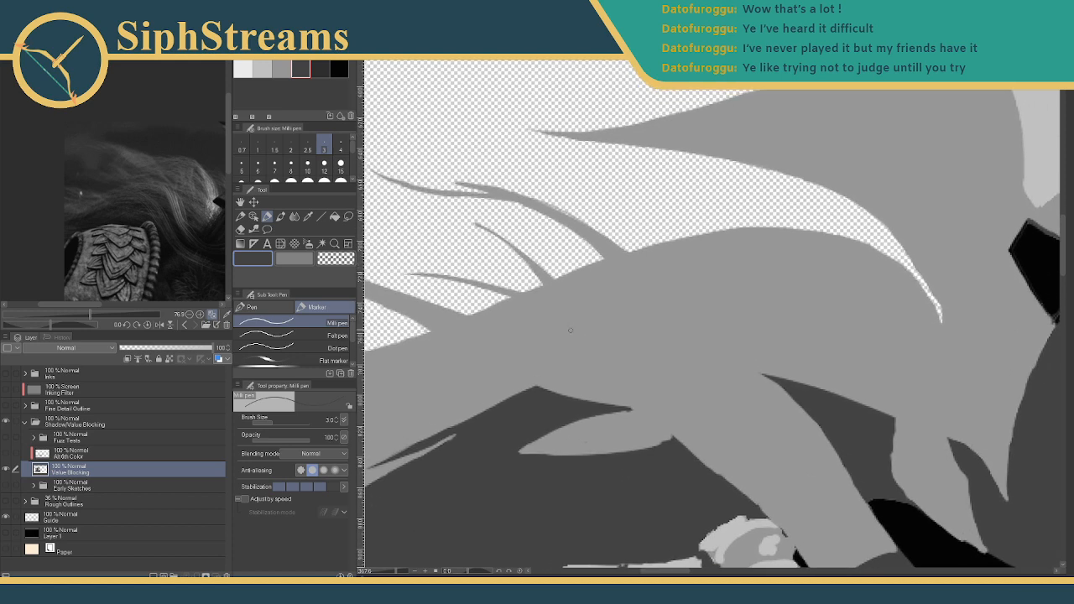
click(394, 572)
mouse_move(551, 401)
mouse_down()
mouse_move(582, 337)
mouse_move(559, 346)
mouse_move(601, 354)
mouse_up()
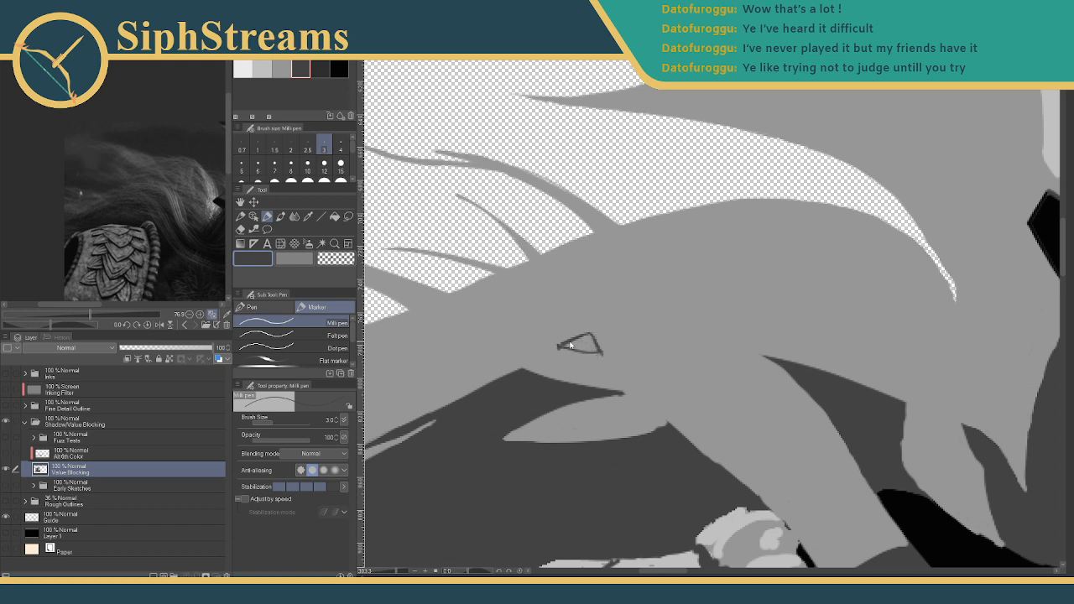
drag(559, 346, 599, 352)
key(ctrl+z)
key(bracketright)
key(bracketright)
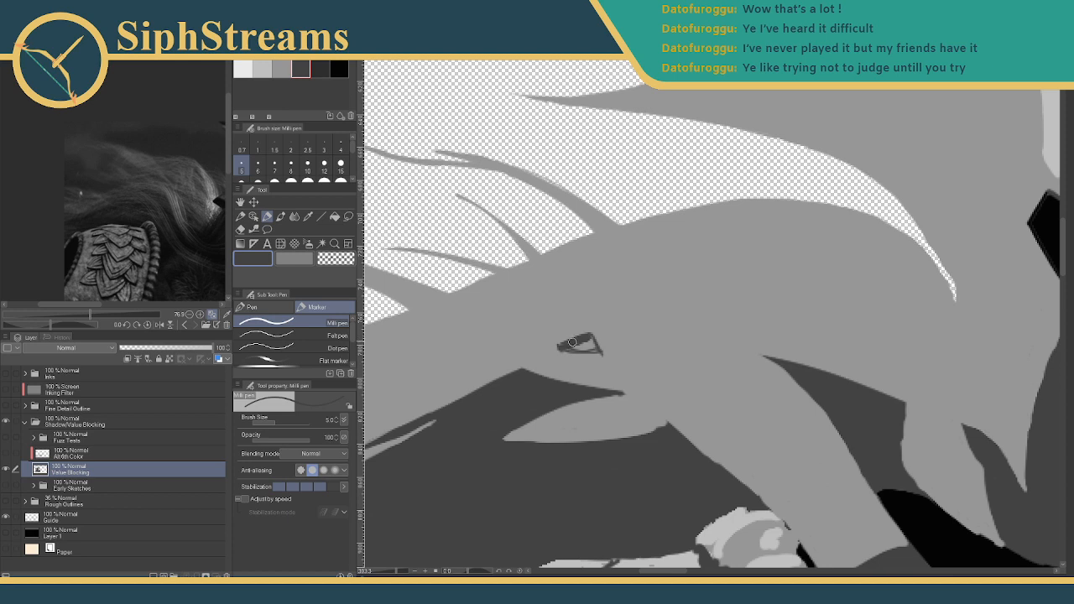
mouse_move(559, 347)
mouse_down()
mouse_move(598, 356)
mouse_move(601, 338)
mouse_move(599, 352)
mouse_move(574, 348)
mouse_move(591, 348)
mouse_up()
- Try a thin size-2 light grey line across the shadow, then undo it
drag(678, 302, 687, 240)
click(282, 69)
click(258, 147)
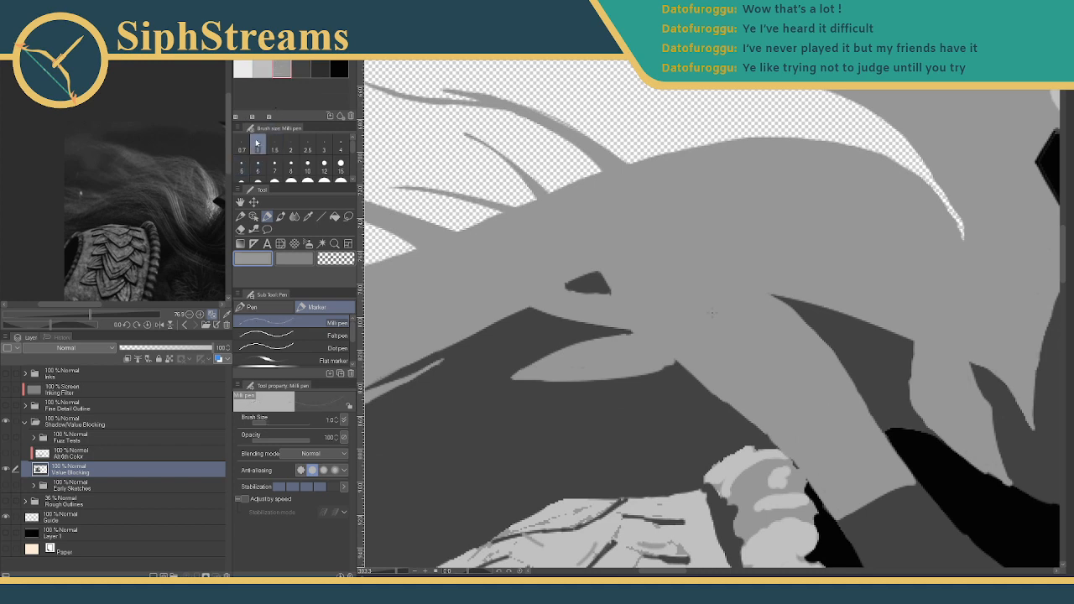
click(295, 146)
mouse_move(534, 364)
mouse_down()
mouse_move(515, 342)
mouse_move(657, 309)
mouse_up()
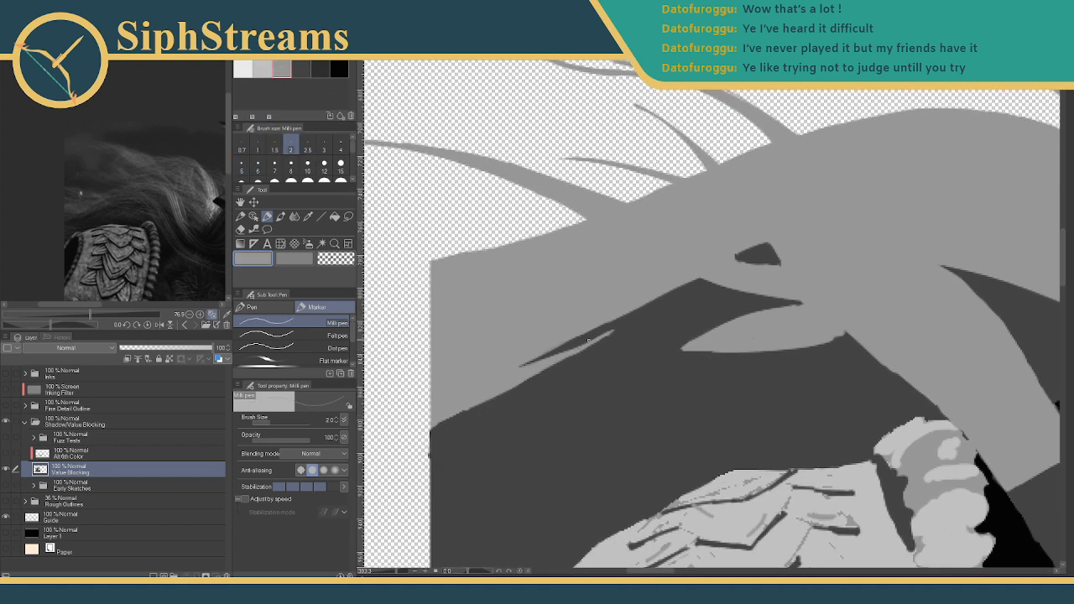
drag(521, 369, 627, 328)
key(ctrl+z)
- Cover the dark sliver with mid grey at size 6 and smooth the hair-to-shadow boundary with dark grey
click(300, 69)
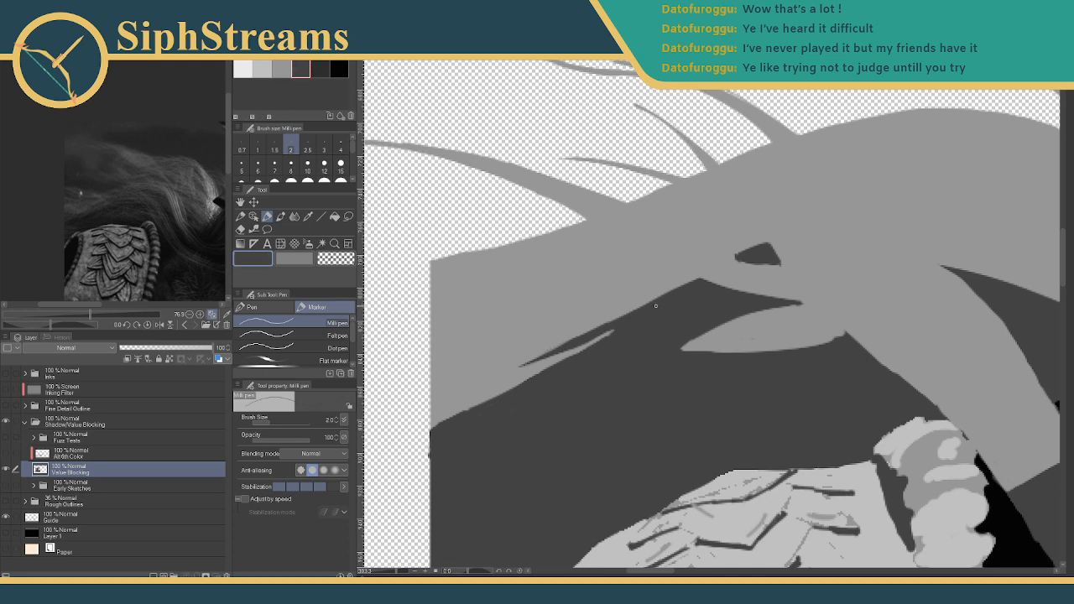
click(262, 68)
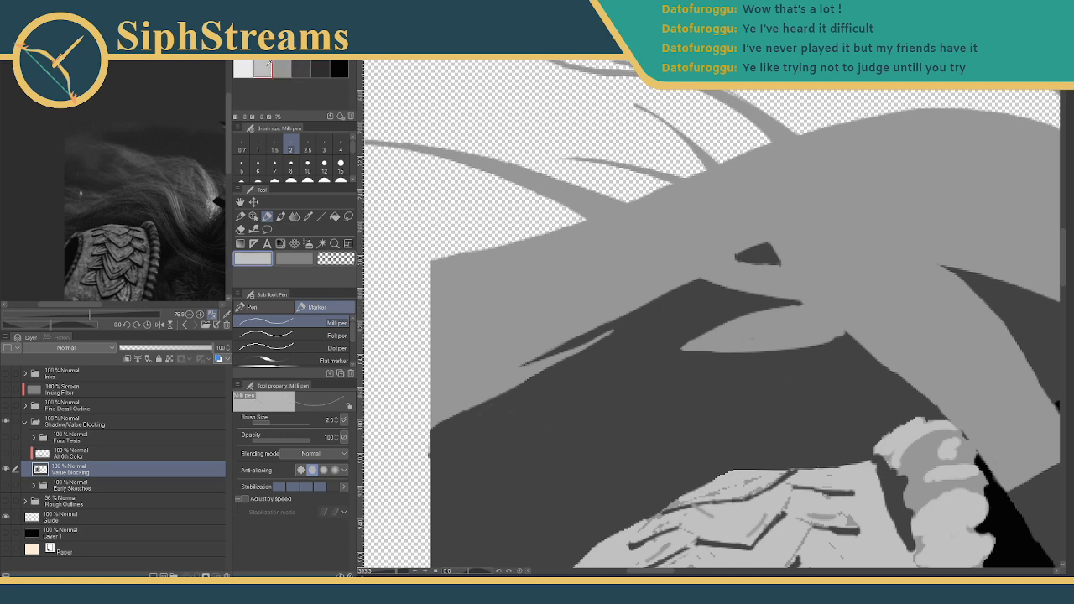
click(281, 69)
click(258, 163)
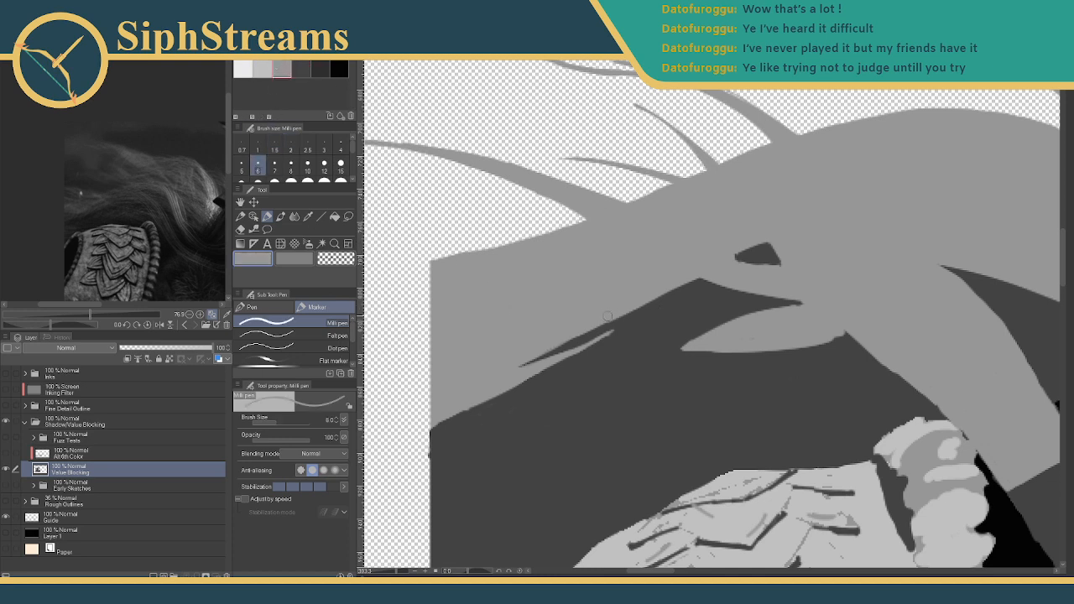
drag(662, 293, 551, 356)
drag(601, 326, 527, 362)
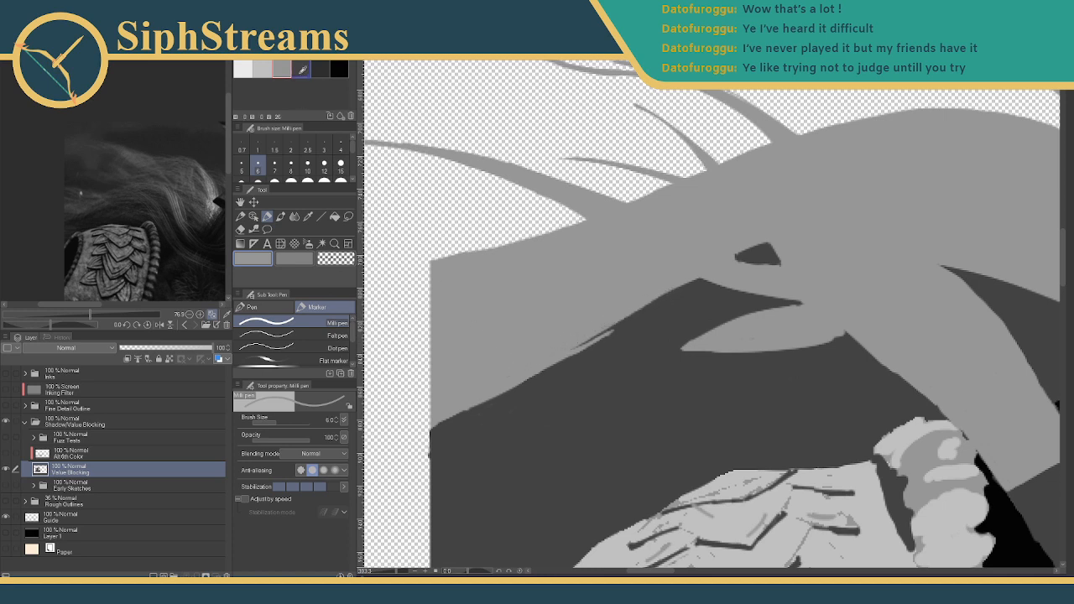
click(302, 68)
drag(620, 324, 479, 412)
drag(541, 372, 459, 418)
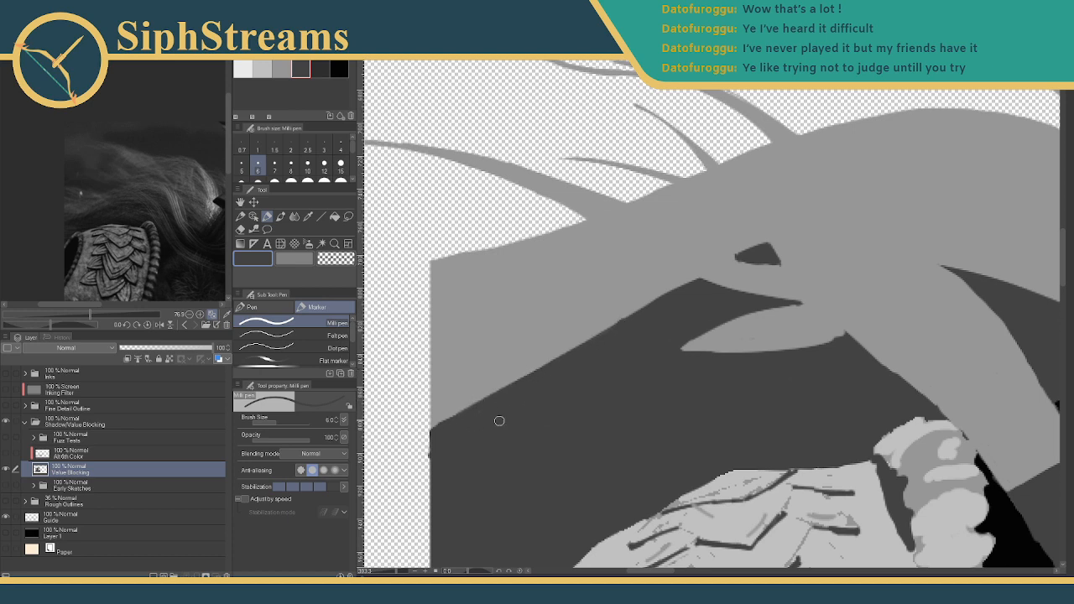
click(284, 70)
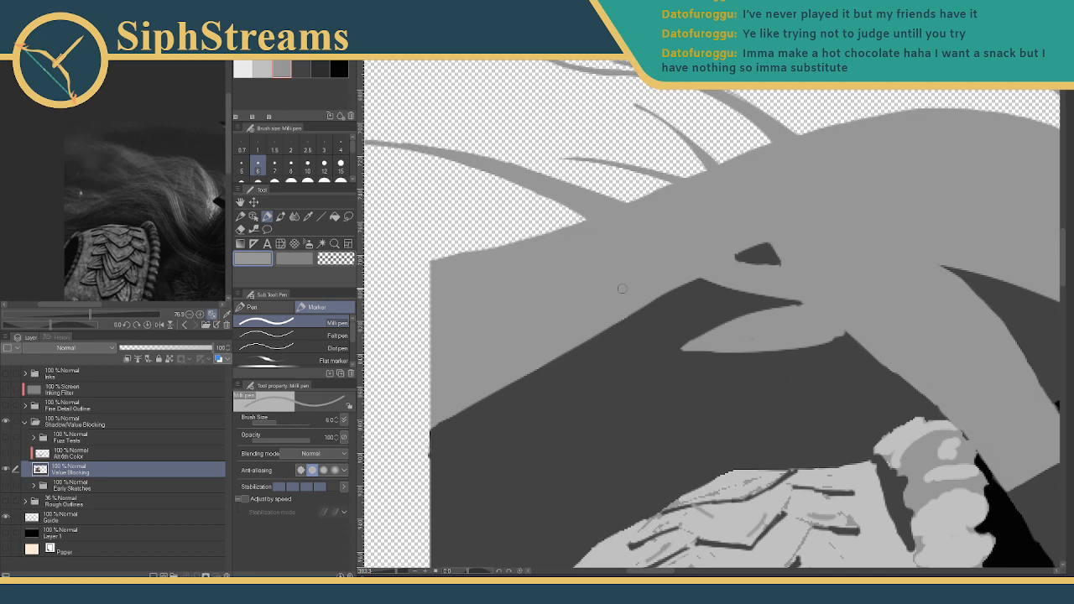
scroll(633, 252, up, 3)
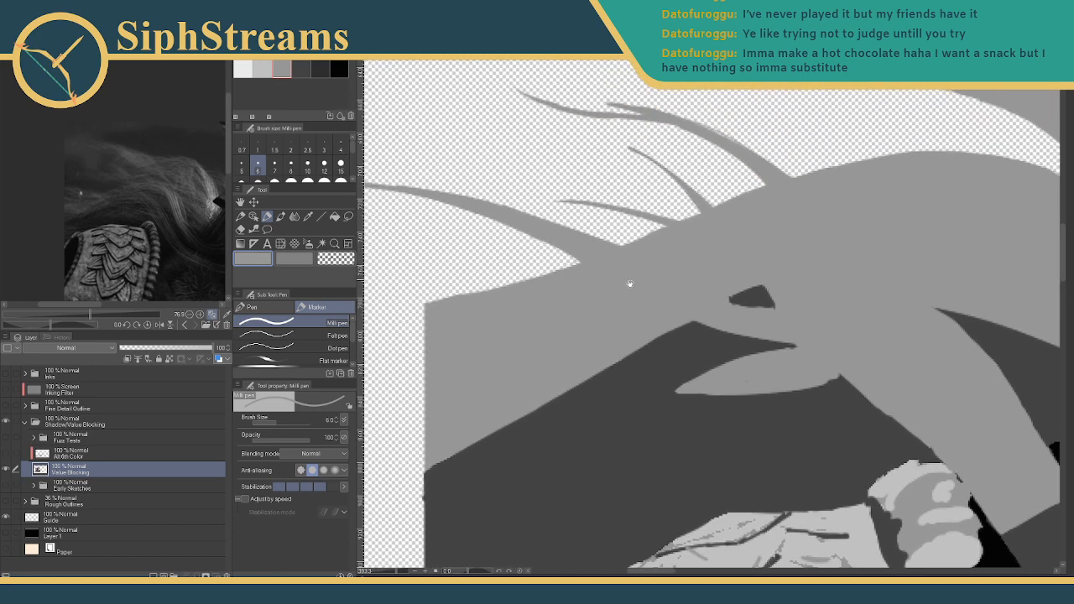
- Draw a thin dark grey hair strand at size 1.5, thickening its right end at size 3
click(300, 68)
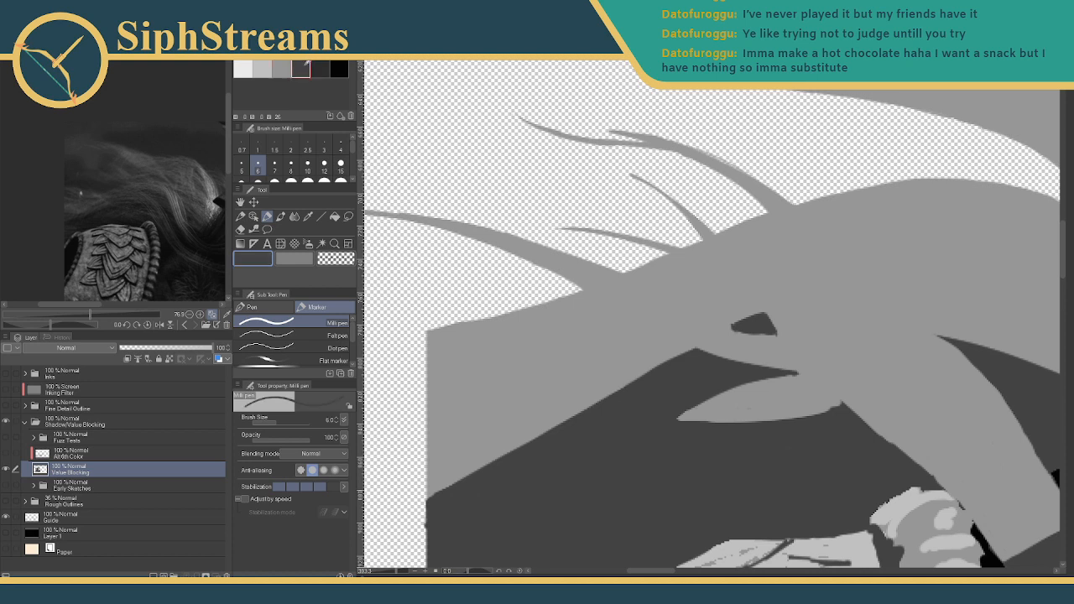
click(274, 149)
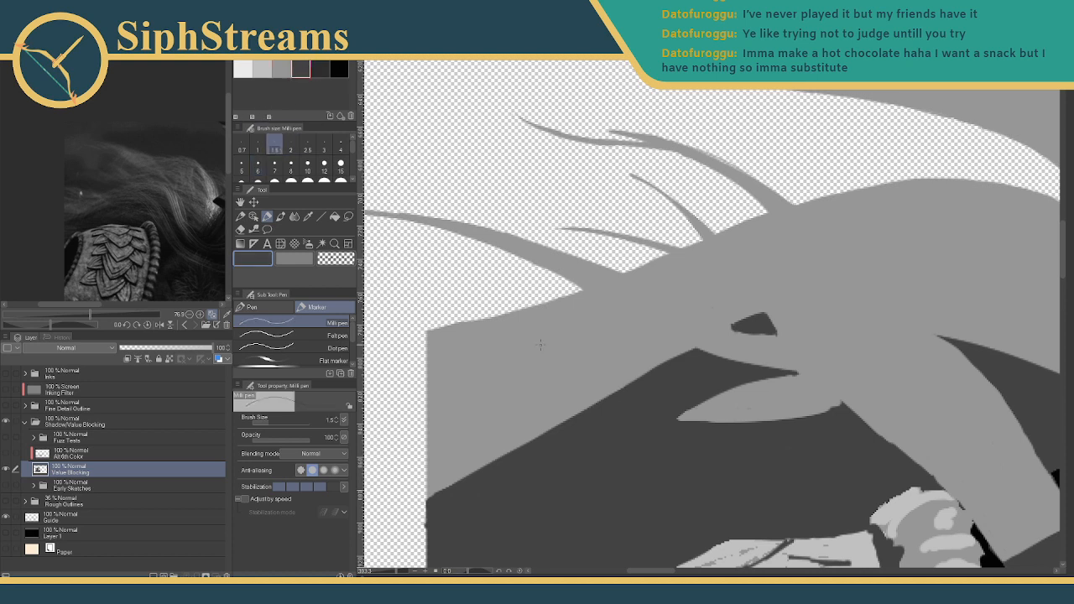
drag(639, 380, 490, 391)
mouse_move(622, 387)
mouse_down()
mouse_move(460, 387)
mouse_move(586, 387)
mouse_up()
drag(510, 394, 634, 380)
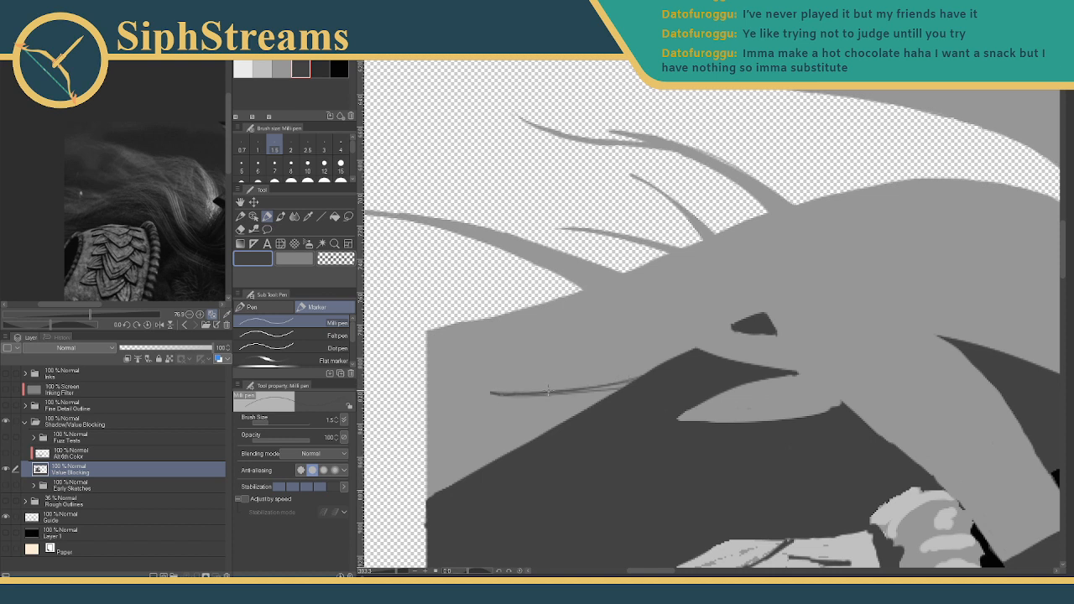
drag(517, 394, 621, 394)
key(ctrl+z)
click(324, 144)
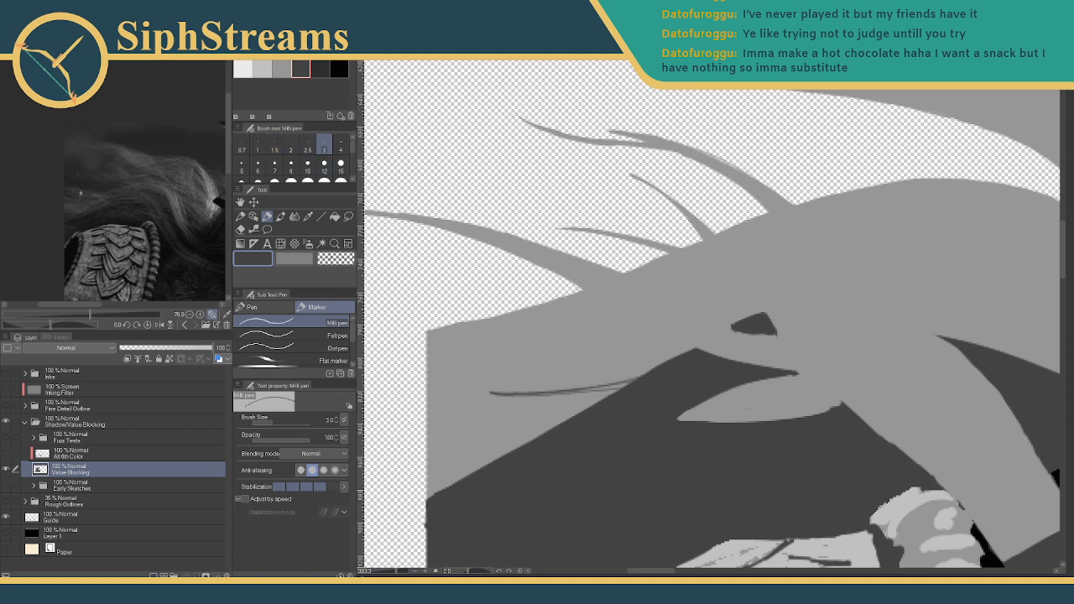
drag(605, 386, 631, 382)
- Fill the strand solid up to the dark shape and extend its tip up-left
drag(396, 572, 403, 572)
drag(536, 391, 864, 290)
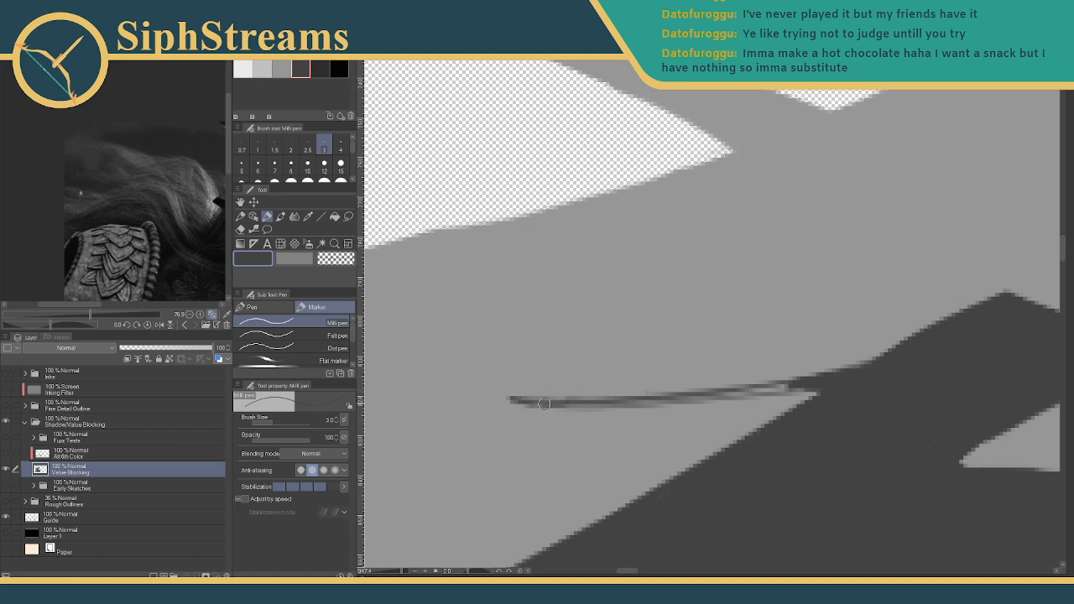
drag(540, 403, 787, 388)
drag(709, 394, 770, 389)
drag(654, 400, 831, 384)
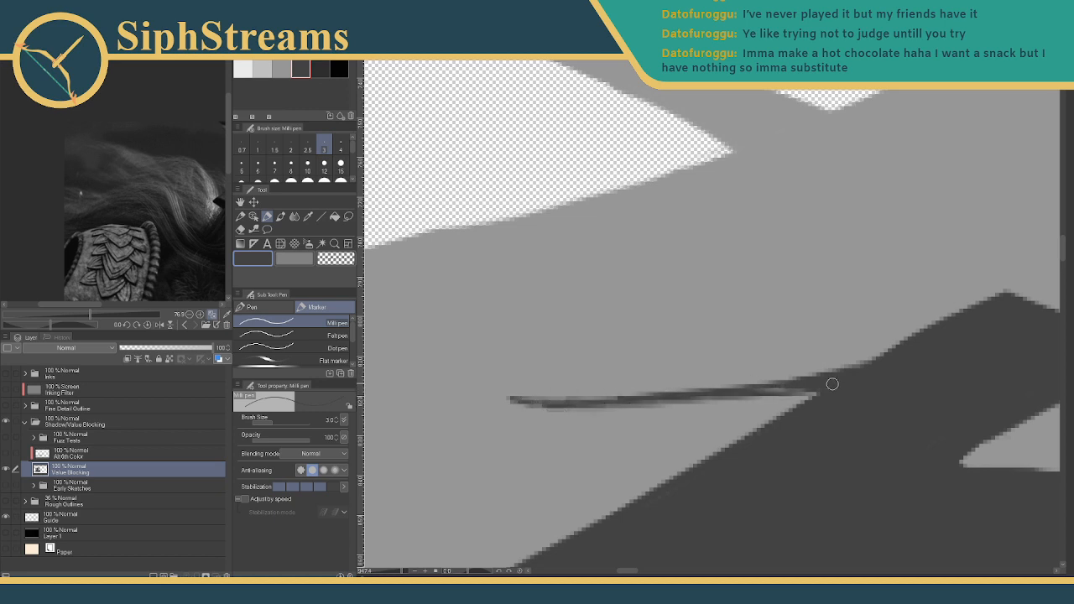
mouse_move(701, 396)
mouse_down()
mouse_move(777, 378)
mouse_move(753, 391)
mouse_move(803, 393)
mouse_up()
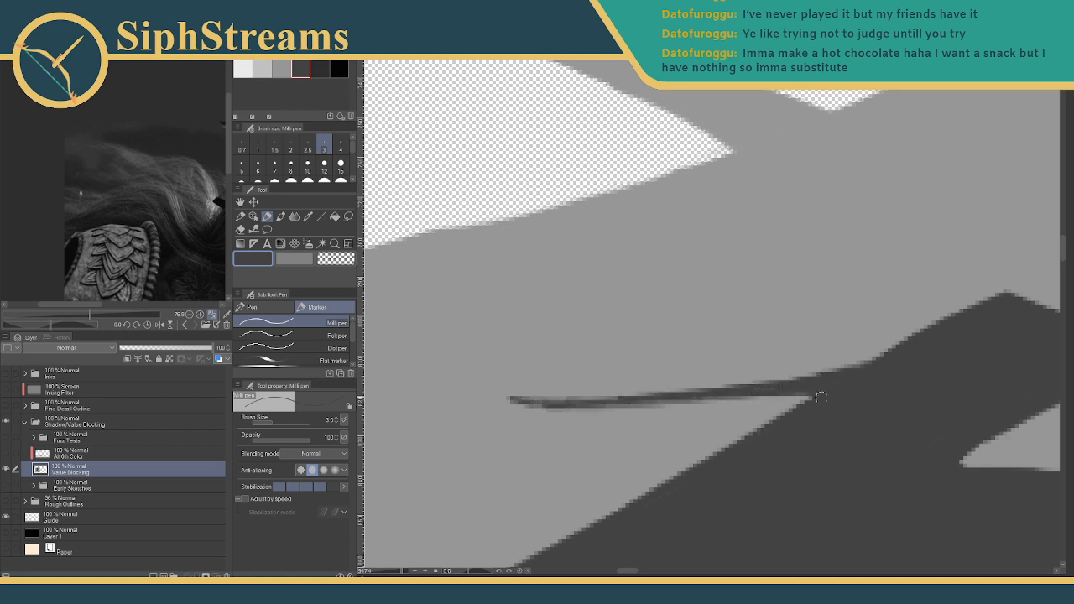
drag(517, 397, 709, 391)
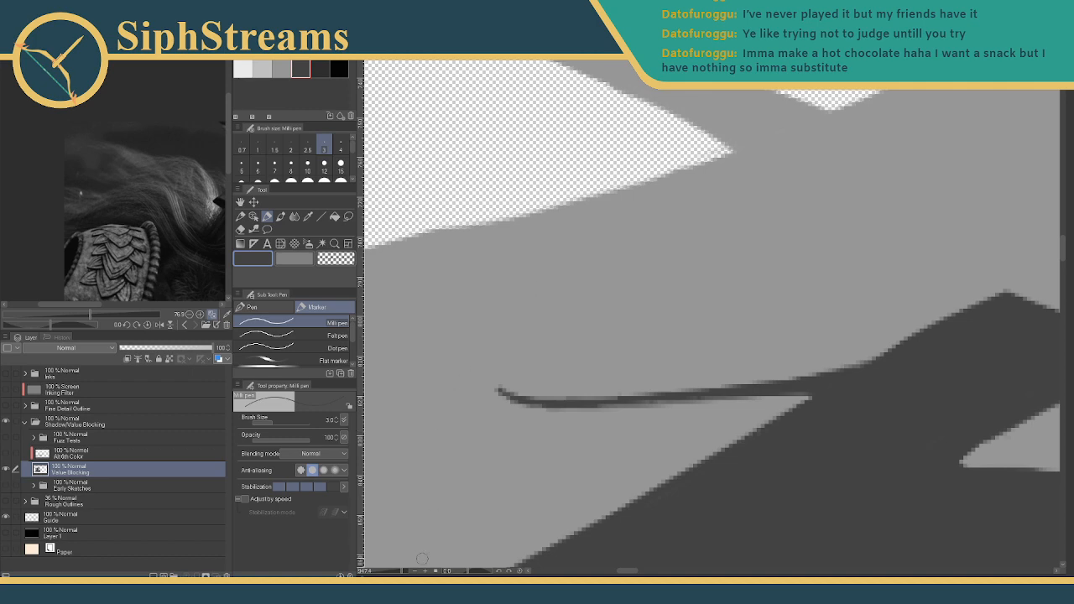
- Add a second dark stroke below the hair strand and darken it at pen size 5
drag(402, 572, 385, 573)
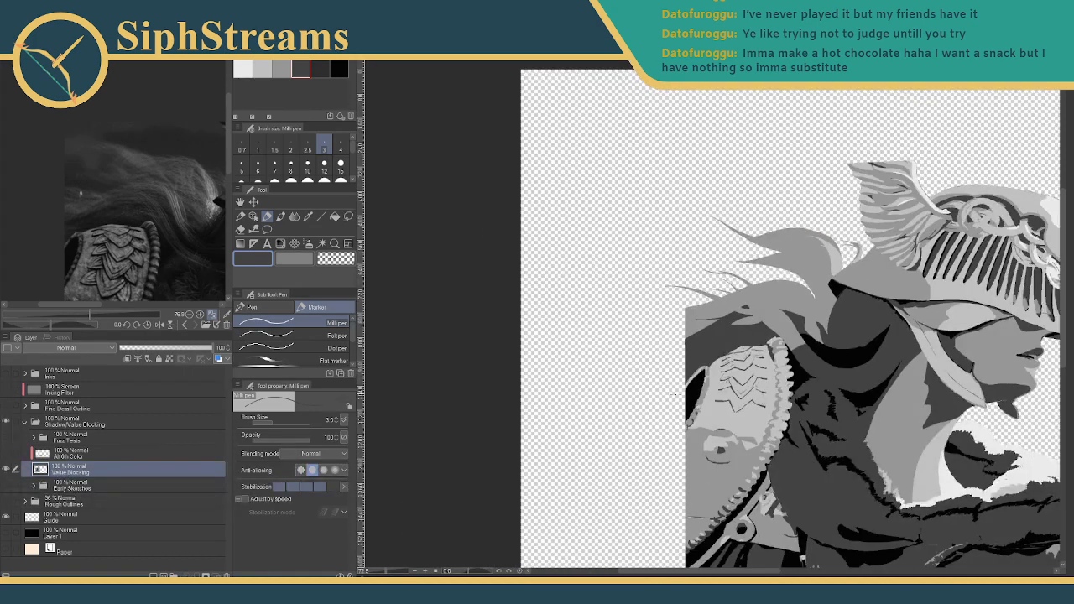
drag(675, 394, 617, 436)
drag(384, 573, 400, 573)
drag(461, 495, 841, 170)
drag(623, 375, 782, 254)
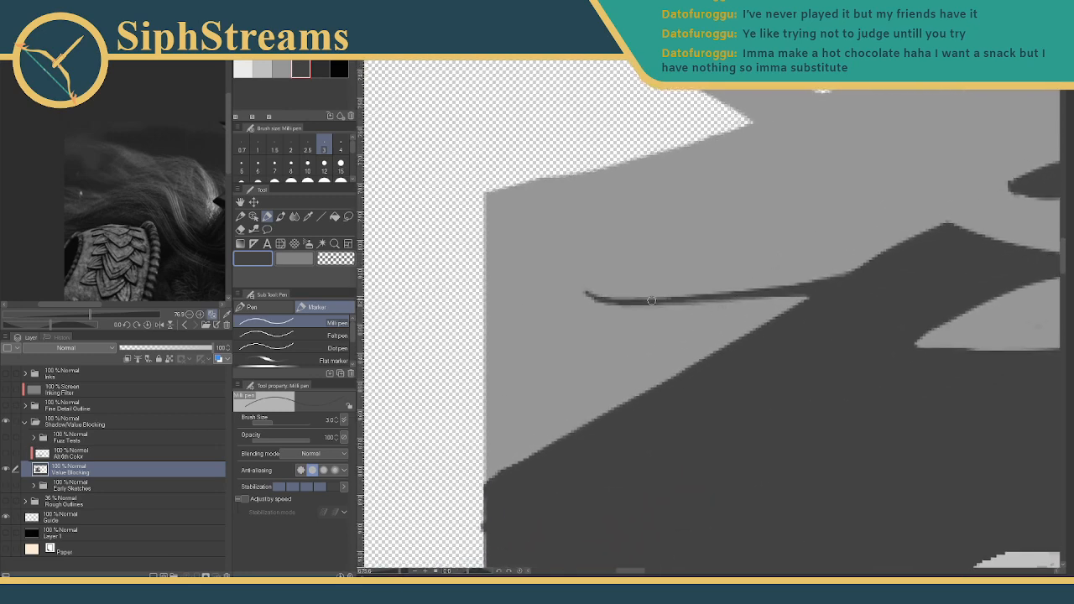
drag(615, 302, 796, 311)
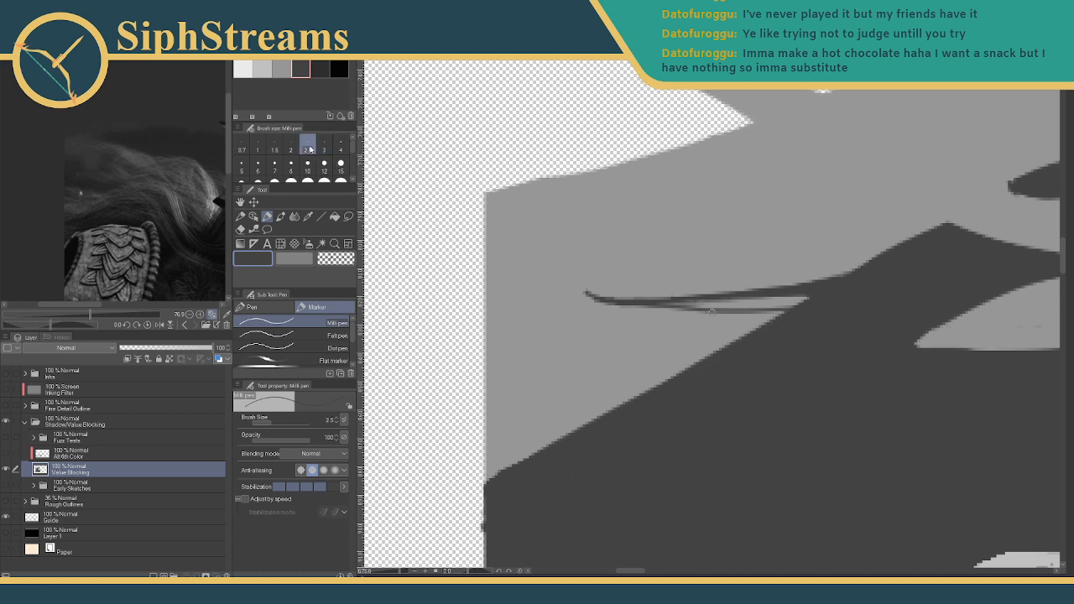
click(291, 164)
click(243, 167)
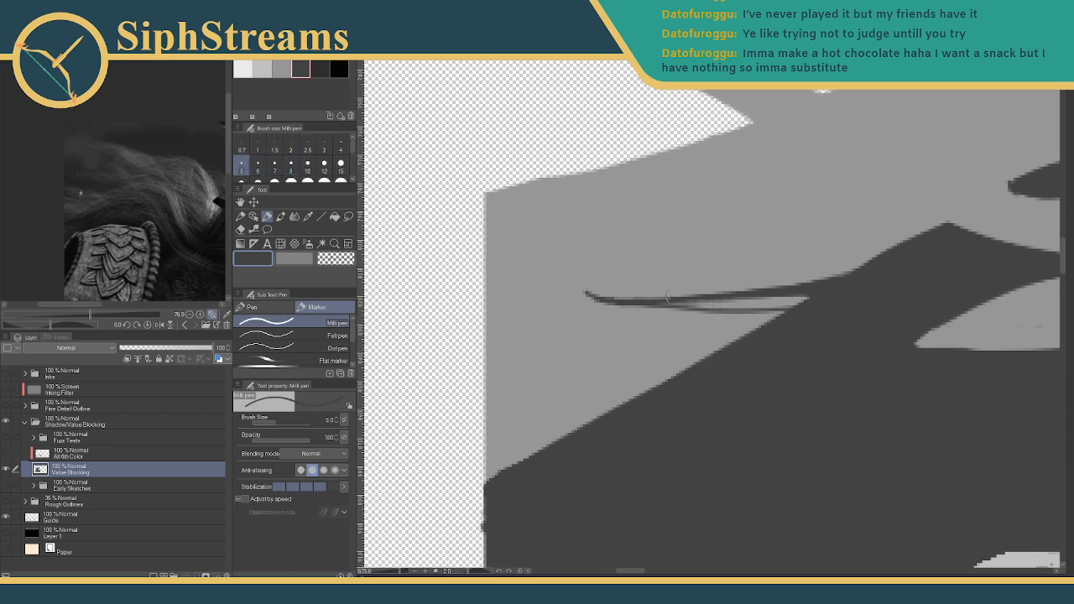
mouse_move(712, 303)
mouse_down()
mouse_move(782, 294)
mouse_move(806, 305)
mouse_move(623, 303)
mouse_up()
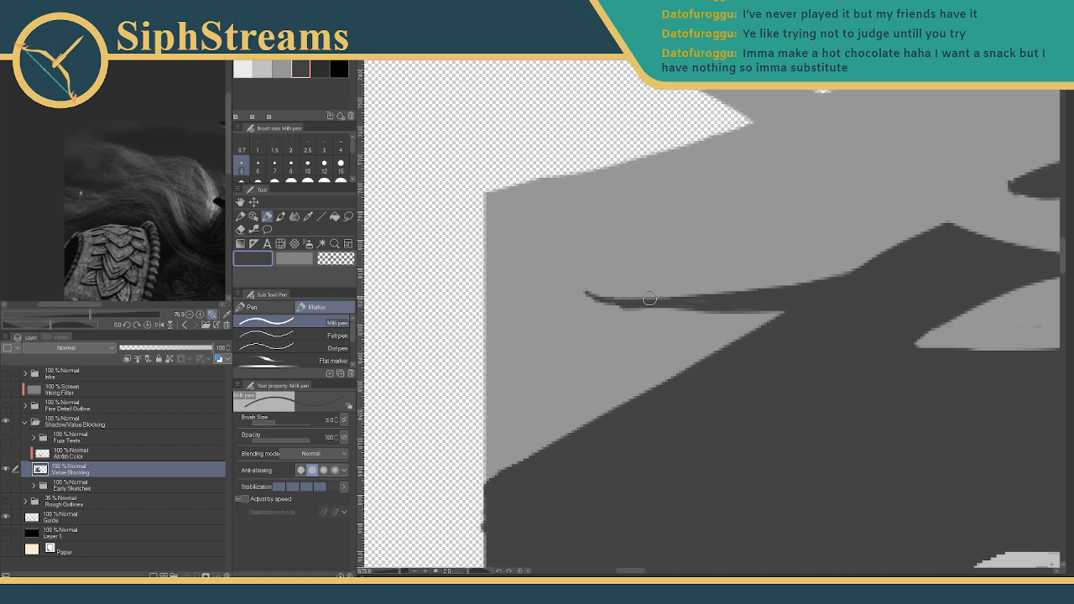
- Draw a thin dark branch off the strand's end at pen size 3
drag(784, 289, 655, 315)
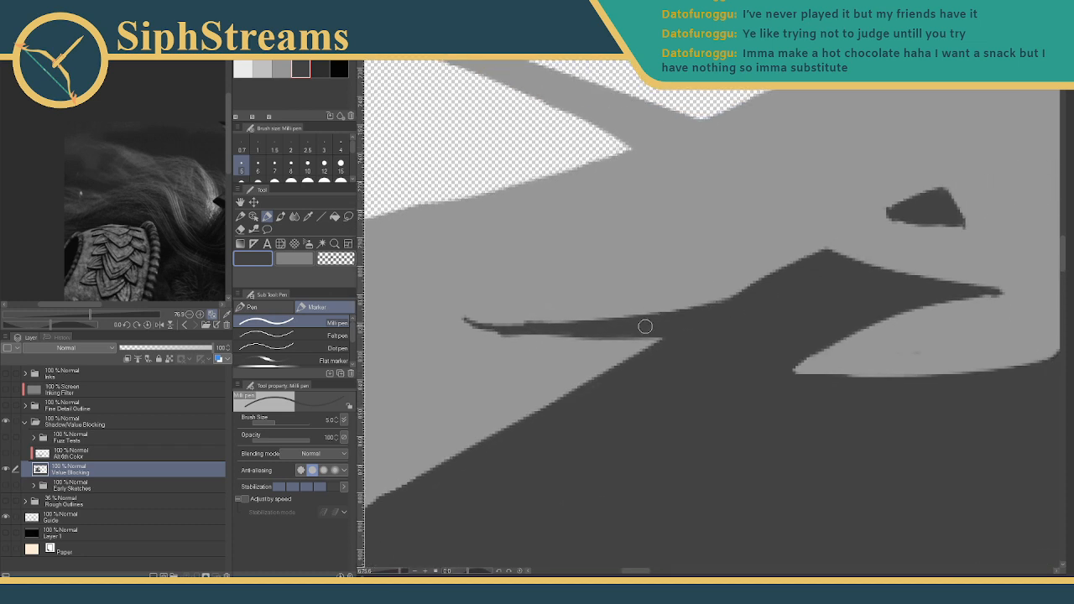
mouse_move(399, 571)
mouse_down()
mouse_move(381, 573)
mouse_move(402, 571)
mouse_up()
click(323, 146)
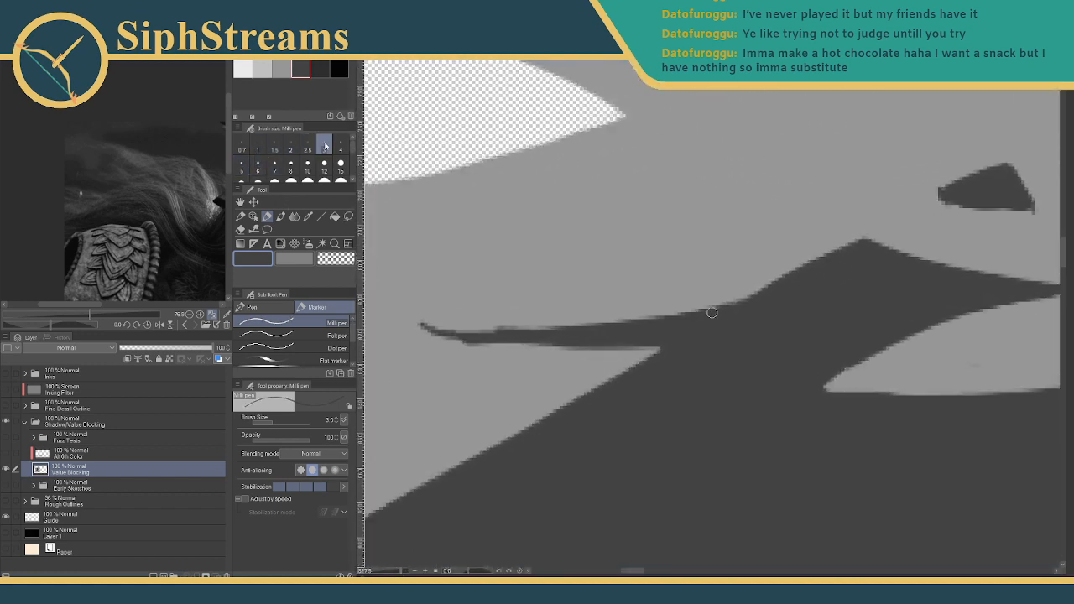
mouse_move(518, 333)
mouse_down()
mouse_move(559, 315)
mouse_move(677, 298)
mouse_move(574, 321)
mouse_up()
drag(658, 301, 564, 322)
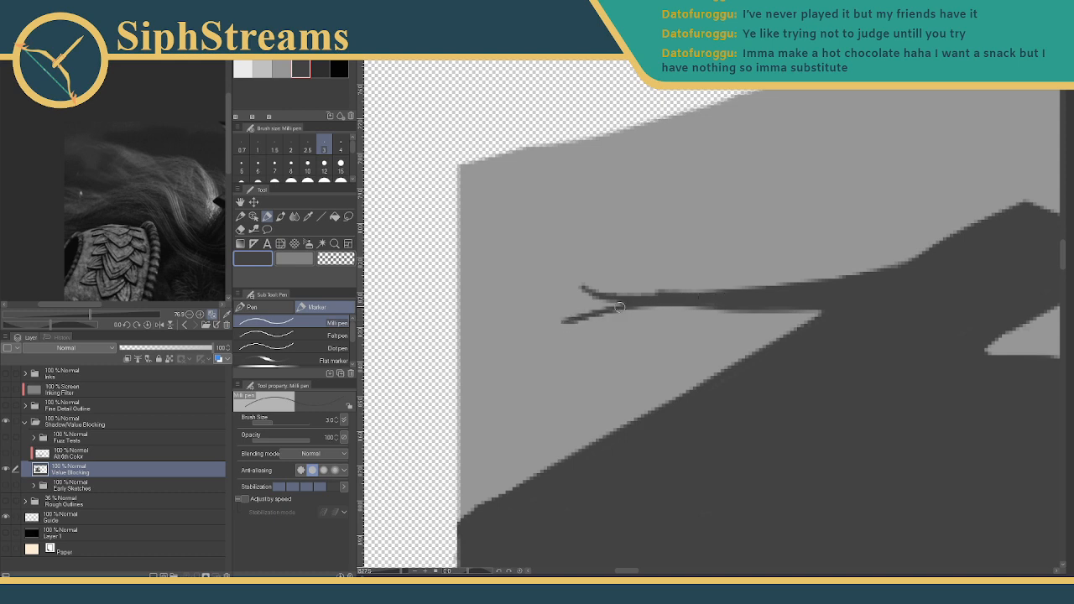
- Shorten the upper dark twig's tip by painting over it in light grey
click(279, 68)
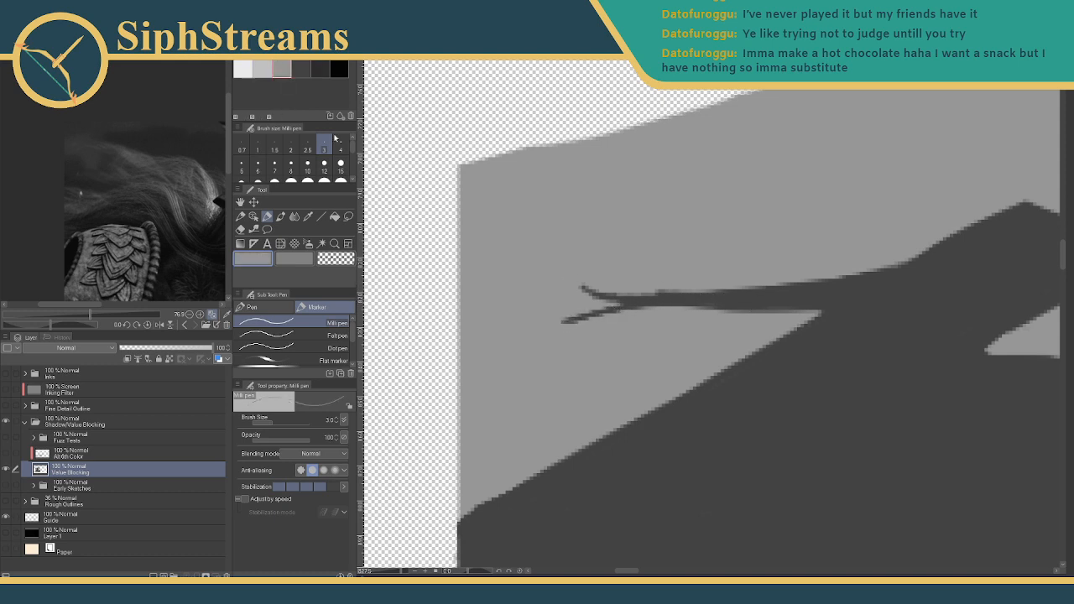
mouse_move(622, 292)
mouse_down()
mouse_move(586, 284)
mouse_move(578, 295)
mouse_move(679, 291)
mouse_up()
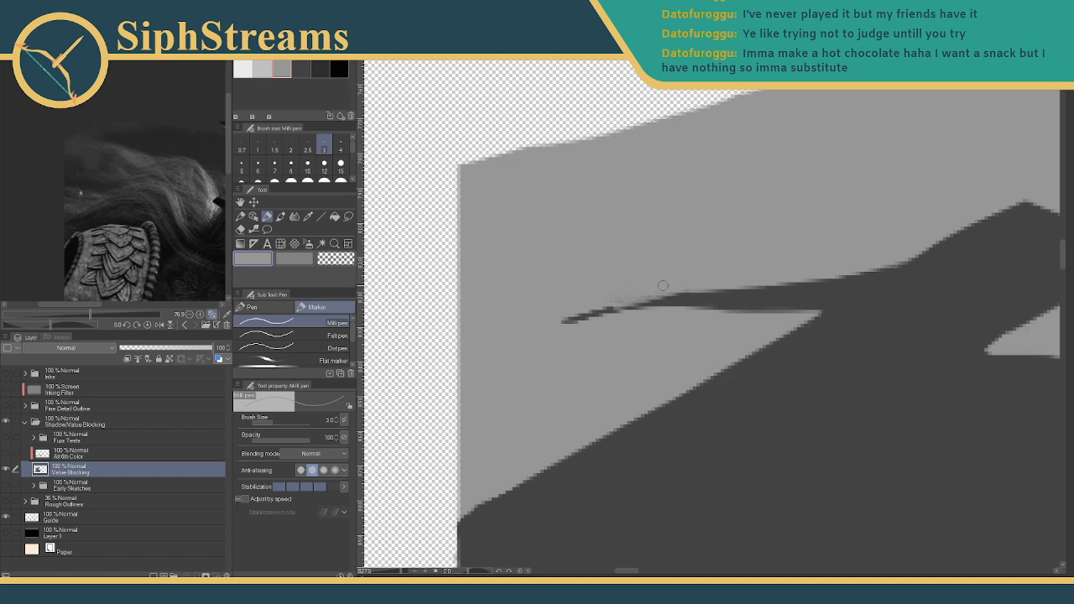
key(ctrl+z)
mouse_move(573, 290)
mouse_down()
mouse_move(679, 287)
mouse_move(614, 295)
mouse_up()
drag(402, 570, 388, 572)
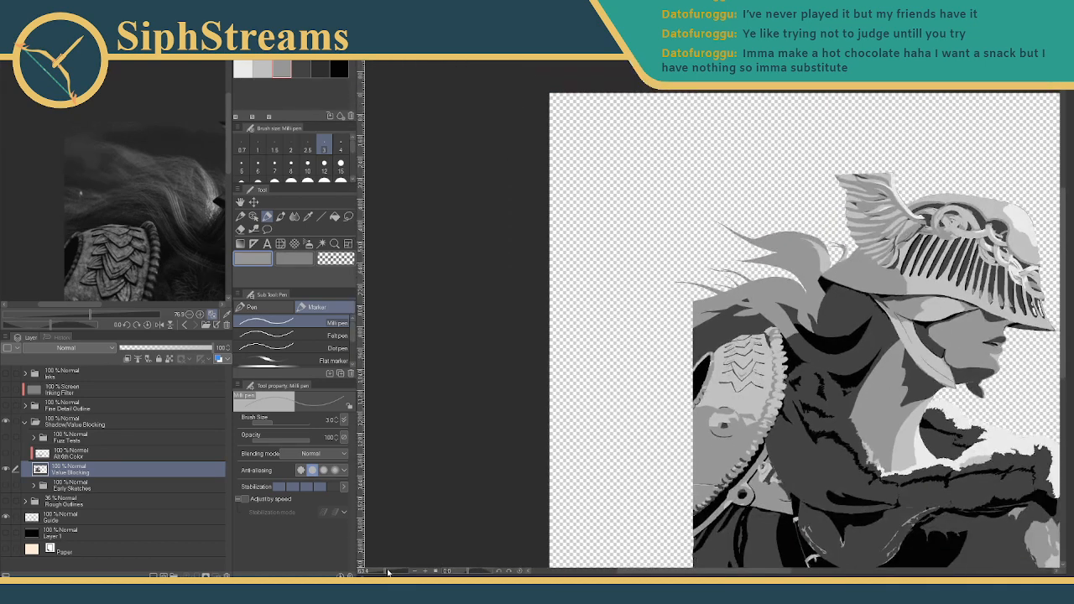
- Draw a dark grey curve sweeping down-left at the strand's tip
drag(572, 418, 449, 461)
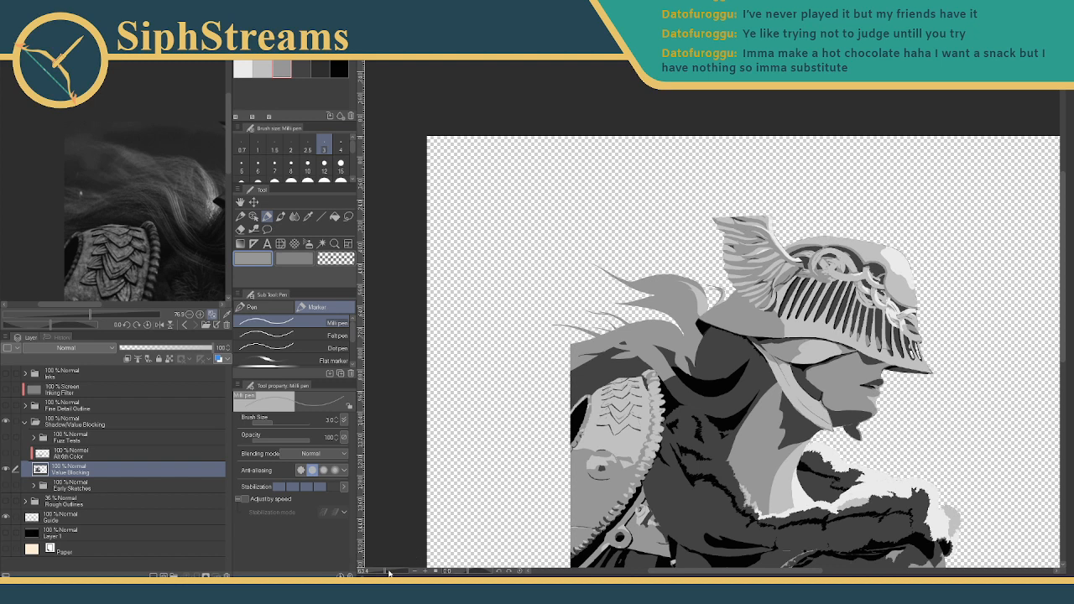
drag(388, 572, 396, 572)
drag(409, 500, 792, 280)
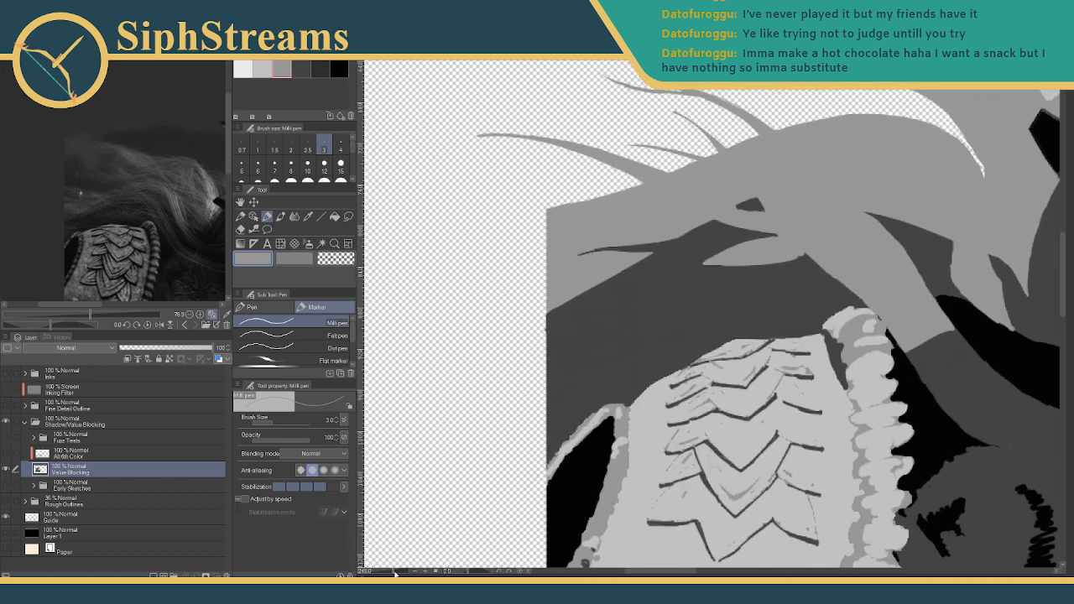
drag(395, 573, 402, 572)
drag(434, 373, 750, 563)
drag(568, 307, 591, 369)
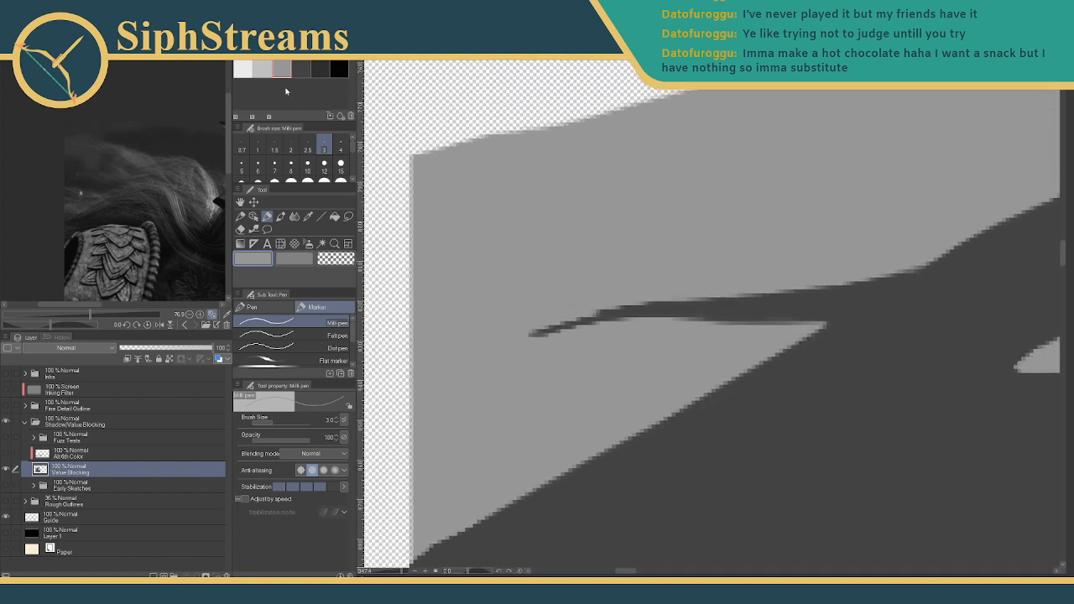
click(300, 68)
drag(602, 316, 524, 354)
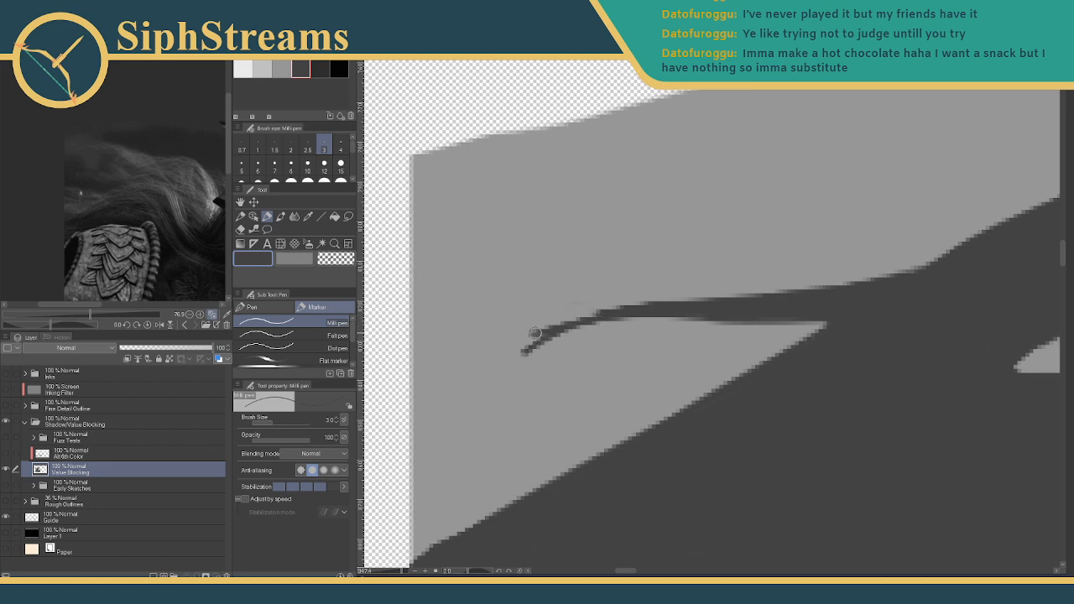
- Lighten the curve's tip with medium grey, then redraw the dark tapered edge more smoothly
click(281, 69)
mouse_move(530, 335)
mouse_down()
mouse_move(562, 327)
mouse_move(522, 352)
mouse_up()
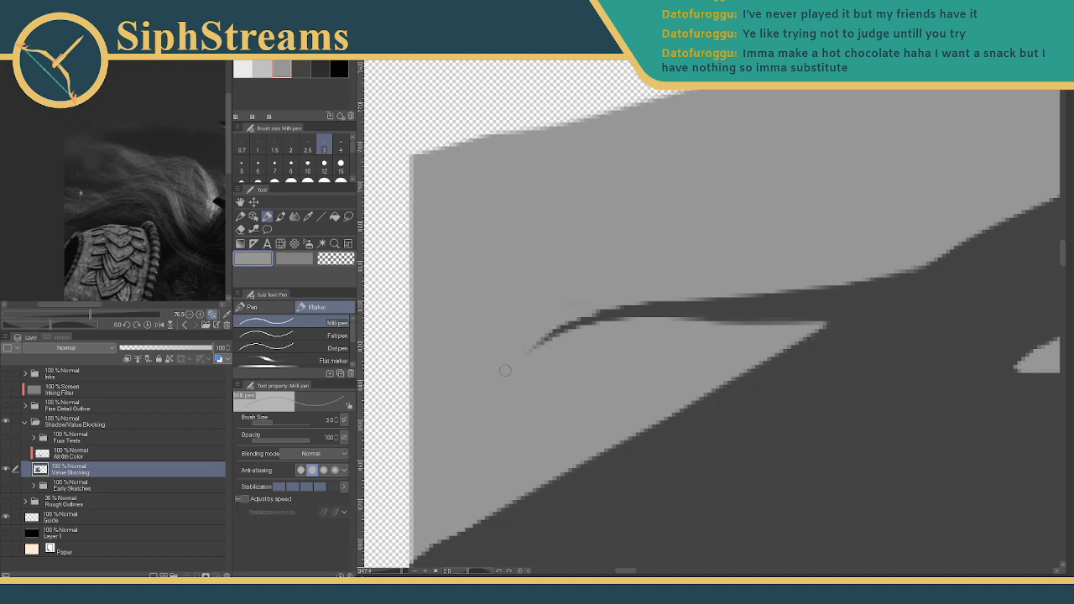
mouse_move(403, 571)
mouse_down()
mouse_move(386, 573)
mouse_move(401, 574)
mouse_up()
drag(456, 439, 810, 302)
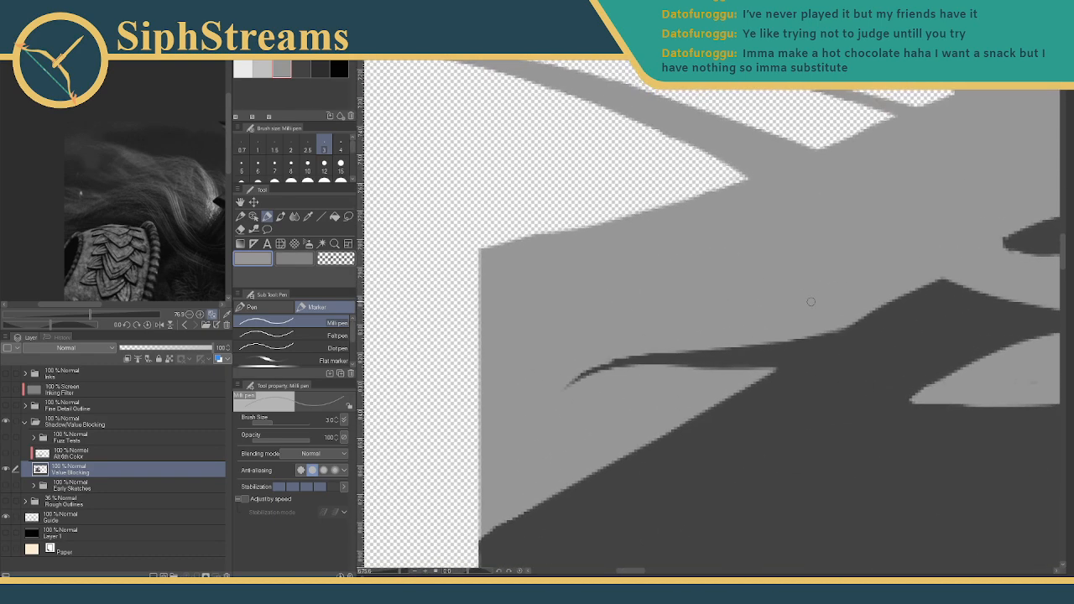
click(301, 68)
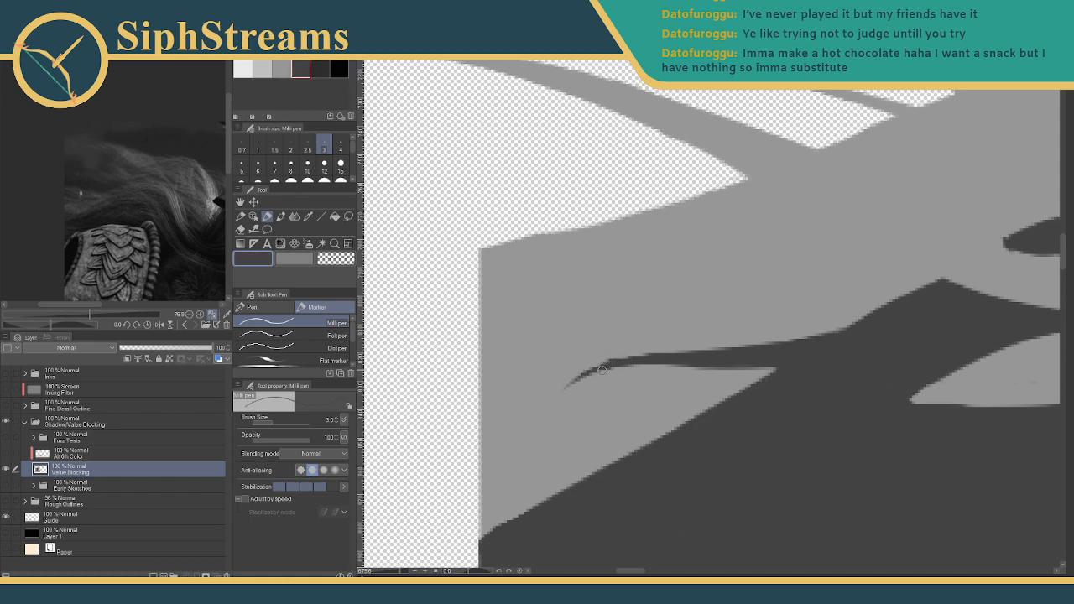
key(ctrl+z)
drag(598, 368, 639, 359)
- Zoom out to the hair and shoulder and set the pen size to 7
mouse_move(623, 230)
mouse_down()
mouse_move(271, 390)
mouse_move(160, 456)
mouse_up()
mouse_move(401, 571)
mouse_down()
mouse_move(384, 572)
mouse_move(631, 413)
mouse_move(471, 479)
mouse_up()
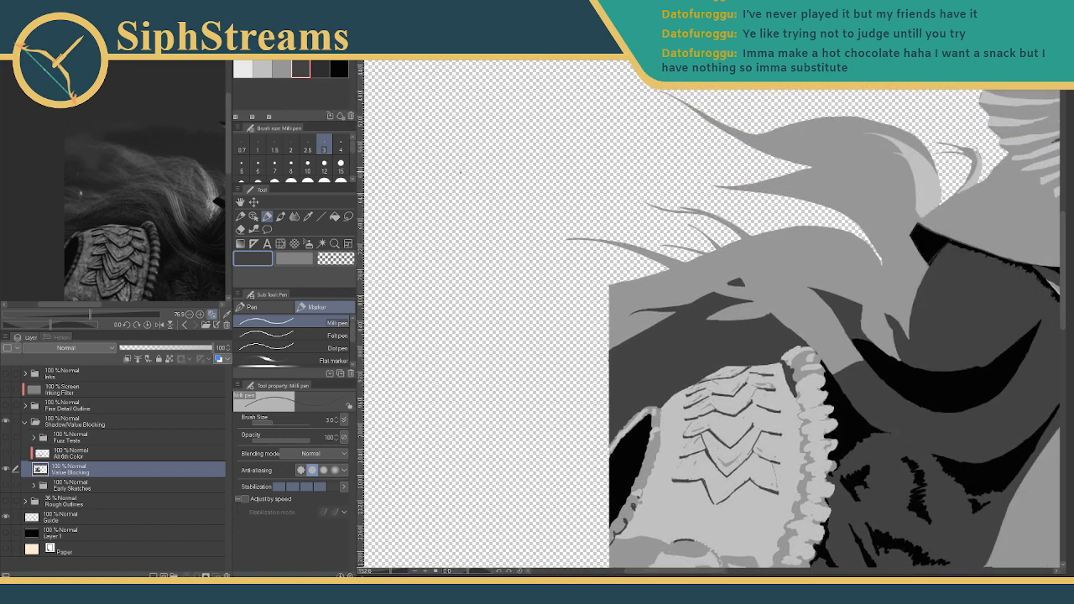
click(274, 164)
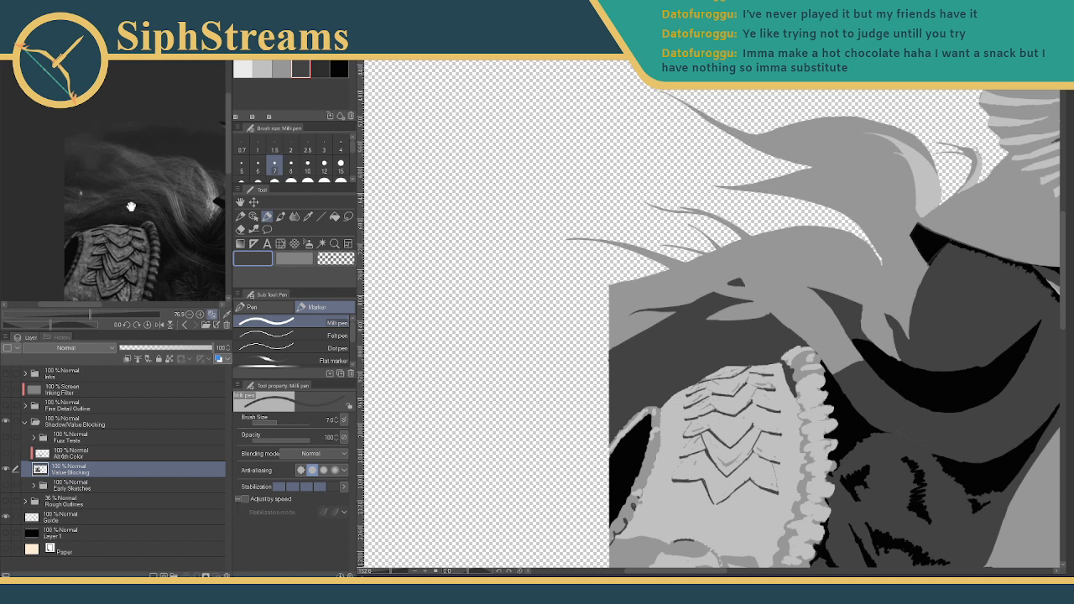
- Trim the light shape's left tip with dark grey strokes
drag(755, 285, 671, 356)
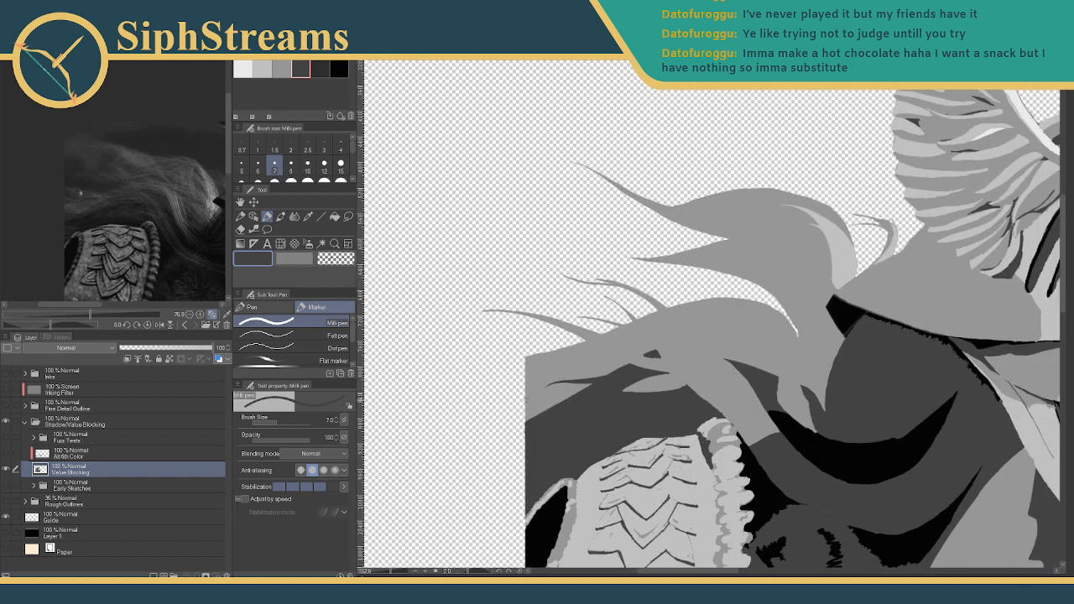
scroll(743, 420, down, 1)
scroll(717, 365, up, 6)
drag(493, 479, 582, 280)
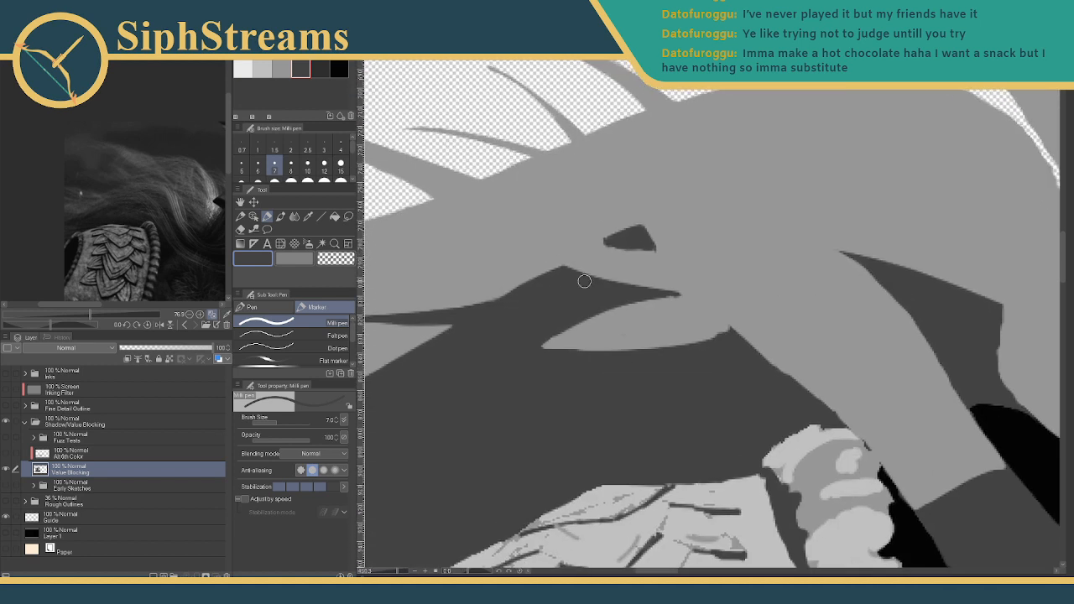
mouse_move(543, 342)
mouse_down()
mouse_move(557, 361)
mouse_move(574, 359)
mouse_move(588, 300)
mouse_move(580, 369)
mouse_move(565, 346)
mouse_move(589, 313)
mouse_move(681, 298)
mouse_move(732, 336)
mouse_move(679, 310)
mouse_move(655, 313)
mouse_move(686, 305)
mouse_move(586, 339)
mouse_move(686, 315)
mouse_move(583, 355)
mouse_move(708, 331)
mouse_move(655, 302)
mouse_move(718, 325)
mouse_move(675, 308)
mouse_move(716, 334)
mouse_move(664, 309)
mouse_up()
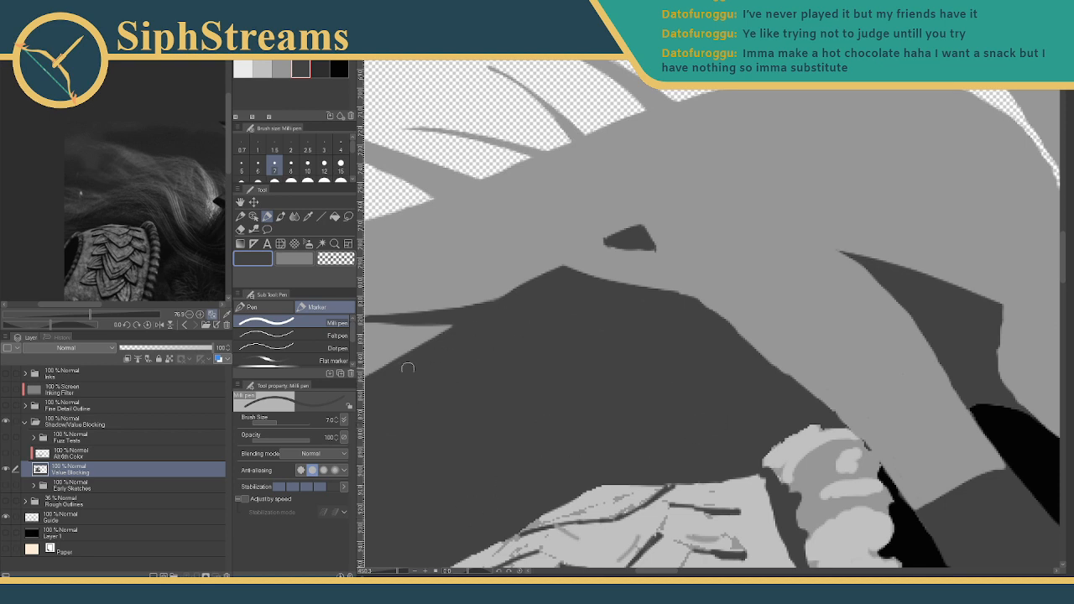
- Add a dark accent above the eye and extend the dark wedge's upper-left point
drag(506, 378, 371, 402)
mouse_move(597, 307)
mouse_down()
mouse_move(515, 366)
mouse_move(614, 300)
mouse_move(668, 313)
mouse_up()
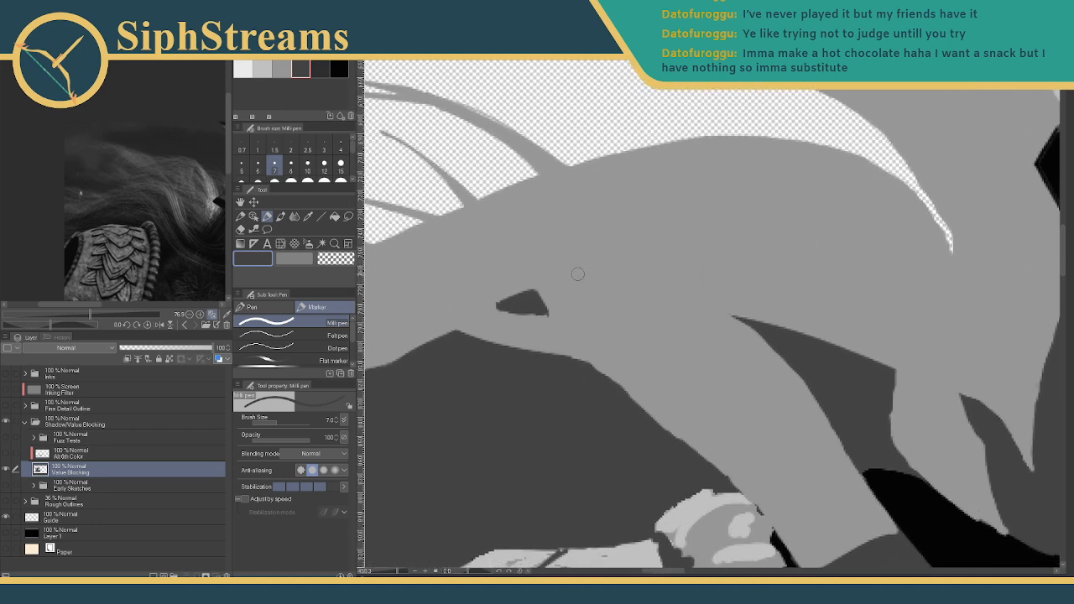
mouse_move(577, 273)
mouse_down()
mouse_move(604, 266)
mouse_move(608, 285)
mouse_move(581, 280)
mouse_move(600, 303)
mouse_move(643, 315)
mouse_move(607, 273)
mouse_move(644, 315)
mouse_move(584, 275)
mouse_move(617, 302)
mouse_up()
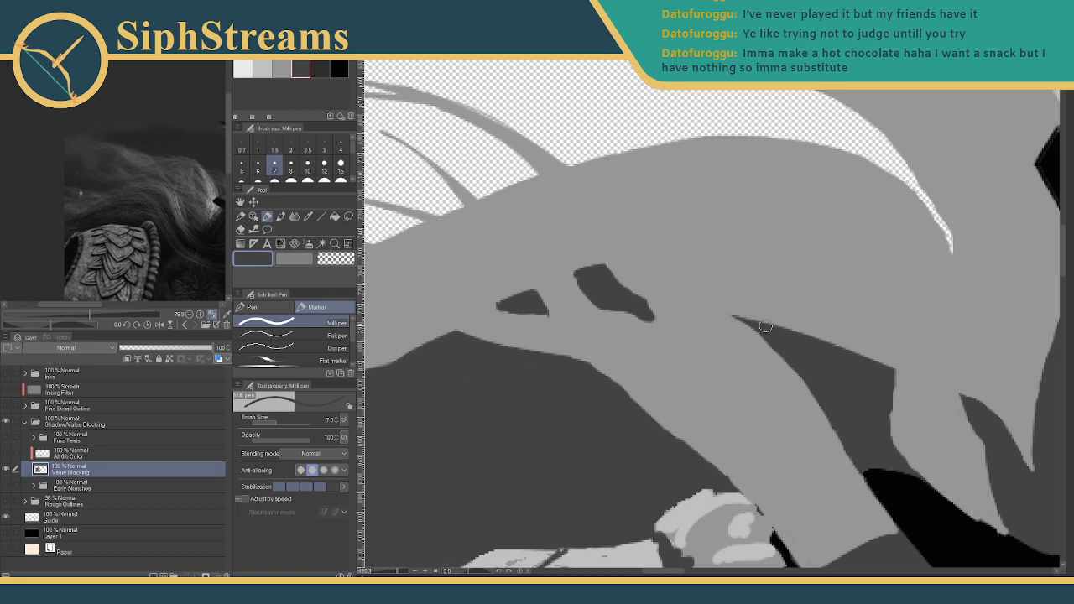
drag(770, 334, 713, 306)
drag(578, 274, 599, 271)
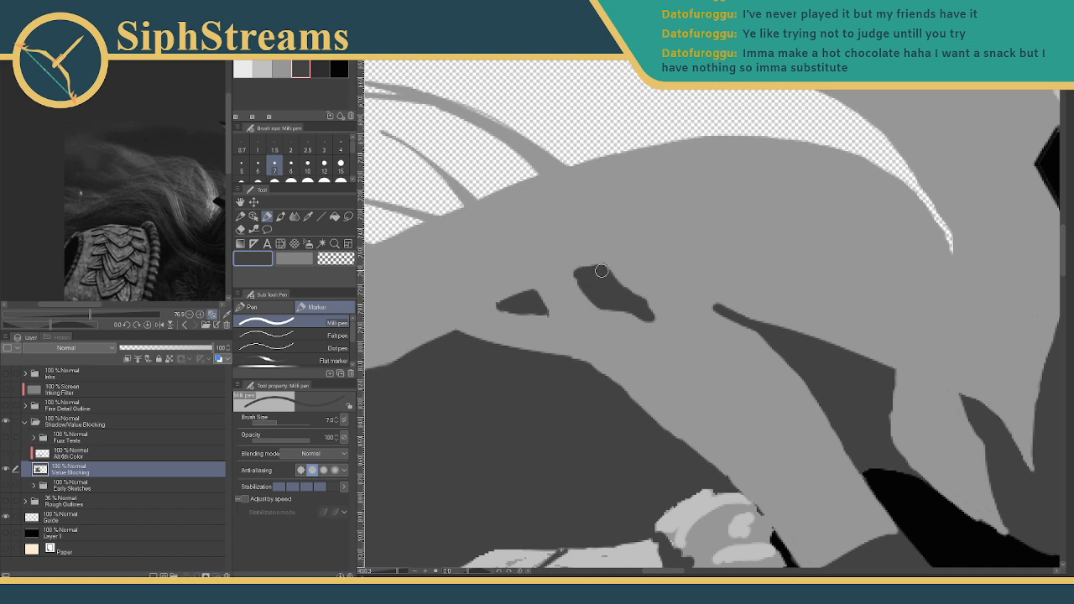
- Trim the eye shape's top and right edges with mid grey, undoing the last light stroke
click(276, 68)
drag(573, 273, 617, 269)
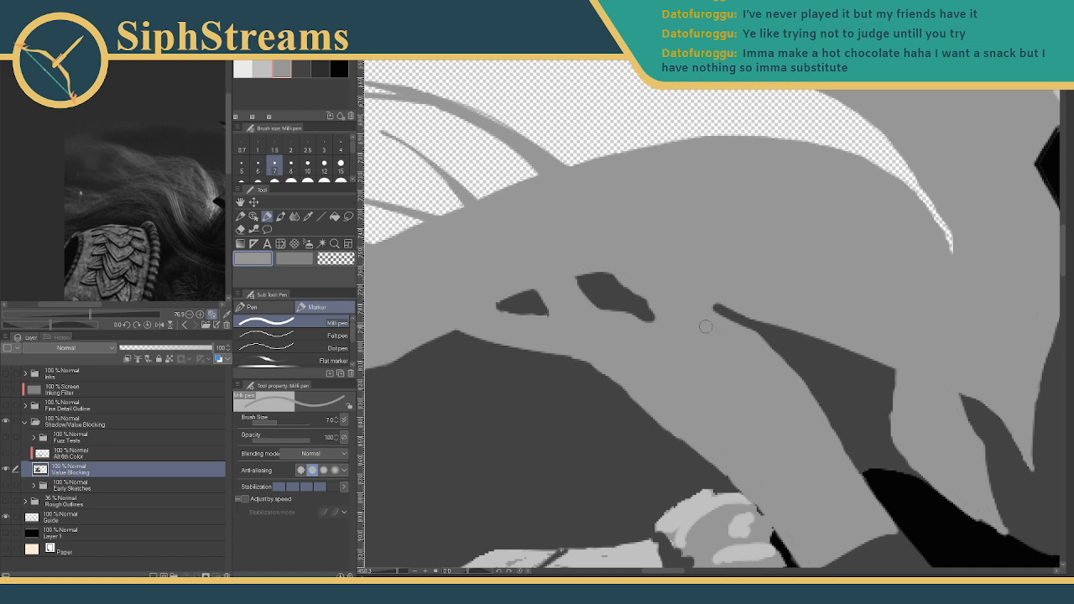
drag(602, 319, 677, 342)
mouse_move(619, 279)
mouse_down()
mouse_move(655, 313)
mouse_move(660, 366)
mouse_move(647, 337)
mouse_move(608, 318)
mouse_move(652, 311)
mouse_move(639, 283)
mouse_move(649, 312)
mouse_up()
click(301, 69)
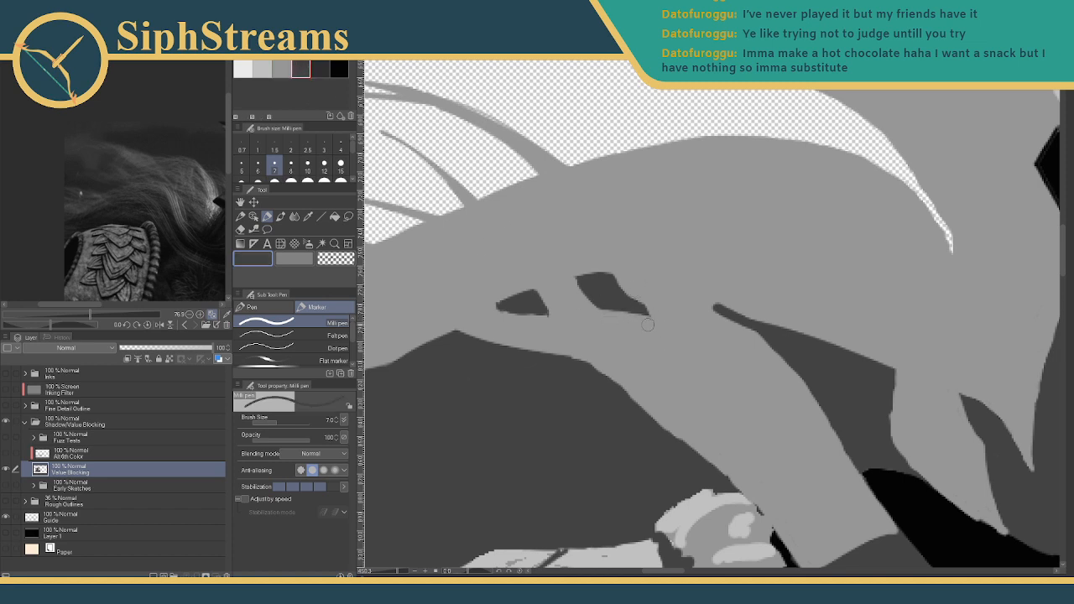
click(289, 67)
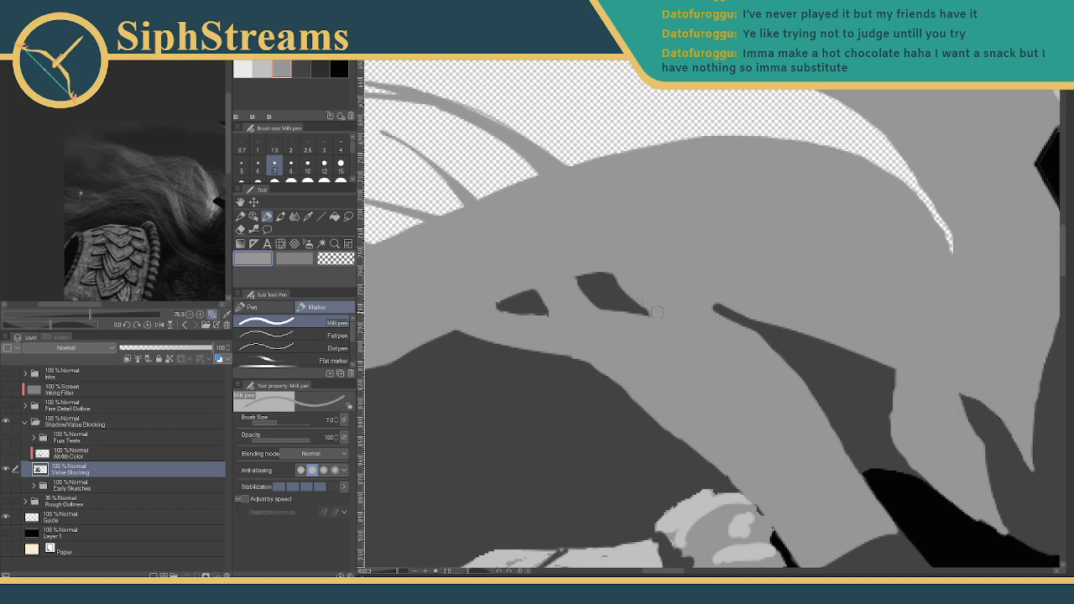
mouse_move(709, 331)
mouse_down()
mouse_move(660, 304)
mouse_move(623, 304)
mouse_move(663, 312)
mouse_move(619, 290)
mouse_move(647, 348)
mouse_move(660, 317)
mouse_up()
key(ctrl+z)
mouse_move(398, 572)
mouse_down()
mouse_move(382, 572)
mouse_move(392, 572)
mouse_up()
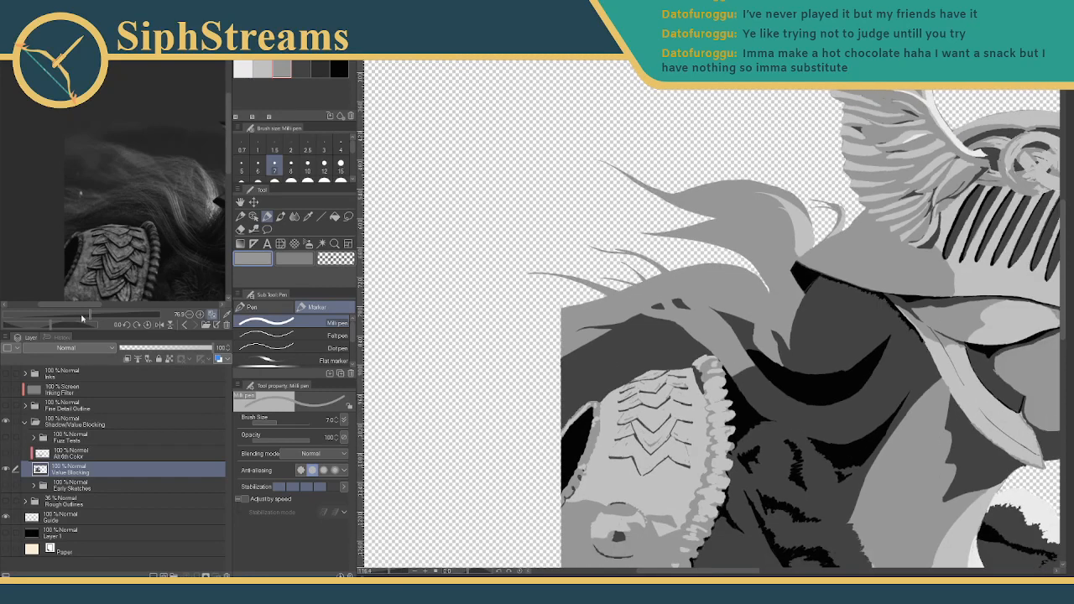
- Enlarge the Sub View reference and reposition it to show the braid and scales
drag(82, 318, 109, 318)
drag(161, 249, 122, 227)
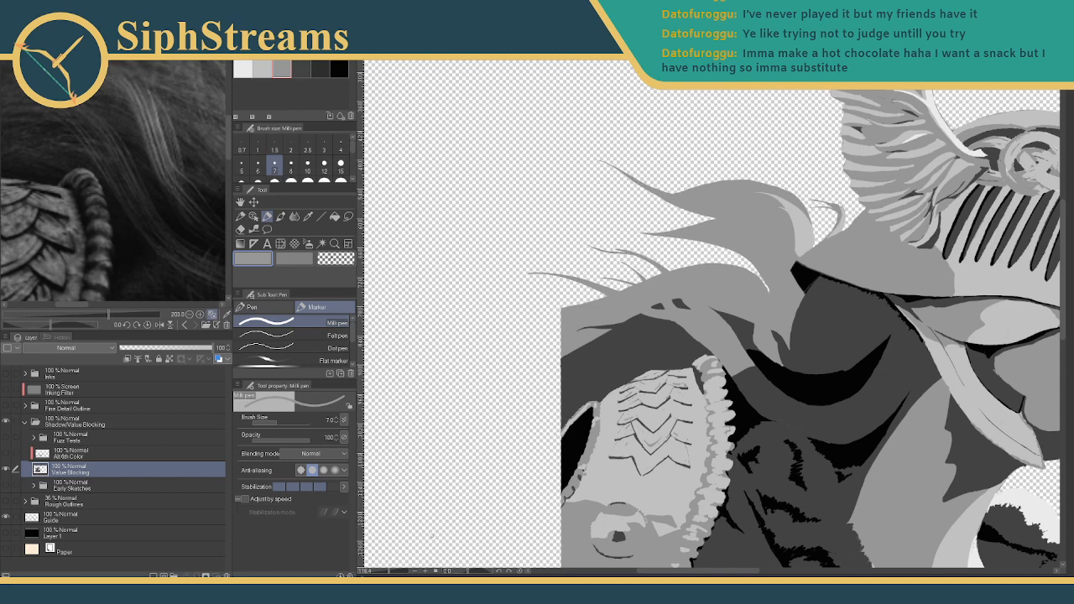
scroll(546, 311, up, 5)
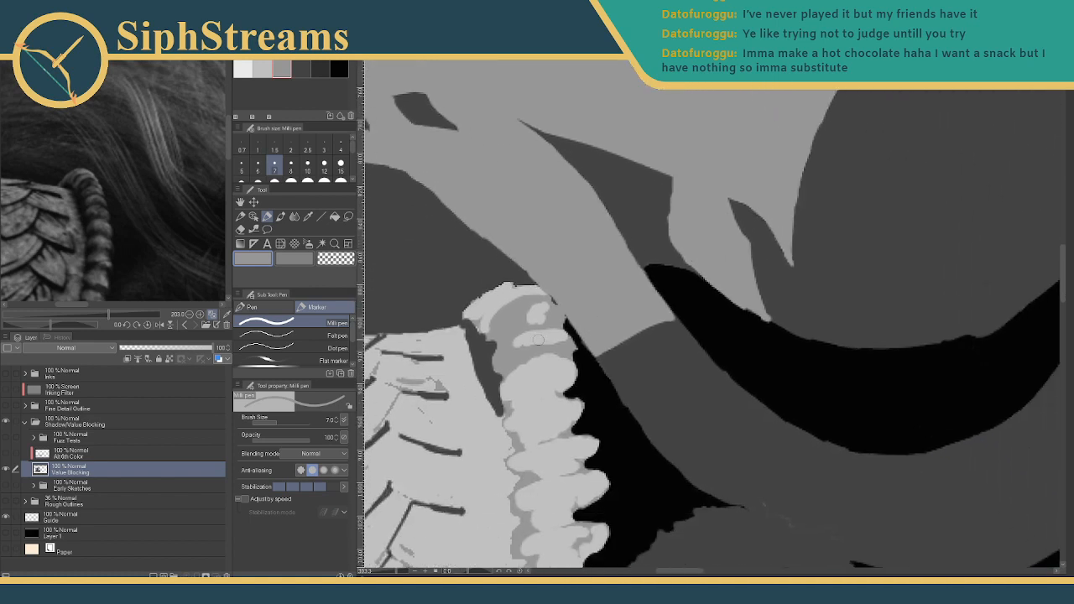
drag(194, 192, 150, 202)
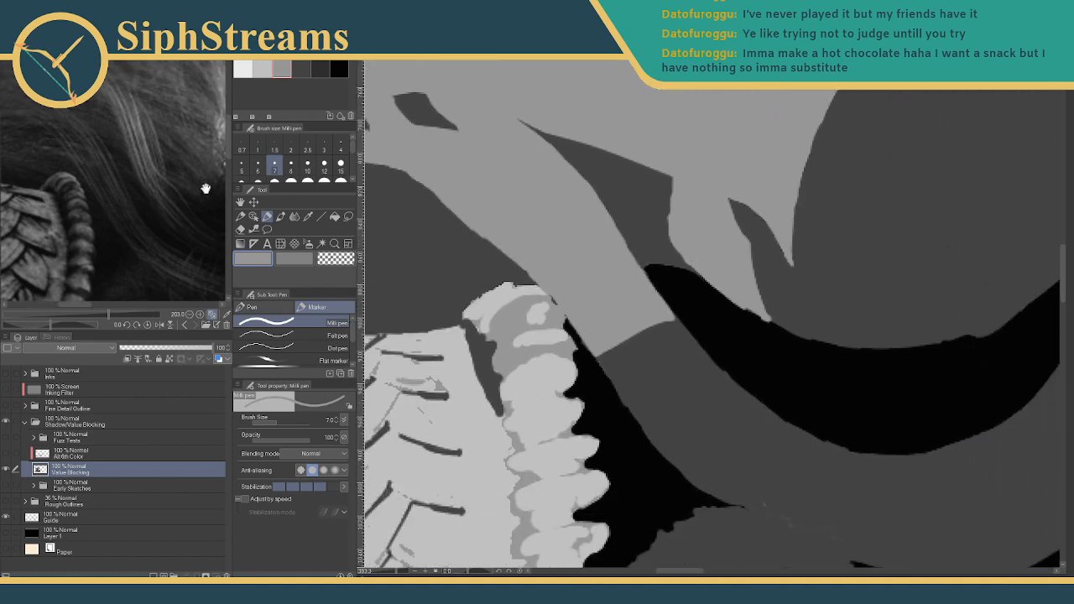
- Try a light and a dark grey stroke on the shape, undoing both
click(262, 69)
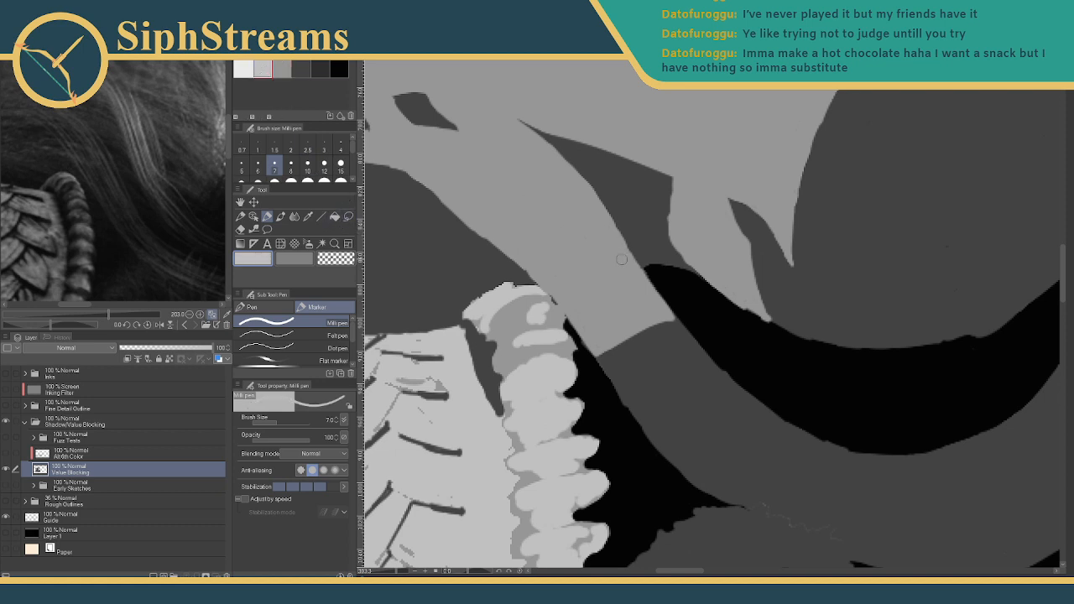
drag(618, 241, 620, 280)
key(ctrl+z)
click(282, 69)
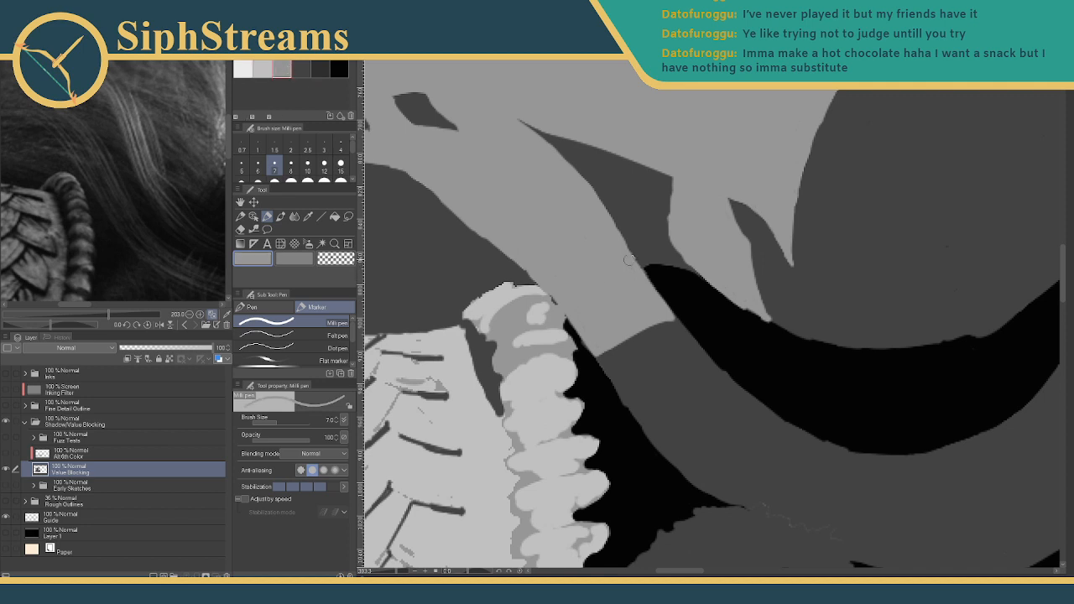
drag(627, 323, 633, 405)
key(ctrl+z)
key(ctrl+z)
drag(631, 296, 628, 273)
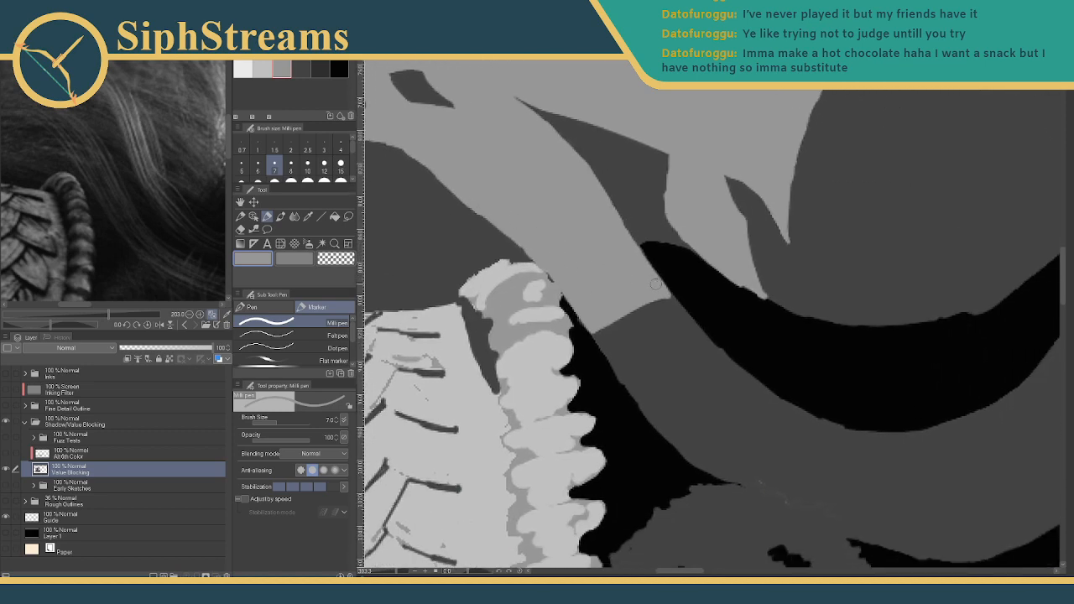
- Alternate light and dark grey along the black shape's edge to cover stray slivers
mouse_move(665, 294)
mouse_down()
mouse_move(711, 353)
mouse_move(626, 308)
mouse_move(600, 336)
mouse_move(542, 260)
mouse_up()
click(304, 69)
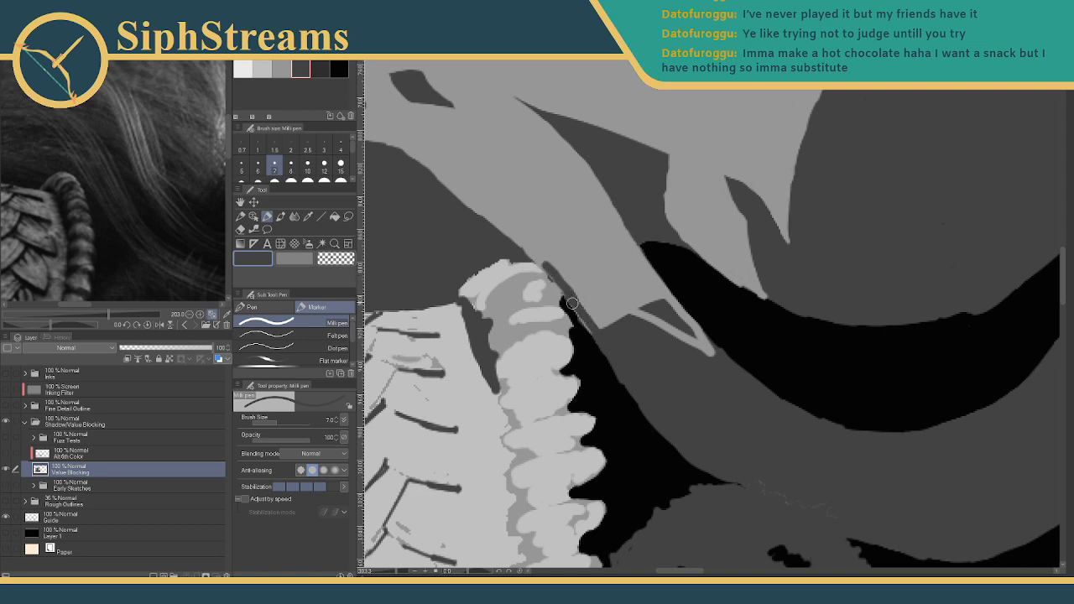
mouse_move(572, 303)
mouse_down()
mouse_move(589, 330)
mouse_move(647, 324)
mouse_move(559, 268)
mouse_up()
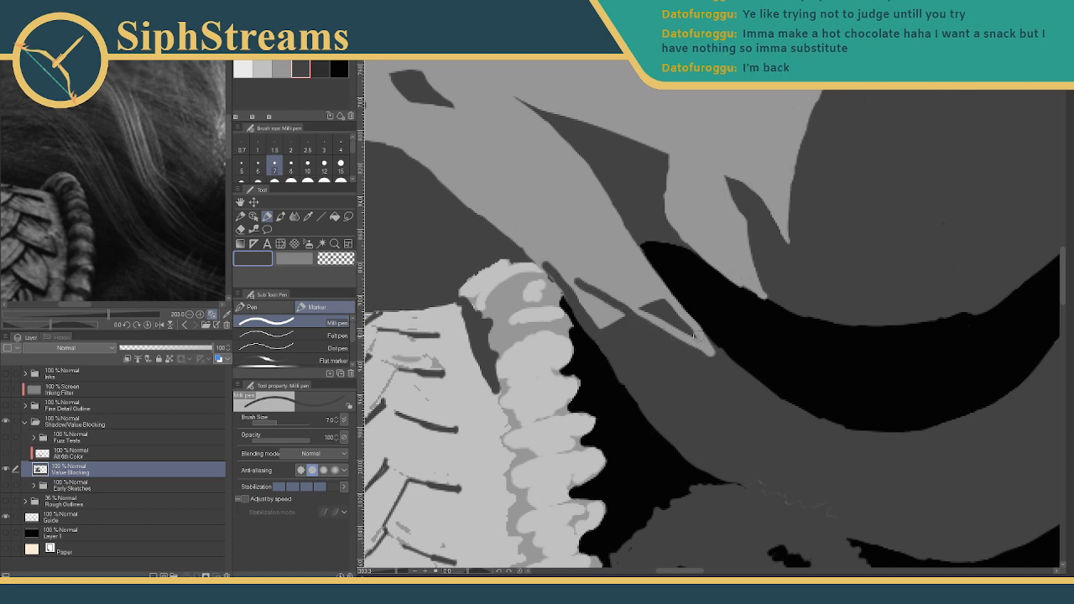
click(281, 69)
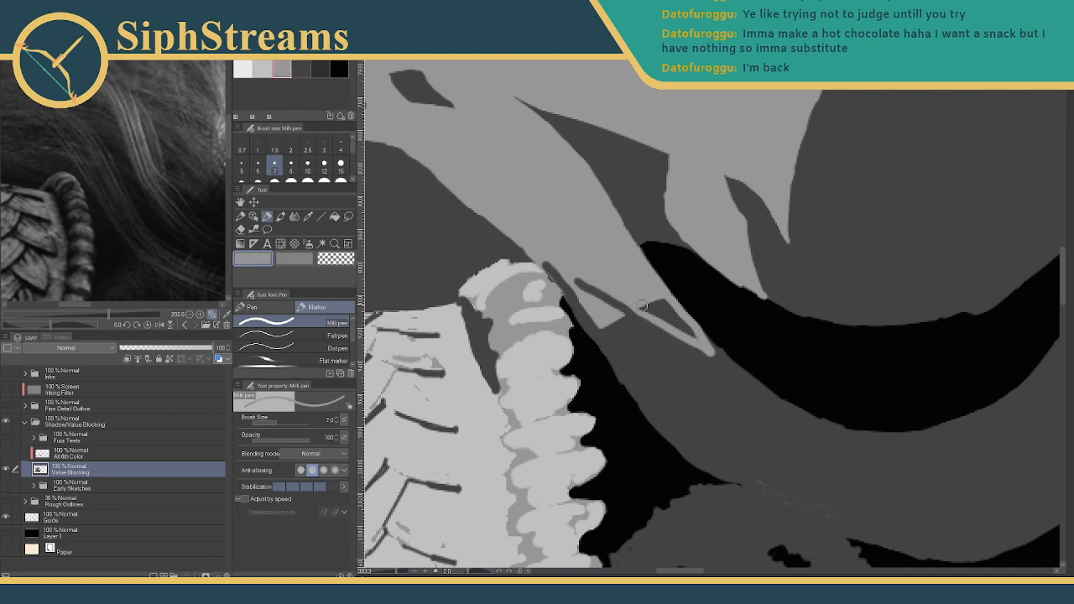
drag(640, 305, 677, 313)
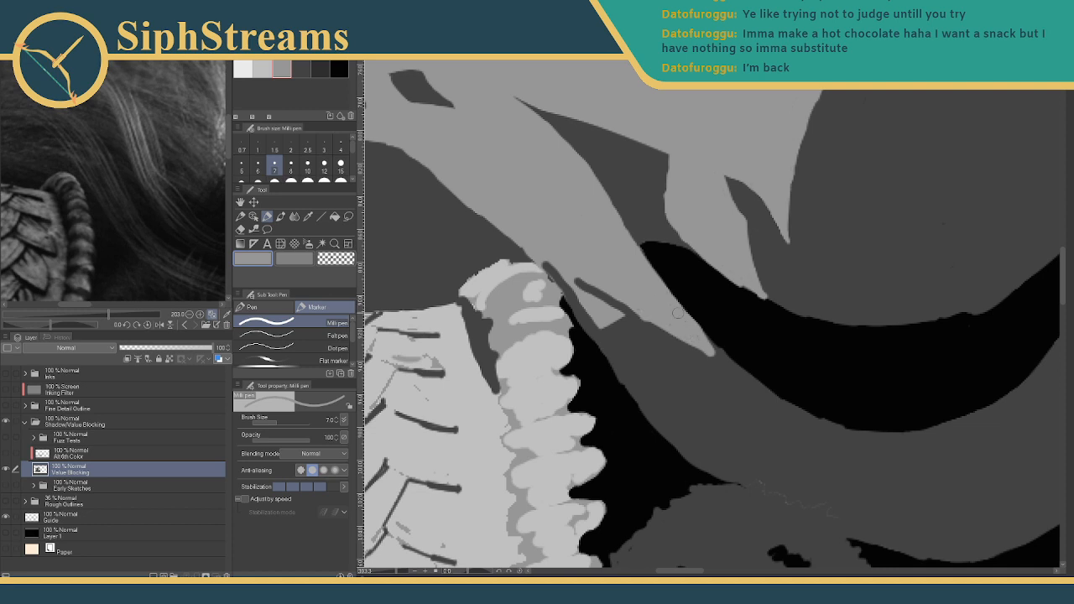
click(305, 65)
mouse_move(550, 267)
mouse_down()
mouse_move(595, 319)
mouse_move(570, 279)
mouse_move(586, 303)
mouse_move(612, 321)
mouse_up()
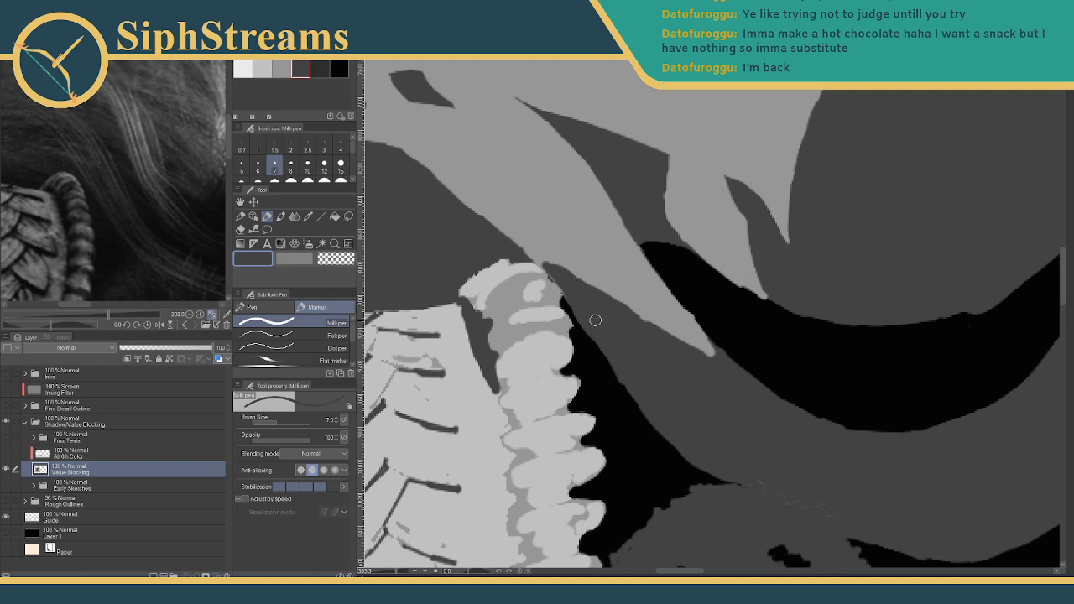
drag(571, 256, 874, 462)
drag(601, 354, 714, 355)
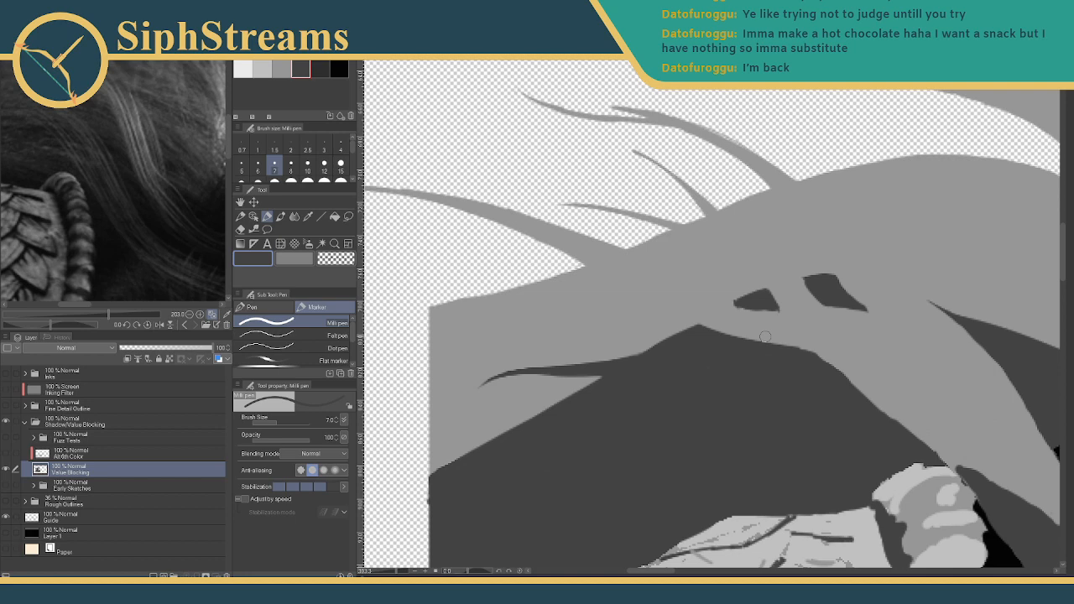
- Paint a medium-grey hair strand curving down-left over the dark cloak
drag(762, 297, 593, 315)
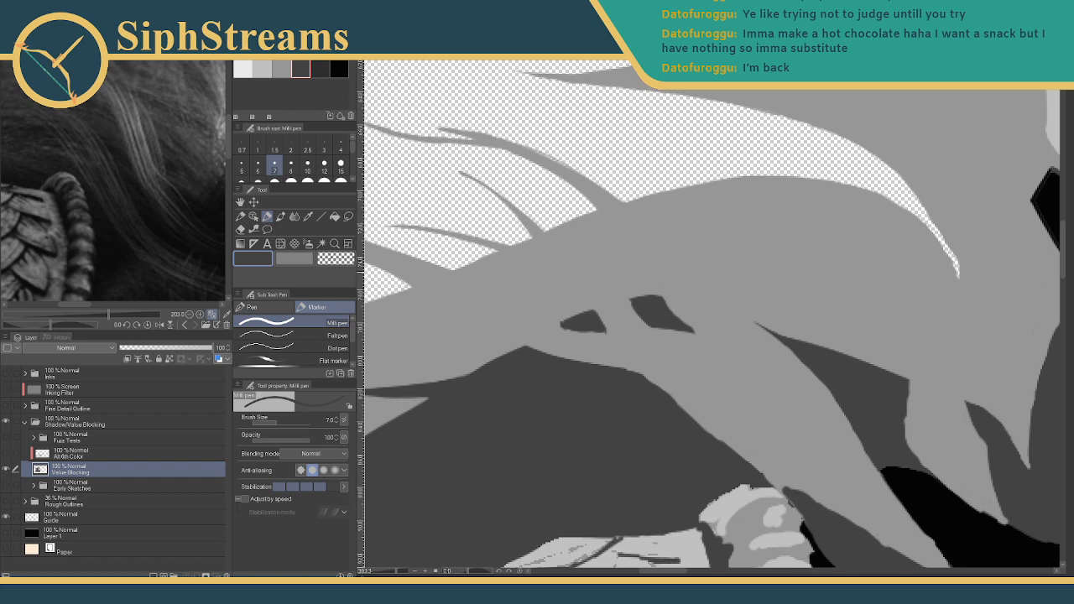
drag(650, 288, 700, 287)
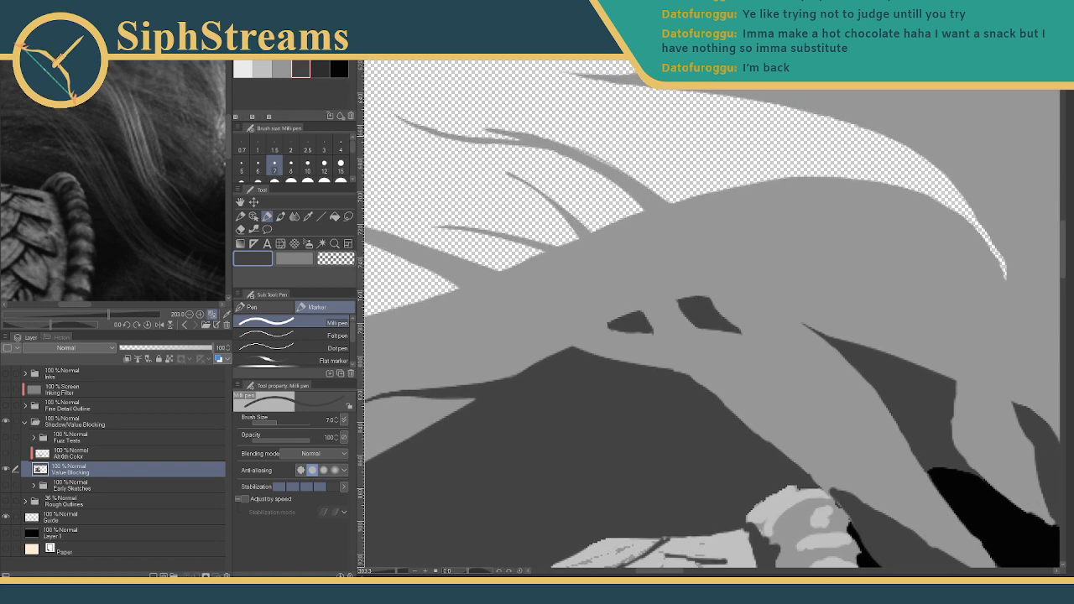
drag(831, 306, 705, 230)
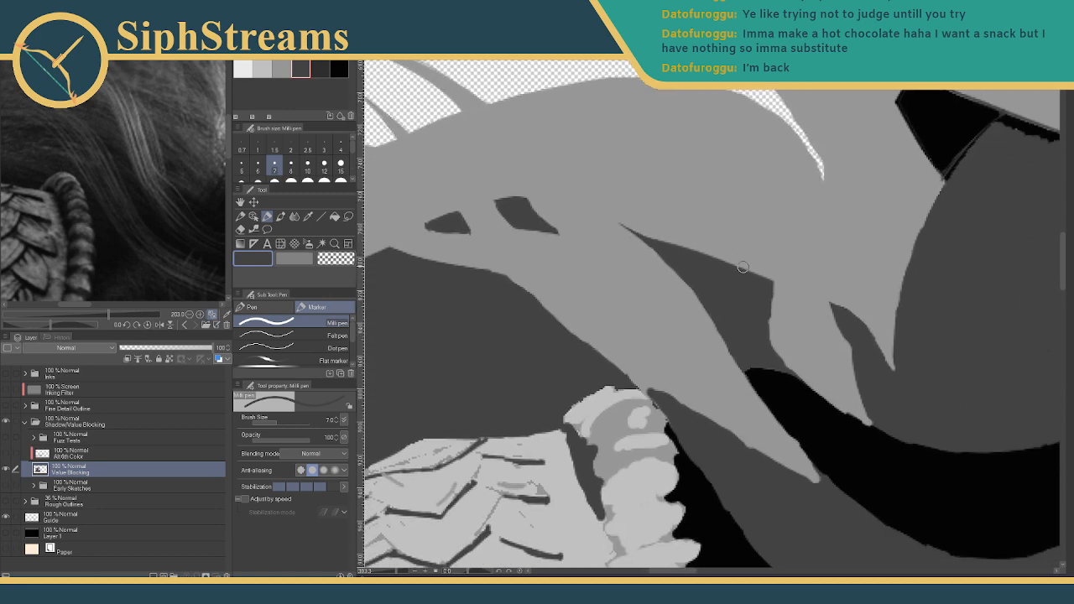
mouse_move(400, 572)
mouse_down()
mouse_move(382, 575)
mouse_move(399, 573)
mouse_up()
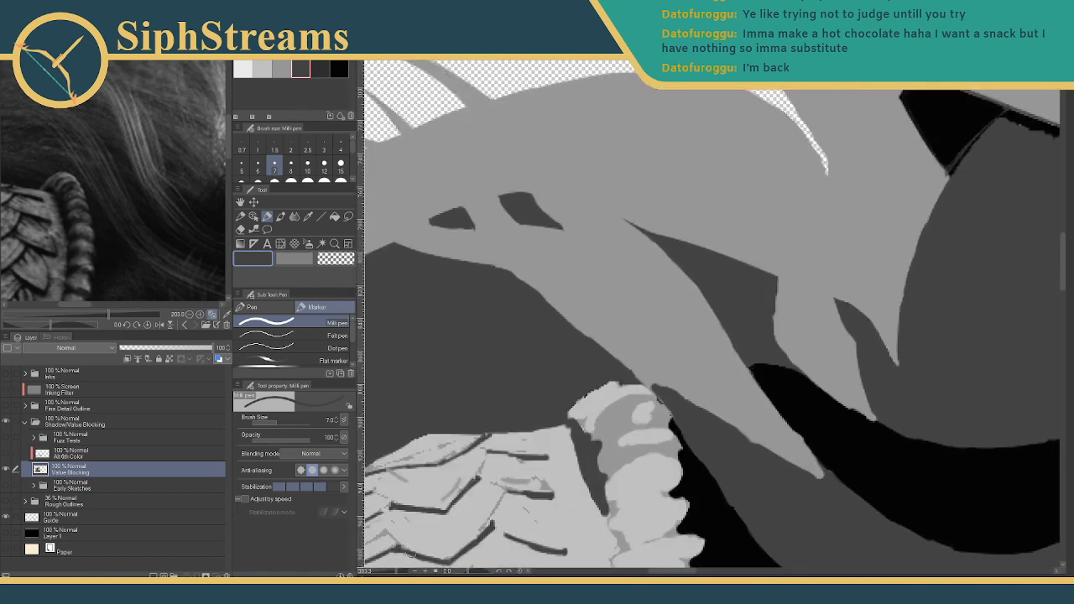
mouse_move(575, 196)
mouse_down()
mouse_move(851, 237)
mouse_move(777, 236)
mouse_up()
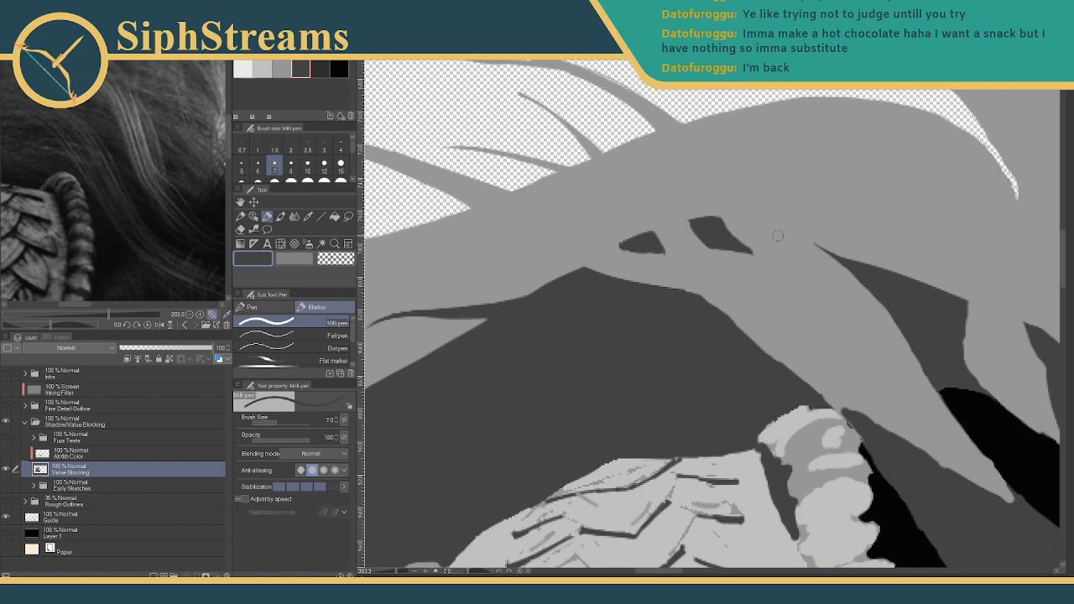
mouse_move(453, 314)
mouse_down()
mouse_move(568, 304)
mouse_move(532, 325)
mouse_up()
click(281, 69)
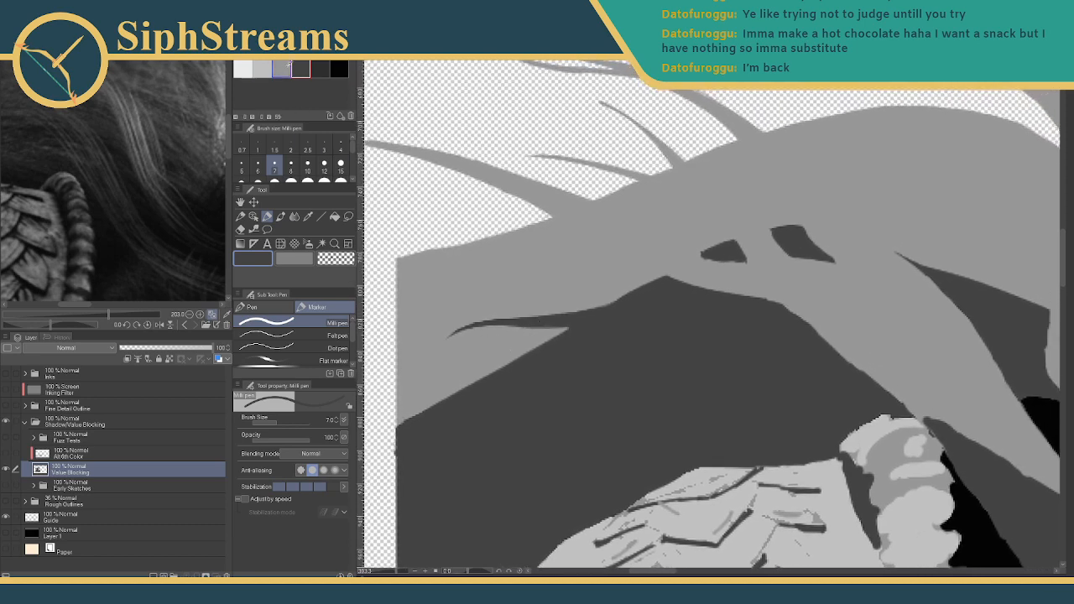
mouse_move(467, 386)
mouse_down()
mouse_move(423, 428)
mouse_move(419, 482)
mouse_up()
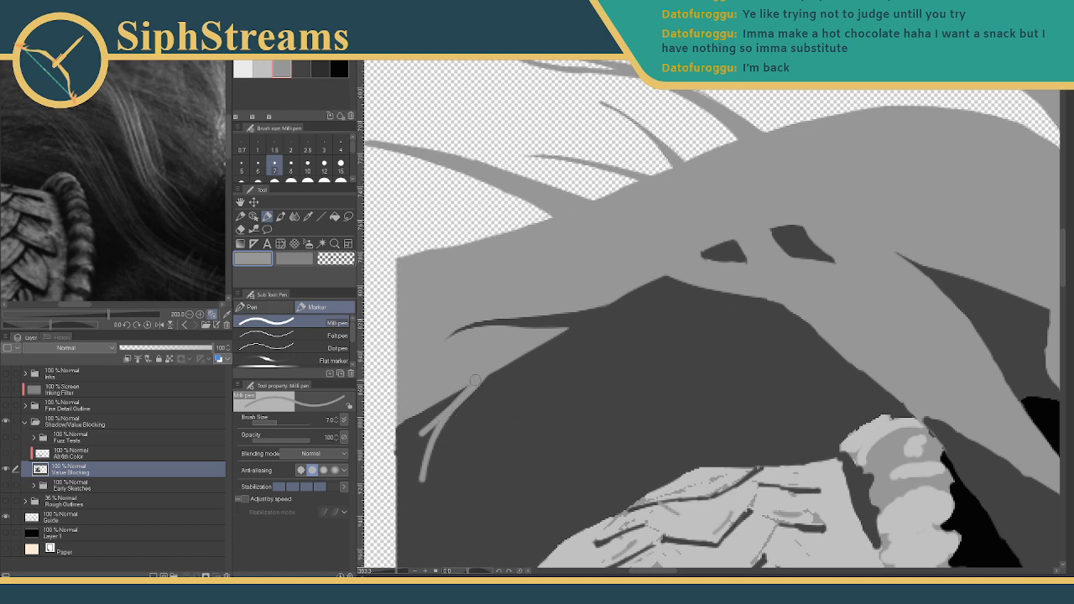
drag(466, 386, 413, 486)
drag(448, 390, 426, 442)
mouse_move(422, 441)
mouse_down()
mouse_move(420, 495)
mouse_move(447, 399)
mouse_move(468, 387)
mouse_up()
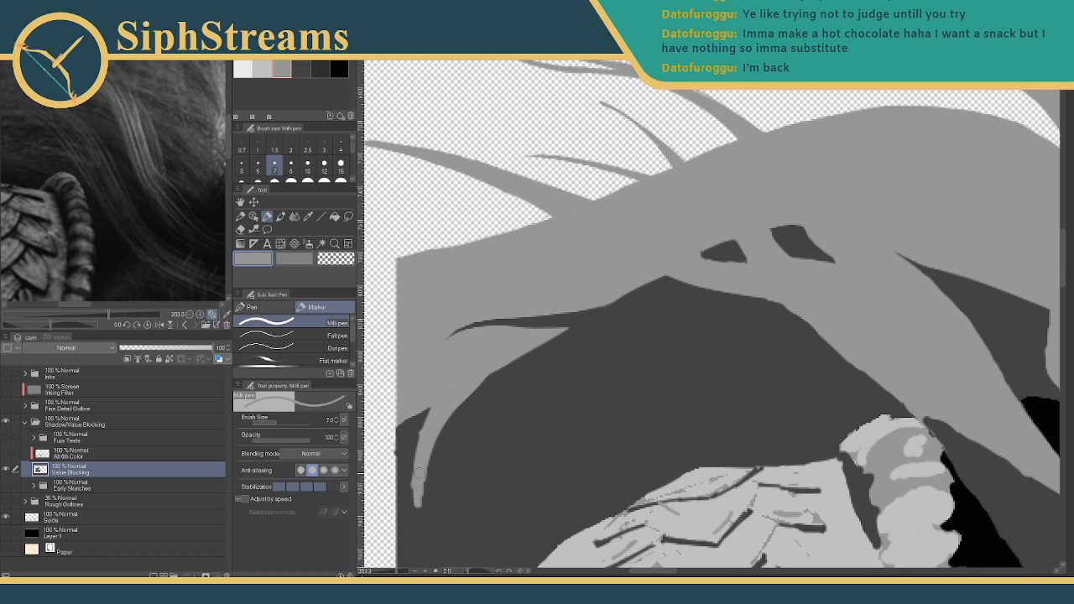
- Extend the strand's tip, taper it to a point with dark grey, and zoom out
drag(420, 474, 424, 503)
mouse_move(413, 488)
mouse_down()
mouse_move(411, 513)
mouse_move(420, 505)
mouse_up()
click(302, 71)
drag(413, 461, 420, 518)
drag(409, 476, 443, 547)
drag(409, 503, 418, 525)
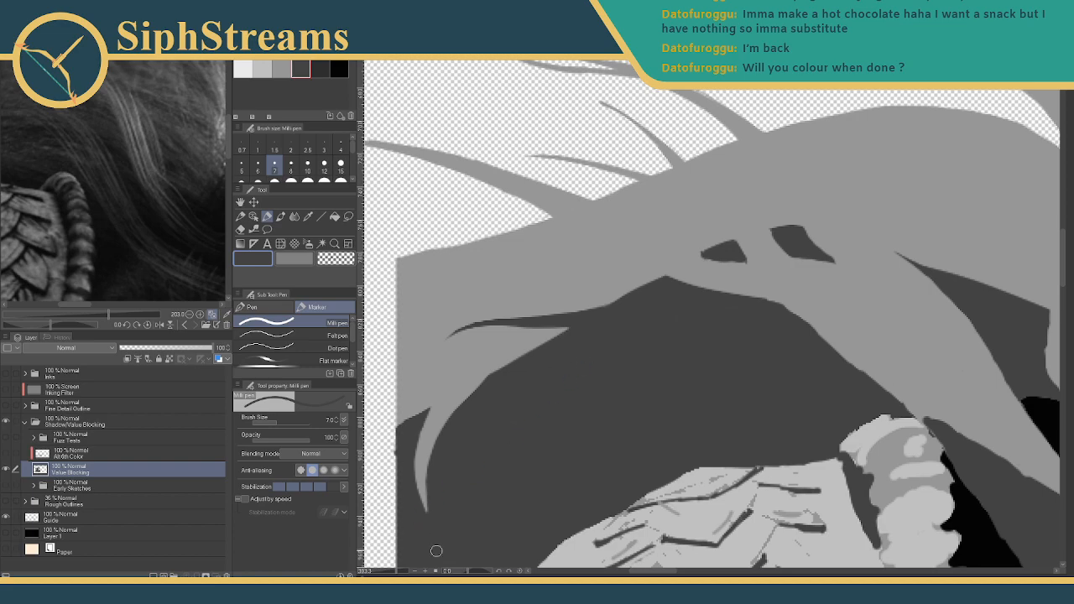
drag(396, 572, 382, 572)
drag(622, 399, 463, 382)
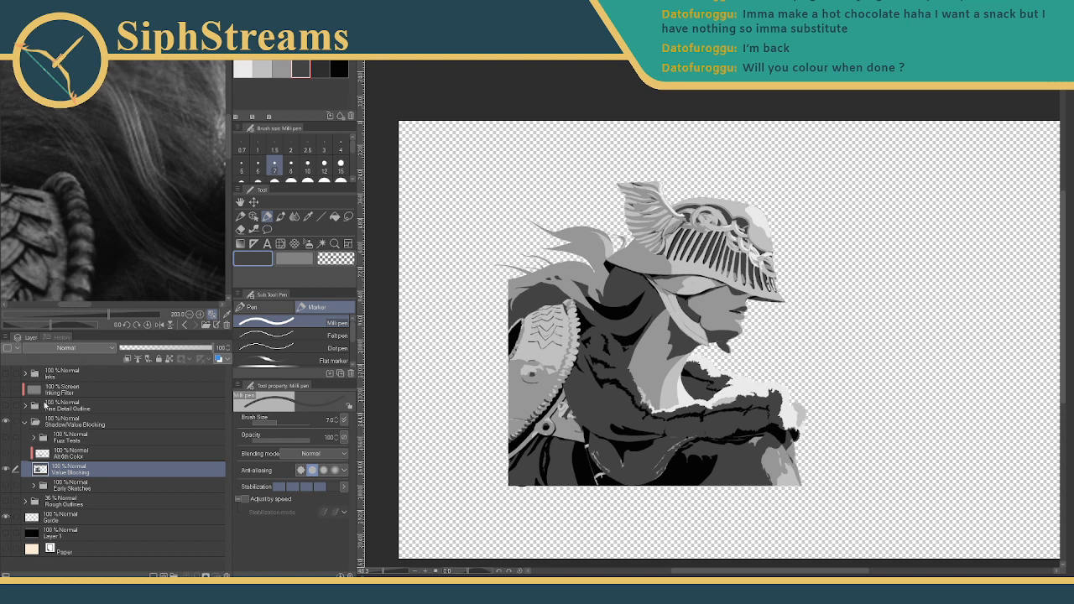
- Hide the Shadow/Value Blocking folder and show the beige Paper background
click(14, 421)
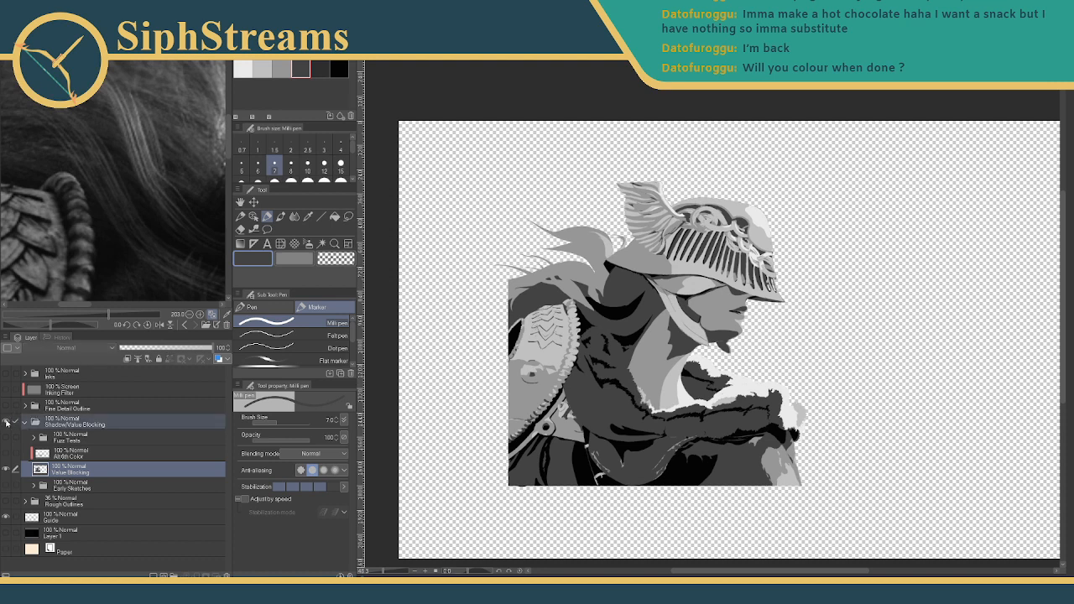
click(7, 422)
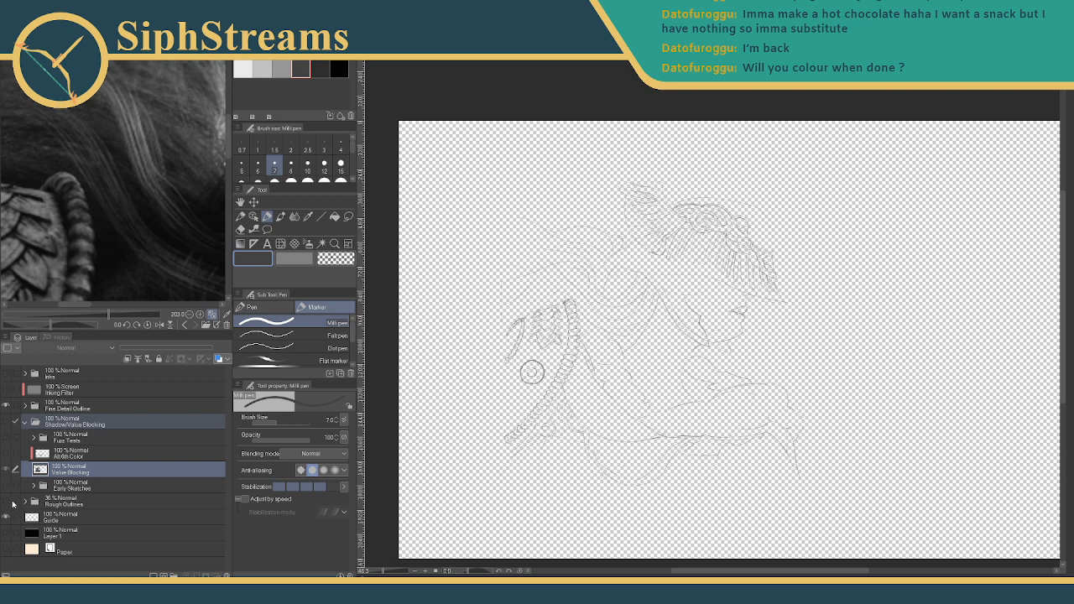
click(7, 549)
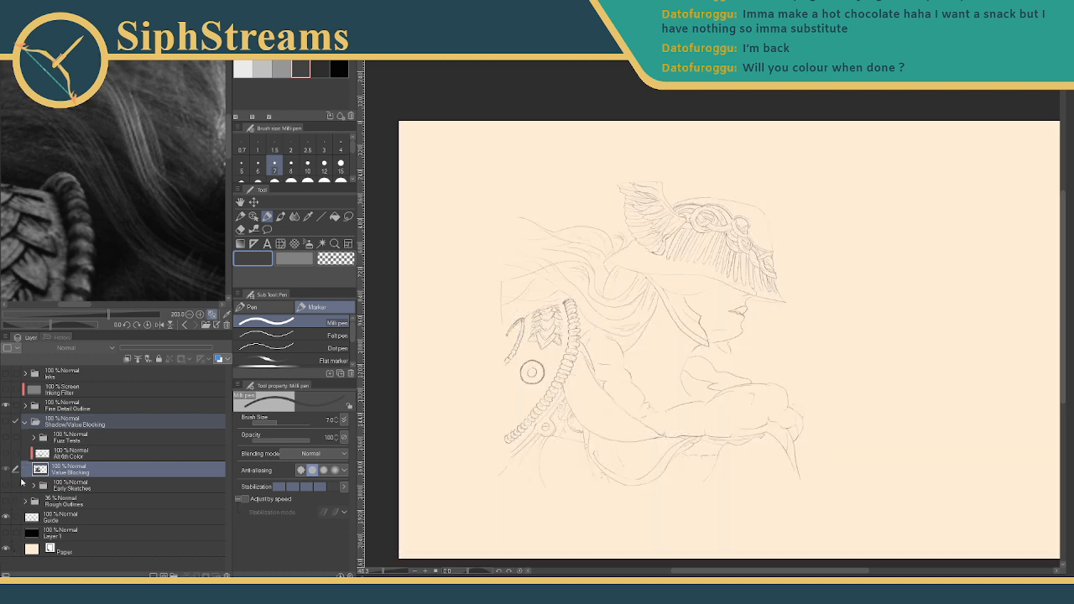
- Show the Helm Soft Shading, Helm Soft Background wash and Face Pale Shading Copy layers
click(26, 406)
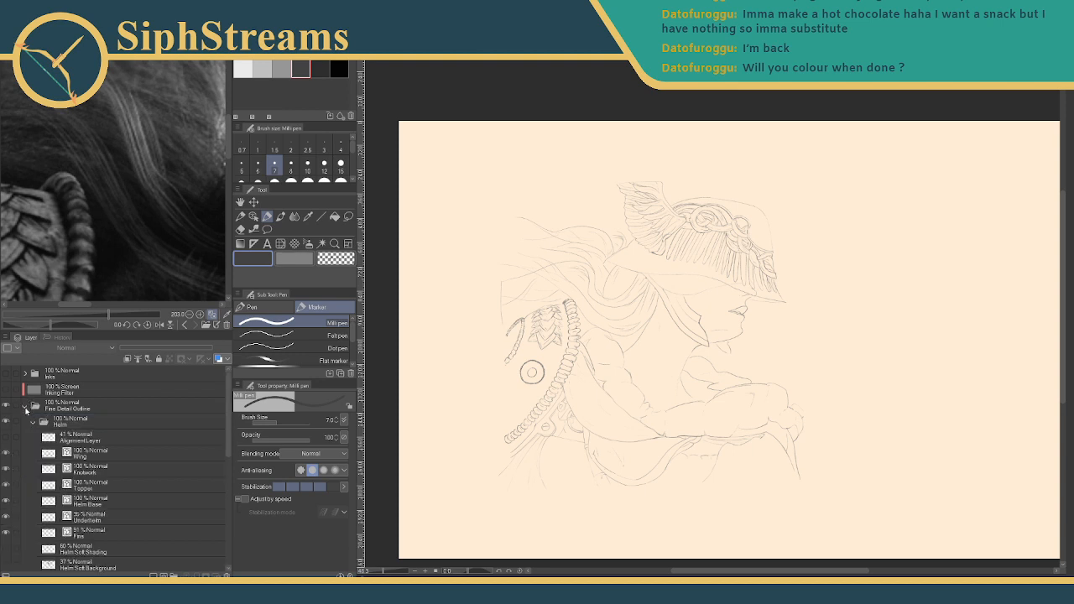
scroll(63, 489, down, 3)
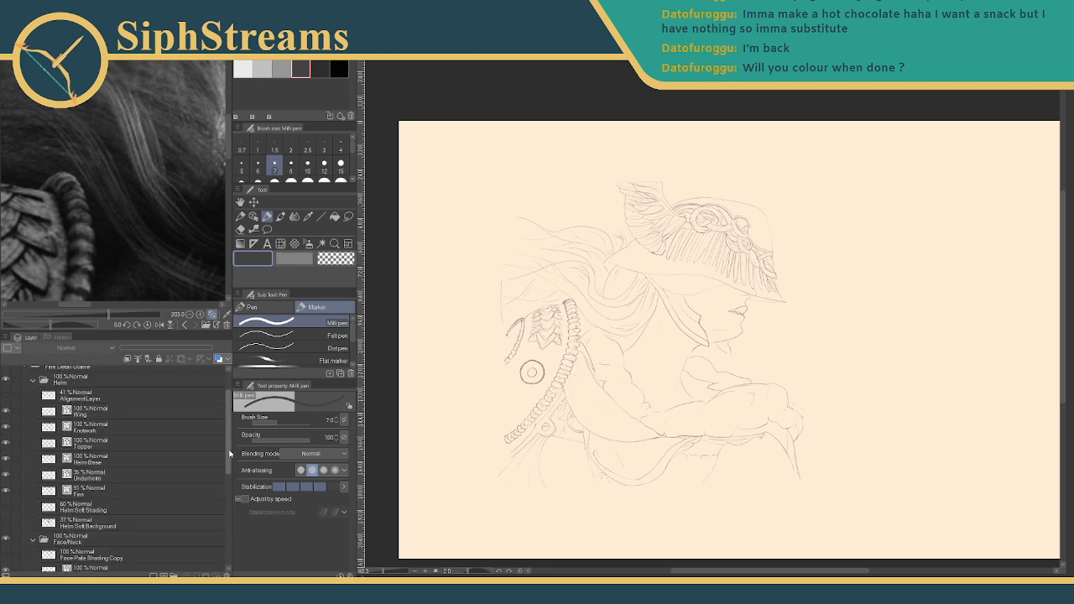
click(7, 482)
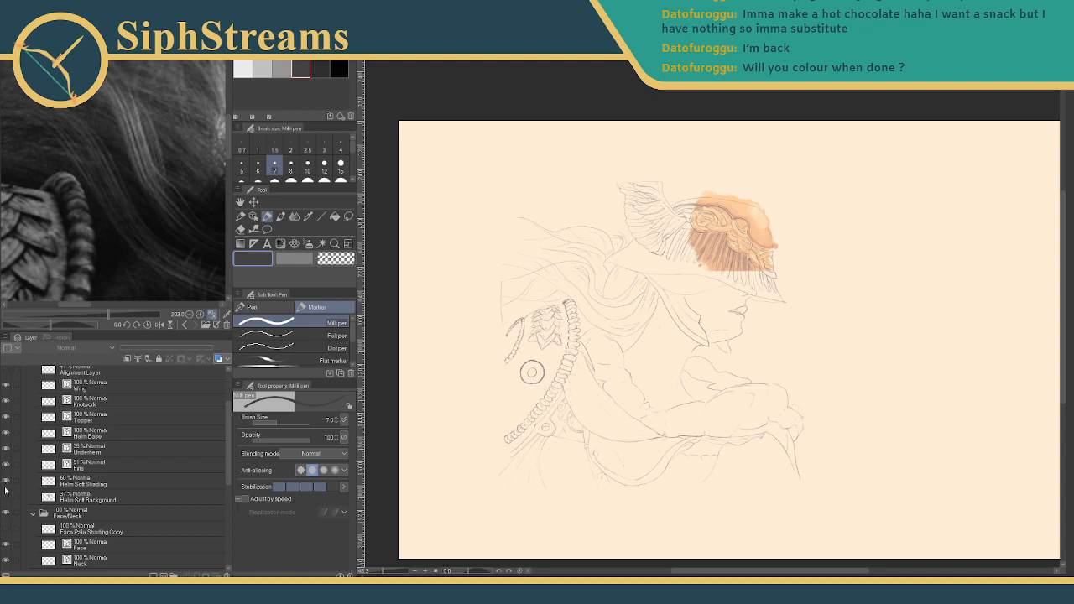
click(7, 498)
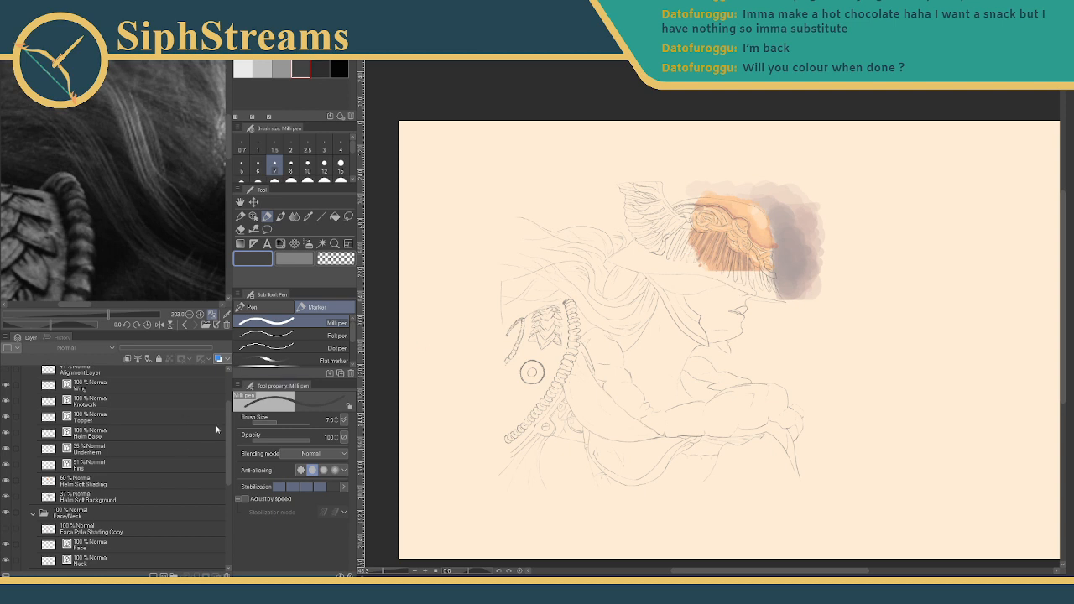
scroll(80, 459, down, 2)
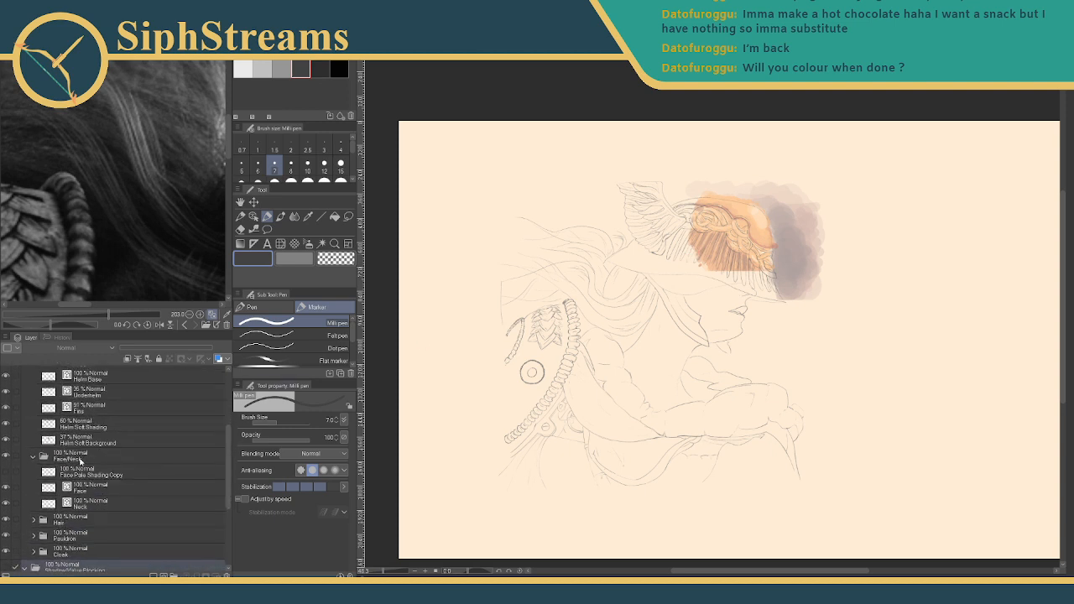
click(6, 472)
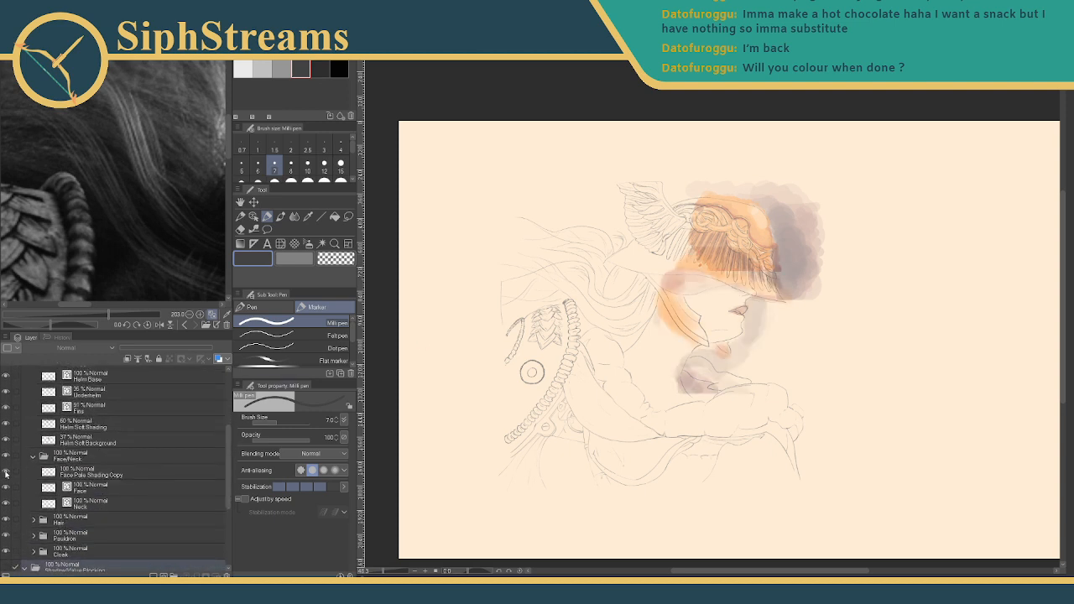
click(8, 473)
click(8, 473)
- Show the purple hair shading, the orange pauldron shading and the cloak shading
click(33, 520)
click(6, 538)
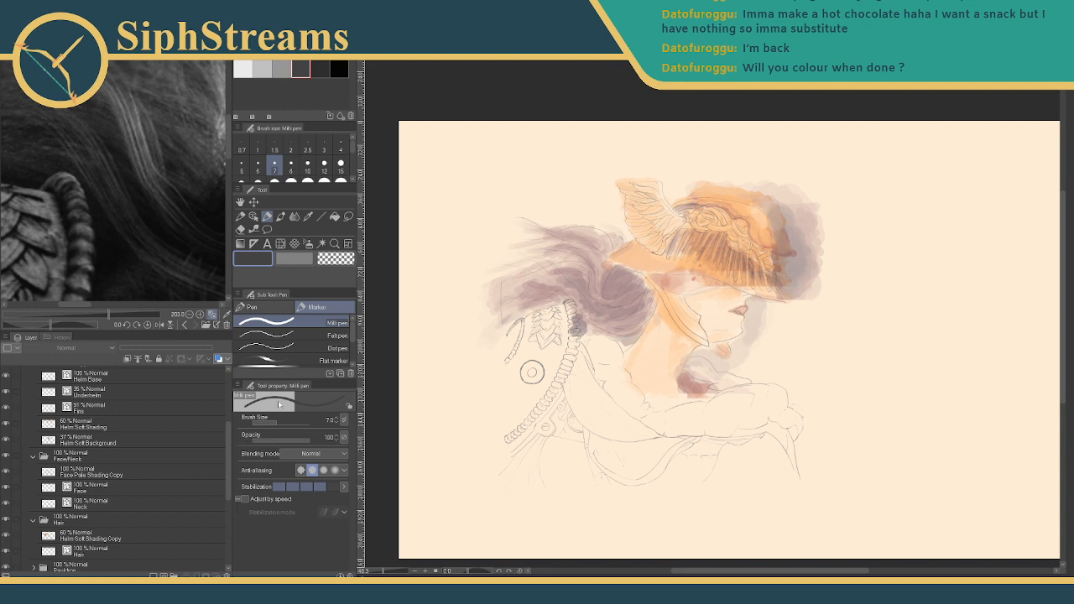
drag(229, 442, 225, 506)
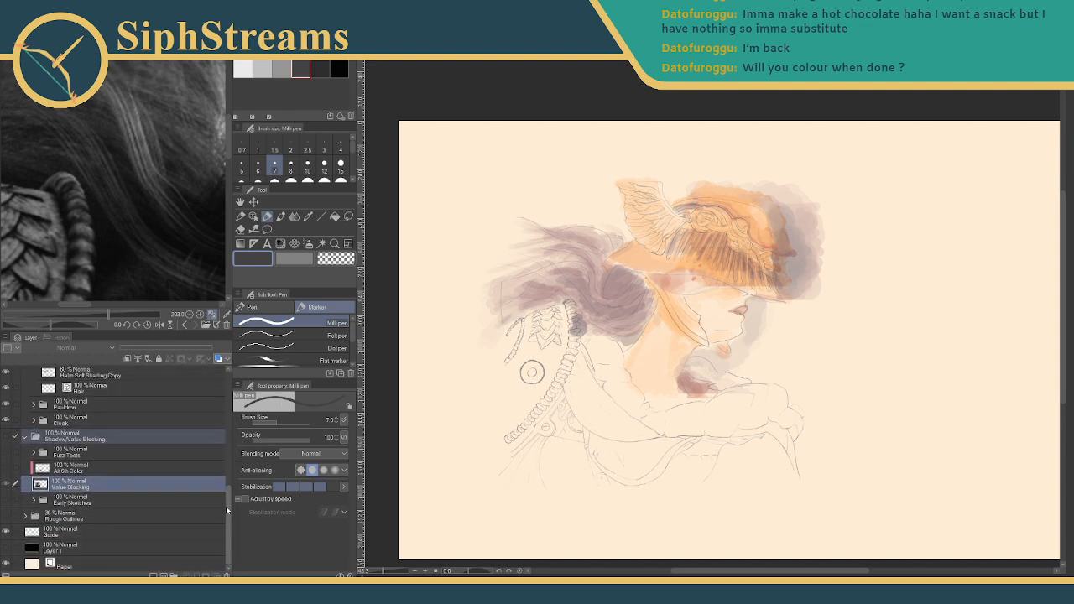
click(26, 517)
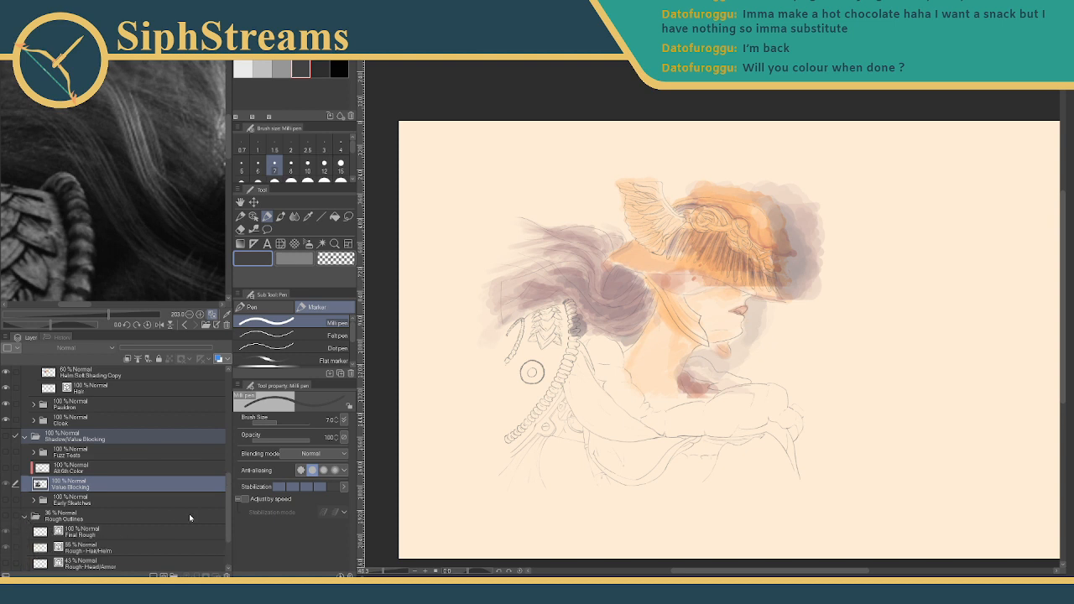
mouse_move(228, 515)
mouse_down()
mouse_move(228, 553)
mouse_move(228, 417)
mouse_up()
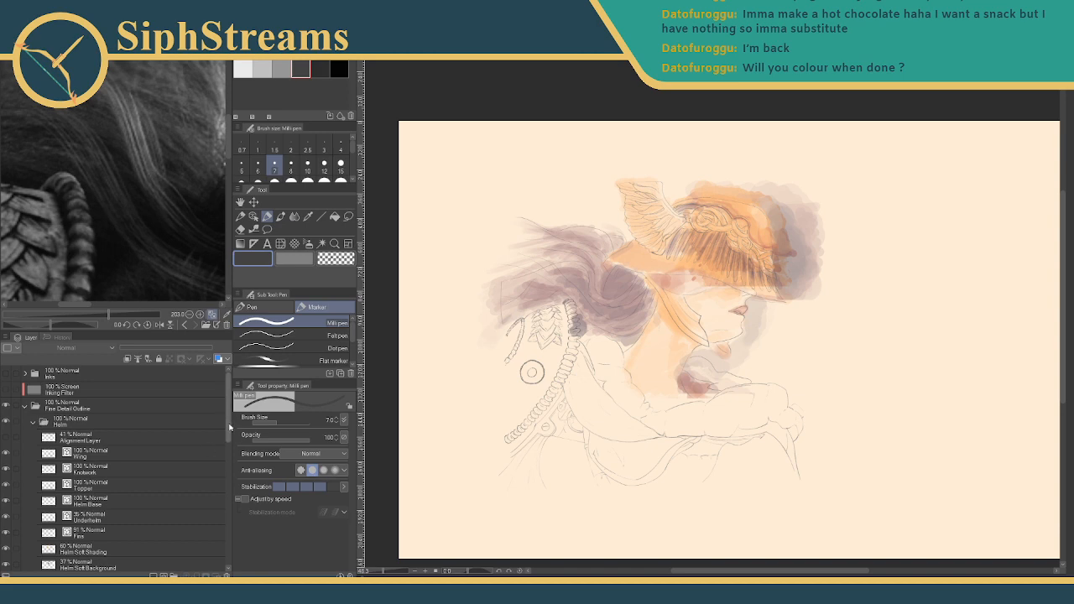
drag(231, 427, 227, 523)
click(33, 427)
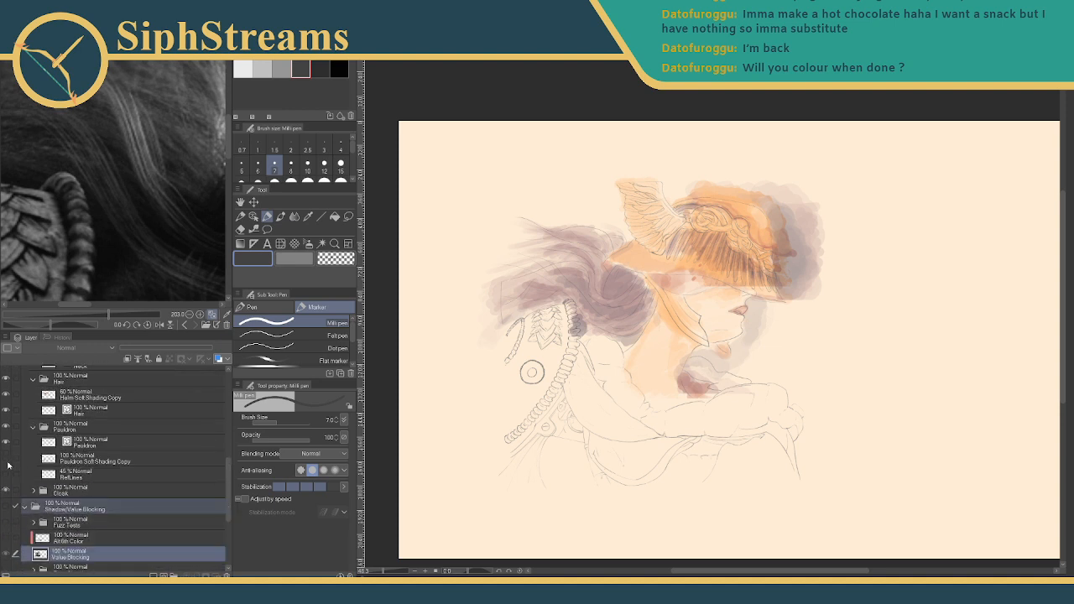
click(8, 462)
click(34, 491)
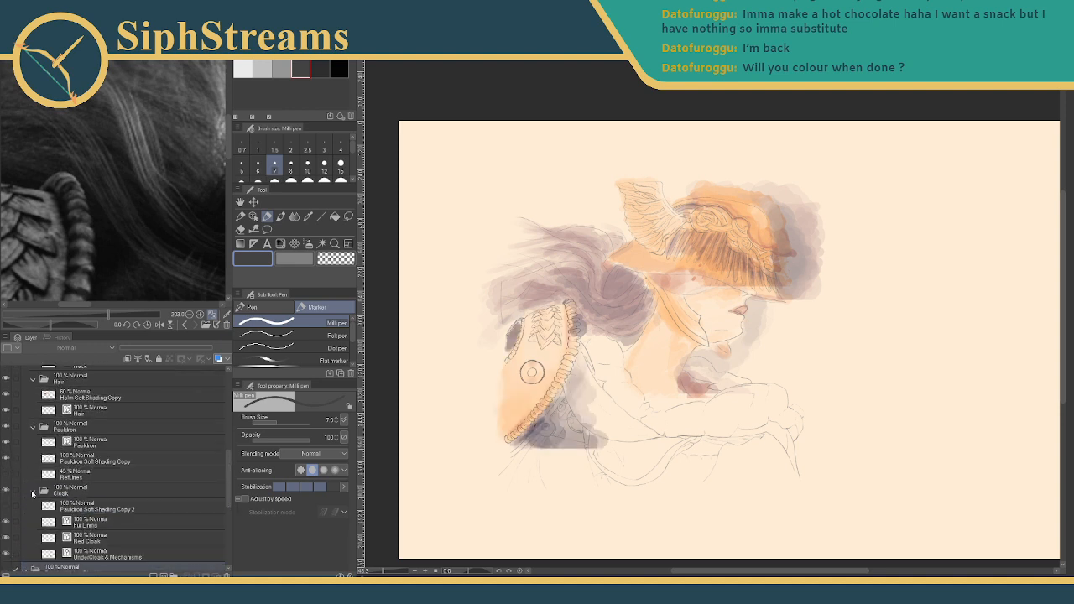
click(8, 507)
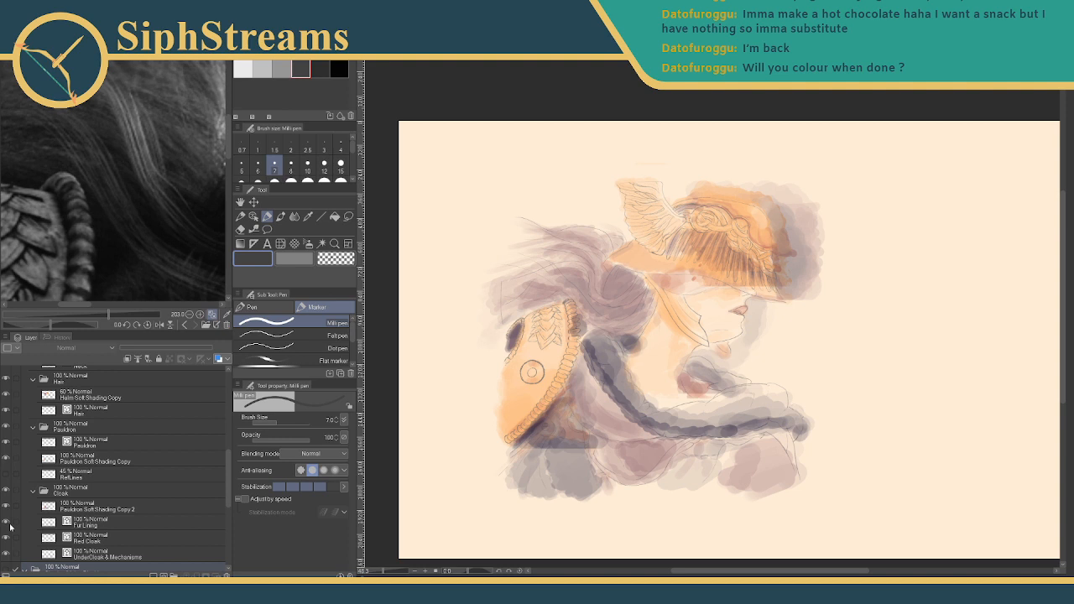
- Hide the hair and pauldron shading again and re-show the Shadow/Value Blocking folder
click(7, 394)
click(34, 380)
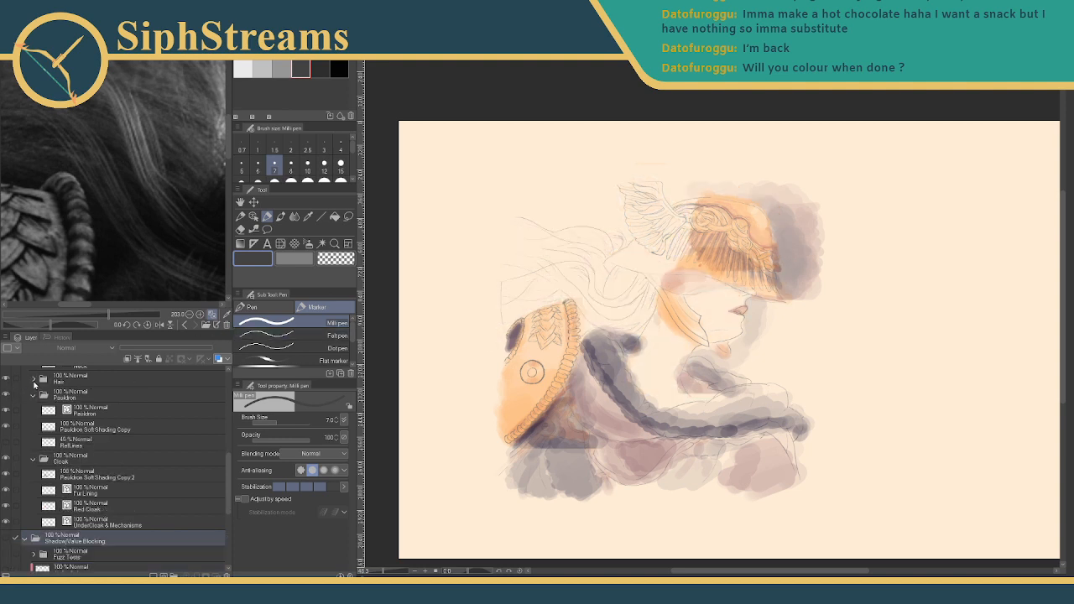
click(6, 426)
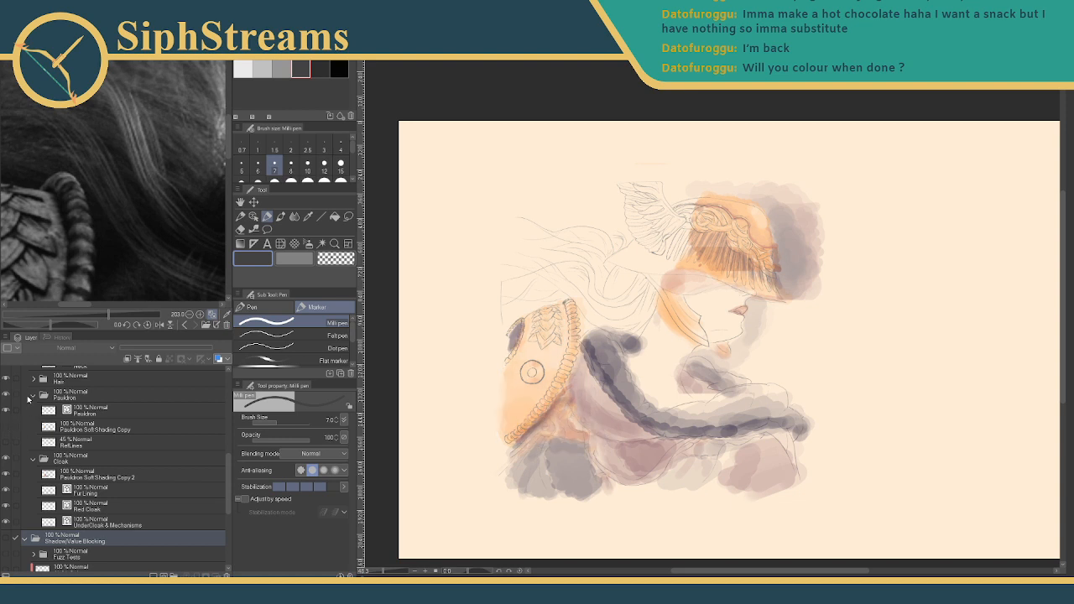
click(33, 395)
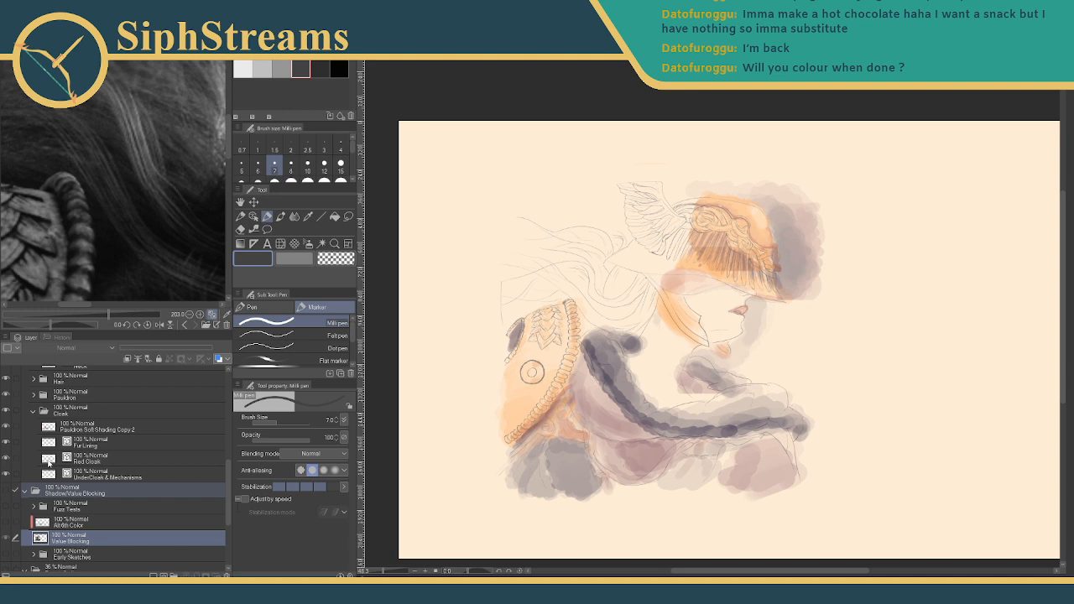
click(7, 492)
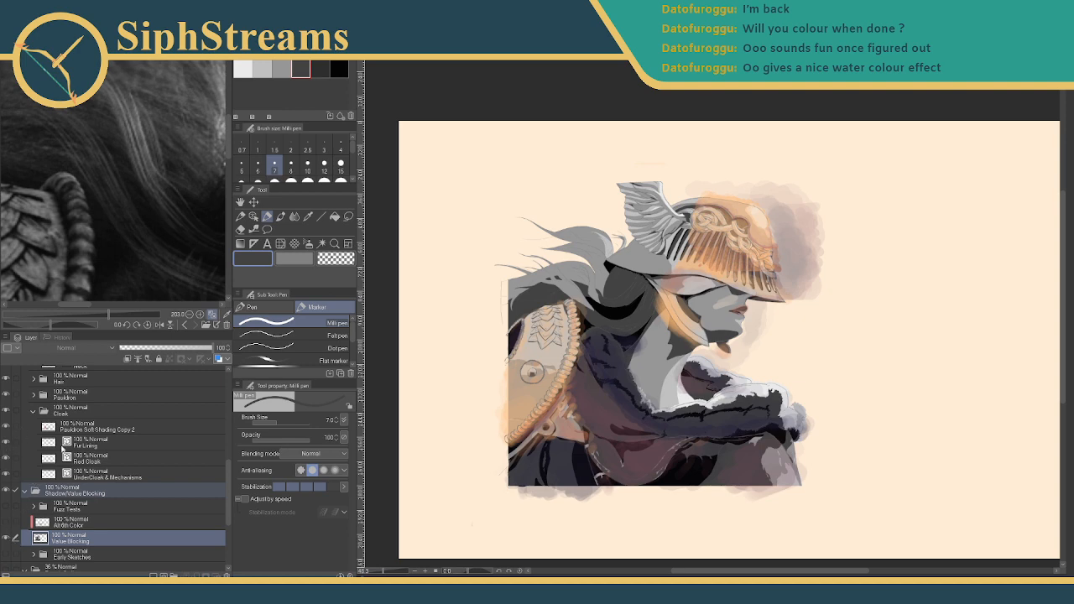
- Hide the cloak, face and helmet colour shading and fold away their folders
scroll(126, 474, up, 2)
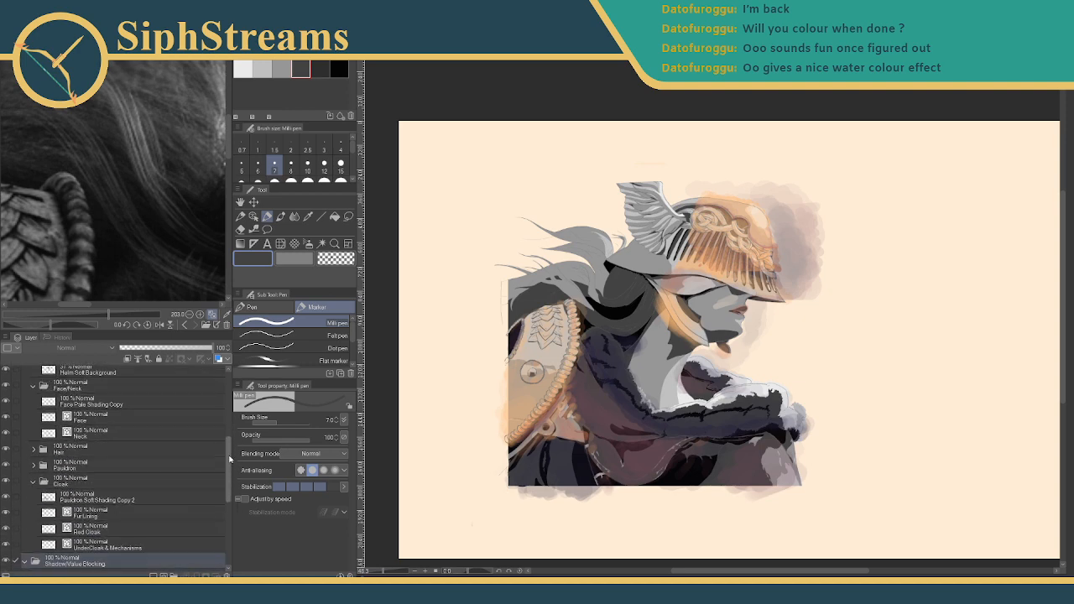
click(16, 459)
click(6, 462)
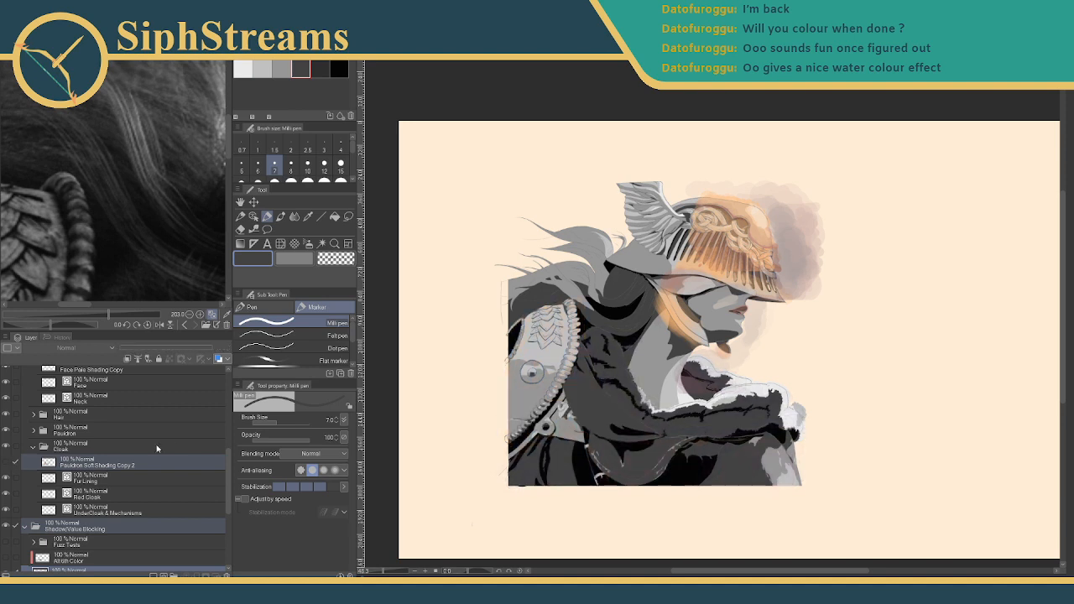
click(34, 447)
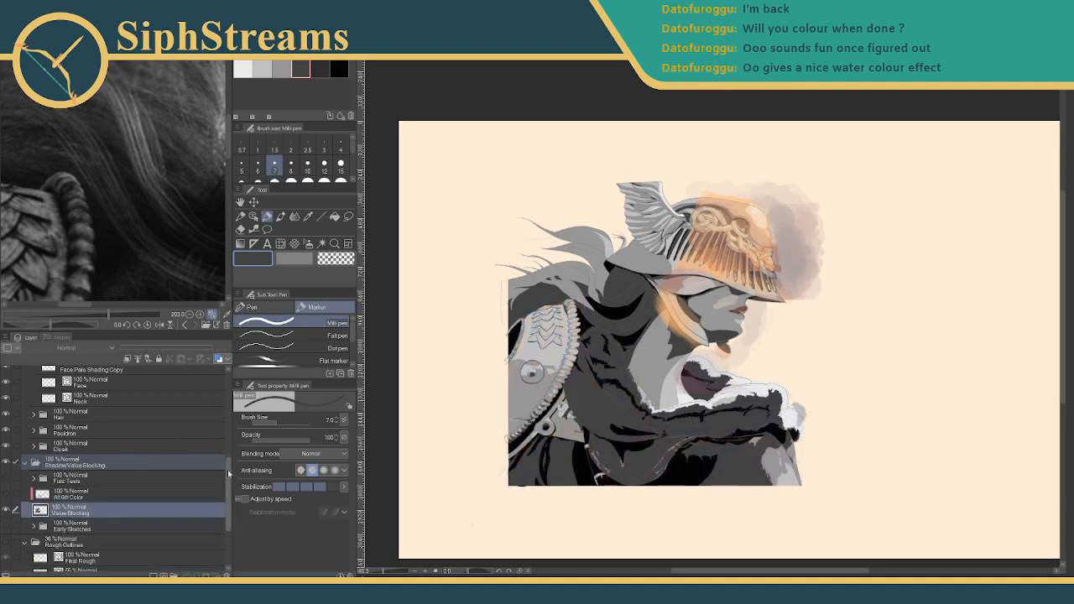
scroll(184, 447, up, 5)
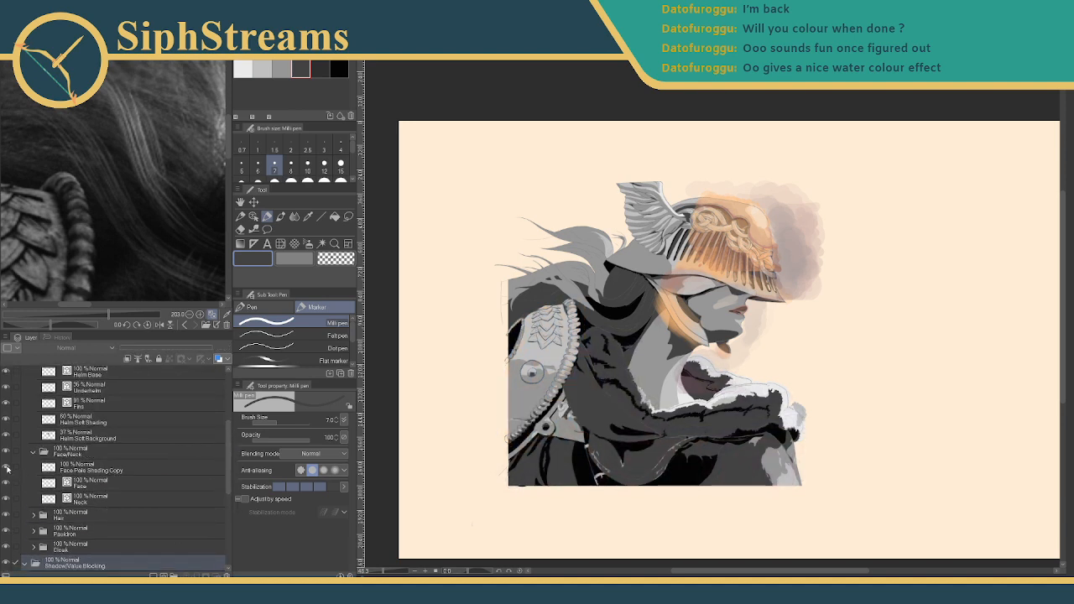
click(6, 468)
mouse_move(228, 444)
mouse_down()
mouse_move(229, 411)
mouse_move(160, 338)
mouse_up()
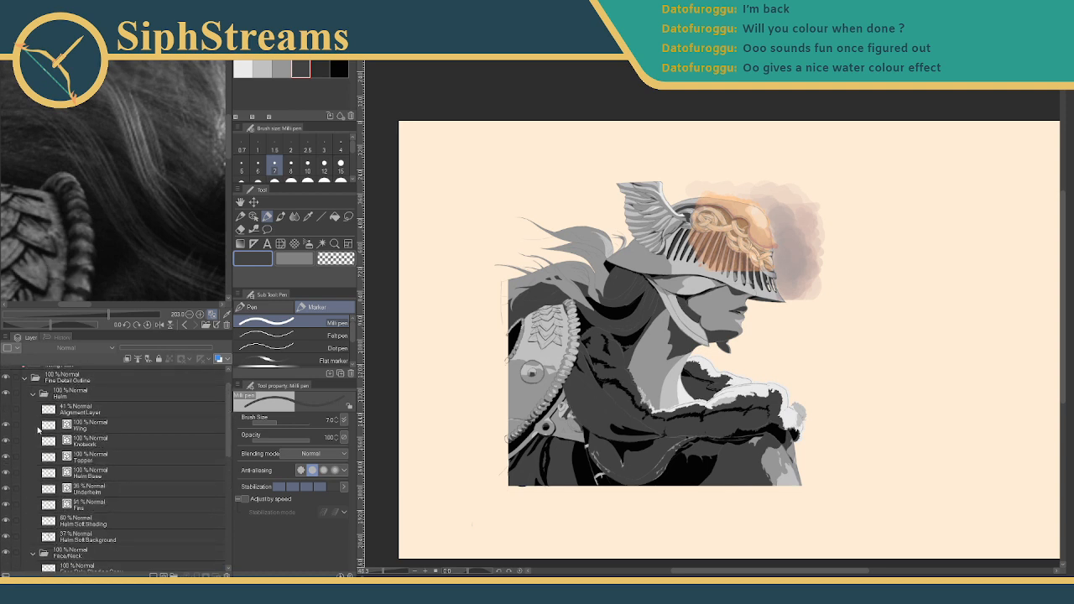
click(6, 521)
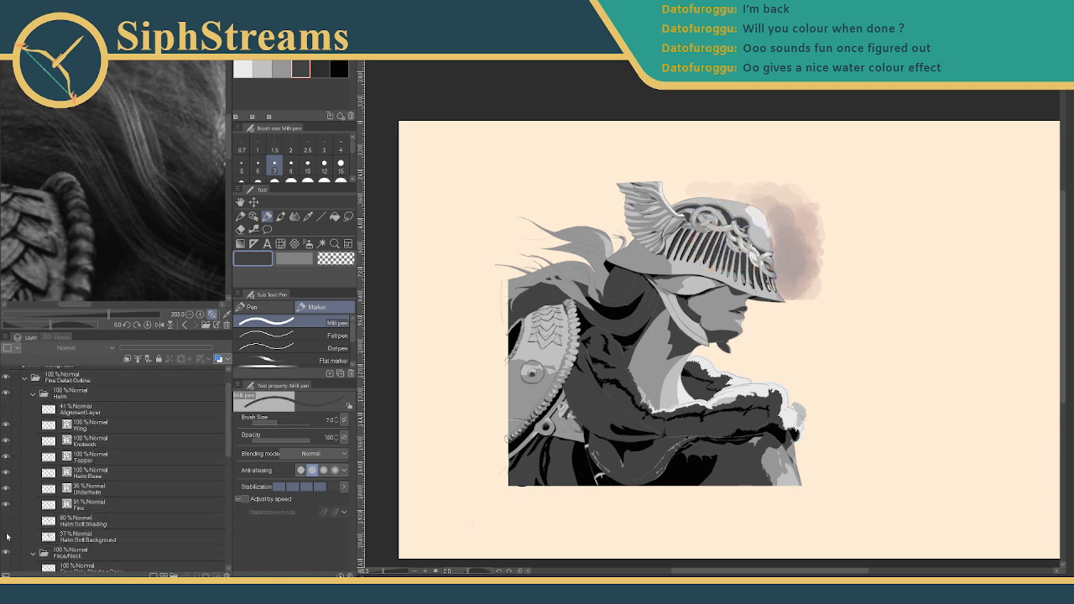
click(7, 536)
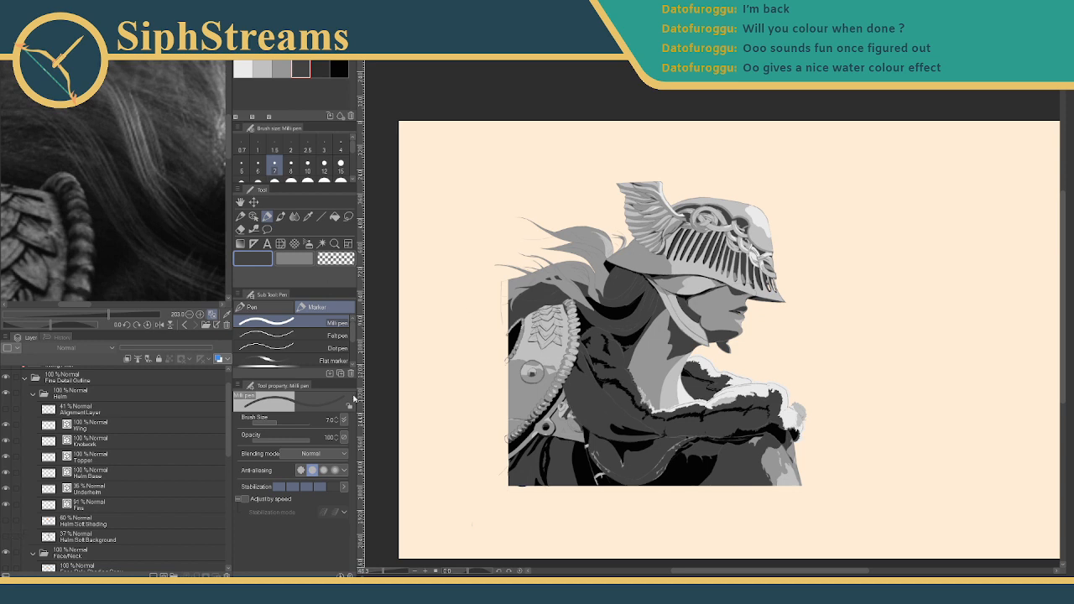
click(34, 397)
click(32, 394)
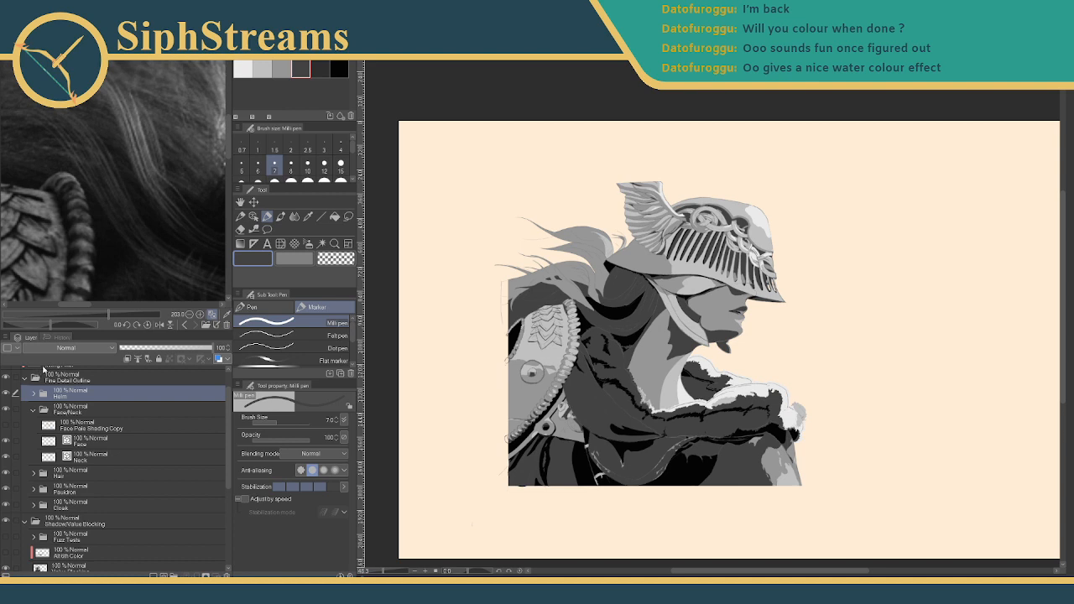
click(25, 379)
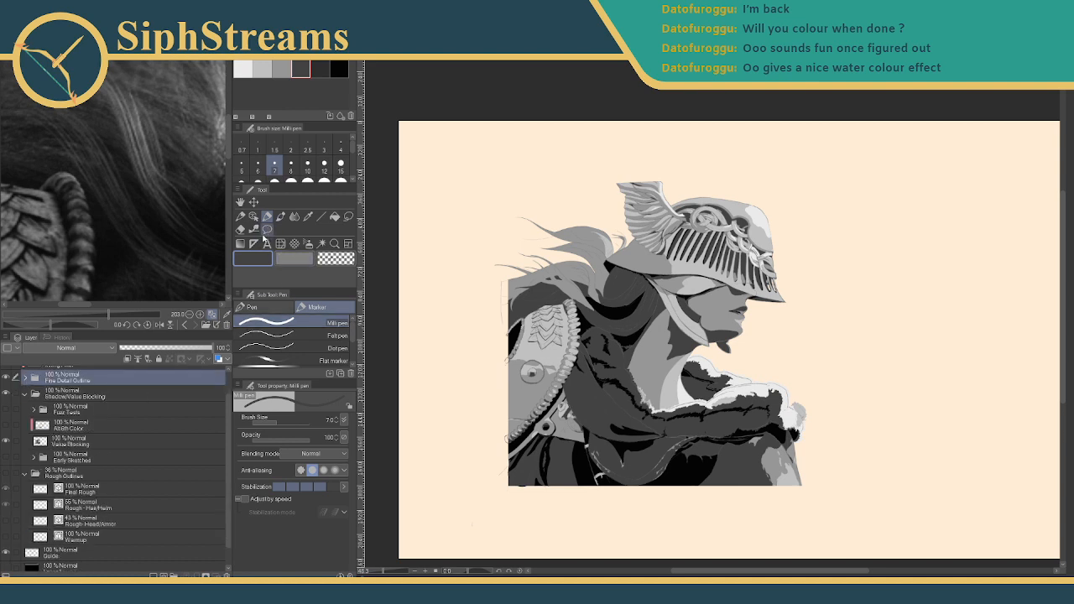
- Select the WinowsXP Screensaver Pen marker and pan to blank canvas beside the figure
click(275, 309)
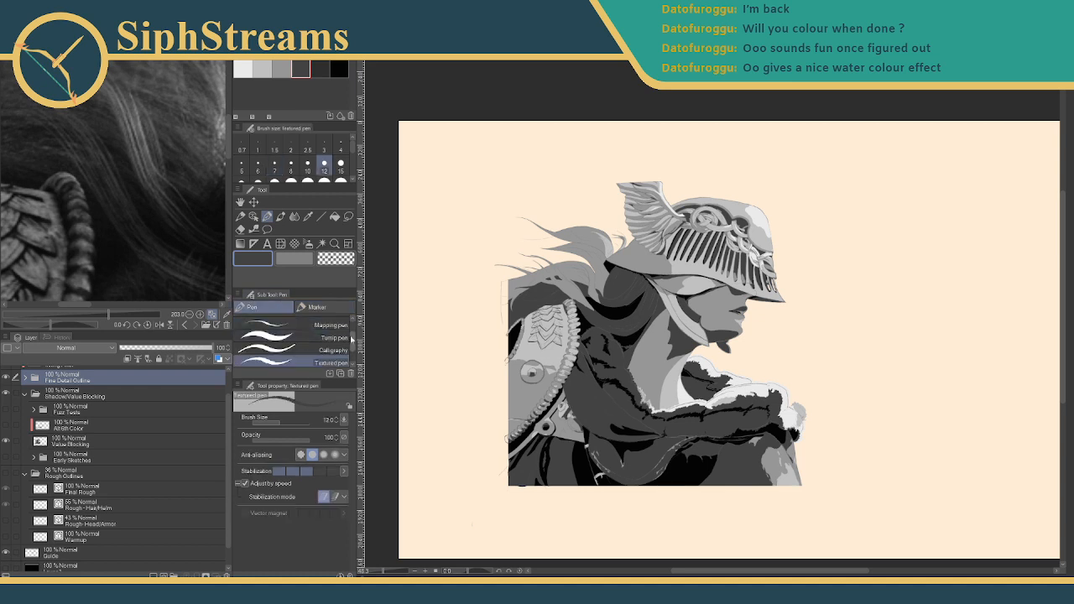
drag(352, 333, 353, 357)
click(316, 307)
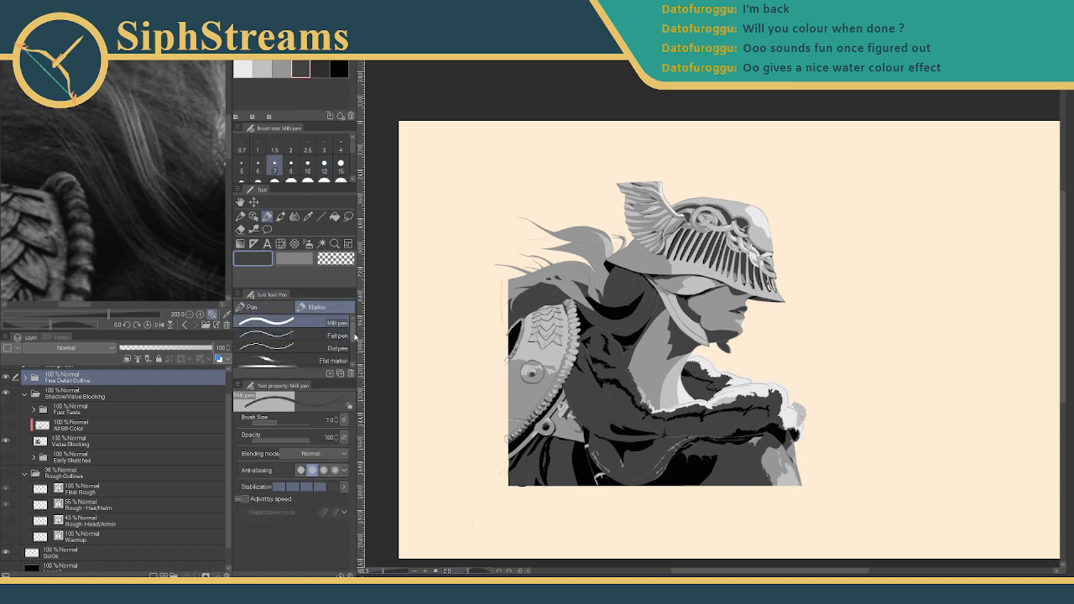
click(315, 330)
drag(782, 250, 468, 259)
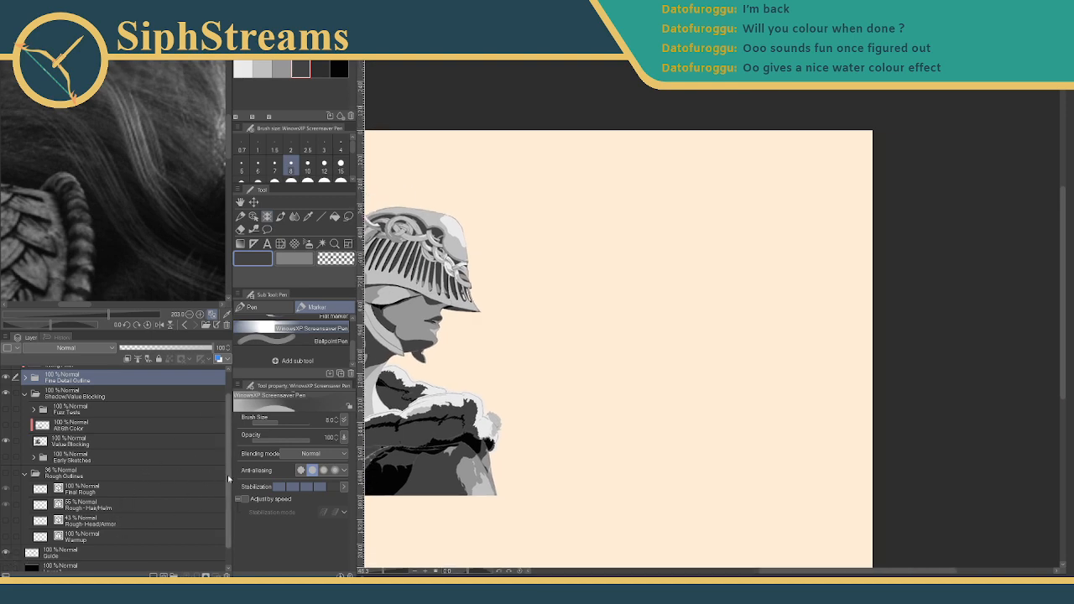
- Hide the Paper layer and add a new raster layer on top
scroll(133, 531, down, 1)
click(6, 564)
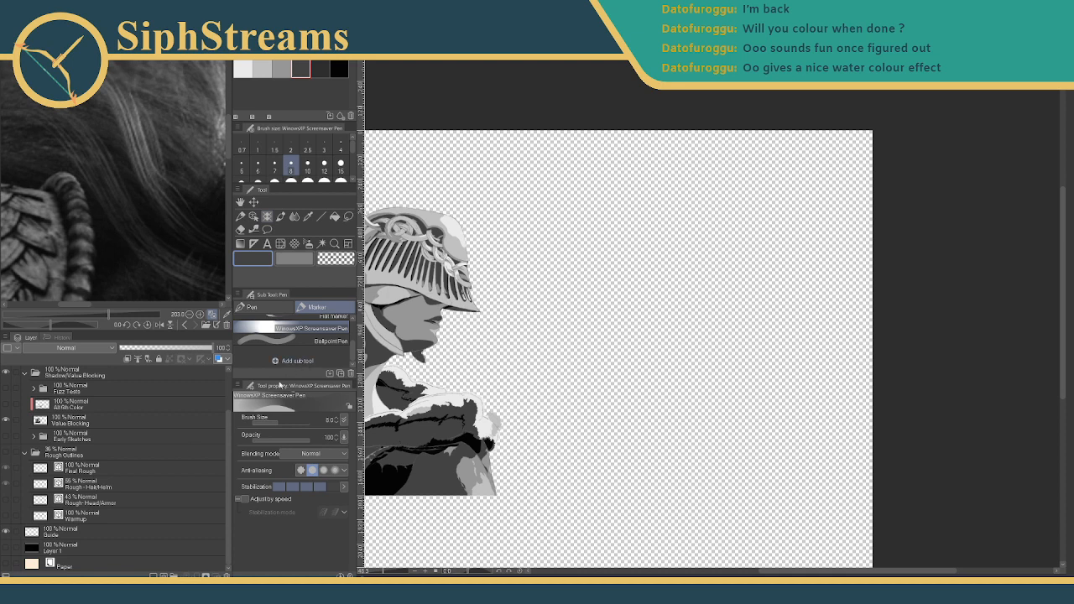
click(153, 575)
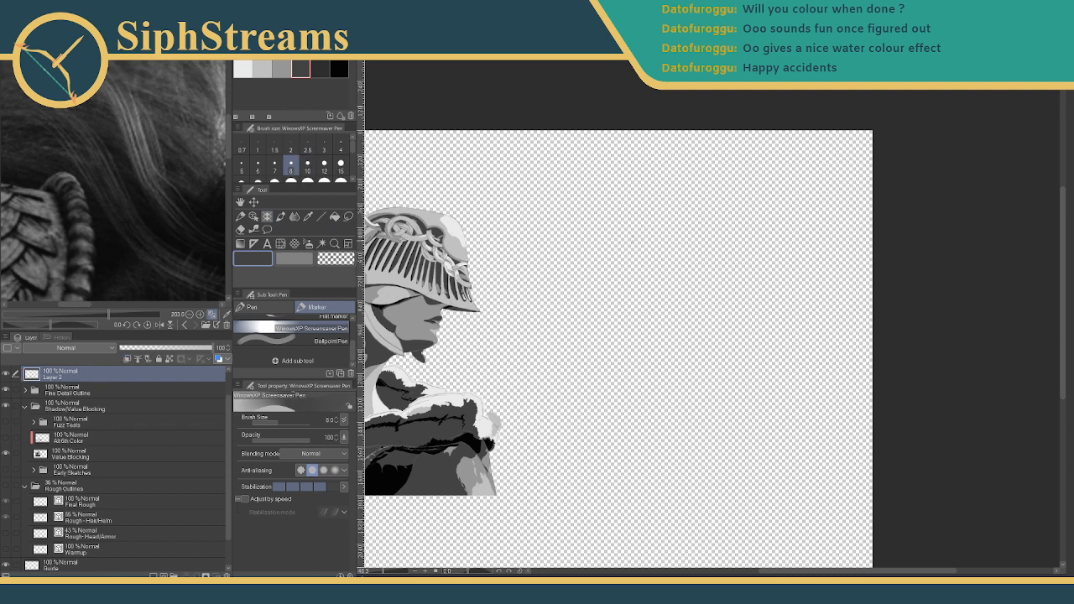
- Set the marker to size 40, paint grey test strokes, then undo them
scroll(302, 164, down, 2)
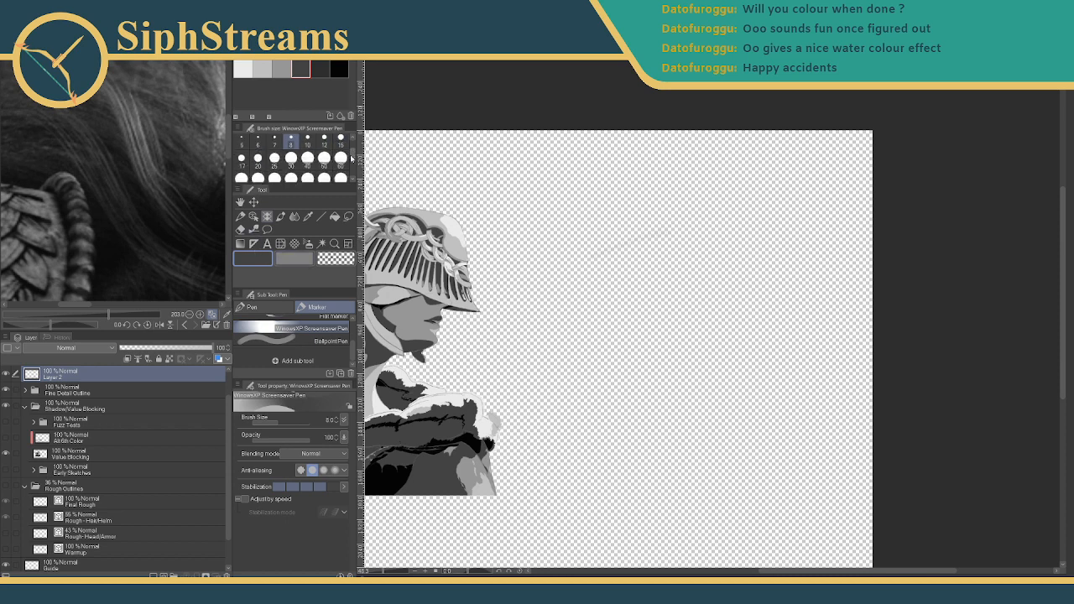
click(308, 161)
drag(603, 285, 686, 252)
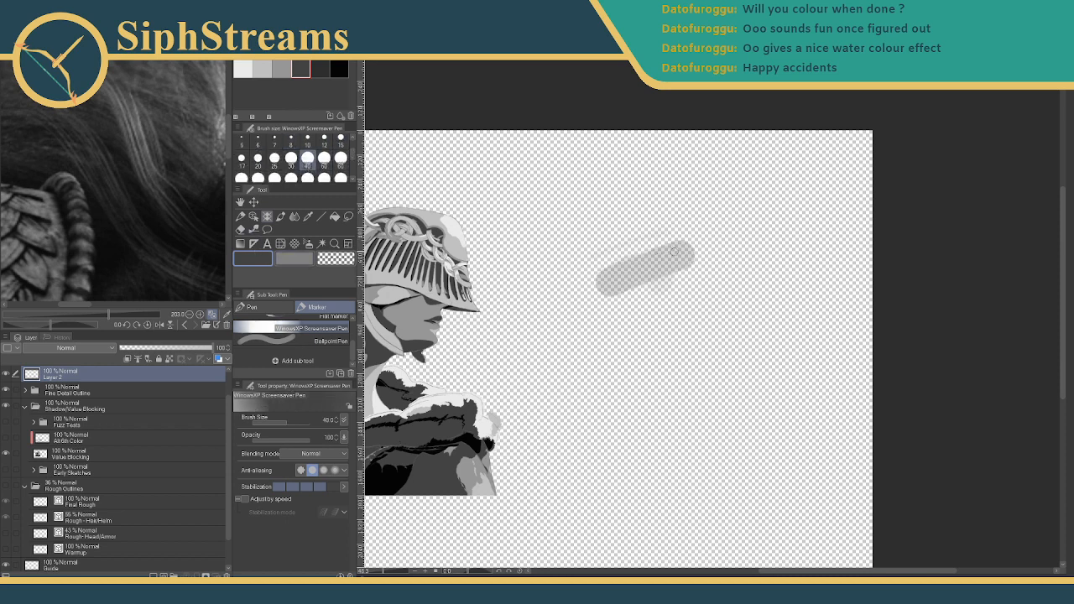
mouse_move(638, 238)
mouse_down()
mouse_move(548, 273)
mouse_move(734, 219)
mouse_move(673, 240)
mouse_move(709, 247)
mouse_move(542, 317)
mouse_move(669, 286)
mouse_move(531, 360)
mouse_move(690, 335)
mouse_move(546, 382)
mouse_move(547, 419)
mouse_move(754, 357)
mouse_move(514, 452)
mouse_move(551, 465)
mouse_move(687, 452)
mouse_move(580, 520)
mouse_up()
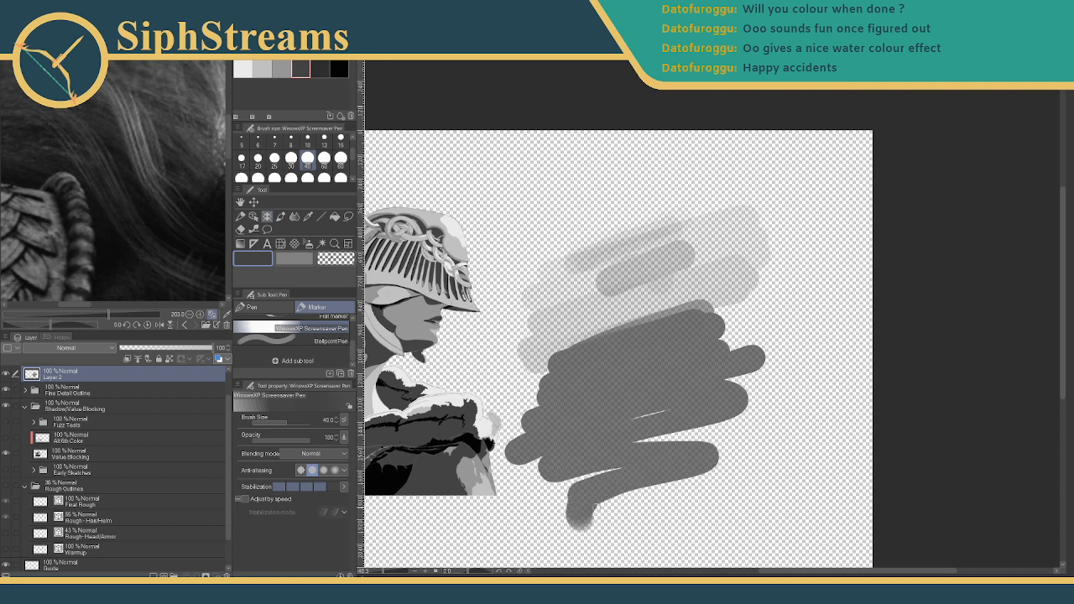
mouse_move(524, 151)
mouse_down()
mouse_move(580, 225)
mouse_move(675, 285)
mouse_move(543, 332)
mouse_move(675, 332)
mouse_move(634, 239)
mouse_move(533, 172)
mouse_move(593, 298)
mouse_move(738, 235)
mouse_move(637, 155)
mouse_move(767, 247)
mouse_up()
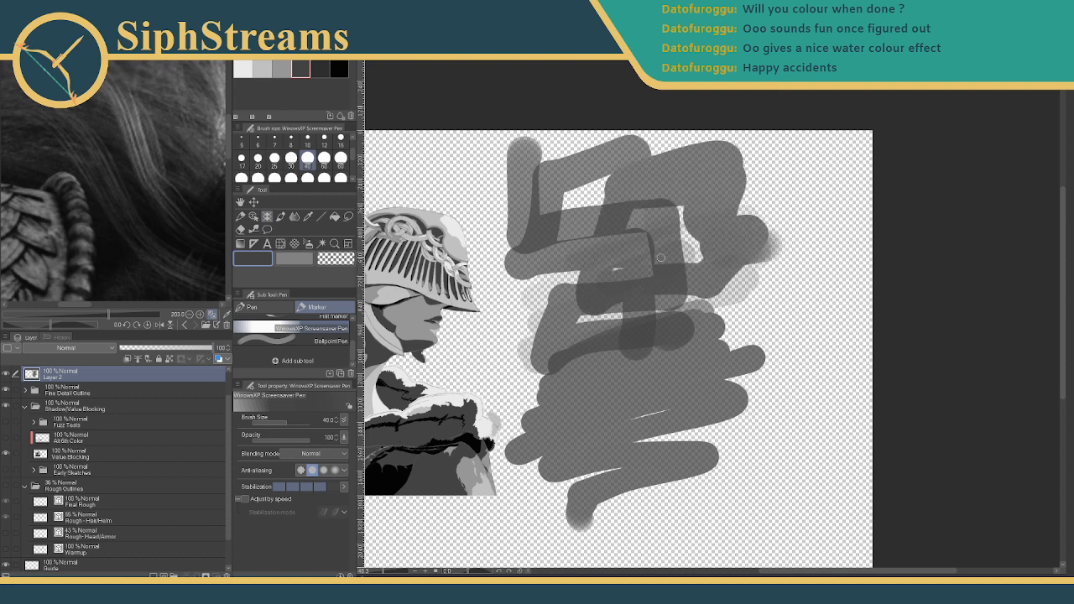
key(ctrl+z)
key(ctrl+z)
key(ctrl+z)
key(ctrl+z)
key(ctrl+z)
key(ctrl+z)
key(ctrl+z)
key(ctrl+z)
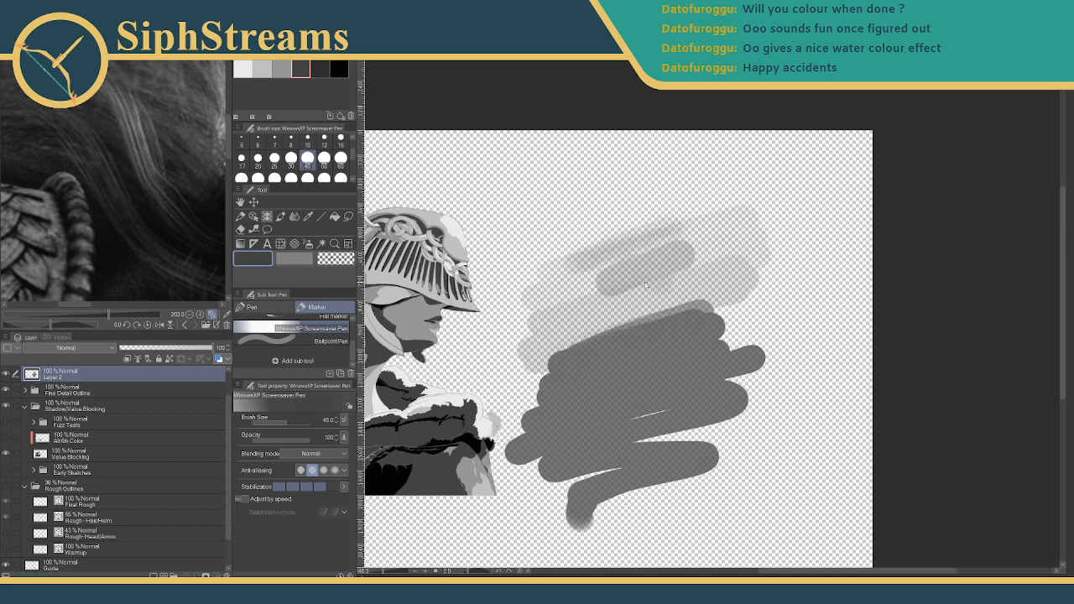
key(ctrl+z)
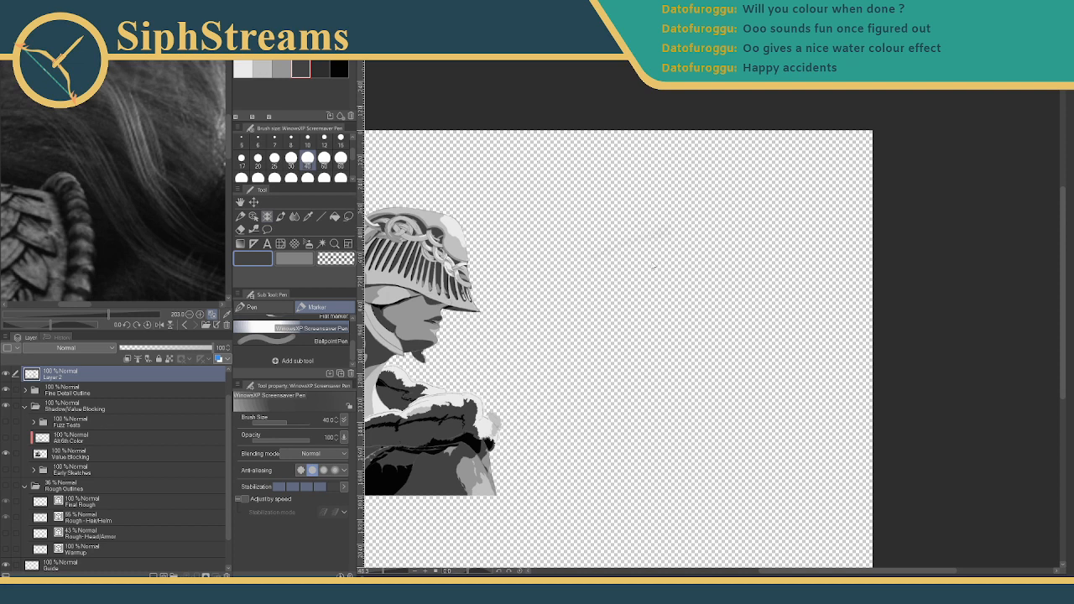
- Sweep long grey and dark-grey test strokes and zig-zags across the canvas
mouse_move(520, 246)
mouse_down()
mouse_move(778, 167)
mouse_move(847, 172)
mouse_up()
mouse_move(524, 289)
mouse_down()
mouse_move(570, 256)
mouse_move(872, 197)
mouse_up()
drag(525, 335, 848, 234)
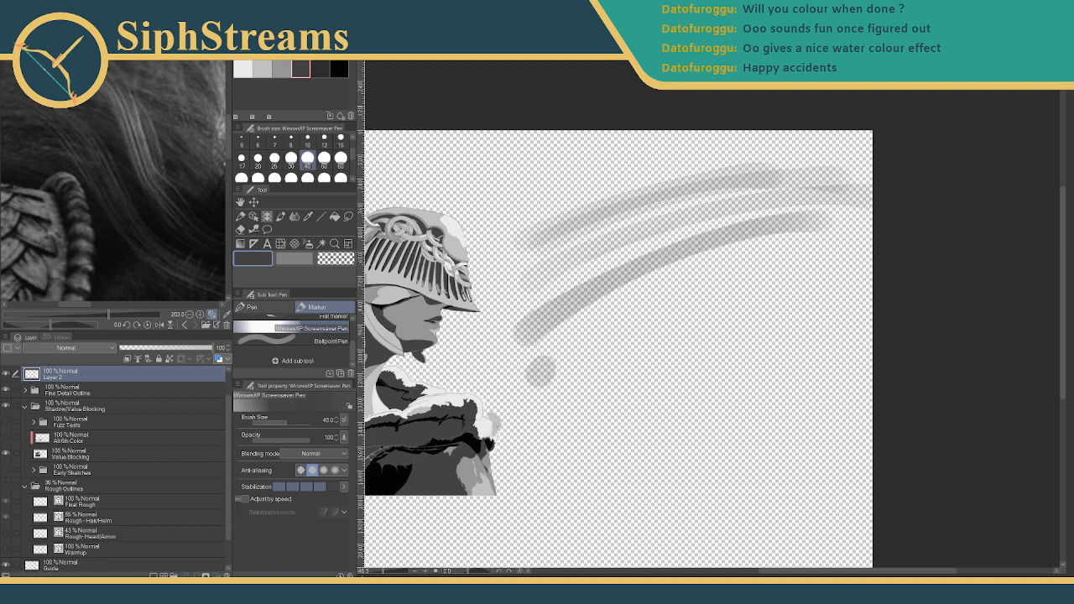
drag(539, 369, 874, 218)
drag(563, 392, 888, 210)
mouse_move(643, 292)
mouse_down()
mouse_move(683, 281)
mouse_move(772, 309)
mouse_move(792, 336)
mouse_up()
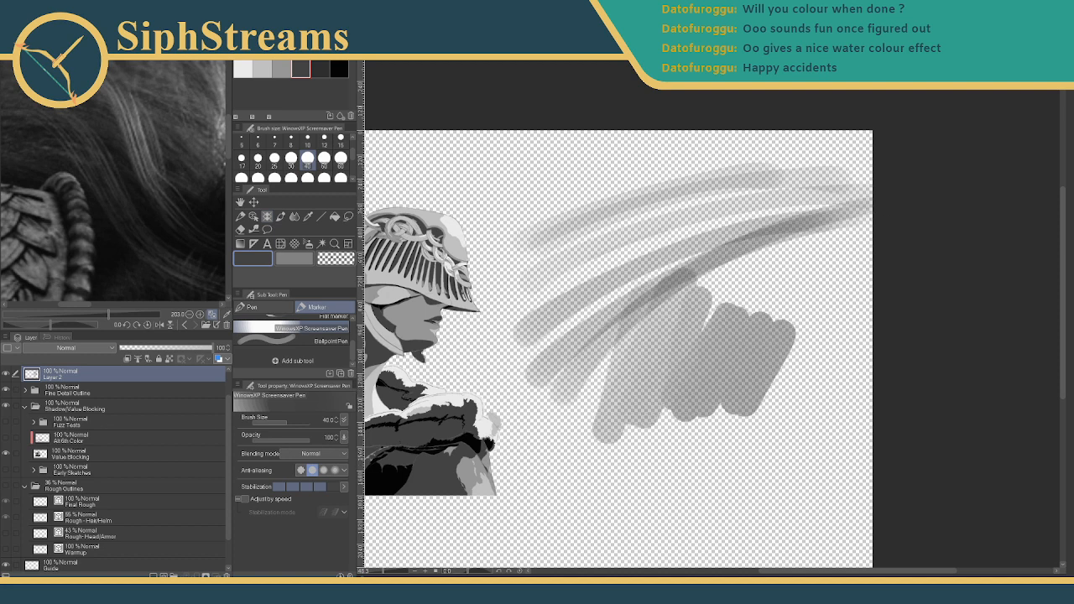
mouse_move(562, 466)
mouse_down()
mouse_move(659, 466)
mouse_move(683, 502)
mouse_move(702, 461)
mouse_move(724, 517)
mouse_move(762, 512)
mouse_move(812, 478)
mouse_up()
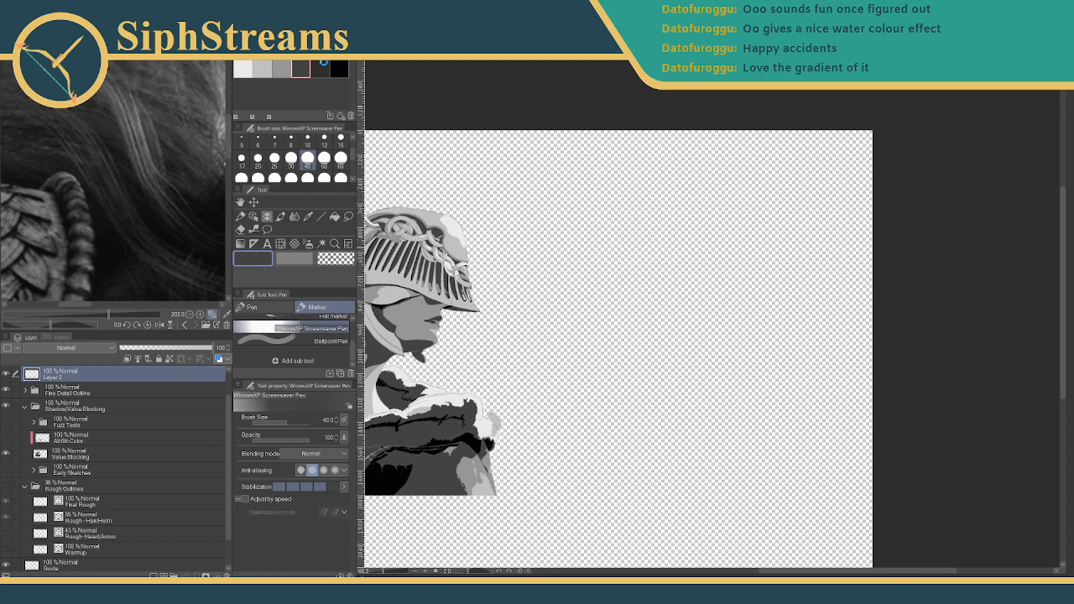
- Switch to black, paint a grey-to-black test gradient, then delete it from the layer
click(339, 69)
mouse_move(587, 287)
mouse_down()
mouse_move(611, 269)
mouse_move(553, 303)
mouse_move(683, 271)
mouse_move(692, 300)
mouse_move(709, 308)
mouse_move(552, 378)
mouse_move(698, 328)
mouse_move(558, 393)
mouse_move(579, 396)
mouse_move(574, 406)
mouse_move(719, 363)
mouse_move(596, 430)
mouse_move(742, 384)
mouse_move(570, 455)
mouse_move(575, 472)
mouse_move(622, 515)
mouse_move(663, 511)
mouse_move(682, 528)
mouse_move(746, 522)
mouse_move(734, 536)
mouse_move(770, 567)
mouse_up()
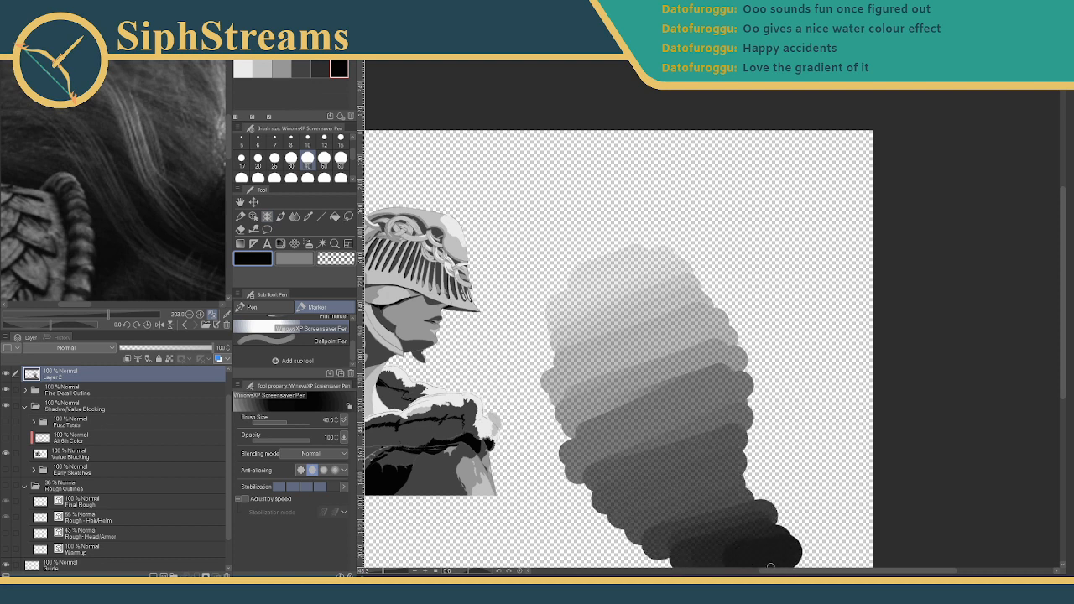
drag(676, 325, 671, 282)
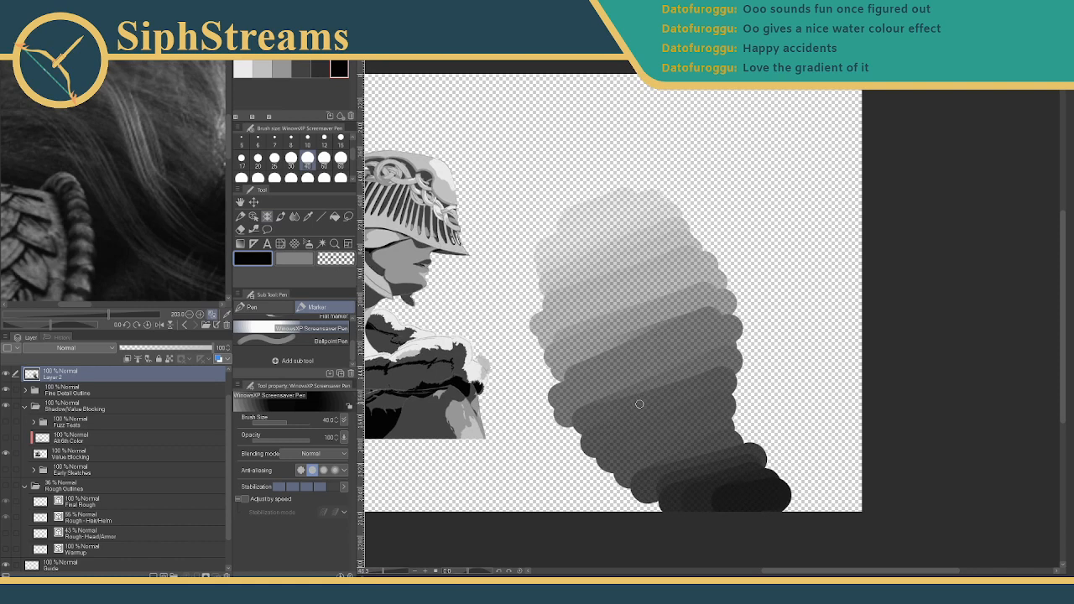
key(Delete)
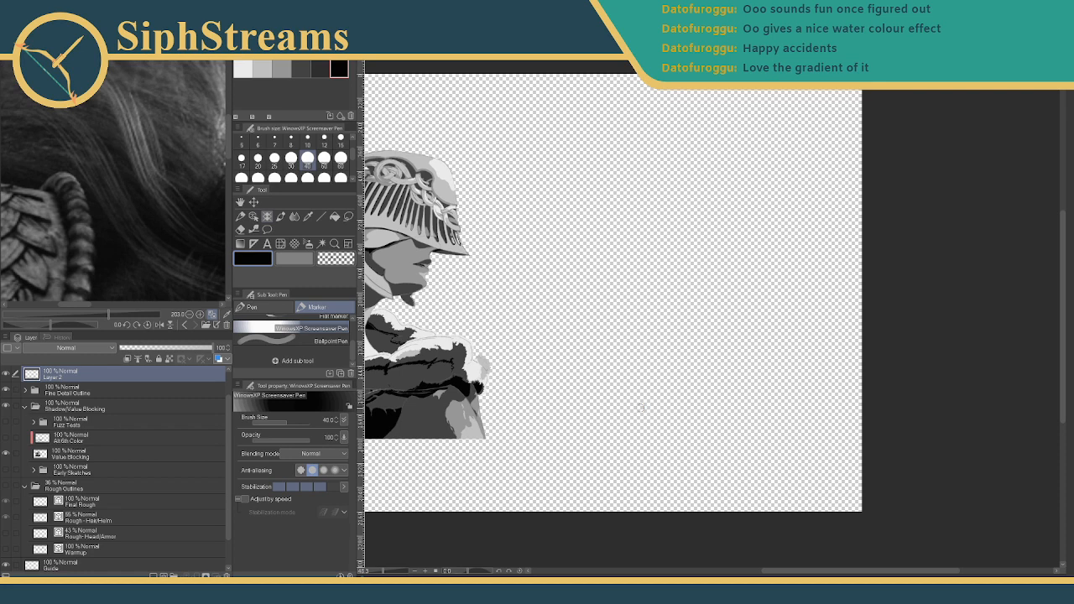
drag(544, 347, 732, 388)
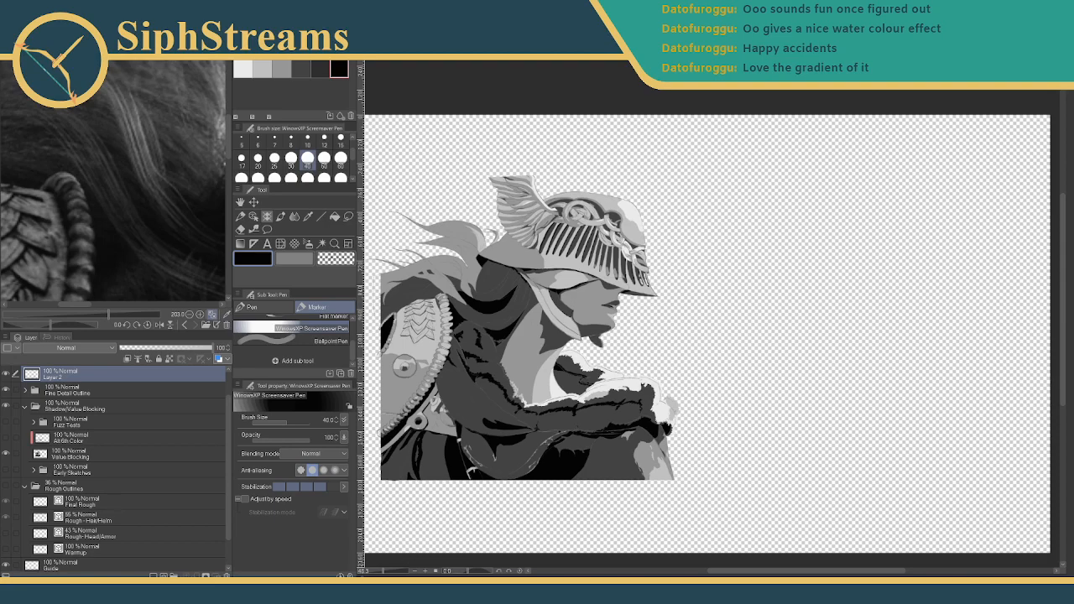
- Zoom to about 133–163% and pan onto the hair strands beneath the helmet
drag(383, 572, 391, 572)
drag(403, 477, 844, 258)
drag(476, 357, 637, 392)
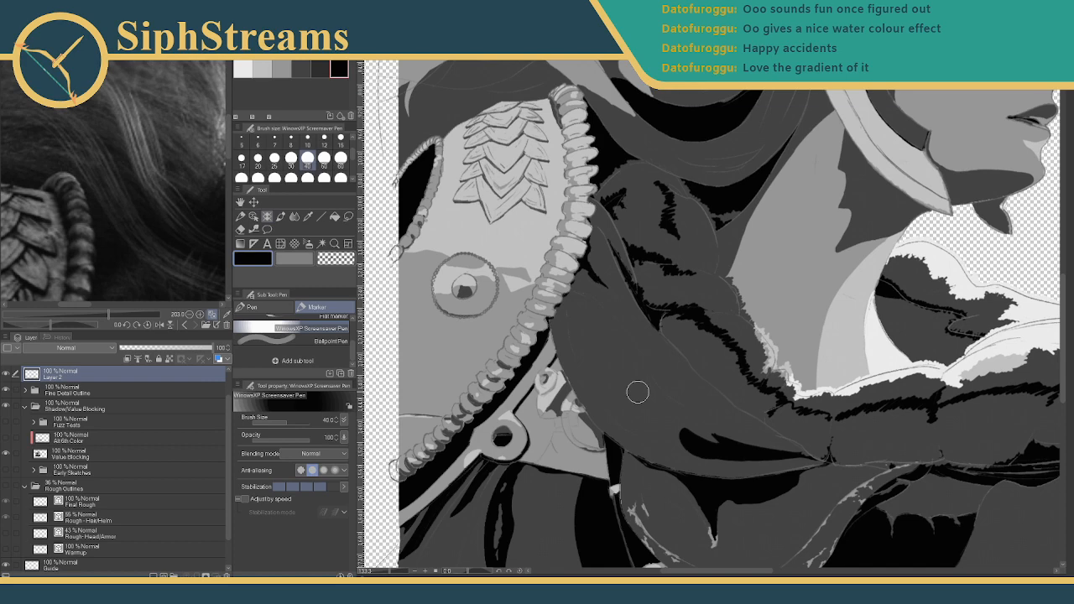
mouse_move(549, 281)
mouse_down()
mouse_move(578, 263)
mouse_move(581, 349)
mouse_up()
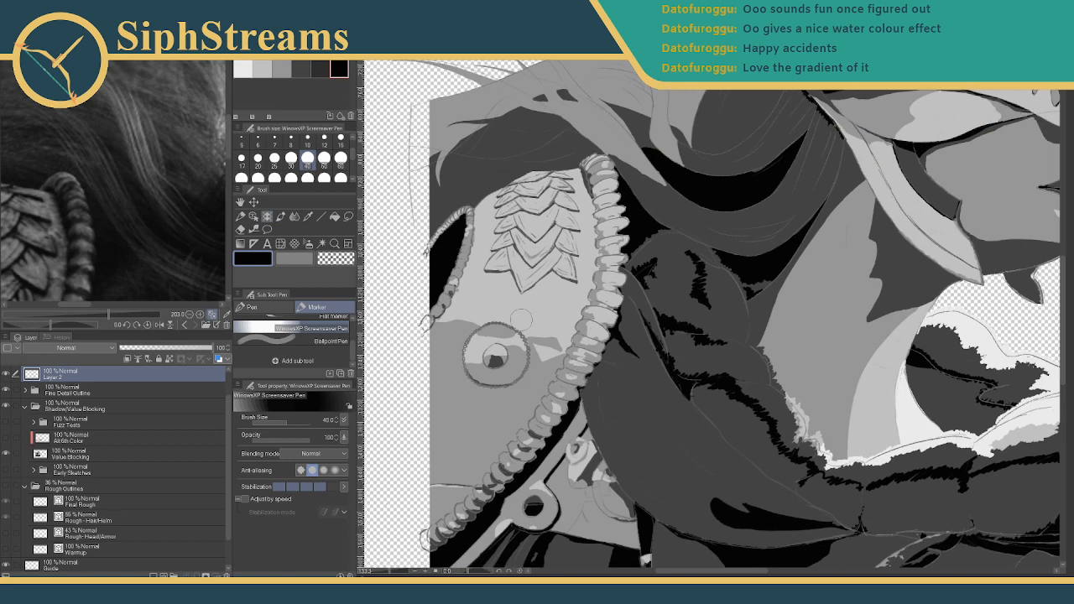
drag(520, 319, 522, 439)
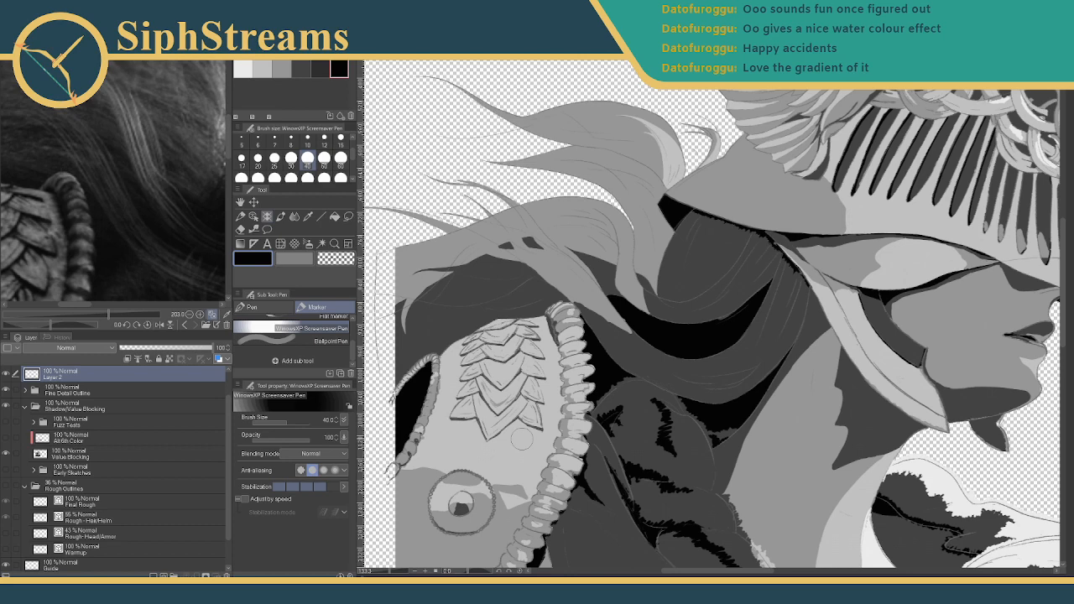
mouse_move(555, 264)
mouse_down()
mouse_move(592, 230)
mouse_move(571, 323)
mouse_up()
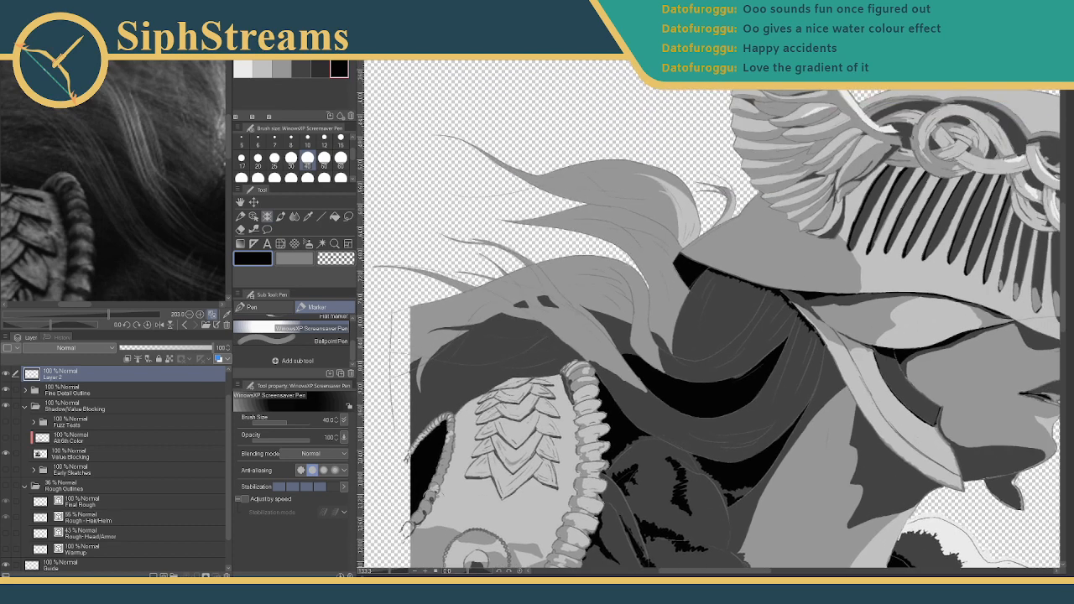
drag(391, 576, 397, 576)
drag(416, 470, 527, 440)
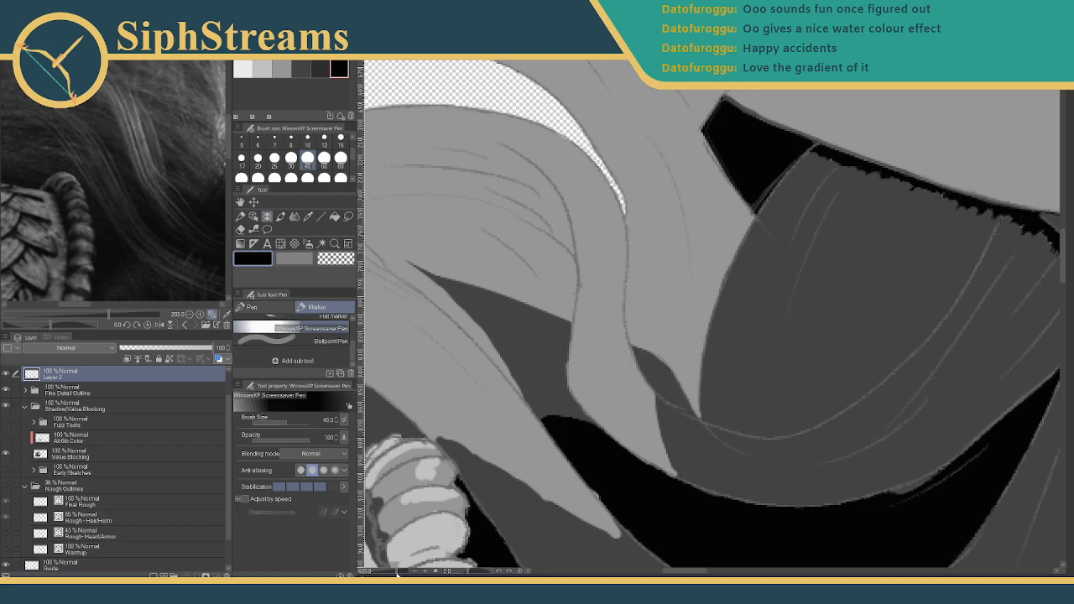
drag(396, 576, 397, 575)
- Pick the light grey swatch and select the Milli pen marker at size 7
drag(486, 417, 512, 340)
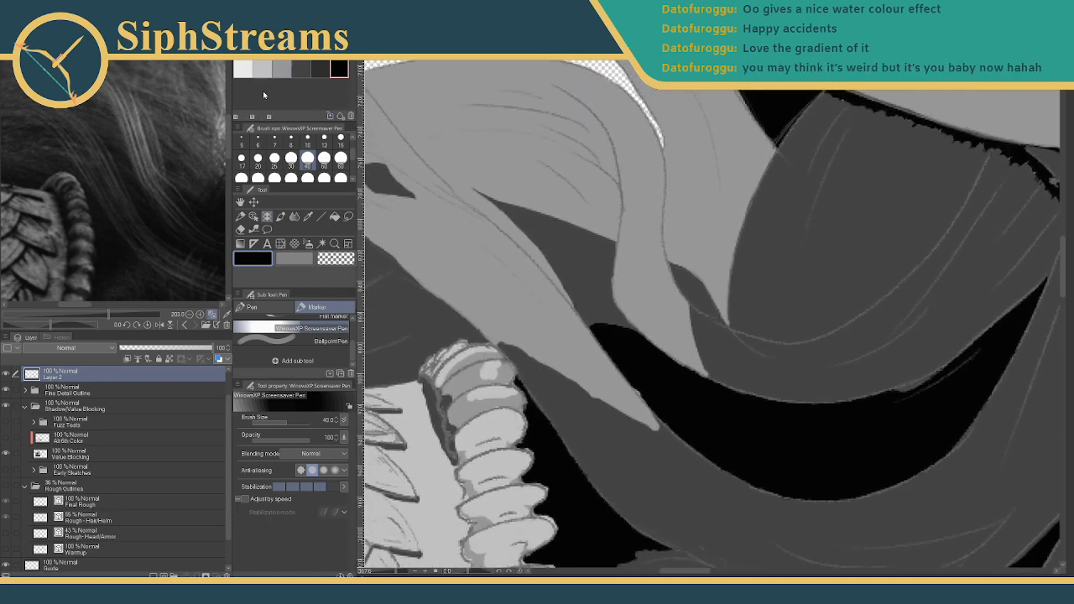
click(286, 68)
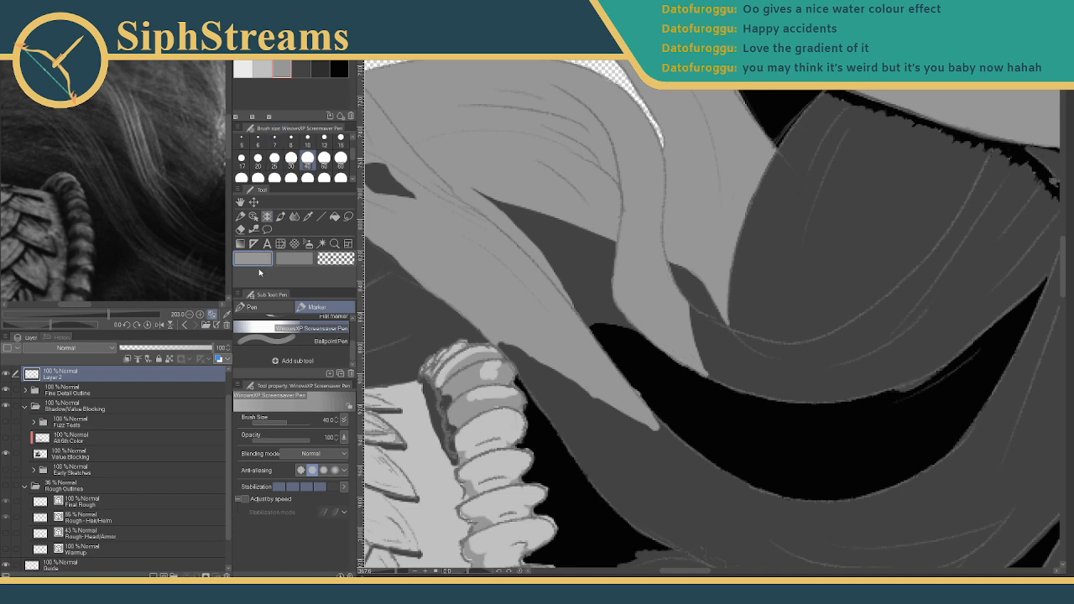
scroll(353, 331, up, 3)
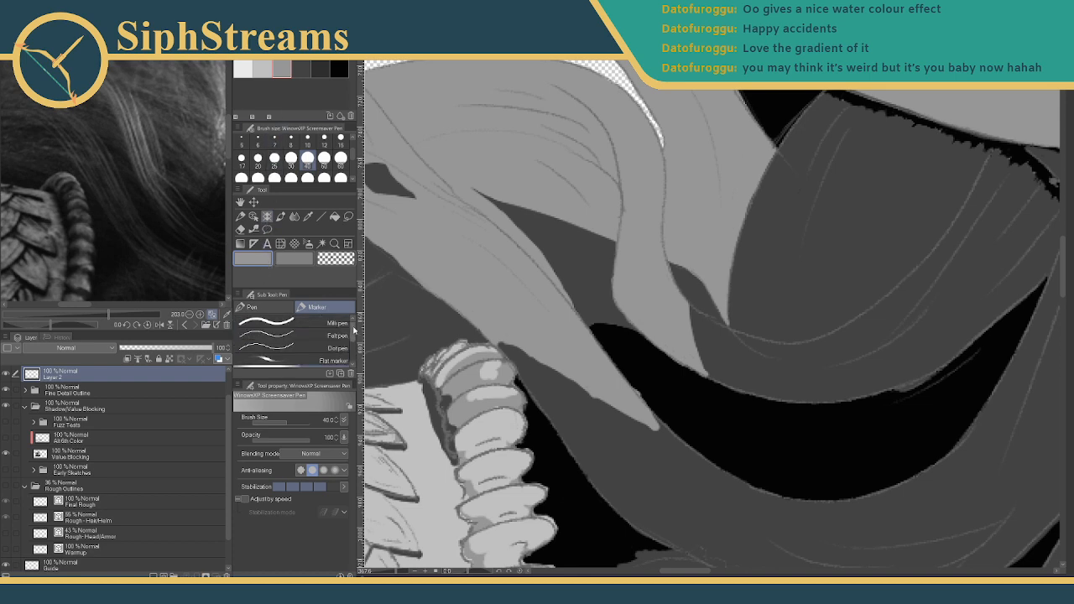
click(323, 323)
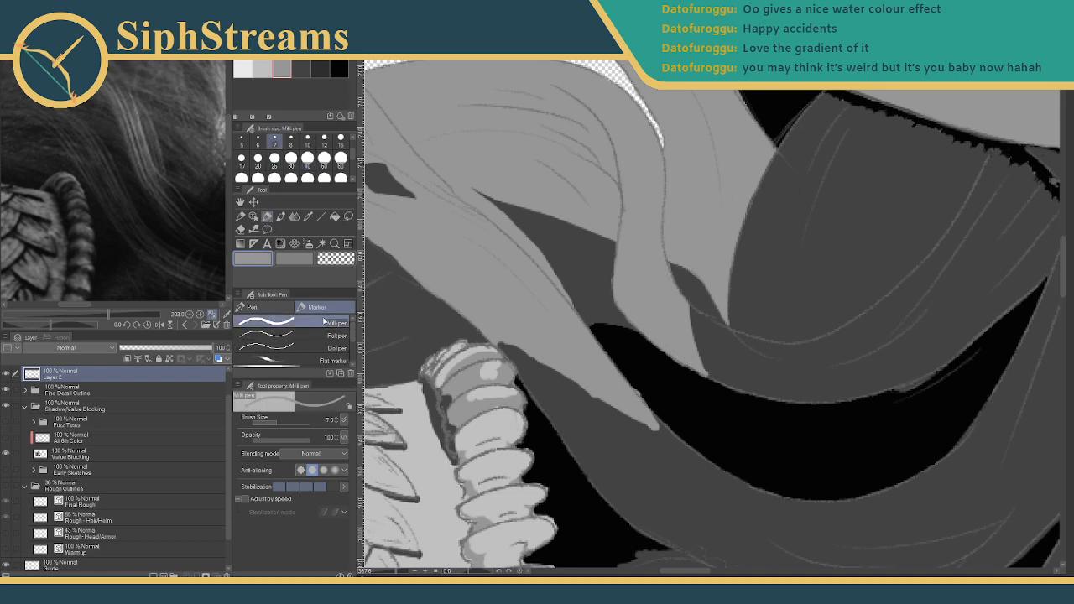
click(263, 309)
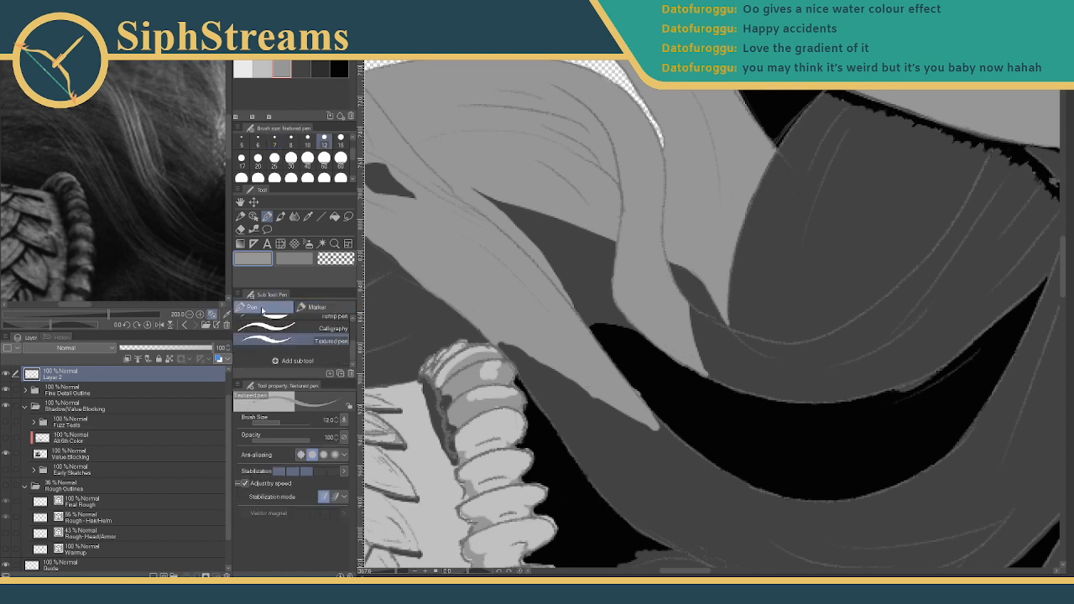
click(311, 307)
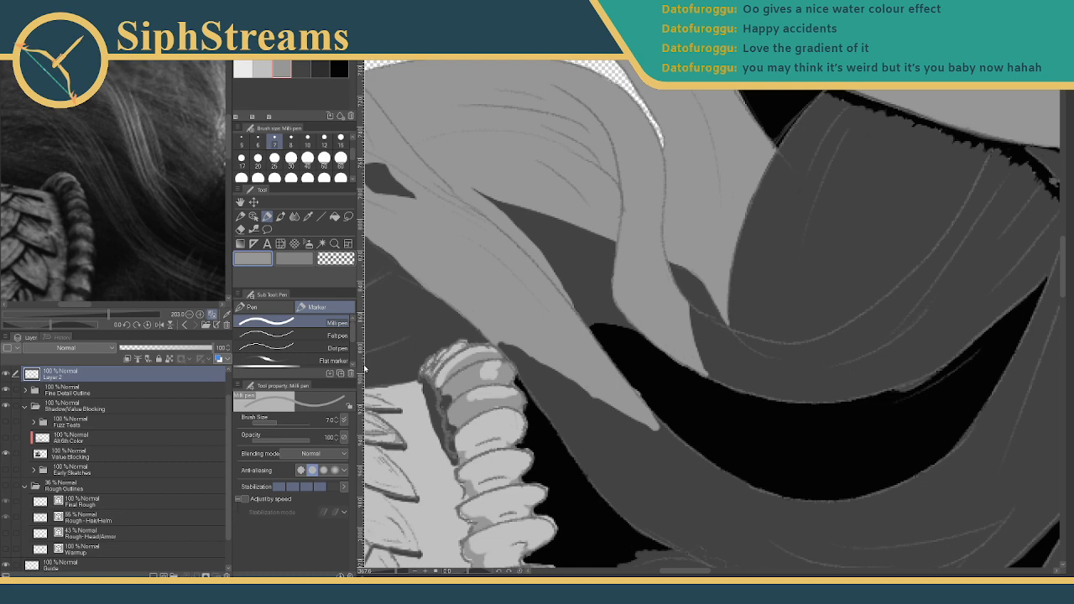
- Zoom in on the hair tip and extend it down-right in grey
drag(579, 371, 576, 367)
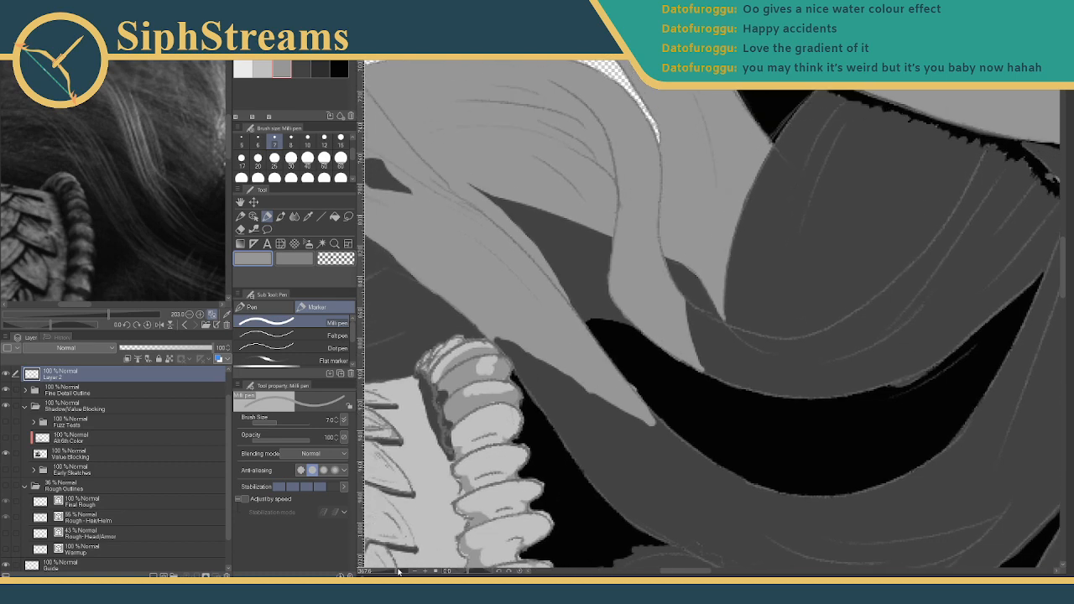
drag(399, 571, 403, 572)
drag(507, 413, 417, 175)
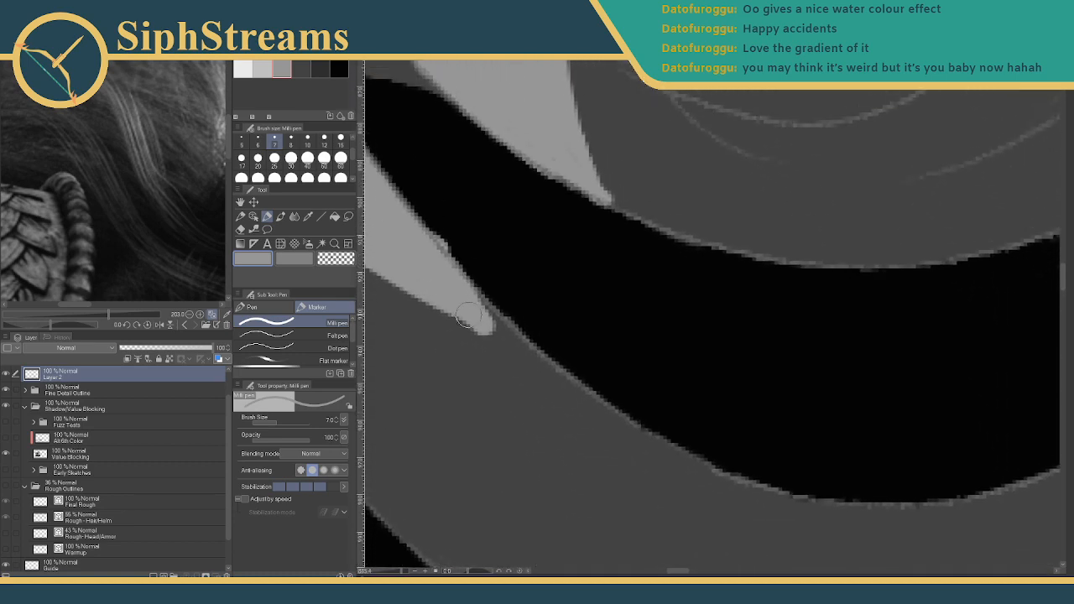
drag(464, 300, 533, 382)
drag(481, 325, 548, 393)
mouse_move(527, 326)
mouse_down()
mouse_move(693, 321)
mouse_move(577, 349)
mouse_up()
- Thicken the hair tip's lower edge, fill the notch beneath it, and join it to its end
drag(421, 266, 557, 356)
mouse_move(495, 322)
mouse_down()
mouse_move(553, 345)
mouse_move(596, 386)
mouse_up()
drag(545, 340, 602, 392)
drag(520, 341, 625, 408)
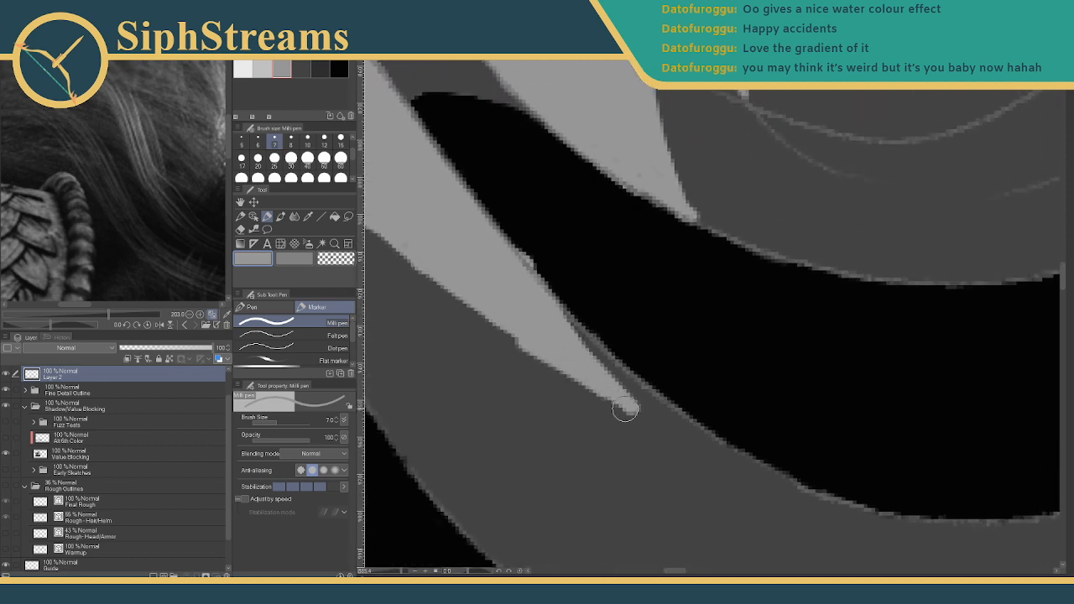
mouse_move(529, 326)
mouse_down()
mouse_move(681, 401)
mouse_move(733, 444)
mouse_up()
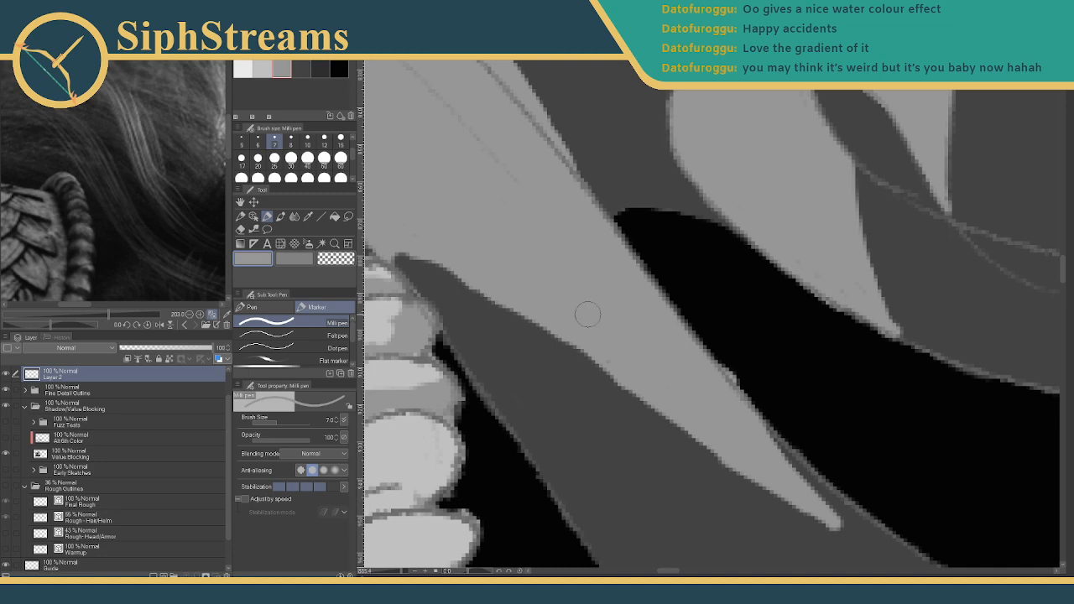
drag(644, 285, 489, 186)
- Dismiss the colour set editor, delete Layer 2 with its stray stroke, and select Value Blocking
click(345, 56)
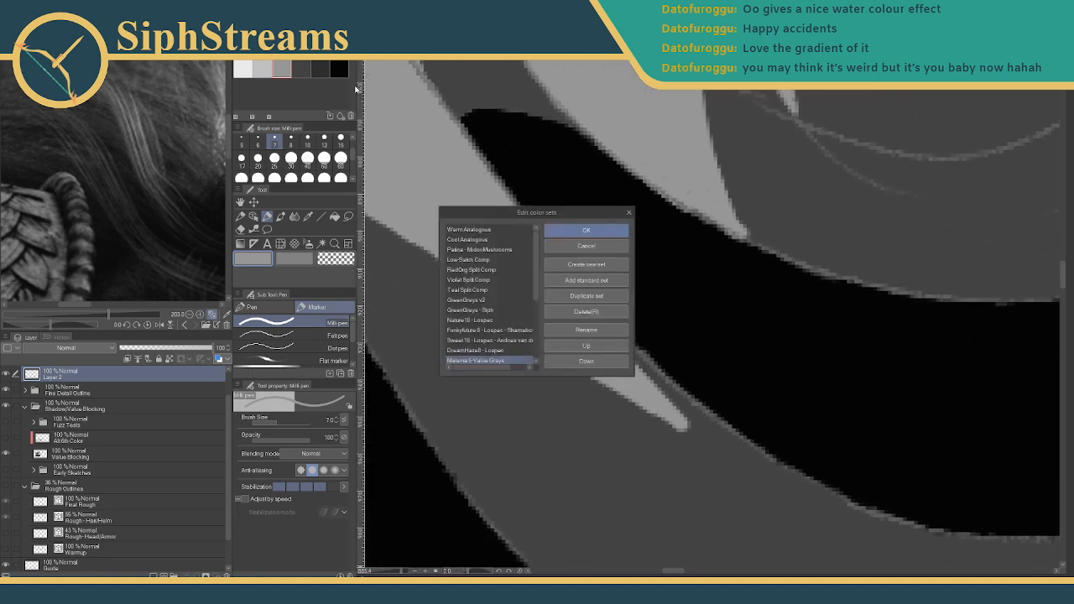
click(575, 248)
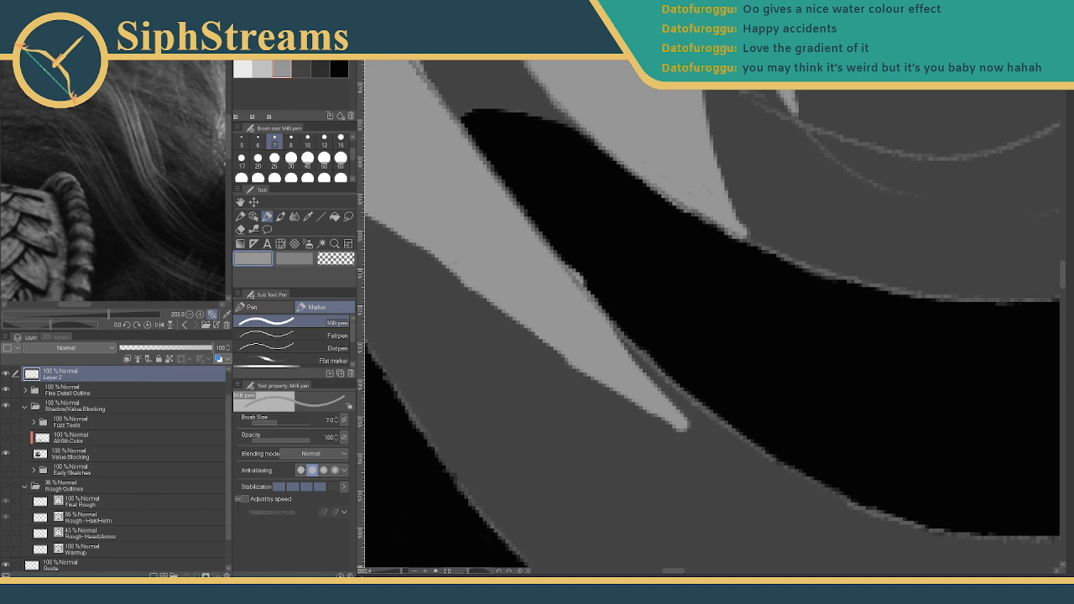
click(226, 576)
click(543, 220)
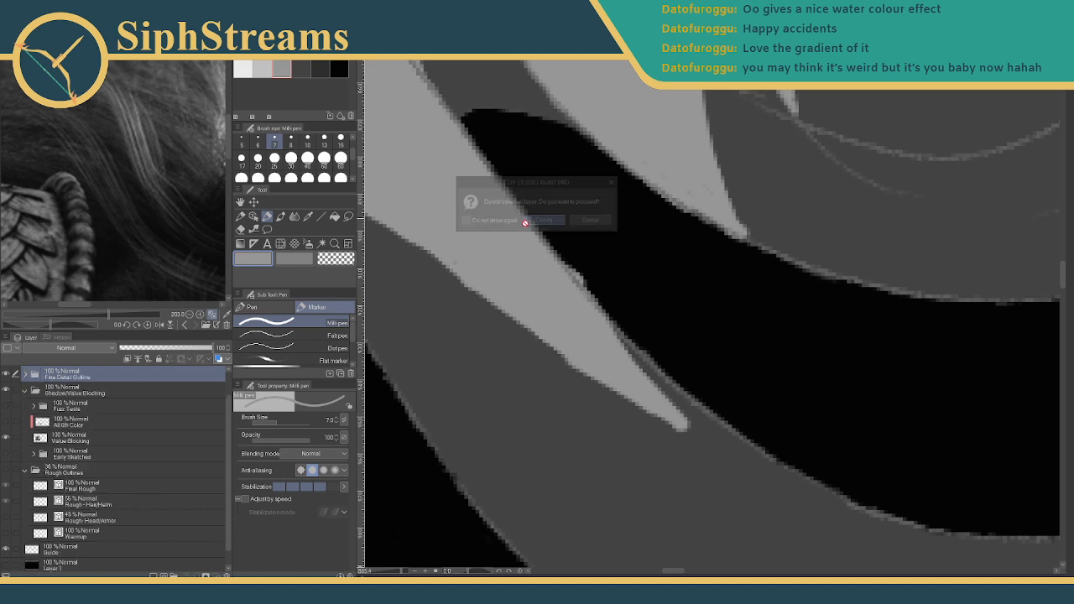
scroll(221, 451, down, 1)
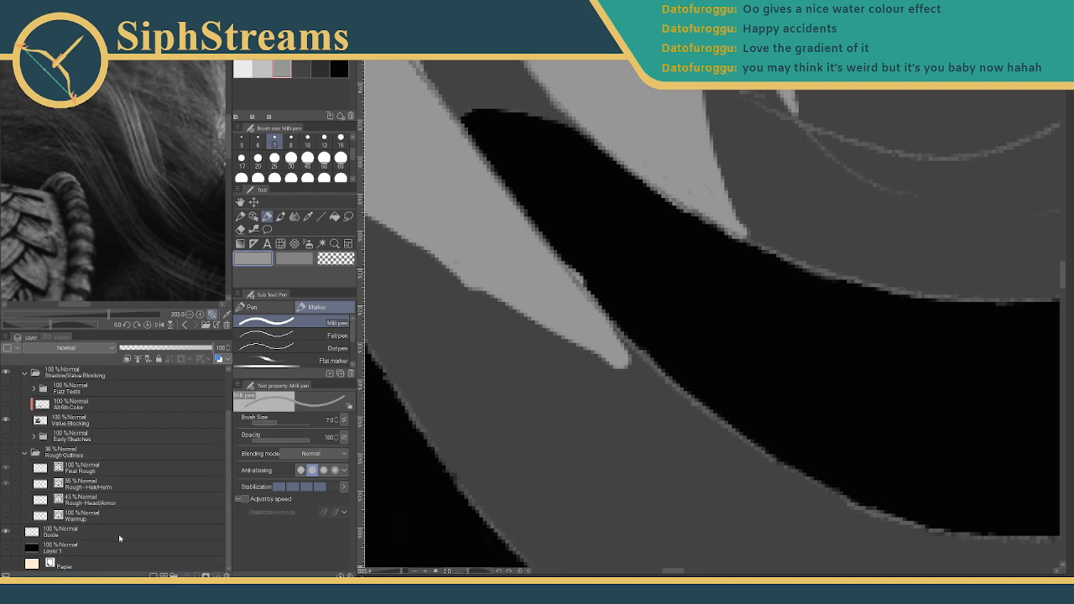
click(69, 424)
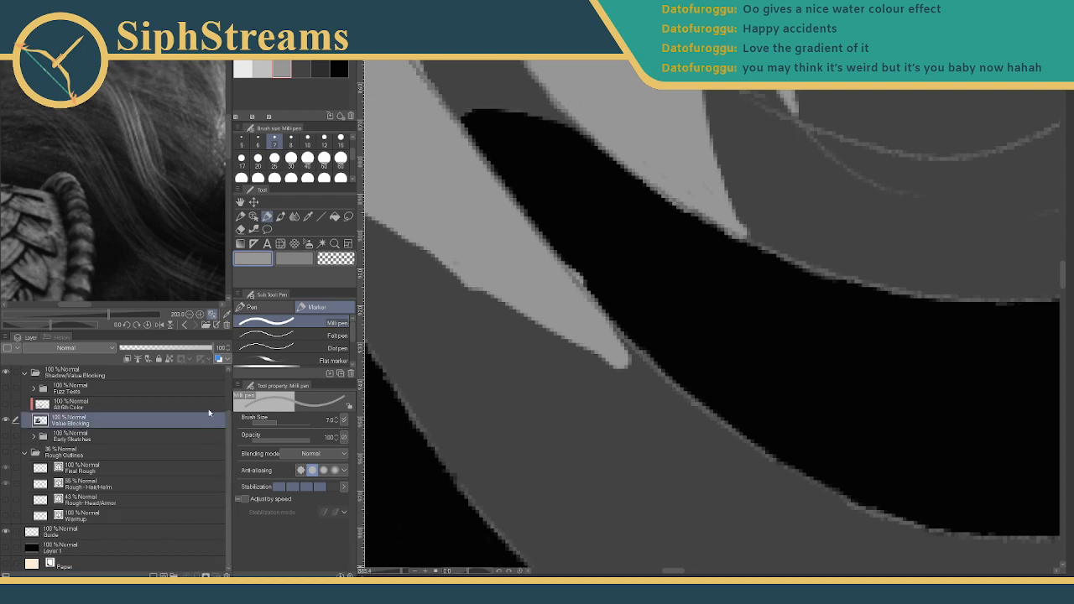
- Extend the light-grey strand tip, undo the overshoot, and fill the dark sliver inside it
mouse_move(559, 317)
mouse_down()
mouse_move(499, 337)
mouse_move(500, 284)
mouse_move(558, 374)
mouse_up()
drag(505, 290, 561, 377)
mouse_move(527, 316)
mouse_down()
mouse_move(528, 305)
mouse_move(612, 331)
mouse_up()
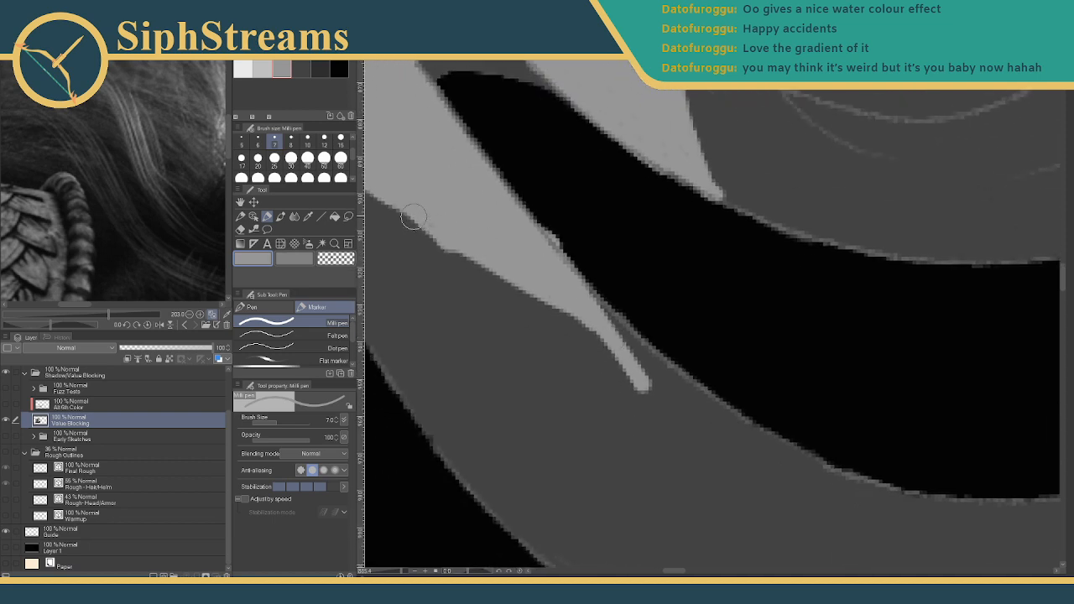
mouse_move(411, 216)
mouse_down()
mouse_move(557, 332)
mouse_move(521, 316)
mouse_move(654, 401)
mouse_move(629, 386)
mouse_move(650, 409)
mouse_move(617, 408)
mouse_move(634, 405)
mouse_move(641, 383)
mouse_move(669, 432)
mouse_up()
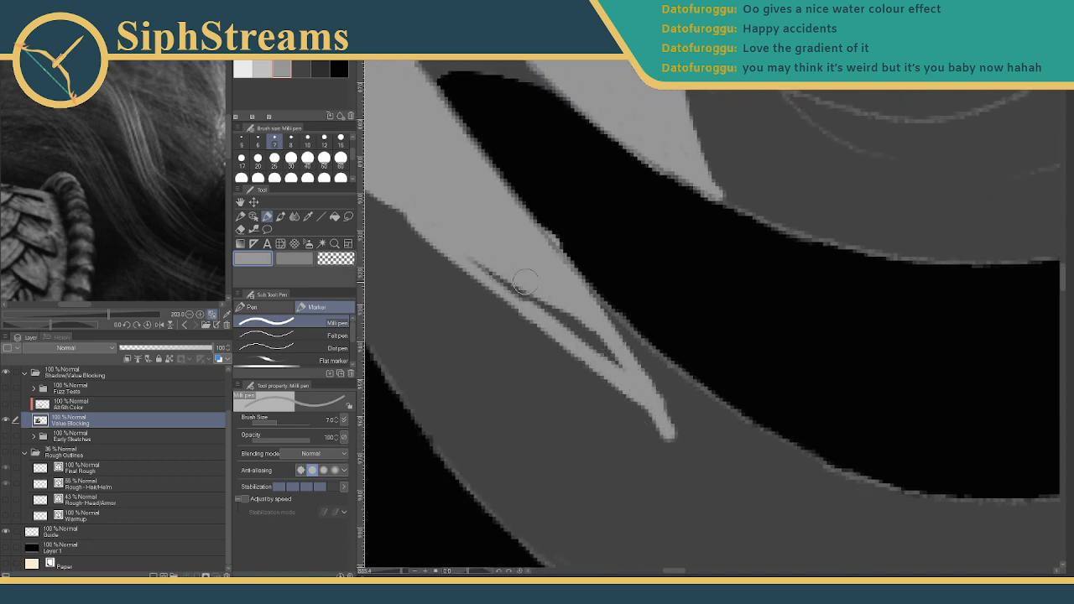
key(ctrl+z)
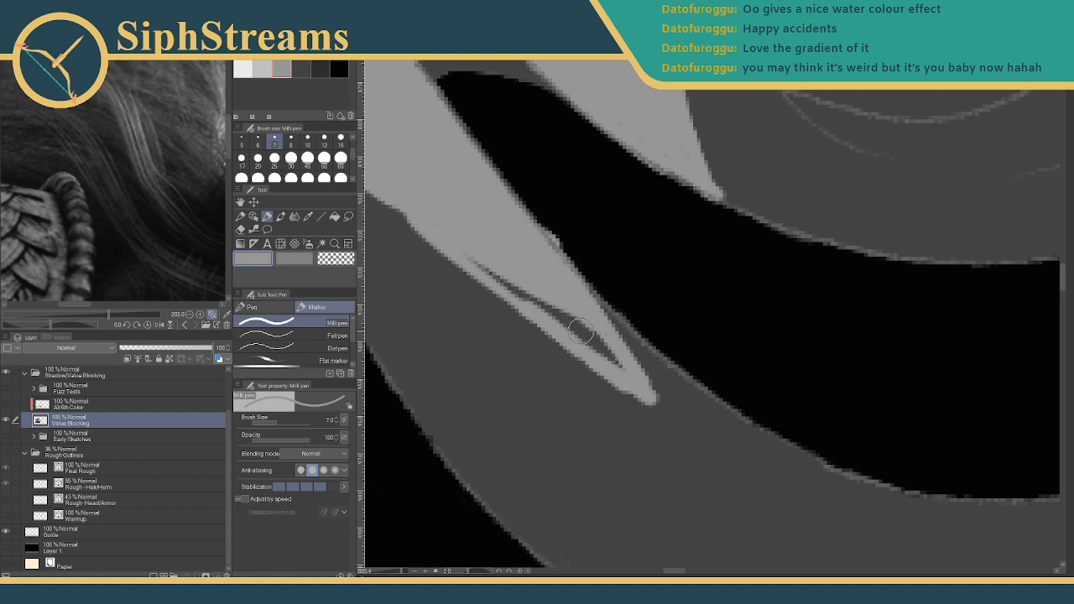
mouse_move(539, 295)
mouse_down()
mouse_move(490, 266)
mouse_move(566, 328)
mouse_move(556, 307)
mouse_move(639, 378)
mouse_up()
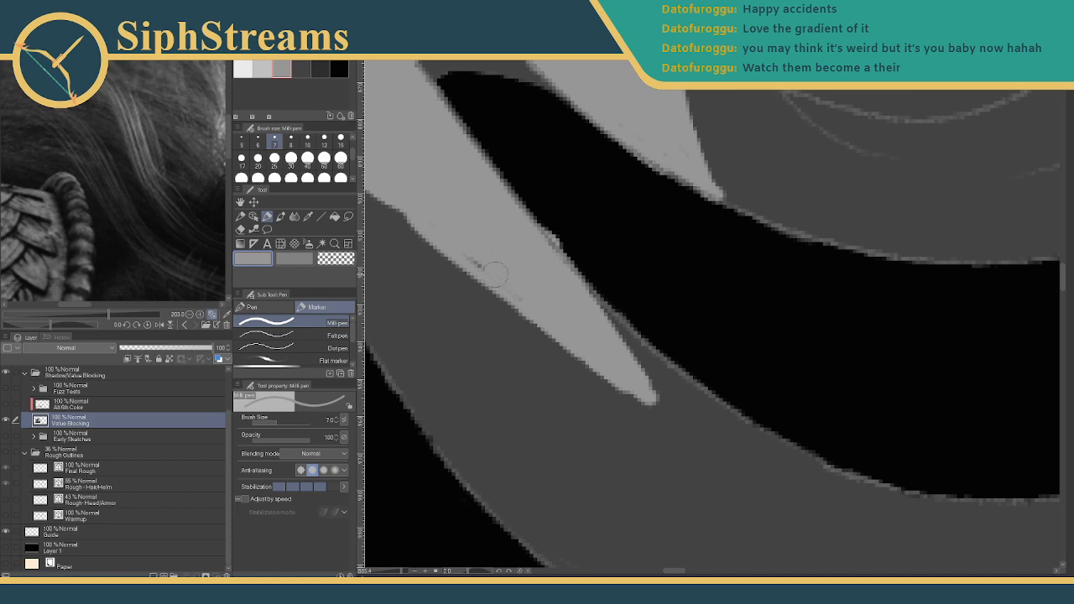
mouse_move(474, 255)
mouse_down()
mouse_move(664, 417)
mouse_move(681, 467)
mouse_up()
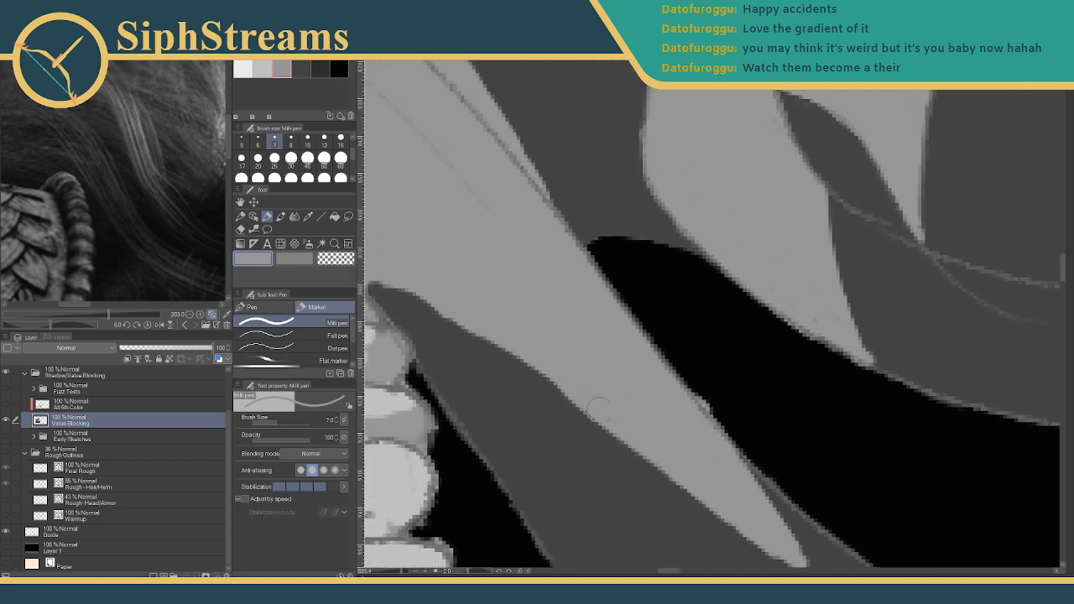
- Trim the light strand's lower edge and fill its edge gap with dark grey
drag(457, 276, 570, 340)
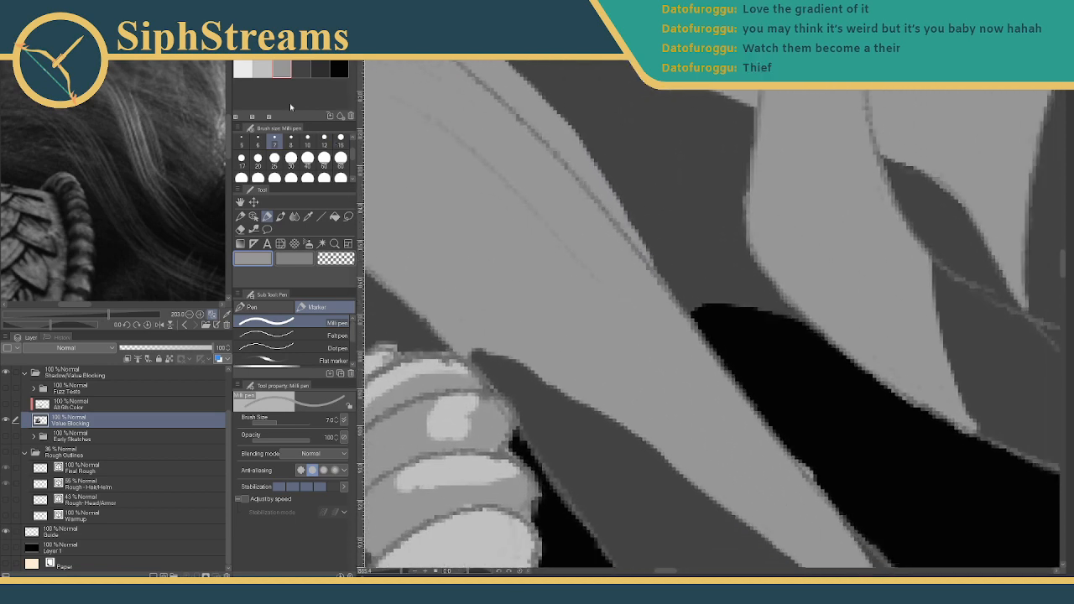
click(301, 69)
drag(426, 305, 474, 359)
mouse_move(437, 313)
mouse_down()
mouse_move(594, 413)
mouse_move(520, 302)
mouse_move(695, 434)
mouse_up()
drag(602, 358, 743, 466)
drag(646, 386, 798, 510)
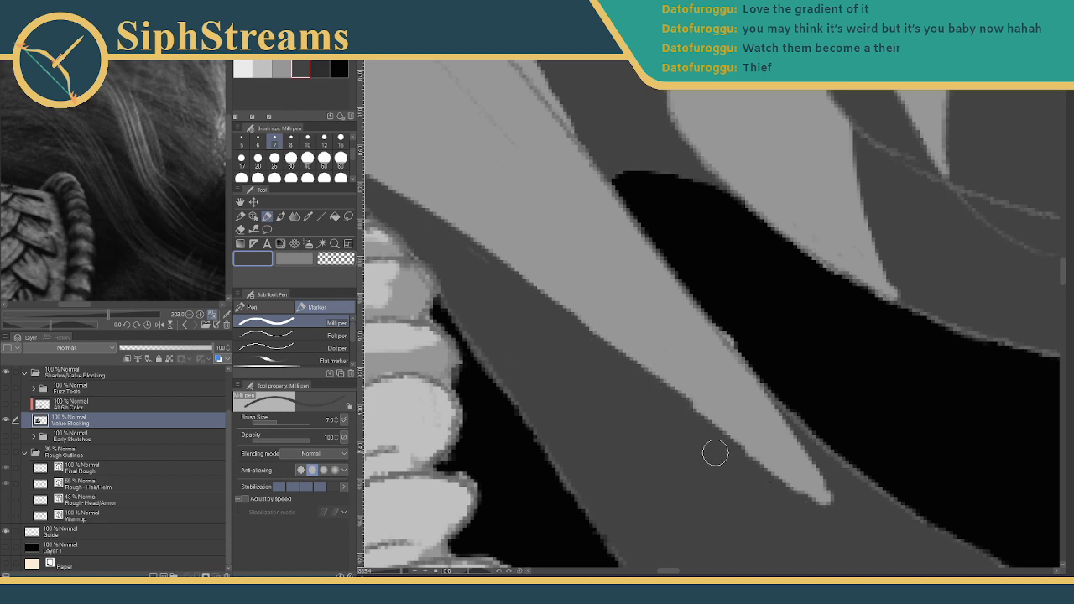
drag(675, 407, 831, 537)
- At brush size 5, trim the strand's right edge into a slim concave point
mouse_move(734, 447)
mouse_down()
mouse_move(572, 301)
mouse_move(604, 335)
mouse_up()
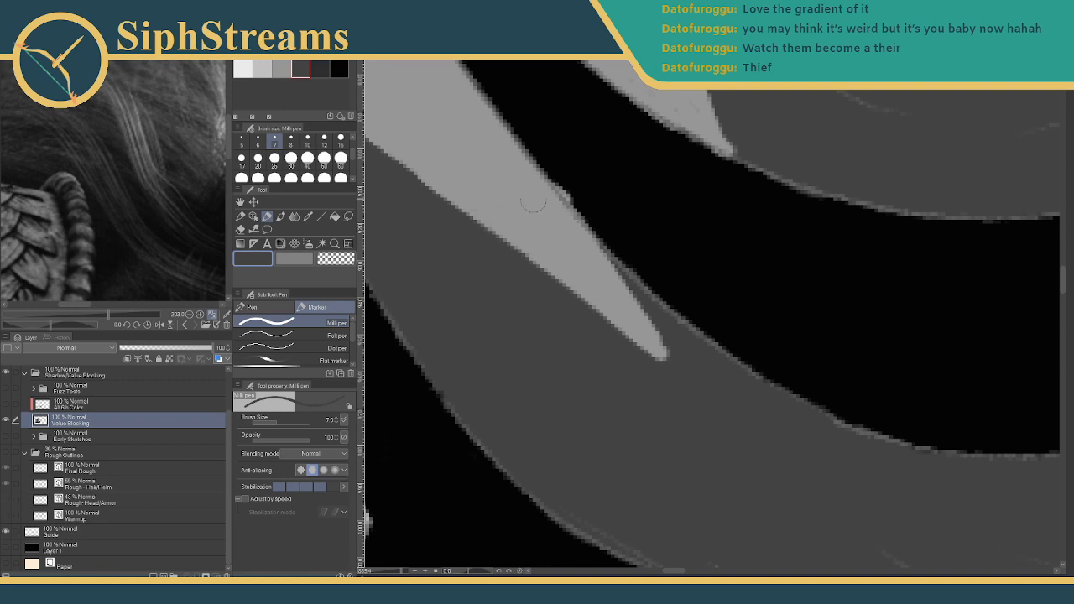
click(241, 139)
mouse_move(582, 304)
mouse_down()
mouse_move(580, 352)
mouse_move(587, 282)
mouse_move(658, 379)
mouse_up()
drag(570, 259, 674, 387)
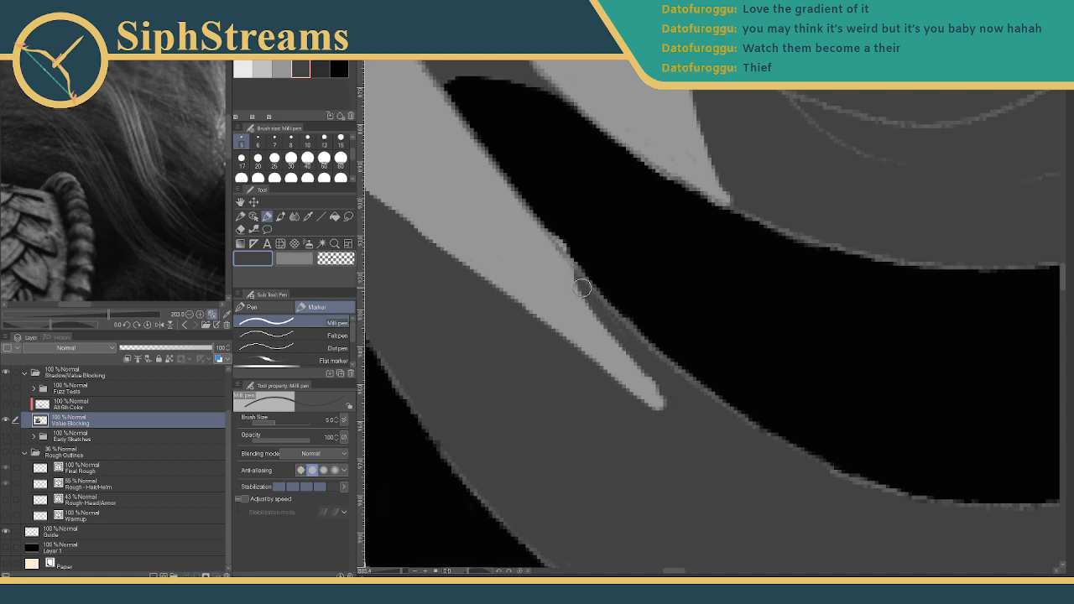
drag(578, 276, 683, 400)
drag(585, 295, 701, 420)
drag(590, 306, 707, 426)
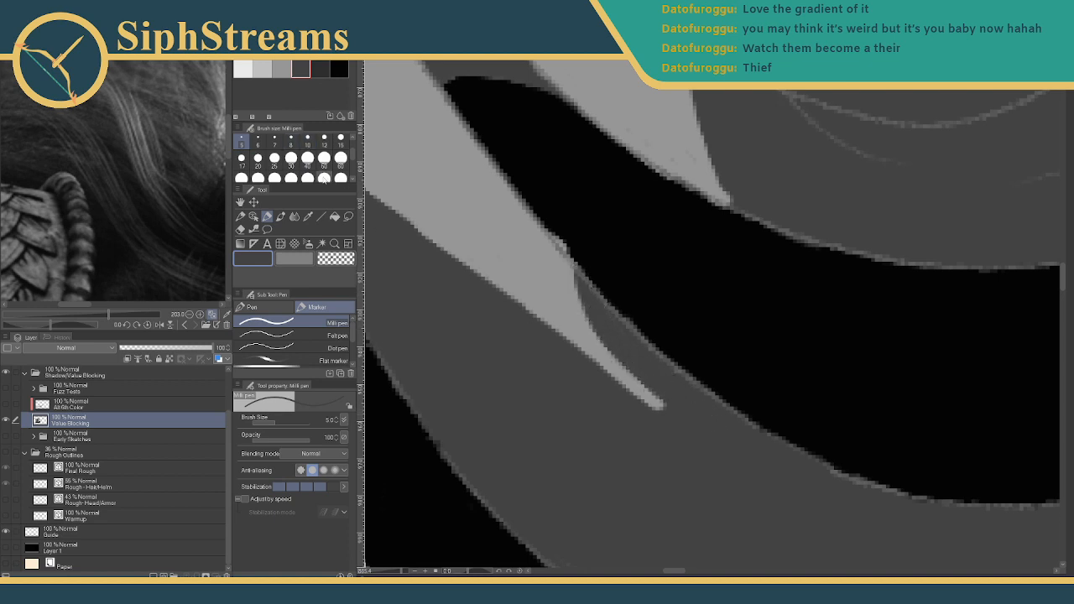
mouse_move(533, 295)
mouse_down()
mouse_move(392, 308)
mouse_move(586, 425)
mouse_up()
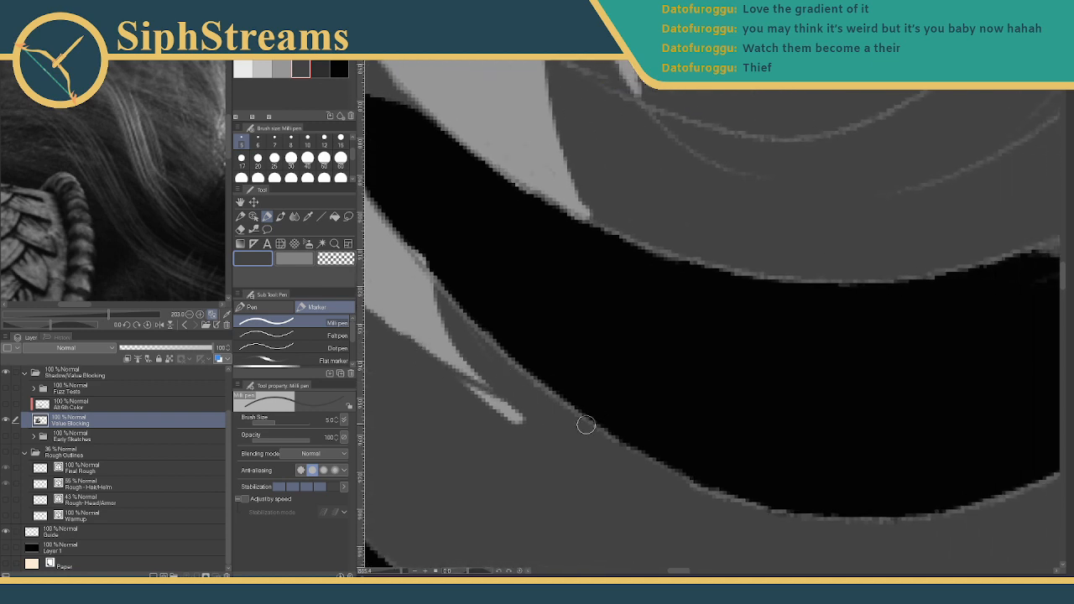
drag(461, 379, 522, 419)
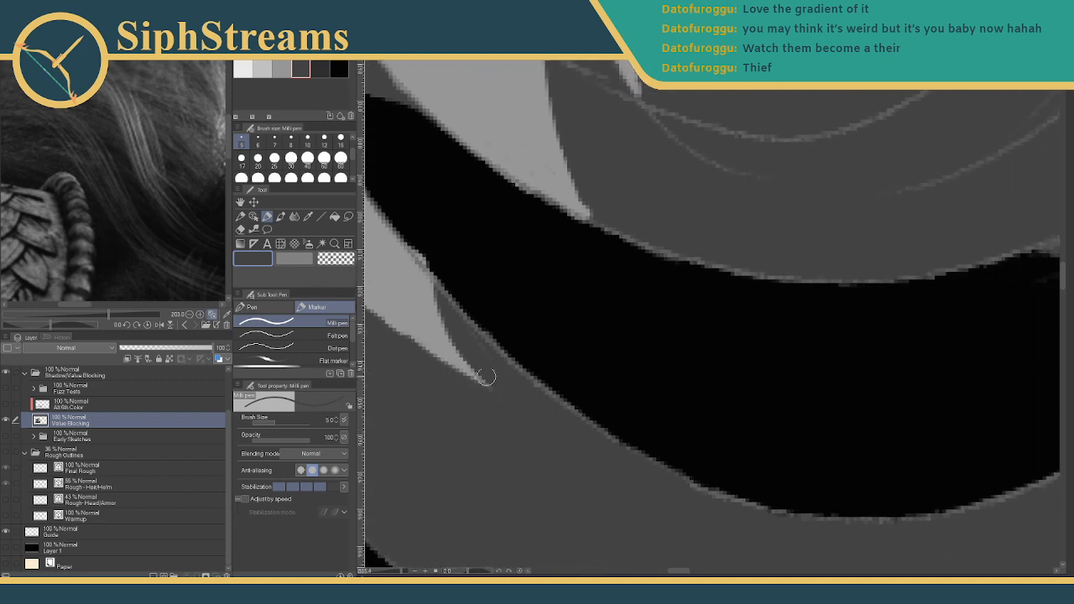
mouse_move(502, 369)
mouse_down()
mouse_move(495, 352)
mouse_move(561, 398)
mouse_up()
- Zoom out and paint a single dark-grey band down the light hair spike
click(339, 69)
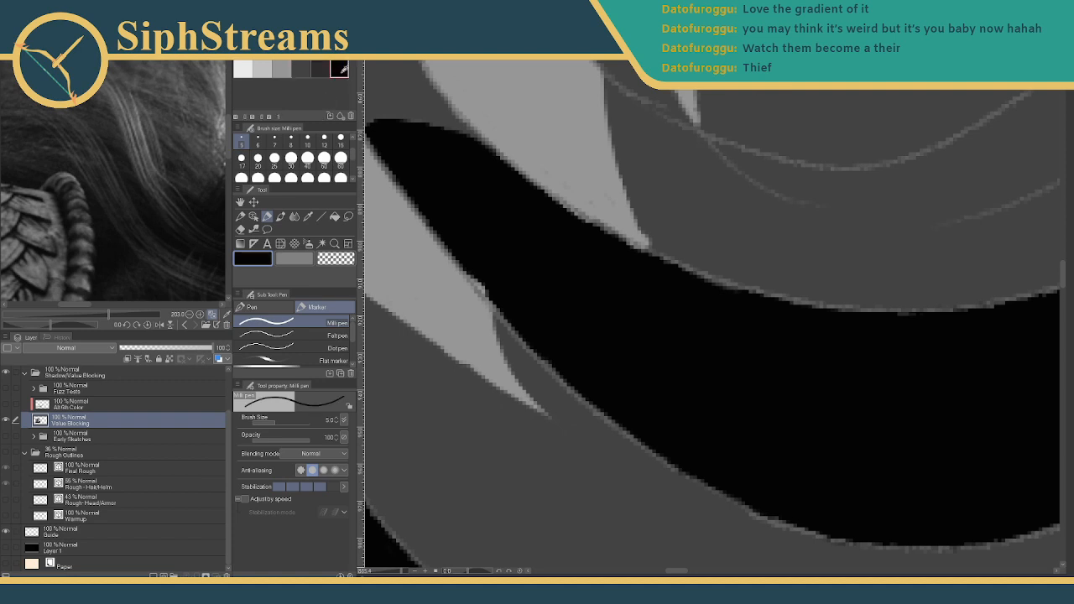
mouse_move(474, 271)
mouse_down()
mouse_move(656, 272)
mouse_move(642, 293)
mouse_up()
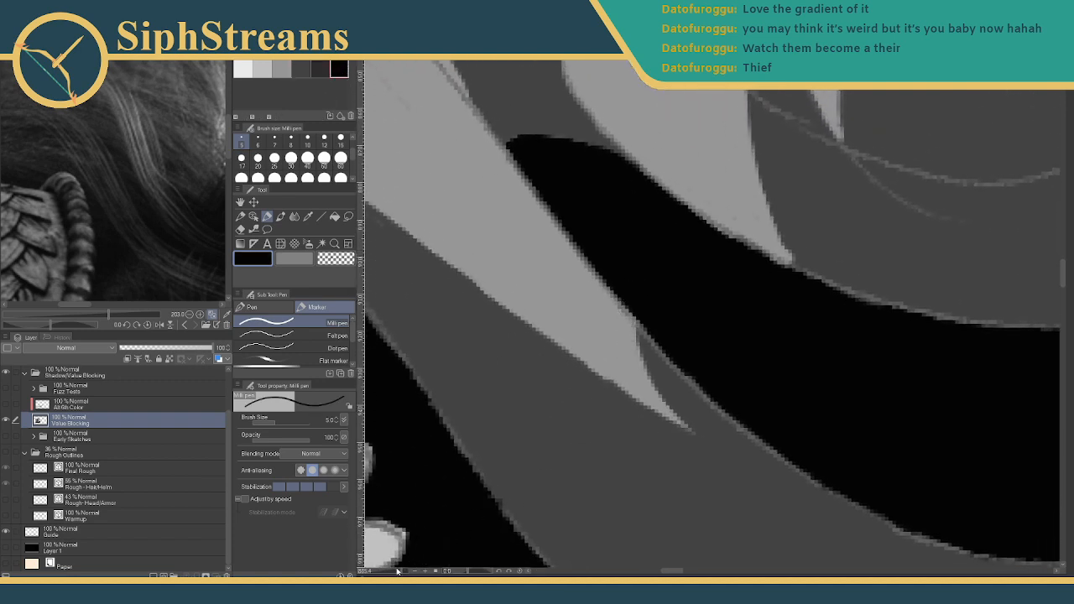
mouse_move(403, 573)
mouse_down()
mouse_move(380, 573)
mouse_move(409, 573)
mouse_up()
drag(590, 410, 481, 359)
click(281, 69)
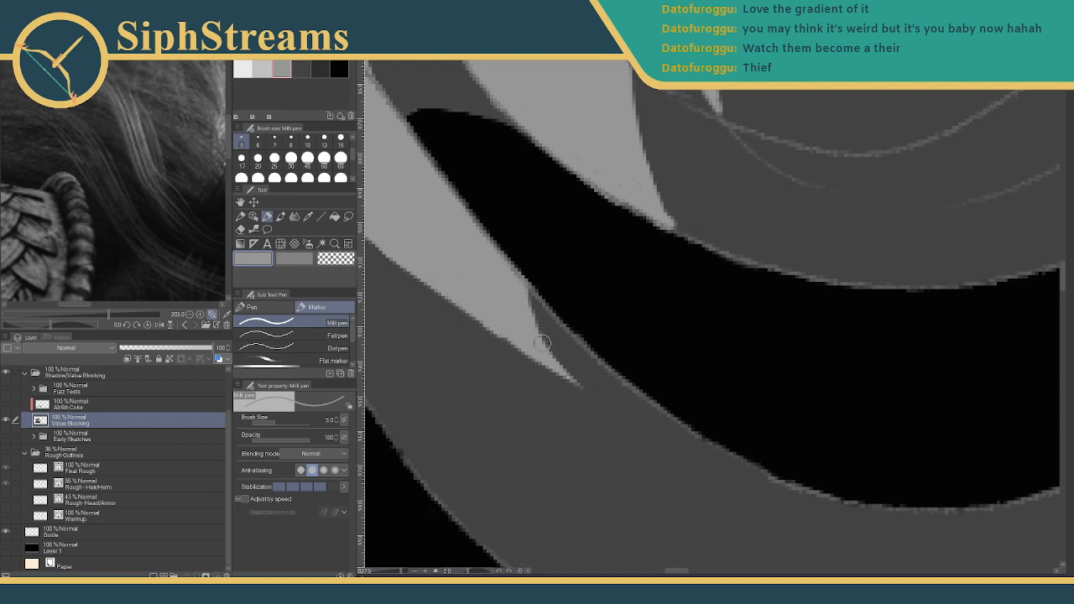
click(304, 69)
drag(494, 251, 549, 364)
drag(529, 318, 581, 386)
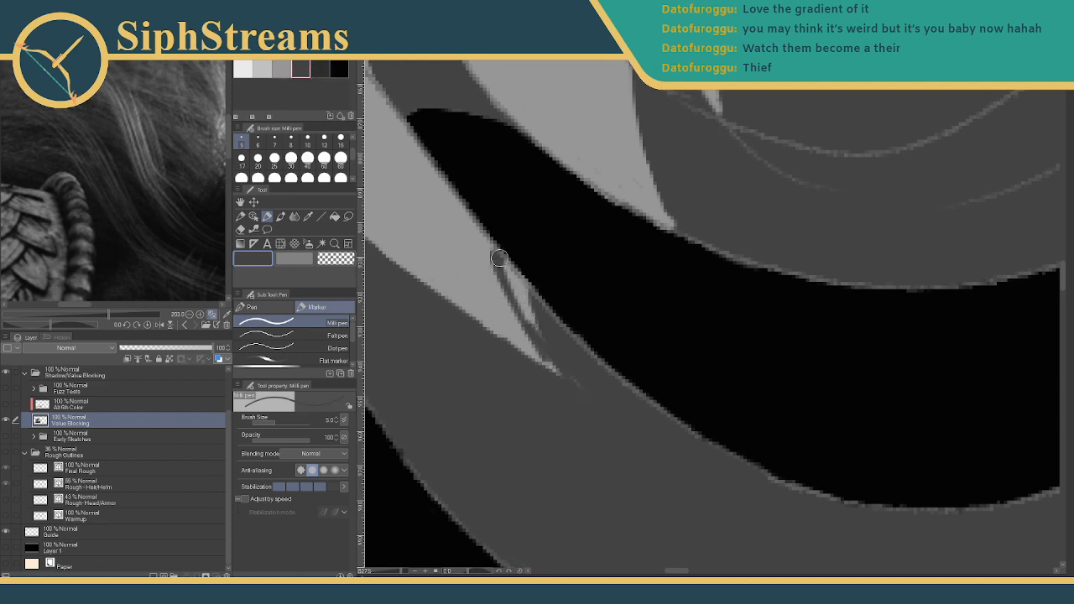
drag(496, 254, 557, 355)
drag(515, 289, 574, 376)
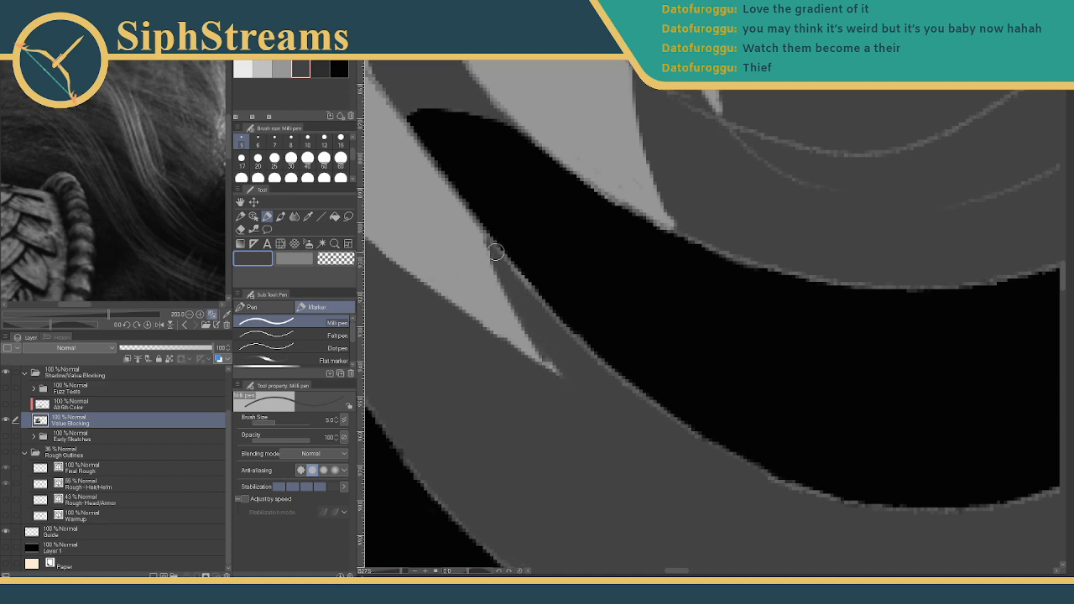
- Darken and widen the diagonal hair edge above the banded armour piece
drag(543, 332, 601, 378)
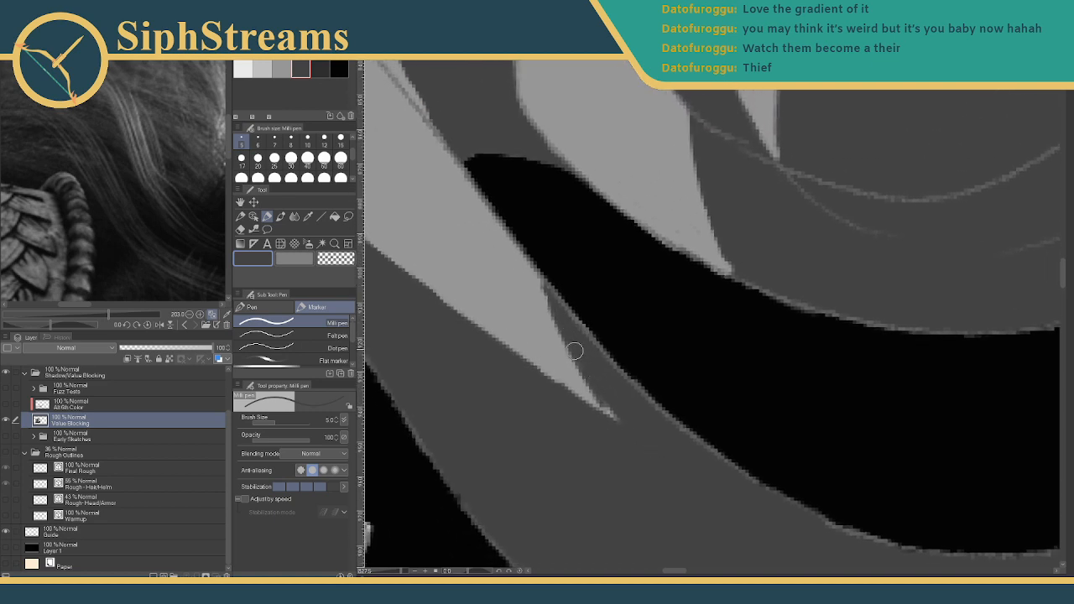
drag(564, 343, 802, 468)
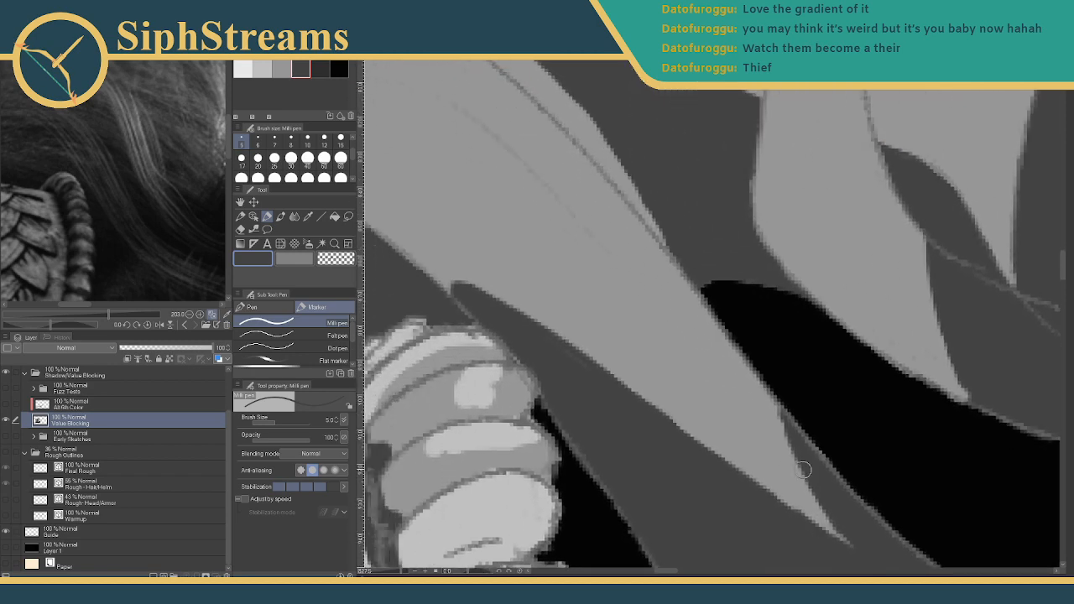
scroll(436, 239, up, 2)
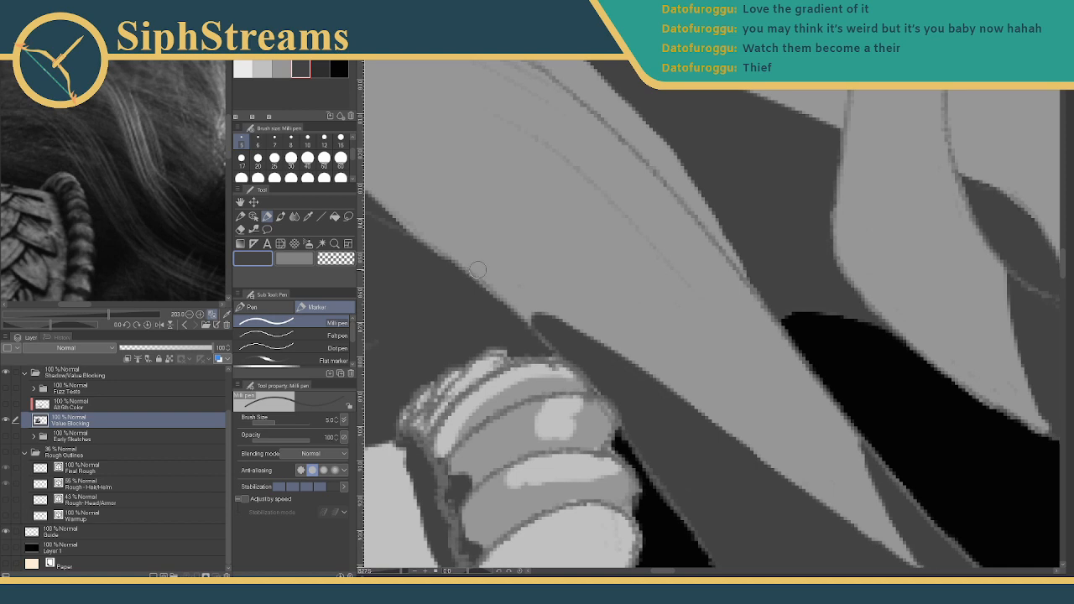
drag(459, 258, 555, 355)
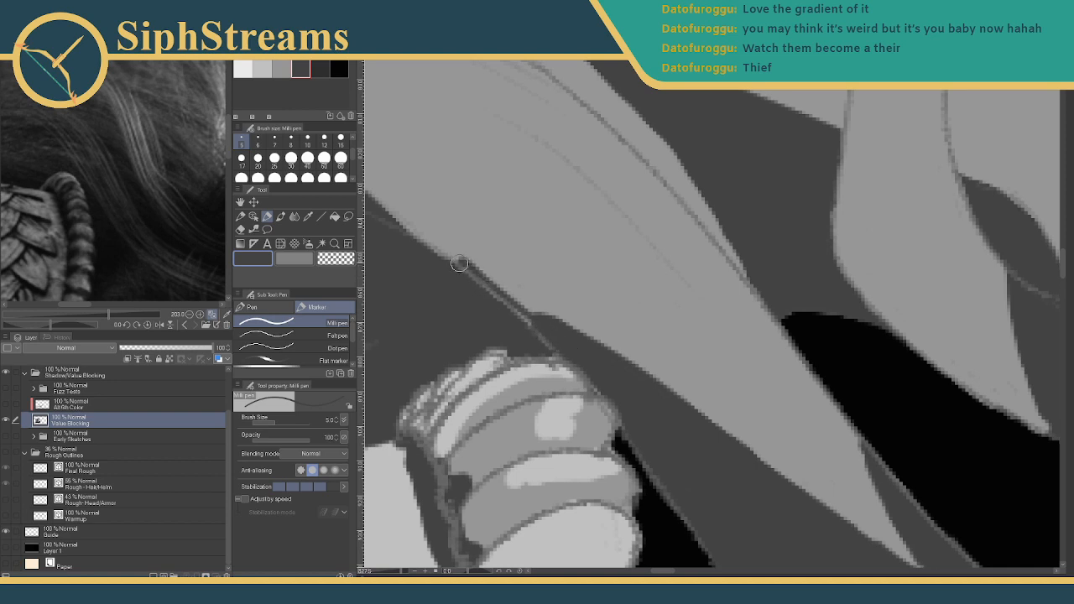
drag(460, 262, 560, 352)
drag(465, 263, 575, 343)
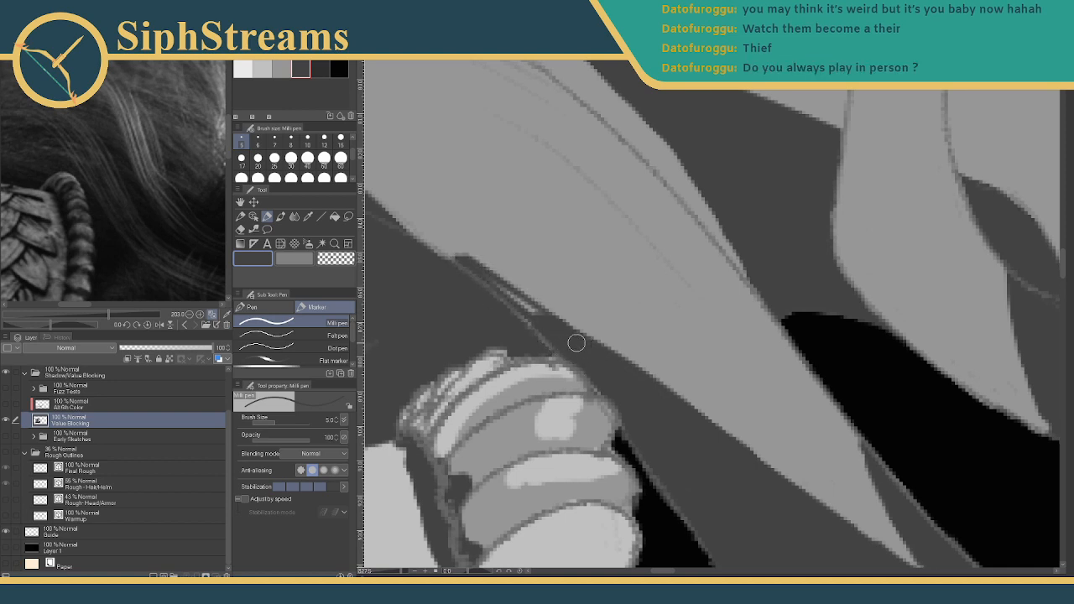
drag(480, 281, 558, 333)
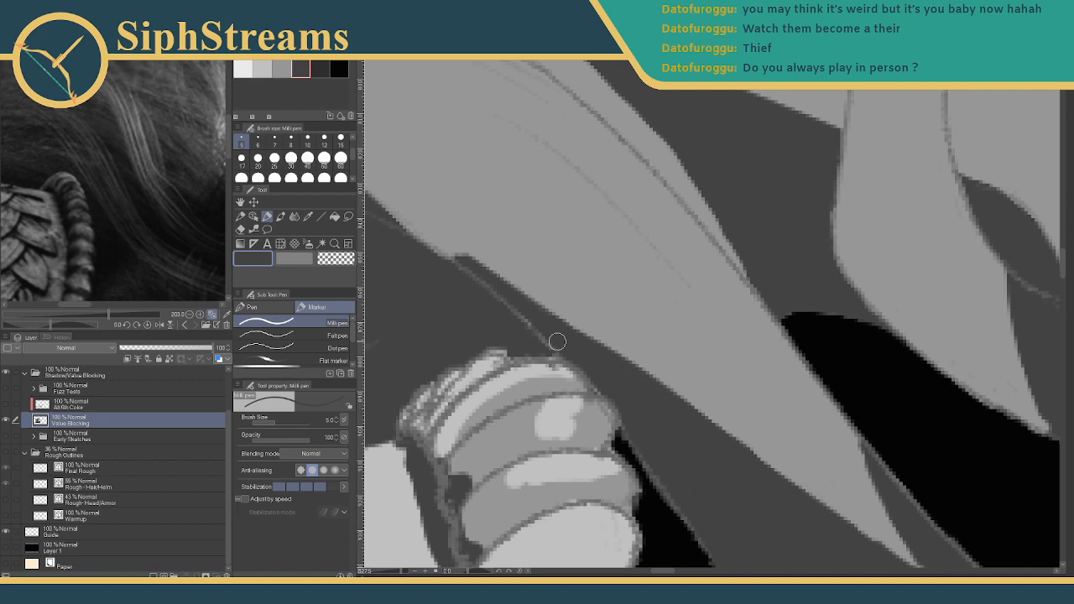
- With light grey at pen size 2, thicken the thin strand and lengthen its tip
drag(557, 341, 562, 402)
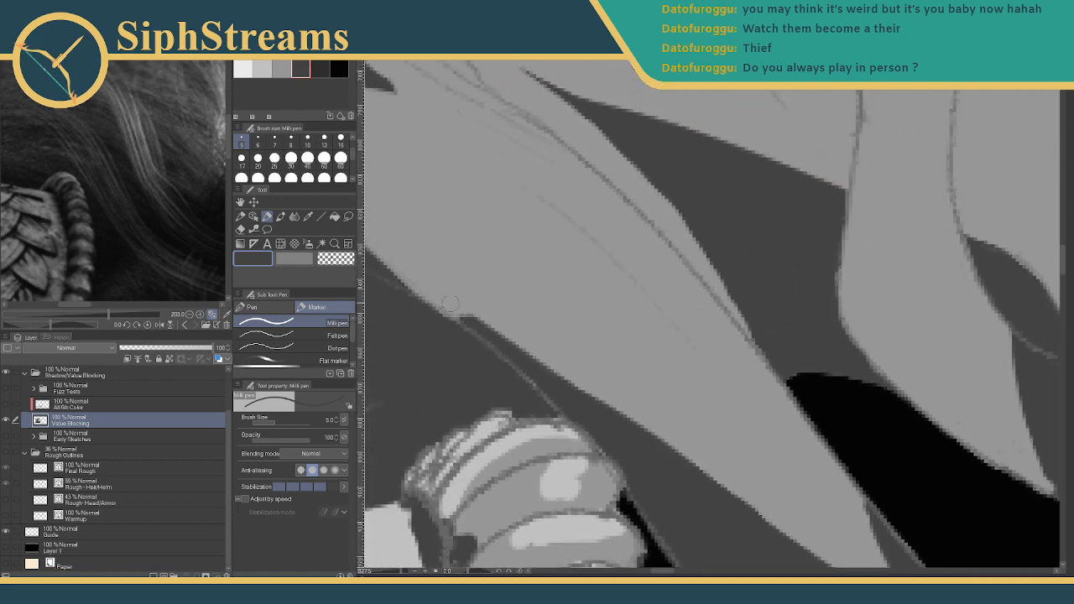
click(281, 68)
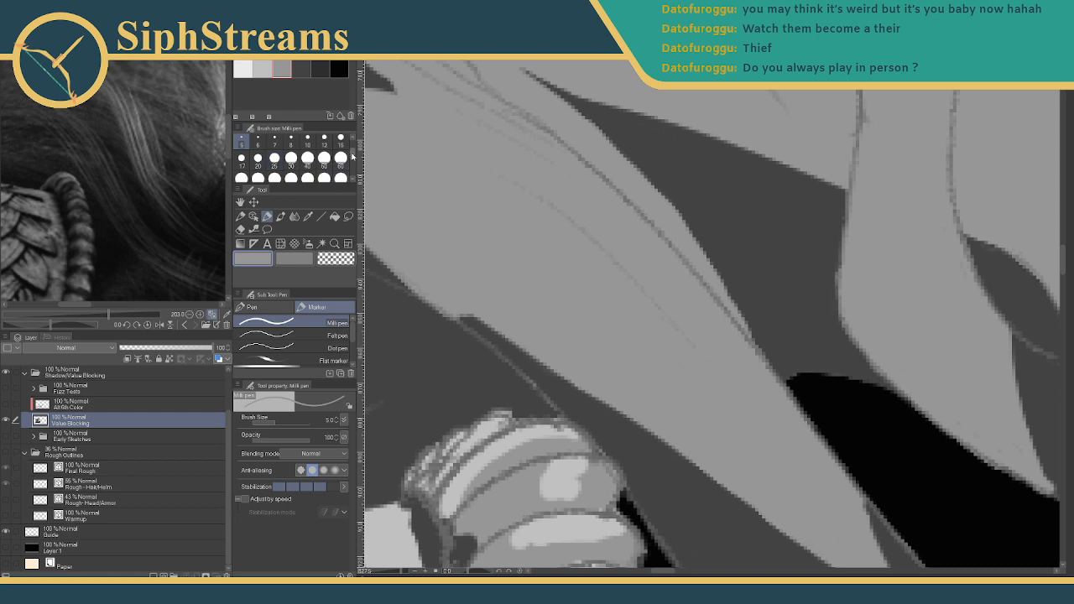
scroll(330, 144, up, 1)
click(290, 140)
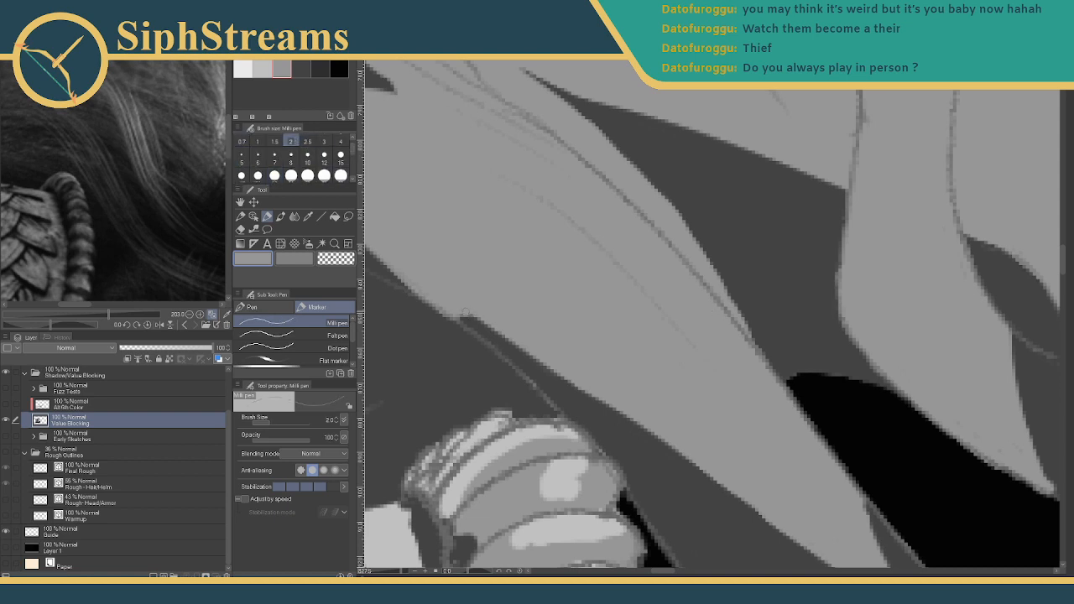
mouse_move(466, 313)
mouse_down()
mouse_move(492, 354)
mouse_move(454, 315)
mouse_move(552, 408)
mouse_up()
drag(493, 338, 480, 269)
drag(550, 481, 422, 190)
drag(627, 259, 441, 434)
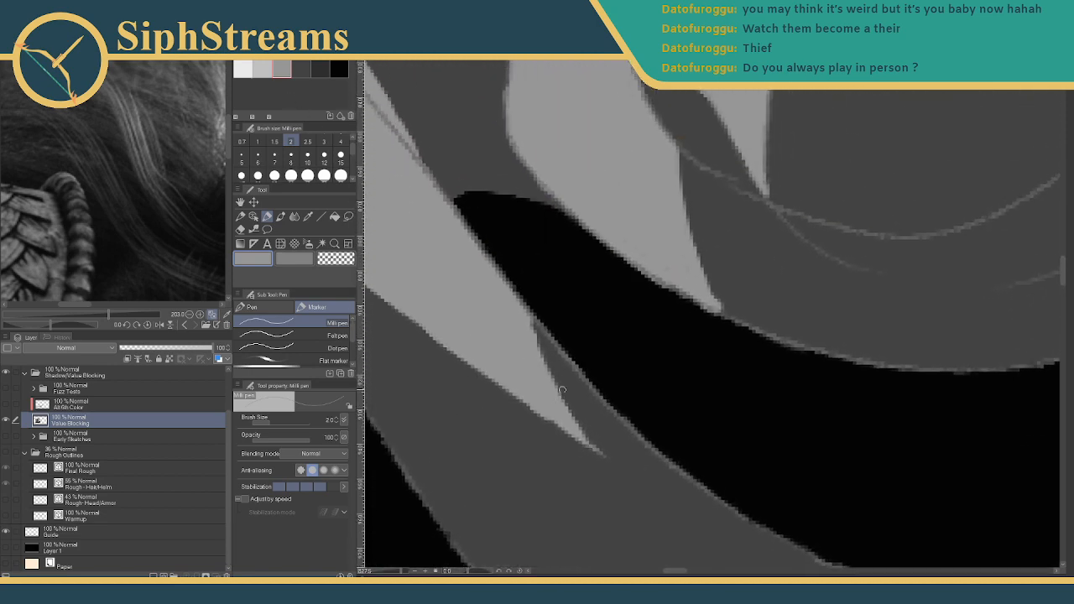
mouse_move(562, 390)
mouse_down()
mouse_move(394, 266)
mouse_move(451, 337)
mouse_up()
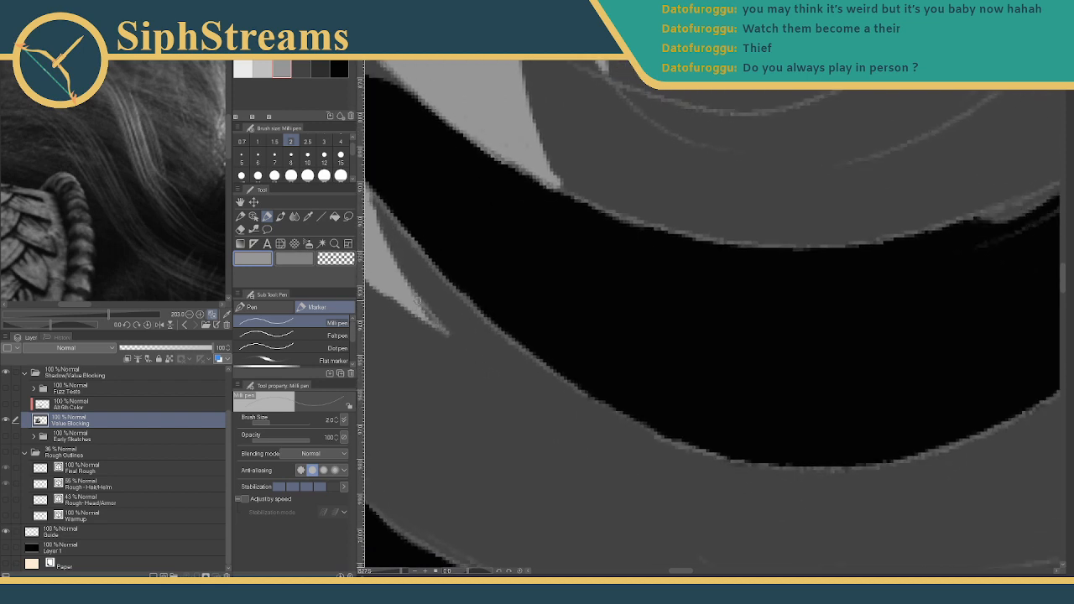
drag(416, 301, 498, 364)
- Split the light strand with a thin dark-grey line and darken its lower-left edge
mouse_move(429, 316)
mouse_down()
mouse_move(467, 328)
mouse_move(446, 318)
mouse_up()
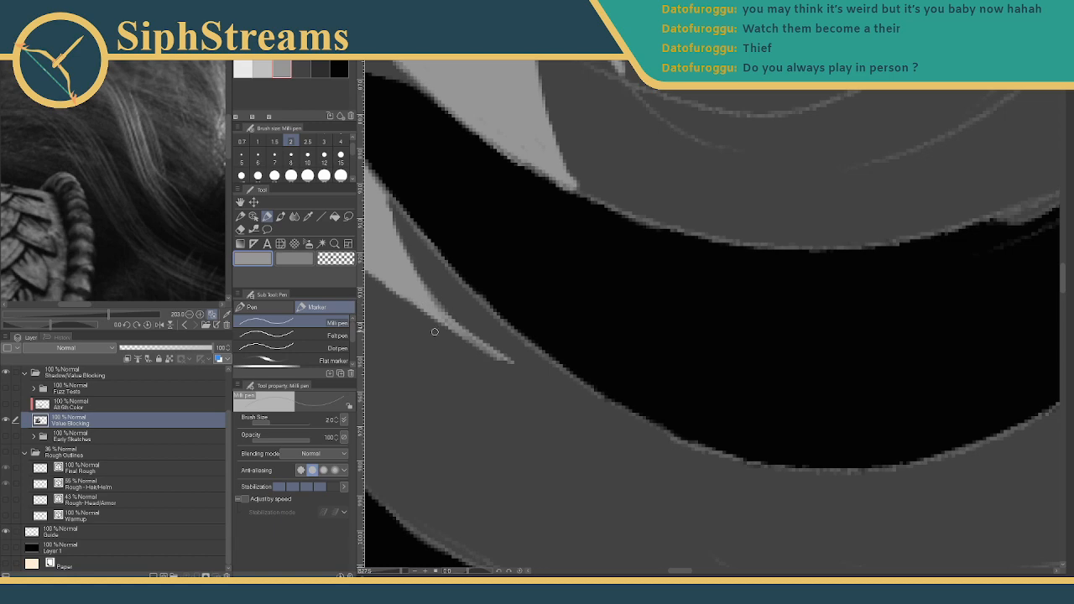
drag(583, 310, 650, 285)
mouse_move(400, 572)
mouse_down()
mouse_move(387, 575)
mouse_move(398, 576)
mouse_up()
drag(587, 352, 664, 400)
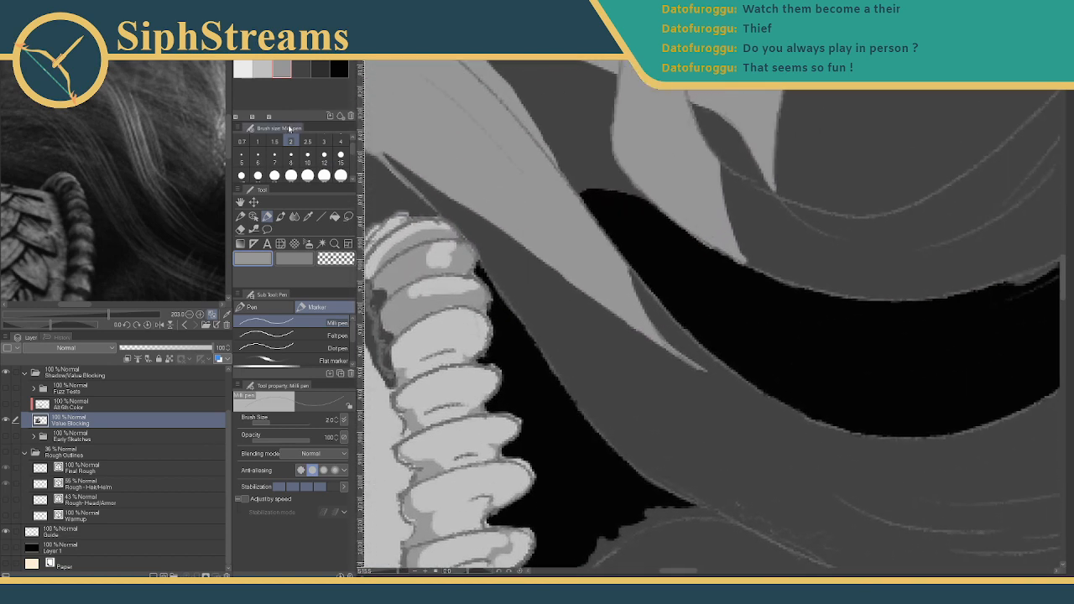
click(295, 69)
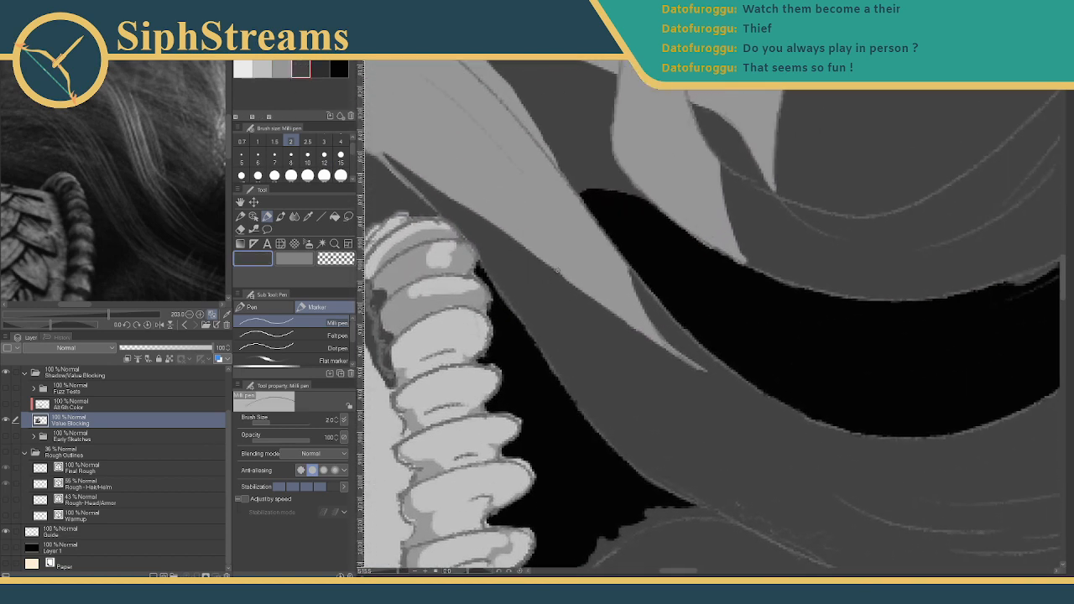
mouse_move(556, 268)
mouse_down()
mouse_move(499, 209)
mouse_move(547, 265)
mouse_up()
mouse_move(517, 226)
mouse_down()
mouse_move(608, 332)
mouse_move(582, 289)
mouse_move(632, 330)
mouse_up()
drag(591, 291, 604, 304)
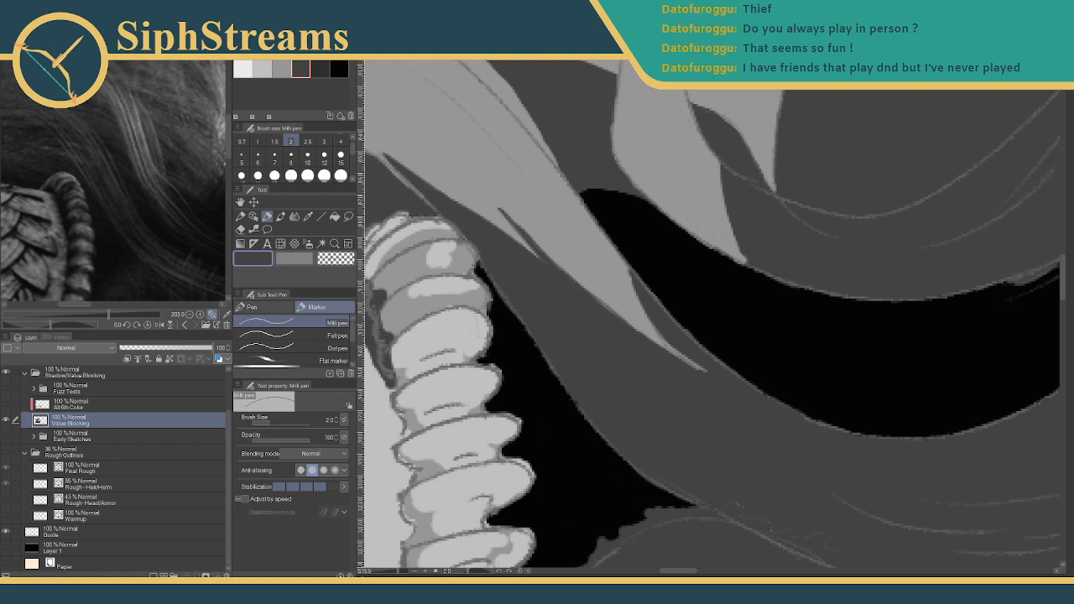
drag(398, 573, 407, 574)
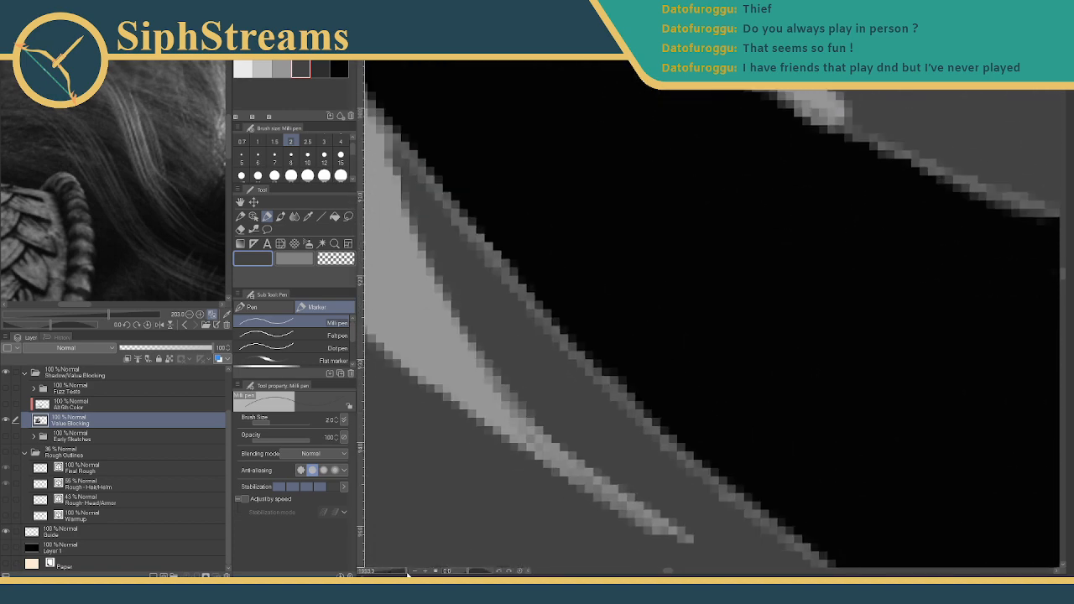
- Trim the strand's lower edge and thin its upper edge with dark grey
drag(549, 338, 749, 364)
click(285, 68)
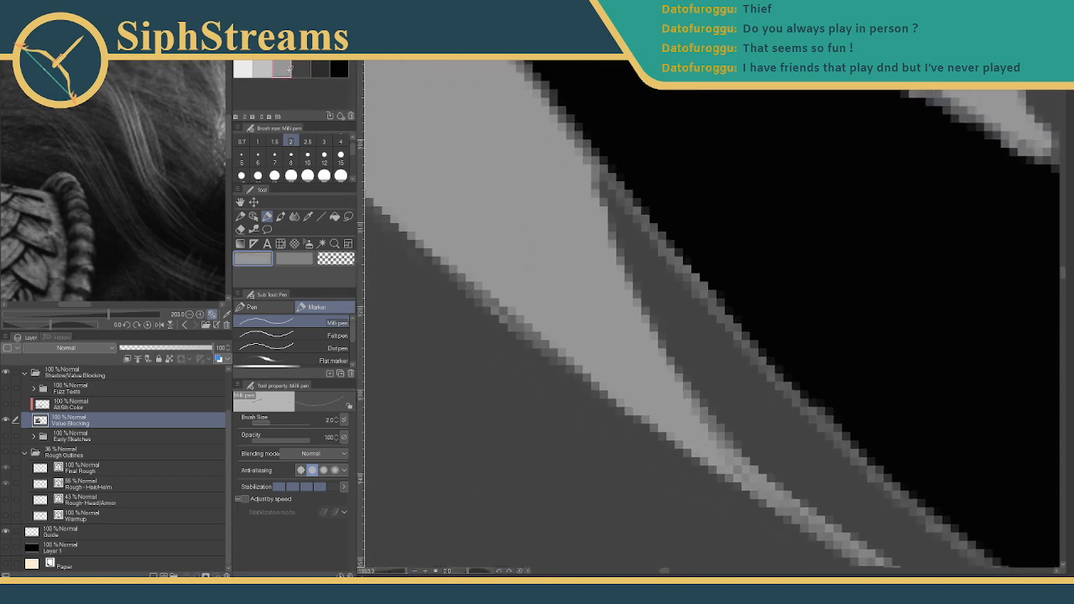
click(299, 67)
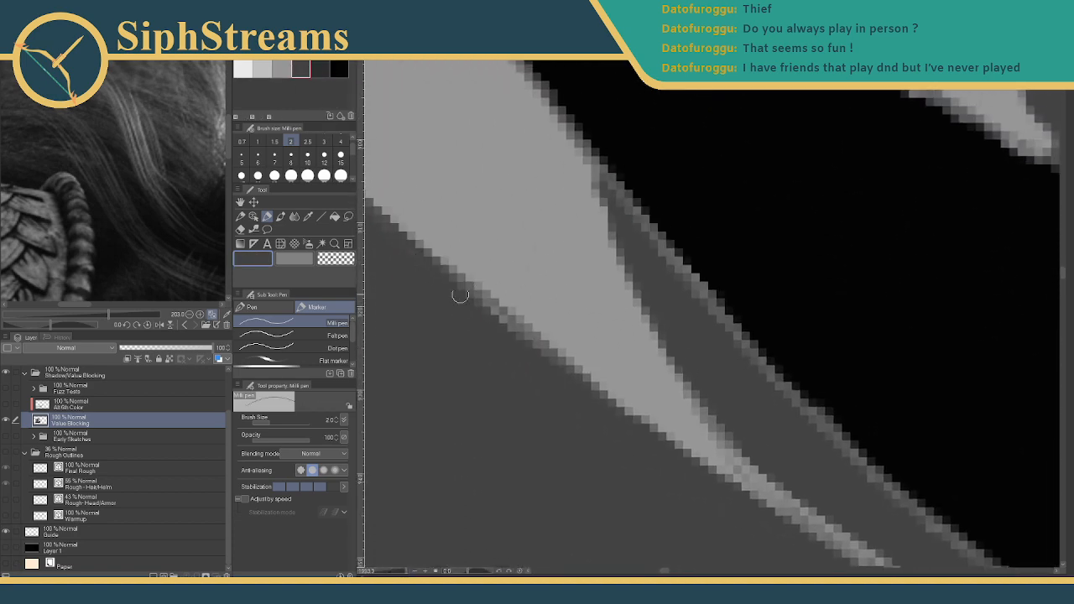
drag(473, 296, 535, 340)
mouse_move(600, 406)
mouse_down()
mouse_move(457, 274)
mouse_move(386, 259)
mouse_up()
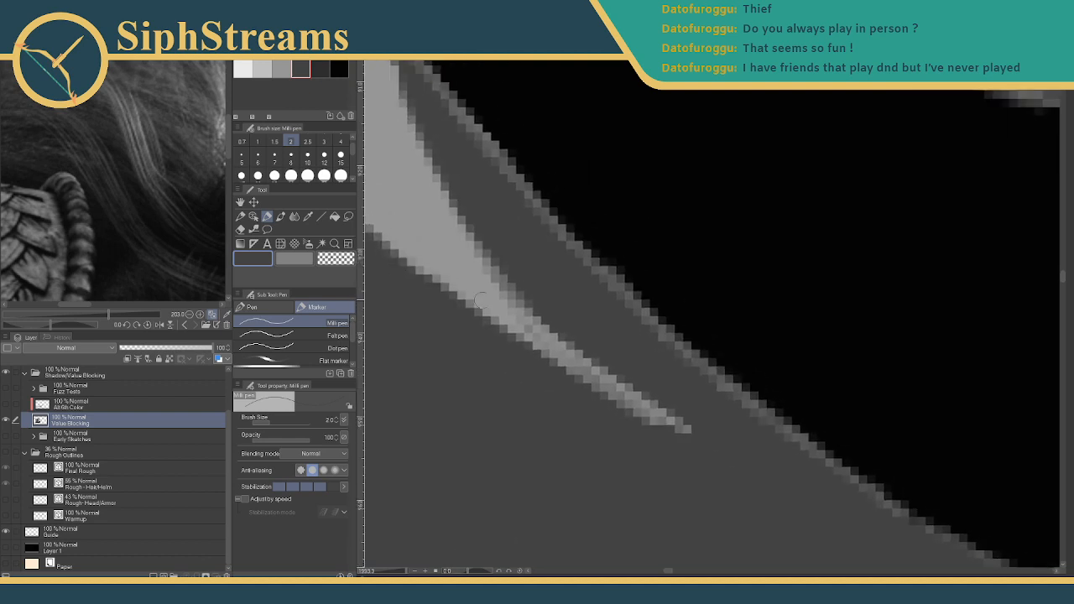
drag(539, 306, 694, 433)
drag(564, 334, 684, 426)
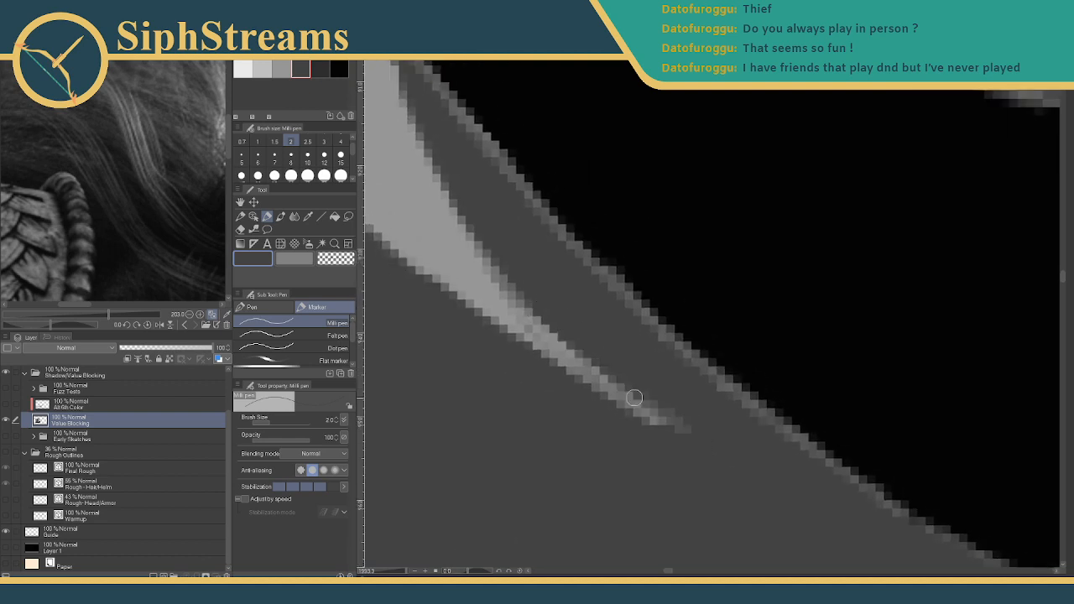
drag(635, 398, 712, 449)
- Darken the light strand's upper edge and extend the darkening along it
drag(551, 242, 706, 473)
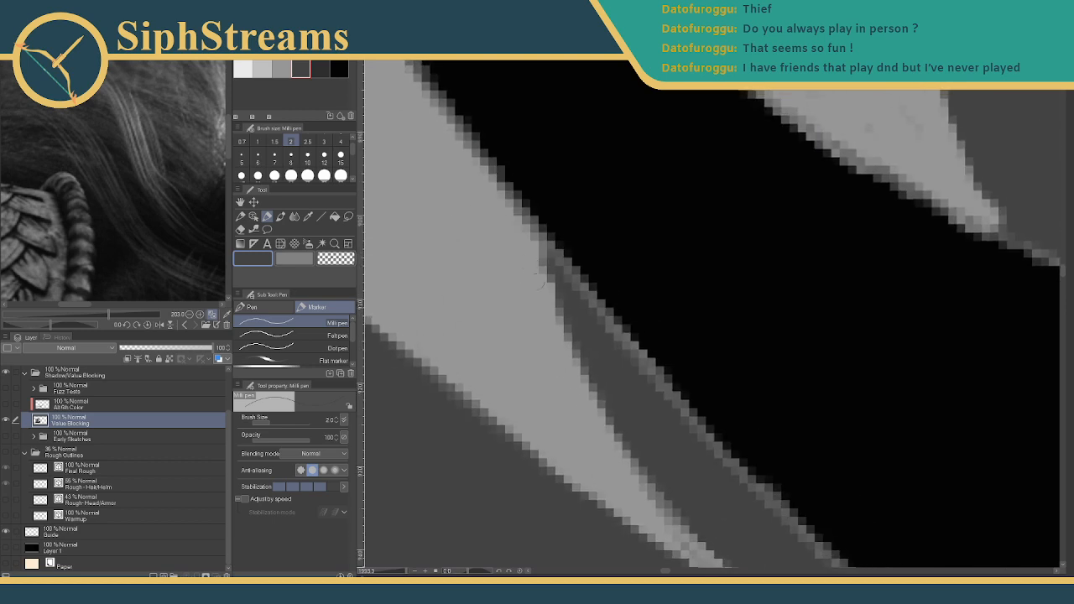
drag(542, 271, 574, 314)
mouse_move(524, 230)
mouse_down()
mouse_move(603, 351)
mouse_move(603, 373)
mouse_up()
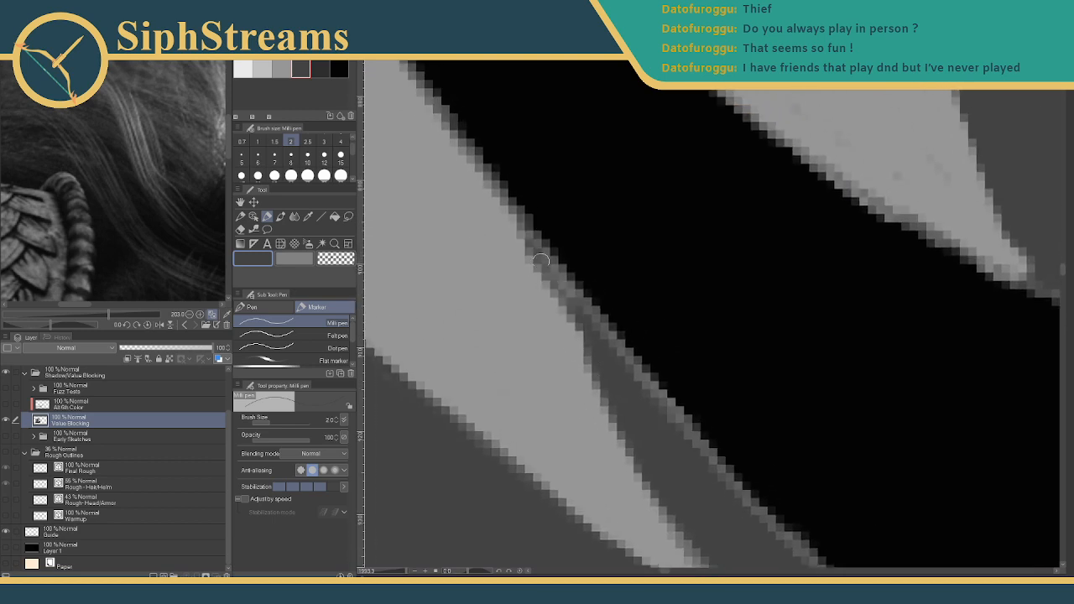
drag(542, 257, 603, 387)
drag(497, 193, 560, 298)
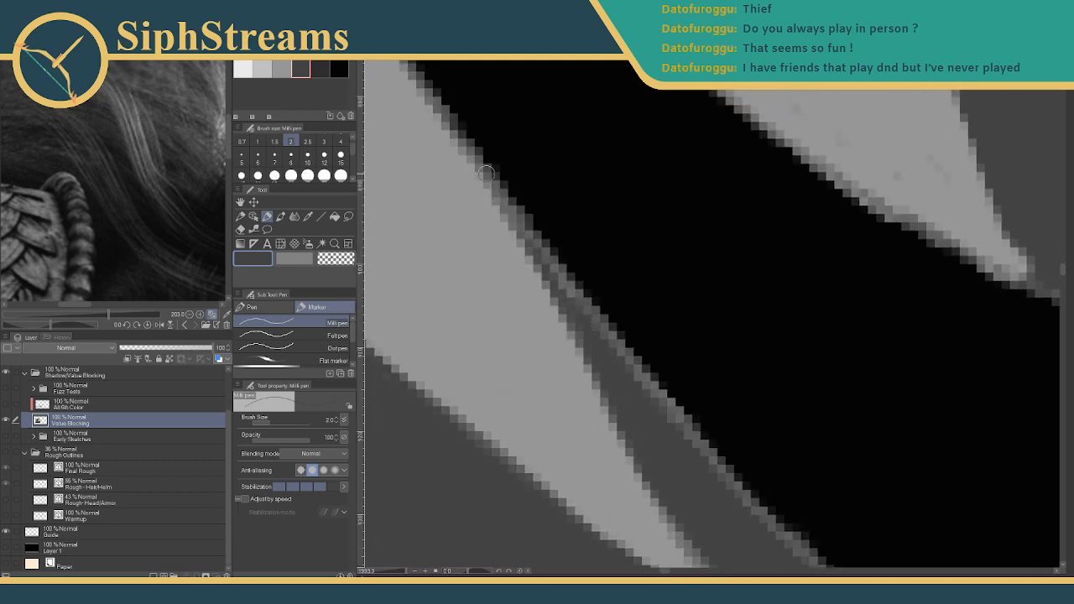
drag(486, 173, 581, 330)
mouse_move(425, 381)
mouse_down()
mouse_move(579, 380)
mouse_move(593, 354)
mouse_up()
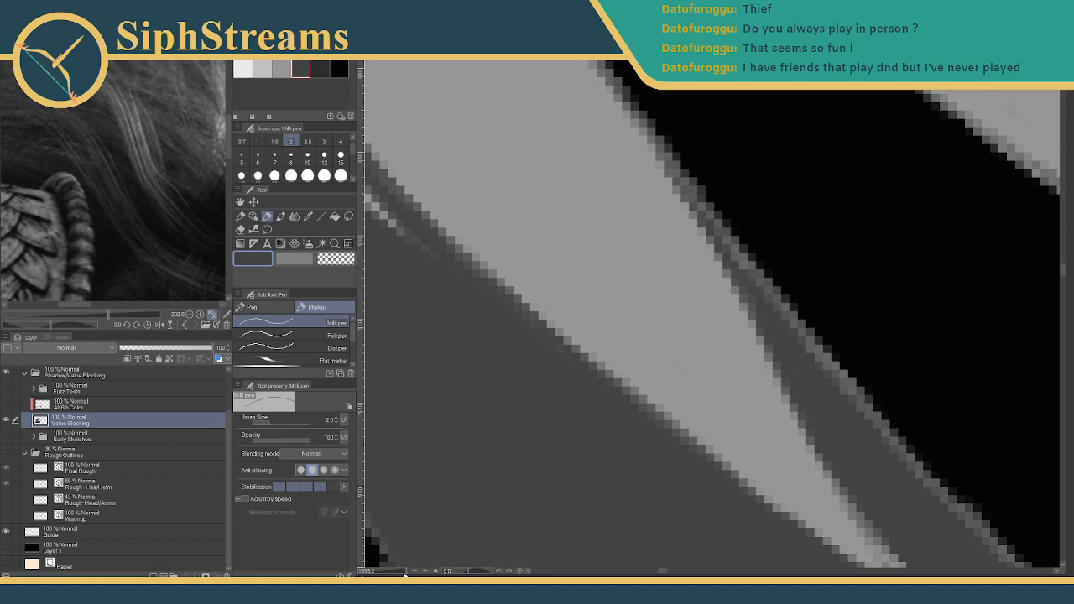
- Trim the light strand's lower edge further with dark grey
mouse_move(406, 572)
mouse_down()
mouse_move(390, 573)
mouse_move(402, 574)
mouse_up()
mouse_move(494, 372)
mouse_down()
mouse_move(621, 473)
mouse_move(492, 429)
mouse_up()
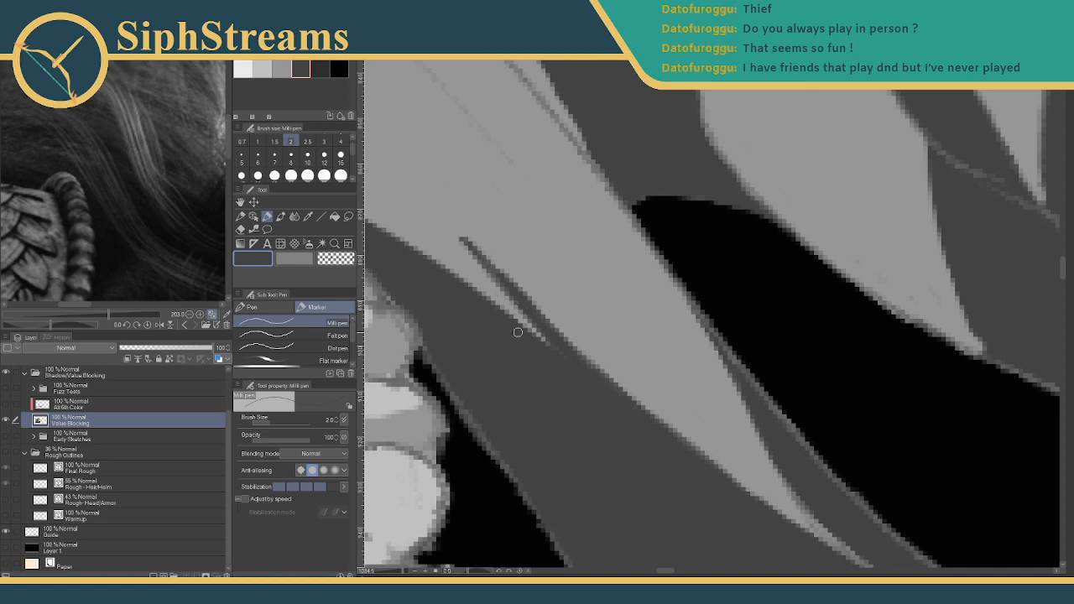
mouse_move(521, 259)
mouse_down()
mouse_move(592, 277)
mouse_move(455, 176)
mouse_up()
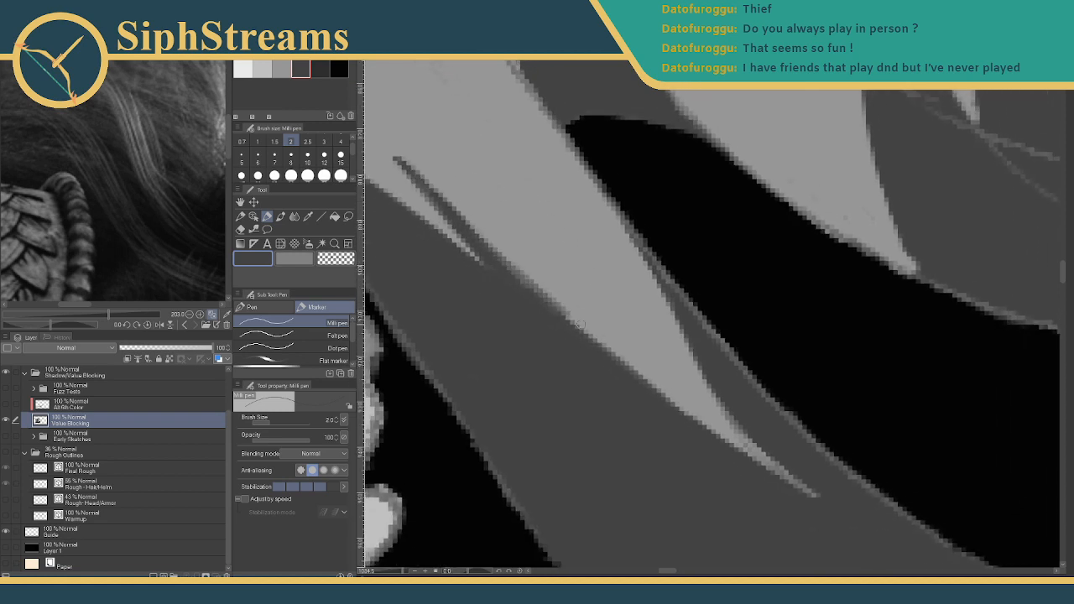
drag(609, 353, 555, 307)
mouse_move(520, 256)
mouse_down()
mouse_move(645, 266)
mouse_move(820, 425)
mouse_up()
mouse_move(462, 198)
mouse_down()
mouse_move(644, 344)
mouse_move(638, 363)
mouse_up()
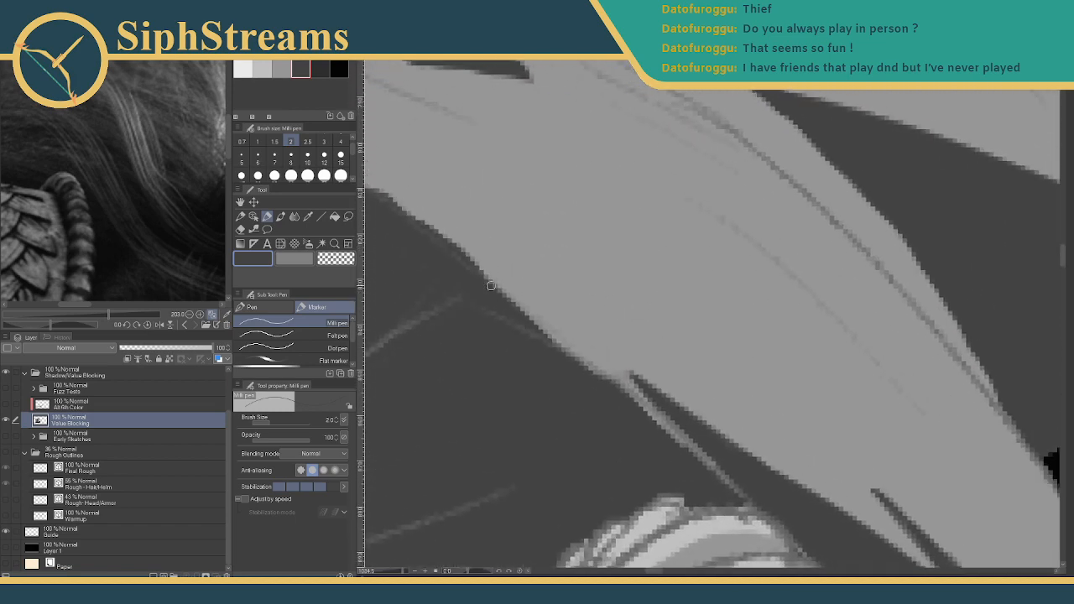
drag(534, 333, 718, 463)
- Raise the strand's lower boundary with light grey, then zoom out to the whole figure
click(282, 69)
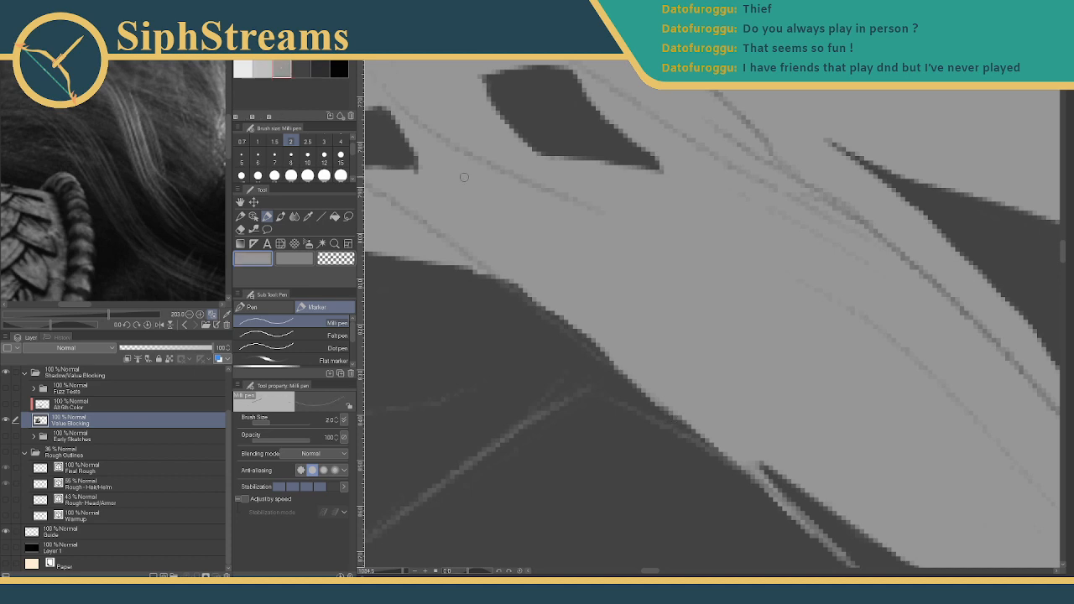
mouse_move(509, 280)
mouse_down()
mouse_move(617, 360)
mouse_move(731, 311)
mouse_move(733, 244)
mouse_move(688, 277)
mouse_up()
drag(712, 356, 582, 249)
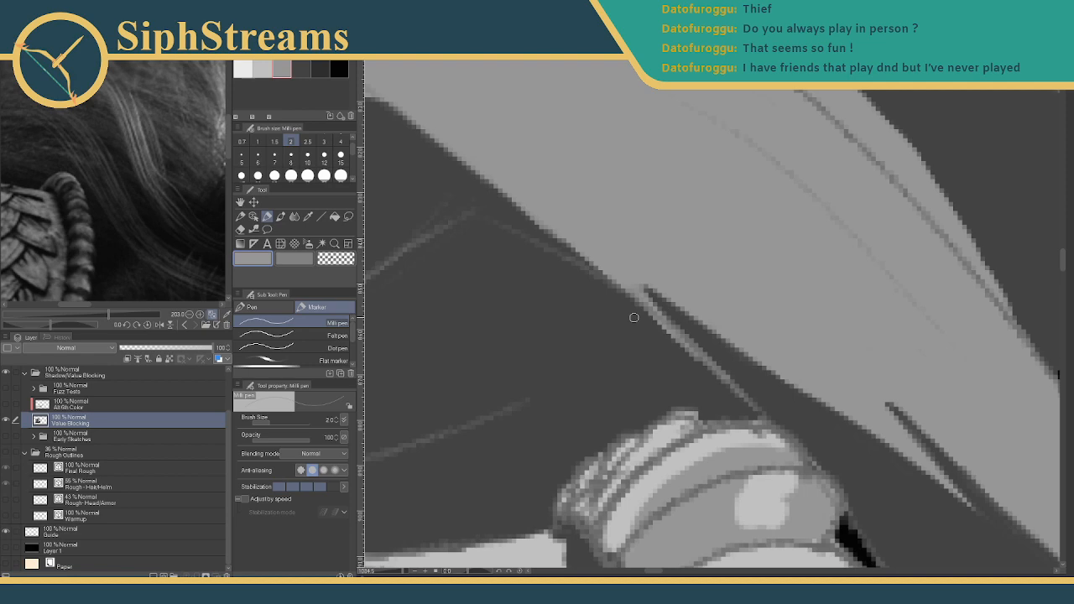
drag(512, 254, 780, 253)
drag(628, 261, 779, 327)
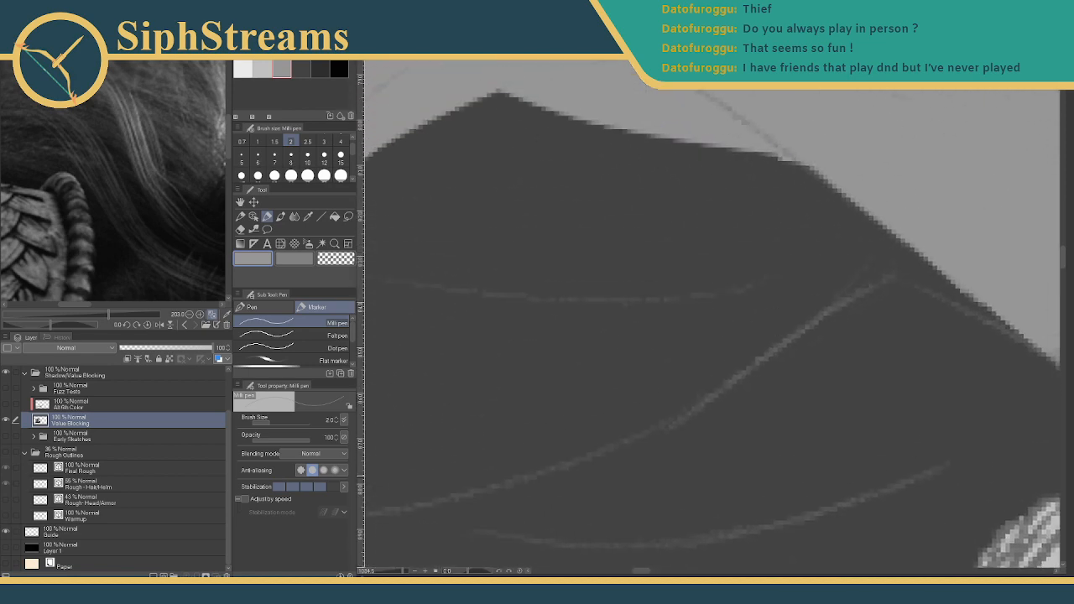
click(391, 572)
drag(611, 392, 501, 403)
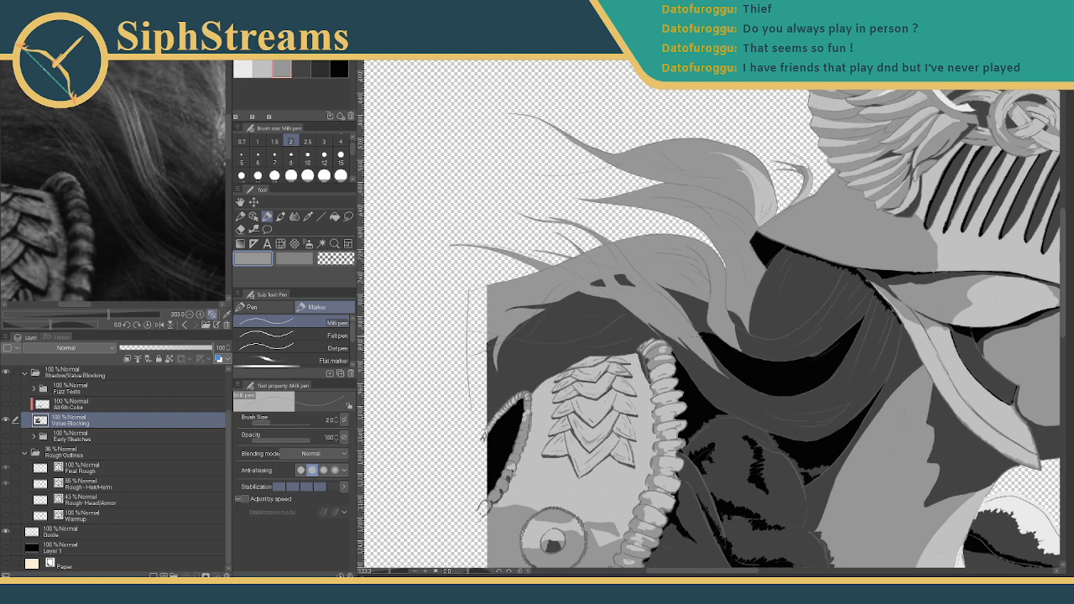
- Frame the hair above the shoulder and set the Brush Size to 3
drag(662, 344, 606, 374)
drag(391, 571, 396, 571)
drag(671, 319, 696, 366)
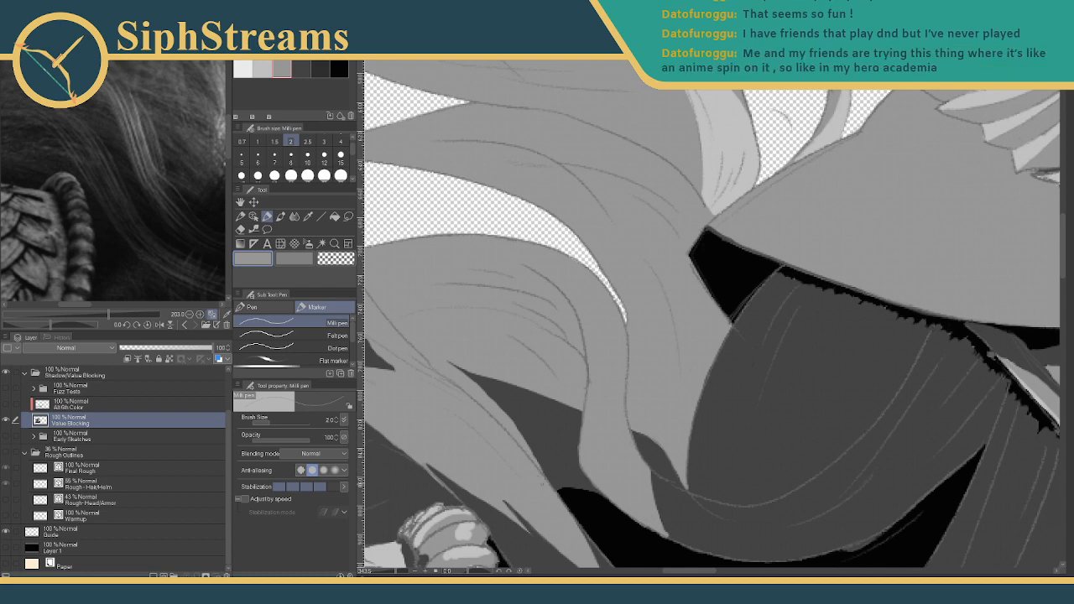
drag(537, 466, 688, 366)
drag(559, 337, 629, 334)
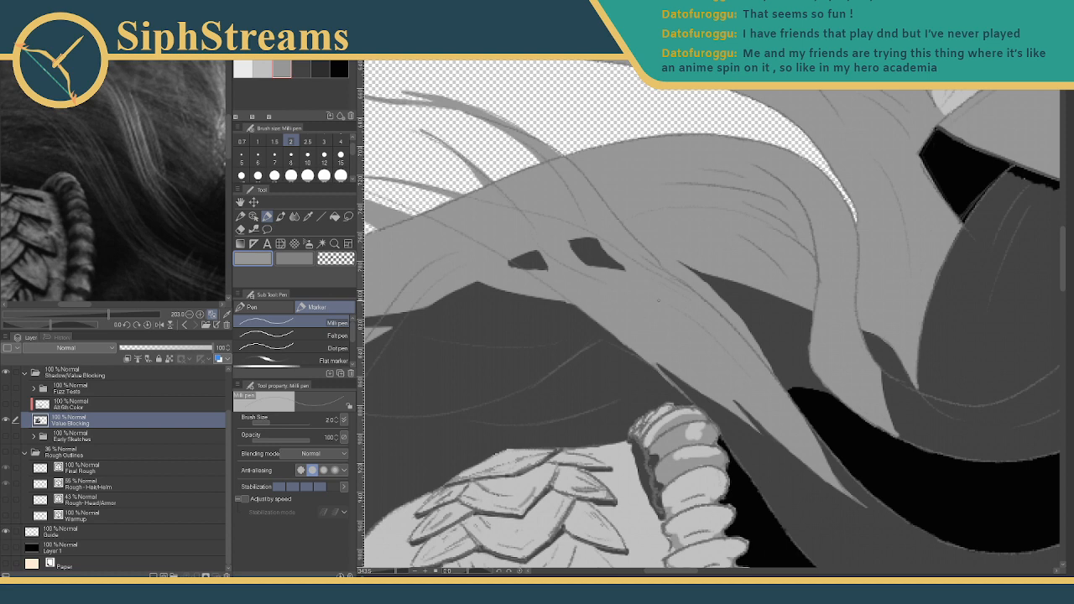
click(324, 142)
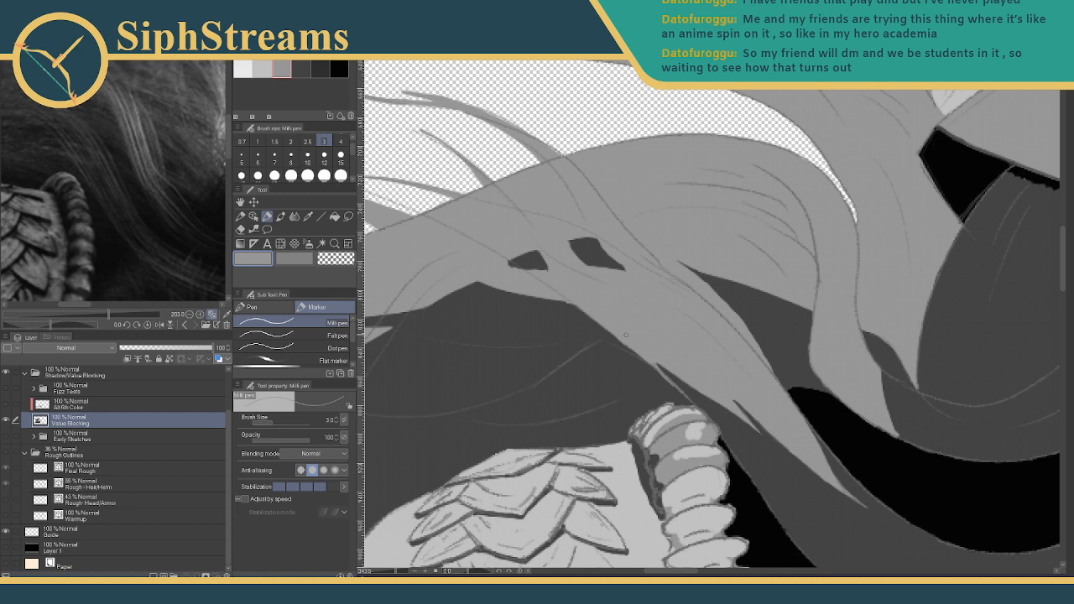
drag(391, 571, 399, 572)
mouse_move(635, 327)
mouse_down()
mouse_move(716, 312)
mouse_move(731, 332)
mouse_up()
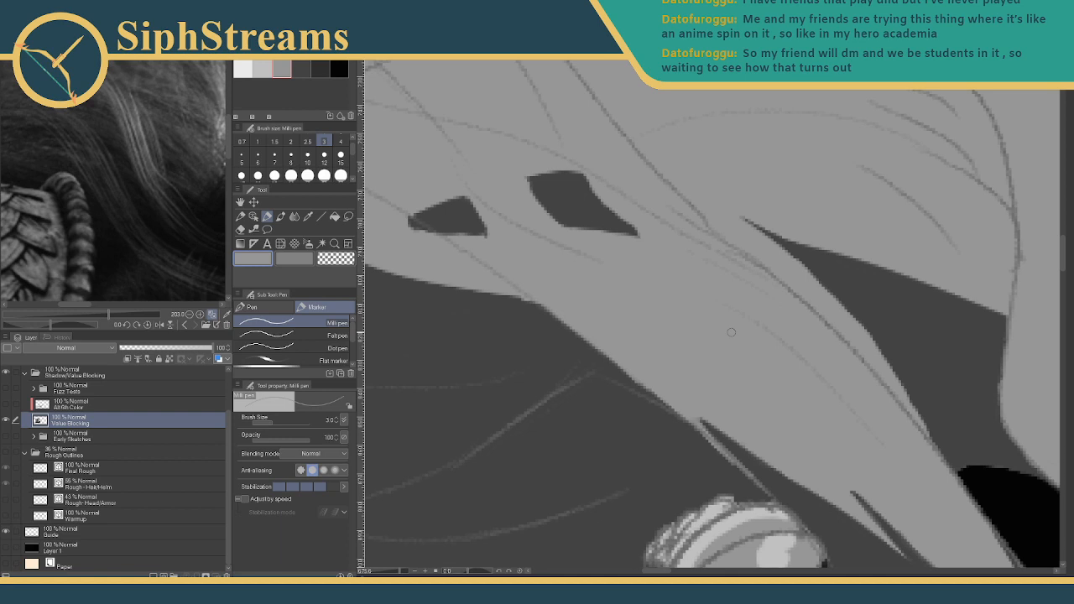
- Paint a light strand across the dark hair at size 5, then smooth its tip at size 3
mouse_move(691, 387)
mouse_down()
mouse_move(750, 341)
mouse_move(794, 278)
mouse_move(686, 342)
mouse_up()
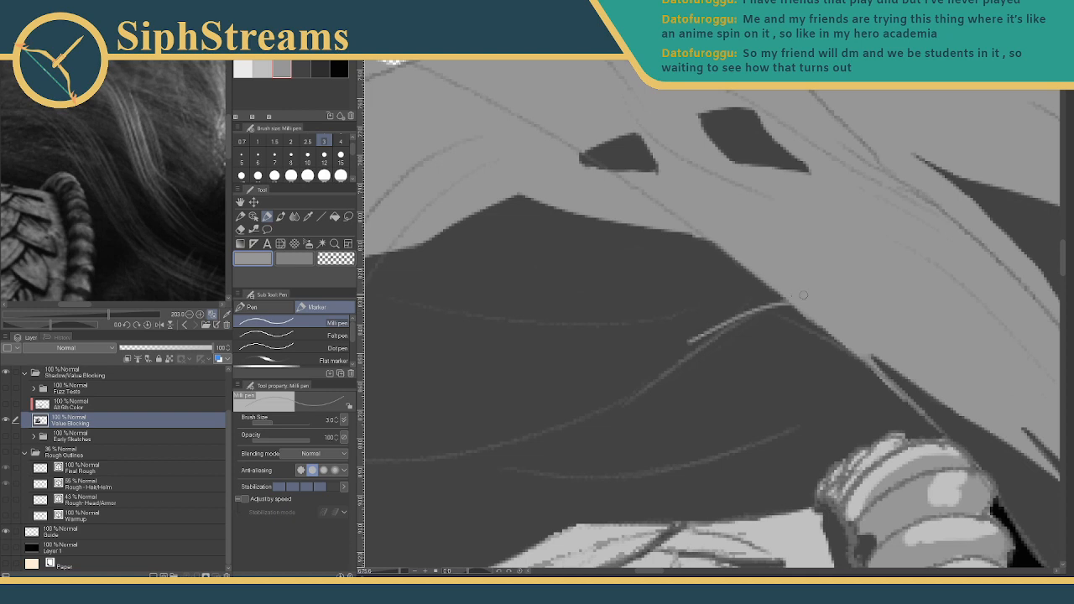
key(ctrl+z)
drag(798, 309, 590, 390)
mouse_move(802, 295)
mouse_down()
mouse_move(715, 296)
mouse_move(598, 376)
mouse_move(701, 303)
mouse_move(762, 285)
mouse_up()
key(ctrl+z)
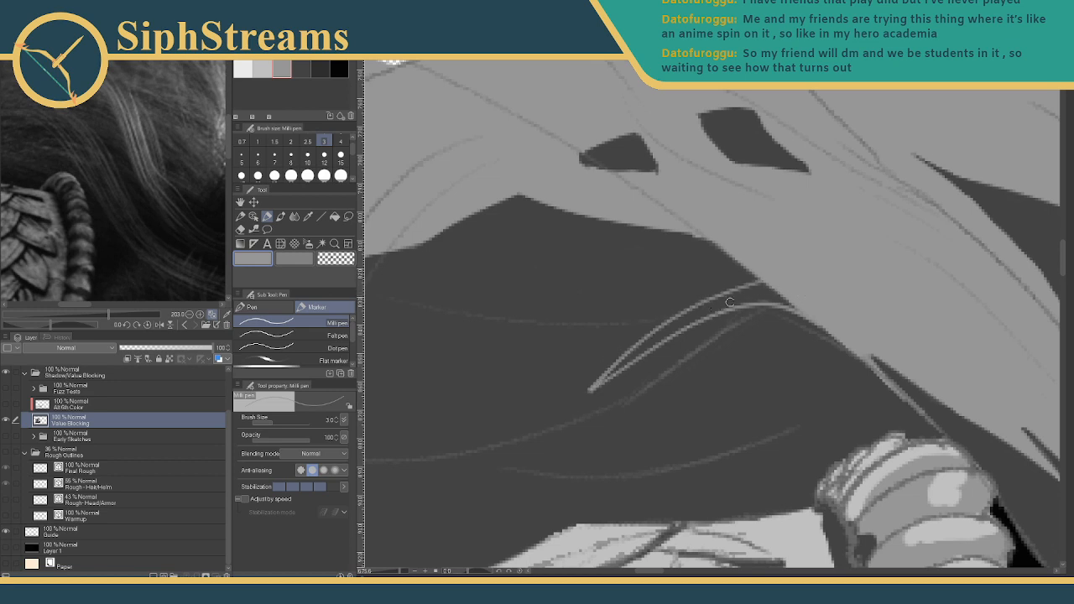
click(241, 156)
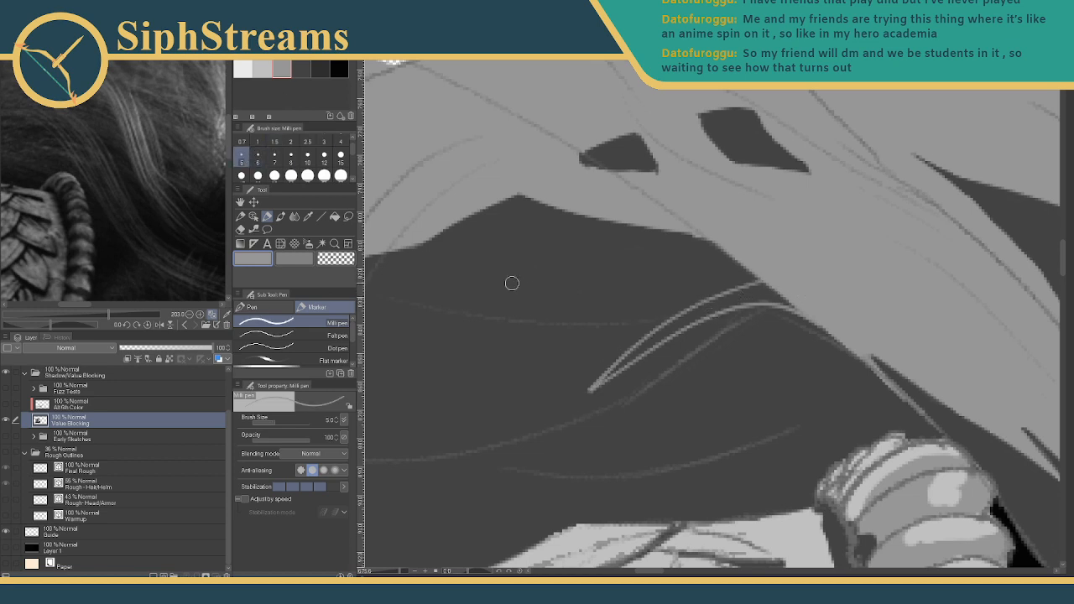
mouse_move(626, 361)
mouse_down()
mouse_move(759, 286)
mouse_move(710, 307)
mouse_move(768, 297)
mouse_move(703, 310)
mouse_move(763, 288)
mouse_move(807, 307)
mouse_move(752, 295)
mouse_move(779, 299)
mouse_up()
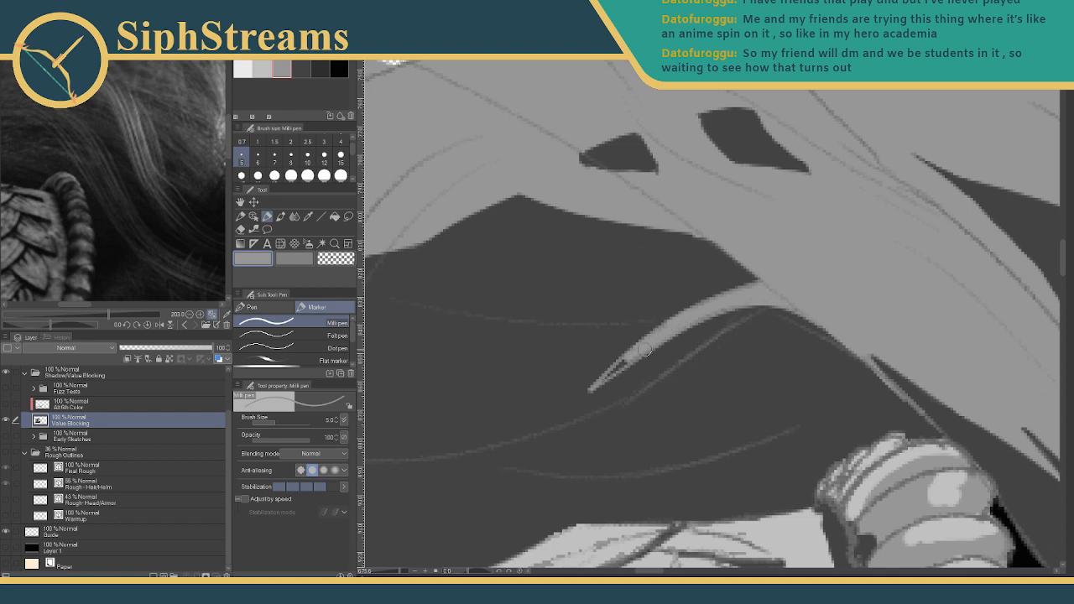
key(bracketleft)
key(bracketleft)
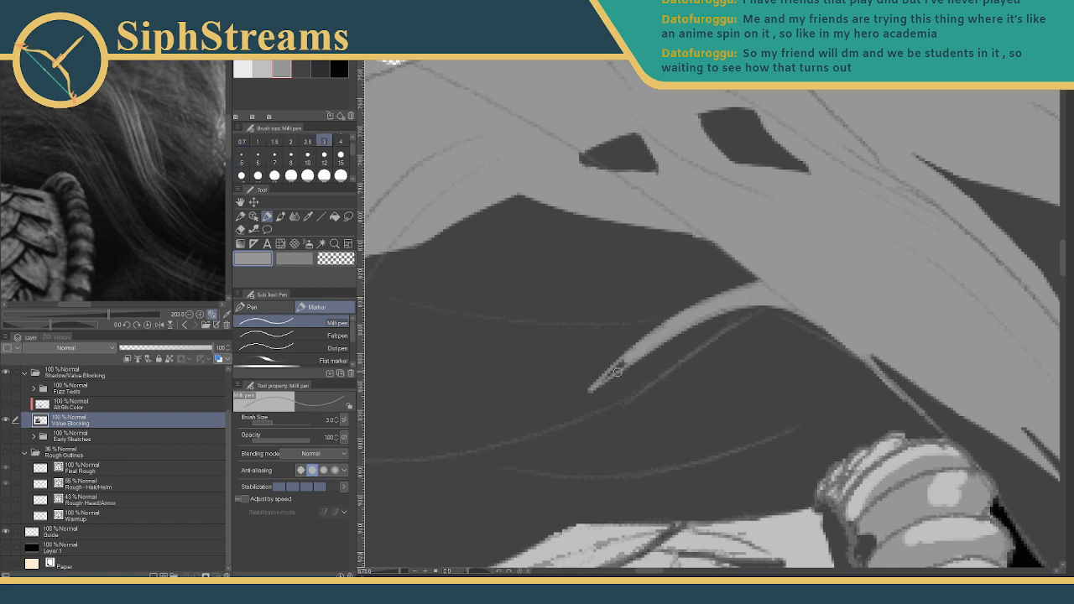
mouse_move(617, 372)
mouse_down()
mouse_move(589, 456)
mouse_move(579, 445)
mouse_move(587, 435)
mouse_move(982, 362)
mouse_move(856, 367)
mouse_move(613, 412)
mouse_move(831, 357)
mouse_move(873, 334)
mouse_move(585, 330)
mouse_move(618, 307)
mouse_move(581, 328)
mouse_up()
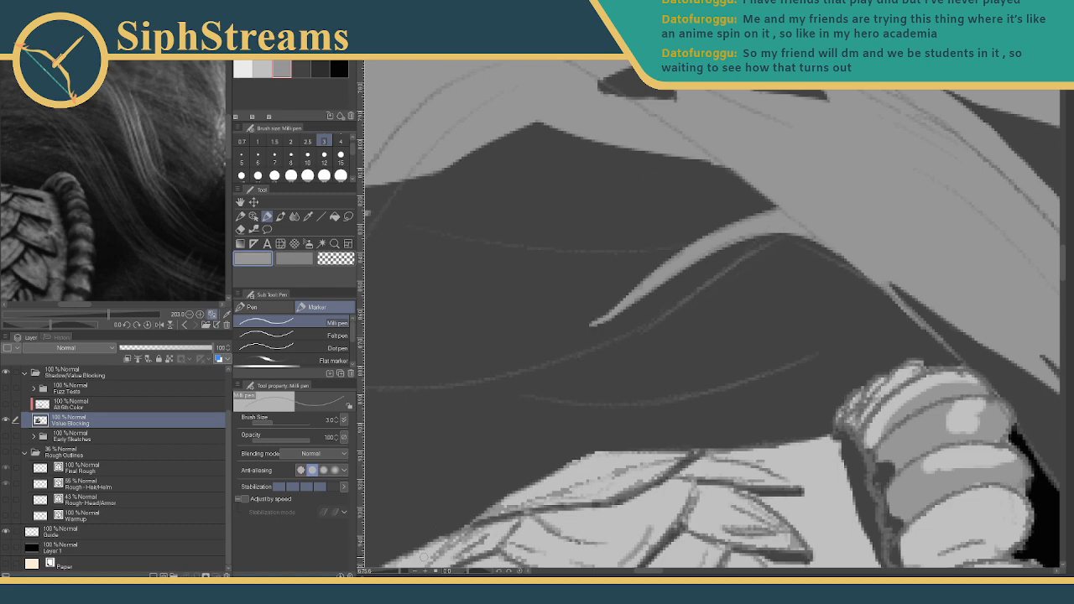
mouse_move(399, 572)
mouse_down()
mouse_move(381, 571)
mouse_move(398, 570)
mouse_move(759, 289)
mouse_move(626, 459)
mouse_up()
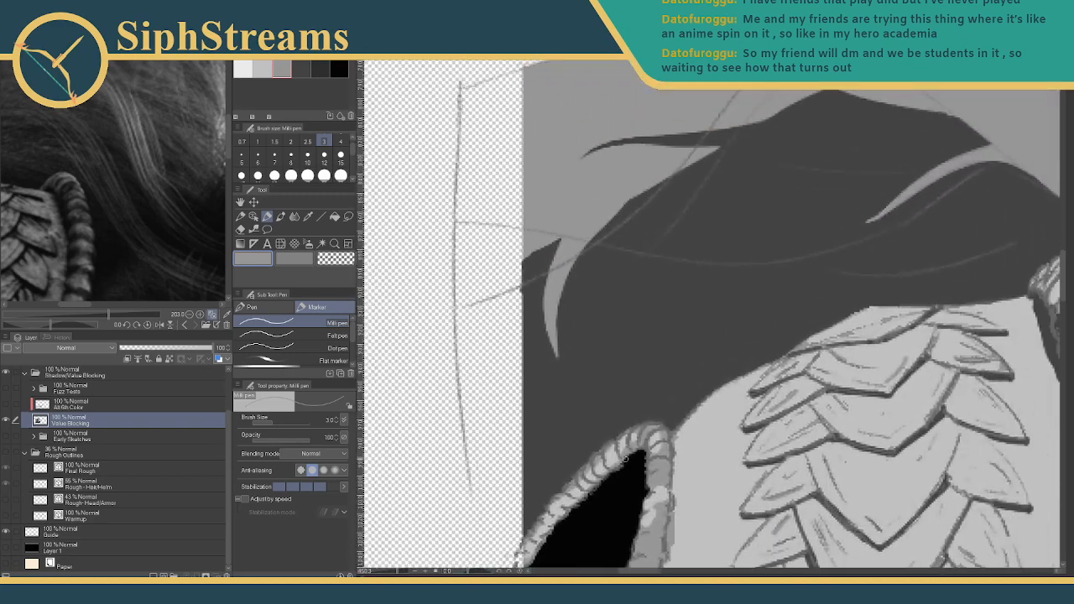
- Outline a new thin hair strand across the gap and fill it at brush size 5
mouse_move(864, 224)
mouse_down()
mouse_move(781, 294)
mouse_move(797, 329)
mouse_up()
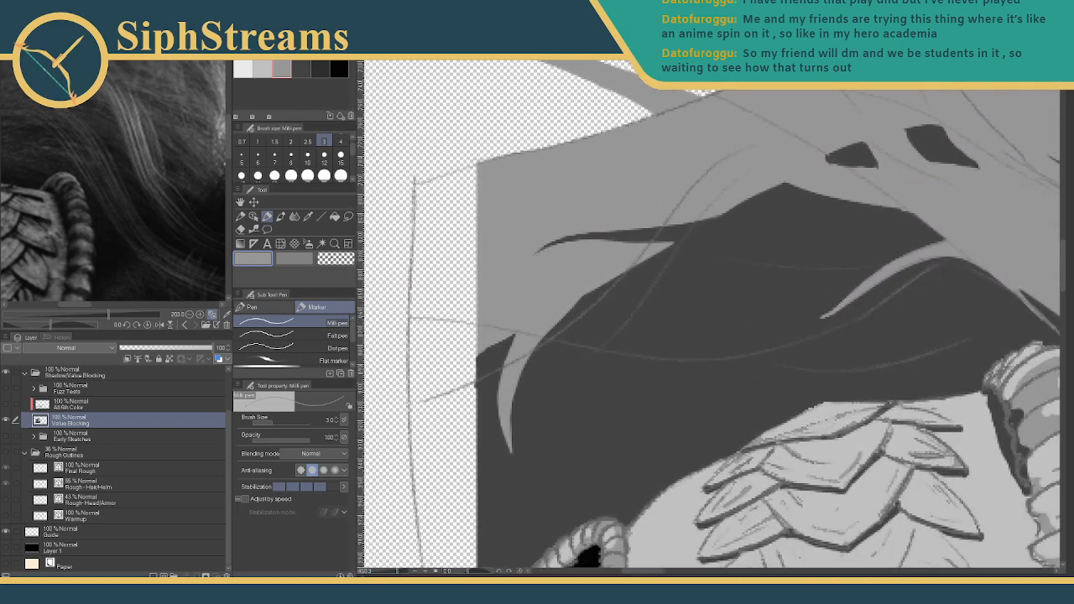
mouse_move(639, 332)
mouse_down()
mouse_move(621, 361)
mouse_move(652, 324)
mouse_up()
drag(733, 313, 553, 428)
drag(696, 345, 528, 417)
drag(664, 350, 636, 432)
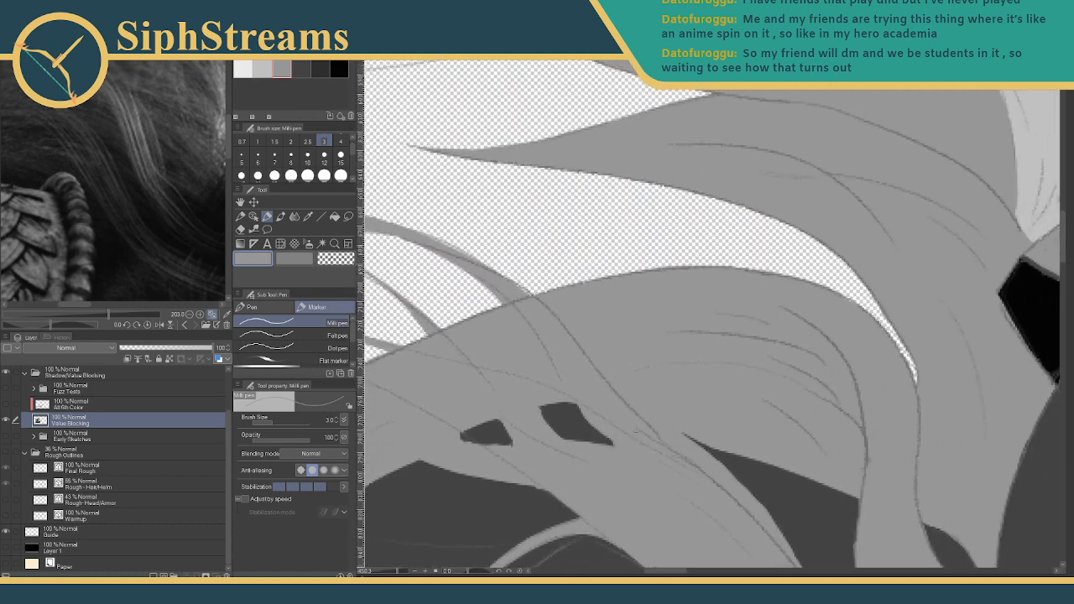
drag(760, 267, 753, 239)
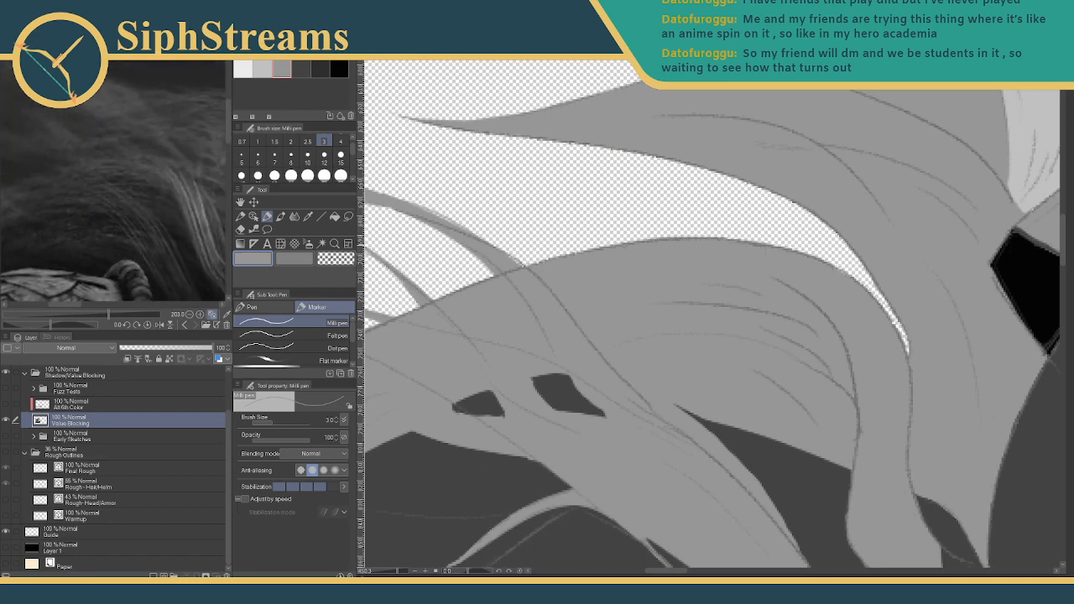
drag(695, 244, 754, 304)
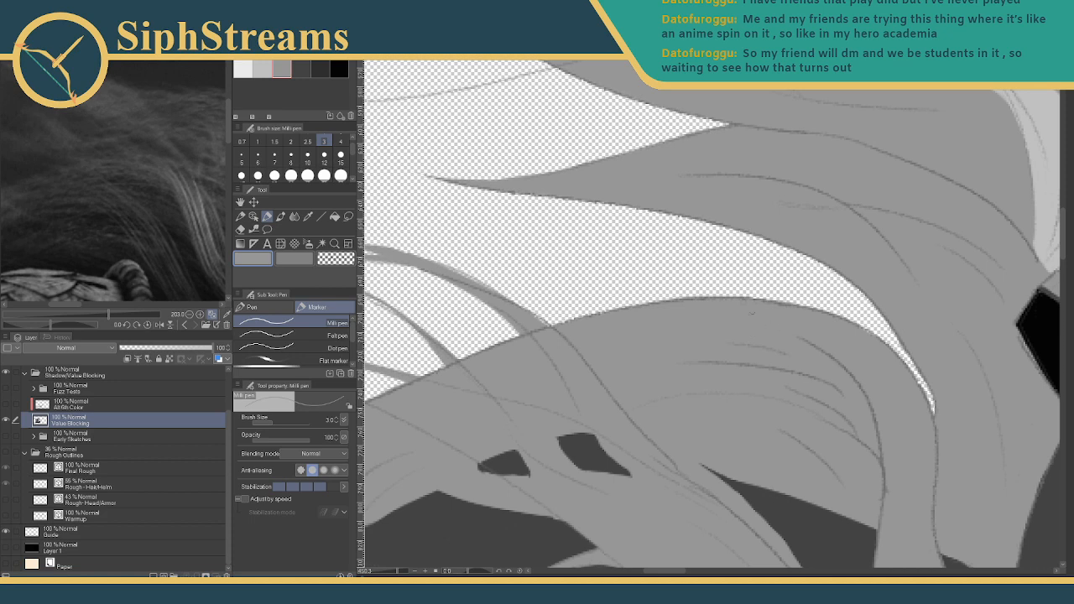
drag(816, 307, 598, 249)
drag(764, 301, 634, 257)
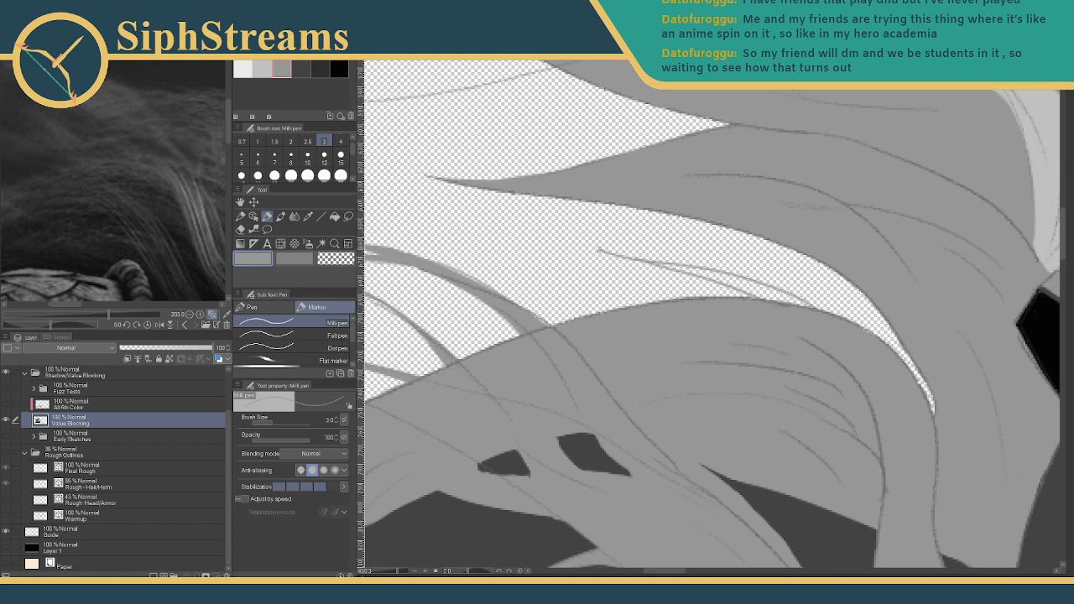
click(241, 156)
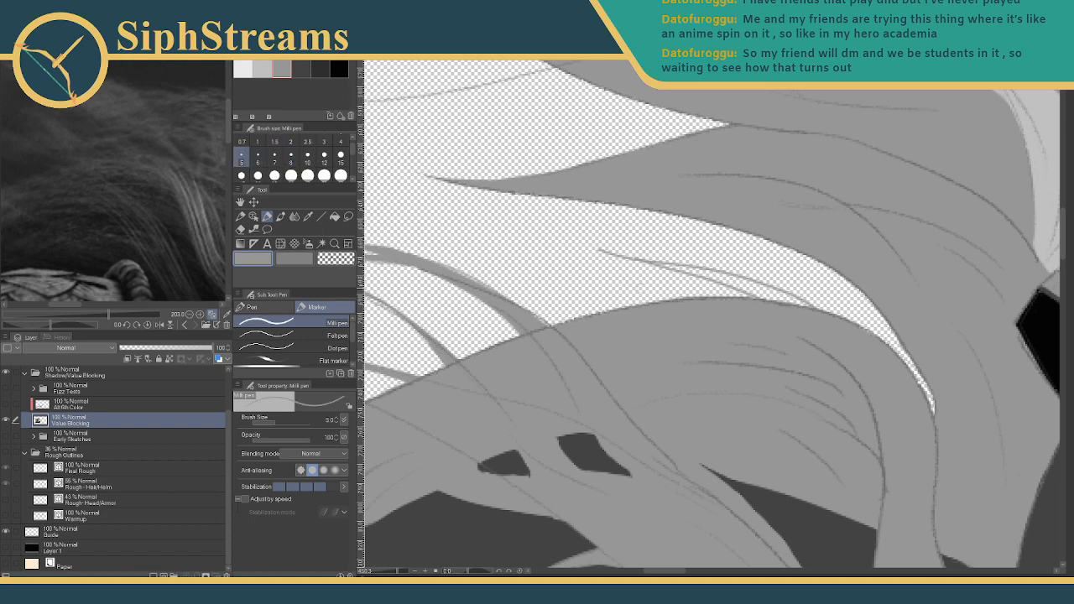
mouse_move(681, 270)
mouse_down()
mouse_move(784, 300)
mouse_move(755, 285)
mouse_move(815, 318)
mouse_move(735, 286)
mouse_move(763, 296)
mouse_up()
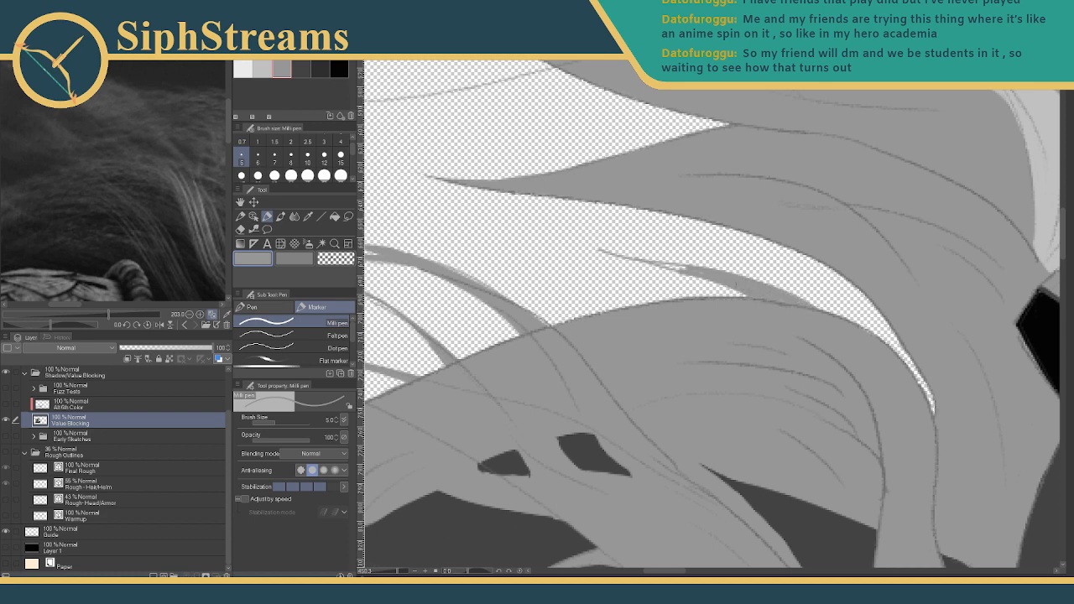
drag(698, 271, 661, 265)
- Try a dark grey size-2 shadow line across the highlight, then undo it
click(290, 141)
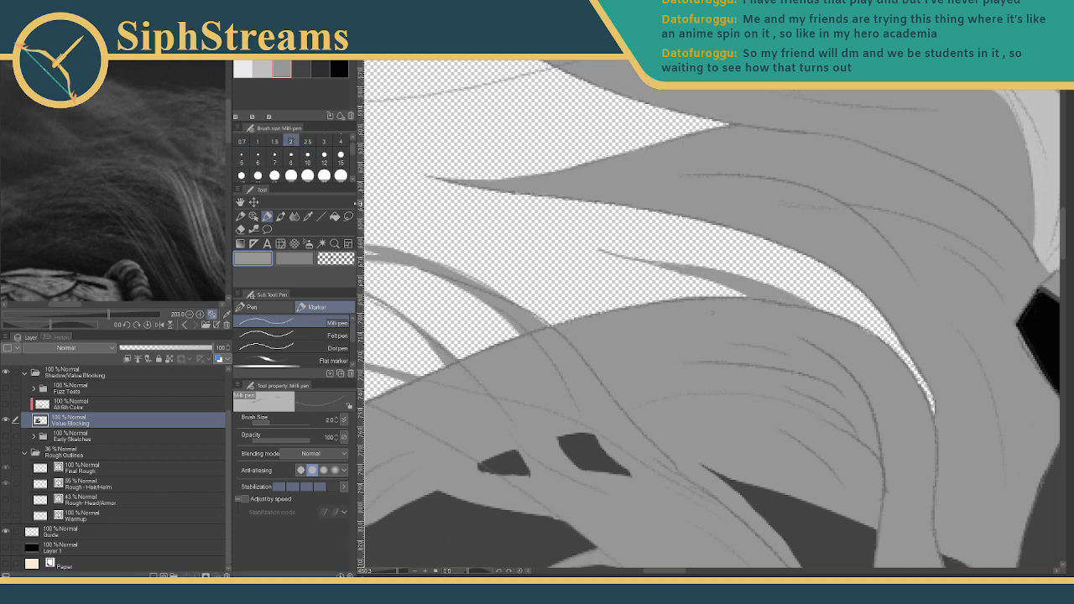
drag(398, 571, 402, 572)
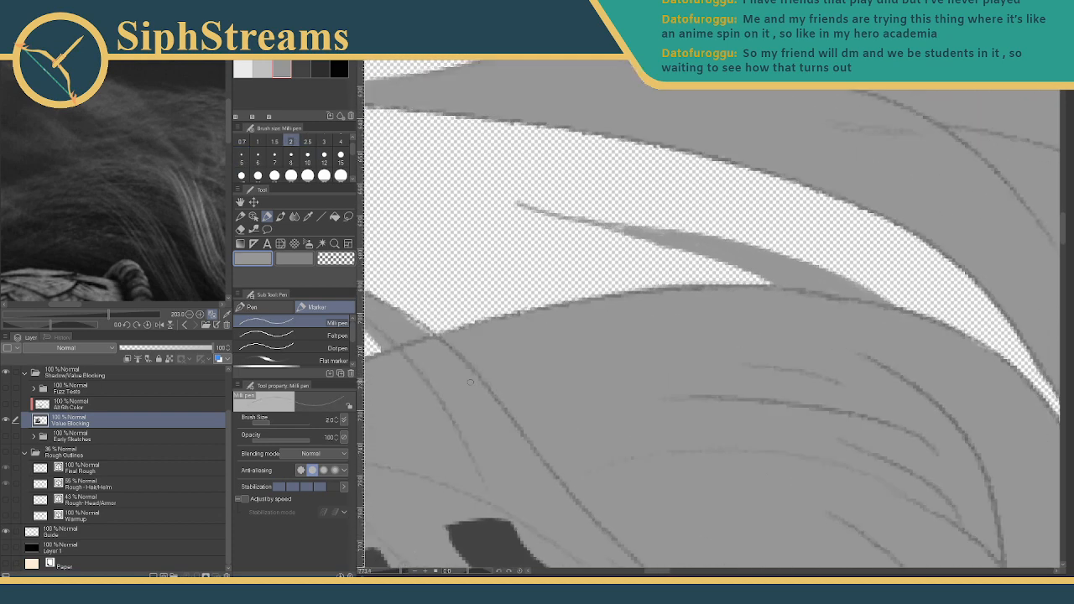
drag(471, 381, 584, 359)
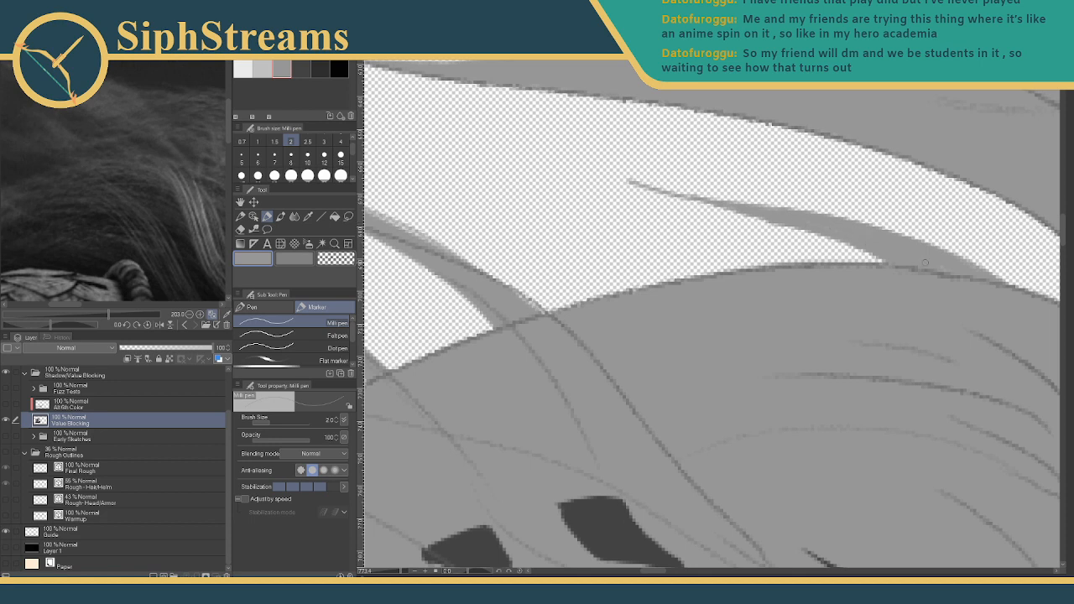
drag(806, 258, 654, 332)
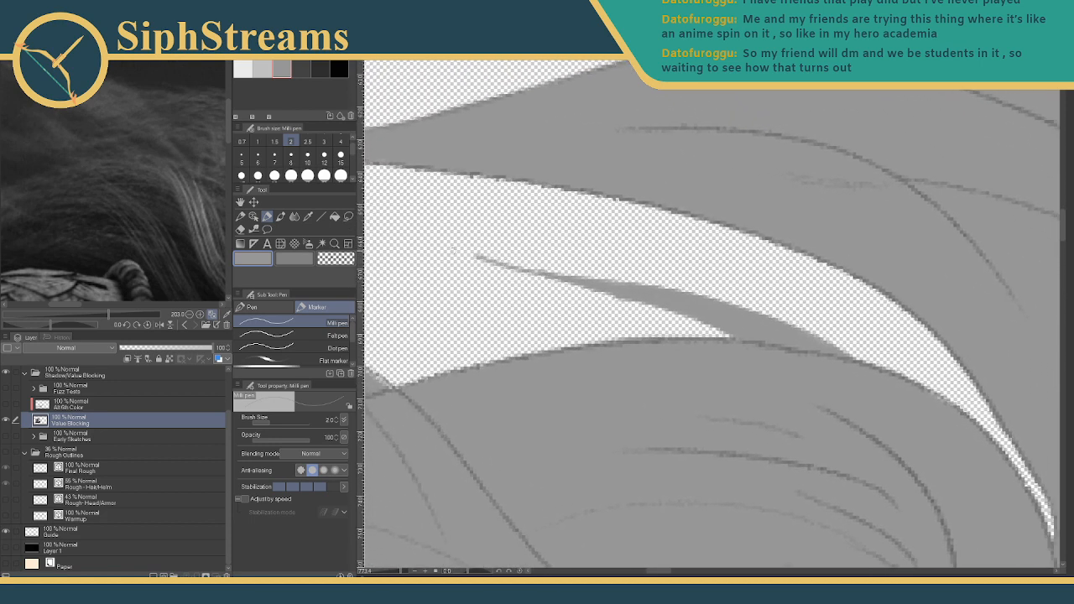
key(e)
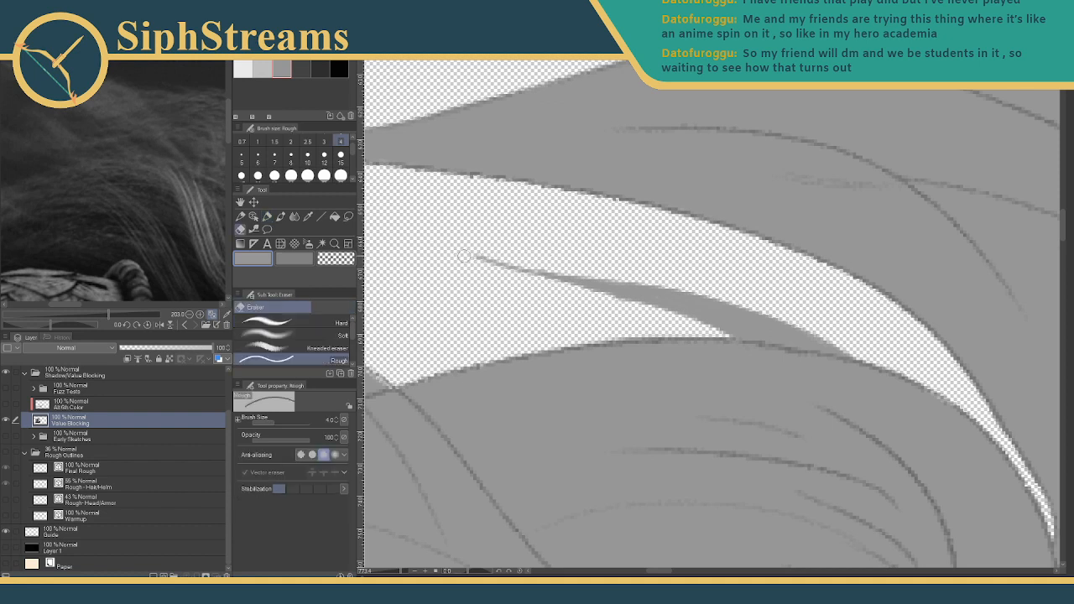
key(p)
drag(612, 335, 406, 266)
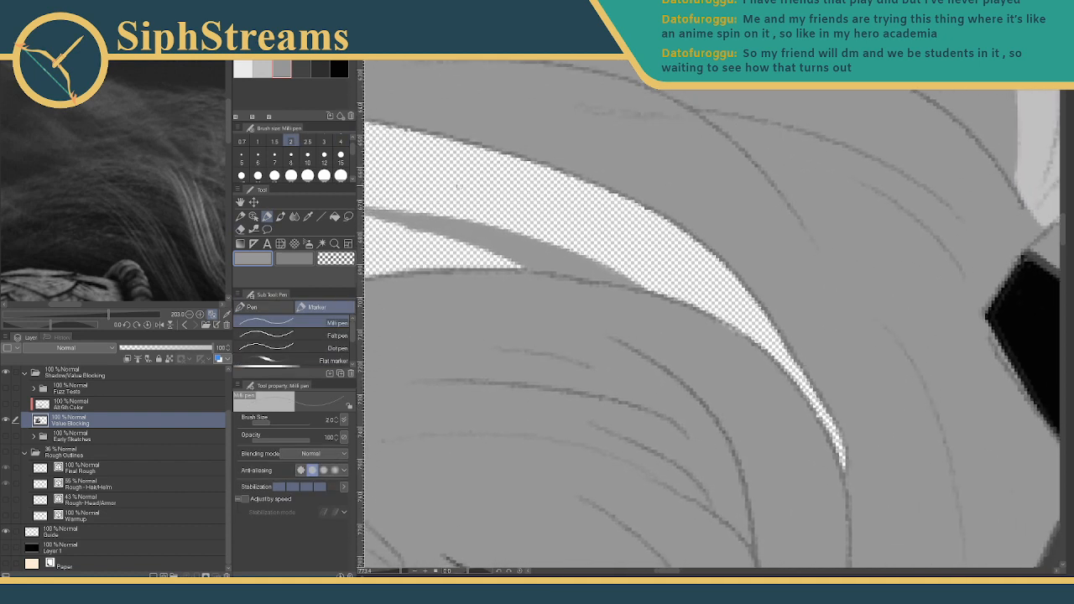
click(320, 72)
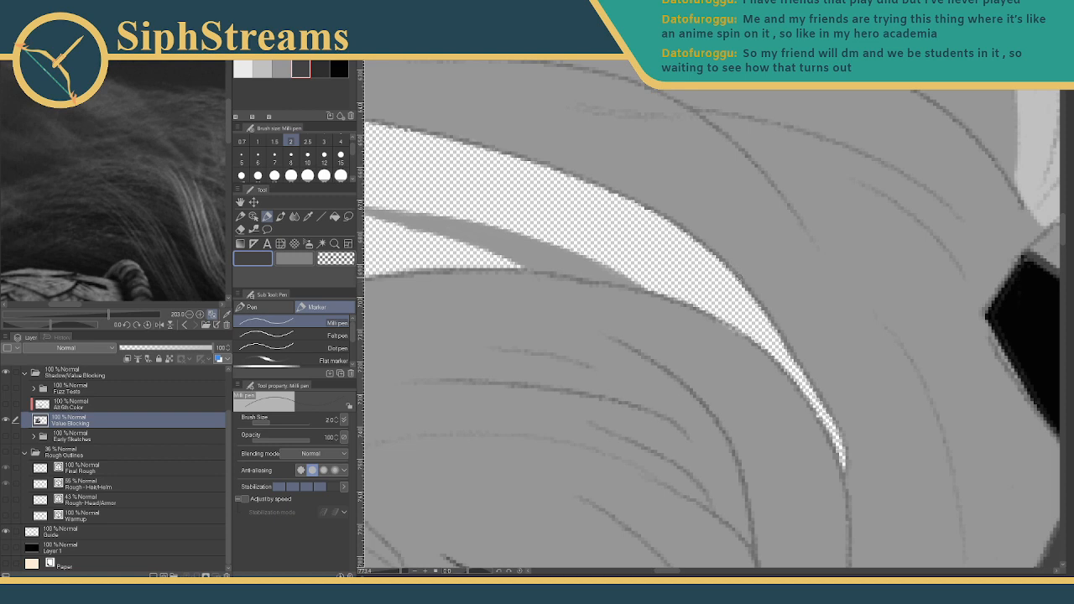
mouse_move(730, 274)
mouse_down()
mouse_move(653, 258)
mouse_move(600, 262)
mouse_move(698, 253)
mouse_move(666, 257)
mouse_move(726, 269)
mouse_up()
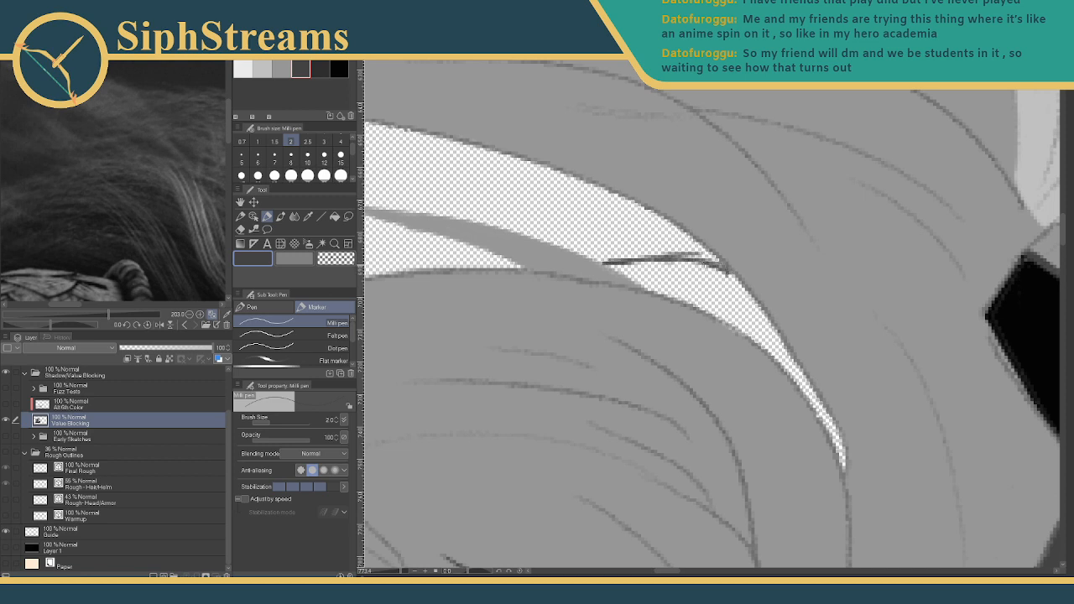
key(ctrl+z)
key(ctrl+z)
key(ctrl+z)
key(ctrl+z)
key(ctrl+z)
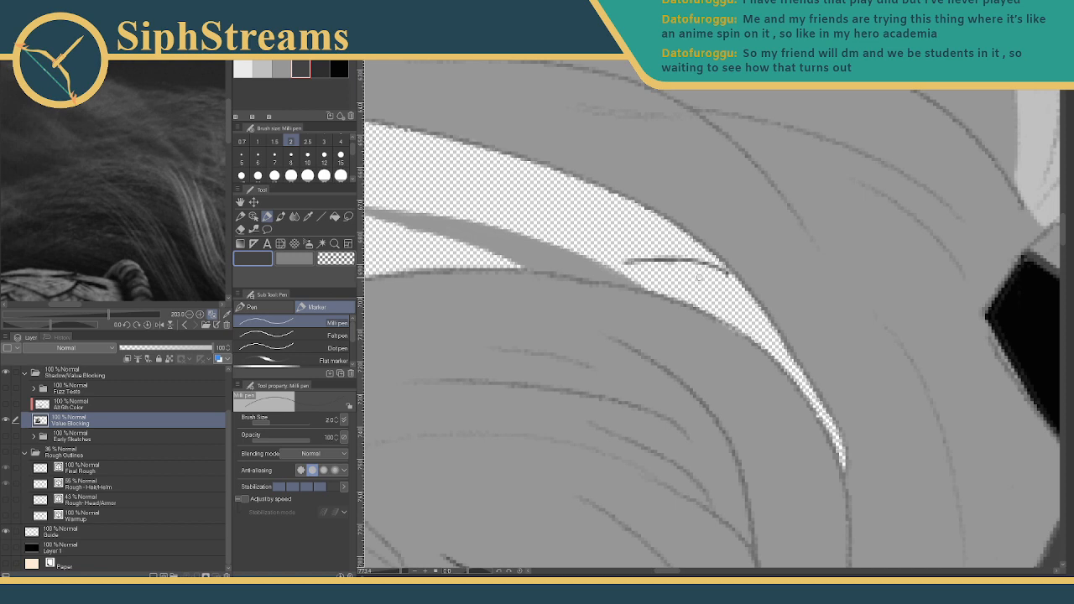
key(ctrl+z)
key(ctrl+z)
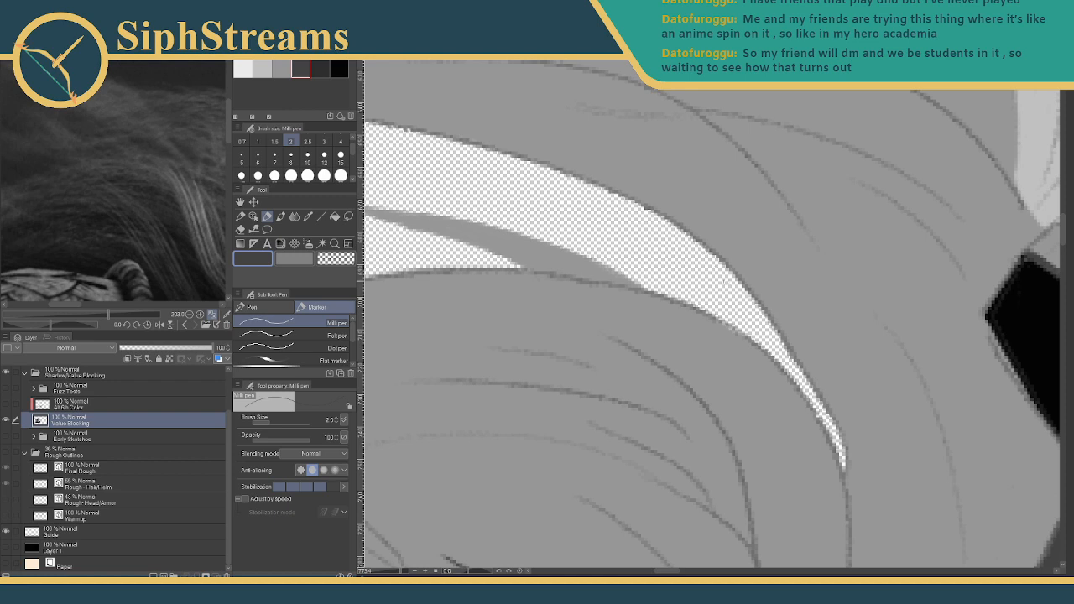
- Draw a thin dark shadow line along the new strand and thicken its left end
drag(635, 255, 745, 289)
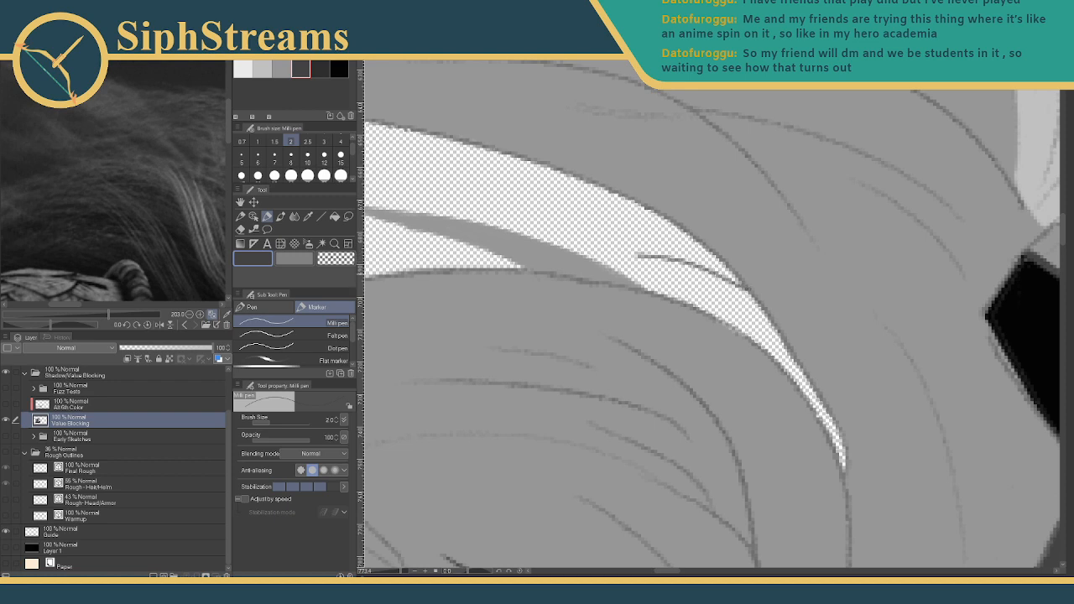
drag(651, 256, 594, 255)
drag(767, 269, 878, 277)
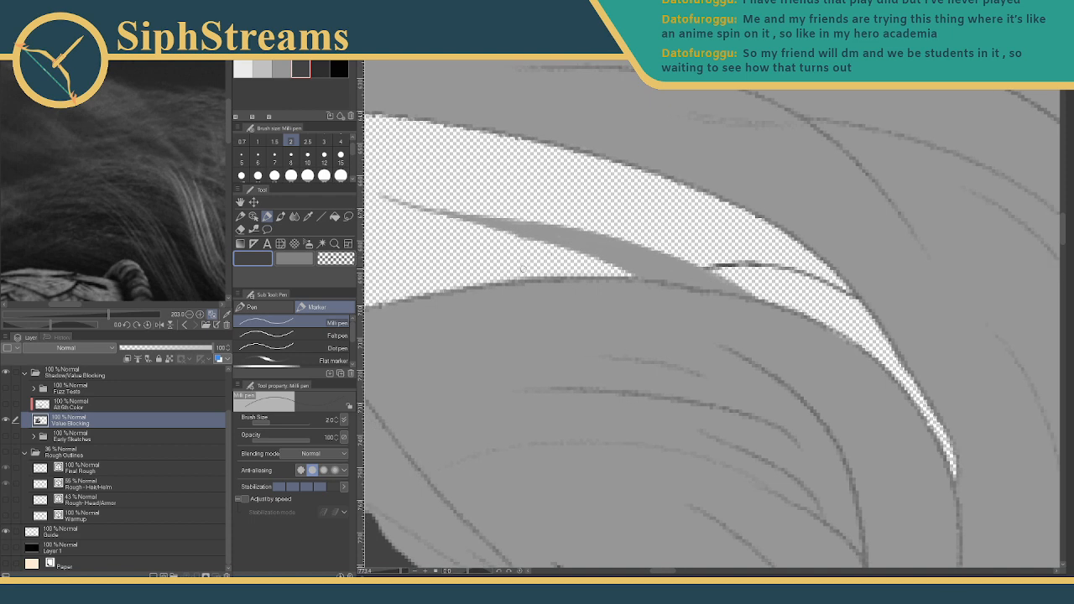
mouse_move(589, 293)
mouse_down()
mouse_move(664, 374)
mouse_move(611, 337)
mouse_move(695, 353)
mouse_up()
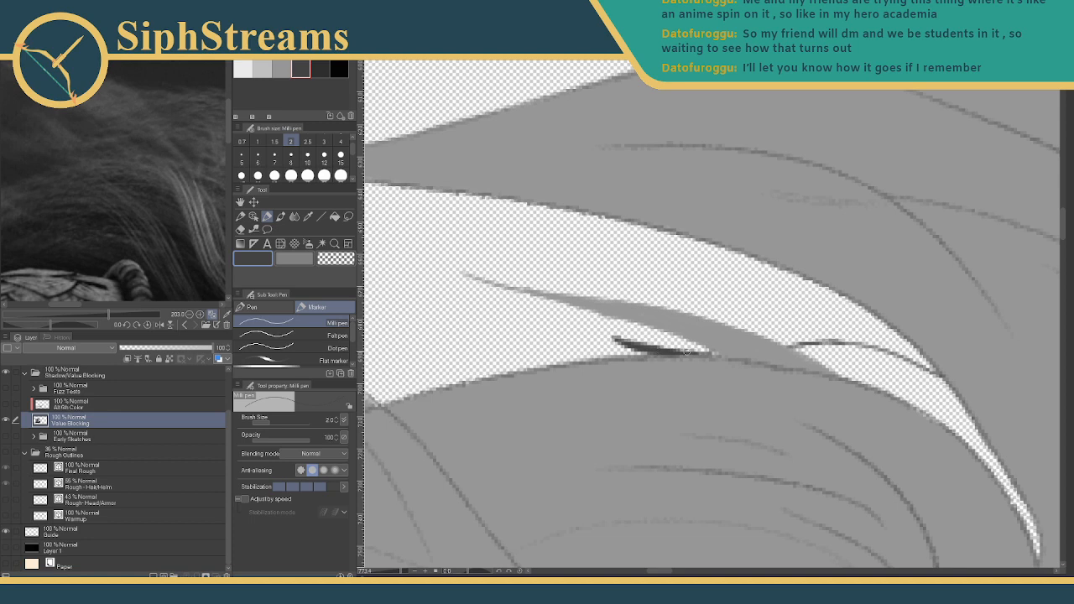
drag(615, 338, 633, 345)
mouse_move(789, 353)
mouse_down()
mouse_move(554, 317)
mouse_move(621, 310)
mouse_move(671, 320)
mouse_move(701, 341)
mouse_up()
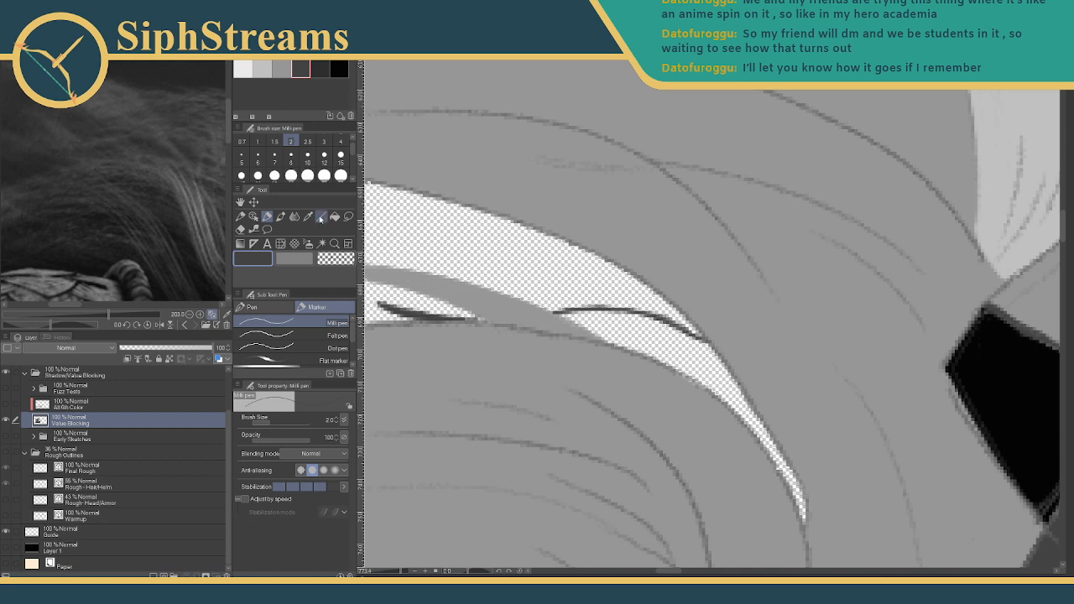
click(335, 217)
- Fill the hollow along the dark line, then paint the band's lower edge at pen size 4
click(646, 335)
drag(736, 405, 619, 287)
click(266, 216)
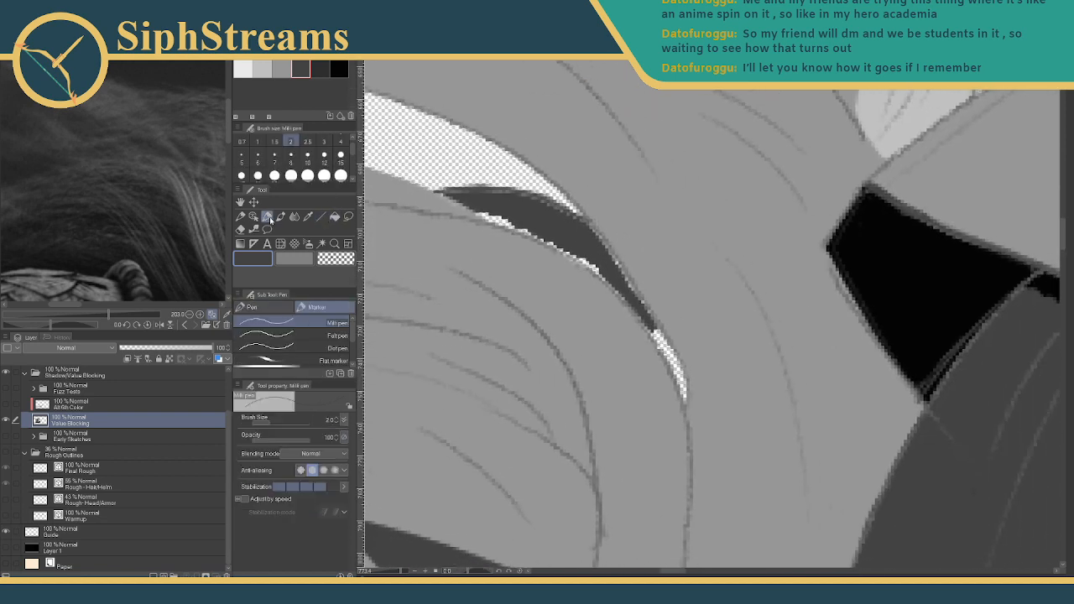
click(341, 141)
drag(535, 243, 537, 329)
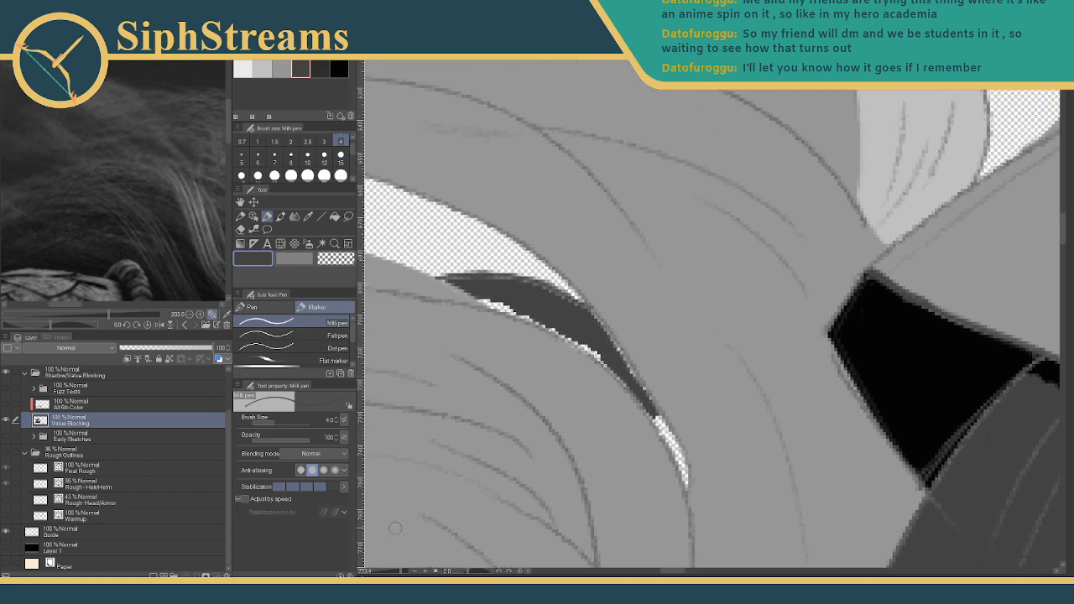
key(ctrl+plus)
drag(417, 436, 612, 494)
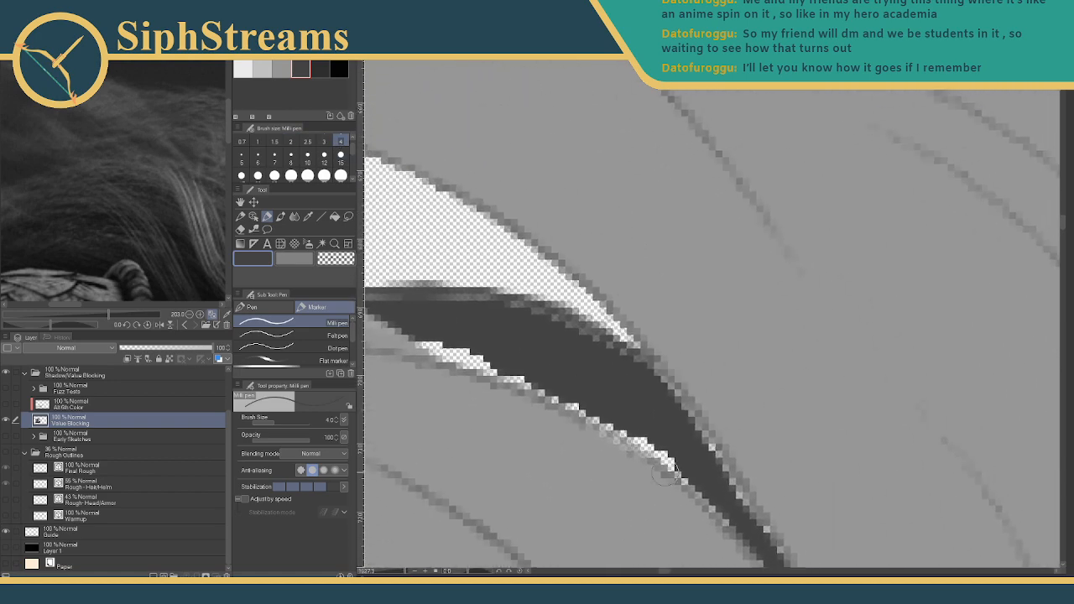
mouse_move(421, 332)
mouse_down()
mouse_move(463, 353)
mouse_move(418, 338)
mouse_move(501, 376)
mouse_move(526, 375)
mouse_move(511, 361)
mouse_move(496, 363)
mouse_move(577, 400)
mouse_move(544, 375)
mouse_move(624, 425)
mouse_move(538, 373)
mouse_move(605, 423)
mouse_move(563, 394)
mouse_move(641, 428)
mouse_move(669, 460)
mouse_up()
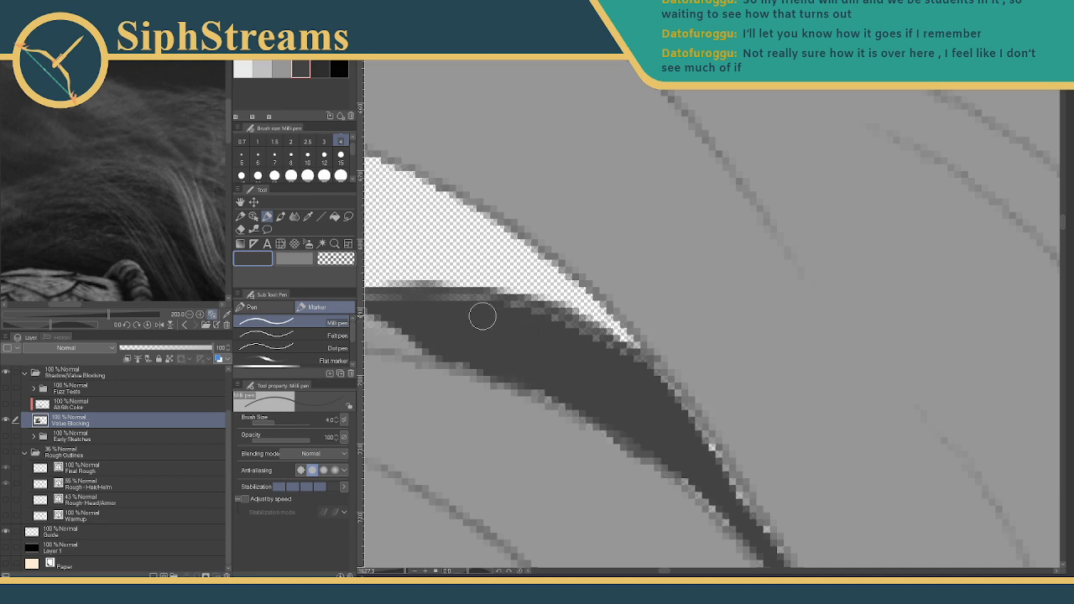
- Darken the band's top strip, left tip and lower-left edge, and widen its upper-right edge
drag(545, 323, 805, 348)
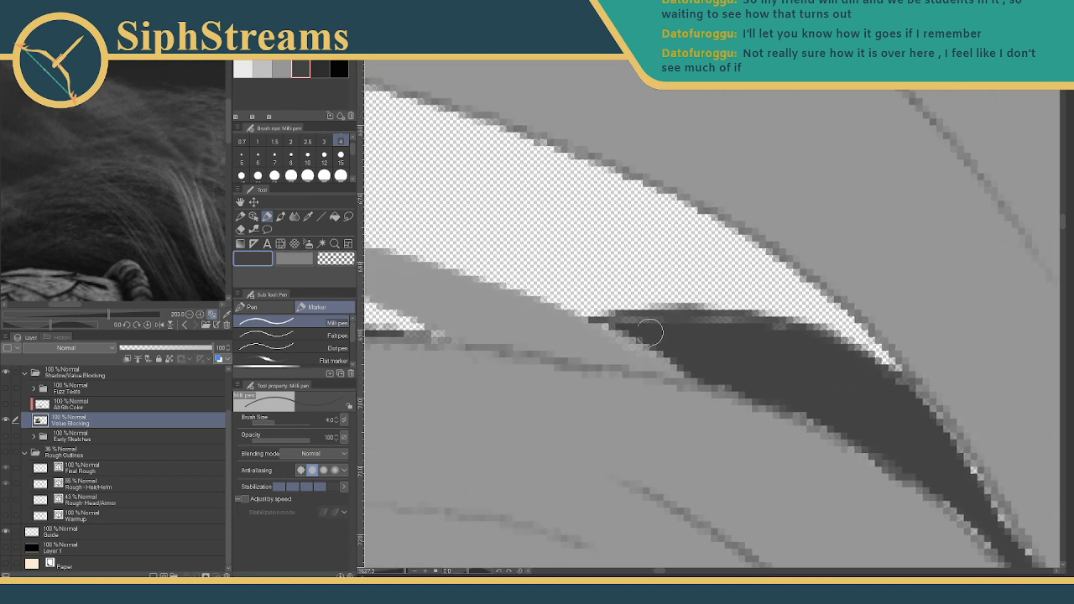
drag(621, 322, 718, 321)
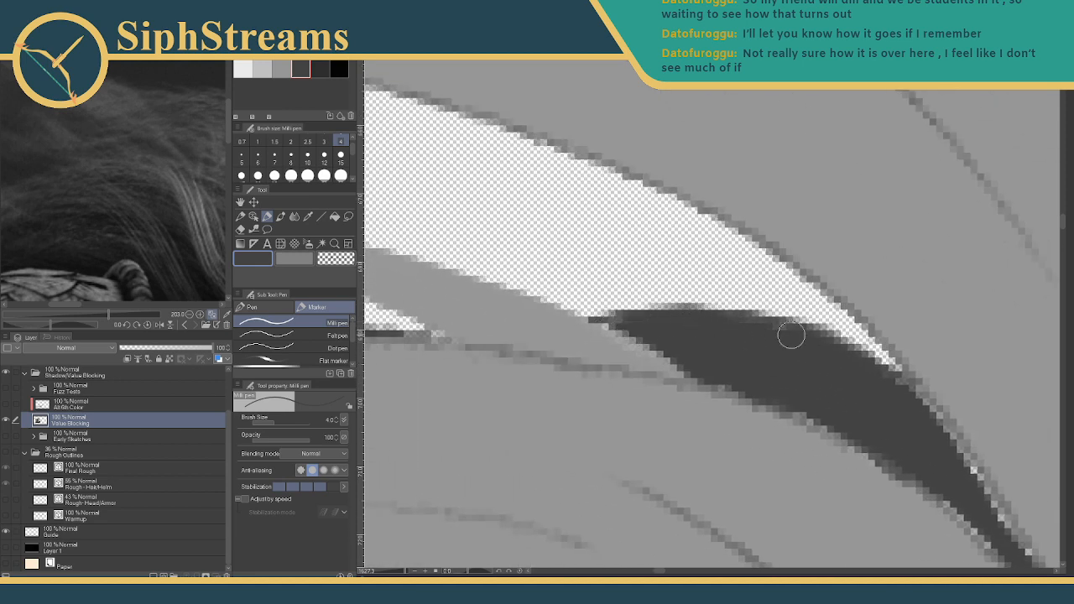
drag(742, 329, 690, 319)
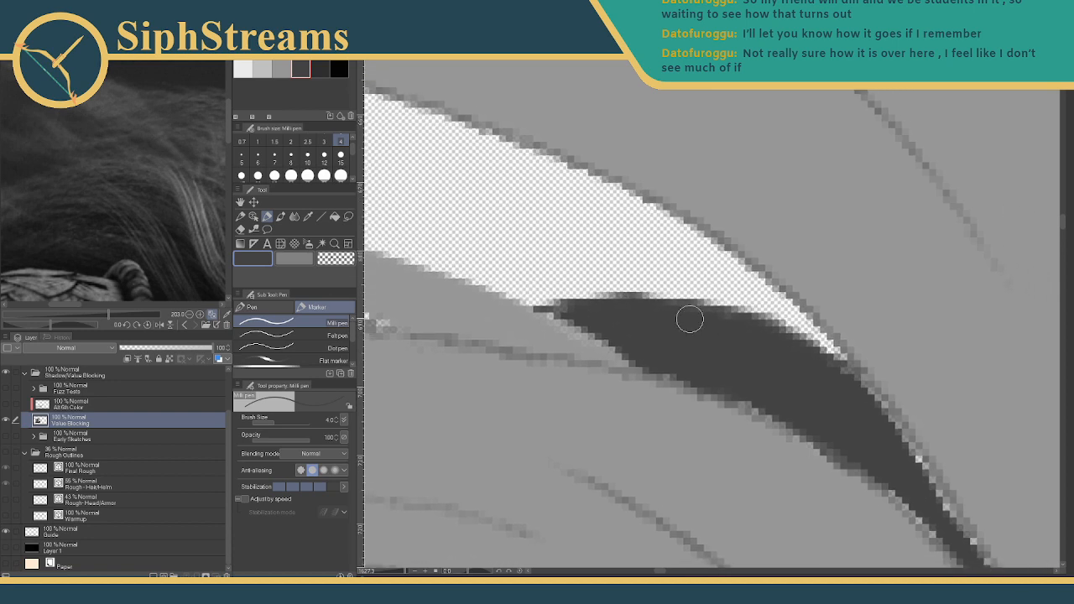
drag(560, 311, 615, 347)
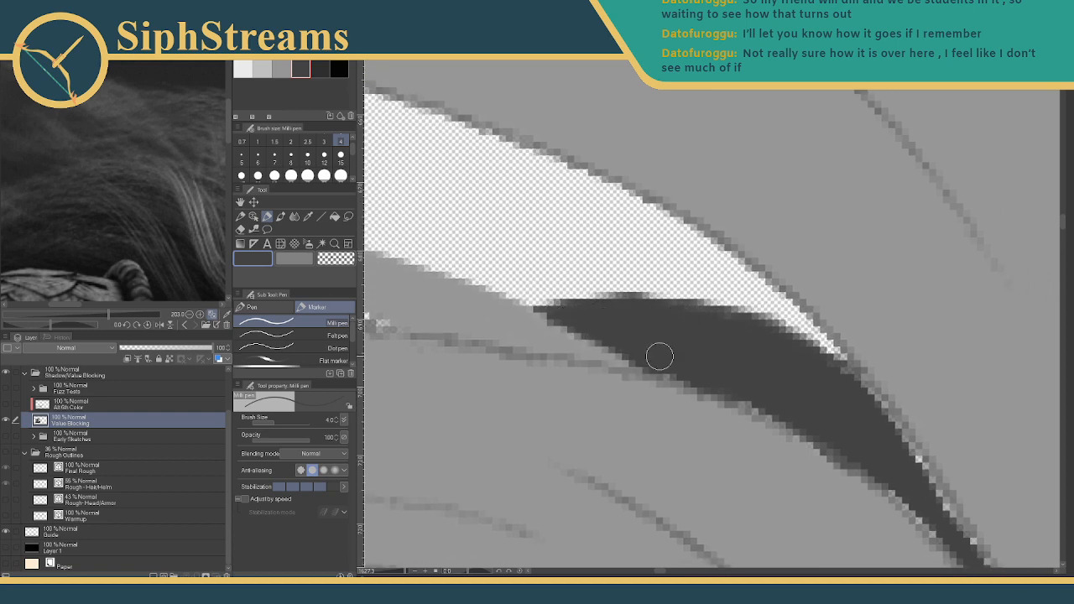
drag(707, 347, 542, 245)
drag(663, 323, 478, 191)
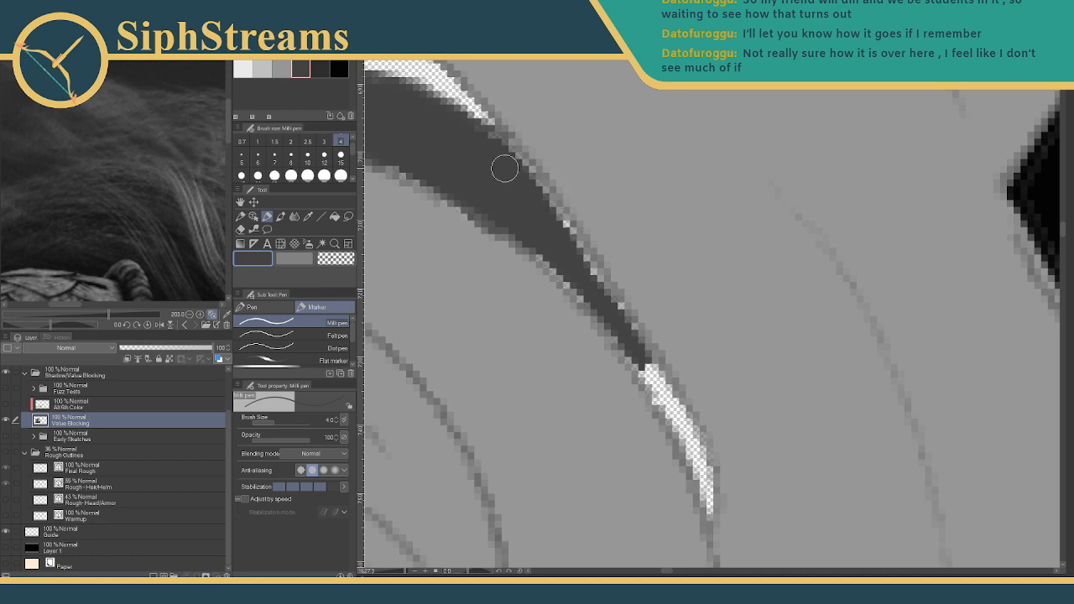
drag(544, 191, 624, 326)
- Extend the dark band's tip down across the gap into a long thin point
drag(556, 258, 659, 397)
drag(617, 322, 657, 386)
drag(618, 311, 678, 430)
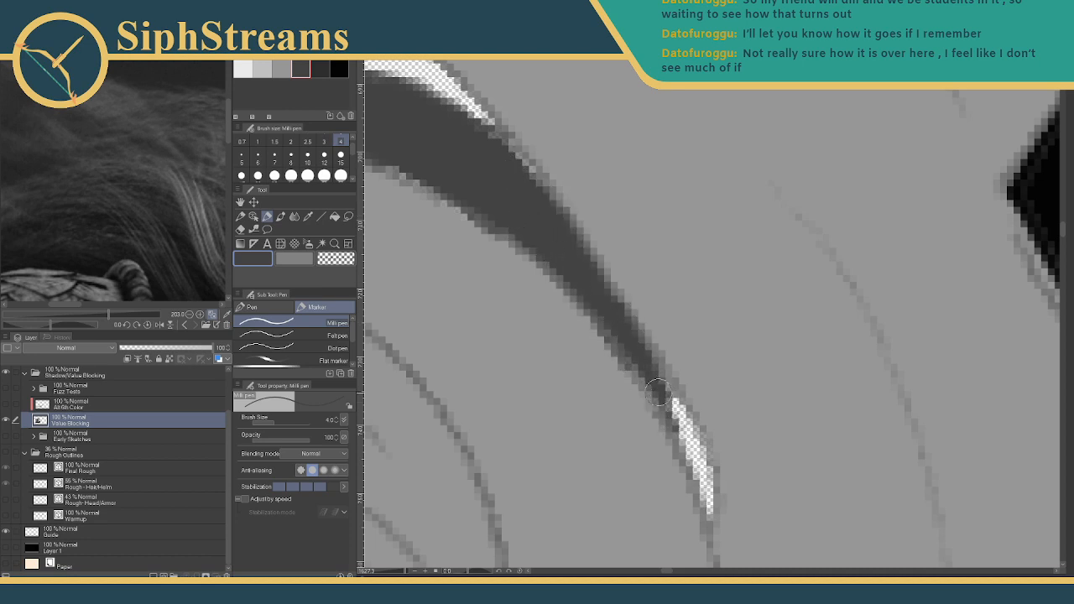
drag(649, 374, 696, 460)
drag(675, 400, 712, 520)
drag(681, 440, 712, 490)
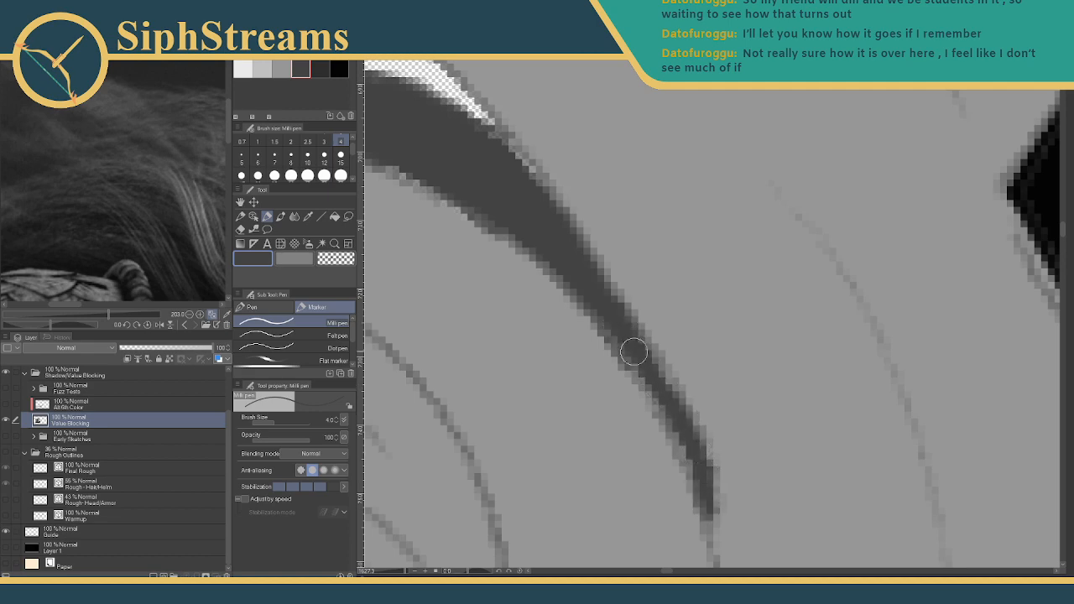
drag(633, 352, 773, 411)
drag(405, 572, 395, 573)
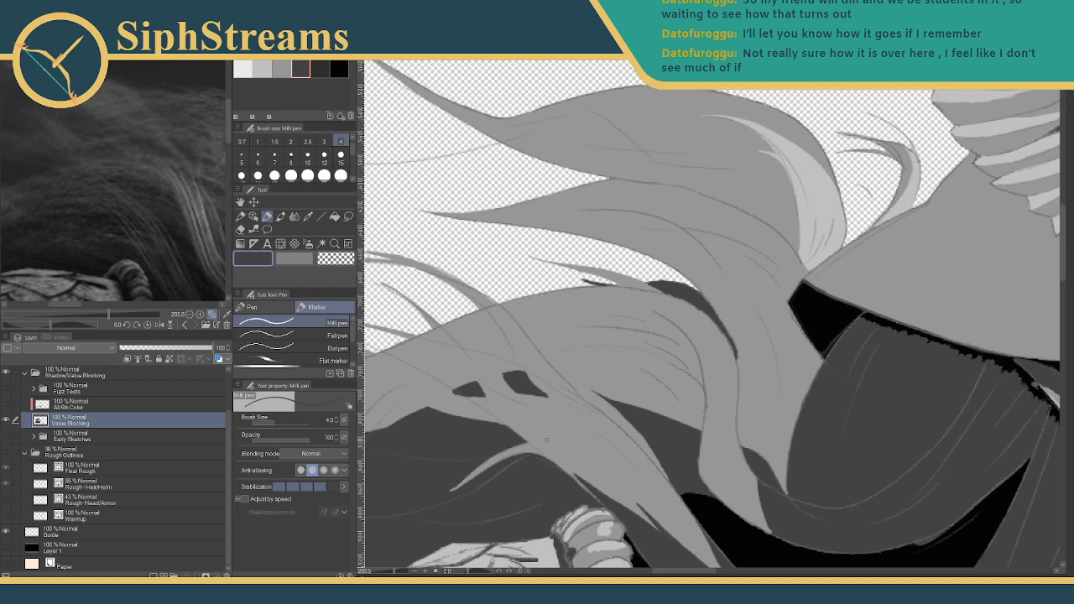
- Draw a thin dark stroke and a small filled V accent between strands, undoing stray strokes
scroll(780, 168, up, 2)
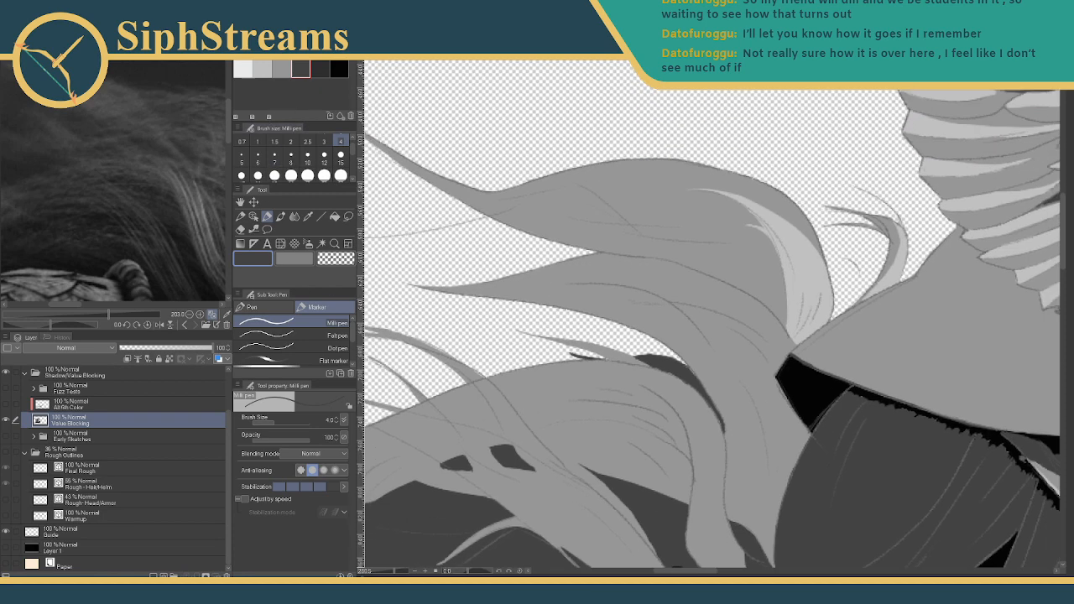
scroll(654, 286, up, 3)
drag(578, 429, 574, 425)
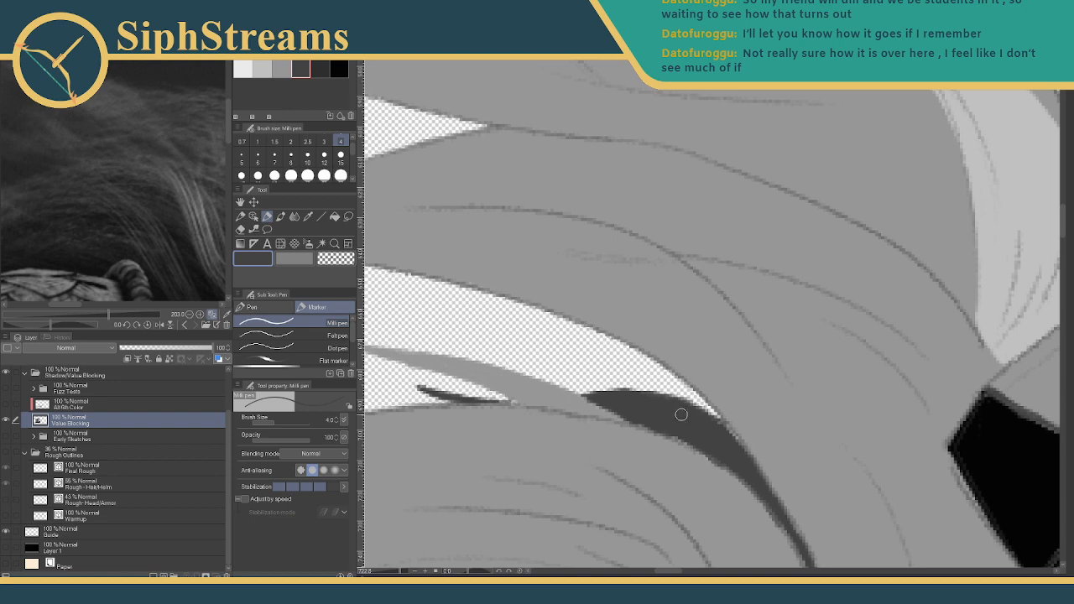
mouse_move(646, 390)
mouse_down()
mouse_move(579, 341)
mouse_move(611, 362)
mouse_move(610, 348)
mouse_move(586, 331)
mouse_move(609, 359)
mouse_move(596, 332)
mouse_up()
key(ctrl+z)
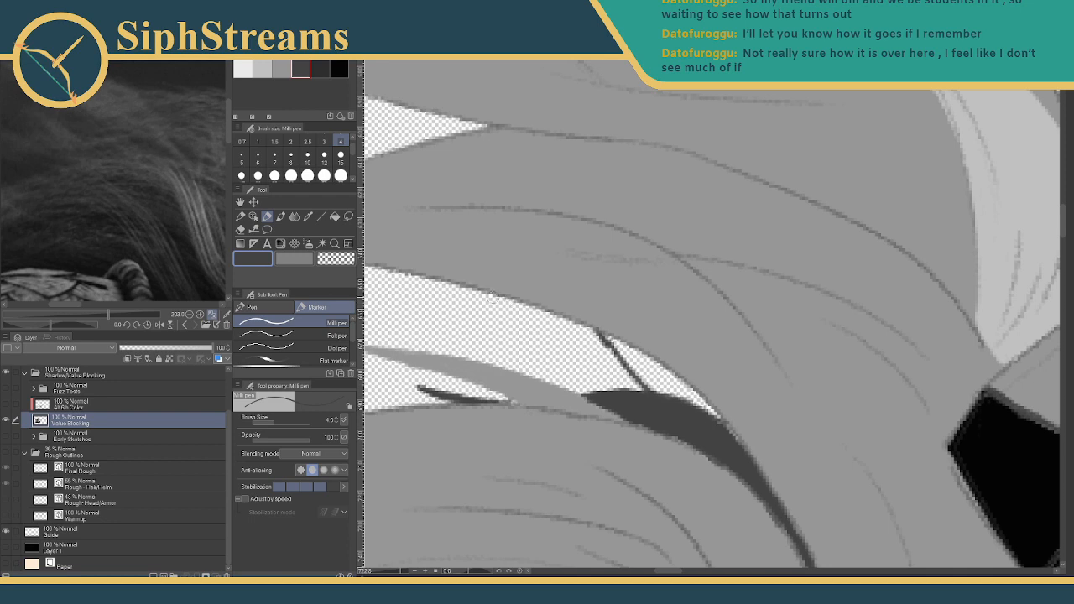
mouse_move(491, 295)
mouse_down()
mouse_move(461, 322)
mouse_move(545, 313)
mouse_up()
key(ctrl+z)
key(ctrl+z)
drag(462, 320, 514, 303)
key(ctrl+z)
key(ctrl+z)
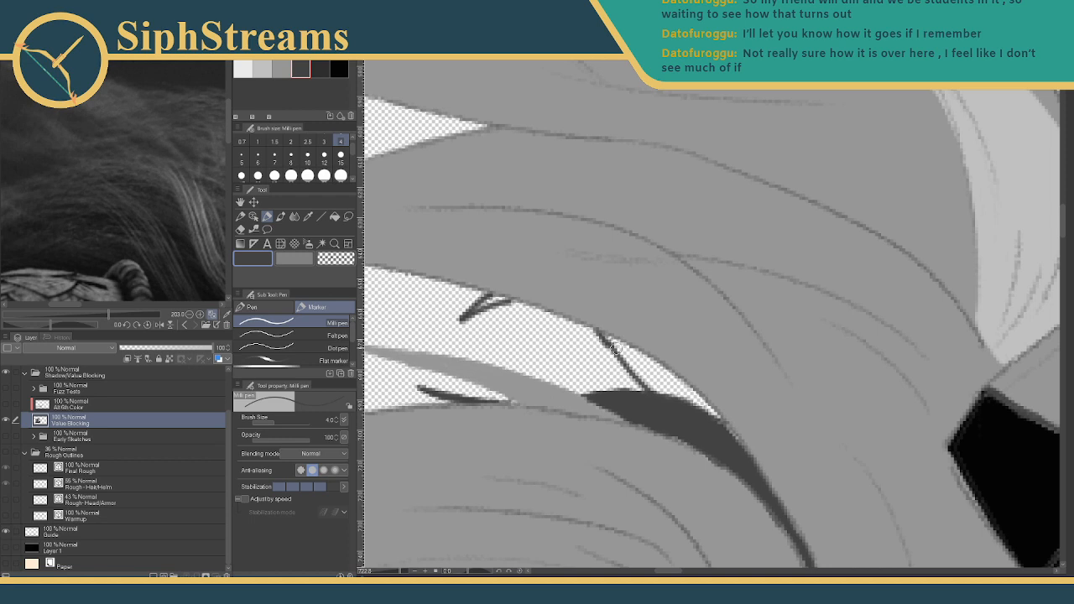
drag(470, 311, 509, 299)
- Shade along the strand's right edge to cover the transparent gap in dark grey
drag(608, 362, 536, 384)
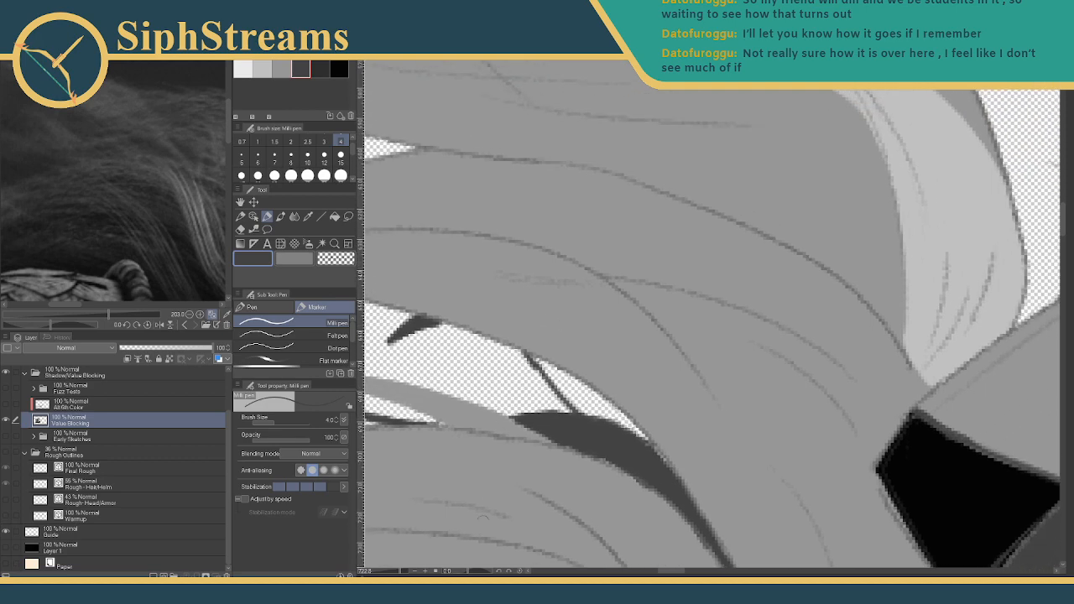
click(397, 572)
drag(451, 470, 400, 454)
drag(432, 380, 584, 499)
drag(411, 362, 475, 404)
mouse_move(421, 368)
mouse_down()
mouse_move(520, 439)
mouse_move(481, 401)
mouse_move(494, 403)
mouse_move(429, 377)
mouse_move(455, 401)
mouse_move(681, 377)
mouse_up()
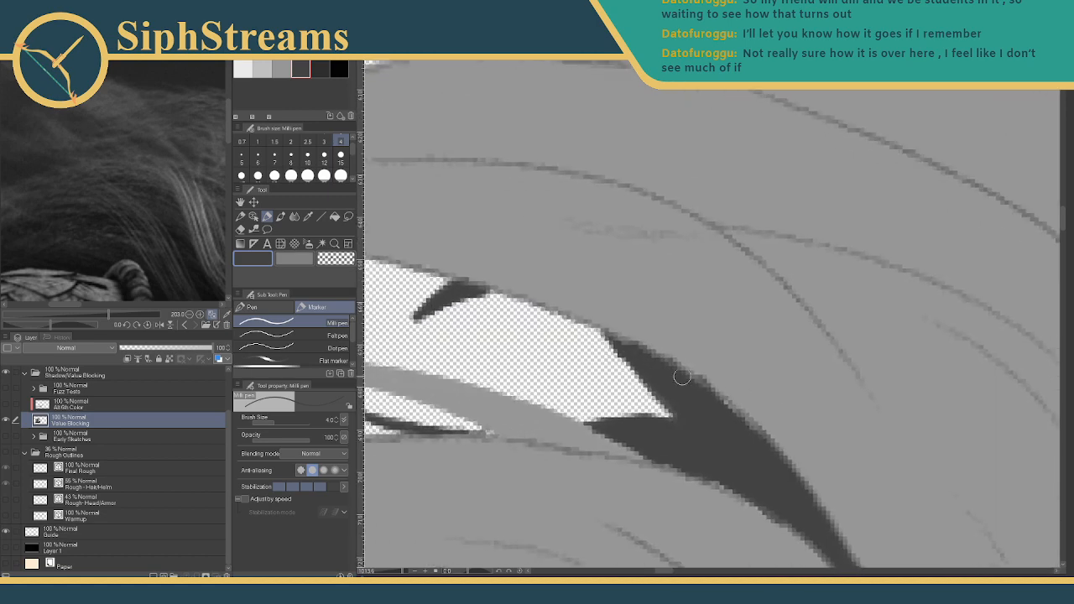
- Draw hatch lines from the hair tip and fill them into a solid tapered dark spike
drag(520, 400, 744, 426)
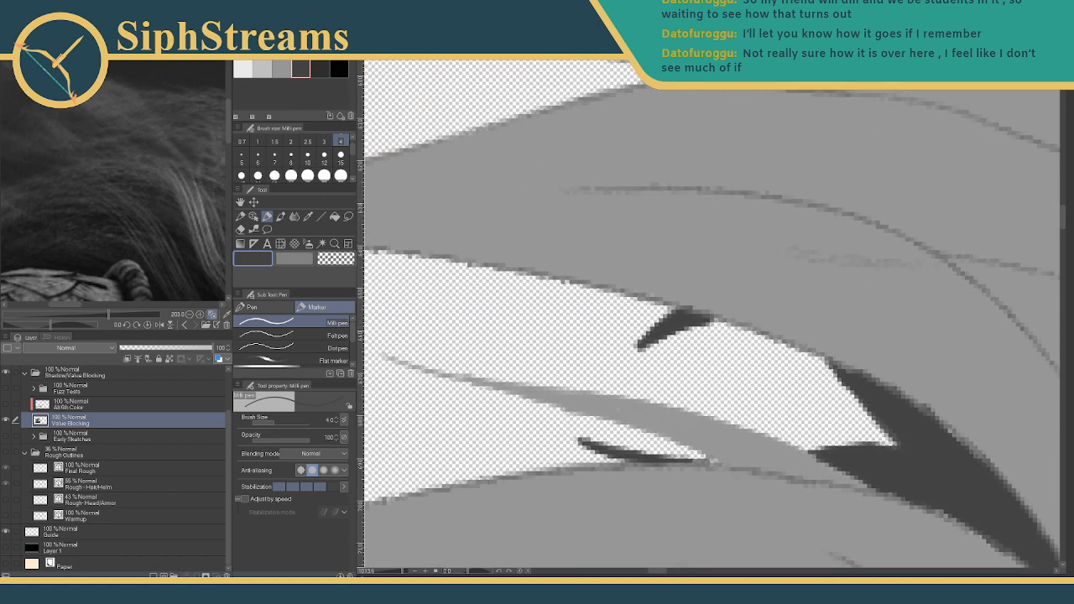
mouse_move(400, 573)
mouse_down()
mouse_move(386, 573)
mouse_move(400, 573)
mouse_up()
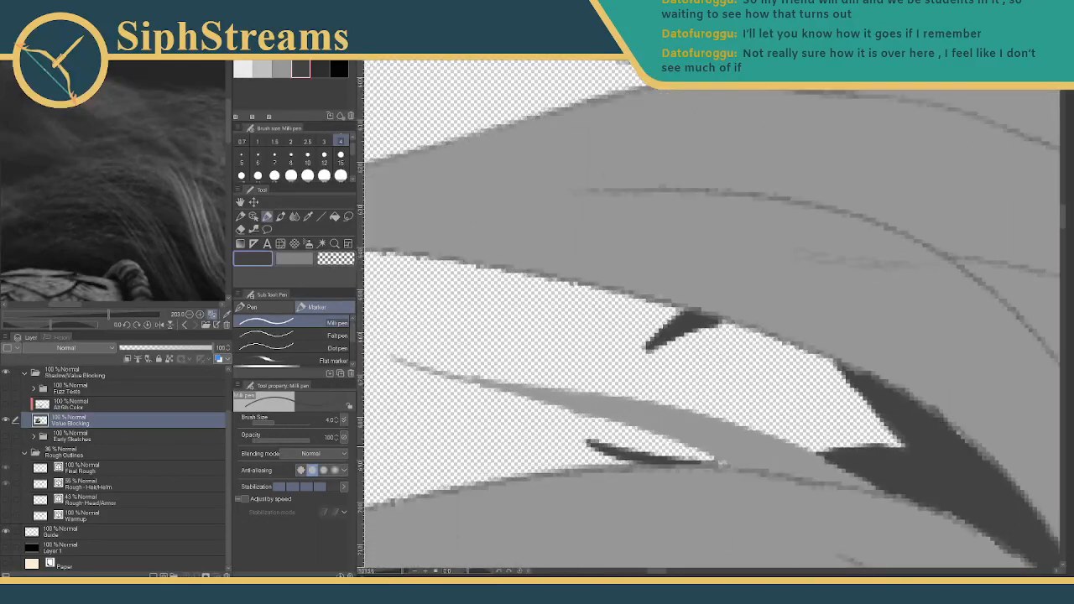
drag(864, 391, 760, 400)
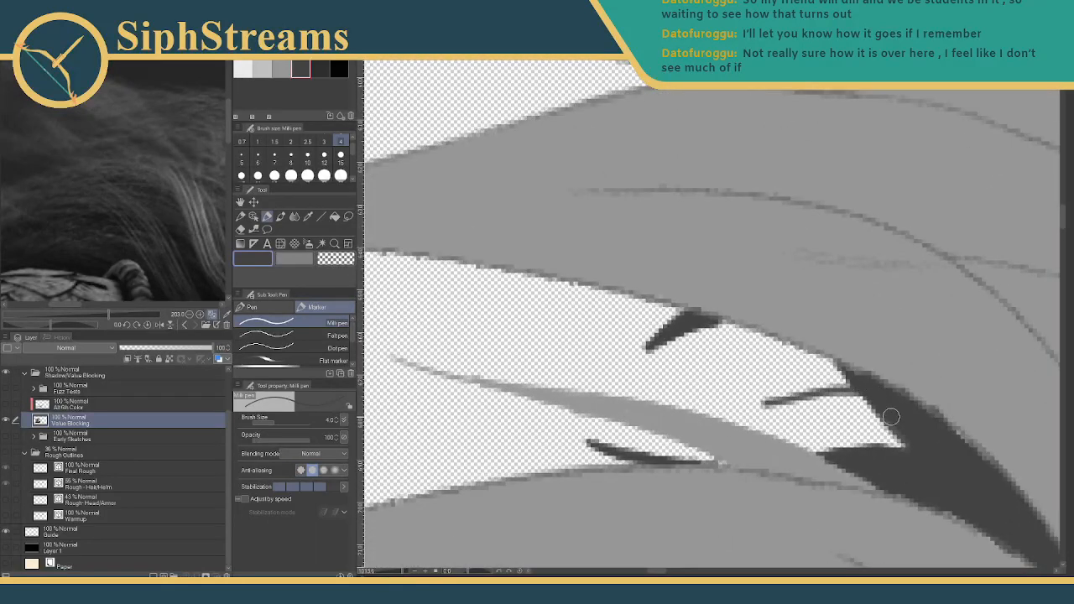
mouse_move(869, 401)
mouse_down()
mouse_move(751, 408)
mouse_move(829, 391)
mouse_move(811, 395)
mouse_move(881, 402)
mouse_up()
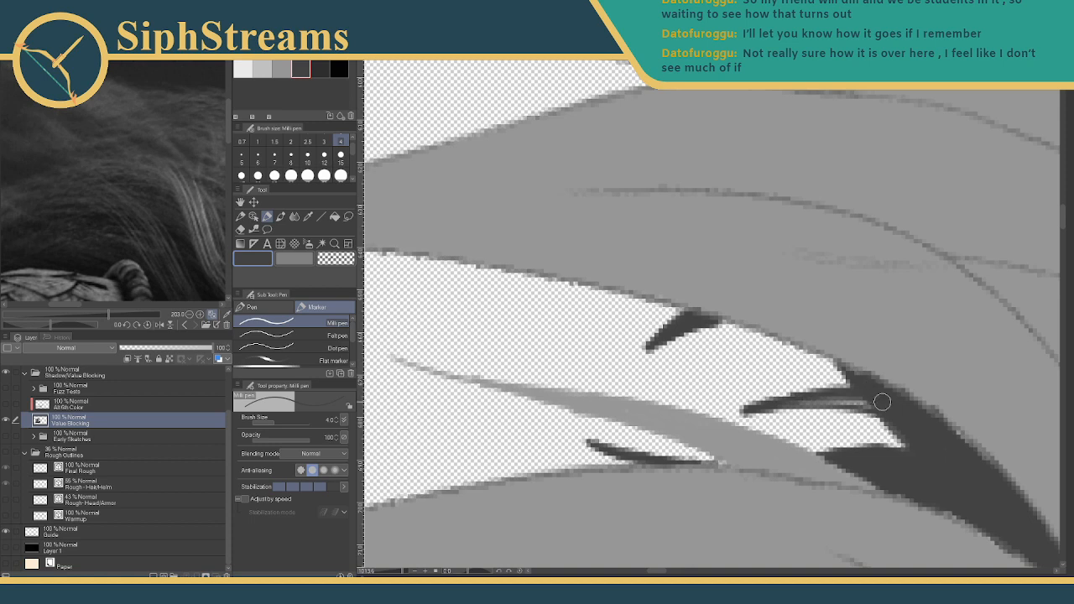
mouse_move(807, 398)
mouse_down()
mouse_move(867, 398)
mouse_move(892, 406)
mouse_move(881, 417)
mouse_move(910, 424)
mouse_up()
mouse_move(841, 401)
mouse_down()
mouse_move(728, 411)
mouse_move(745, 406)
mouse_up()
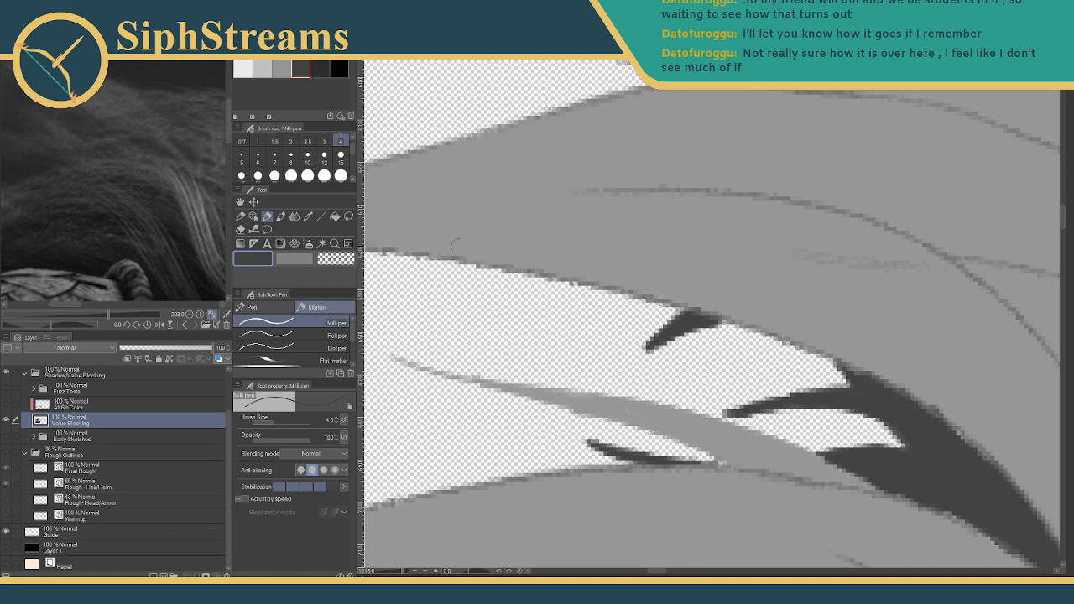
- Choose the darker grey with a thinner size-3 pen and zoom in on the grass-like strands
key(e)
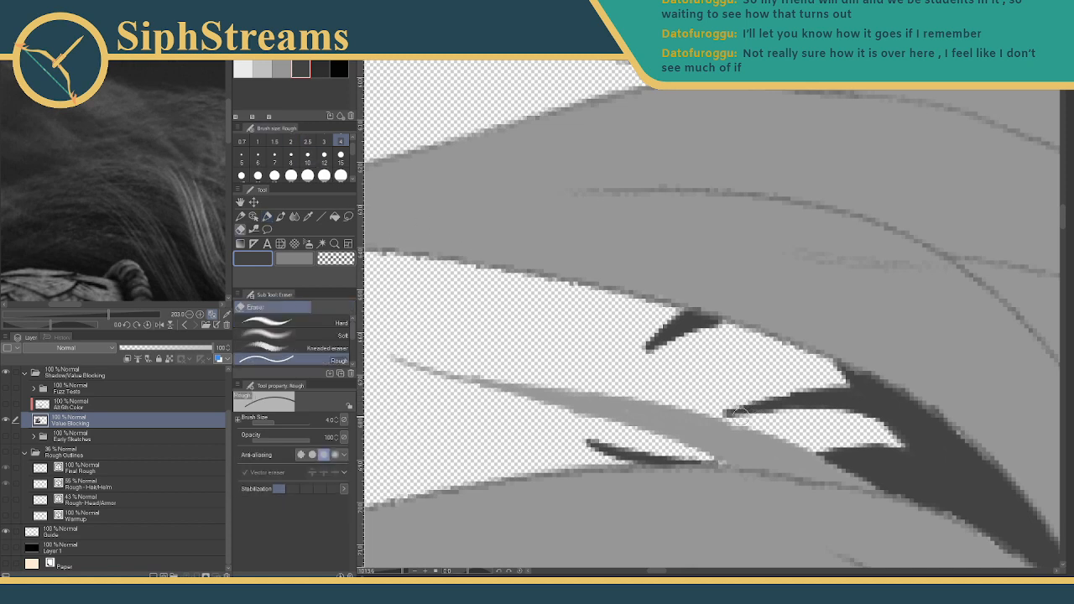
key(p)
click(282, 69)
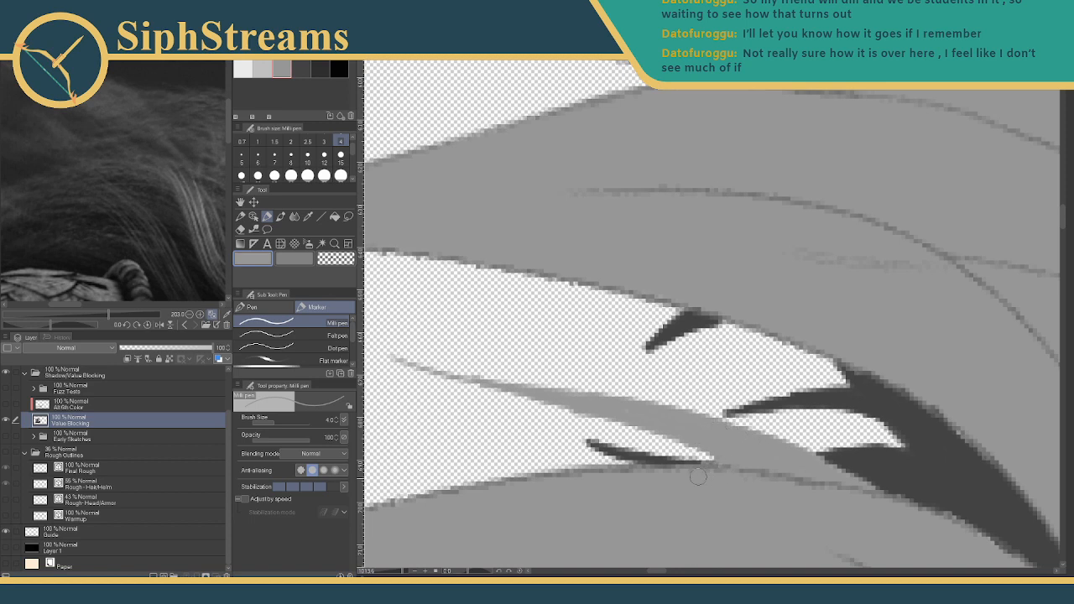
mouse_move(580, 442)
mouse_down()
mouse_move(659, 436)
mouse_move(681, 470)
mouse_up()
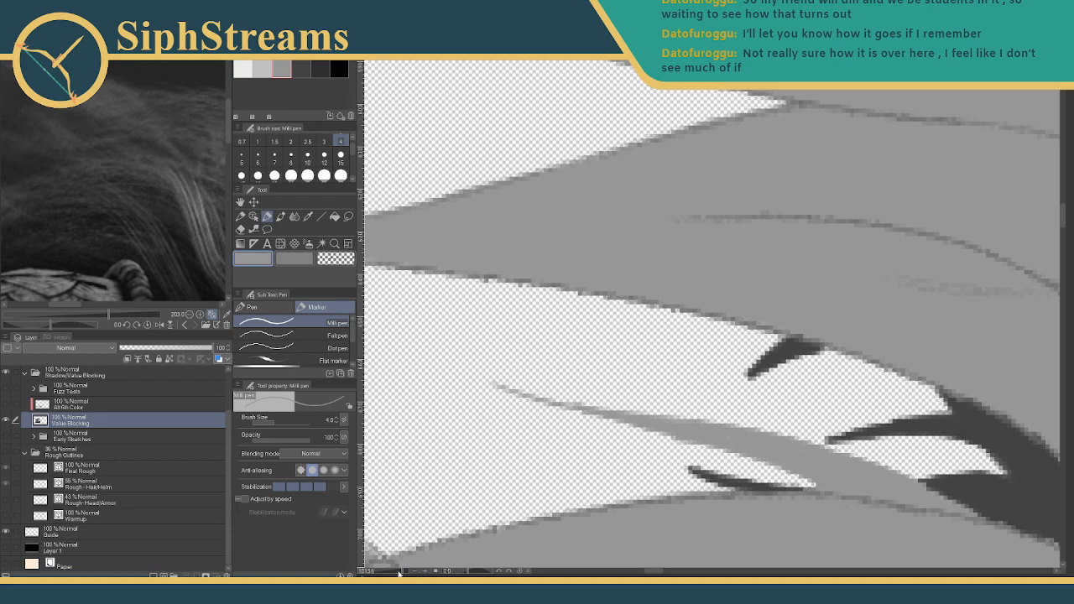
mouse_move(398, 574)
mouse_down()
mouse_move(386, 574)
mouse_move(398, 574)
mouse_up()
drag(547, 435, 1025, 293)
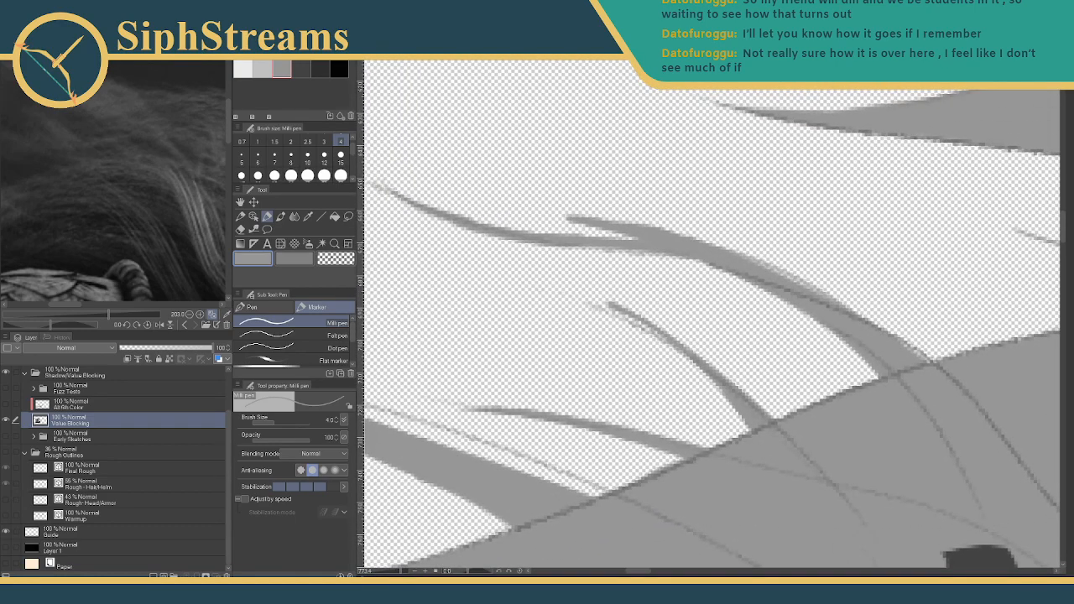
click(305, 68)
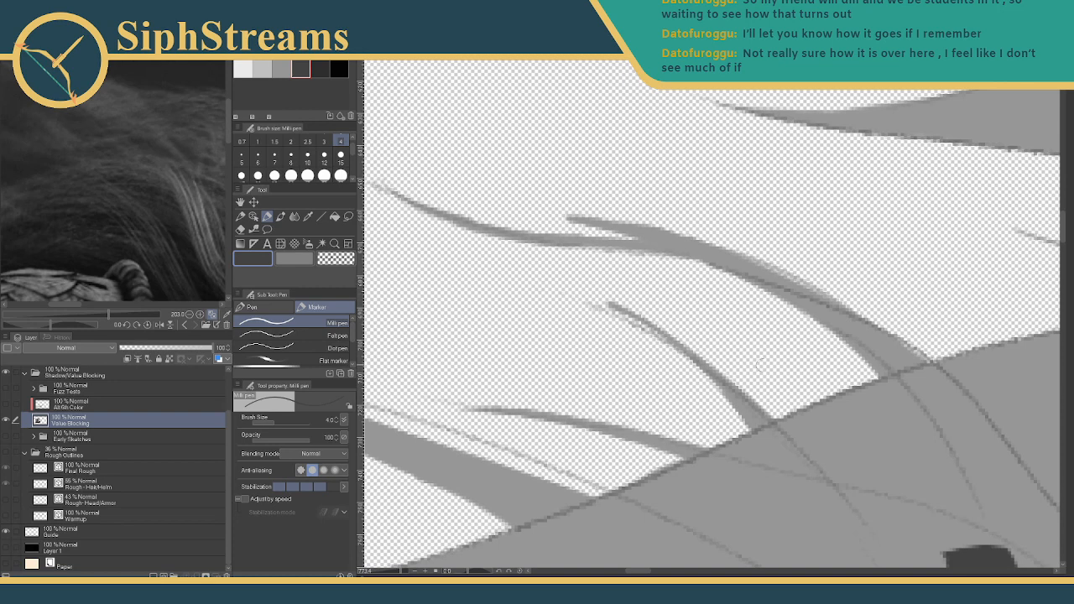
key(bracketleft)
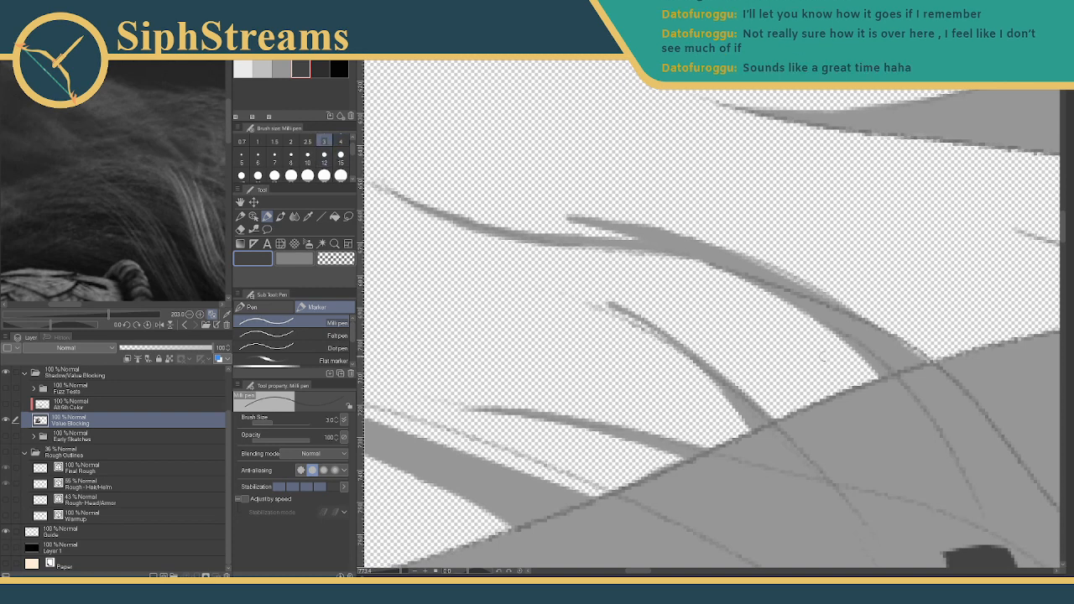
- Draw a thin dark line leftward under the strands, redoing it until it sits right
drag(842, 388, 754, 399)
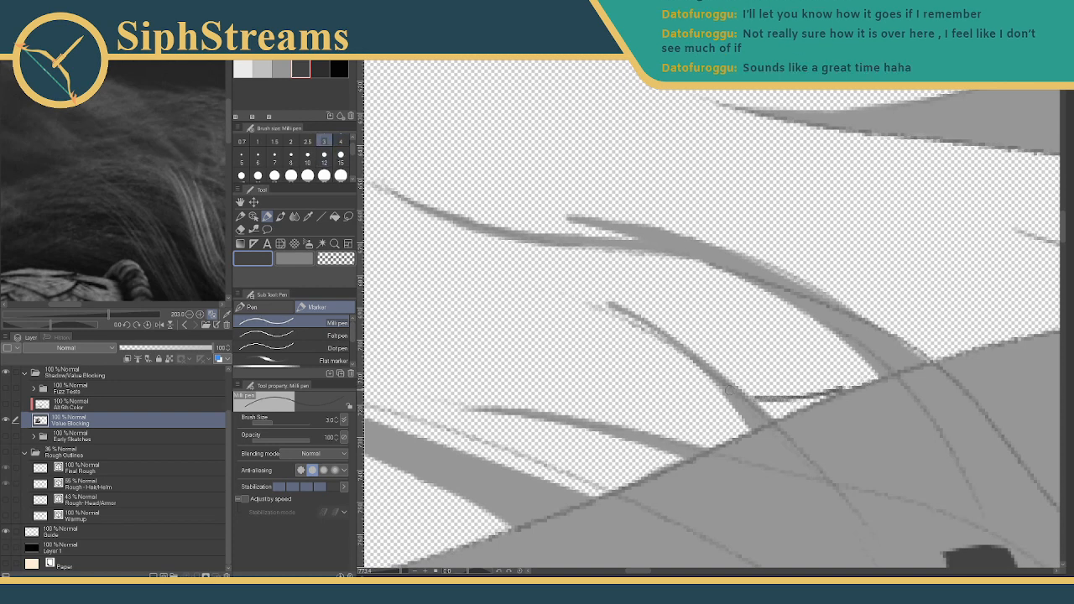
key(ctrl+z)
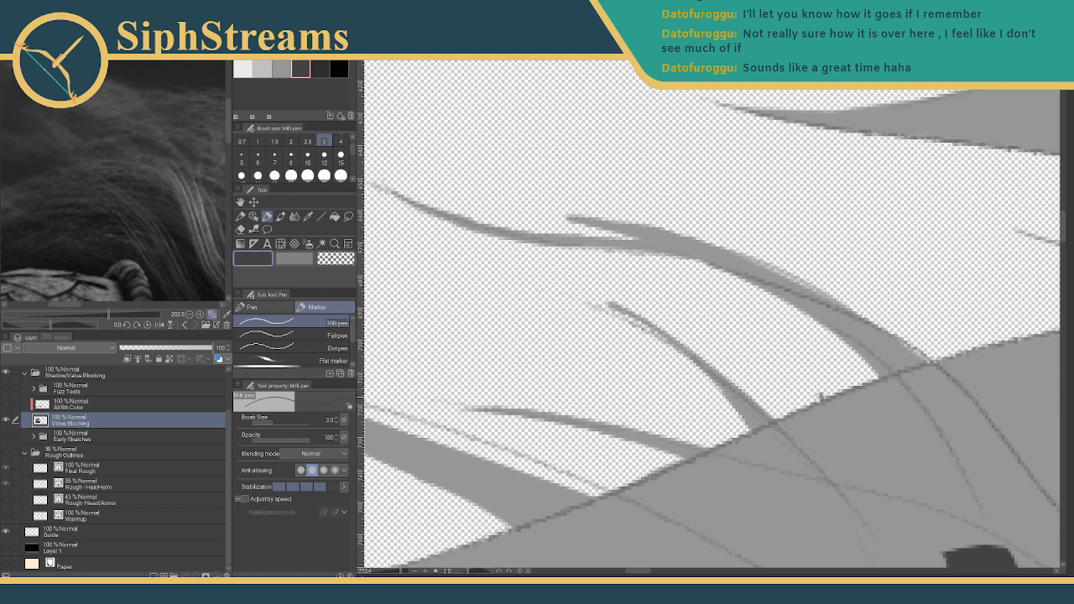
drag(822, 393, 755, 399)
key(ctrl+z)
drag(821, 394, 751, 398)
key(ctrl+z)
mouse_move(817, 400)
mouse_down()
mouse_move(526, 371)
mouse_move(573, 366)
mouse_move(650, 386)
mouse_move(631, 375)
mouse_move(737, 415)
mouse_up()
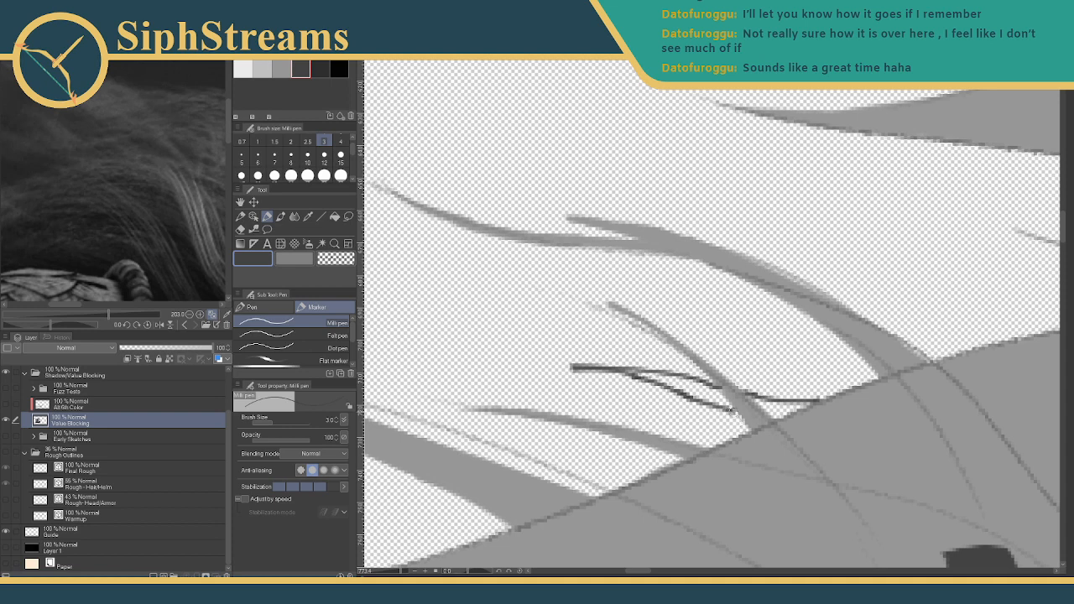
- Thicken the line into a dark shape and erase its left end and upper edge to taper it
mouse_move(620, 370)
mouse_down()
mouse_move(705, 383)
mouse_move(728, 408)
mouse_up()
mouse_move(663, 384)
mouse_down()
mouse_move(635, 374)
mouse_move(701, 396)
mouse_move(686, 381)
mouse_move(722, 406)
mouse_move(752, 395)
mouse_move(770, 416)
mouse_move(813, 402)
mouse_move(775, 406)
mouse_up()
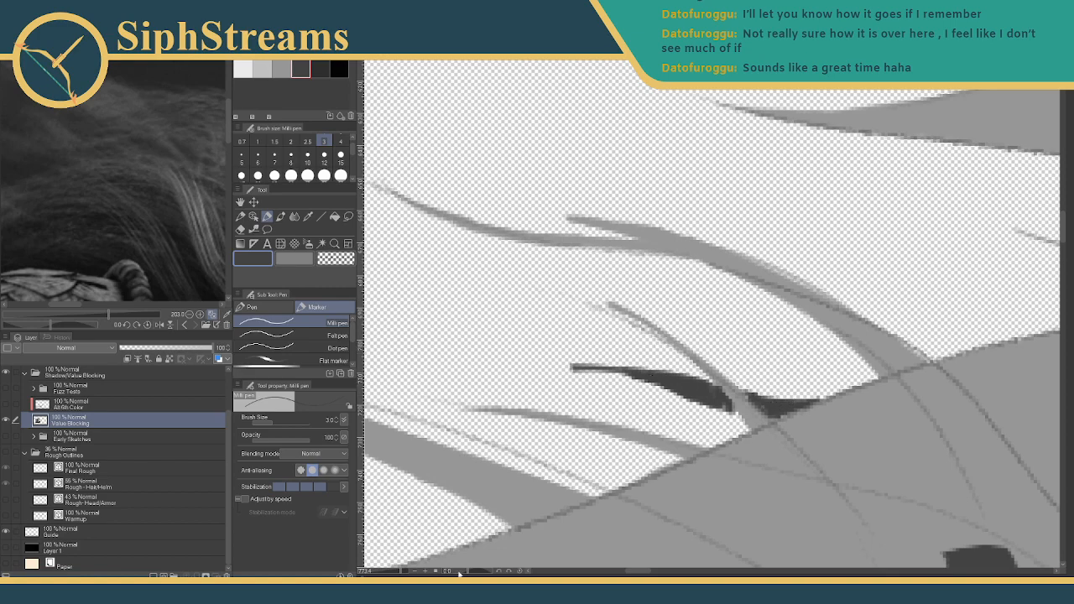
drag(399, 574, 408, 574)
drag(574, 391, 805, 235)
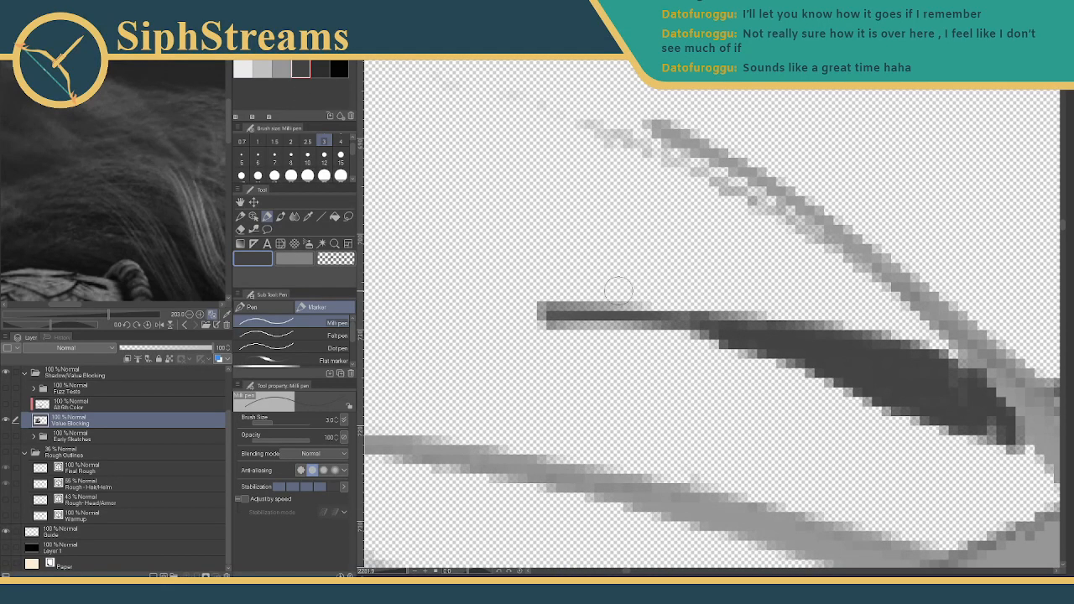
key(e)
mouse_move(579, 312)
mouse_down()
mouse_move(528, 317)
mouse_move(728, 295)
mouse_move(587, 246)
mouse_move(551, 266)
mouse_move(665, 294)
mouse_up()
drag(597, 273, 674, 292)
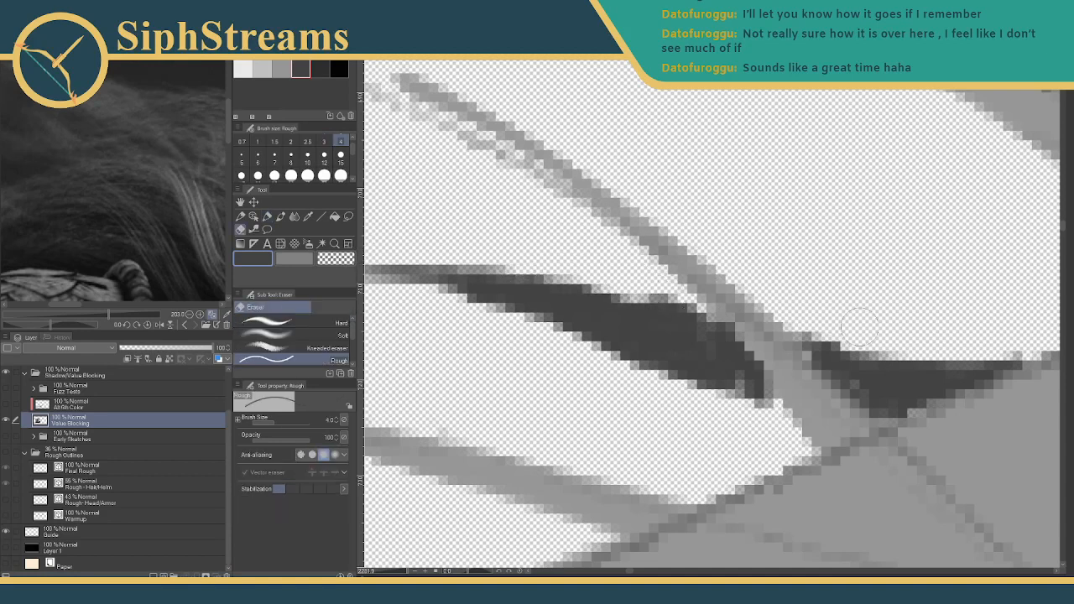
- Extend the shadow's tip rightward in dark grey at size 3, discarding a mid-grey attempt
mouse_move(857, 322)
mouse_down()
mouse_move(729, 295)
mouse_move(549, 304)
mouse_up()
key(p)
click(281, 69)
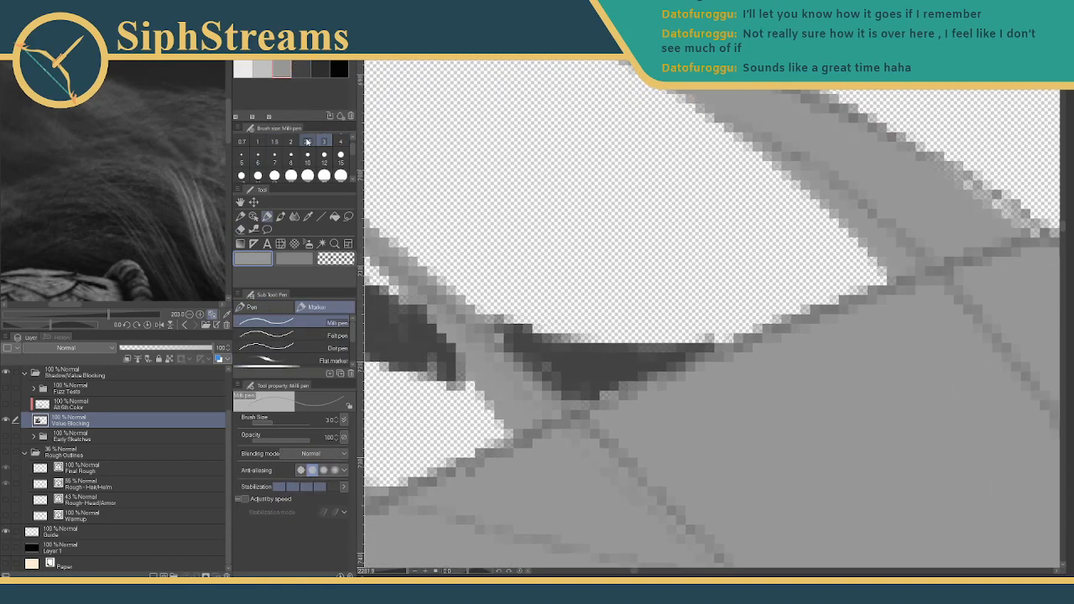
click(290, 141)
click(323, 141)
drag(647, 349, 731, 333)
key(ctrl+z)
click(300, 71)
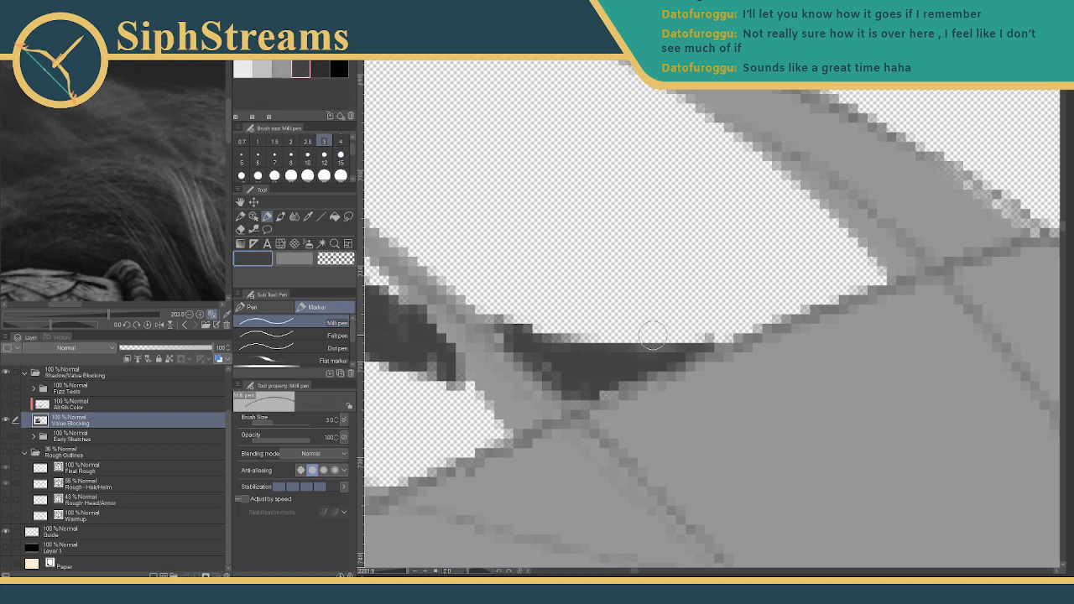
mouse_move(667, 344)
mouse_down()
mouse_move(756, 326)
mouse_move(743, 328)
mouse_up()
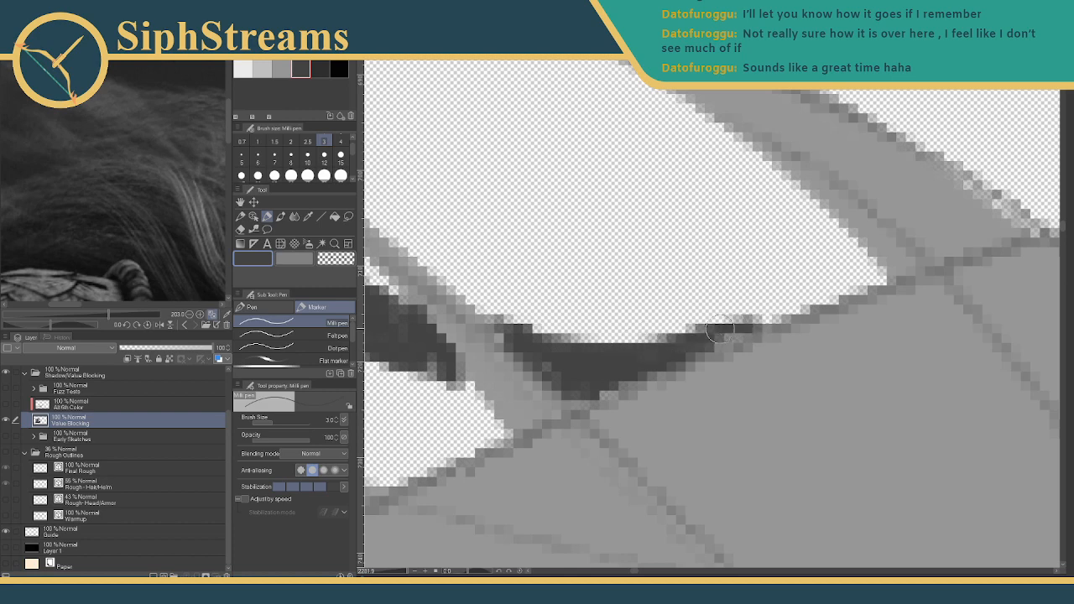
- Zoom out and centre the whole helmeted warrior in view
click(403, 572)
drag(404, 573, 390, 573)
drag(634, 364, 494, 310)
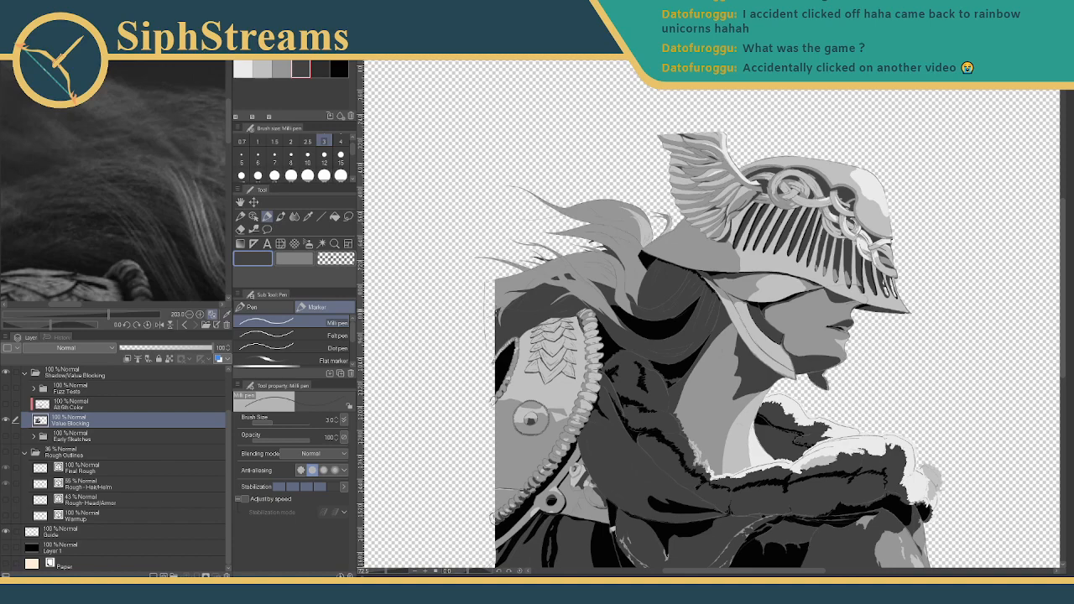
- Zoom in beside the gauntlet and draw a dark strand line along the hair edge at size 6
drag(387, 571, 392, 571)
drag(498, 360, 543, 469)
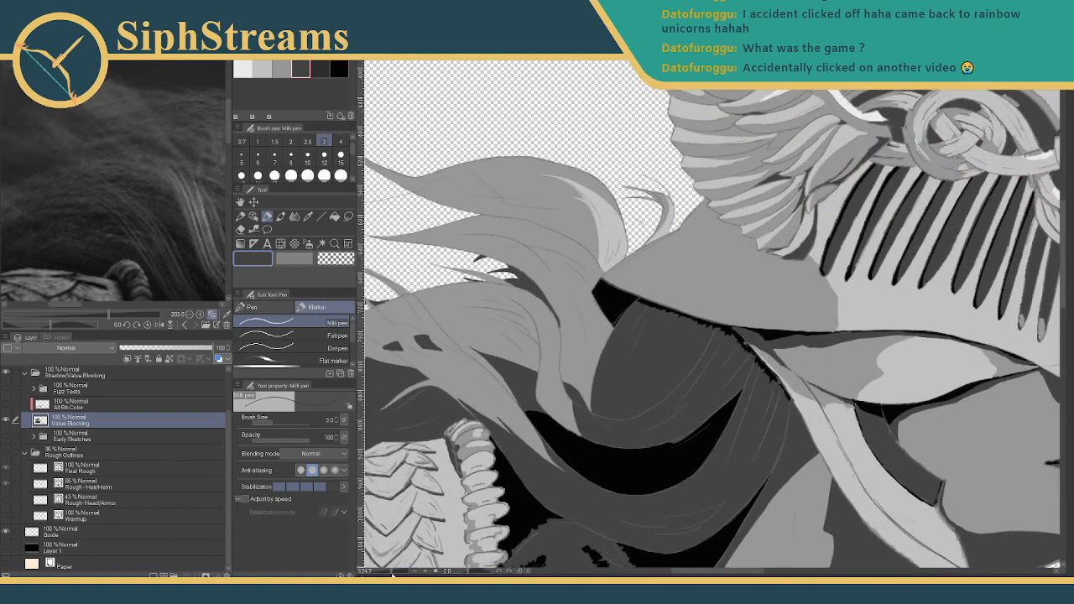
drag(393, 574, 399, 574)
drag(463, 446, 697, 182)
mouse_move(537, 252)
mouse_down()
mouse_move(665, 172)
mouse_move(686, 175)
mouse_up()
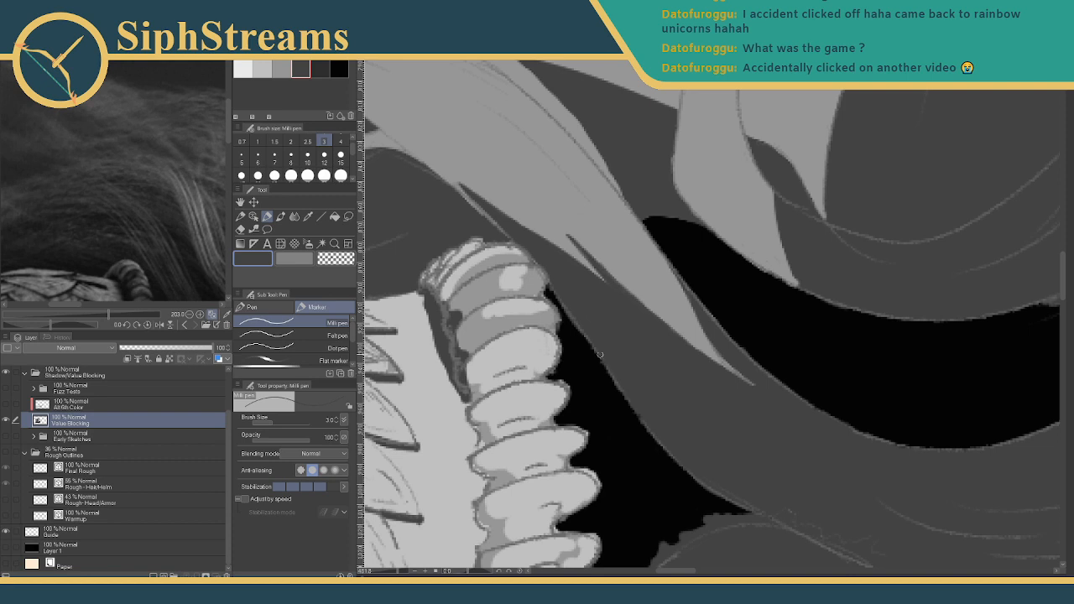
drag(600, 353, 776, 348)
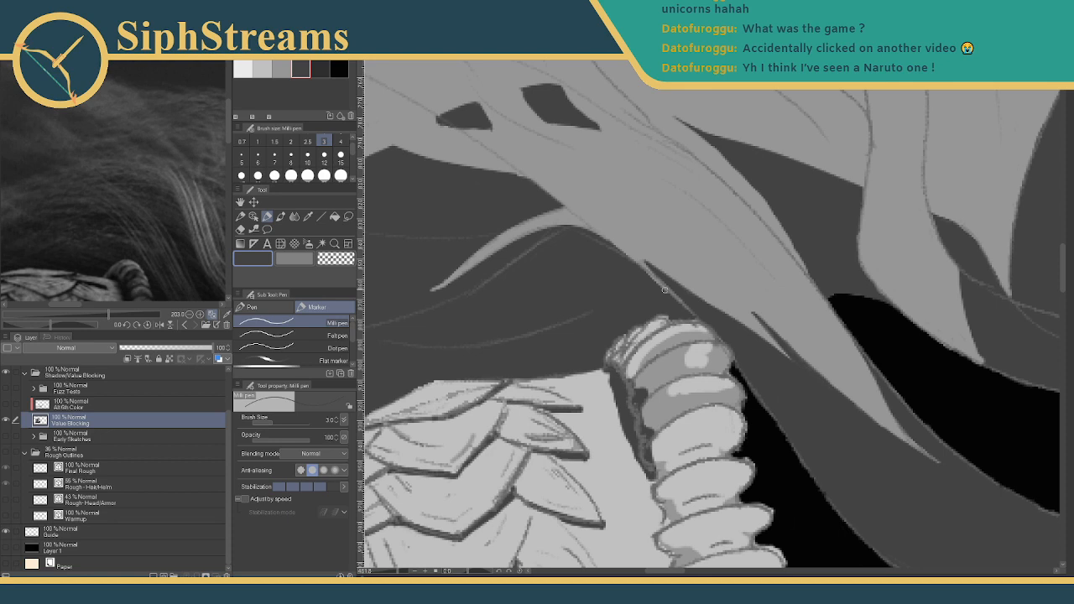
drag(623, 268, 534, 236)
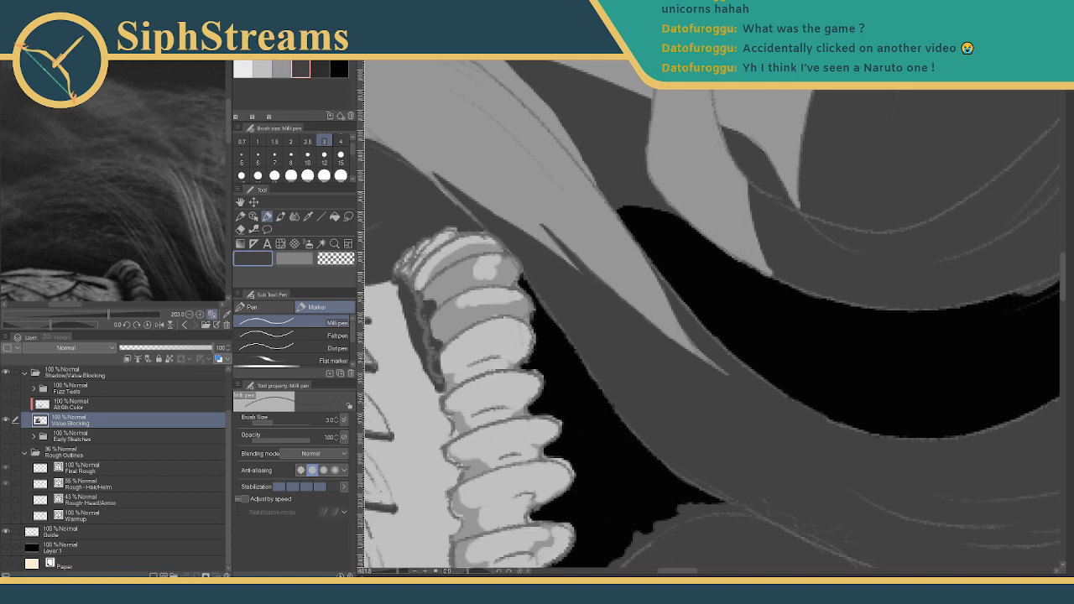
drag(516, 227, 703, 351)
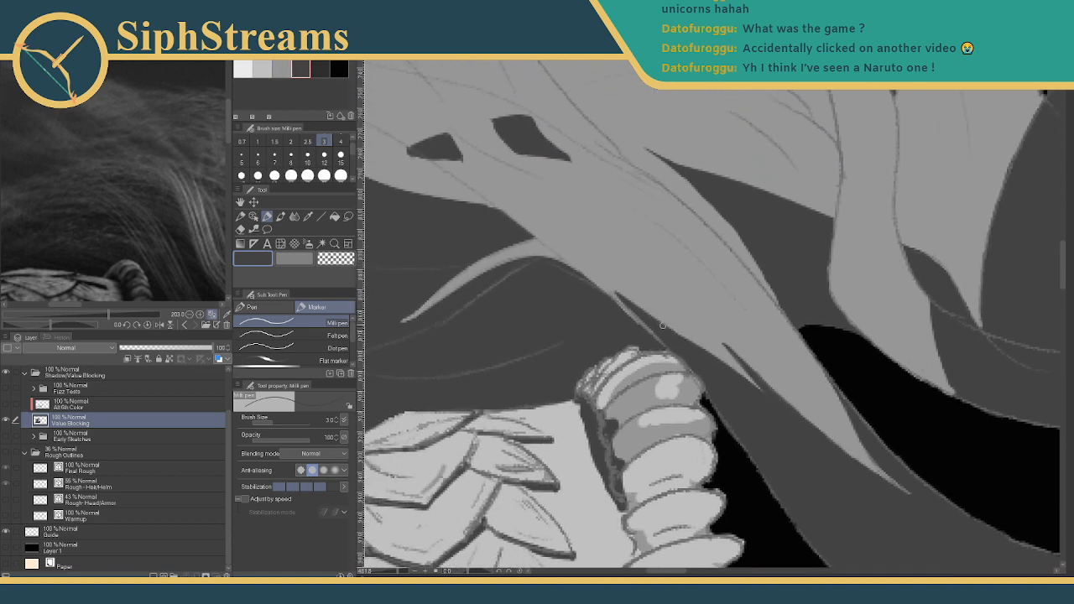
drag(626, 294, 578, 253)
click(257, 159)
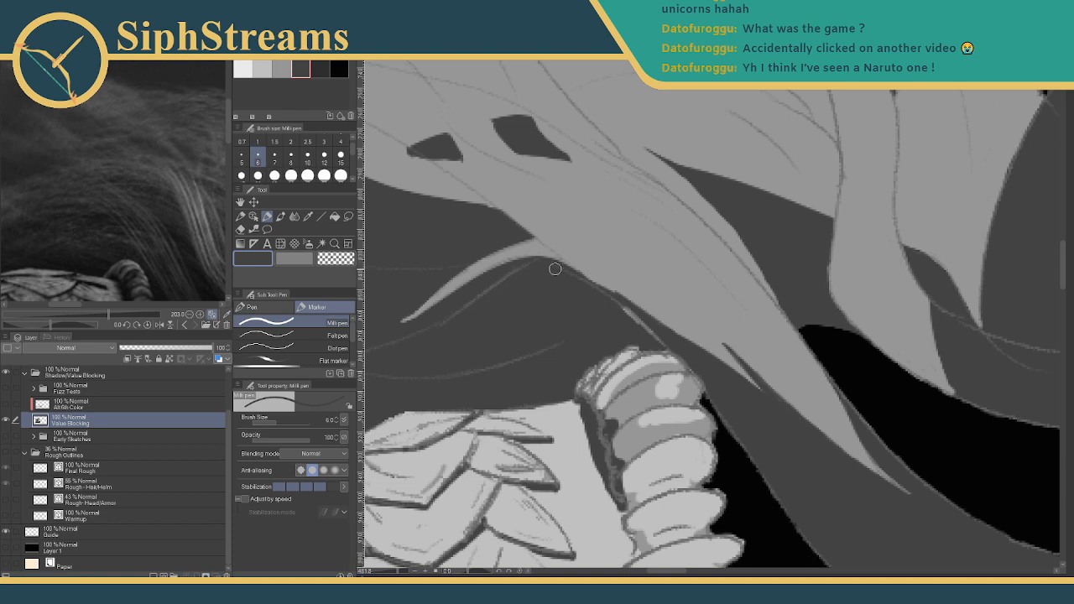
mouse_move(596, 293)
mouse_down()
mouse_move(666, 348)
mouse_move(699, 350)
mouse_move(456, 221)
mouse_up()
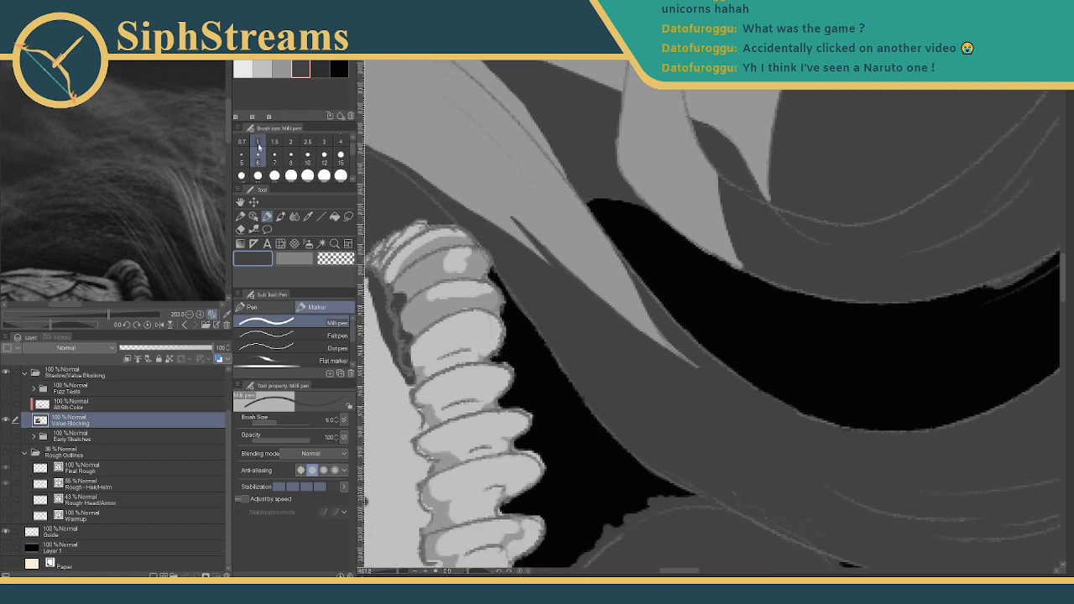
- At size 3, trim the light sliver, redraw edge strokes and fill strand gaps dark, then zoom out
click(324, 141)
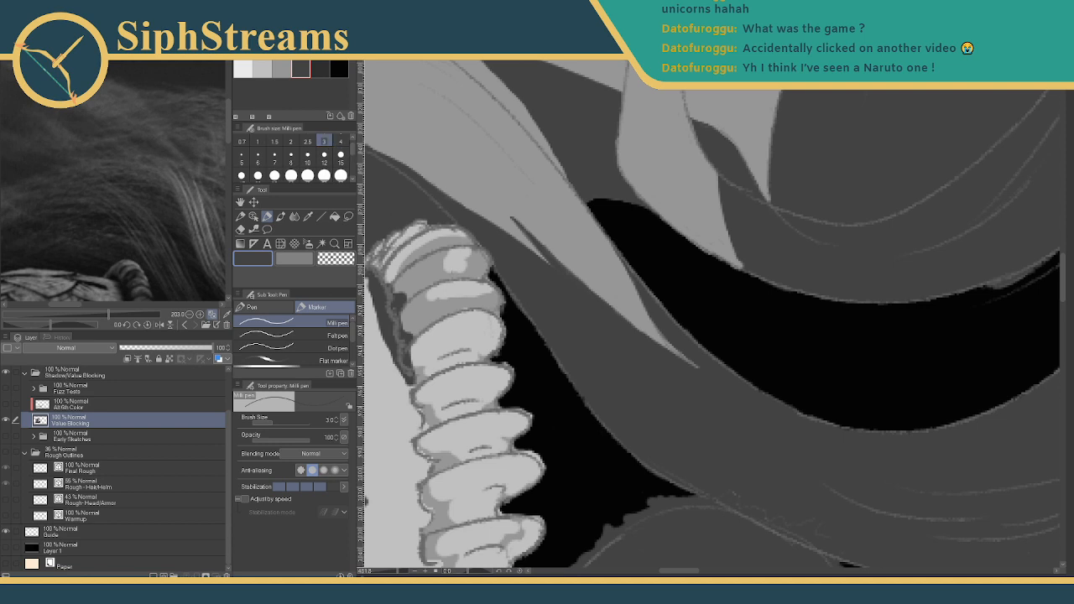
mouse_move(579, 285)
mouse_down()
mouse_move(686, 405)
mouse_move(647, 375)
mouse_move(611, 315)
mouse_move(552, 267)
mouse_up()
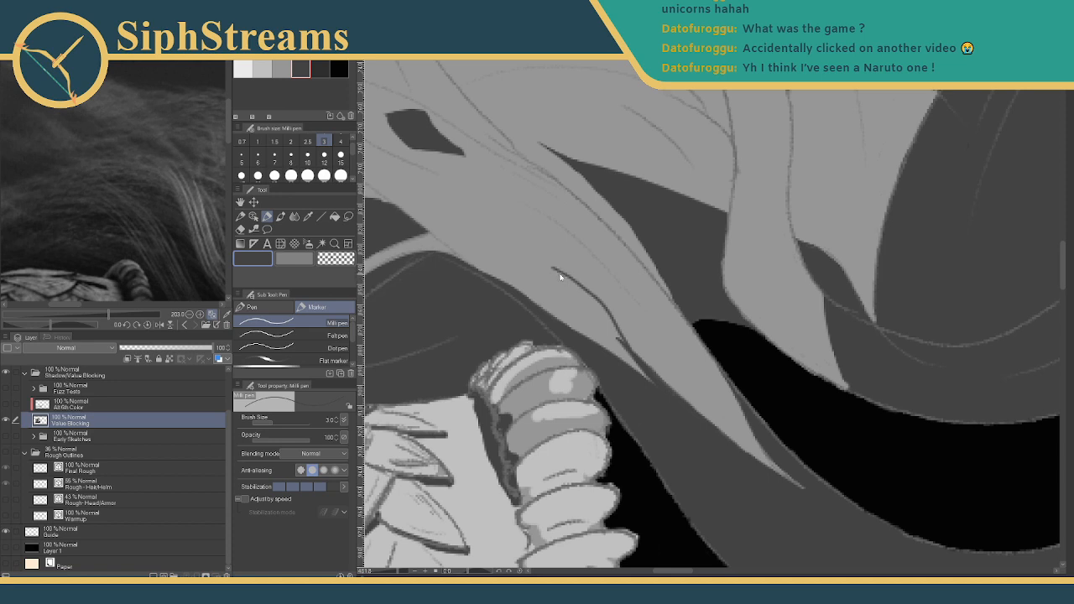
mouse_move(553, 267)
mouse_down()
mouse_move(584, 287)
mouse_move(615, 335)
mouse_up()
key(ctrl+z)
drag(574, 281, 611, 353)
drag(687, 340, 564, 265)
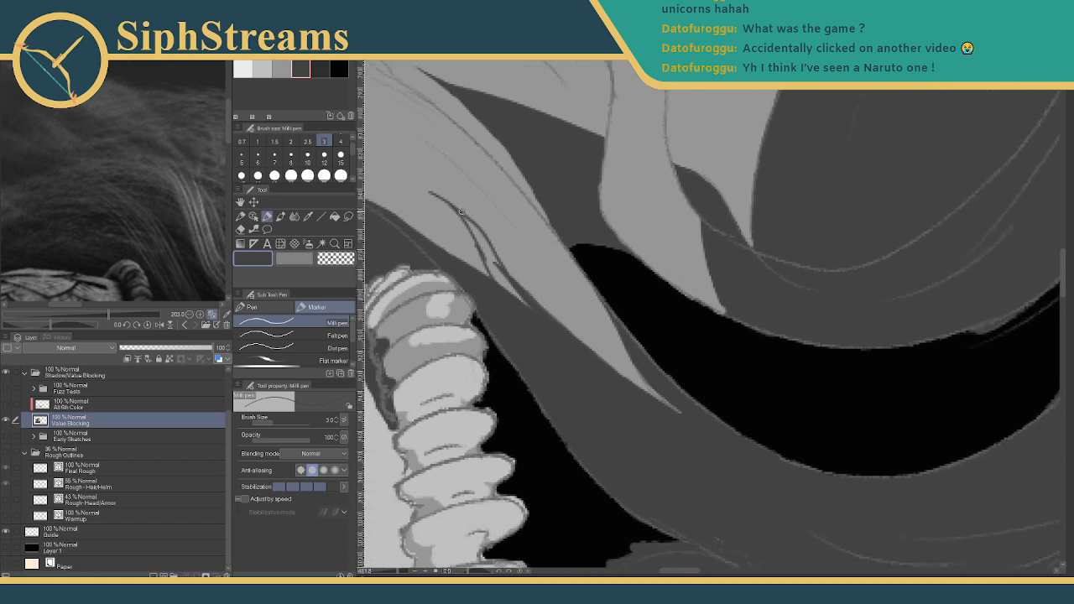
drag(462, 211, 515, 299)
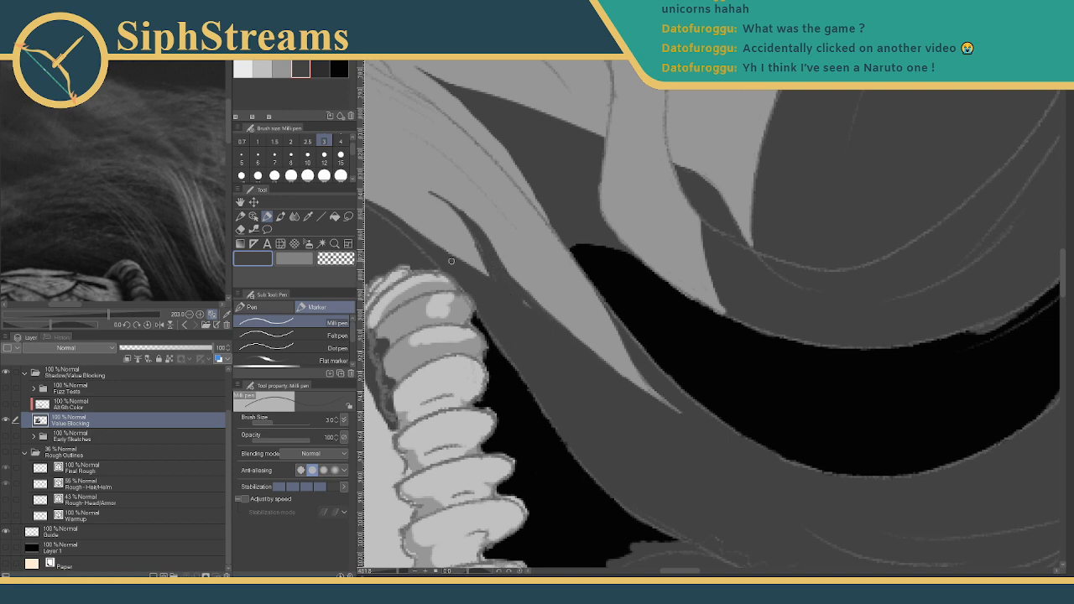
click(241, 157)
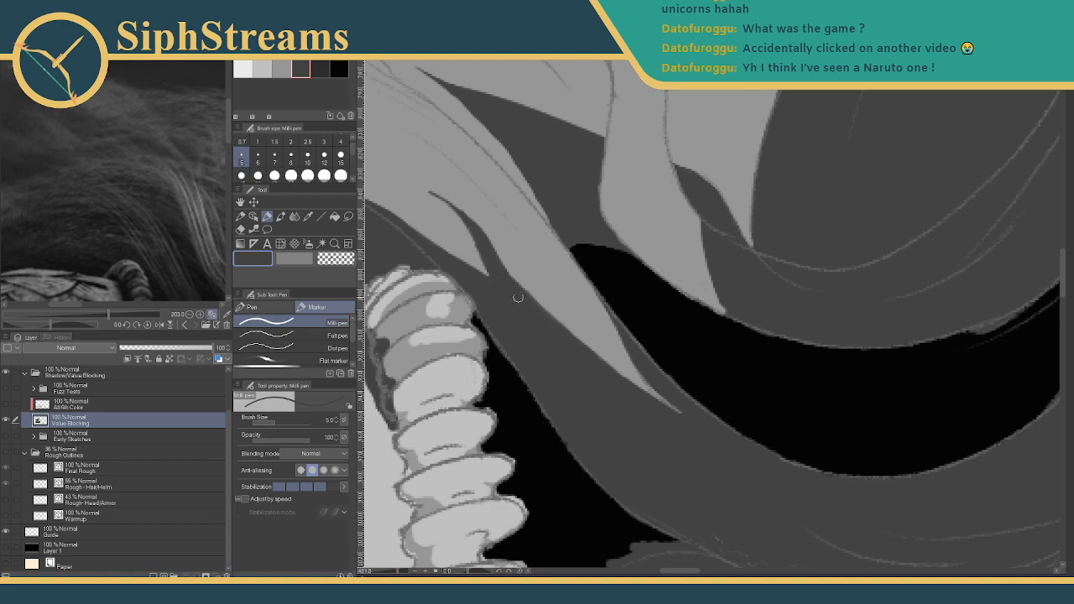
drag(398, 572, 386, 572)
drag(472, 396, 444, 390)
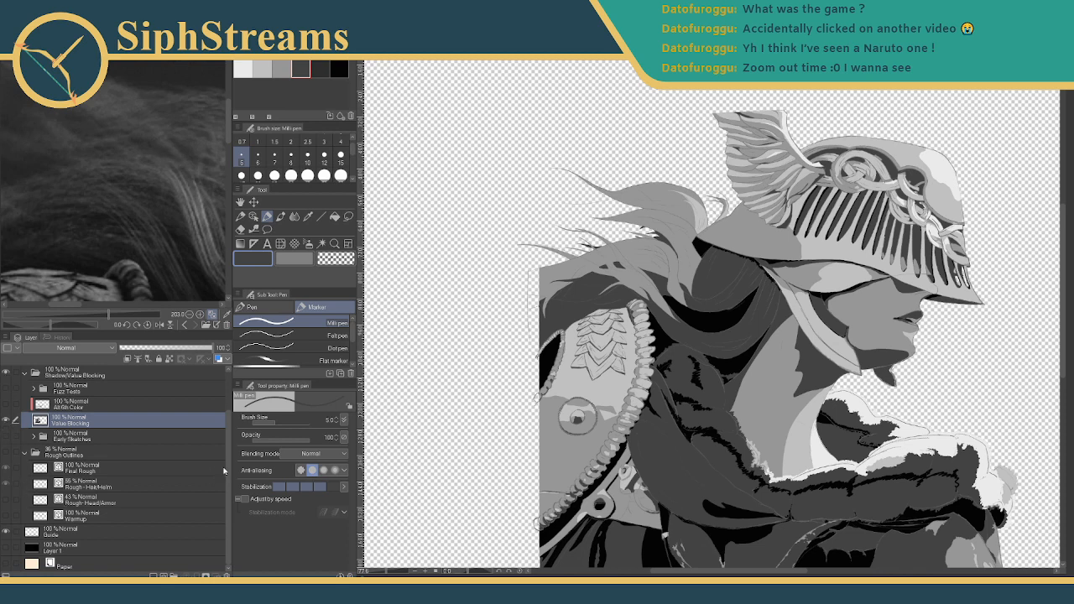
- Hide the Fine Detail Outline layer and shrink the Sub View reference to 34.7
scroll(17, 444, up, 3)
click(5, 406)
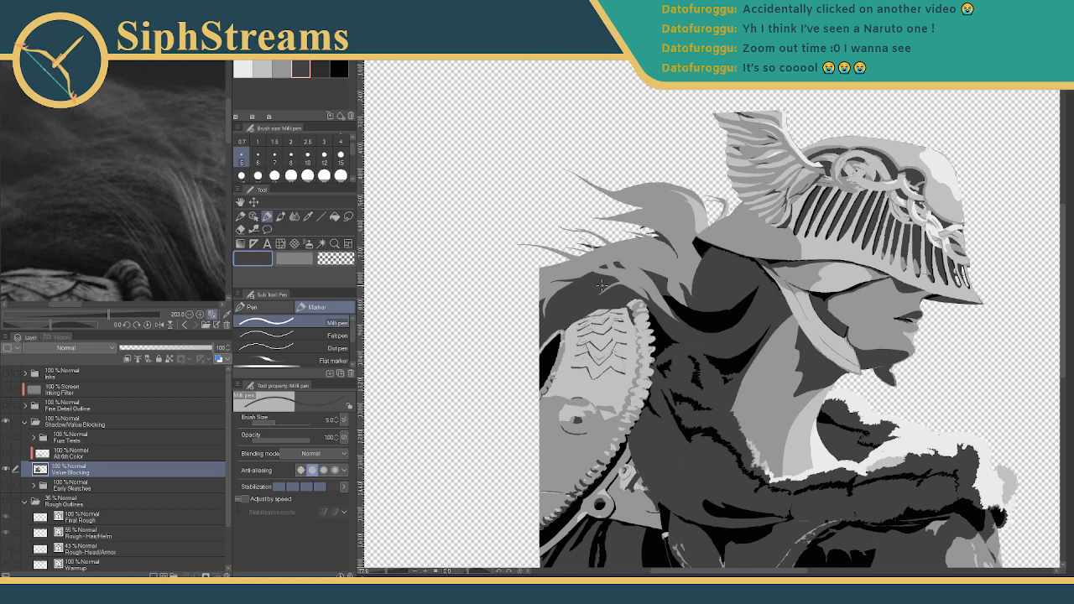
drag(601, 285, 538, 327)
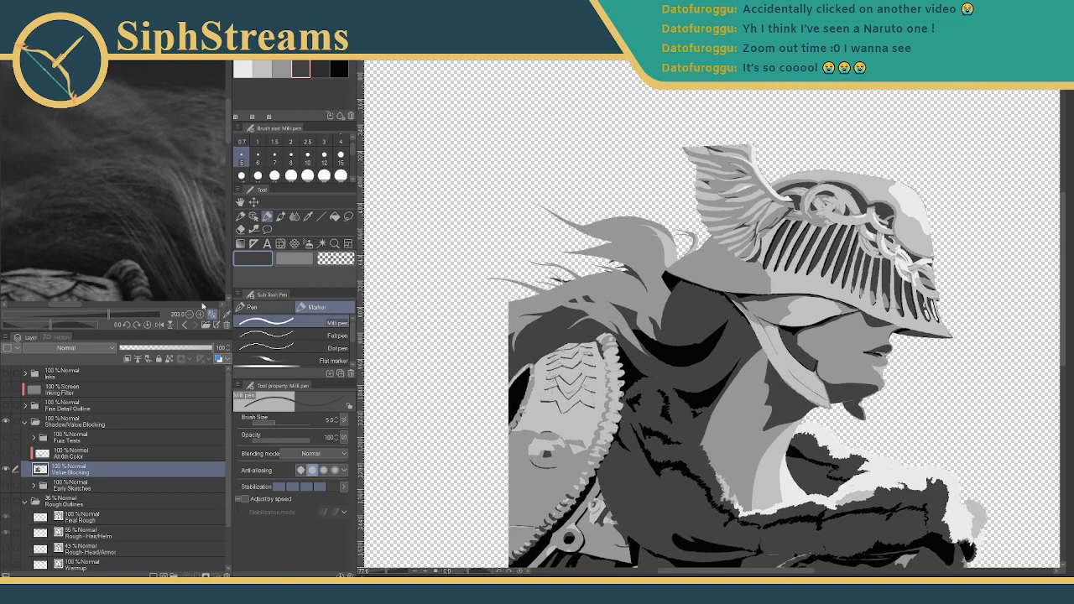
drag(108, 317, 75, 318)
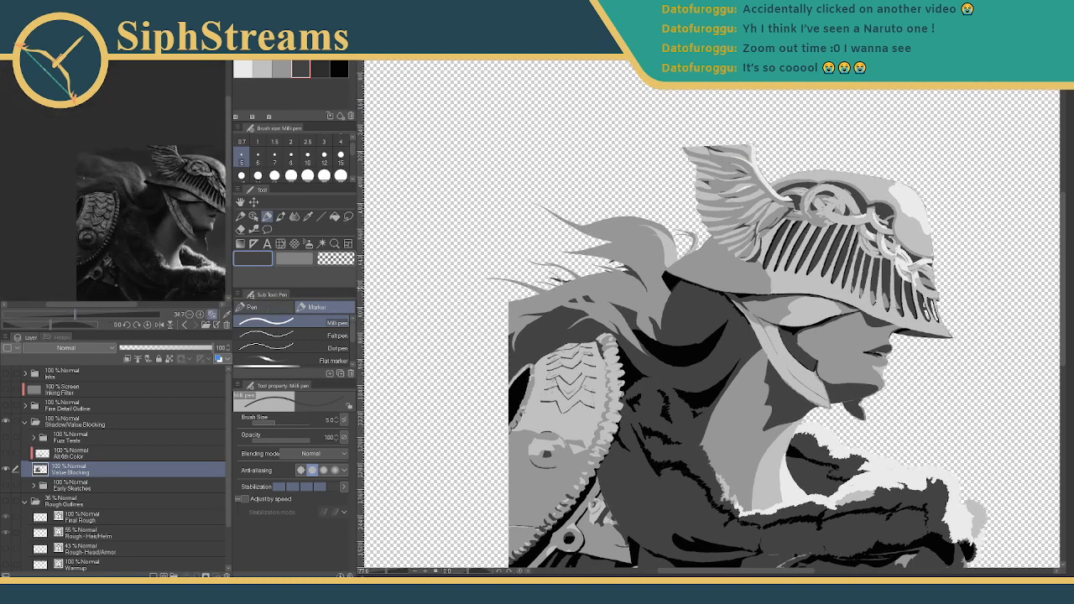
drag(504, 289, 459, 215)
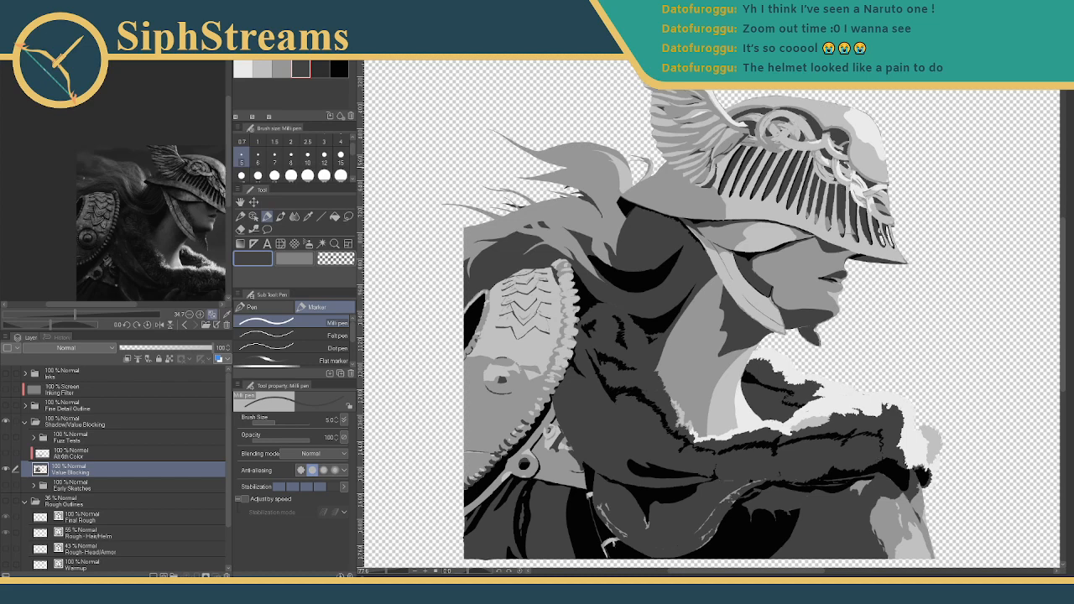
drag(713, 319, 707, 394)
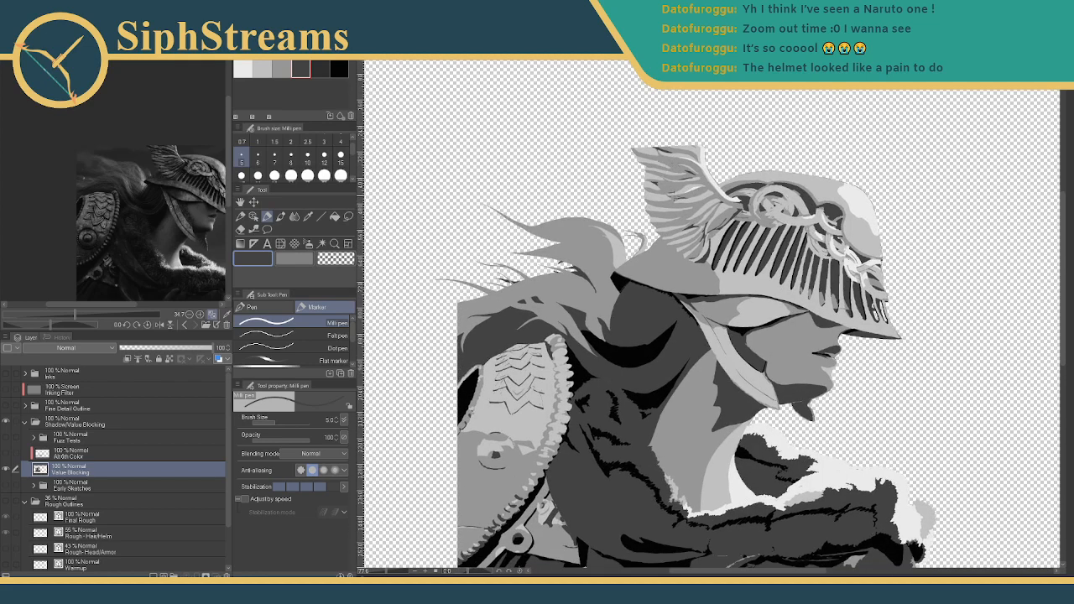
drag(713, 378, 731, 292)
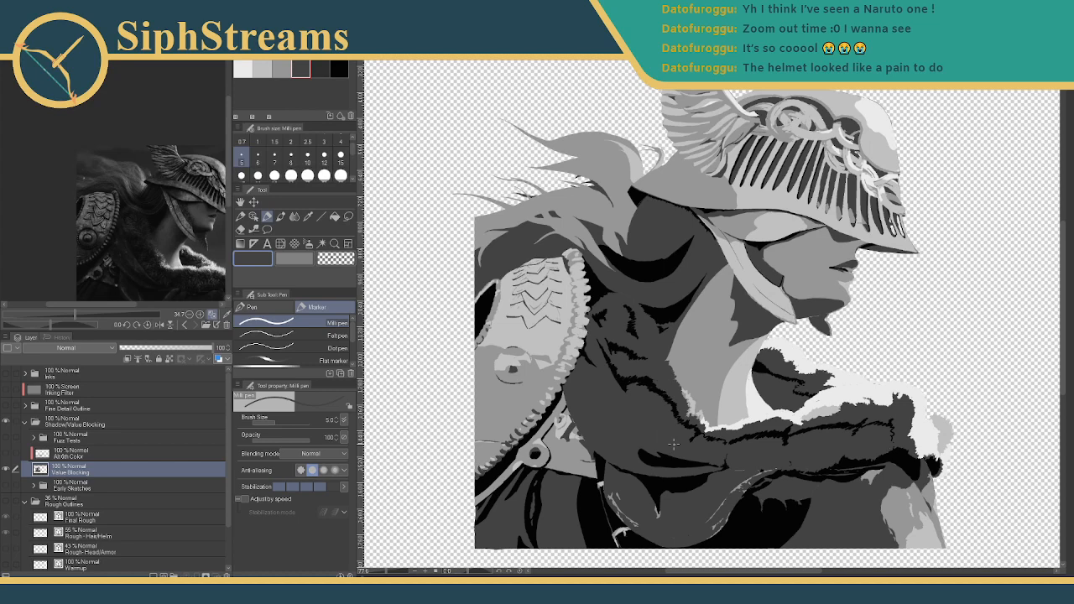
- Zoom into the shoulder armour and fur, showing then hiding the Fine Detail Outline layer
scroll(644, 225, up, 3)
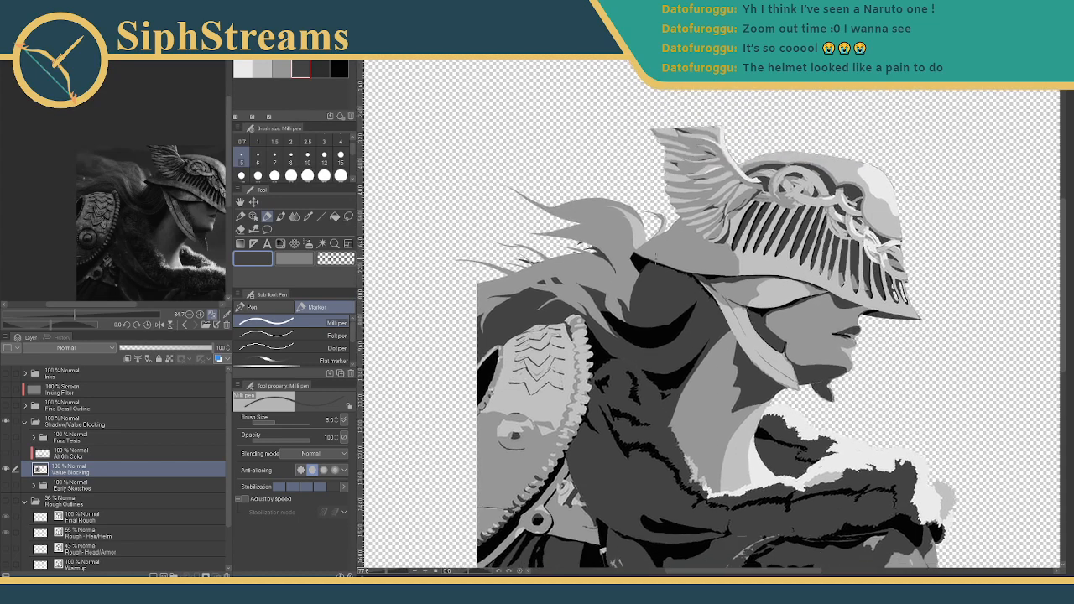
scroll(713, 309, up, 5)
drag(498, 419, 641, 403)
mouse_move(641, 403)
mouse_down()
mouse_move(674, 442)
mouse_move(676, 430)
mouse_up()
drag(678, 334, 722, 148)
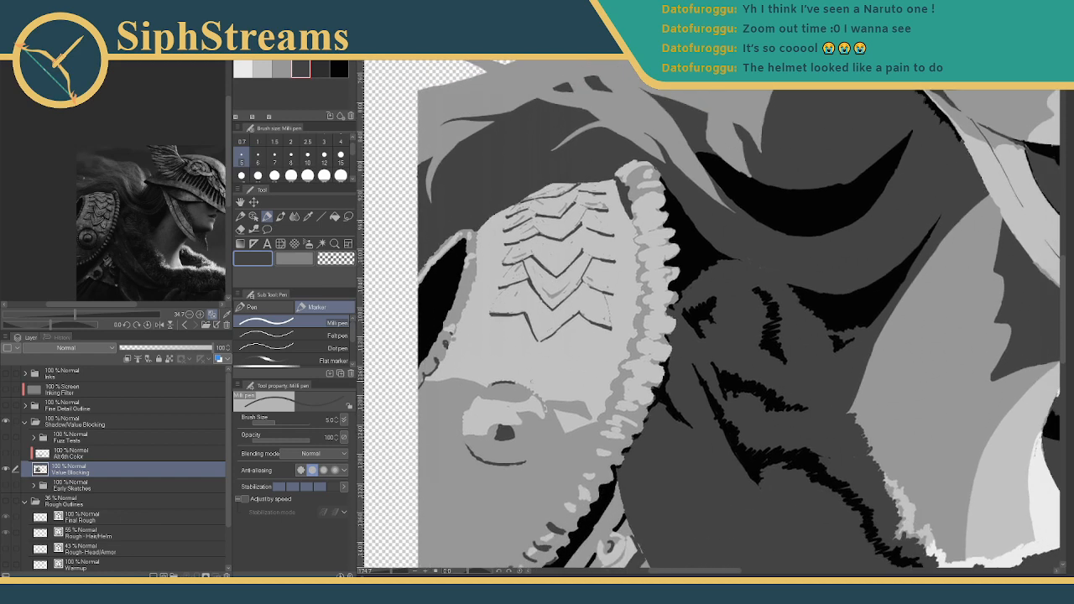
click(7, 406)
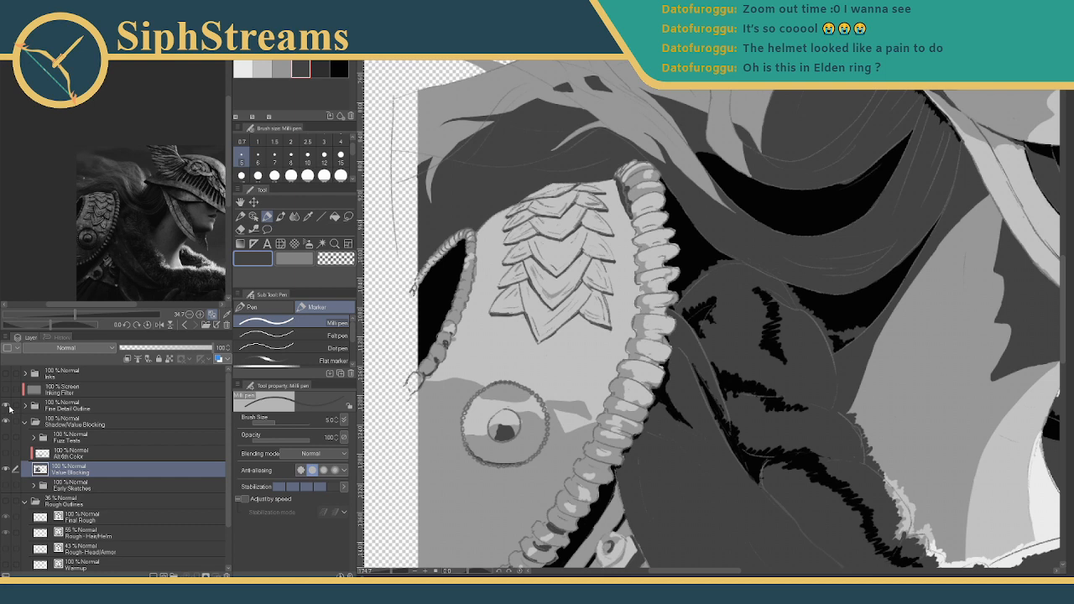
click(6, 406)
- Recentre the Sub View reference photo on the warrior and zoom out to the whole painting
drag(170, 249, 122, 198)
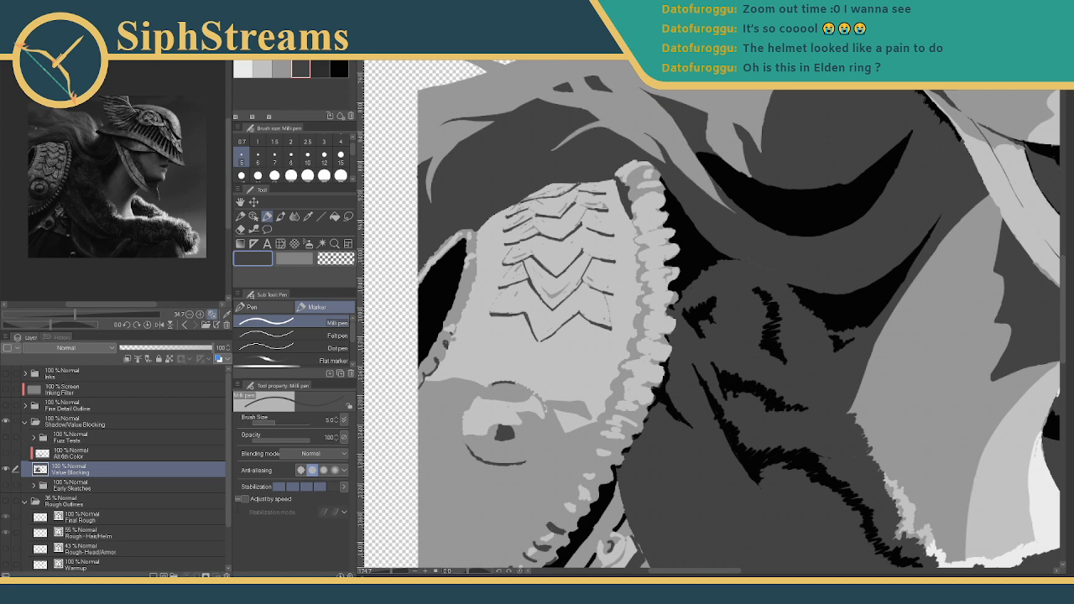
drag(392, 572, 384, 572)
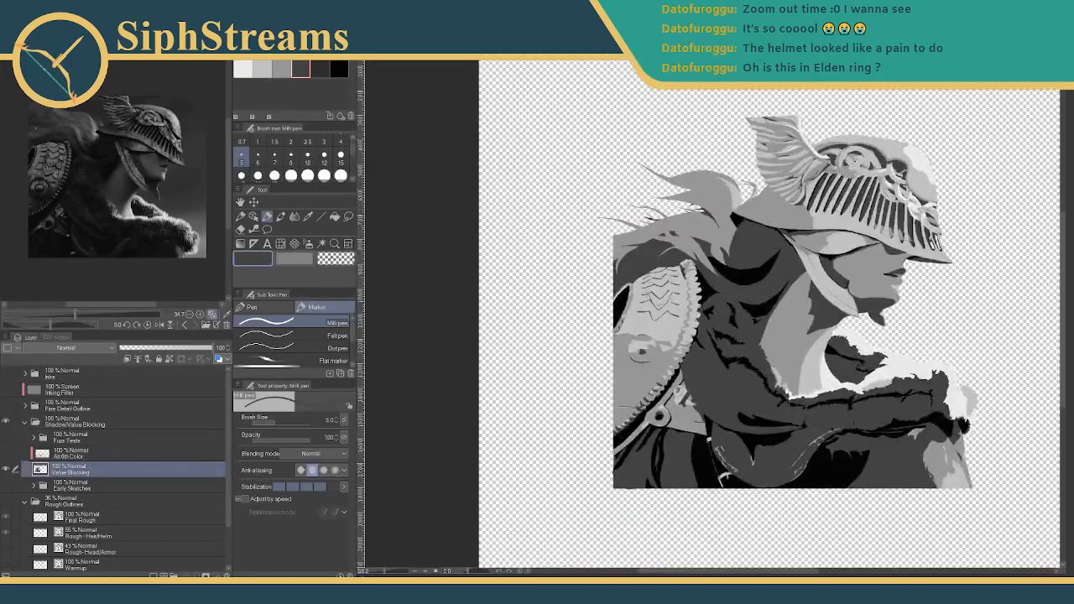
drag(581, 425, 512, 446)
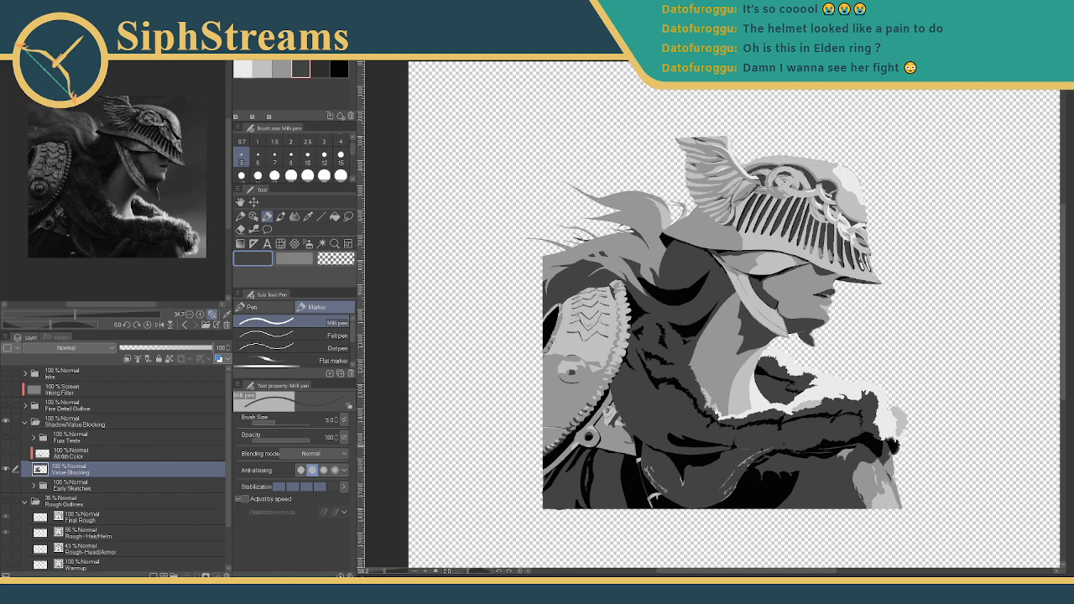
- Look over the helmet and hair up close, then drag the Elden Ring video over the painting
drag(512, 246, 472, 301)
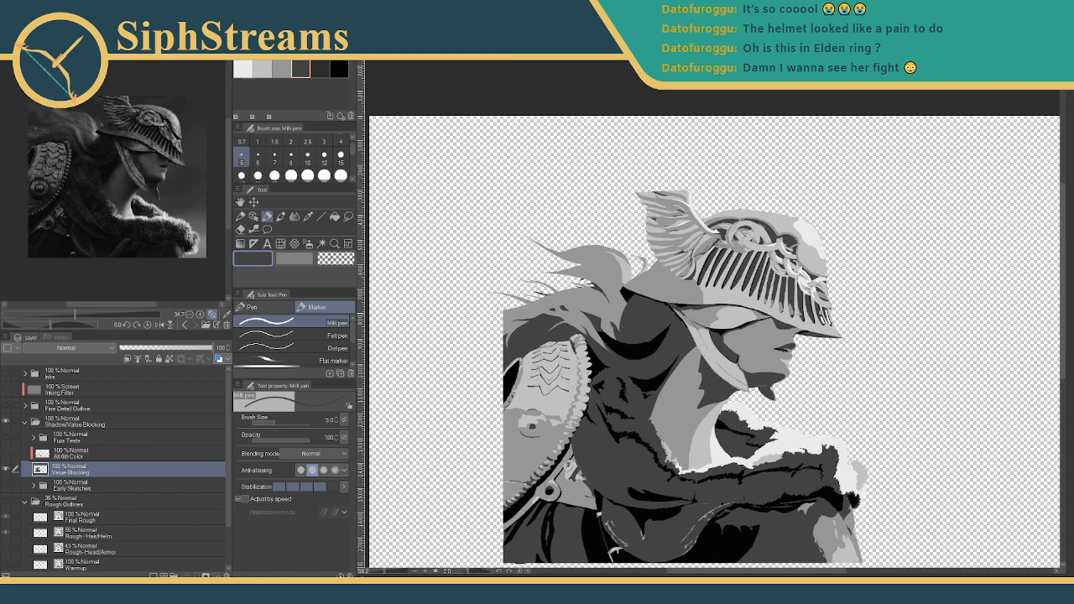
drag(384, 571, 389, 574)
drag(442, 410, 538, 418)
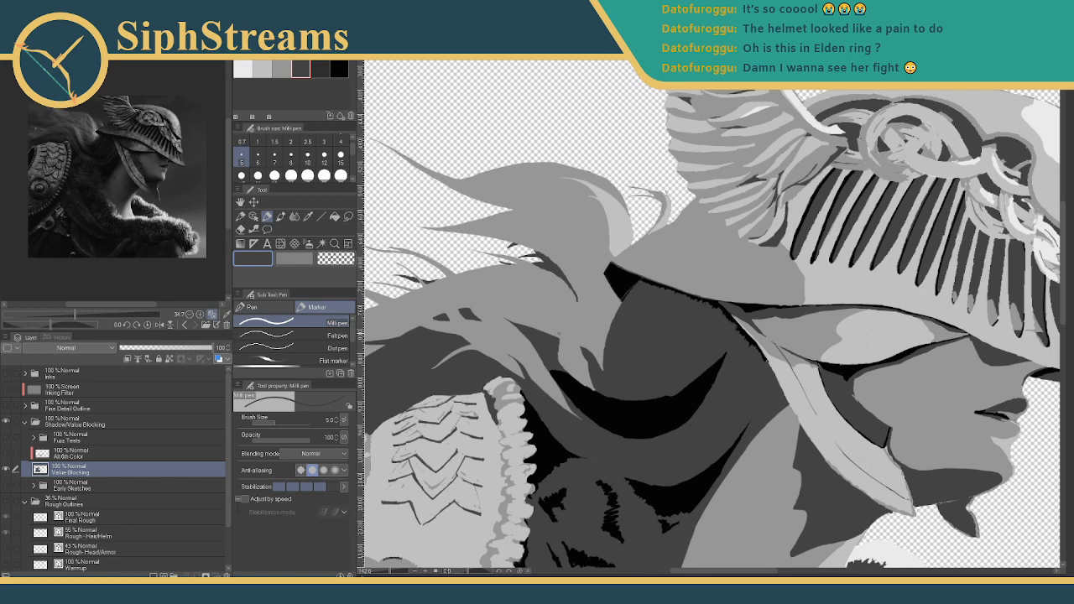
mouse_move(537, 341)
mouse_down()
mouse_move(560, 322)
mouse_move(564, 343)
mouse_up()
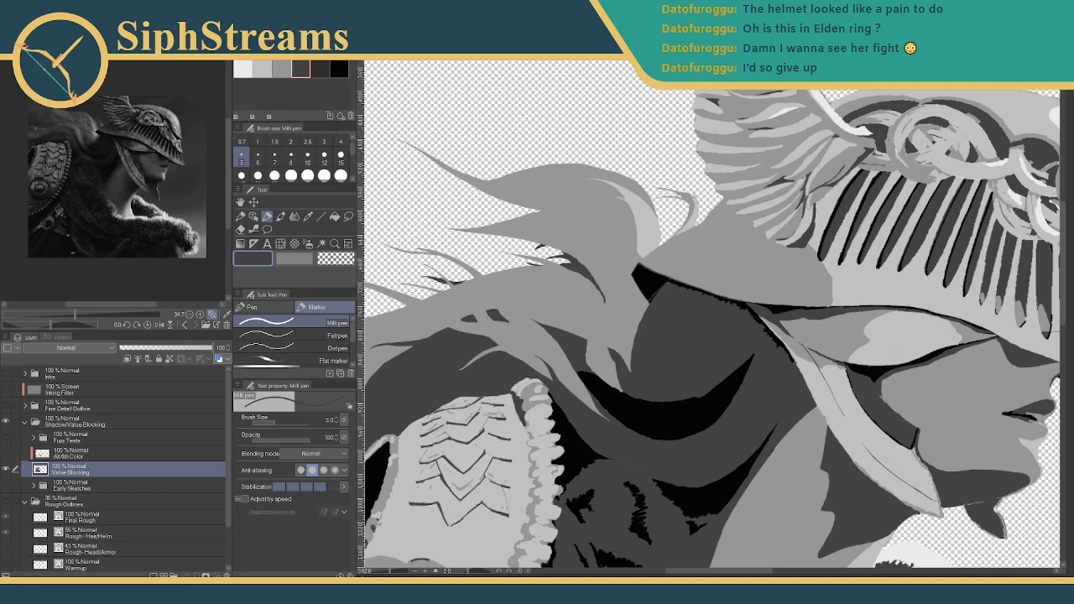
drag(0, 10, 369, 1)
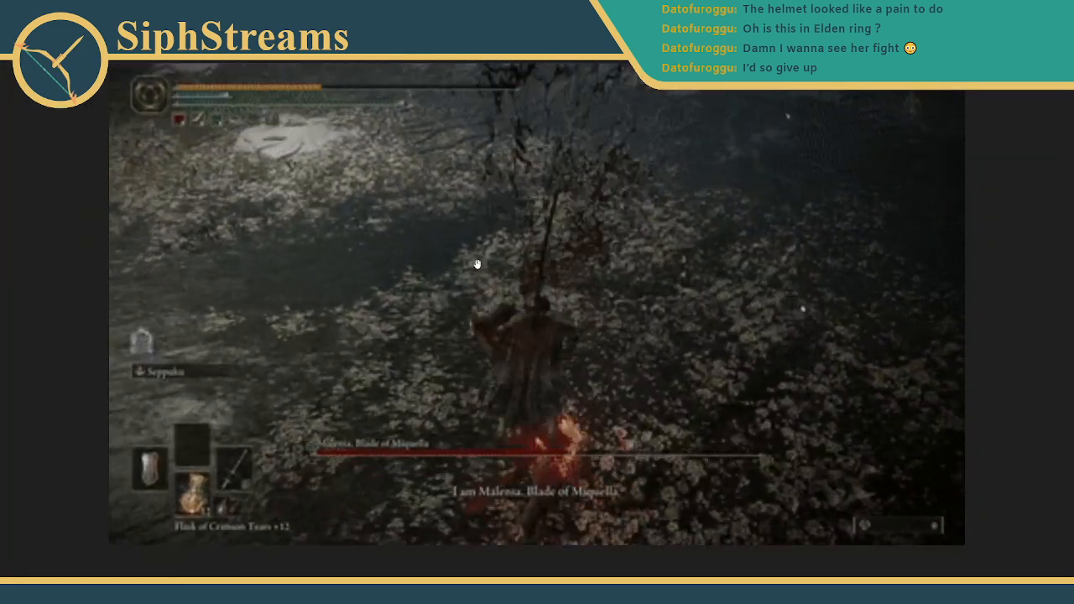
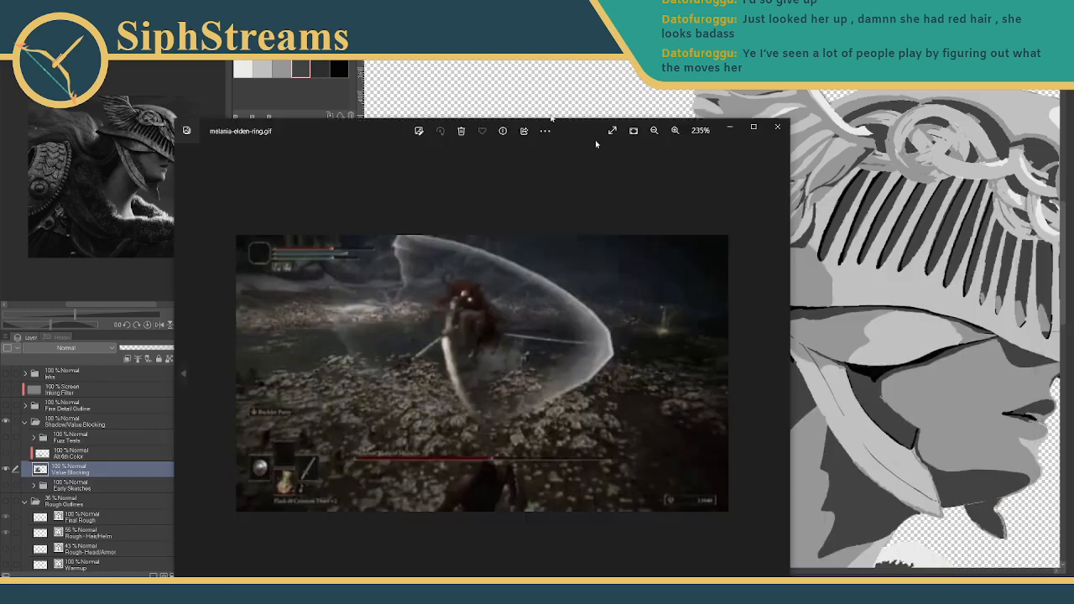
- Paint a thin light-grey spike on the hair strands over the dark neck shadow
drag(595, 140, 617, 7)
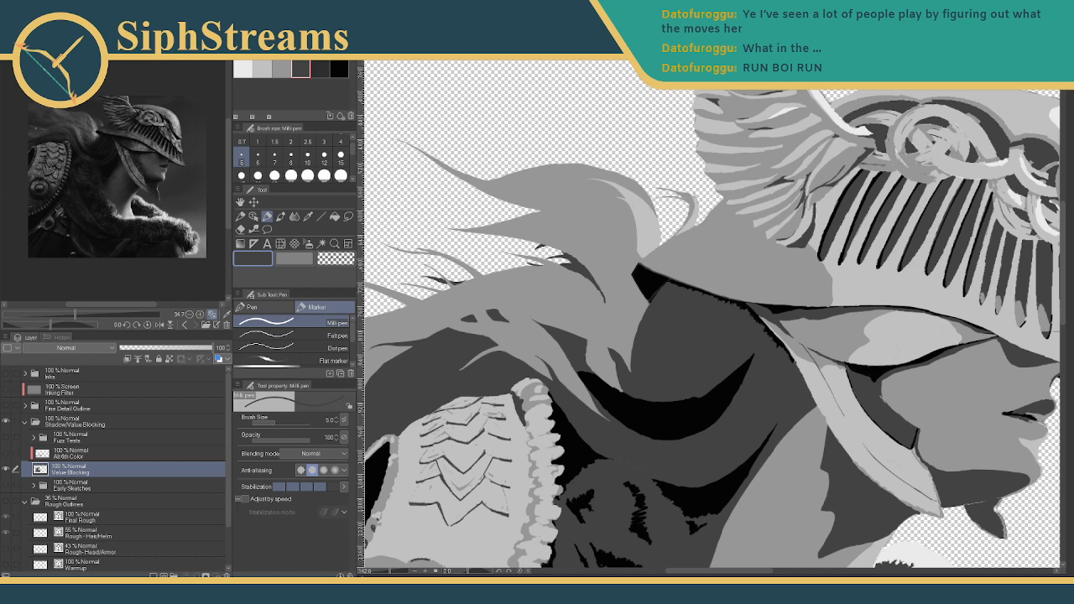
drag(474, 140, 469, 141)
mouse_move(600, 237)
mouse_down()
mouse_move(606, 306)
mouse_move(681, 166)
mouse_move(672, 254)
mouse_up()
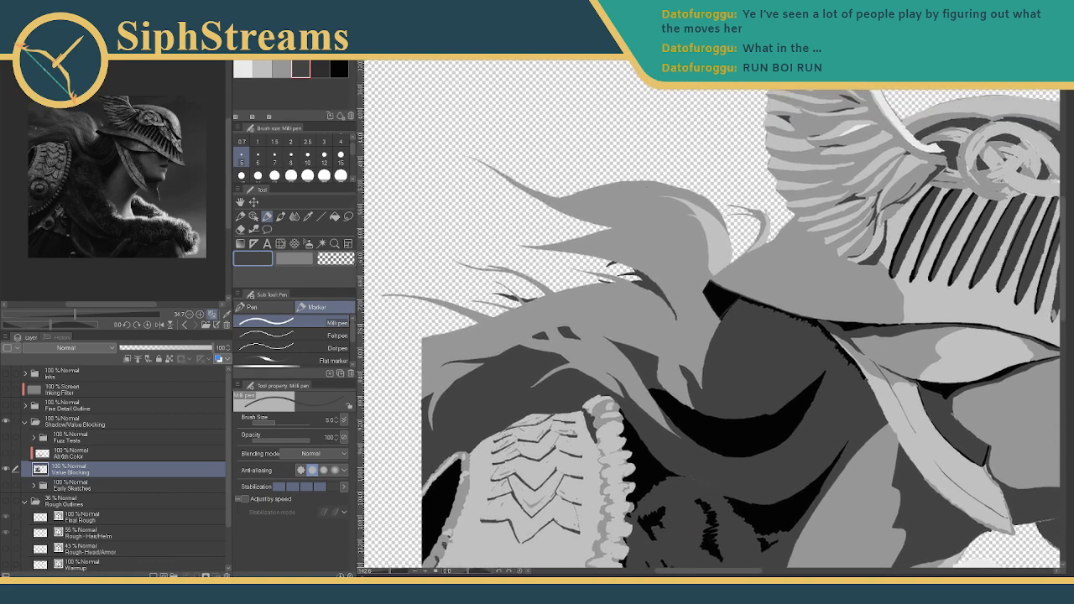
scroll(537, 340, up, 5)
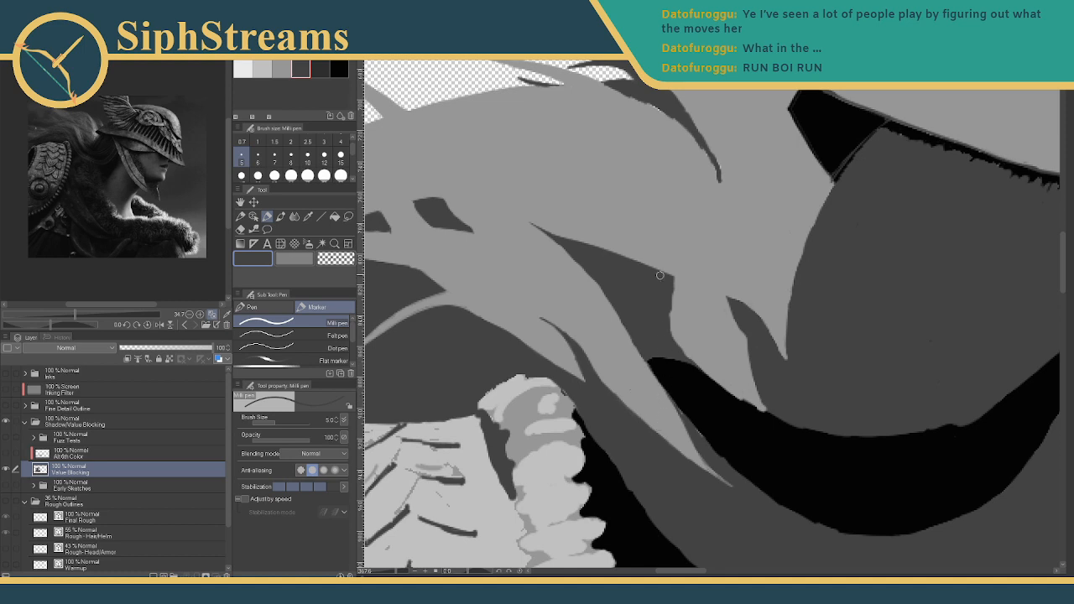
click(281, 69)
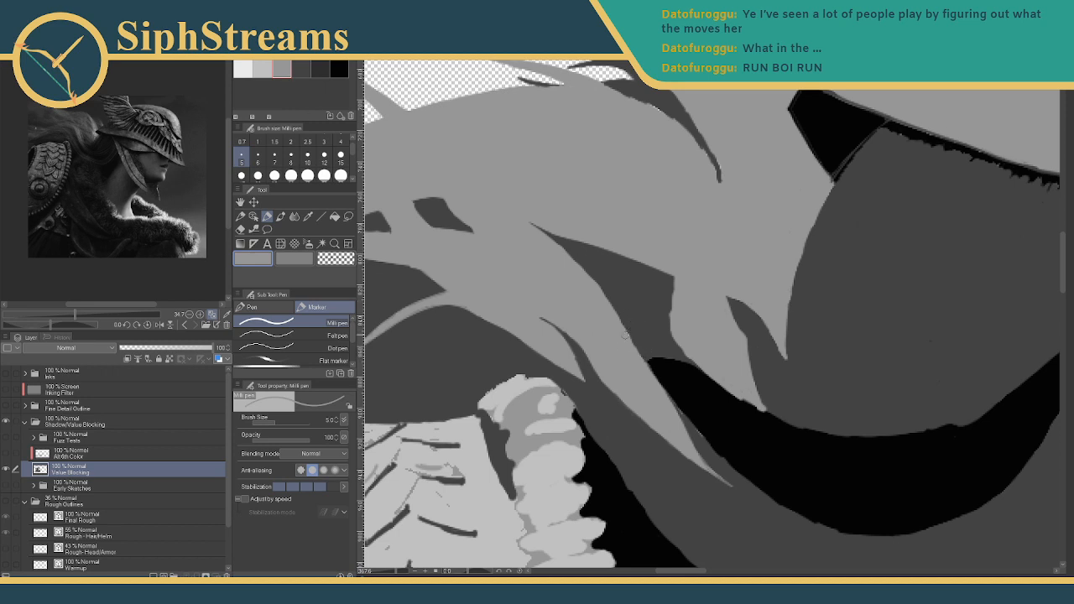
mouse_move(637, 359)
mouse_down()
mouse_move(619, 289)
mouse_move(619, 353)
mouse_up()
drag(624, 311, 632, 339)
- Undo the stray bump and short light stroke on the spike, then return to dark grey
drag(602, 315, 629, 342)
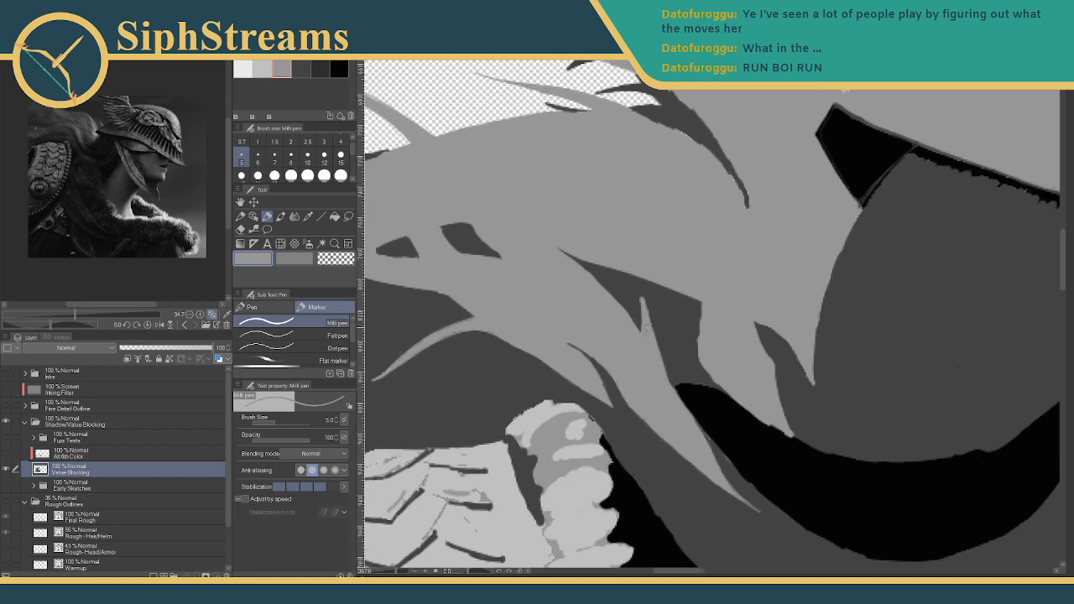
key(ctrl+z)
mouse_move(649, 316)
mouse_down()
mouse_move(617, 305)
mouse_move(642, 317)
mouse_up()
key(ctrl+z)
key(ctrl+z)
alt+click(660, 309)
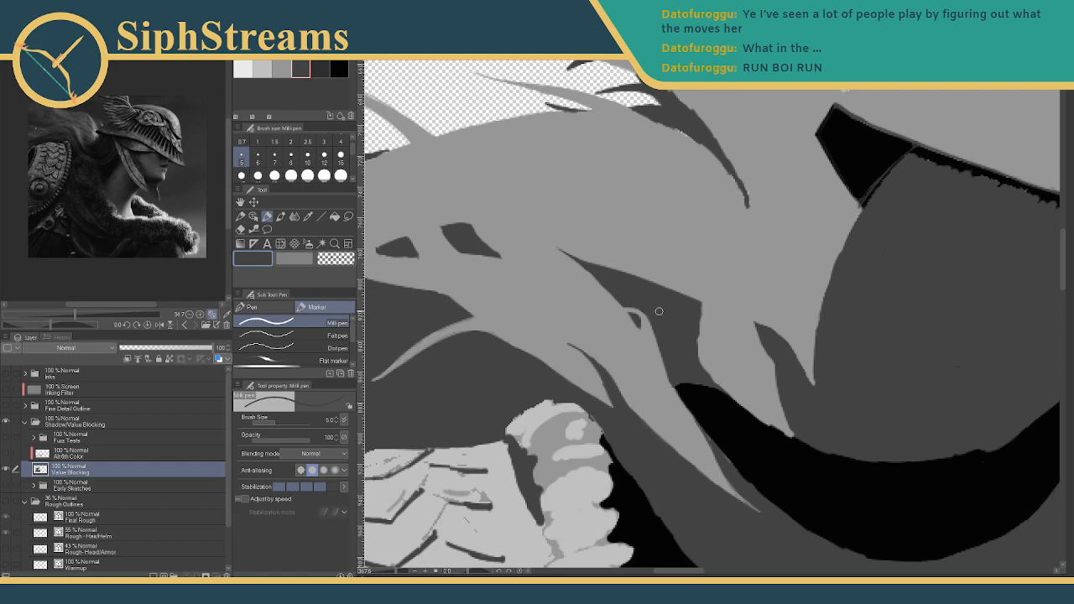
drag(659, 311, 716, 296)
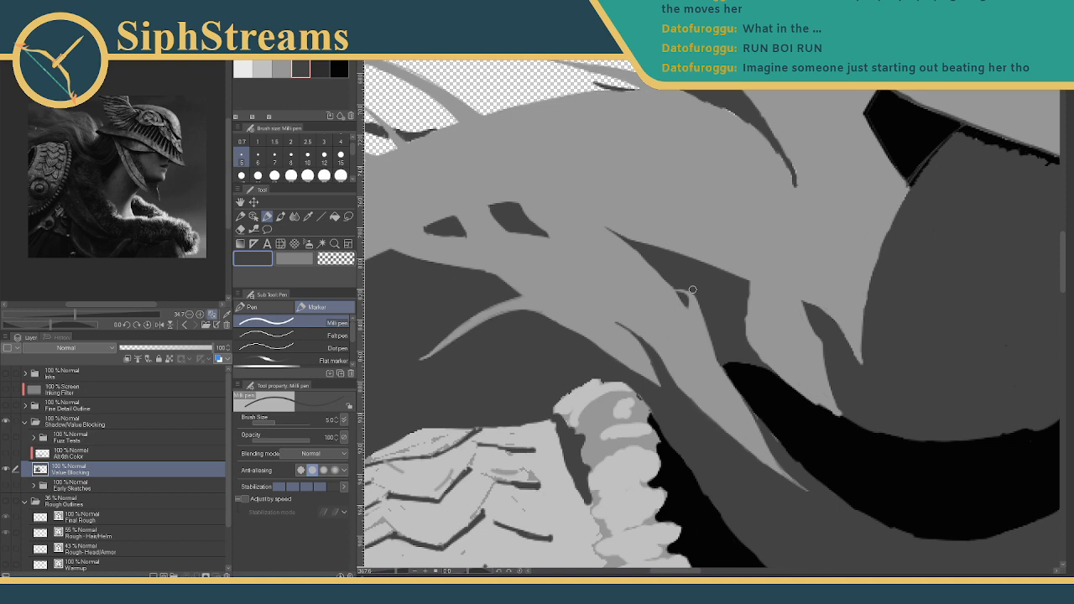
drag(692, 290, 706, 322)
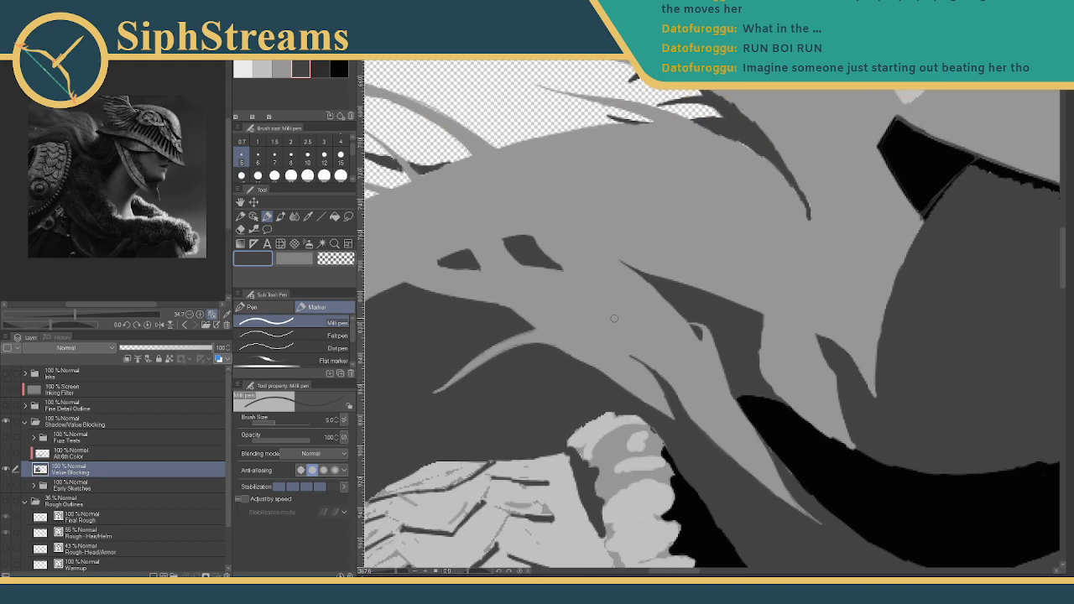
mouse_move(663, 322)
mouse_down()
mouse_move(671, 304)
mouse_move(660, 305)
mouse_up()
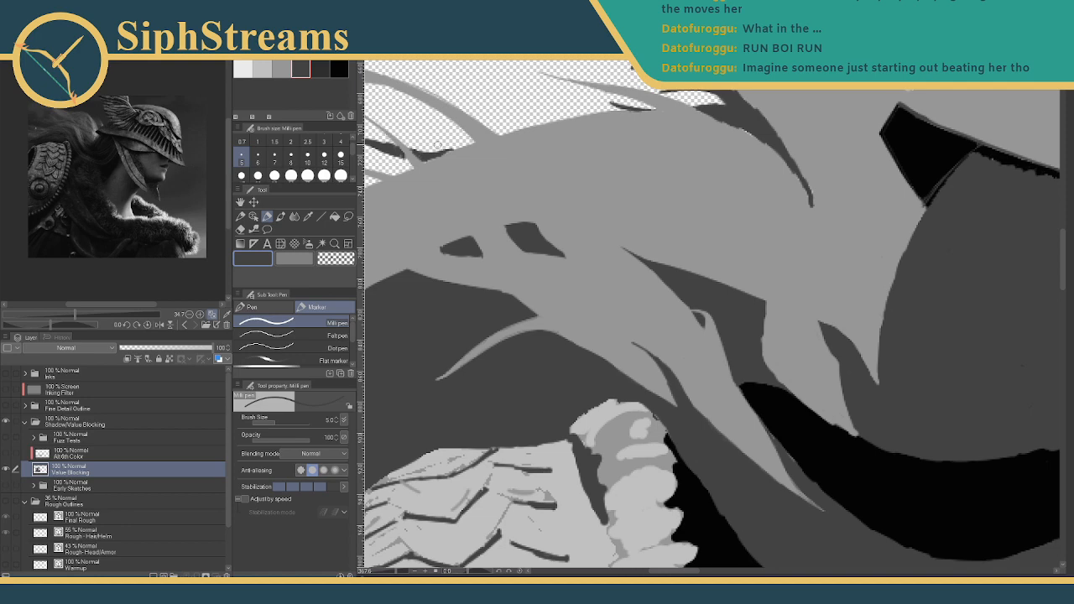
drag(438, 146, 881, 203)
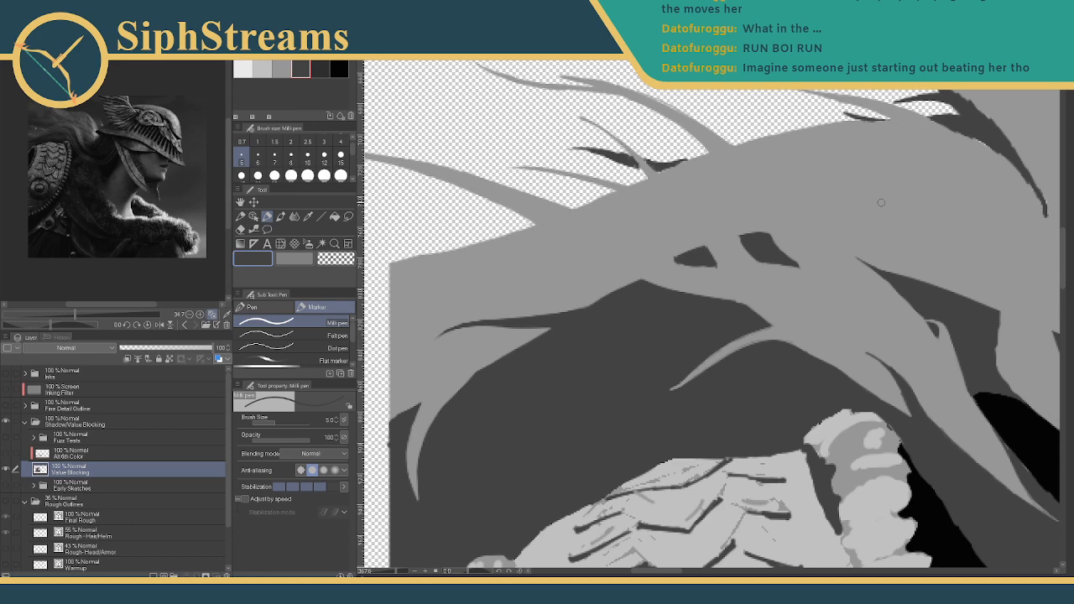
drag(728, 263, 705, 392)
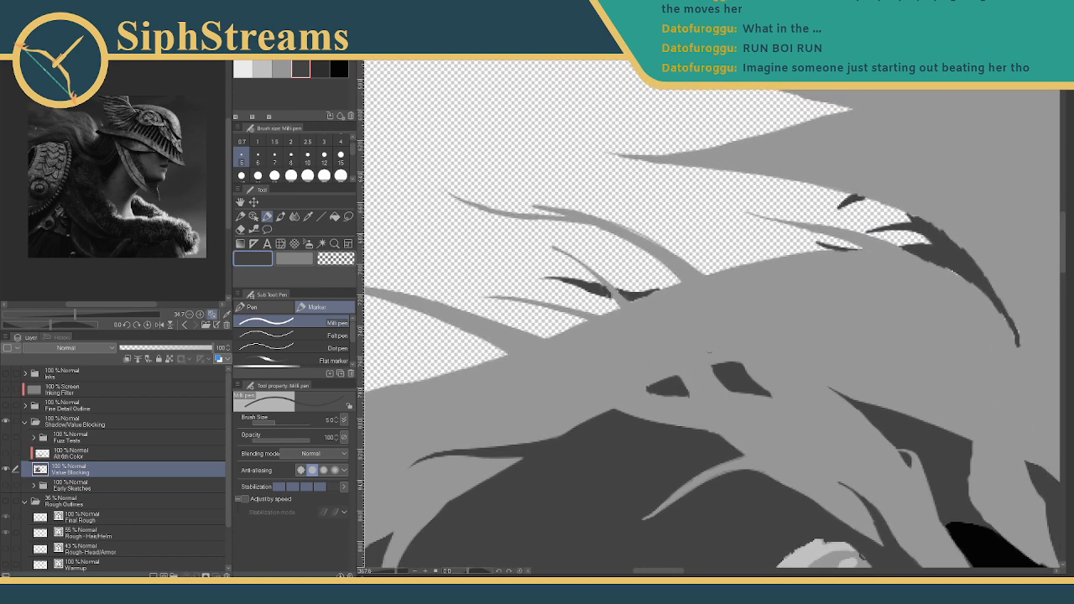
drag(764, 255, 579, 71)
drag(752, 182, 689, 173)
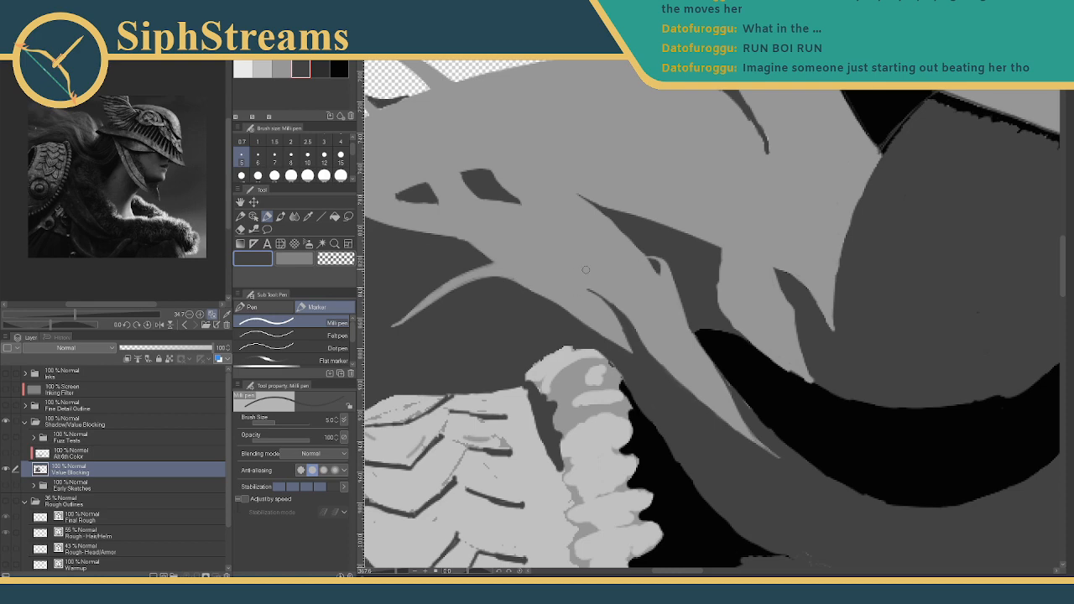
drag(696, 299, 442, 255)
drag(499, 228, 539, 264)
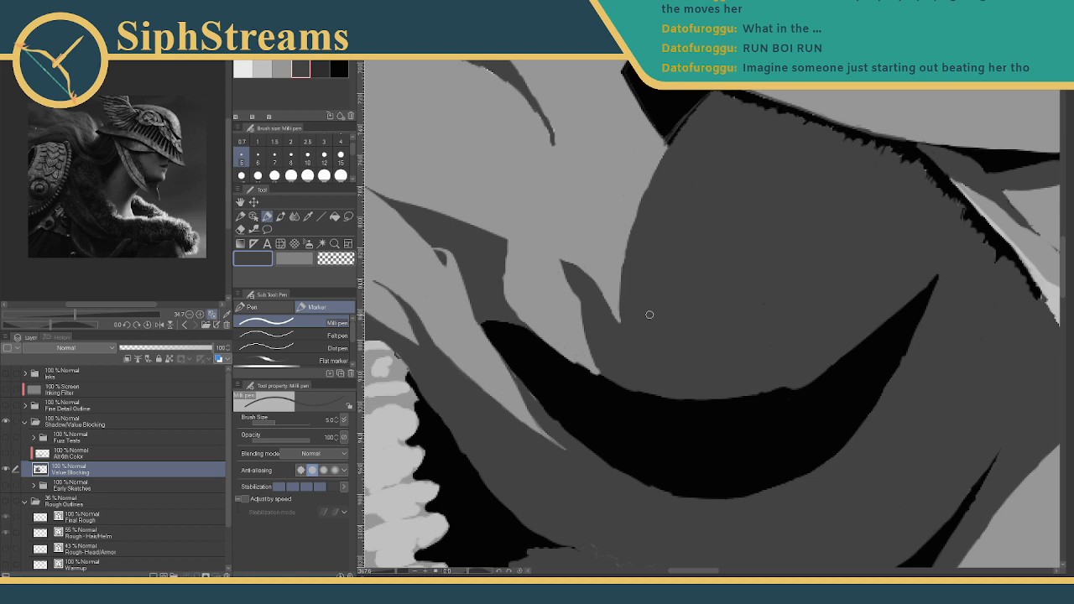
- Draw one thin black line across the grey between the neck crescents, undoing the extra line, and zoom in on it
drag(563, 254, 541, 147)
click(339, 69)
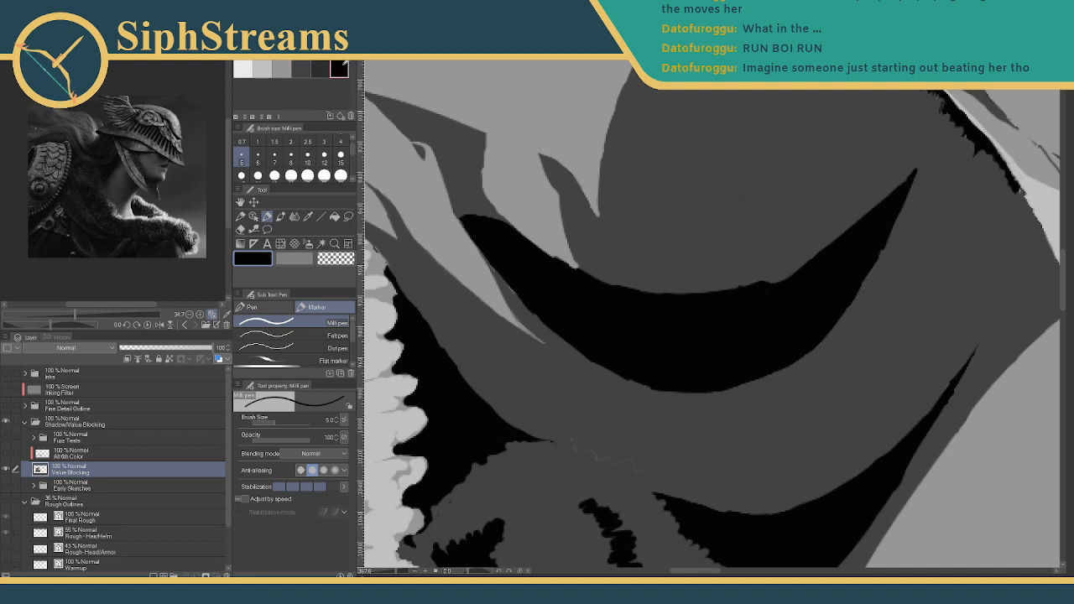
drag(587, 331, 506, 213)
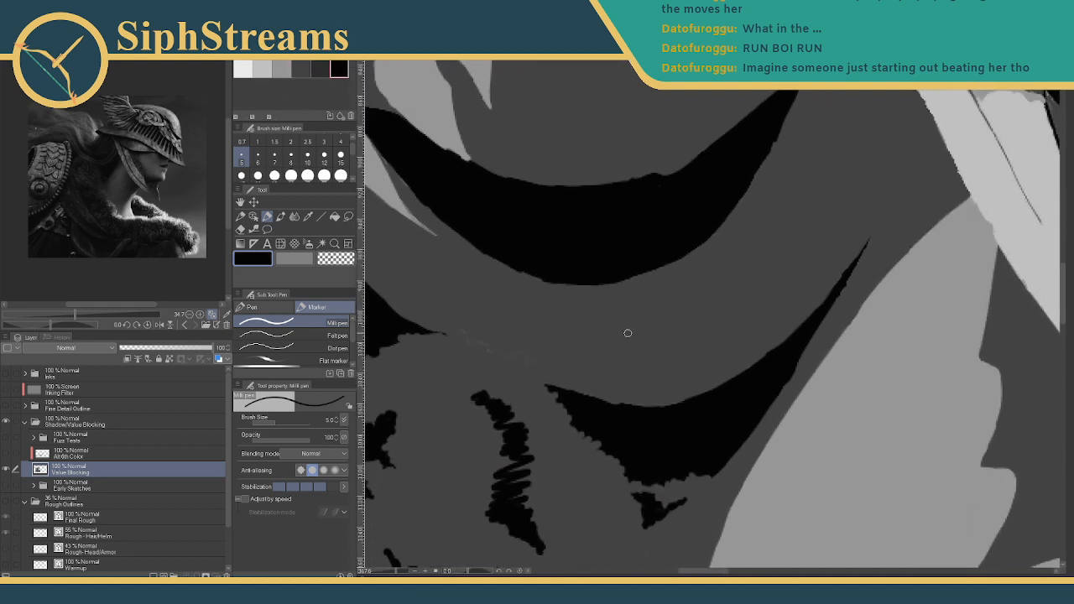
drag(609, 331, 774, 270)
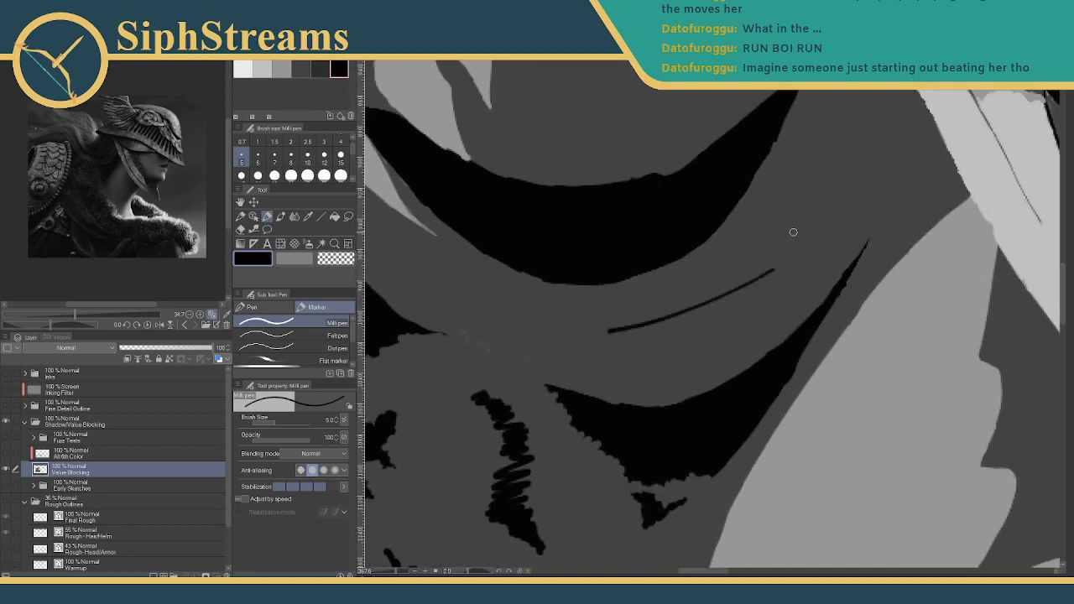
mouse_move(594, 332)
mouse_down()
mouse_move(720, 312)
mouse_move(914, 256)
mouse_up()
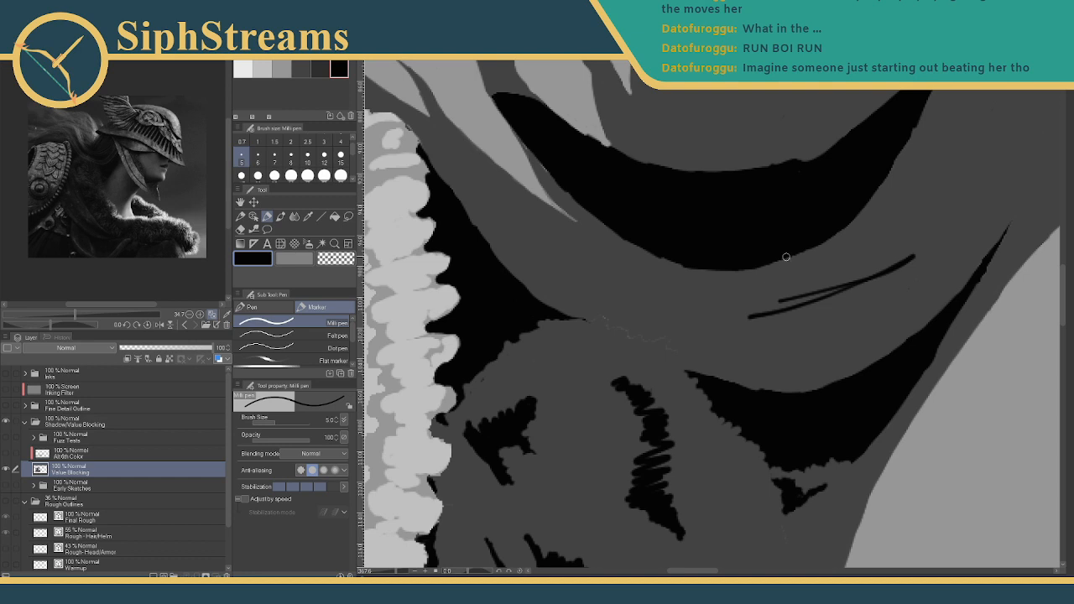
key(ctrl+z)
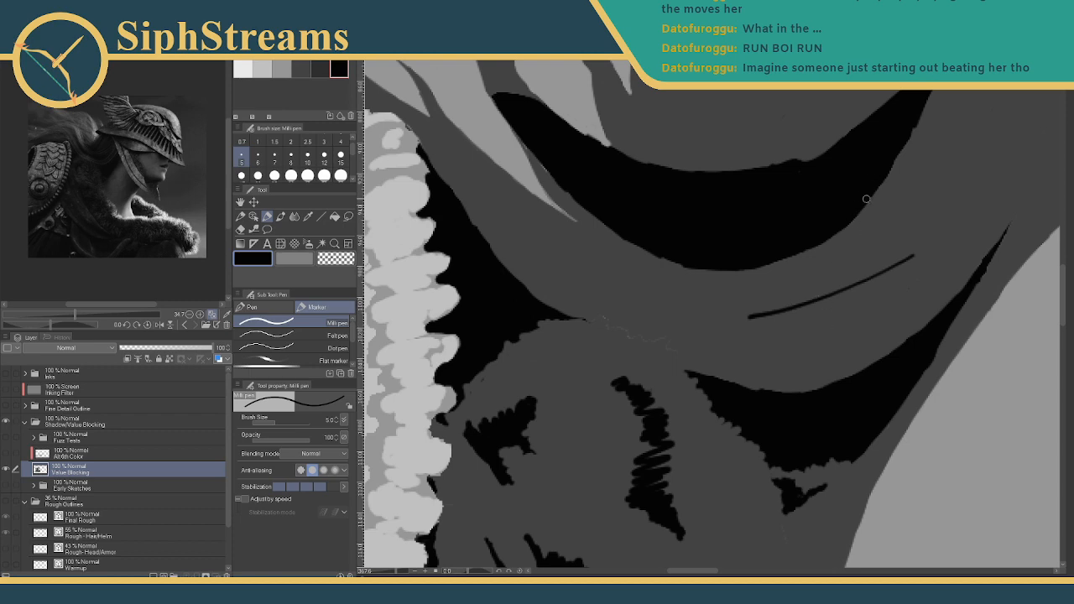
drag(868, 257, 725, 329)
drag(396, 575, 401, 575)
drag(442, 525, 456, 435)
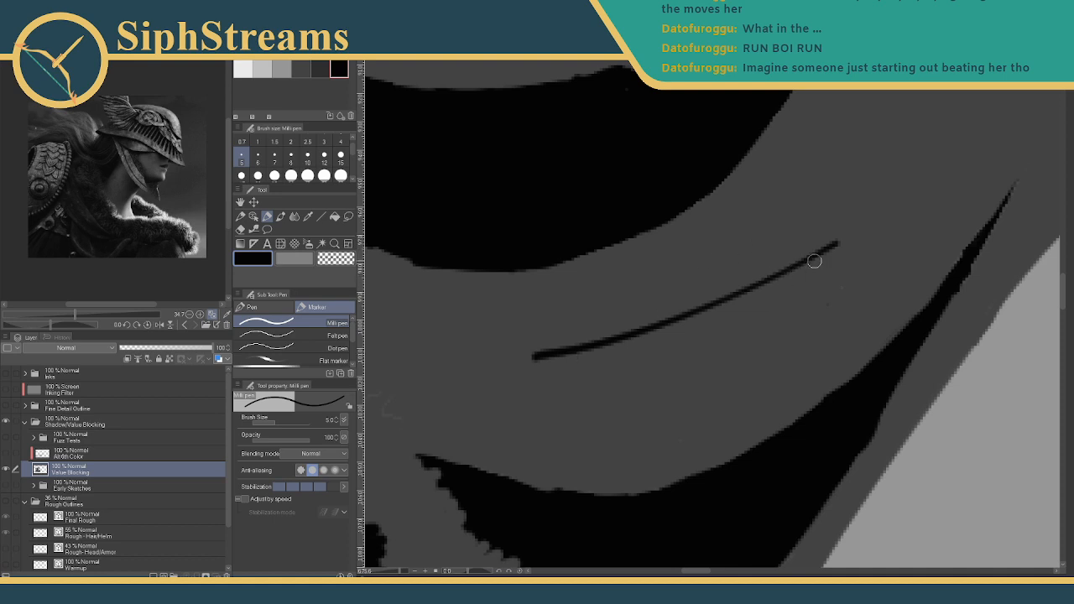
- Thicken the black accent line and its middle, undoing two trial strokes
mouse_move(822, 247)
mouse_down()
mouse_move(681, 326)
mouse_move(685, 307)
mouse_move(709, 308)
mouse_move(624, 330)
mouse_up()
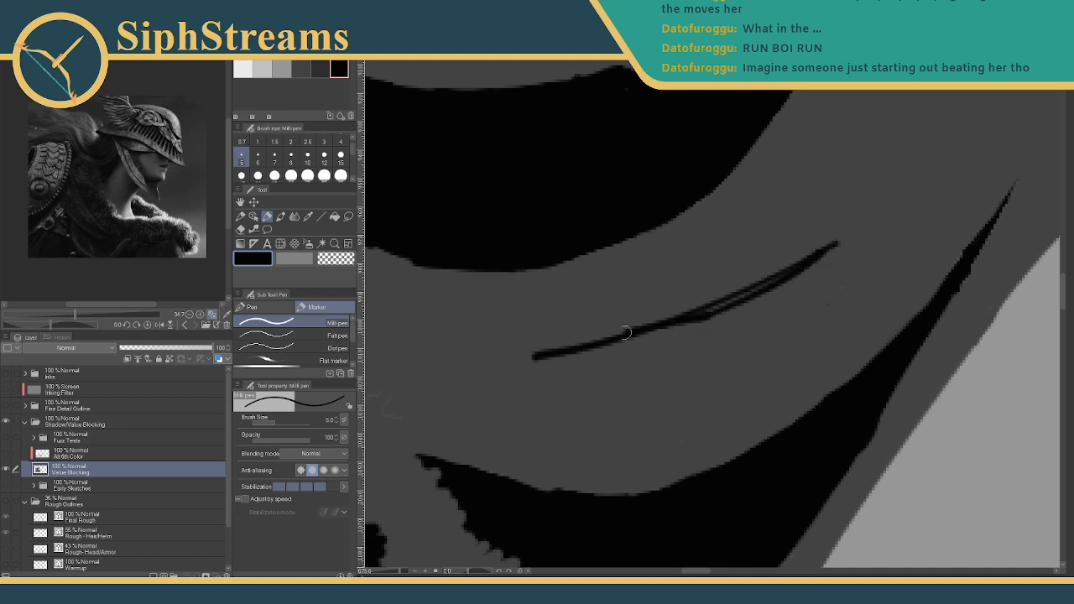
key(ctrl+z)
drag(703, 317, 614, 334)
key(ctrl+z)
mouse_move(706, 314)
mouse_down()
mouse_move(600, 338)
mouse_move(707, 313)
mouse_move(676, 321)
mouse_move(781, 267)
mouse_move(735, 292)
mouse_up()
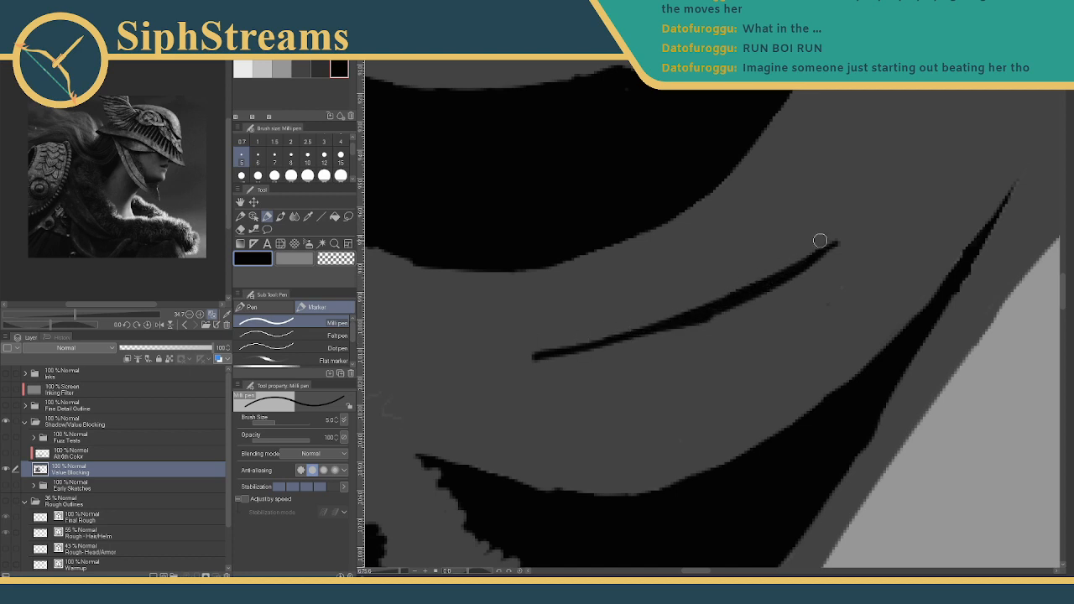
drag(828, 239, 683, 311)
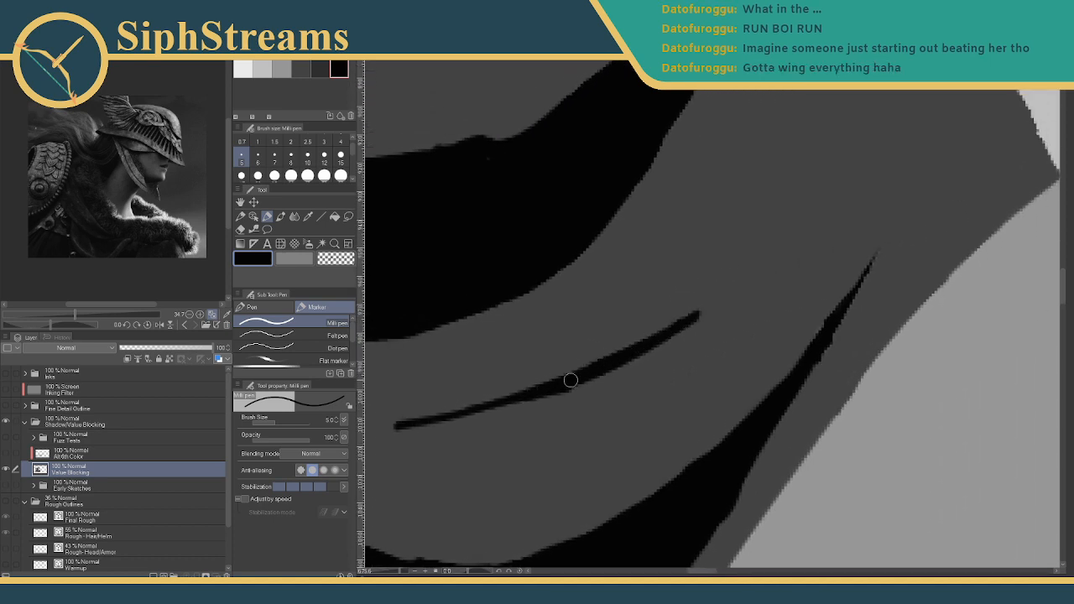
drag(567, 387, 412, 419)
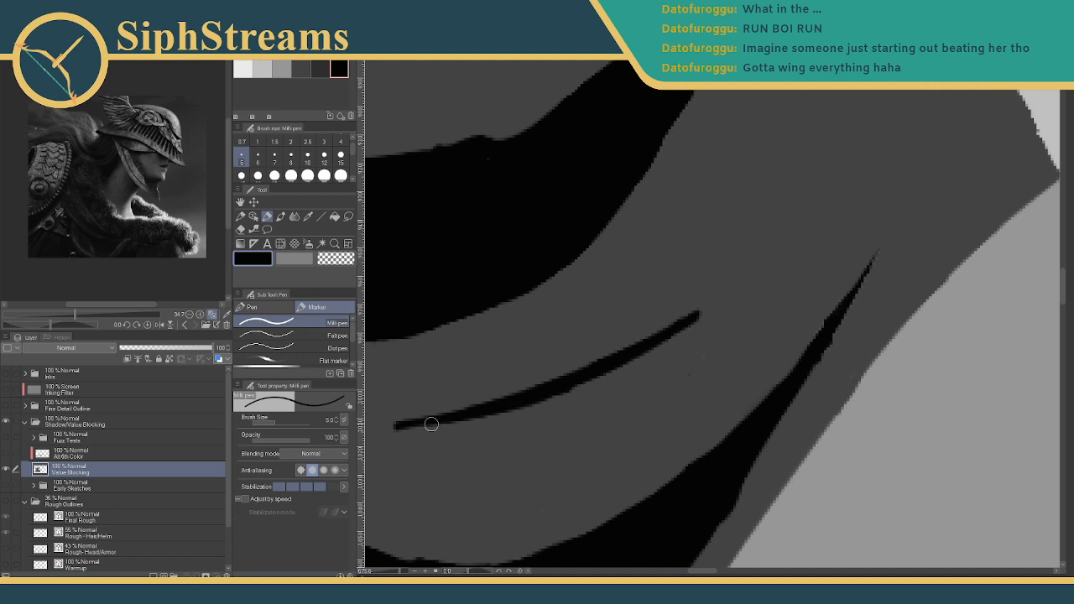
- Cover the black line with dark grey at brush size 30, then return to black at size 5
click(302, 68)
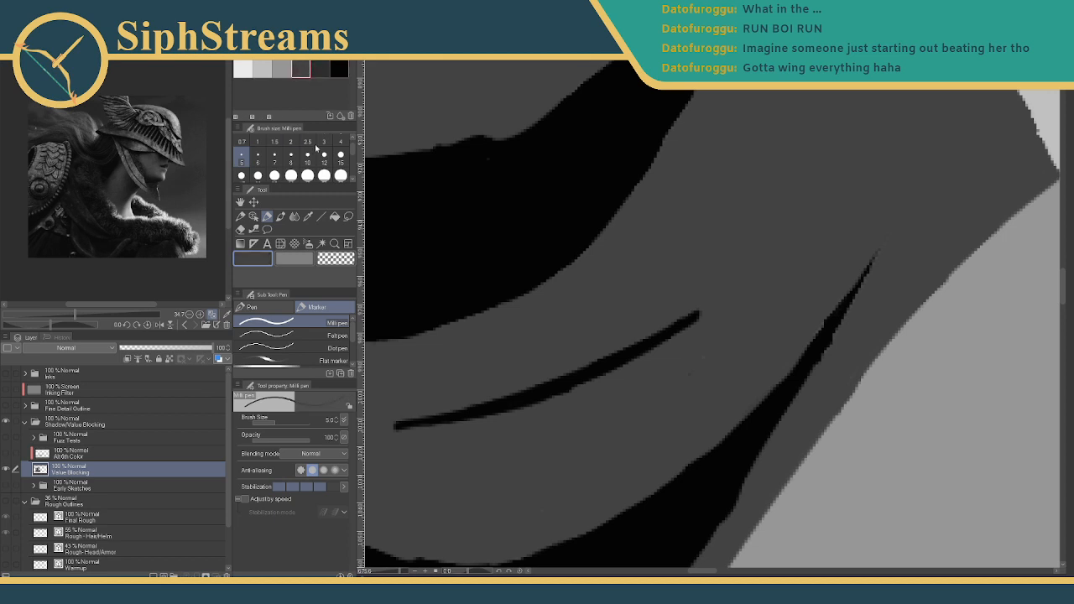
click(291, 174)
drag(708, 311, 429, 410)
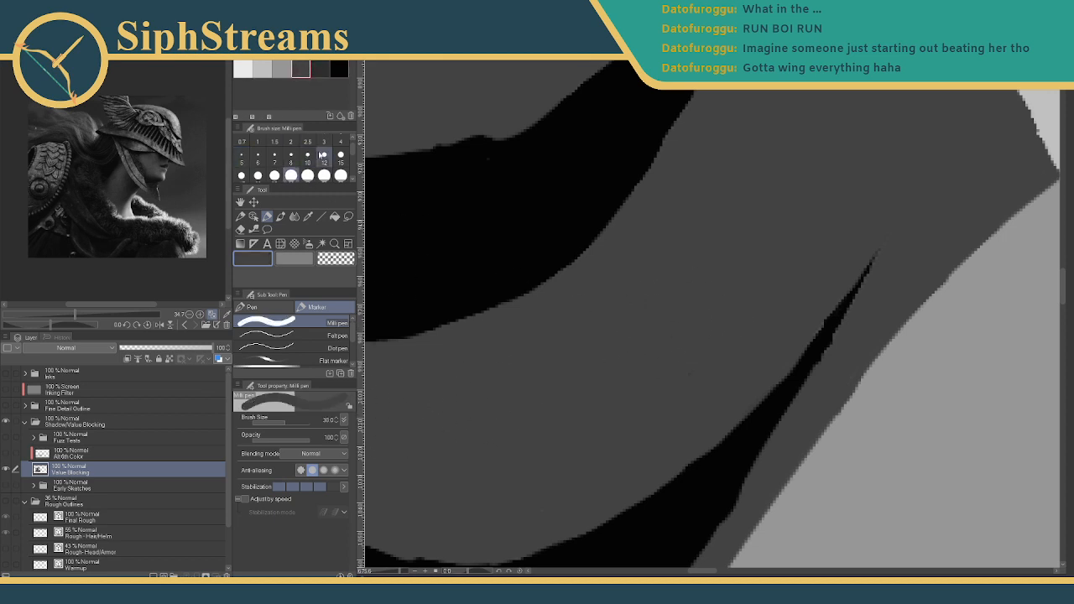
click(339, 68)
click(241, 158)
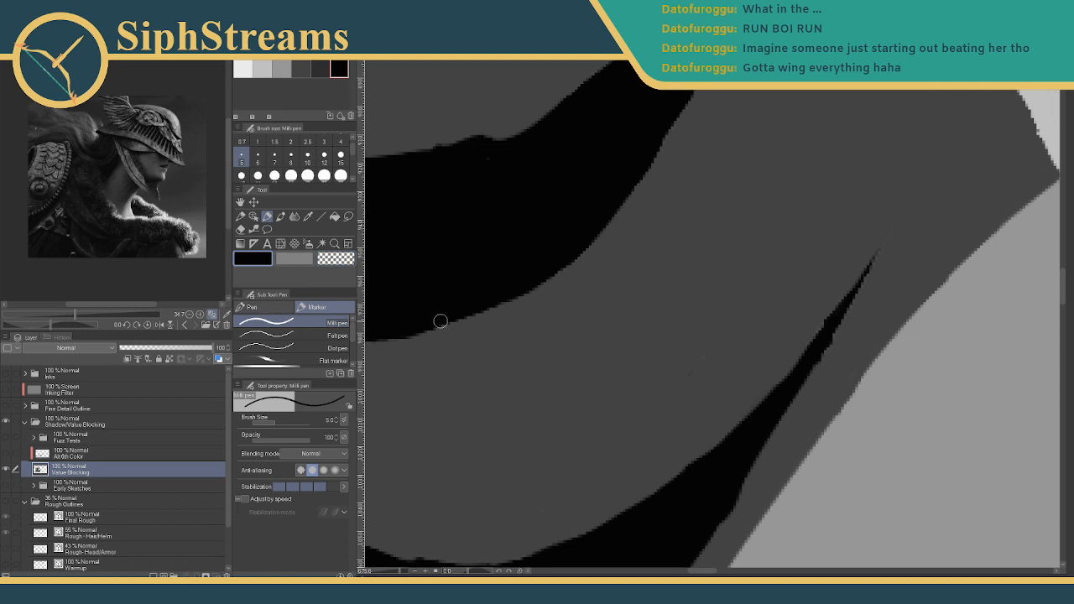
- Draw a short black accent, thicken its underside, and extend it at size 3 into a tapering tail
drag(648, 291, 718, 222)
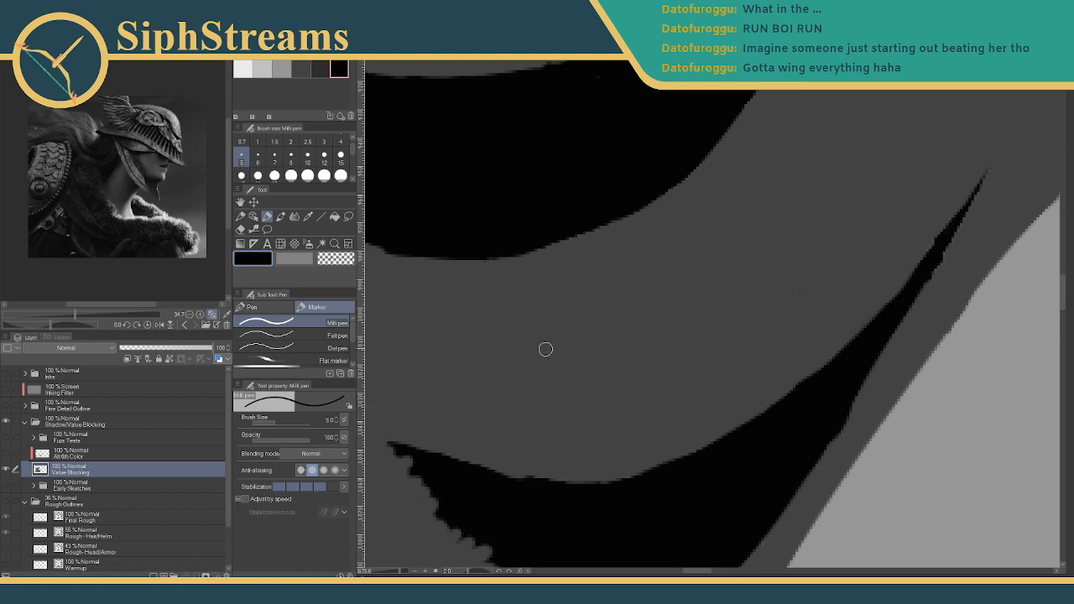
mouse_move(547, 352)
mouse_down()
mouse_move(733, 289)
mouse_move(598, 360)
mouse_move(552, 355)
mouse_move(604, 357)
mouse_move(567, 356)
mouse_move(654, 329)
mouse_move(604, 356)
mouse_move(586, 358)
mouse_move(637, 336)
mouse_move(564, 357)
mouse_move(616, 360)
mouse_up()
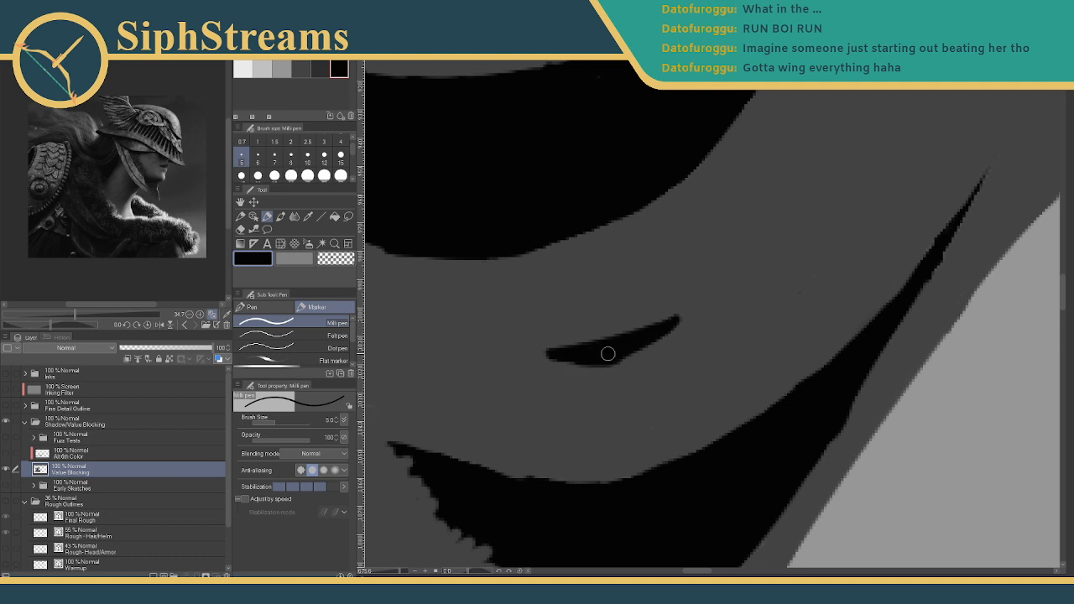
key(ctrl+z)
drag(551, 359, 617, 359)
click(326, 141)
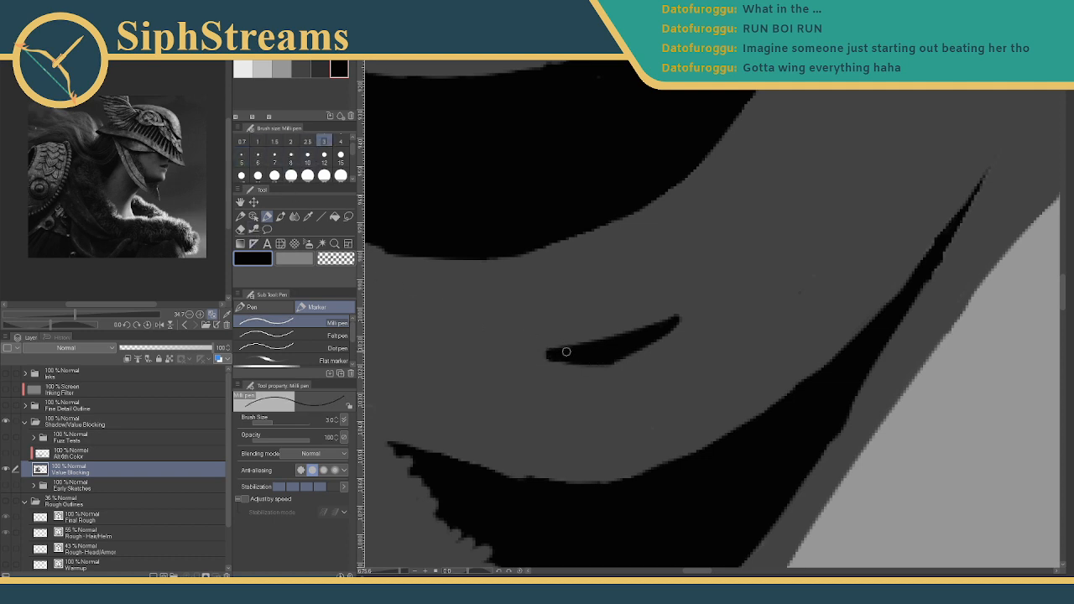
mouse_move(567, 351)
mouse_down()
mouse_move(510, 360)
mouse_move(569, 357)
mouse_move(510, 360)
mouse_move(584, 351)
mouse_move(697, 297)
mouse_up()
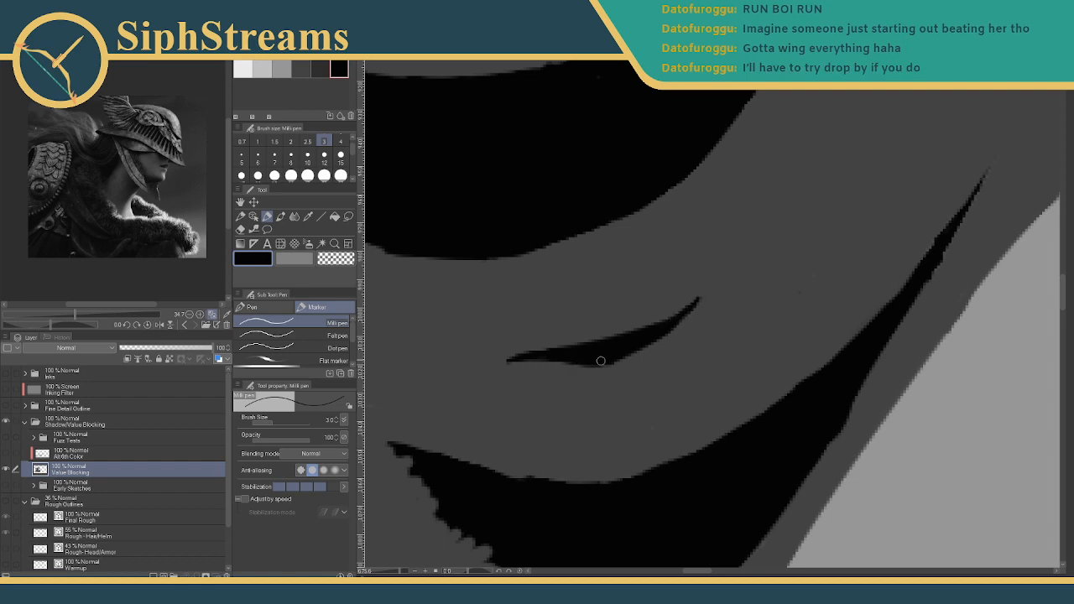
mouse_move(398, 572)
mouse_down()
mouse_move(386, 573)
mouse_move(400, 571)
mouse_up()
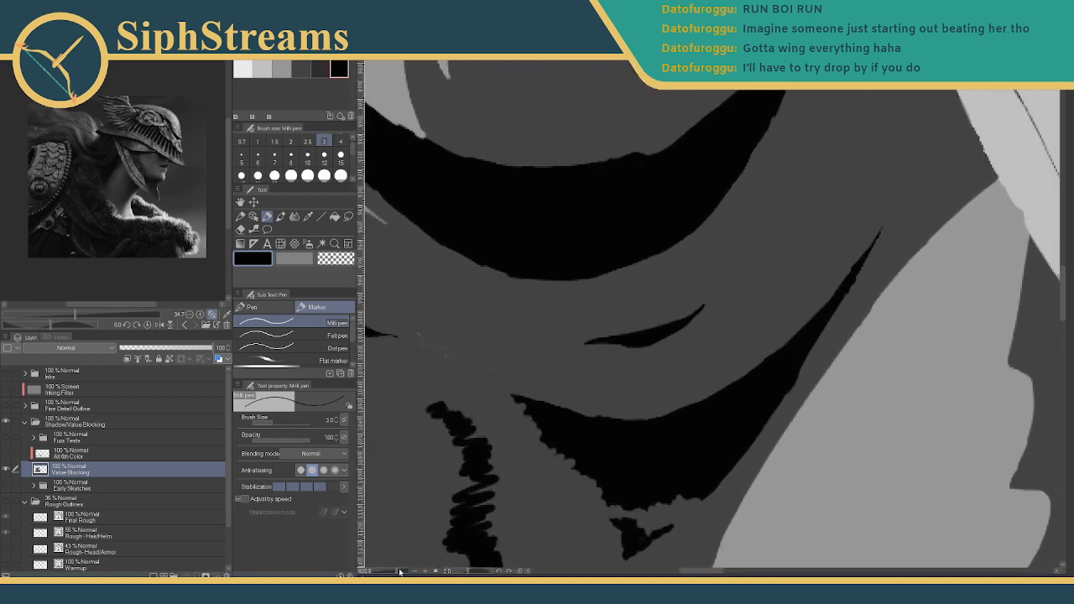
- Pan and zoom in on the neck, collar and black crescent shadow, leaving black as the colour
click(282, 69)
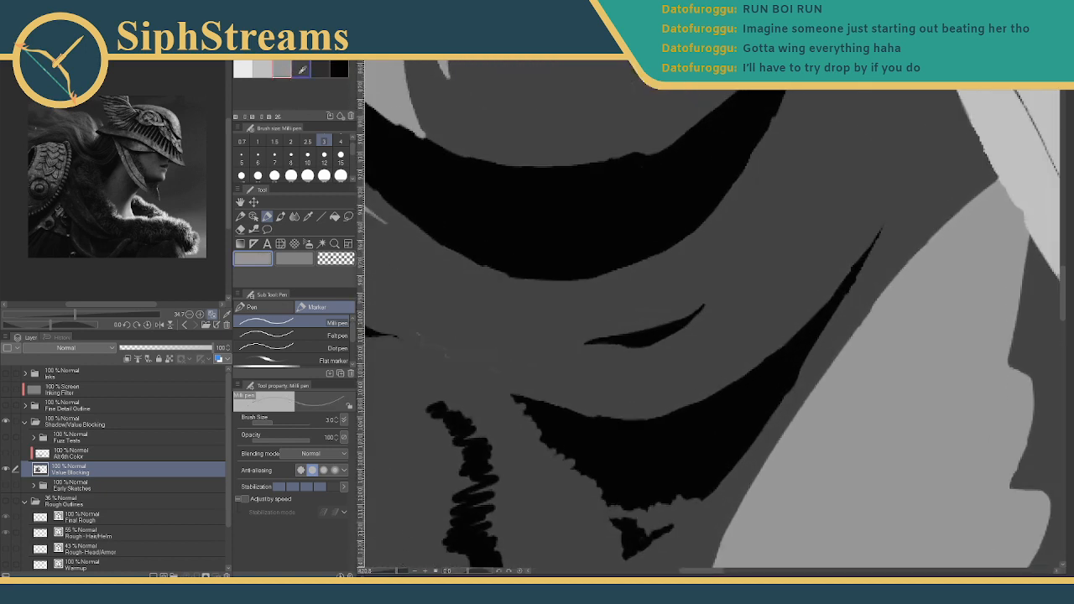
mouse_move(610, 211)
mouse_down()
mouse_move(503, 419)
mouse_move(503, 451)
mouse_move(528, 439)
mouse_move(517, 416)
mouse_move(488, 474)
mouse_up()
click(338, 69)
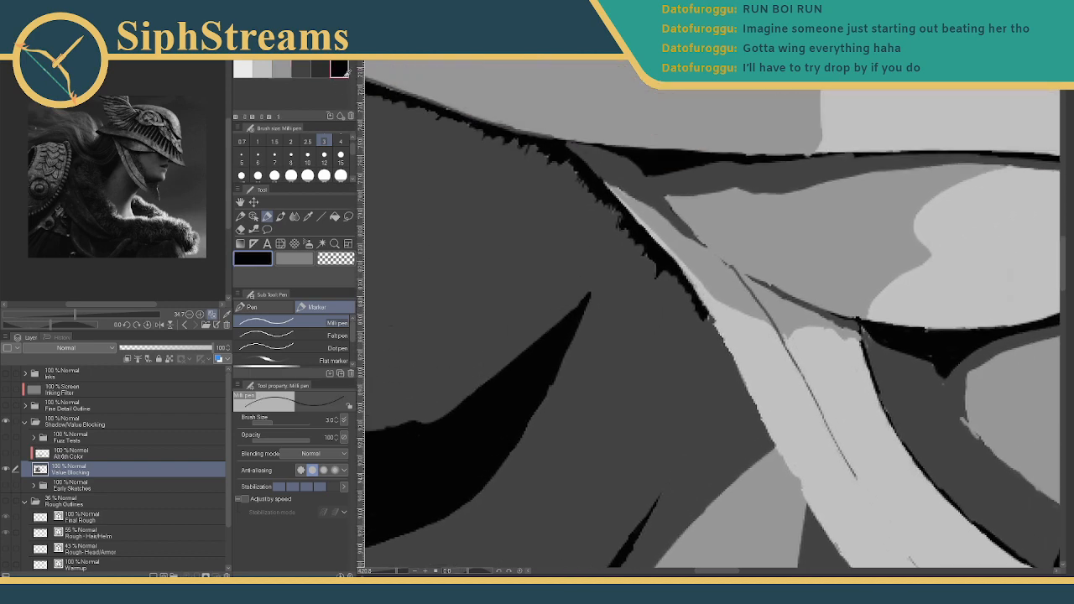
mouse_move(425, 206)
mouse_down()
mouse_move(607, 380)
mouse_move(640, 320)
mouse_move(537, 252)
mouse_move(680, 324)
mouse_move(750, 312)
mouse_up()
mouse_move(396, 573)
mouse_down()
mouse_move(406, 572)
mouse_move(383, 571)
mouse_move(398, 572)
mouse_up()
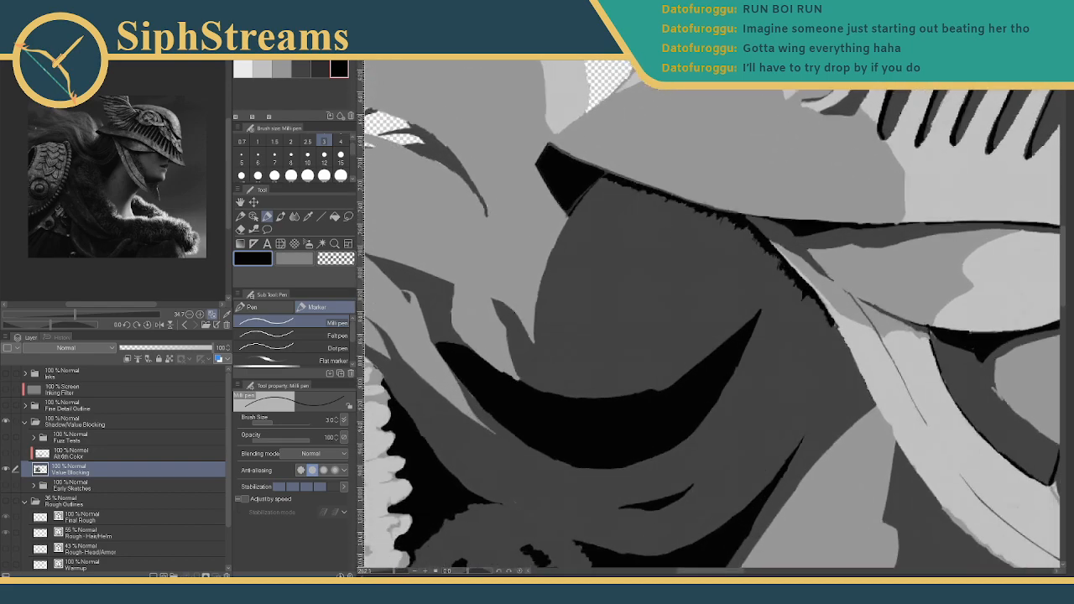
drag(819, 317, 675, 308)
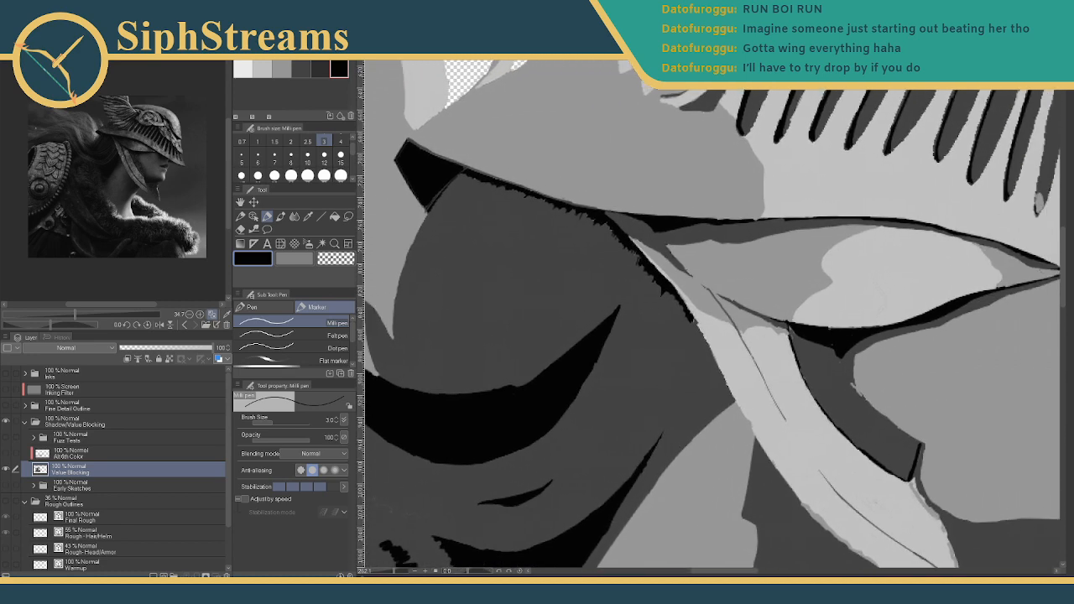
drag(392, 573, 395, 572)
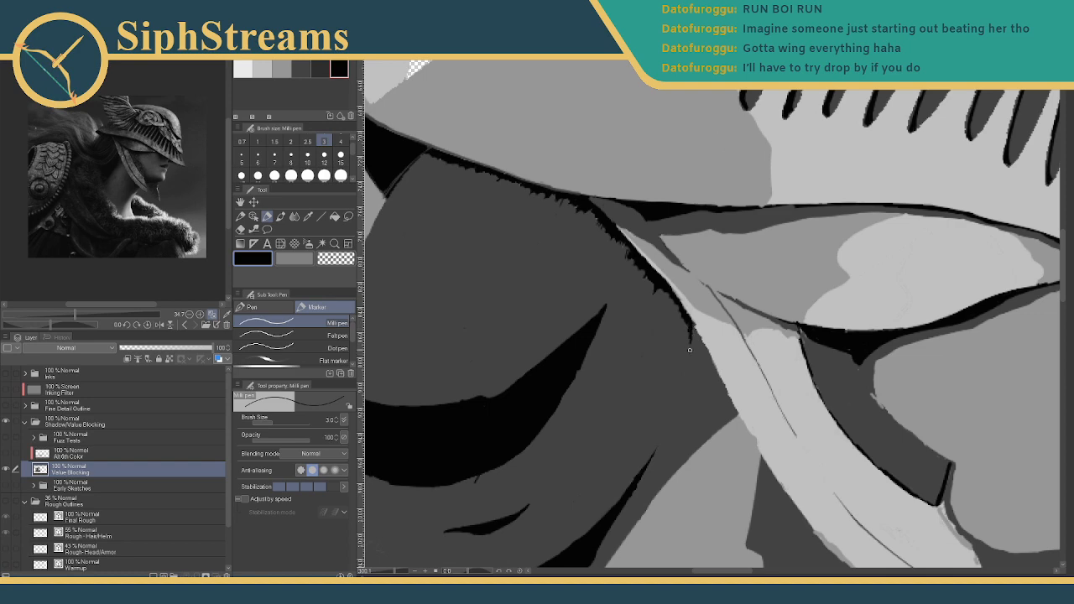
mouse_move(395, 573)
mouse_down()
mouse_move(384, 571)
mouse_move(394, 573)
mouse_up()
drag(532, 339, 641, 436)
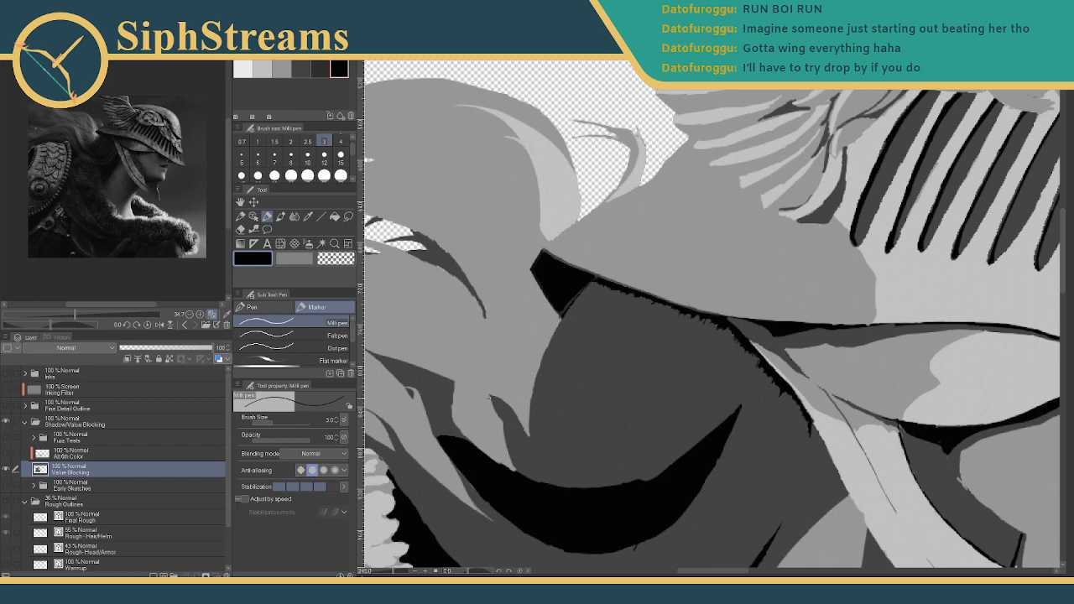
drag(579, 353, 703, 342)
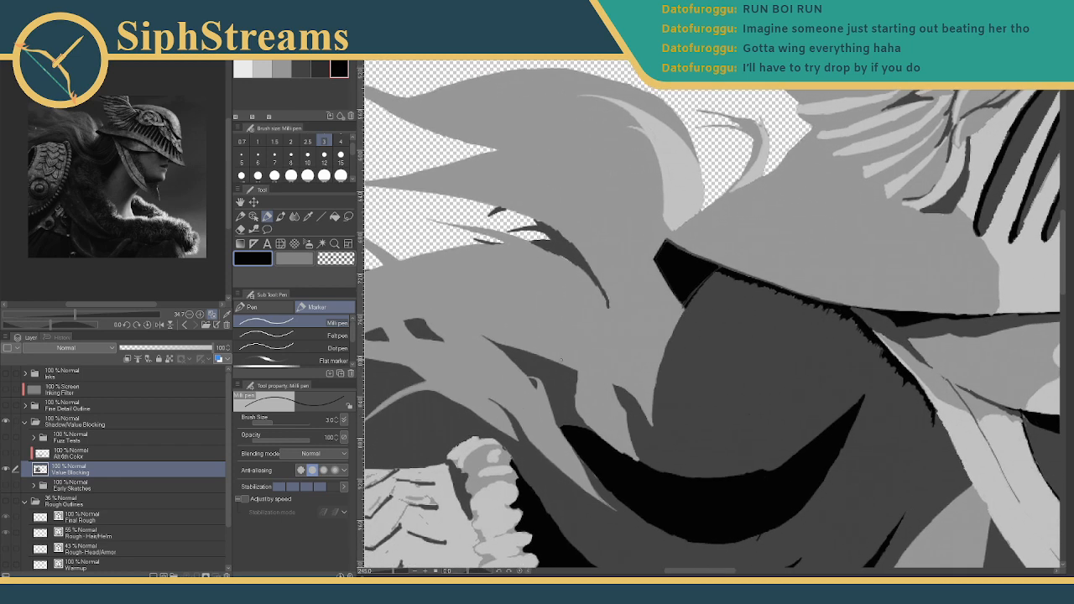
mouse_move(644, 362)
mouse_down()
mouse_move(657, 341)
mouse_move(815, 276)
mouse_move(719, 267)
mouse_up()
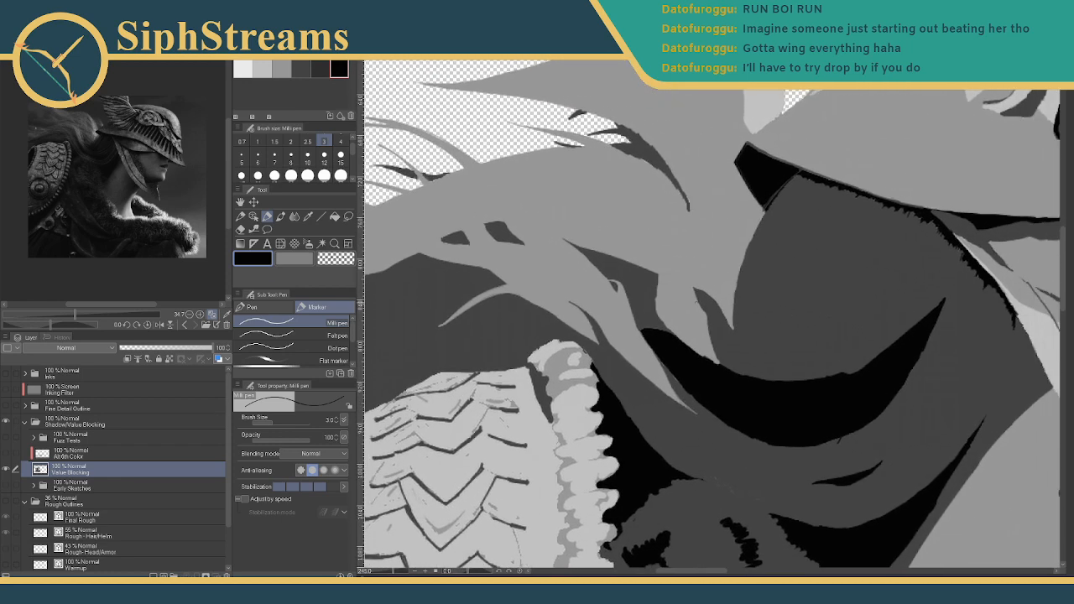
mouse_move(691, 315)
mouse_down()
mouse_move(660, 311)
mouse_move(655, 327)
mouse_up()
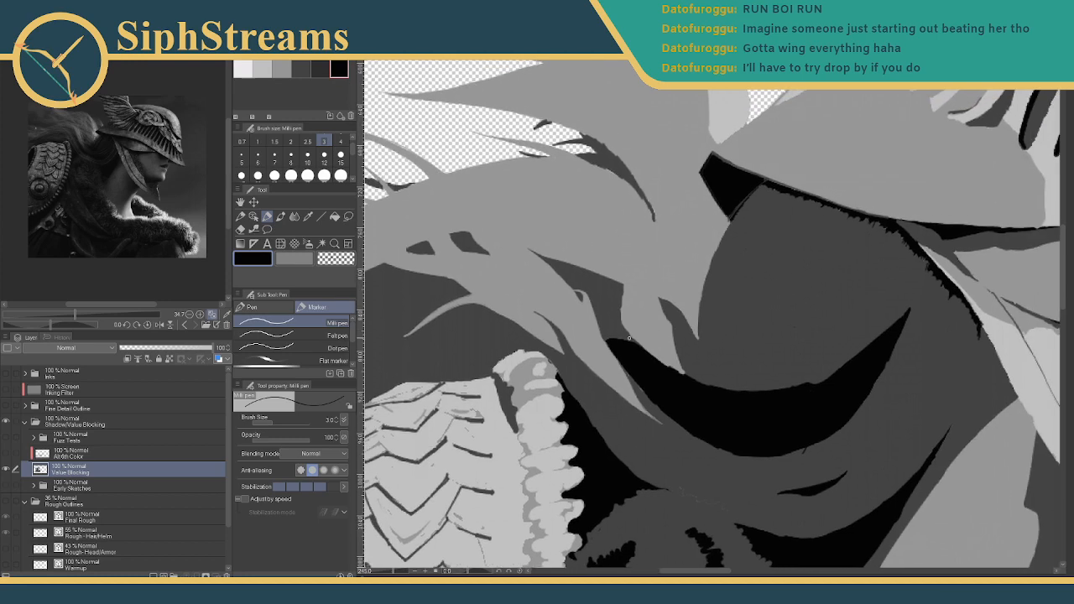
- Paint dark grey at size 8 over the light strips along the hair edge and above the black shape
drag(393, 572, 398, 574)
click(301, 68)
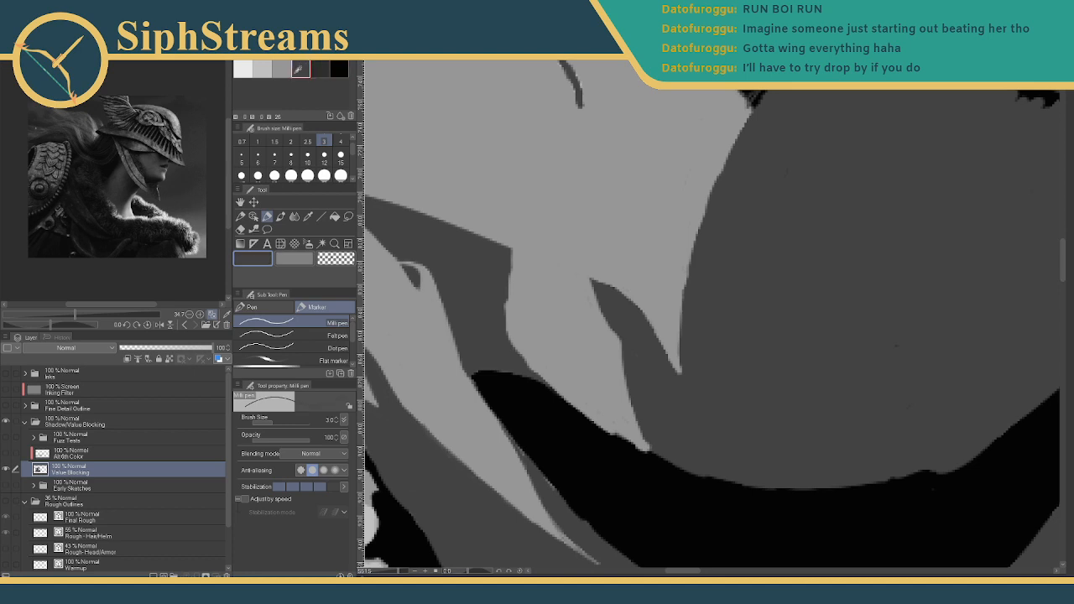
click(290, 158)
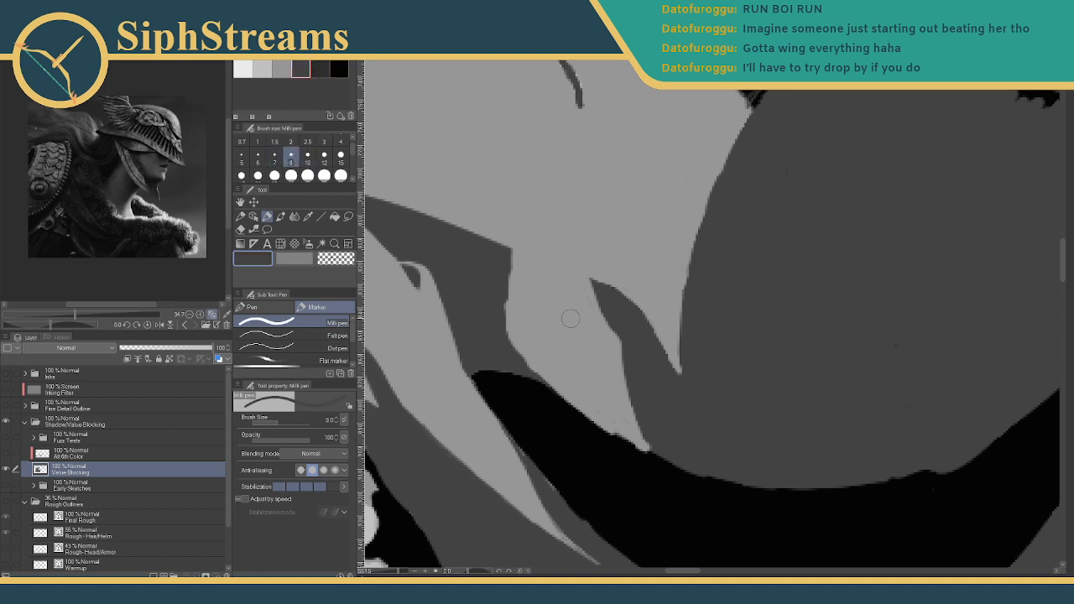
drag(503, 257, 609, 292)
mouse_move(534, 270)
mouse_down()
mouse_move(483, 306)
mouse_move(567, 298)
mouse_move(596, 309)
mouse_move(496, 338)
mouse_move(588, 358)
mouse_move(525, 351)
mouse_move(628, 389)
mouse_move(598, 332)
mouse_move(607, 323)
mouse_move(542, 318)
mouse_move(533, 281)
mouse_move(585, 294)
mouse_up()
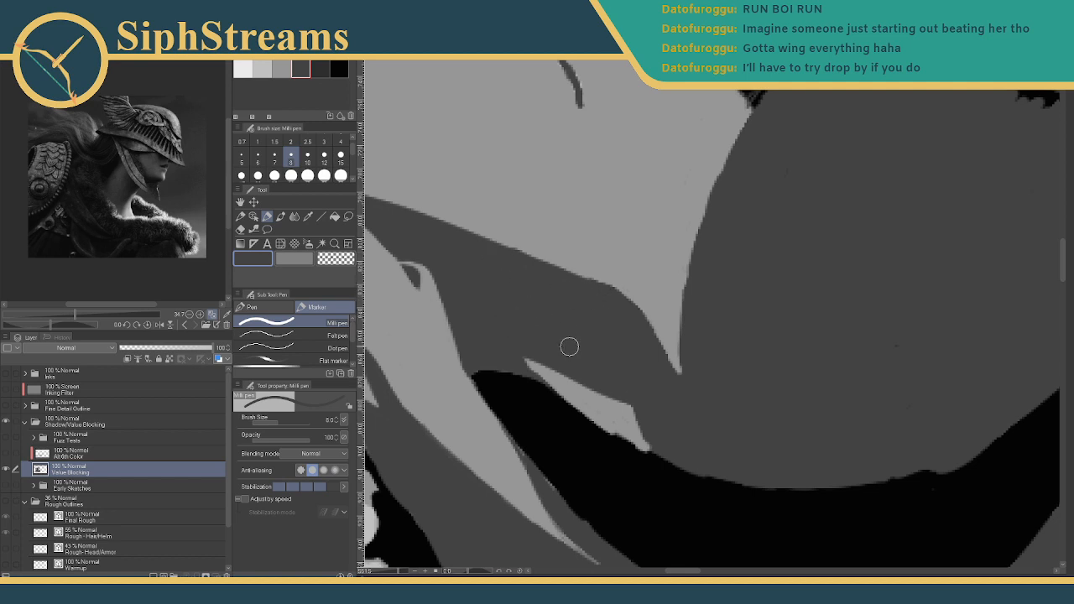
mouse_move(521, 358)
mouse_down()
mouse_move(655, 427)
mouse_move(545, 372)
mouse_move(606, 410)
mouse_move(589, 394)
mouse_move(612, 396)
mouse_move(620, 424)
mouse_move(565, 394)
mouse_move(618, 435)
mouse_move(609, 418)
mouse_move(643, 446)
mouse_move(651, 438)
mouse_move(647, 451)
mouse_move(671, 443)
mouse_up()
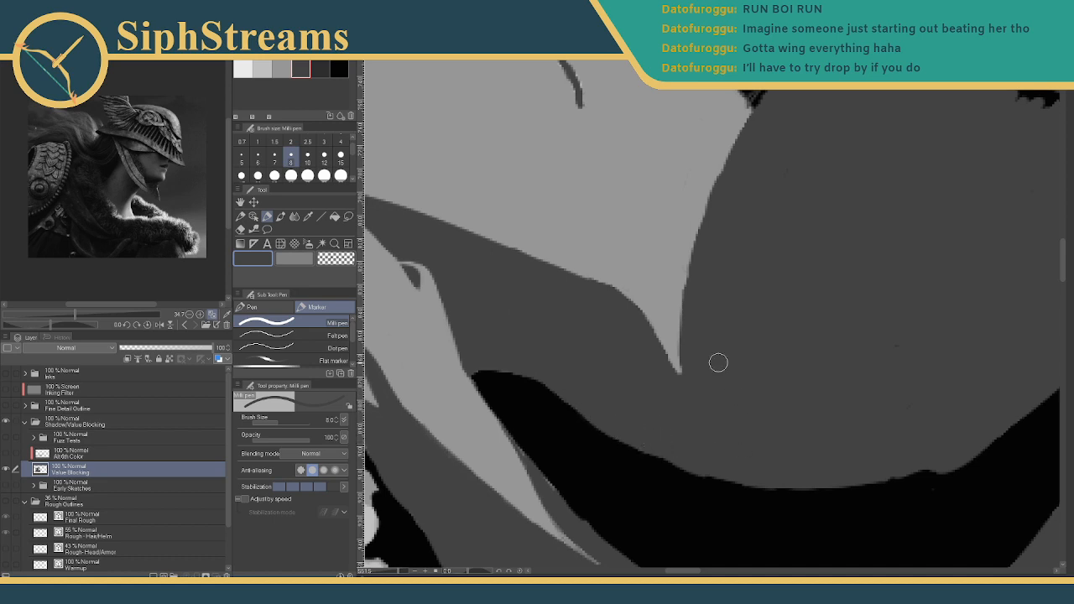
- Paint a grey sliver along the black crescent's upper edge, redoing one bad stroke
drag(718, 363, 657, 223)
drag(868, 333, 770, 349)
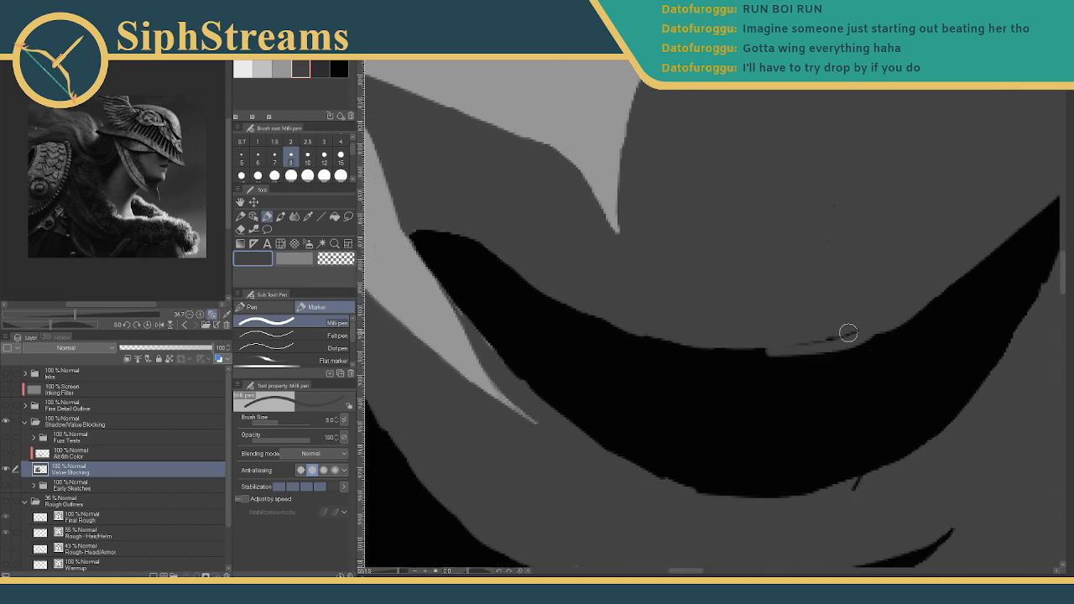
key(ctrl+z)
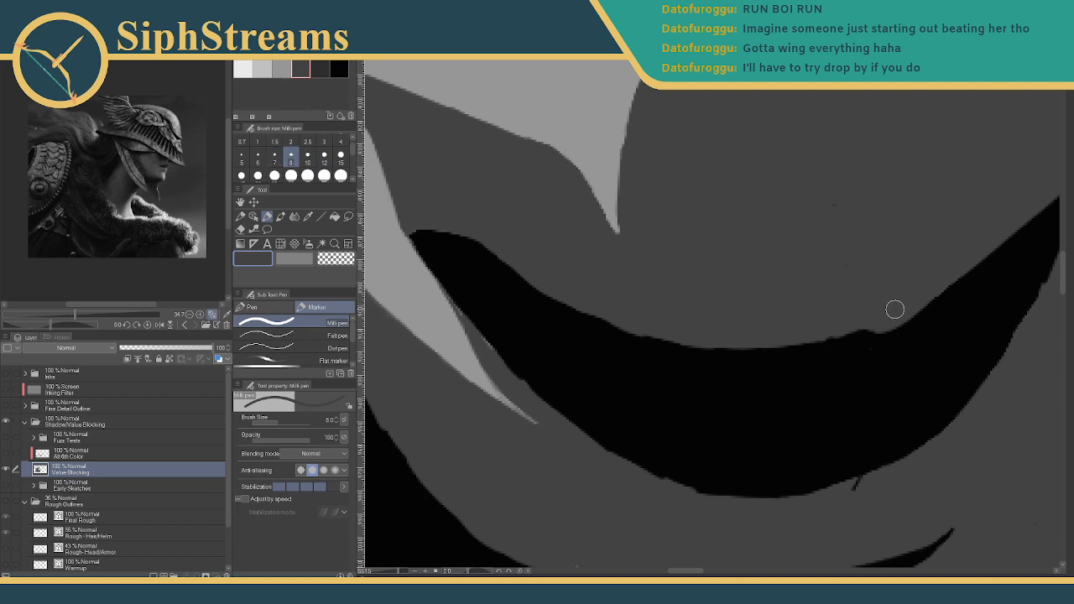
drag(858, 333, 699, 371)
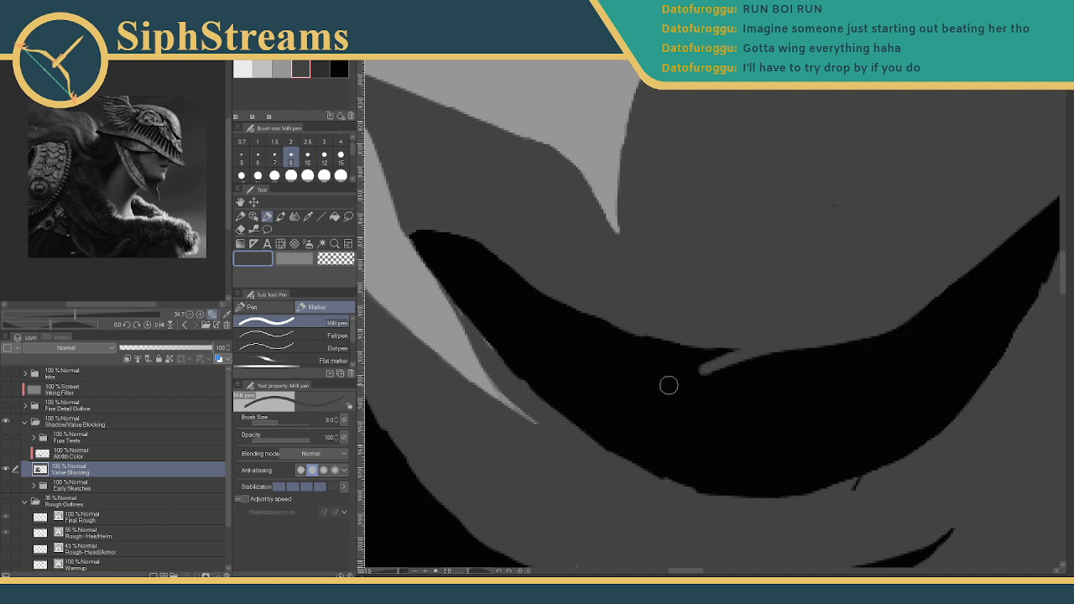
- Ink a thin black line at size 2 along the crescent's top edge, extending it rightward
click(339, 69)
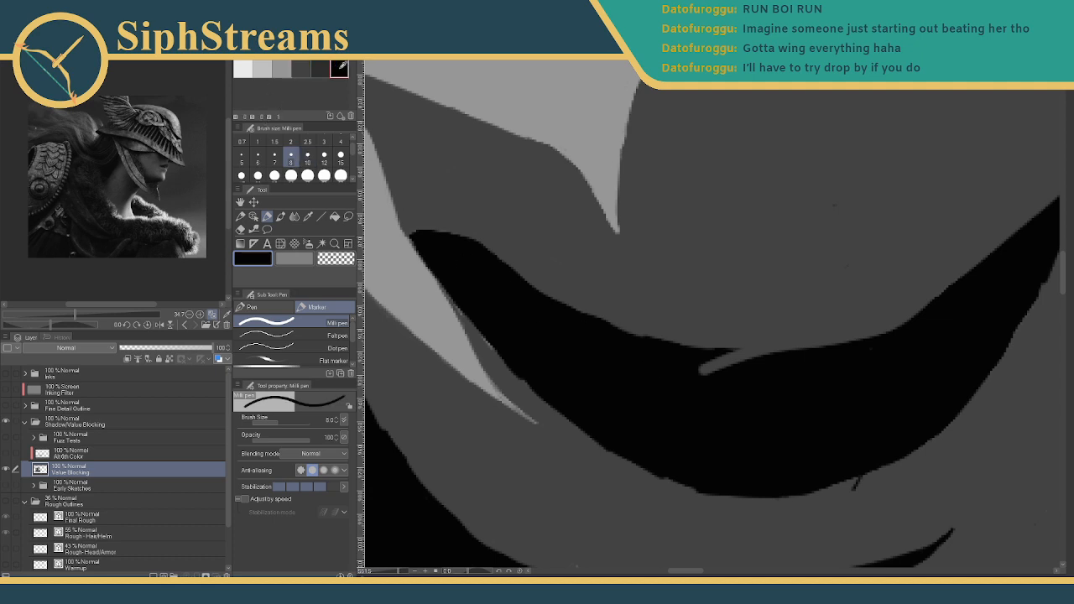
click(291, 141)
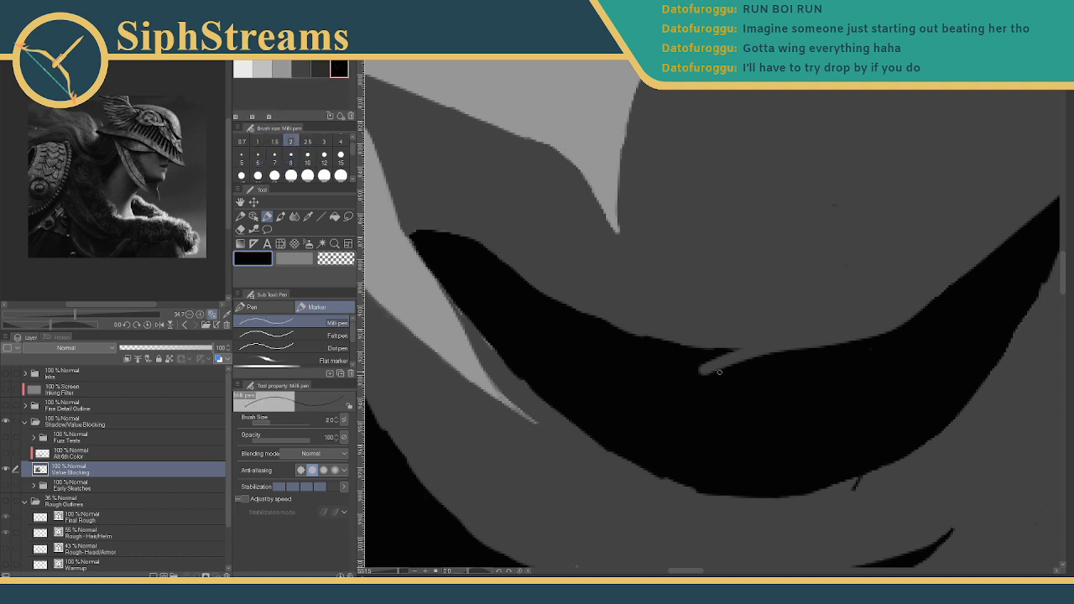
drag(704, 373, 720, 361)
drag(703, 370, 796, 335)
drag(755, 345, 796, 335)
mouse_move(711, 363)
mouse_down()
mouse_move(785, 337)
mouse_move(683, 355)
mouse_move(749, 344)
mouse_up()
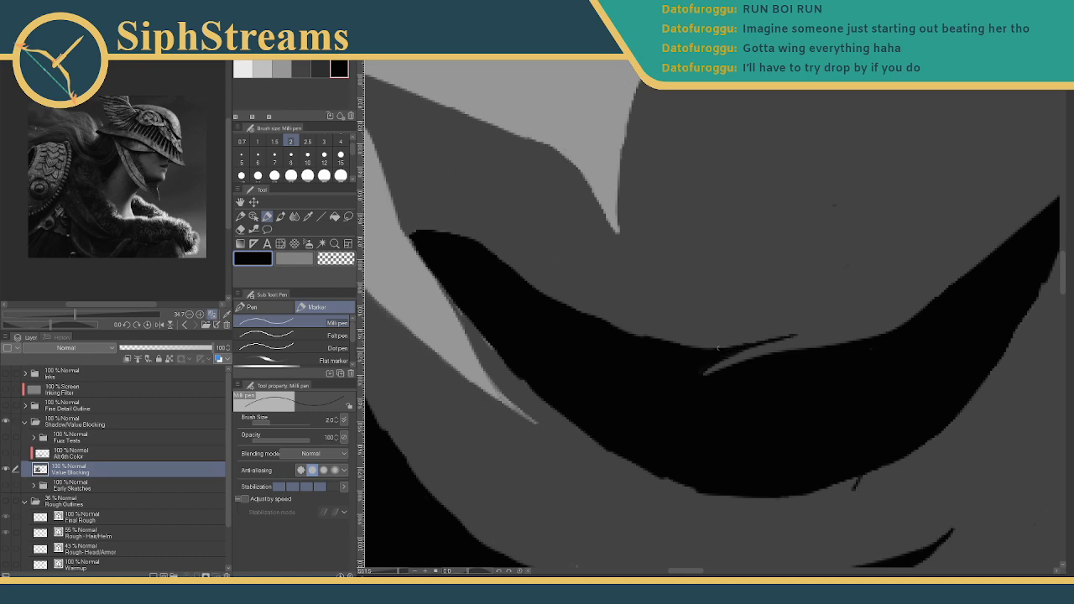
mouse_move(401, 571)
mouse_down()
mouse_move(383, 573)
mouse_move(401, 573)
mouse_up()
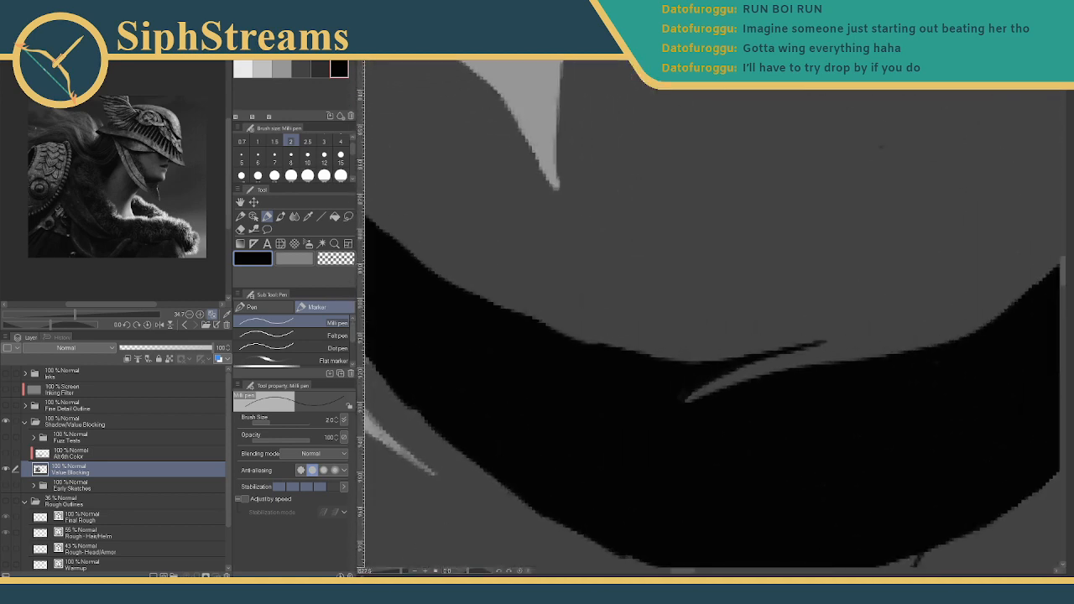
mouse_move(811, 344)
mouse_down()
mouse_move(870, 328)
mouse_move(794, 349)
mouse_move(935, 309)
mouse_up()
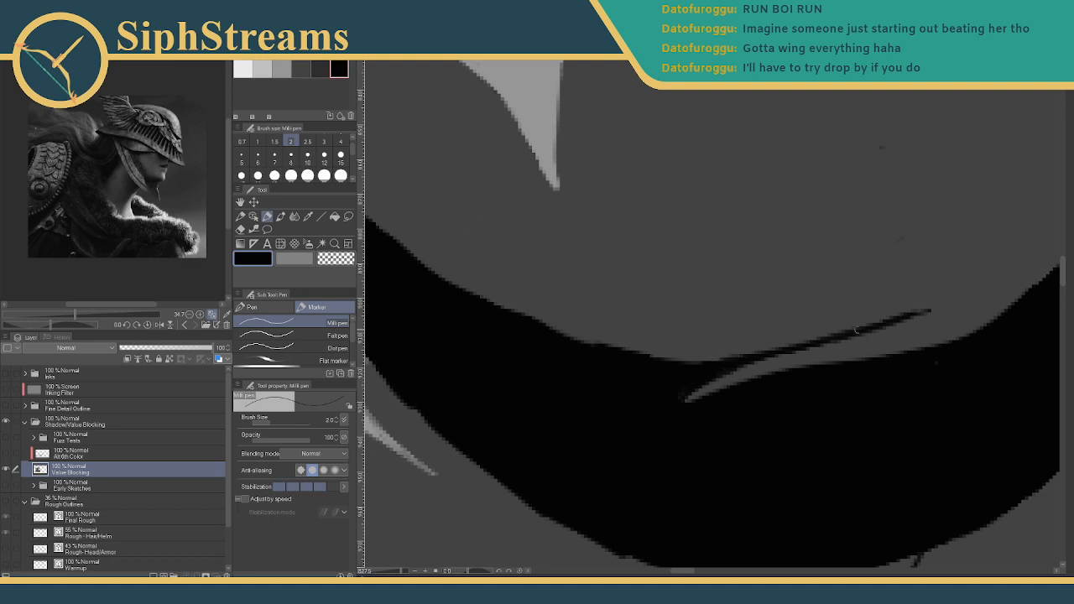
mouse_move(865, 325)
mouse_down()
mouse_move(595, 337)
mouse_move(645, 355)
mouse_move(621, 354)
mouse_move(711, 355)
mouse_move(645, 349)
mouse_move(638, 358)
mouse_move(687, 364)
mouse_move(889, 318)
mouse_up()
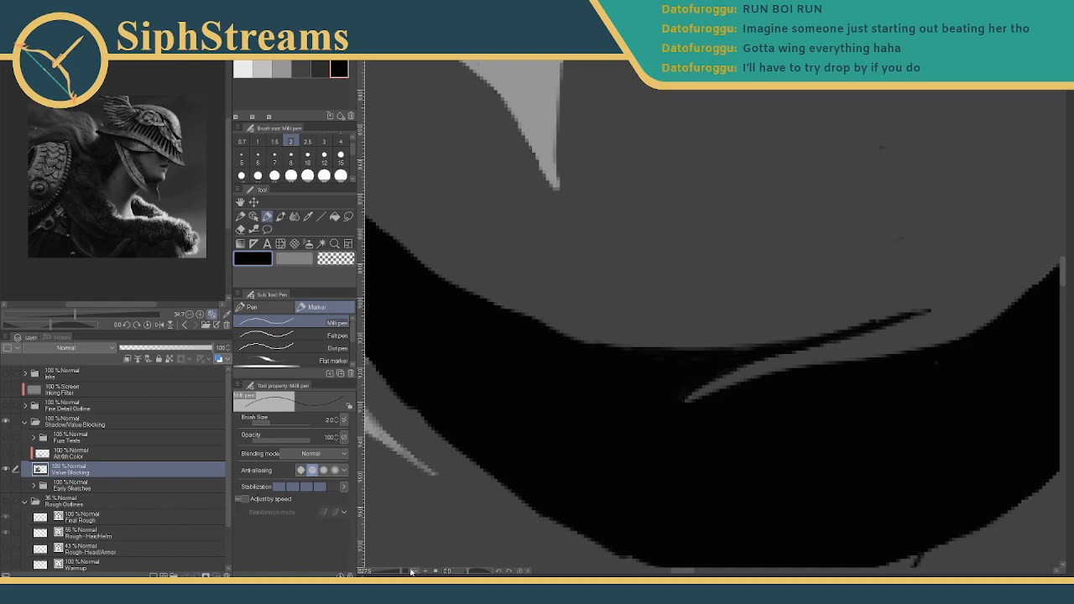
mouse_move(403, 572)
mouse_down()
mouse_move(380, 575)
mouse_move(397, 576)
mouse_up()
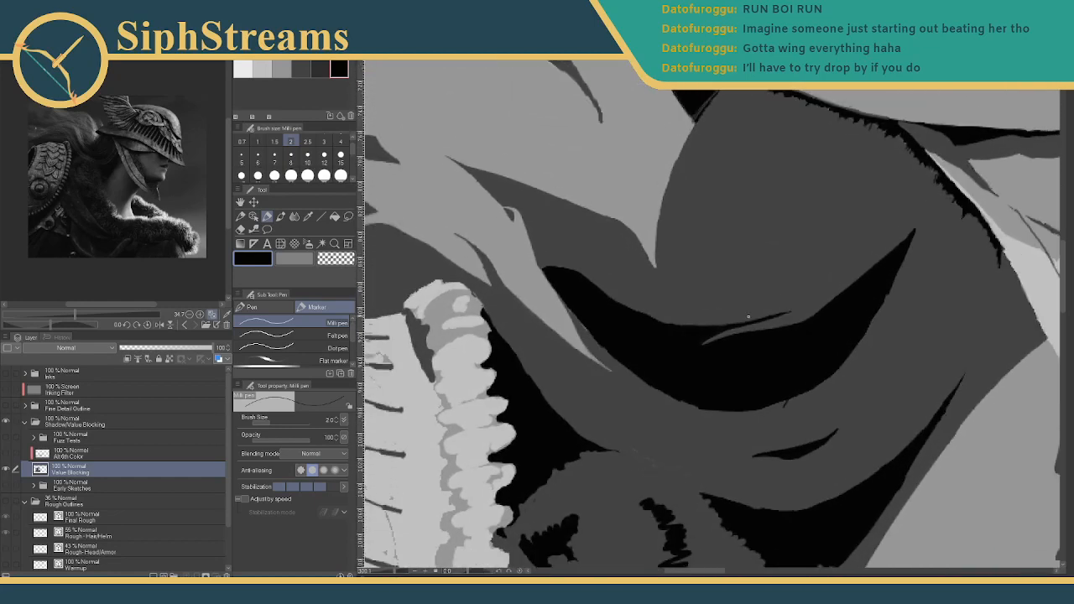
- Add a short black stroke on the crescent's upper edge, then set dark grey at brush size 7
drag(827, 303, 798, 319)
click(300, 69)
click(274, 157)
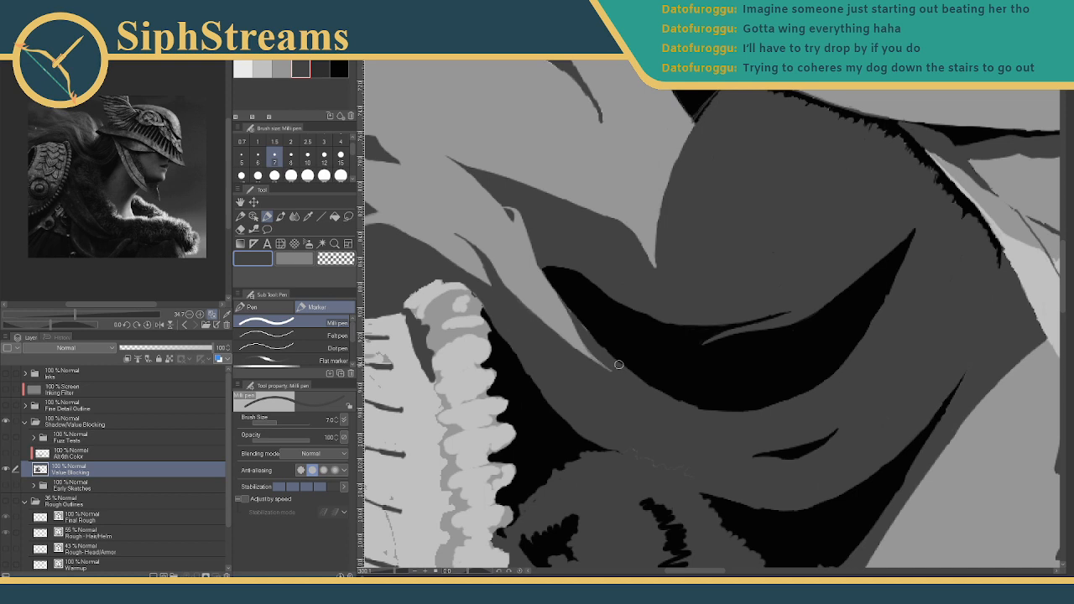
- Zoom and pan the reference photo to study the neck area
drag(77, 315, 96, 316)
drag(50, 168, 125, 282)
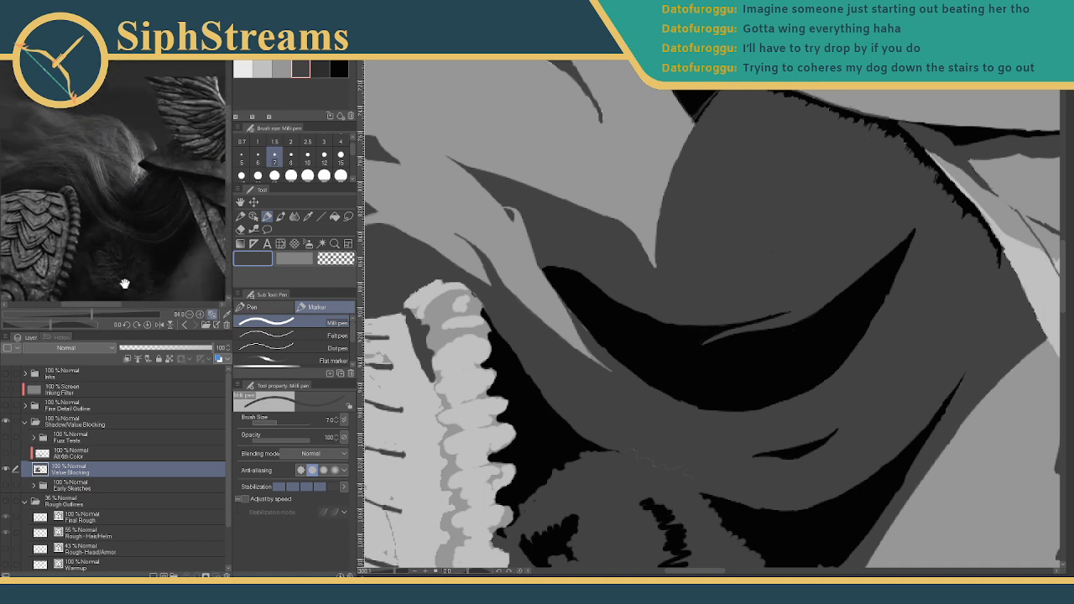
drag(97, 315, 113, 317)
drag(133, 281, 107, 126)
drag(112, 316, 97, 316)
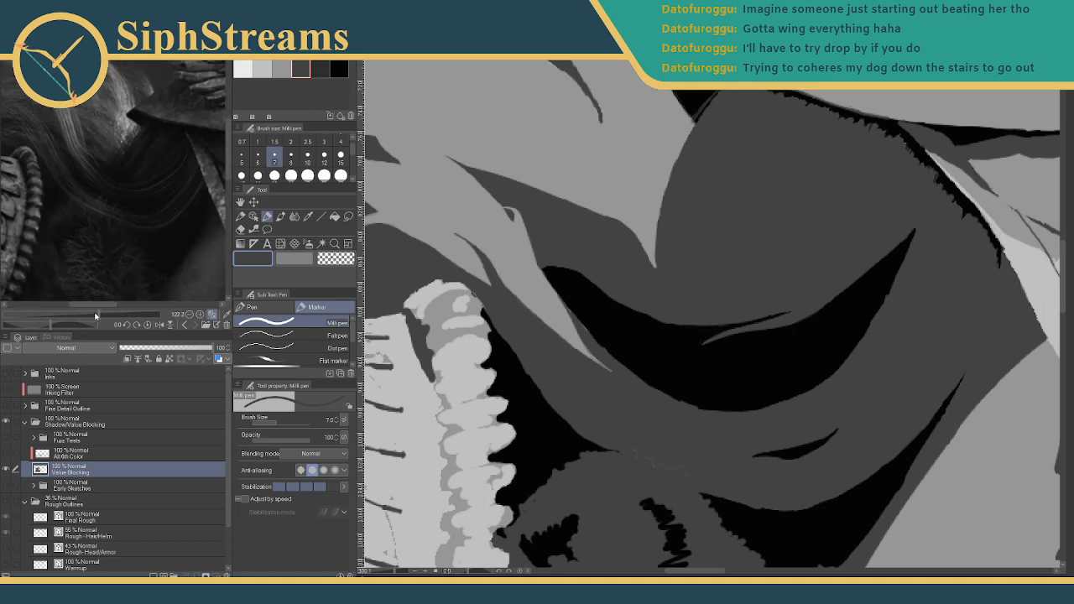
drag(101, 256, 110, 282)
drag(135, 224, 177, 258)
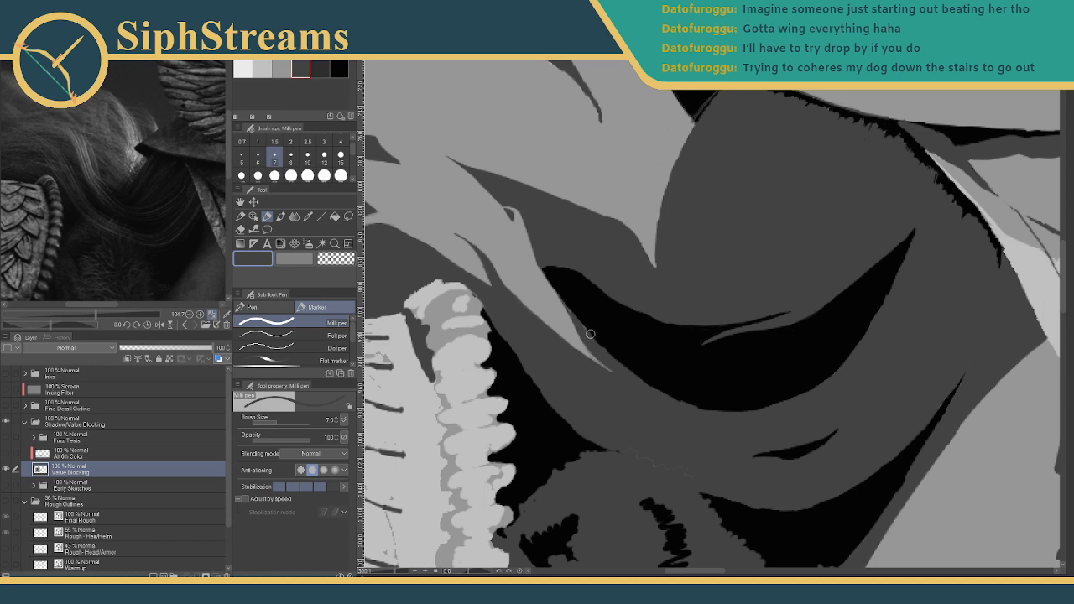
- Fill the light strand tip with dark grey and extend the dark shadow along the light edge
drag(526, 283, 611, 271)
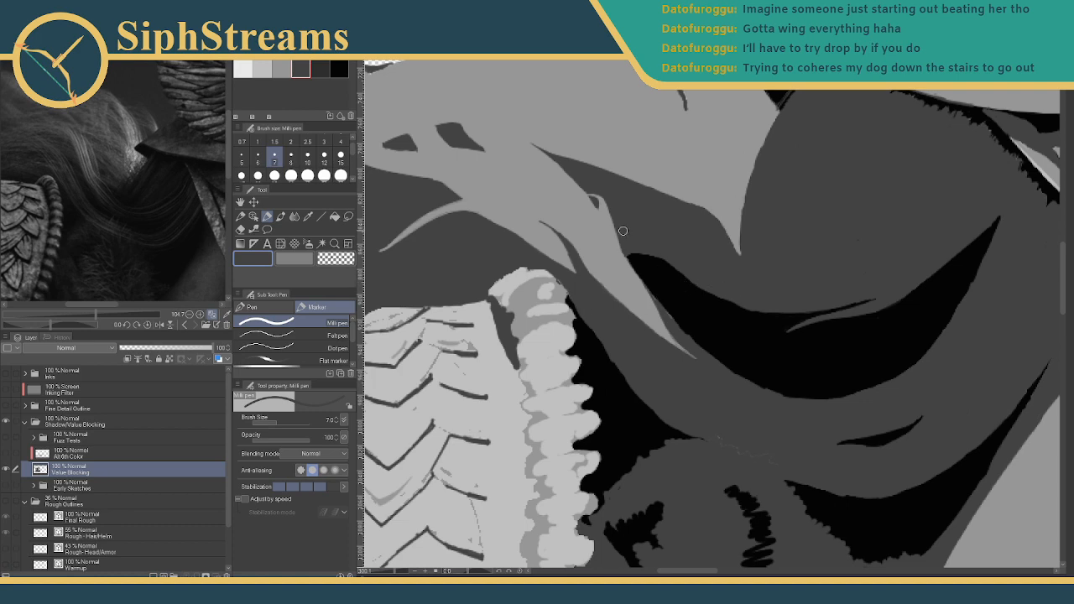
drag(640, 263, 629, 332)
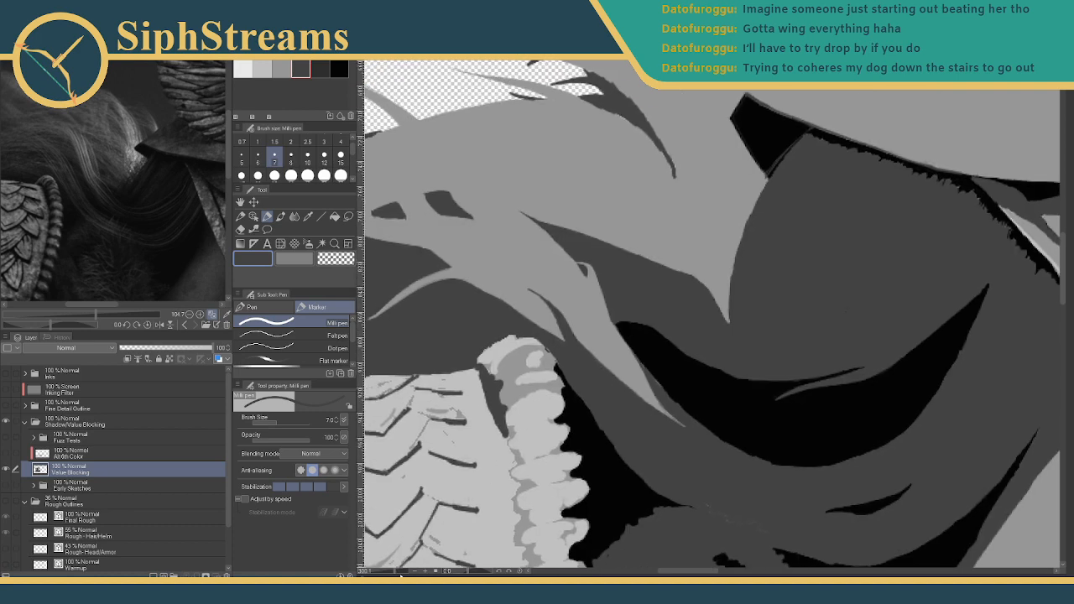
drag(703, 403, 613, 442)
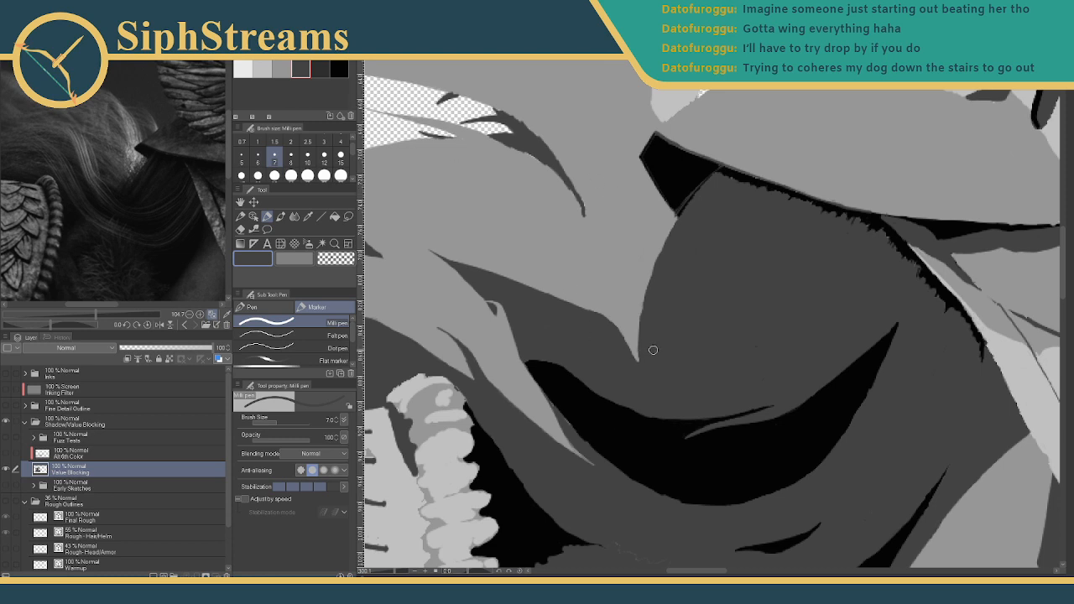
mouse_move(642, 364)
mouse_down()
mouse_move(591, 323)
mouse_move(640, 365)
mouse_move(616, 344)
mouse_move(651, 356)
mouse_up()
drag(708, 297, 815, 342)
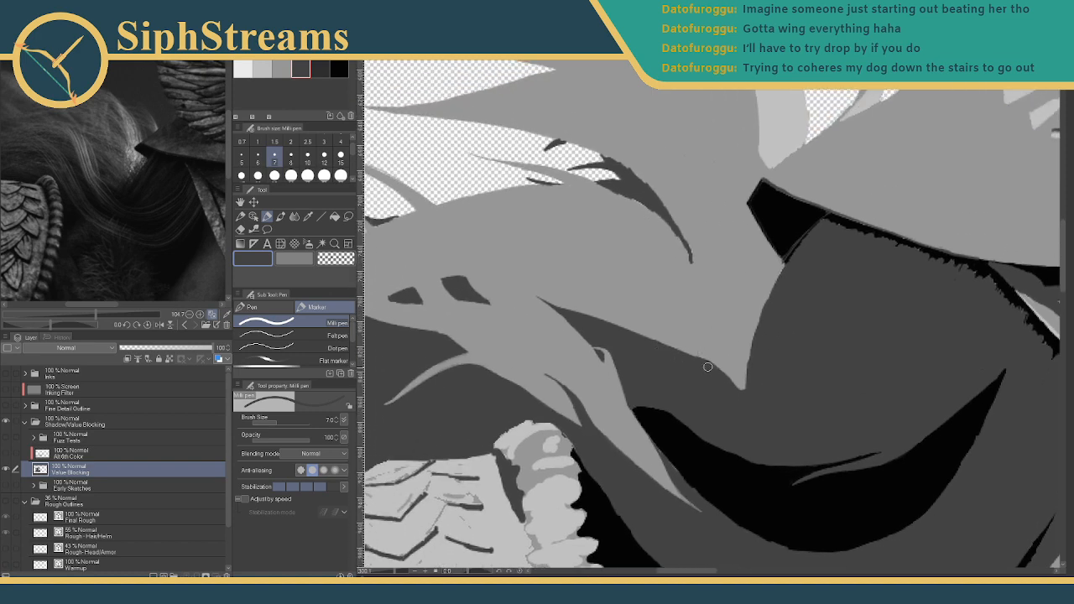
drag(707, 368, 622, 329)
- Try several thin light-grey arched strands at size 5, undoing each attempt
click(269, 67)
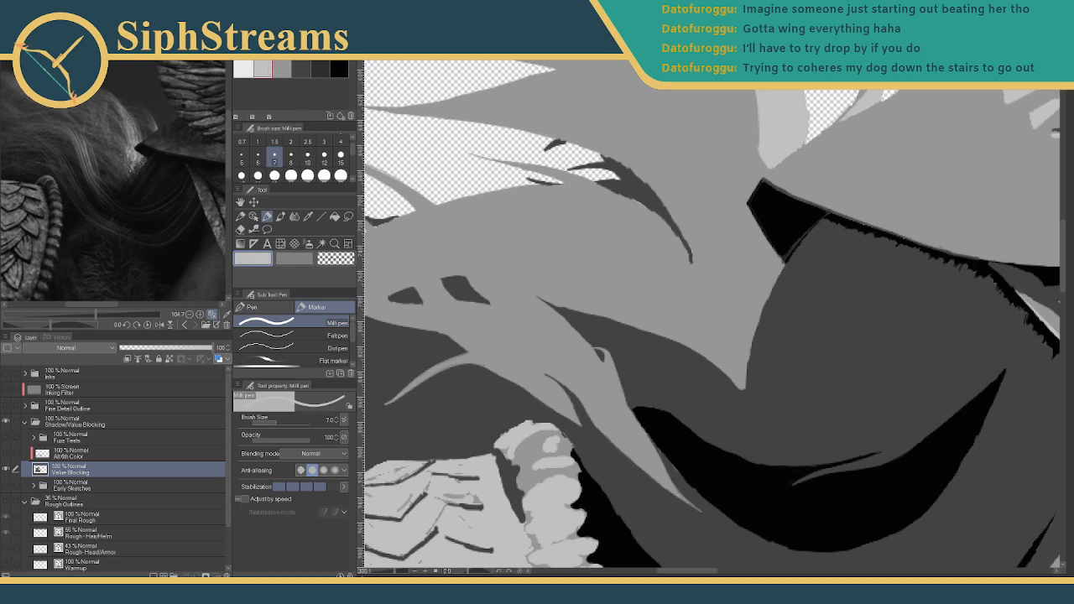
drag(699, 344, 640, 348)
key(ctrl+z)
click(282, 68)
click(241, 156)
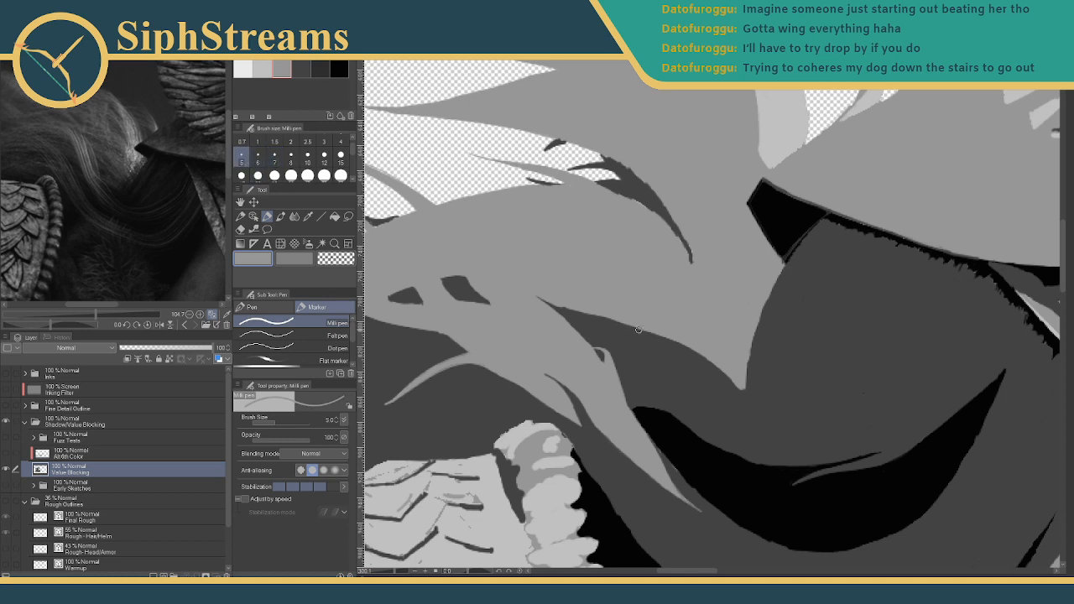
drag(670, 337, 622, 349)
key(ctrl+z)
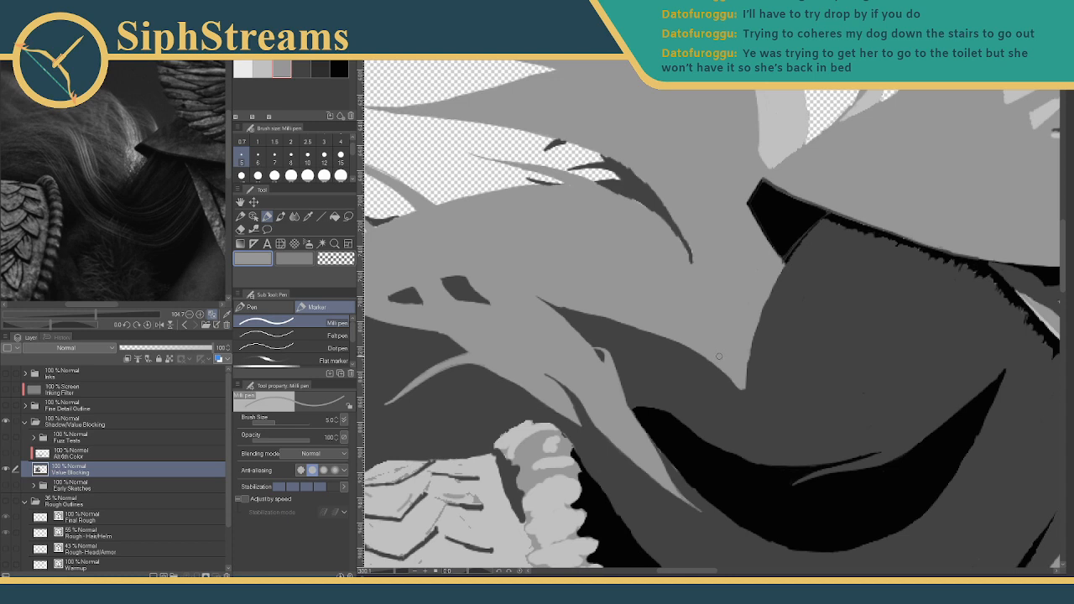
drag(708, 355, 667, 361)
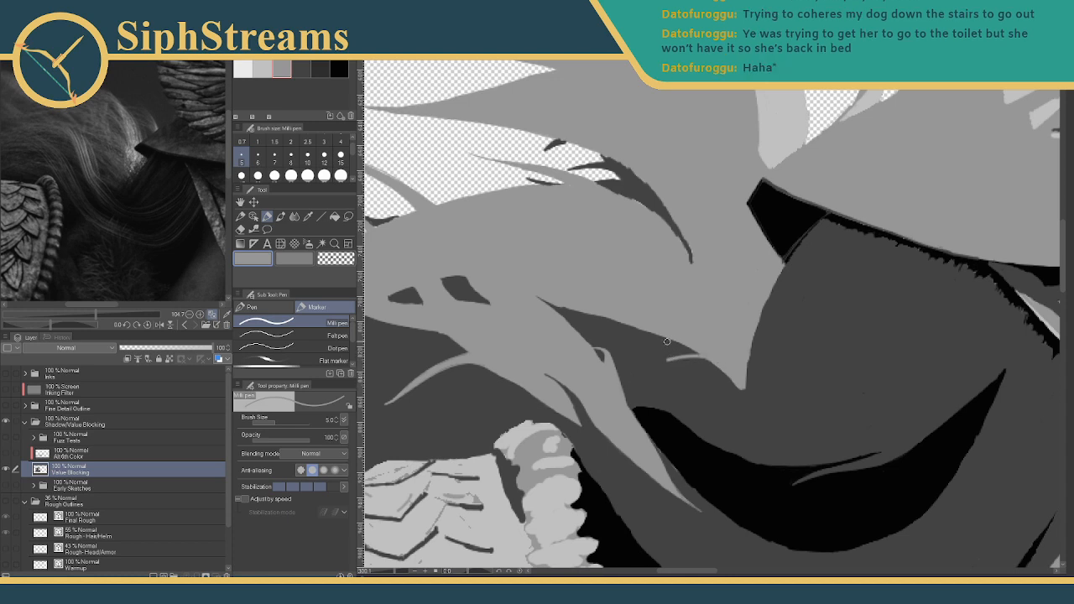
key(ctrl+z)
mouse_move(644, 331)
mouse_down()
mouse_move(592, 323)
mouse_move(659, 335)
mouse_up()
key(ctrl+z)
key(ctrl+z)
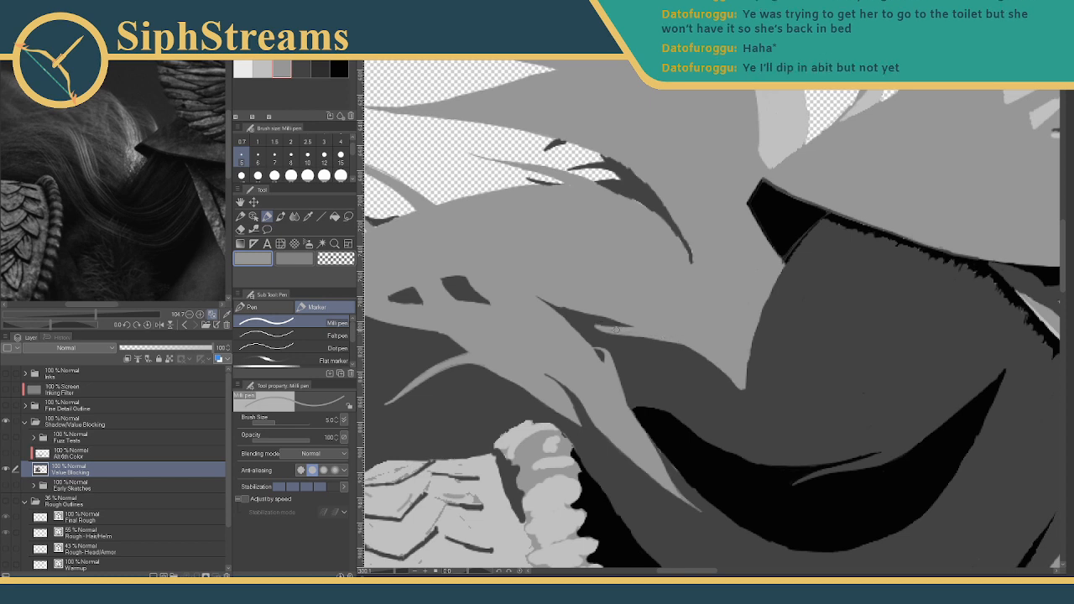
- Fill the sliver with dark grey, then paint a light grey strand across the dark band
click(301, 69)
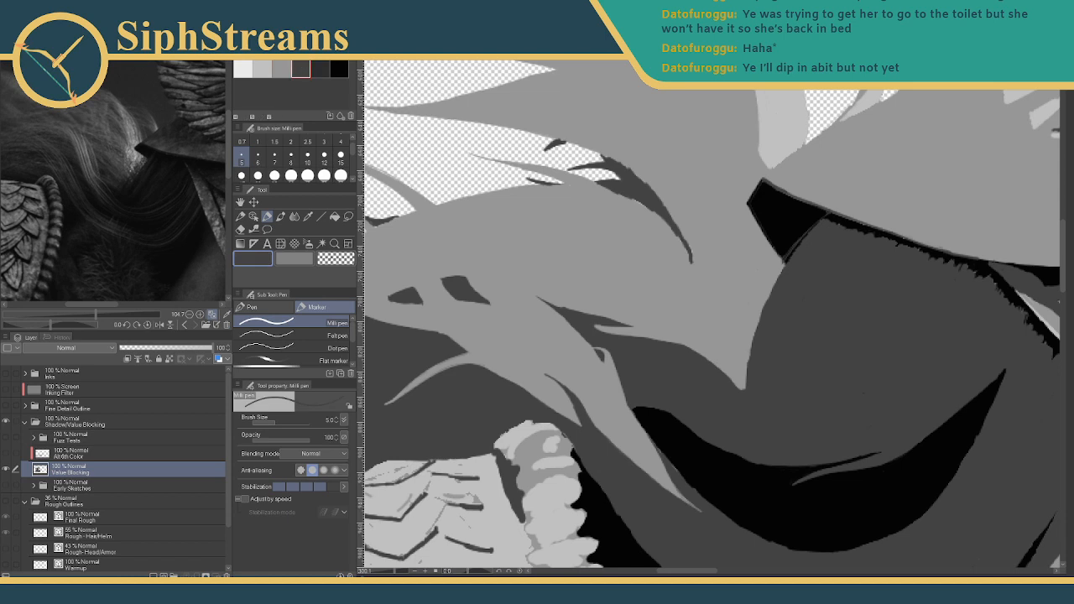
drag(596, 325, 658, 337)
mouse_move(594, 326)
mouse_down()
mouse_move(658, 341)
mouse_move(623, 337)
mouse_move(602, 318)
mouse_move(635, 322)
mouse_up()
click(284, 67)
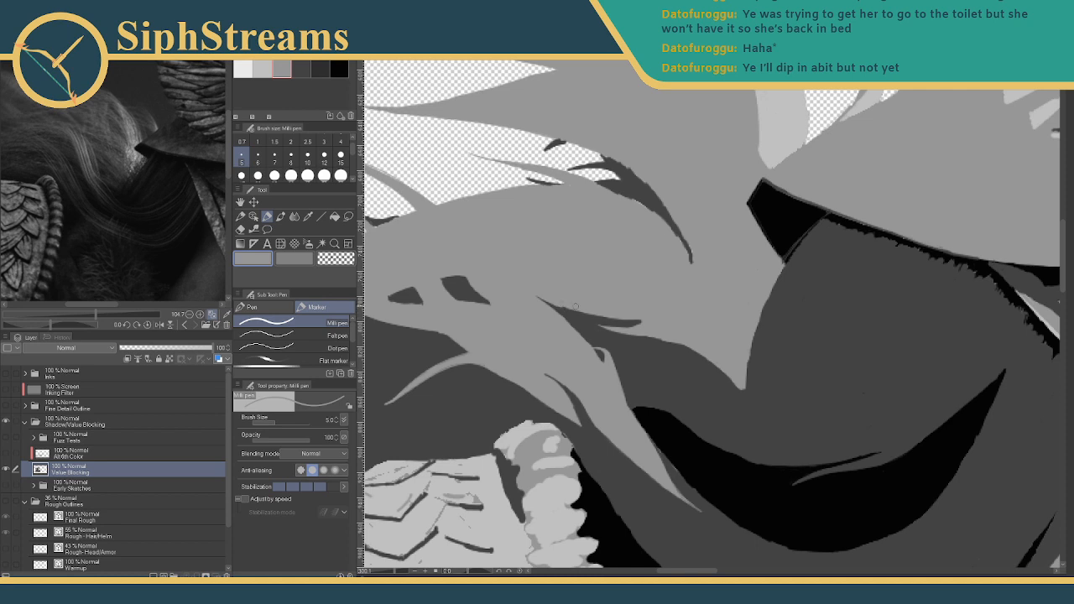
mouse_move(558, 304)
mouse_down()
mouse_move(621, 317)
mouse_move(618, 326)
mouse_up()
drag(397, 571, 383, 569)
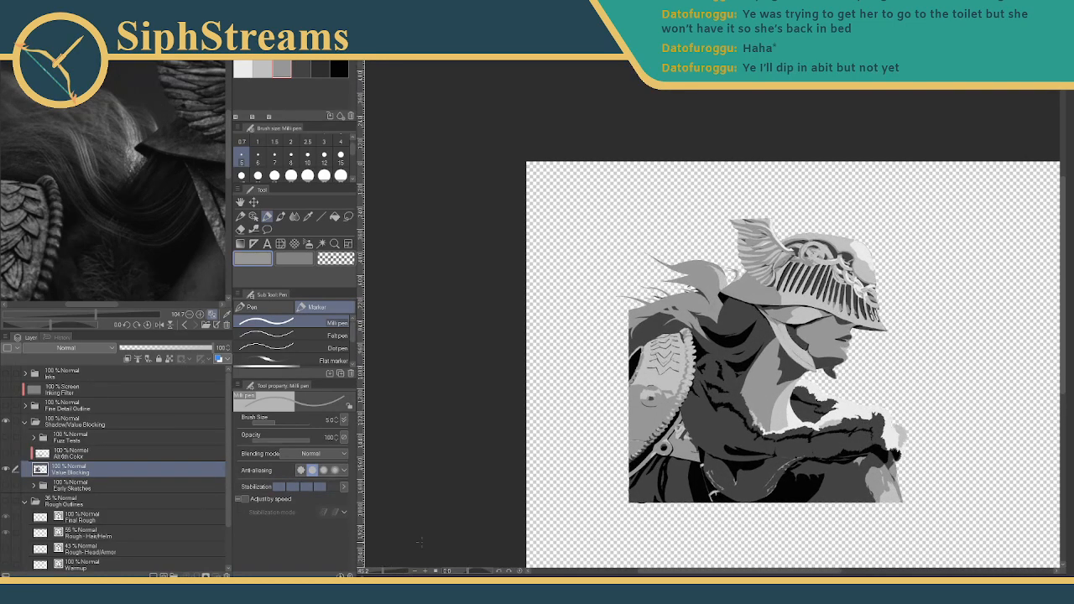
- Draw a single thin dark-grey line up the diagonal strand below the helmet brim
drag(755, 352, 694, 390)
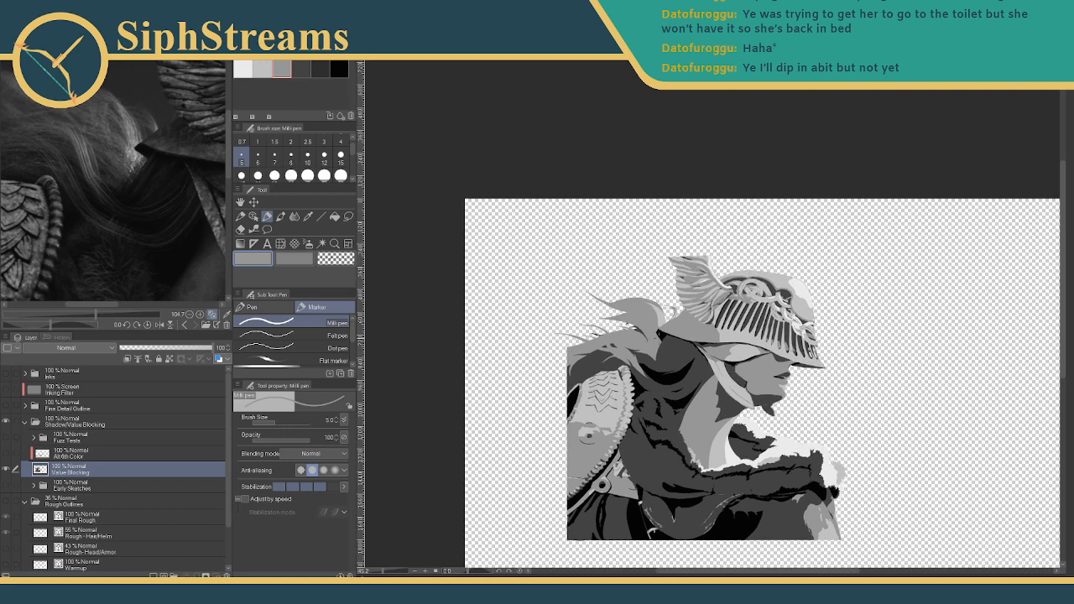
drag(382, 572, 397, 572)
drag(498, 447, 770, 200)
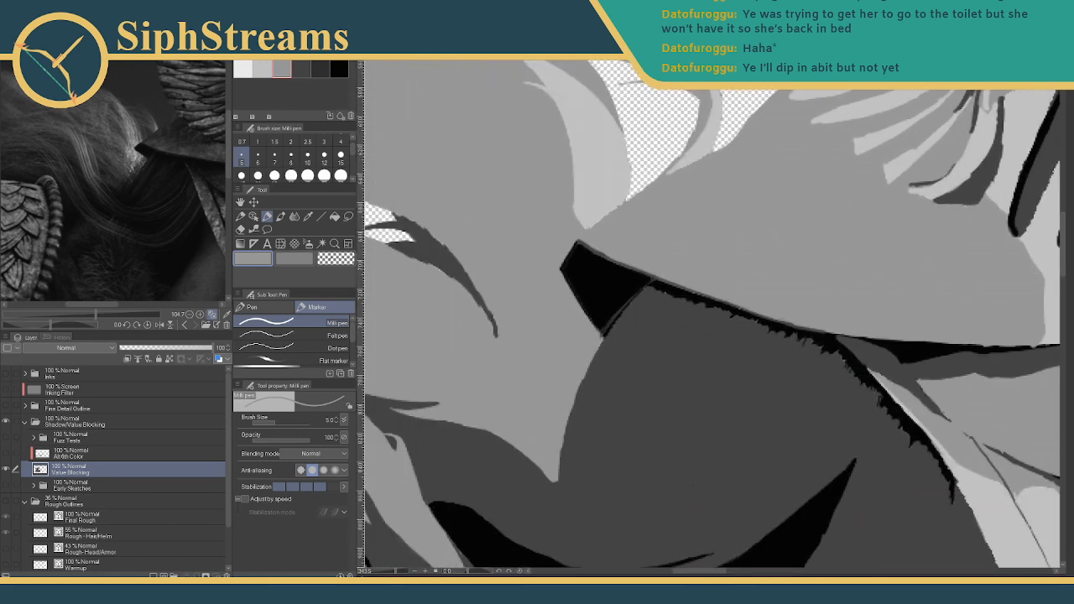
click(301, 69)
mouse_move(650, 283)
mouse_down()
mouse_move(559, 406)
mouse_move(602, 330)
mouse_move(558, 407)
mouse_move(621, 297)
mouse_move(611, 300)
mouse_move(631, 287)
mouse_up()
key(ctrl+z)
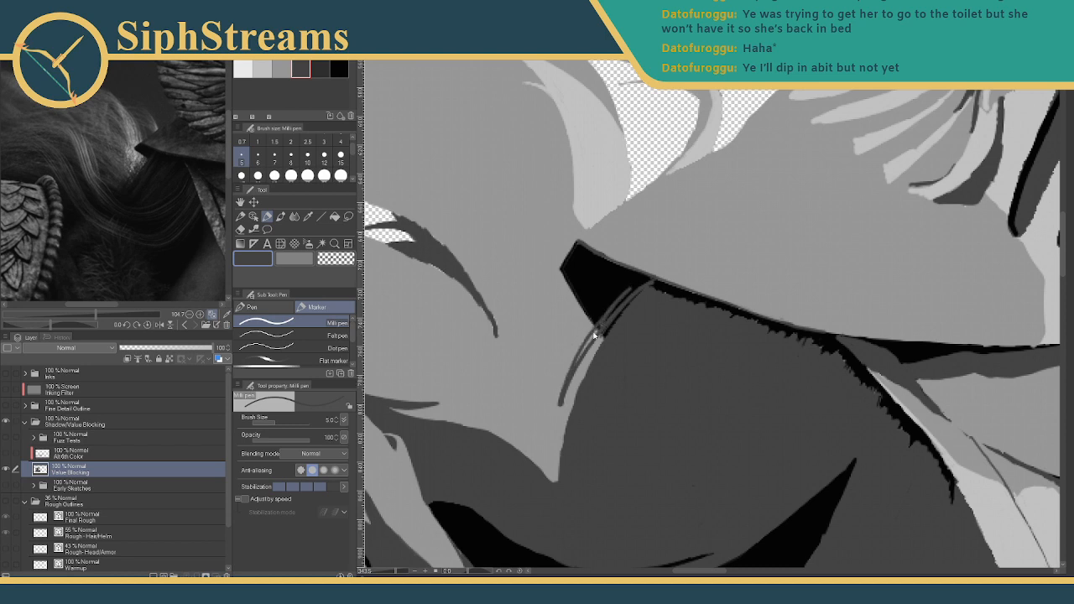
key(ctrl+z)
drag(579, 349, 633, 282)
key(ctrl+z)
drag(575, 356, 633, 281)
mouse_move(571, 376)
mouse_down()
mouse_move(635, 276)
mouse_move(579, 361)
mouse_up()
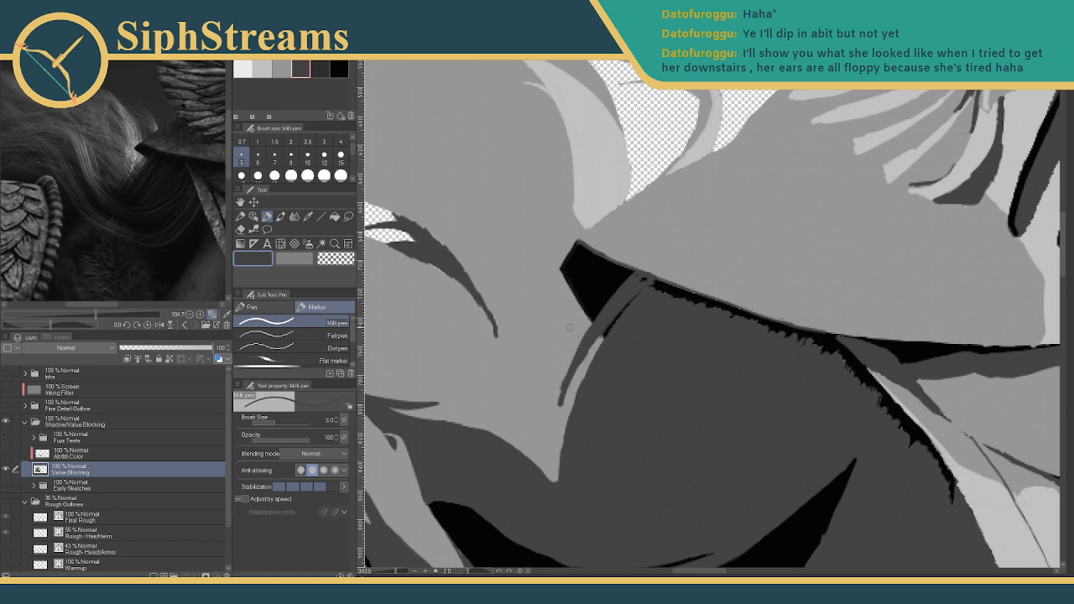
- Smooth the strand's left edge with lighter grey and fill the grey notch beside the wedge with black
click(280, 67)
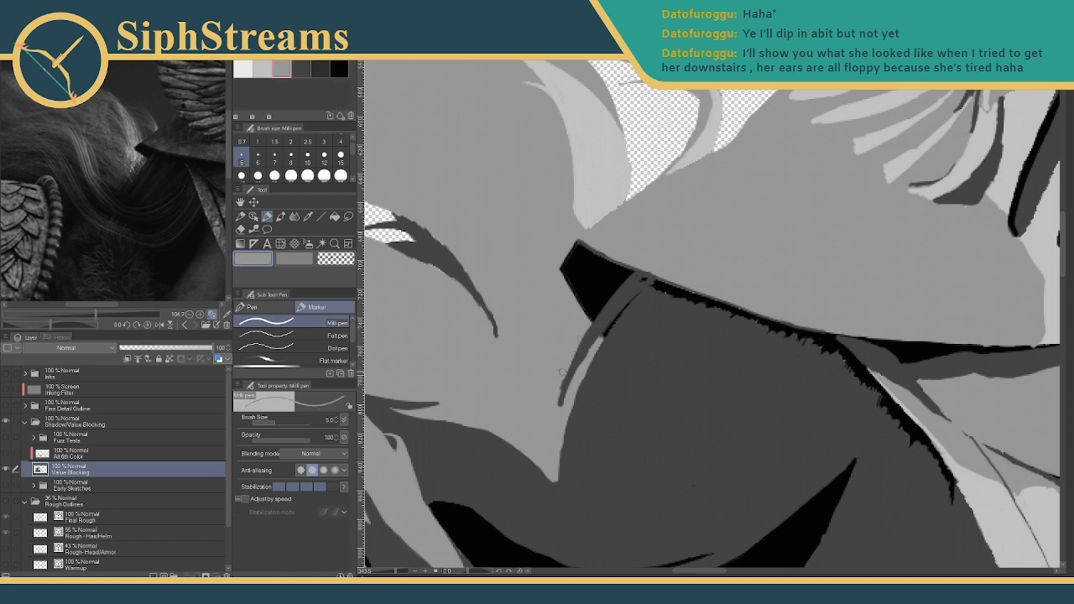
mouse_move(564, 375)
mouse_down()
mouse_move(555, 403)
mouse_move(594, 349)
mouse_move(557, 423)
mouse_move(588, 363)
mouse_move(559, 407)
mouse_up()
click(339, 69)
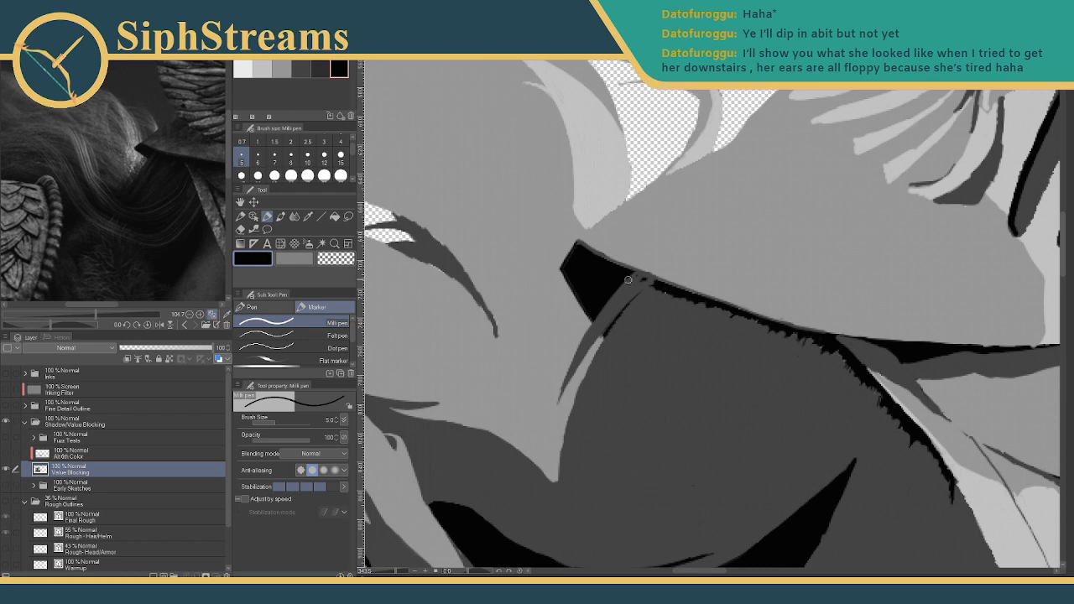
drag(627, 279, 658, 286)
drag(1073, 34, 504, 42)
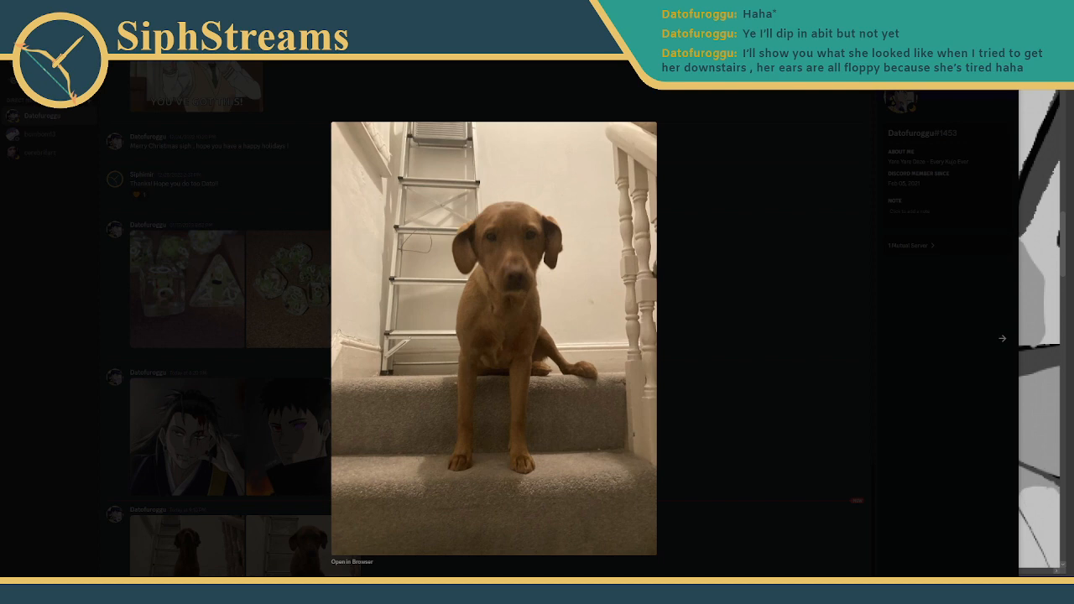
drag(558, 7, 1072, 197)
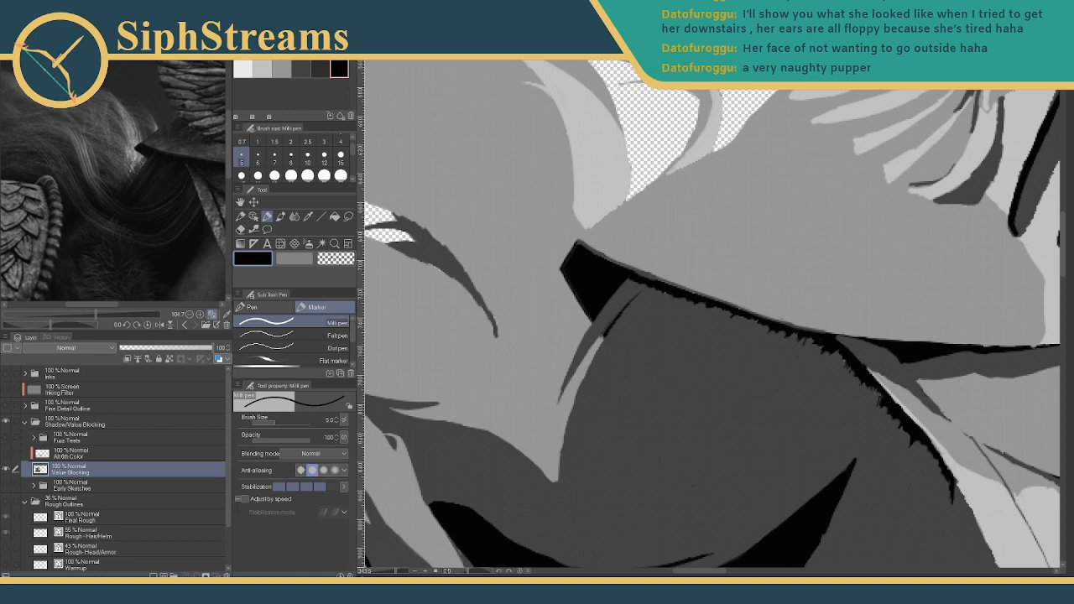
mouse_move(423, 318)
mouse_down()
mouse_move(557, 268)
mouse_move(703, 399)
mouse_up()
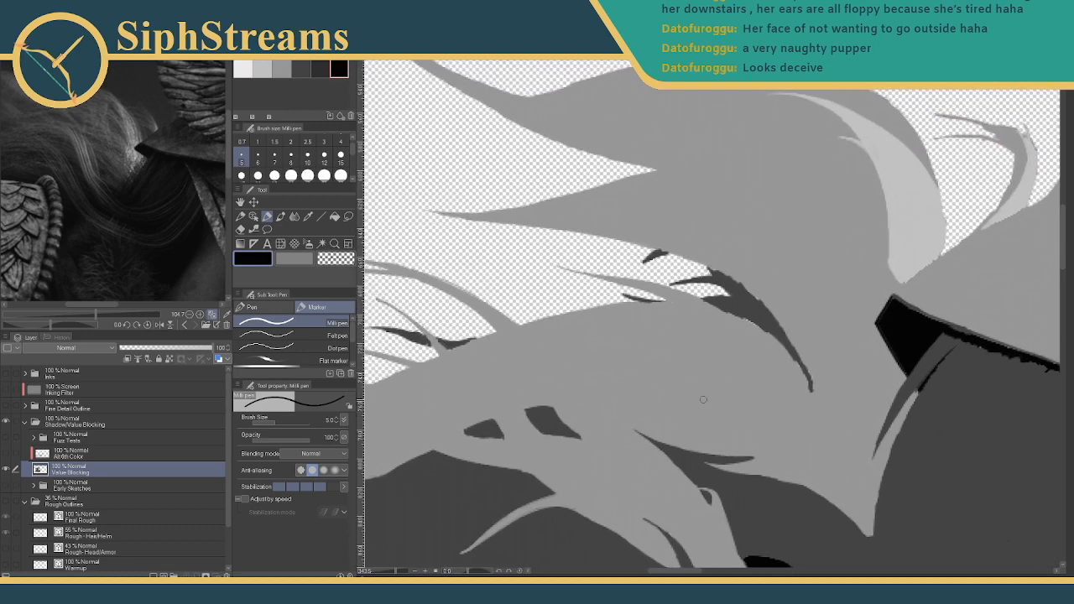
click(281, 68)
drag(742, 376, 690, 413)
drag(395, 573, 402, 573)
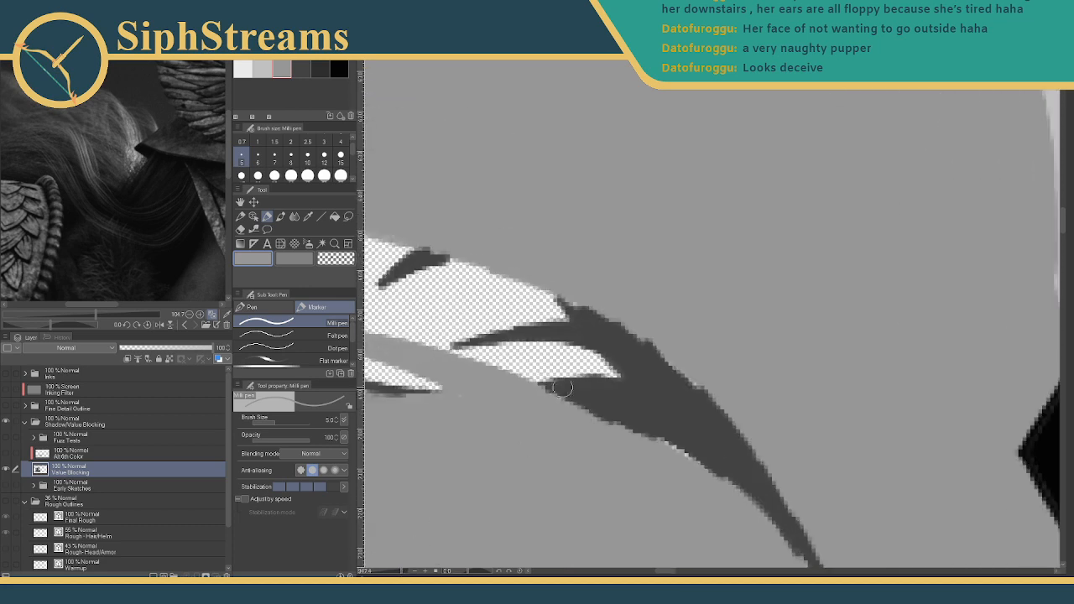
drag(581, 307, 673, 382)
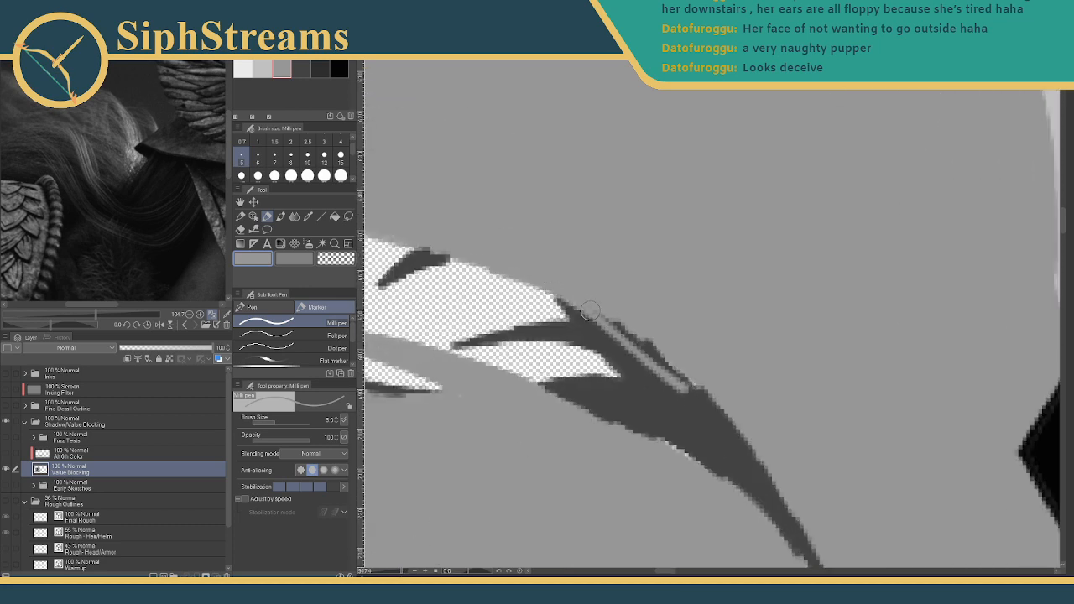
key(ctrl+z)
drag(578, 299, 687, 381)
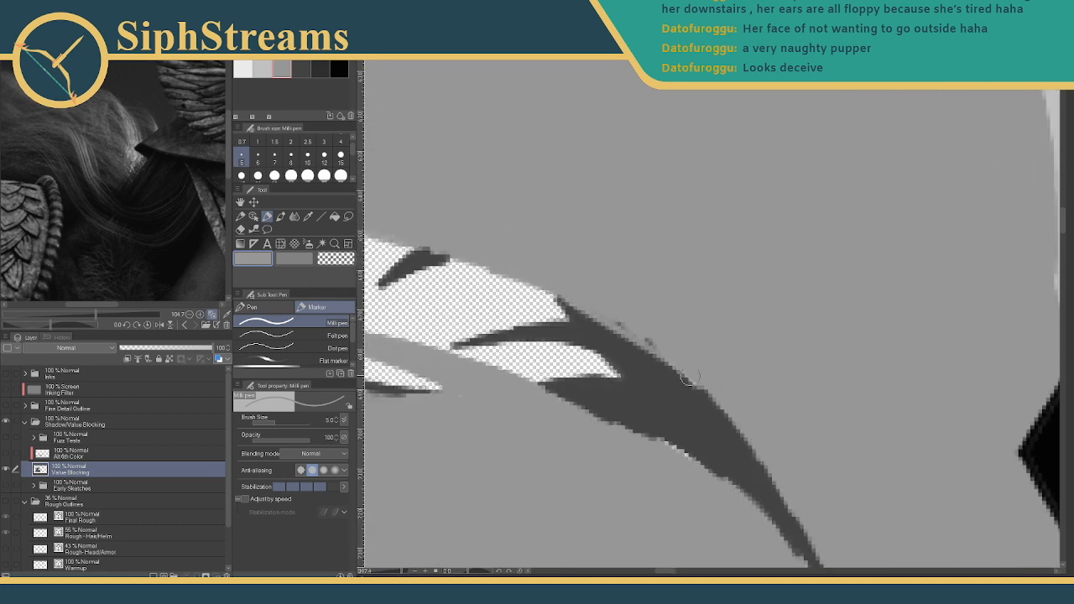
drag(622, 319, 661, 342)
mouse_move(585, 300)
mouse_down()
mouse_move(678, 358)
mouse_move(562, 213)
mouse_move(713, 370)
mouse_up()
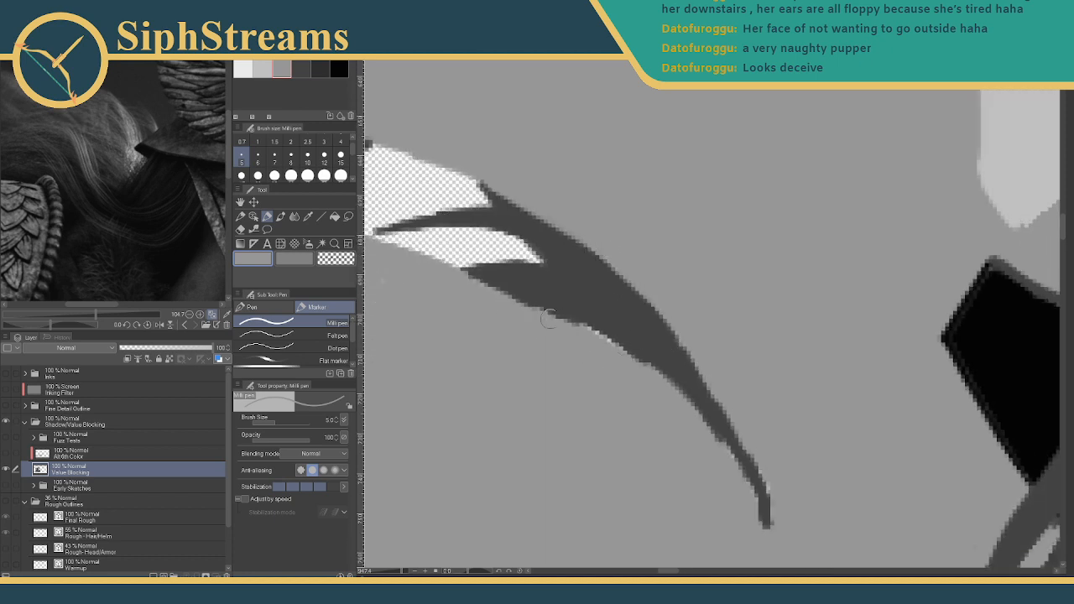
mouse_move(575, 328)
mouse_down()
mouse_move(751, 508)
mouse_move(629, 343)
mouse_up()
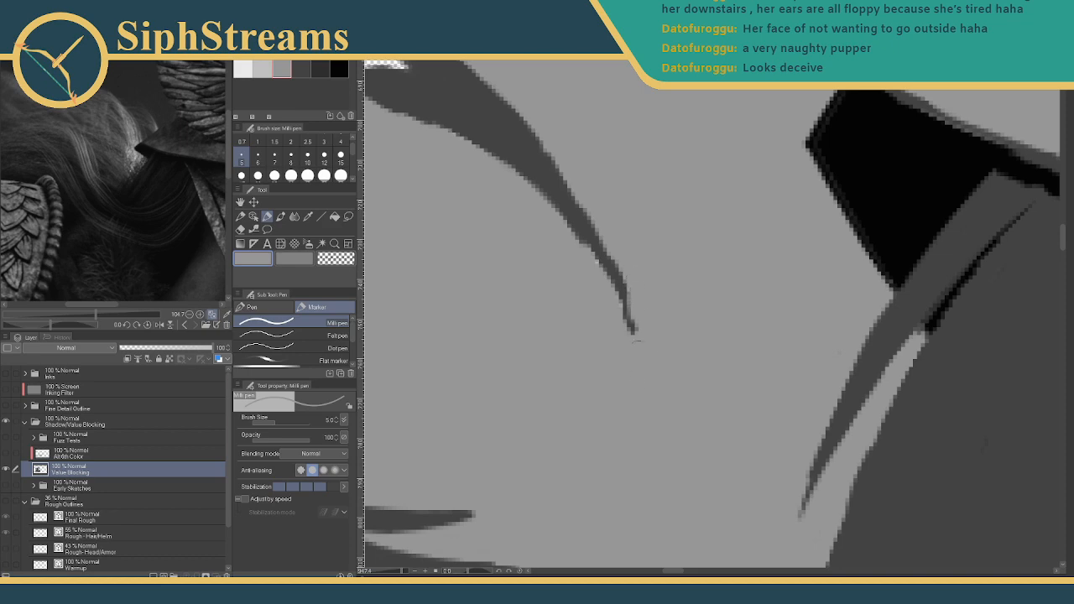
drag(623, 355, 627, 466)
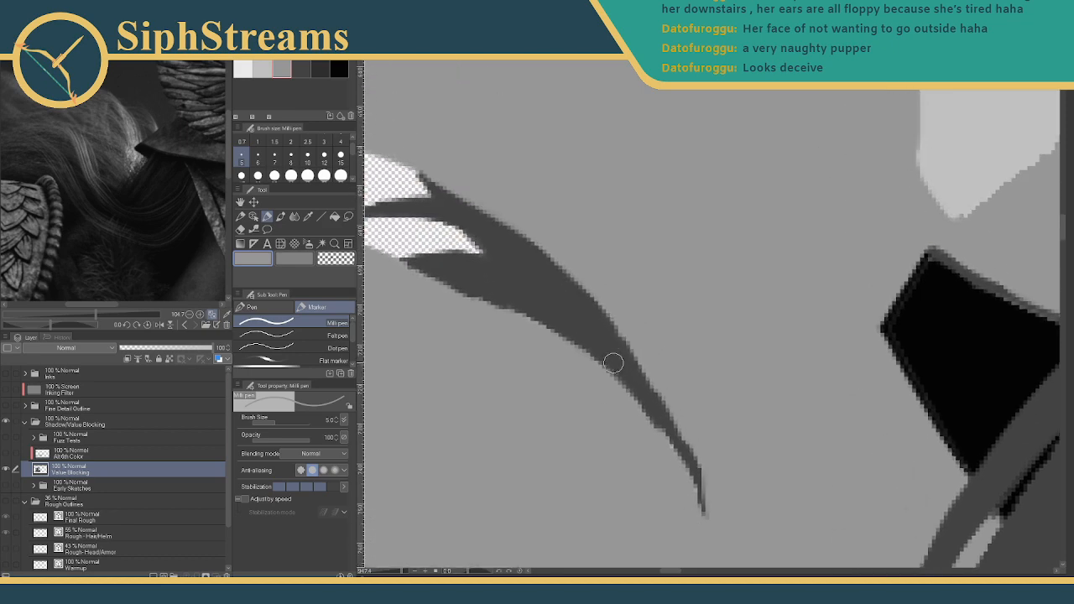
drag(533, 364, 647, 280)
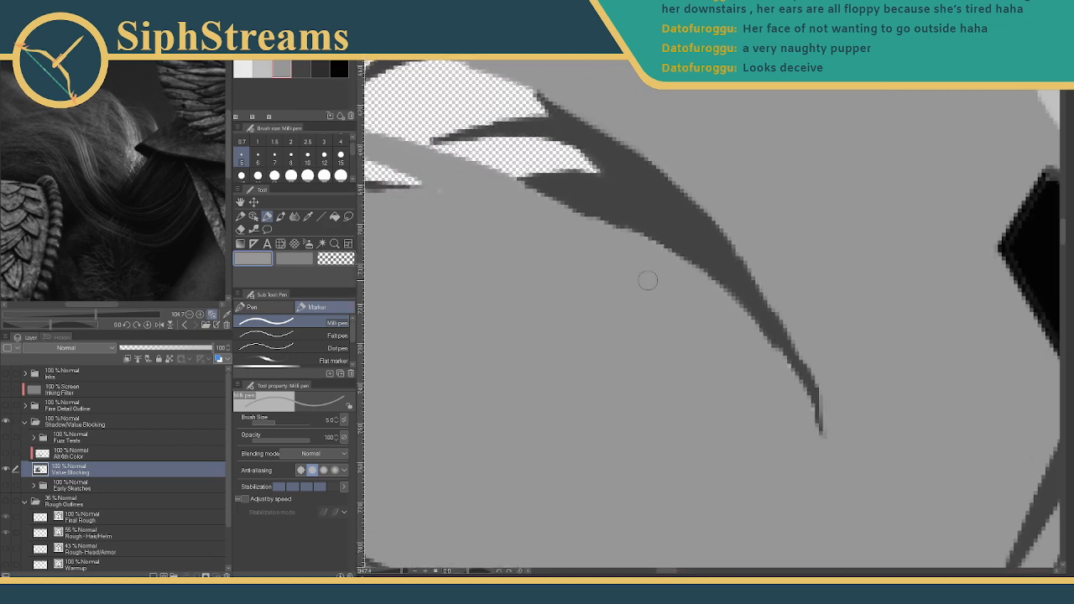
drag(578, 363, 657, 360)
drag(564, 236, 553, 399)
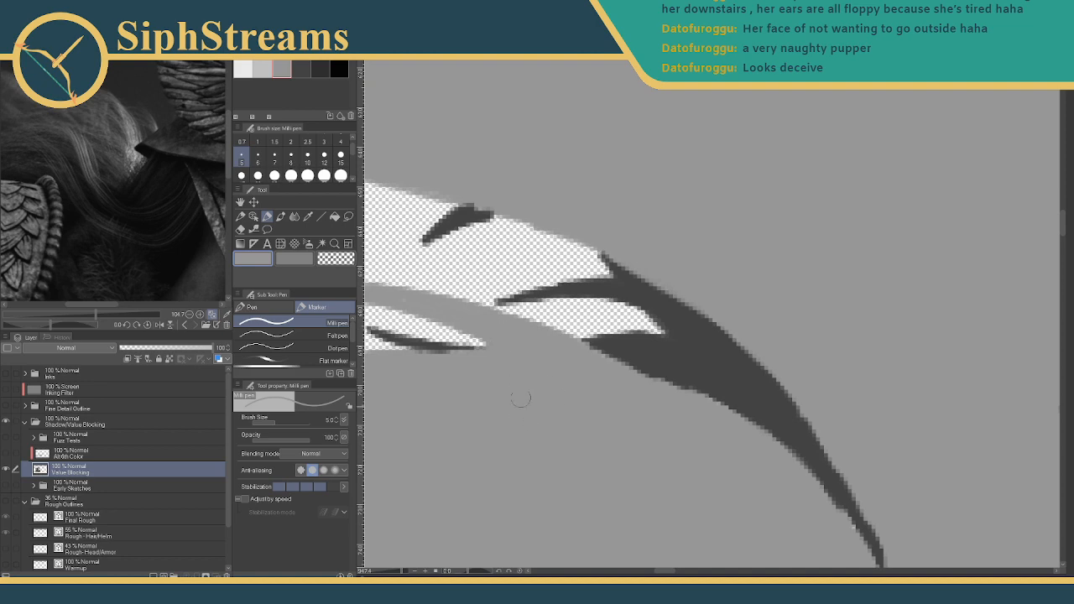
drag(495, 345, 596, 489)
drag(462, 283, 669, 362)
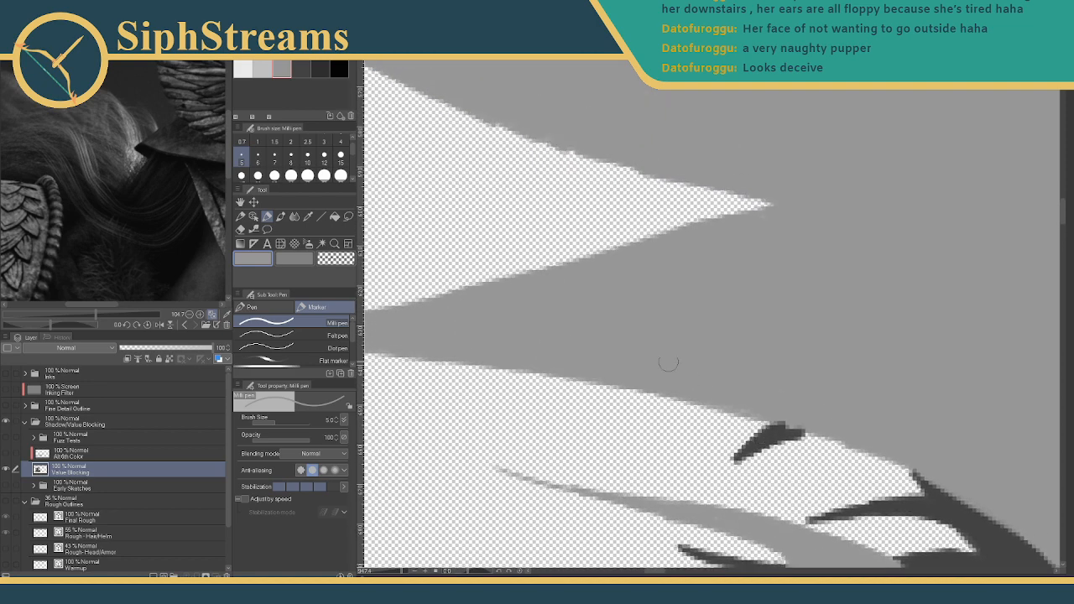
drag(617, 296, 763, 360)
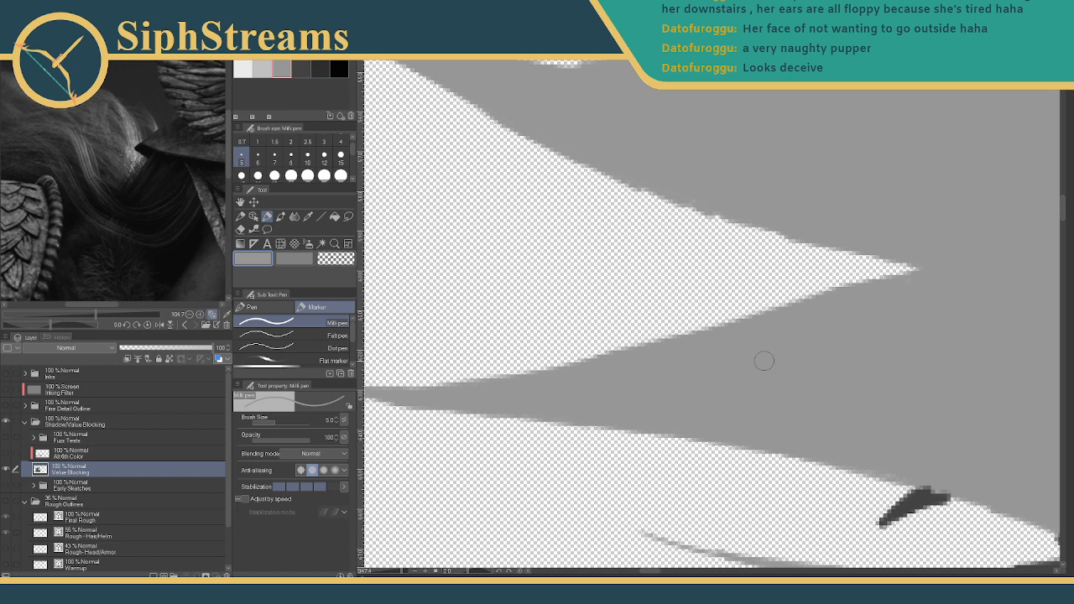
drag(498, 209, 659, 424)
- Paint a thick dark grey shadow line under the lower edge of the flowing hair strand
drag(618, 309, 709, 395)
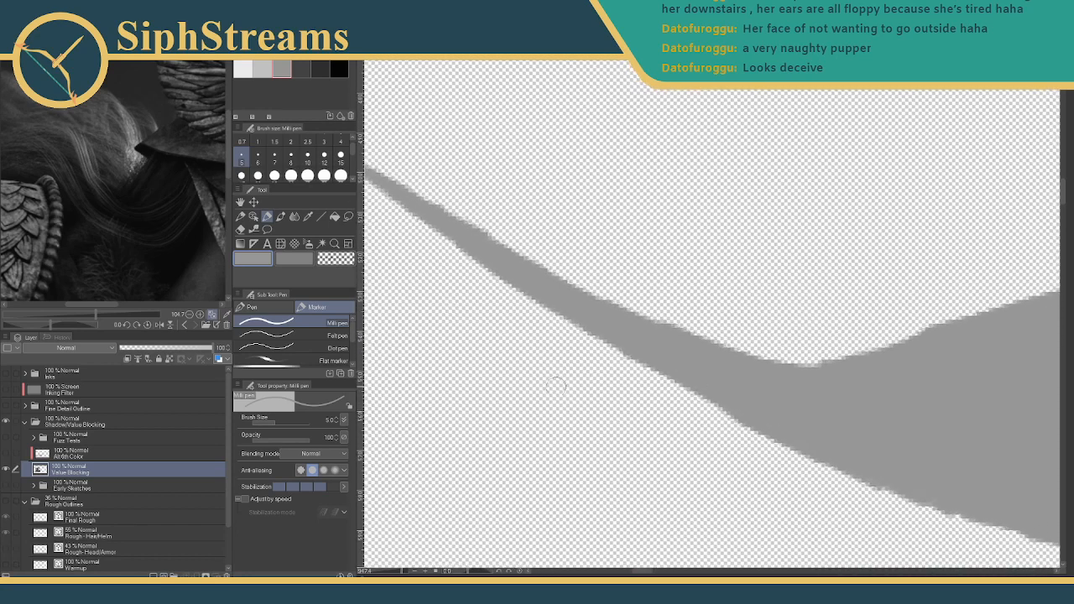
drag(401, 572, 397, 572)
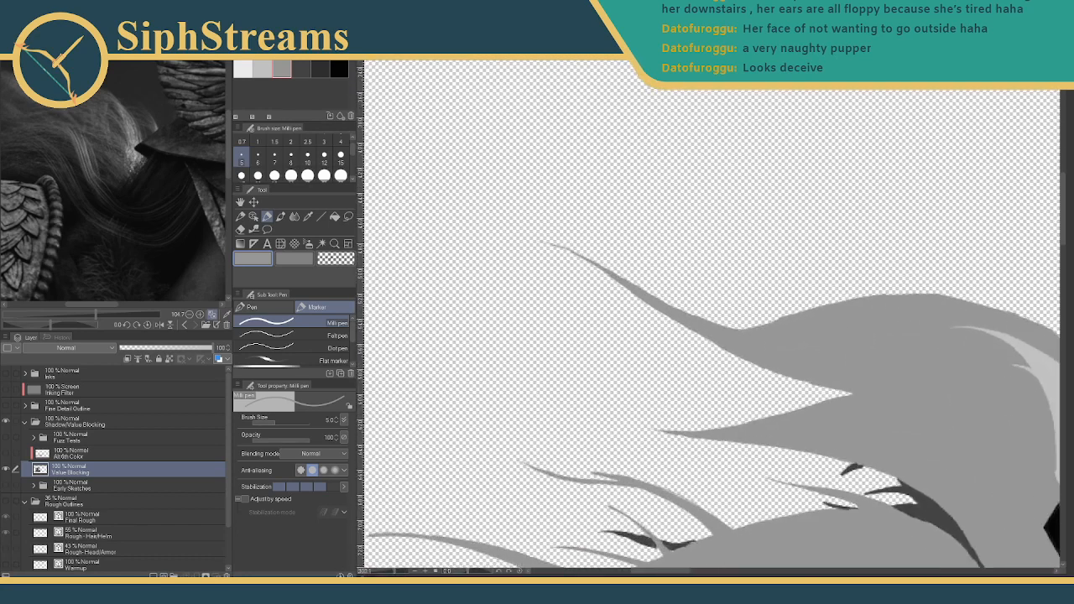
drag(652, 408, 540, 413)
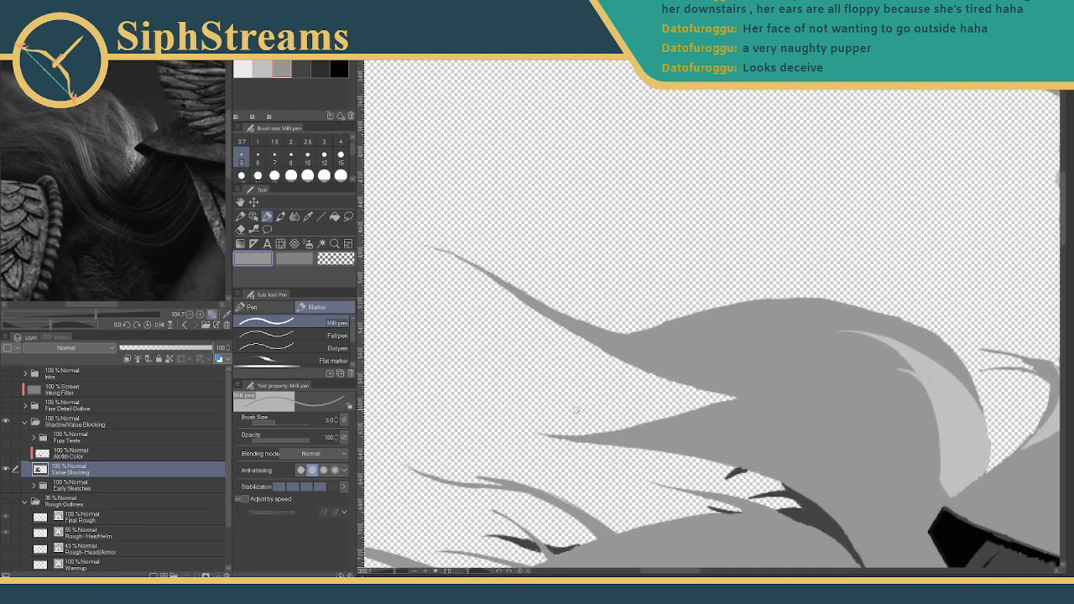
drag(394, 573, 396, 573)
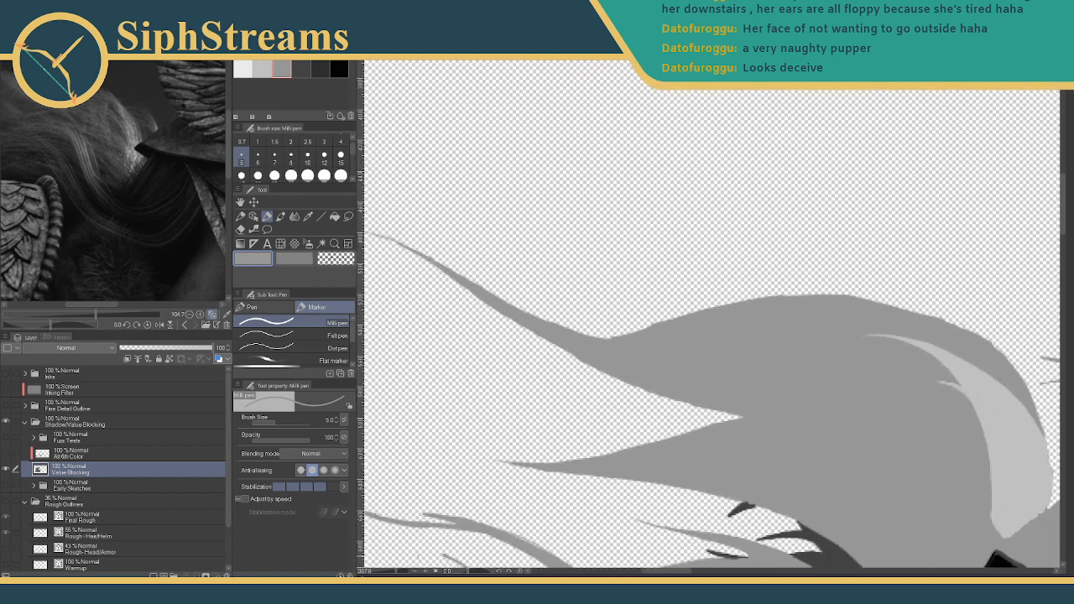
drag(560, 432, 537, 293)
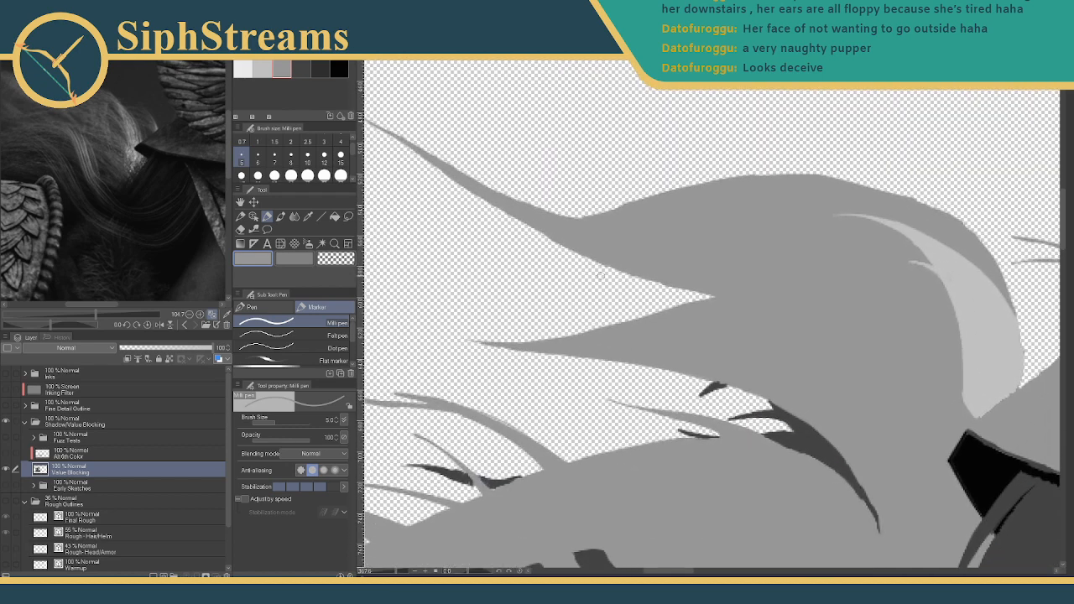
click(300, 69)
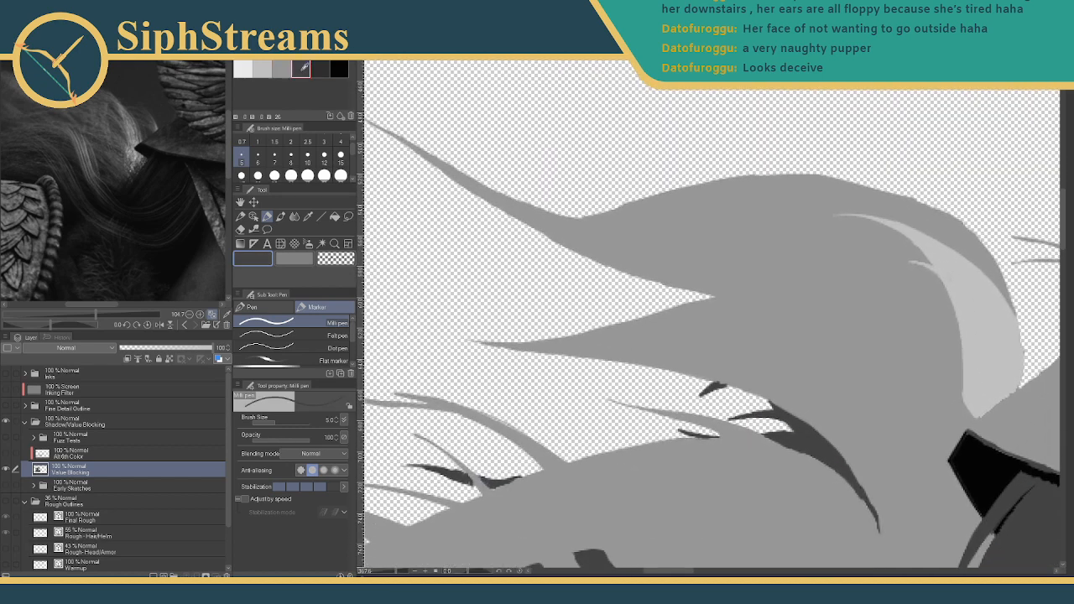
drag(590, 310, 492, 393)
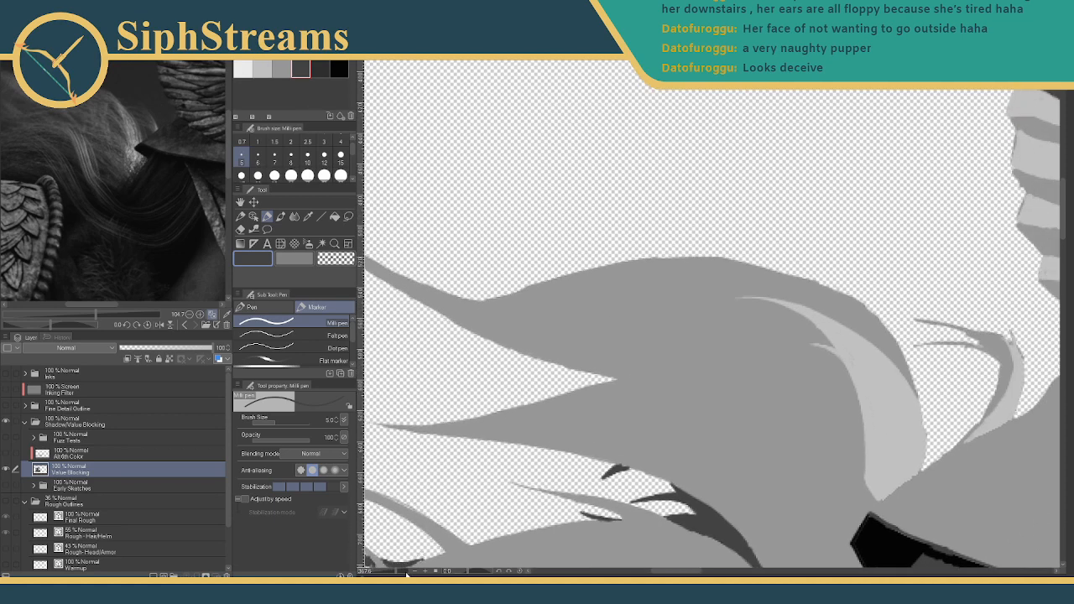
drag(394, 573, 399, 573)
mouse_move(583, 389)
mouse_down()
mouse_move(653, 326)
mouse_move(679, 341)
mouse_up()
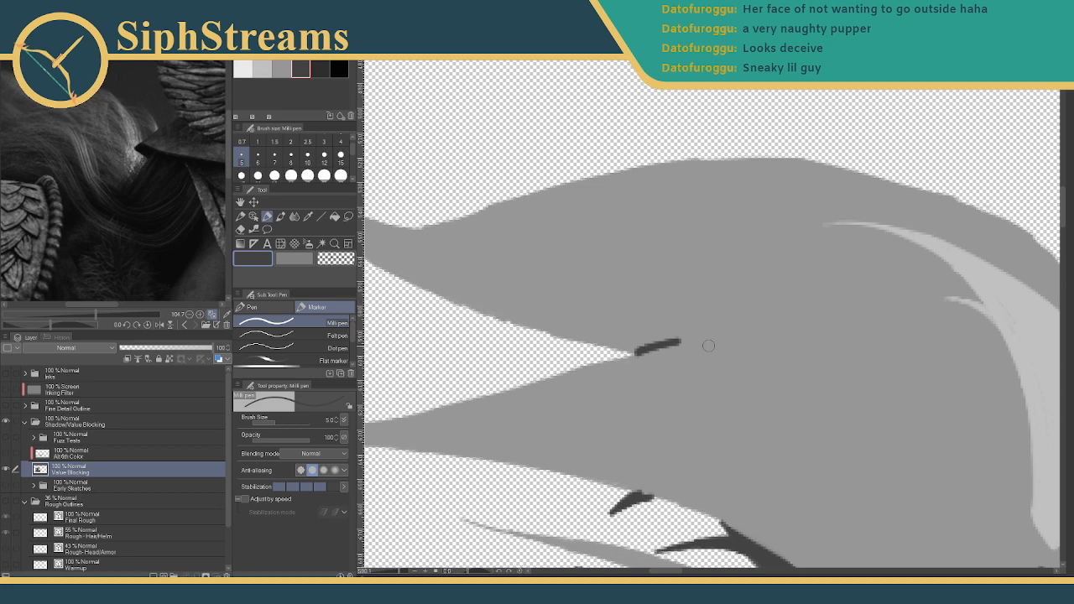
key(ctrl+z)
drag(633, 350, 806, 333)
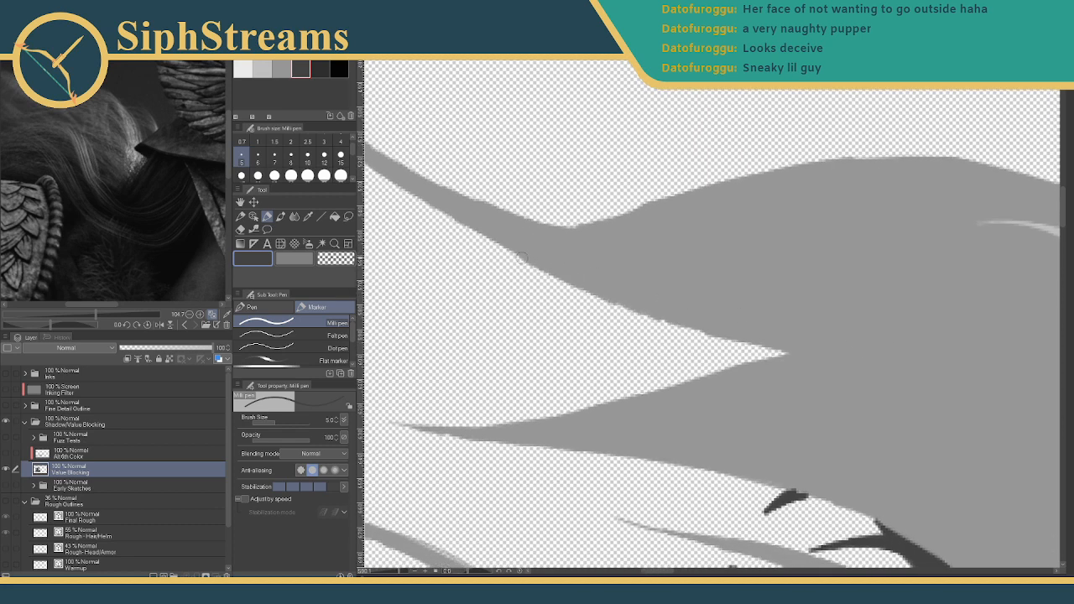
mouse_move(524, 261)
mouse_down()
mouse_move(807, 339)
mouse_move(831, 335)
mouse_move(785, 354)
mouse_move(889, 390)
mouse_up()
mouse_move(624, 299)
mouse_down()
mouse_move(725, 336)
mouse_move(907, 377)
mouse_move(886, 386)
mouse_move(625, 310)
mouse_move(635, 304)
mouse_move(758, 354)
mouse_move(690, 325)
mouse_move(831, 366)
mouse_move(737, 351)
mouse_move(853, 382)
mouse_move(798, 367)
mouse_move(879, 378)
mouse_move(850, 379)
mouse_up()
- Trim the dark wedge's upper edge with grey so the shadow stays a thin accent
drag(620, 307, 738, 401)
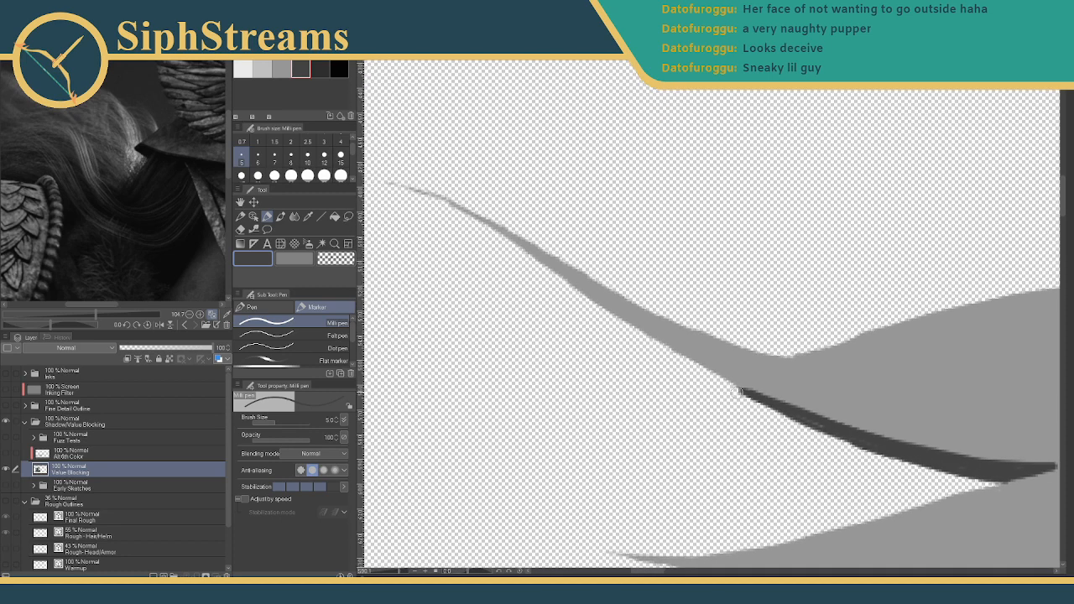
drag(593, 335, 449, 248)
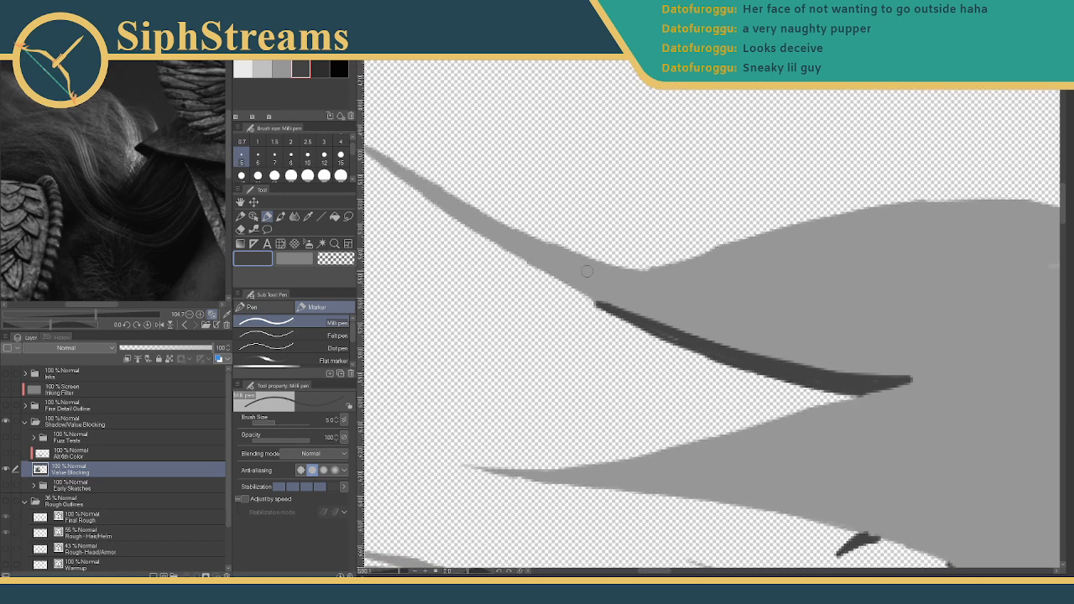
key(e)
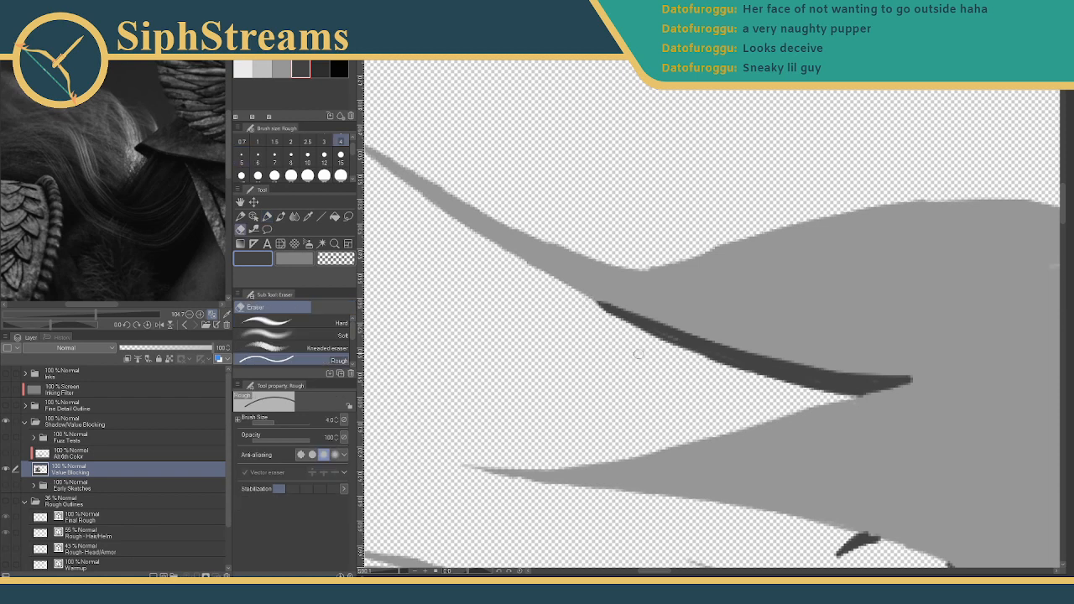
key(p)
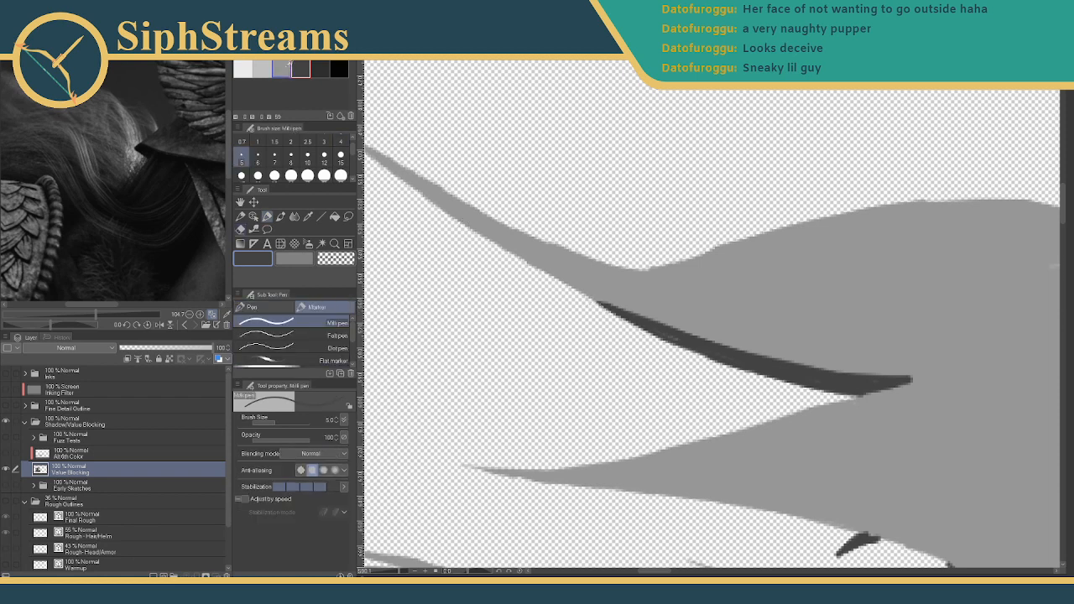
drag(602, 299, 733, 337)
drag(668, 324, 754, 343)
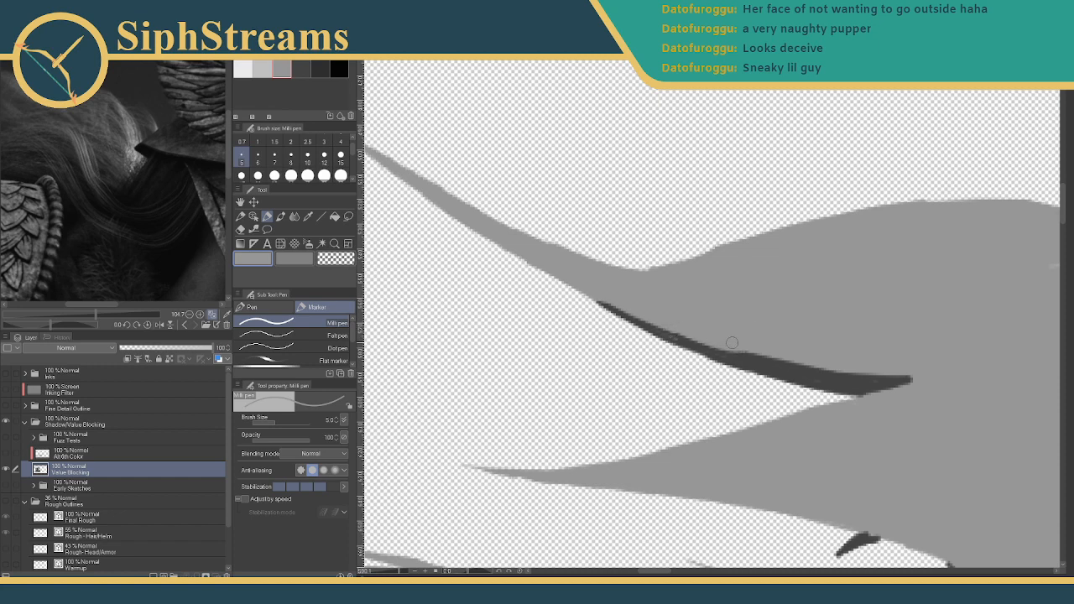
key(ctrl+z)
drag(686, 330, 775, 347)
- Reselect the dark grey swatch and set the brush size to 2
click(300, 69)
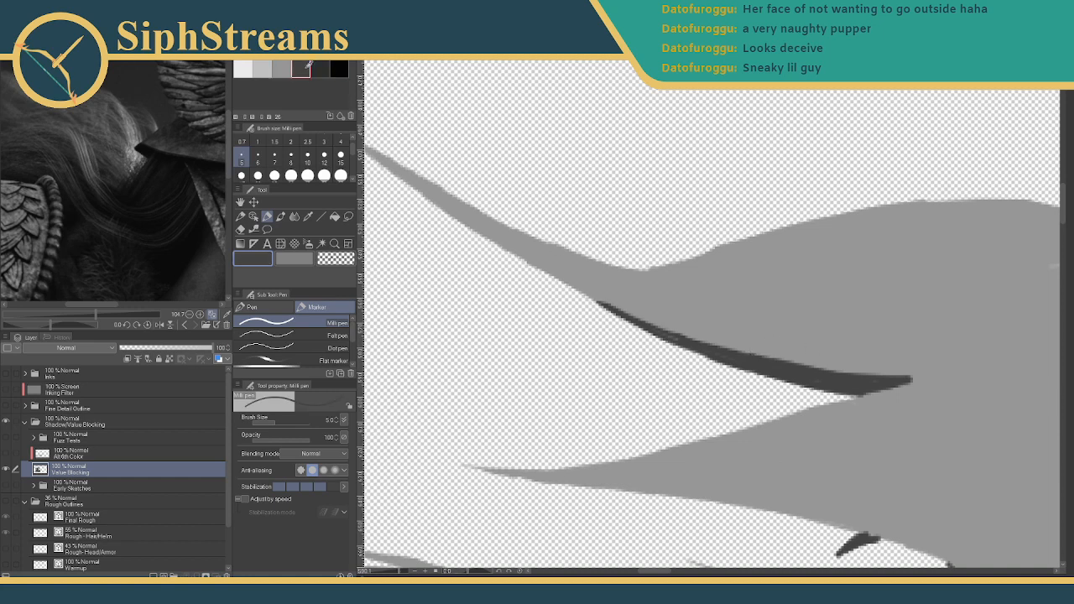
click(290, 141)
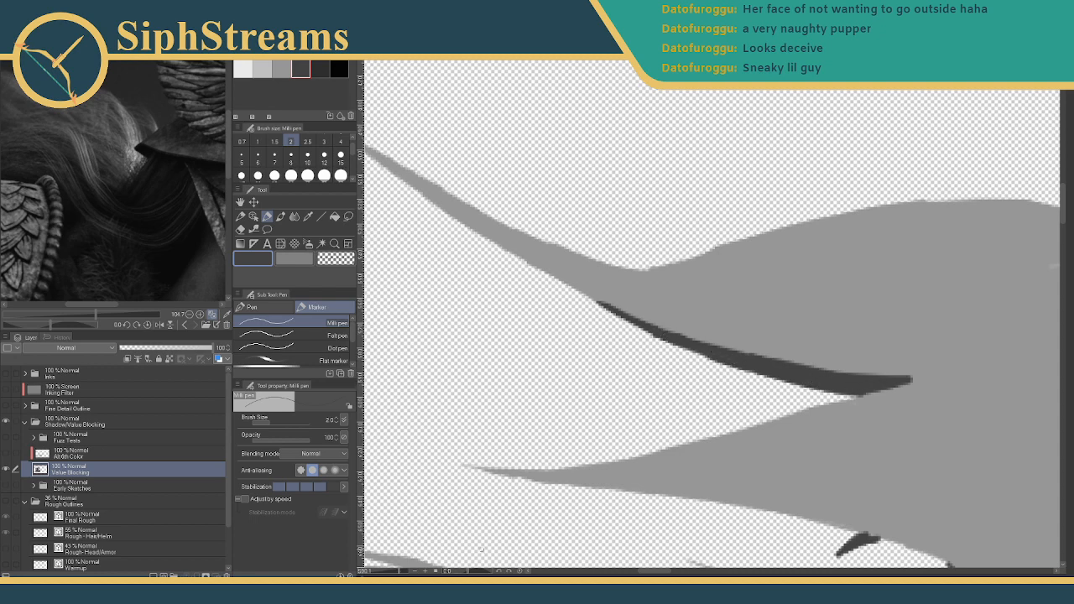
mouse_move(400, 572)
mouse_down()
mouse_move(380, 565)
mouse_move(394, 568)
mouse_up()
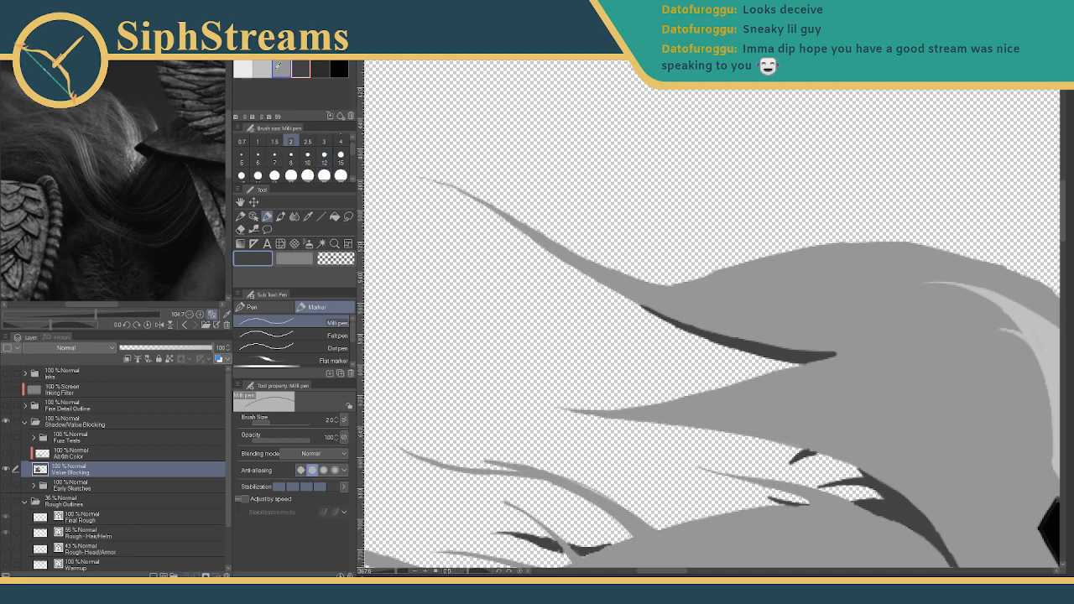
drag(782, 323, 628, 220)
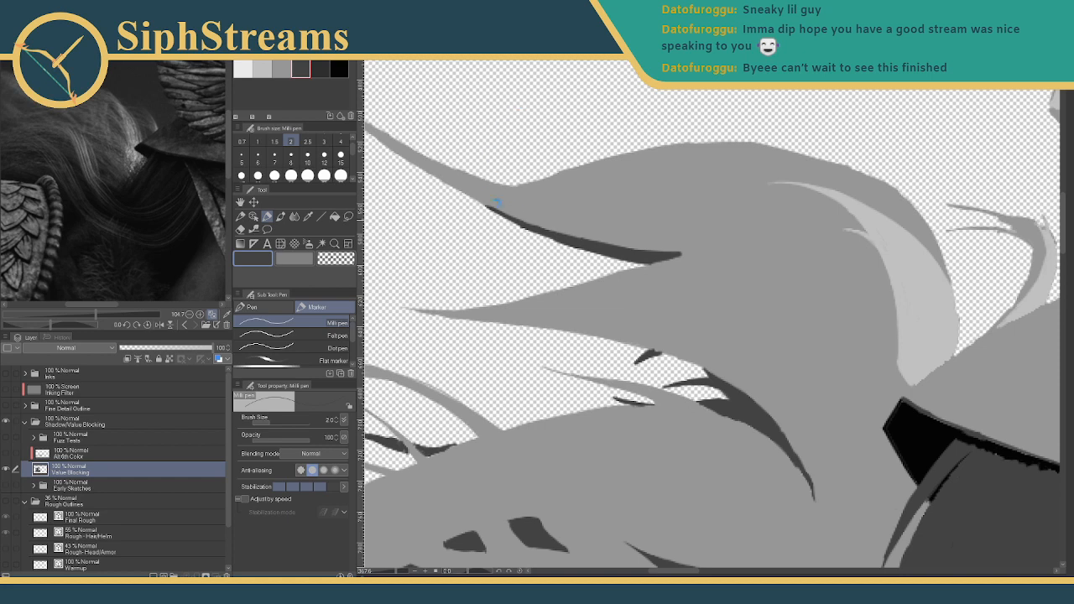
drag(681, 251, 587, 242)
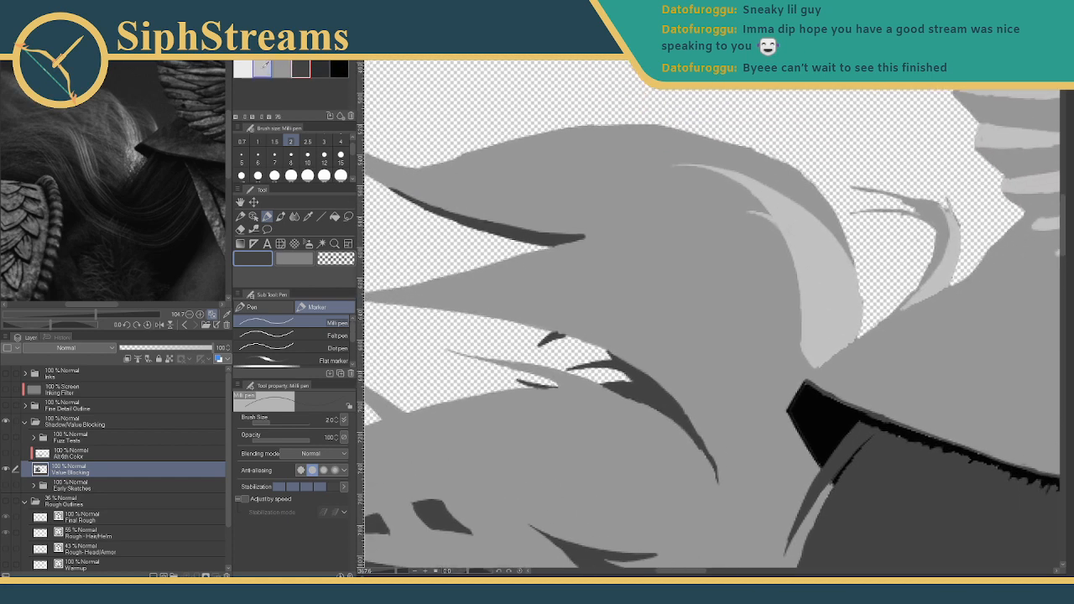
- Pick the lighter grey and a size 4 brush, checking the reference hair after a test stroke
click(281, 68)
click(281, 68)
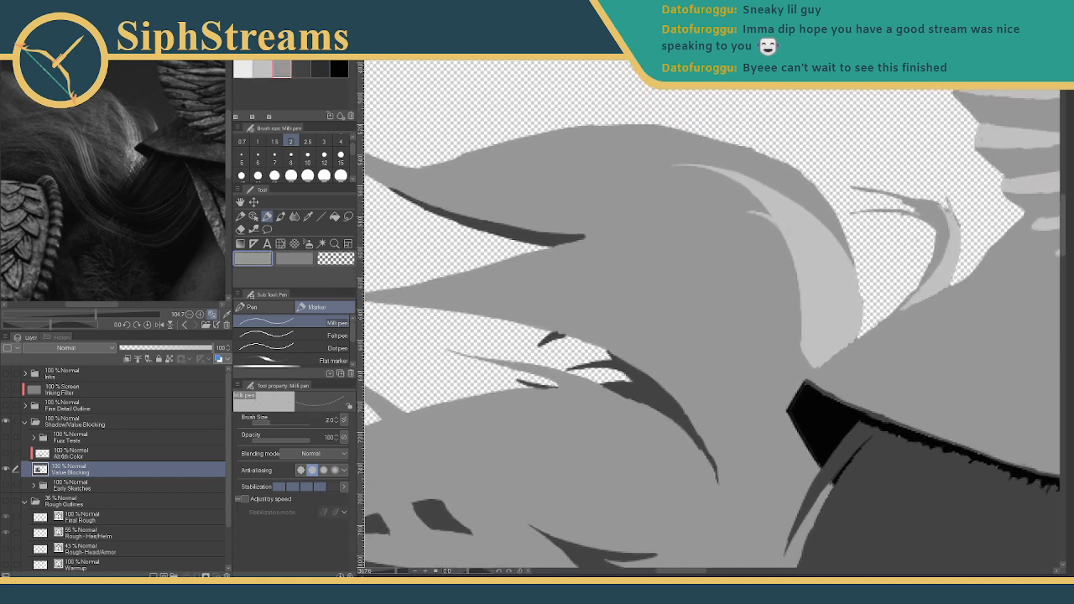
click(262, 69)
drag(114, 143, 119, 168)
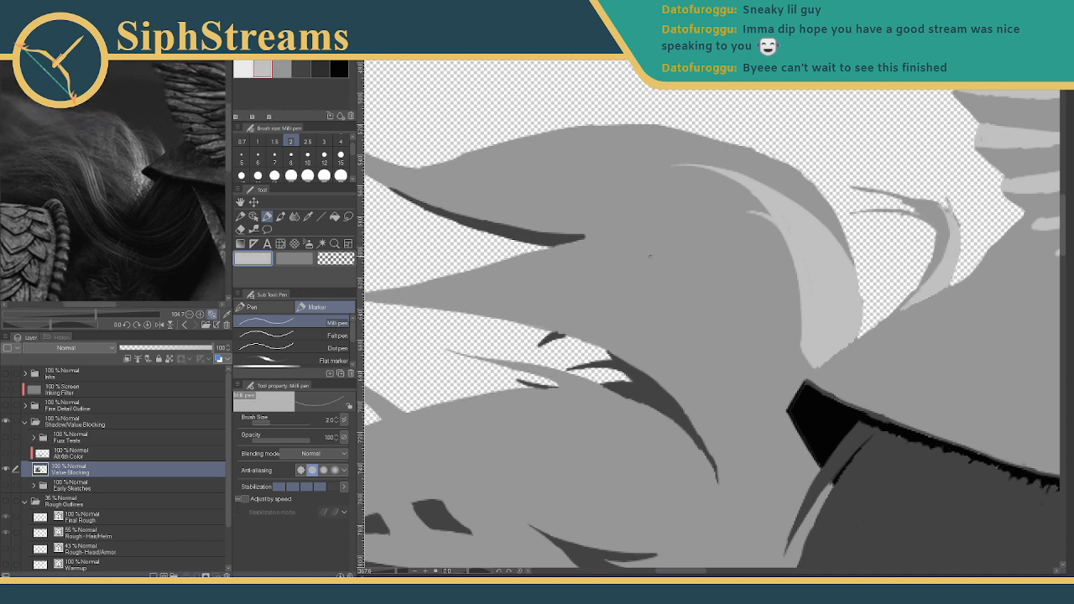
drag(639, 251, 691, 290)
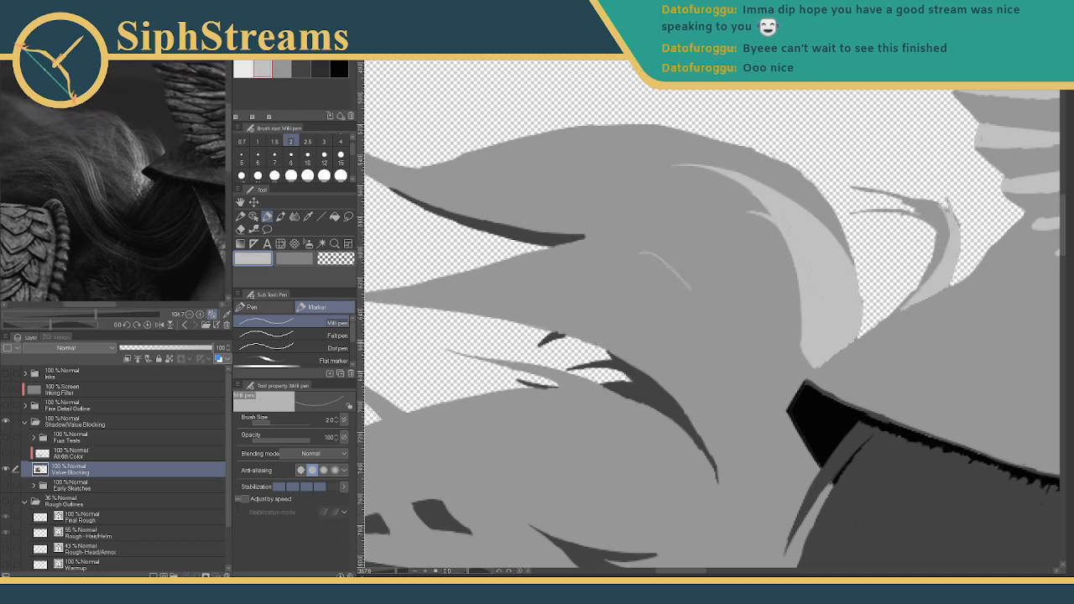
key(ctrl+z)
click(340, 141)
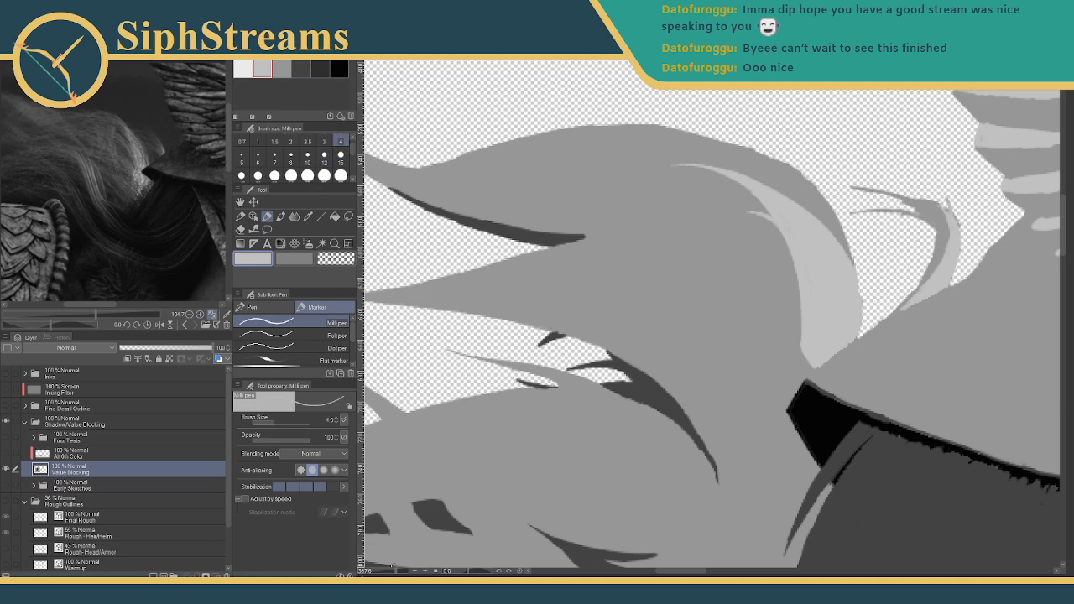
- Draw a long curved light grey highlight outline with a small hook at its left end
drag(396, 572, 401, 572)
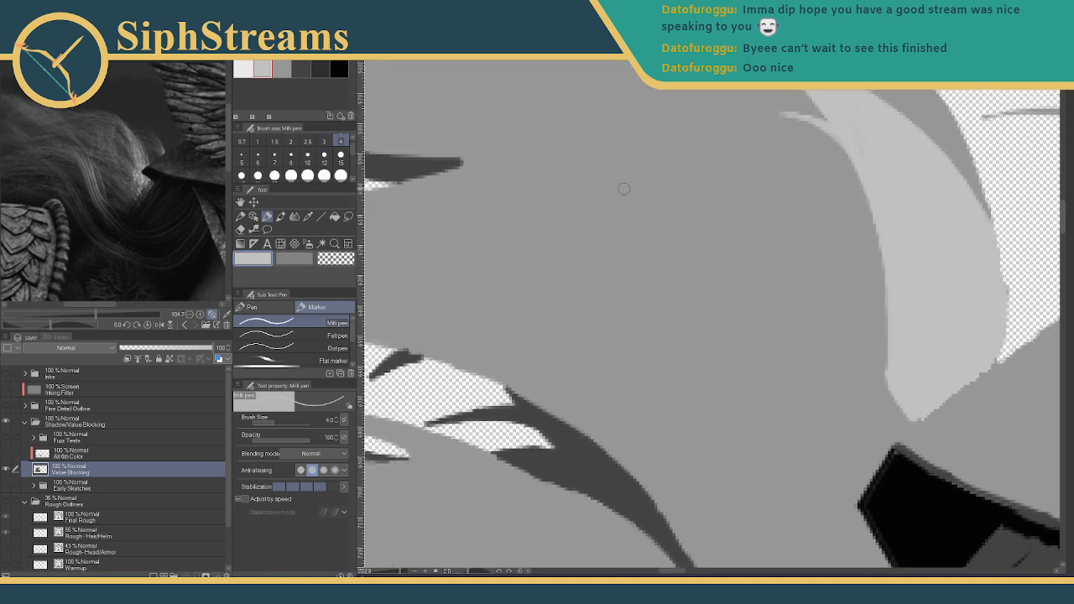
mouse_move(624, 190)
mouse_down()
mouse_move(582, 228)
mouse_move(660, 269)
mouse_up()
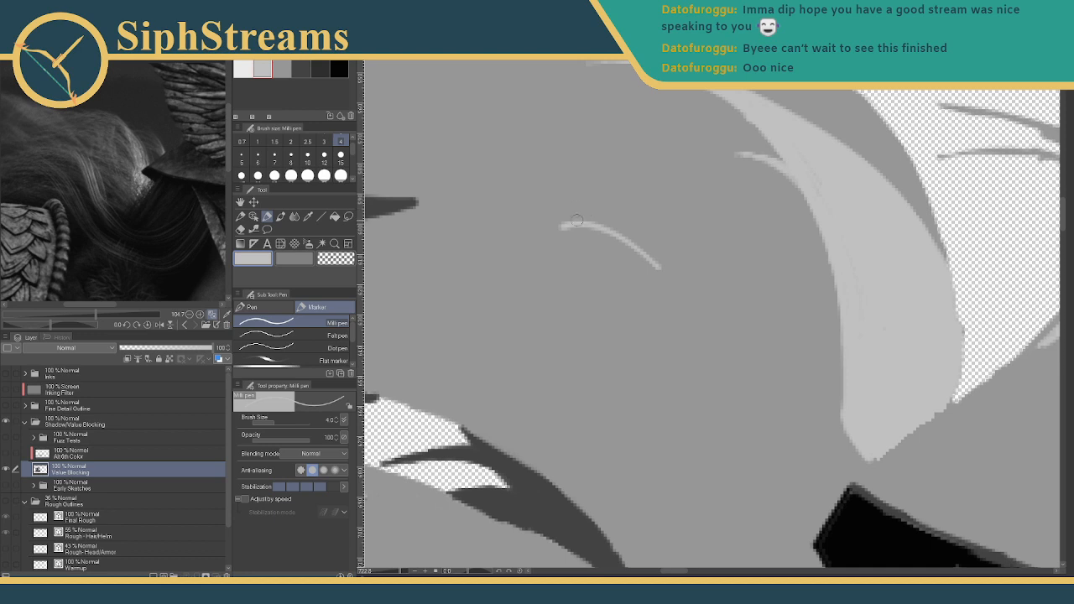
key(ctrl+z)
drag(533, 193, 696, 254)
key(ctrl+z)
mouse_move(503, 203)
mouse_down()
mouse_move(567, 196)
mouse_move(698, 244)
mouse_up()
key(ctrl+z)
drag(480, 224, 700, 262)
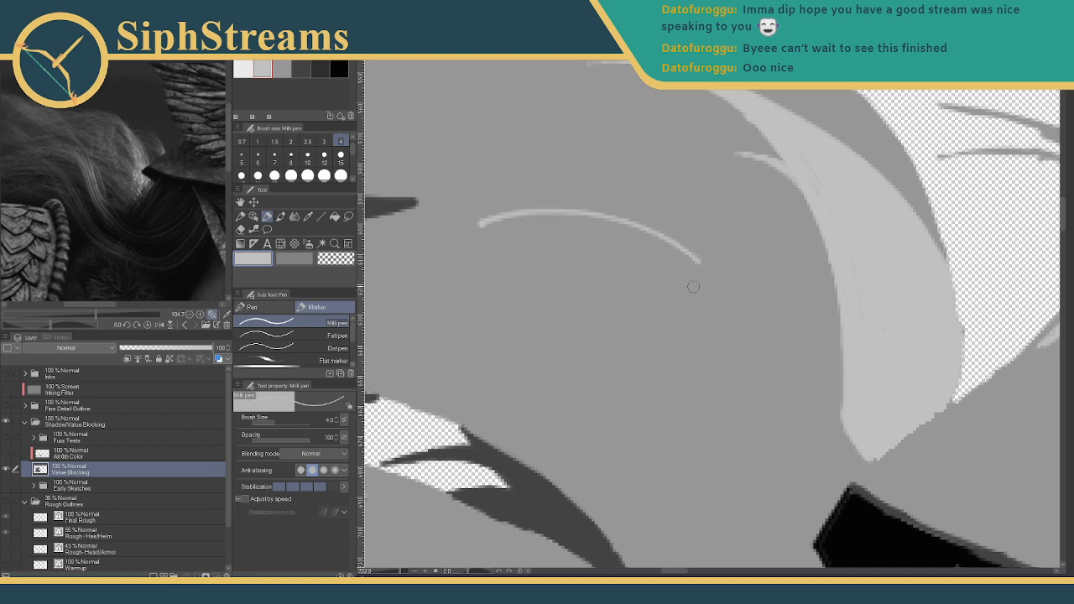
drag(472, 221, 503, 231)
drag(699, 261, 560, 267)
key(ctrl+z)
- Add a hooked light grey strand outline to the right of the curve
mouse_move(660, 261)
mouse_down()
mouse_move(771, 264)
mouse_move(724, 246)
mouse_move(863, 377)
mouse_up()
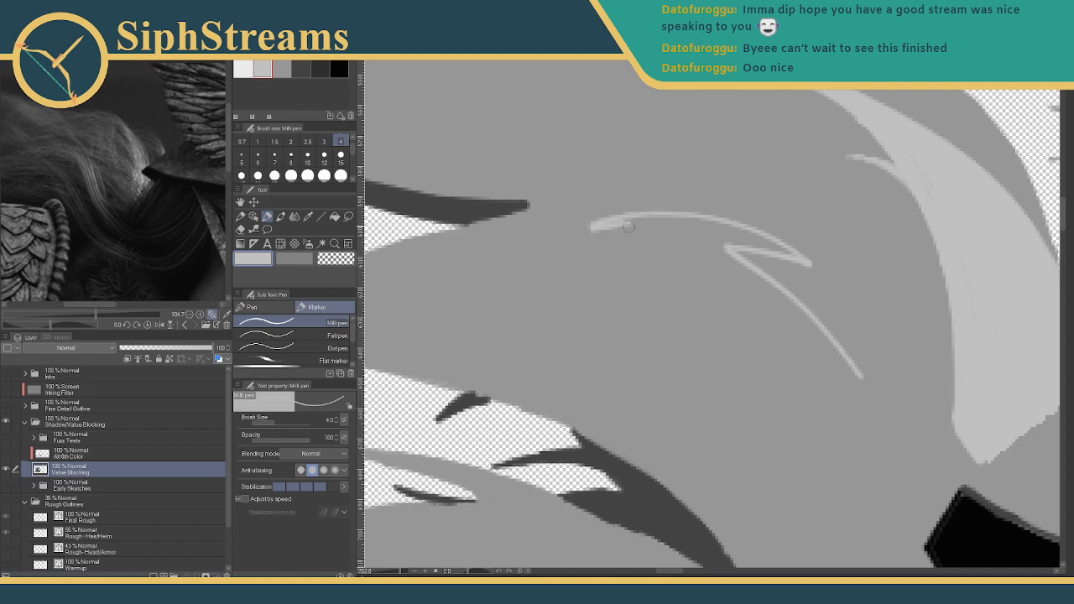
drag(631, 227, 442, 276)
drag(600, 275, 769, 269)
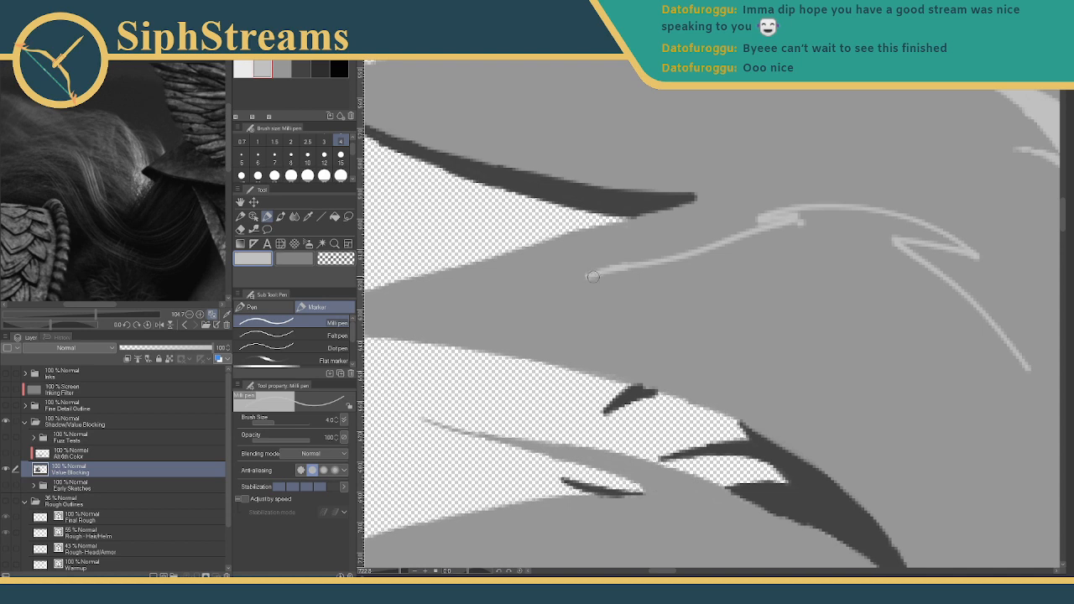
key(ctrl+z)
mouse_move(808, 222)
mouse_down()
mouse_move(659, 270)
mouse_move(854, 268)
mouse_move(759, 285)
mouse_move(879, 321)
mouse_move(858, 307)
mouse_move(837, 307)
mouse_move(990, 386)
mouse_move(762, 291)
mouse_move(693, 239)
mouse_move(825, 305)
mouse_up()
drag(713, 272, 770, 364)
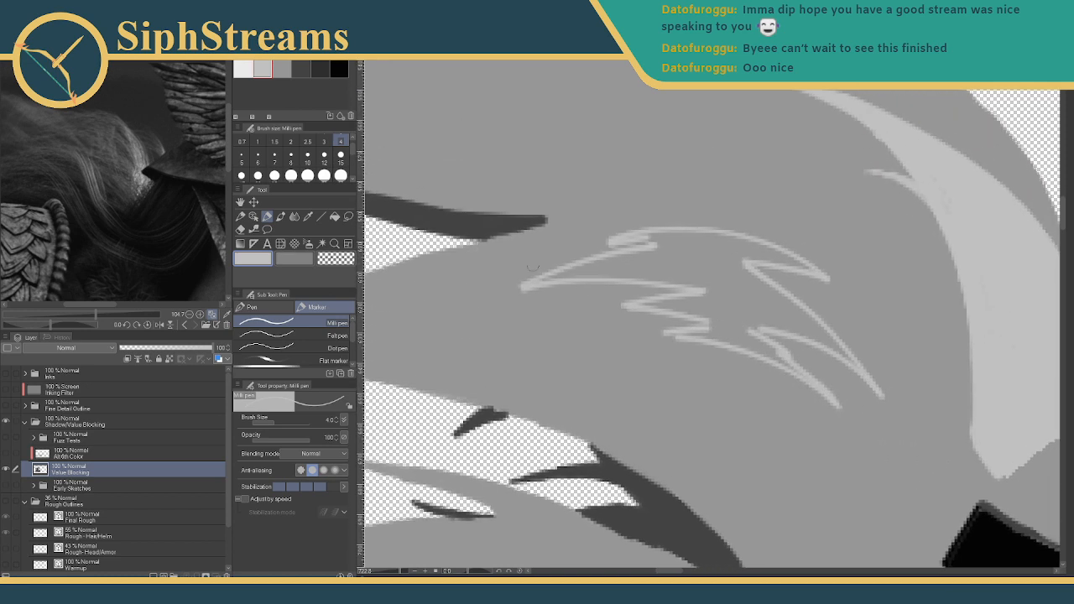
- Fill the feather shape and its dark notches with light grey at brush size 5
click(242, 157)
mouse_move(628, 260)
mouse_down()
mouse_move(616, 262)
mouse_move(671, 252)
mouse_move(734, 265)
mouse_move(746, 290)
mouse_move(654, 304)
mouse_move(739, 304)
mouse_move(759, 328)
mouse_move(663, 337)
mouse_move(761, 351)
mouse_move(663, 303)
mouse_move(721, 314)
mouse_move(723, 335)
mouse_move(784, 362)
mouse_move(763, 347)
mouse_up()
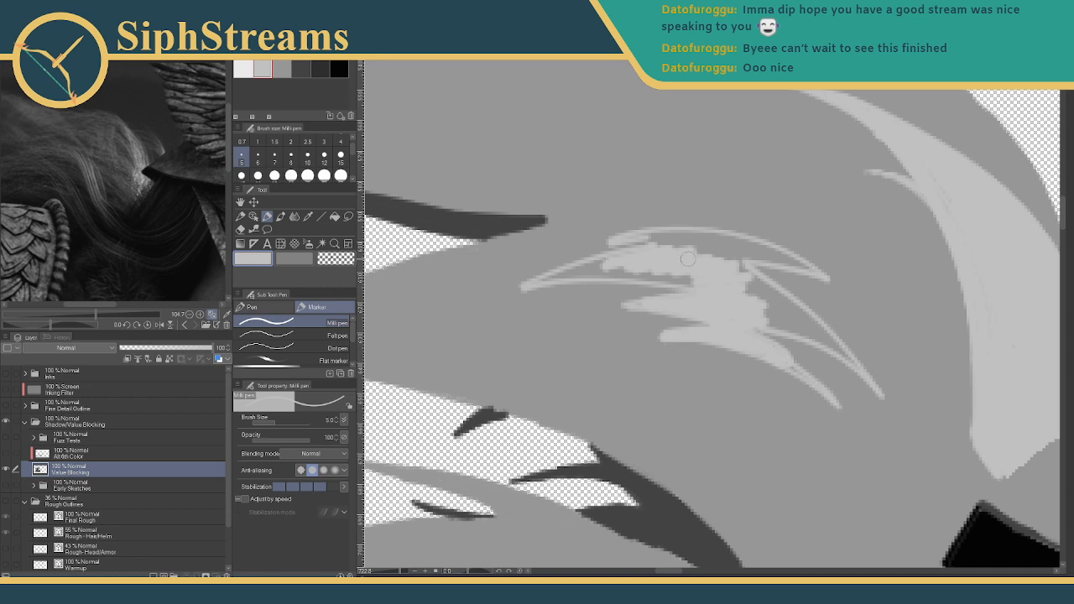
mouse_move(683, 280)
mouse_down()
mouse_move(615, 278)
mouse_move(703, 276)
mouse_move(533, 280)
mouse_move(667, 248)
mouse_move(574, 273)
mouse_move(650, 243)
mouse_move(634, 238)
mouse_move(720, 251)
mouse_move(633, 239)
mouse_move(714, 243)
mouse_move(662, 232)
mouse_move(817, 268)
mouse_move(746, 255)
mouse_move(635, 266)
mouse_up()
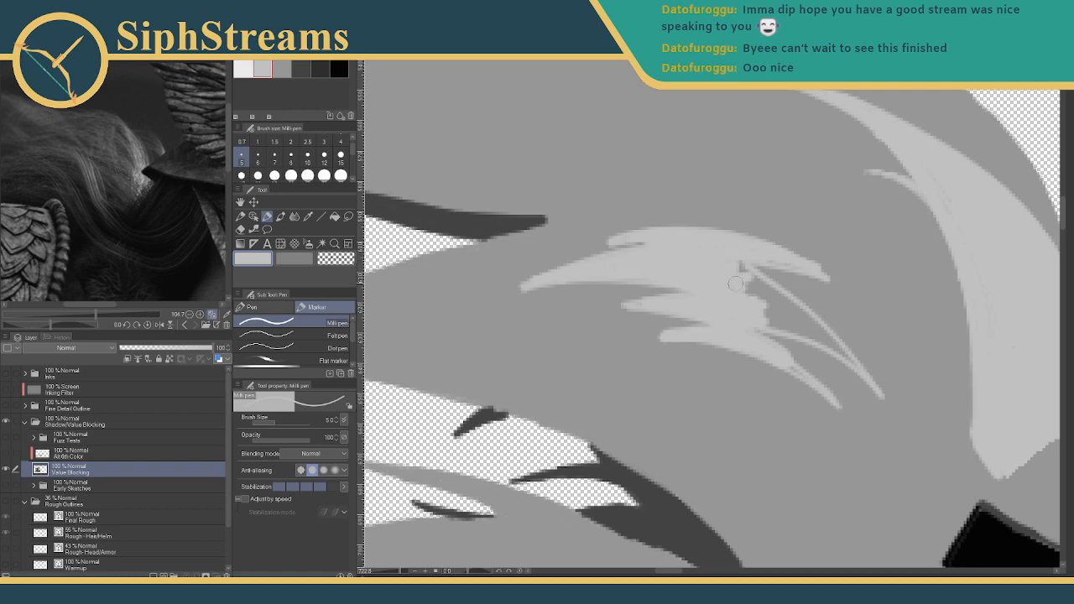
drag(736, 264, 758, 293)
mouse_move(731, 330)
mouse_down()
mouse_move(722, 310)
mouse_move(436, 349)
mouse_up()
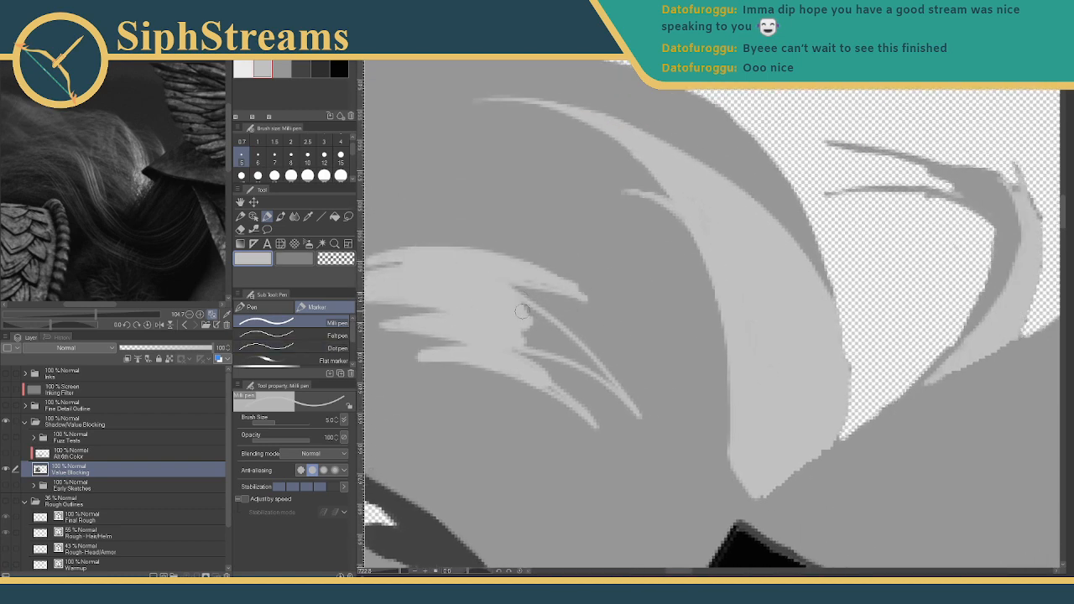
mouse_move(521, 312)
mouse_down()
mouse_move(587, 363)
mouse_move(545, 338)
mouse_move(509, 334)
mouse_move(580, 355)
mouse_up()
mouse_move(524, 338)
mouse_down()
mouse_move(562, 349)
mouse_move(515, 332)
mouse_move(583, 366)
mouse_up()
drag(528, 329, 548, 340)
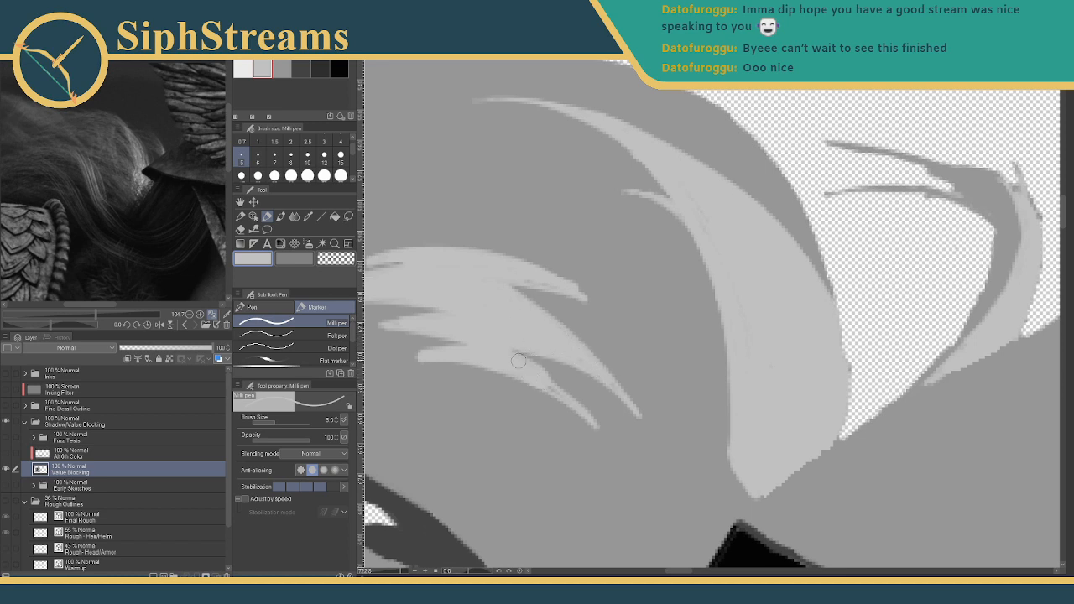
drag(523, 282, 635, 278)
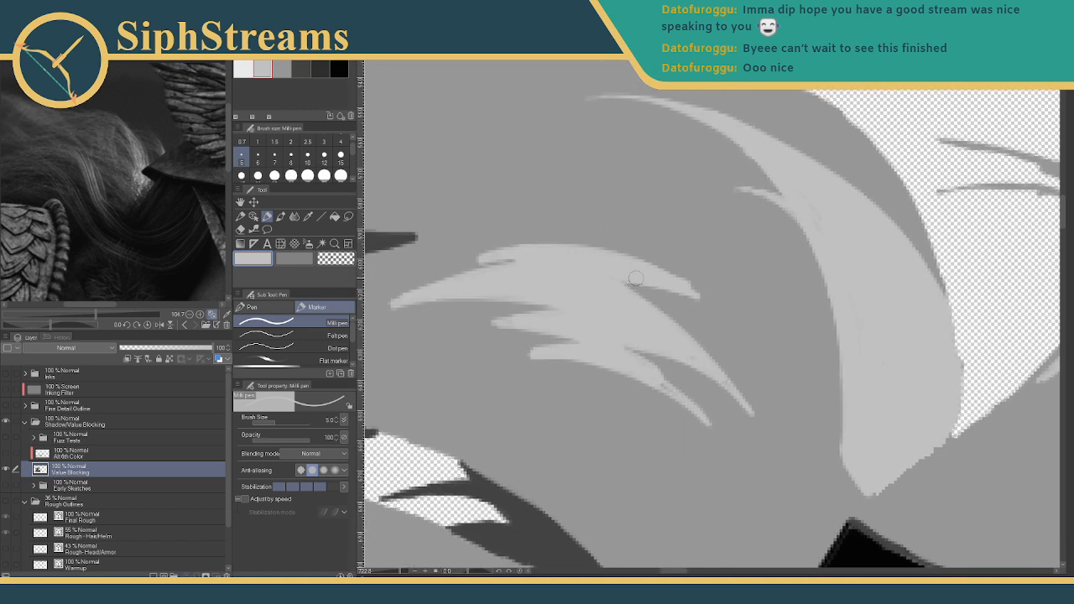
- At brush size 3, smooth the notch edge and extend the strands into tapered tips
click(324, 141)
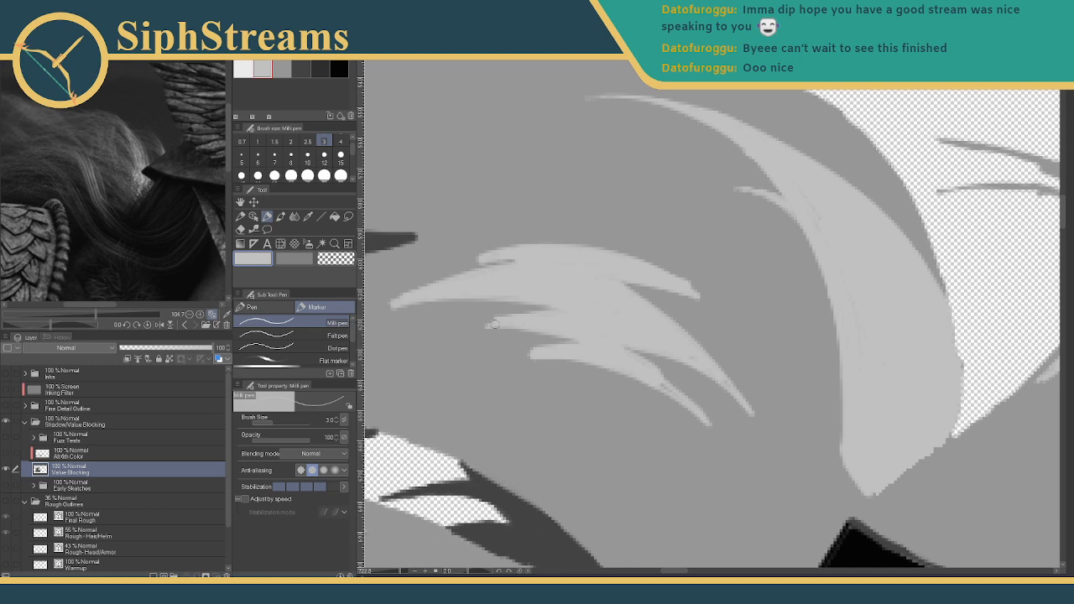
drag(481, 326, 521, 321)
drag(680, 392, 604, 340)
drag(535, 352, 504, 365)
drag(493, 320, 474, 329)
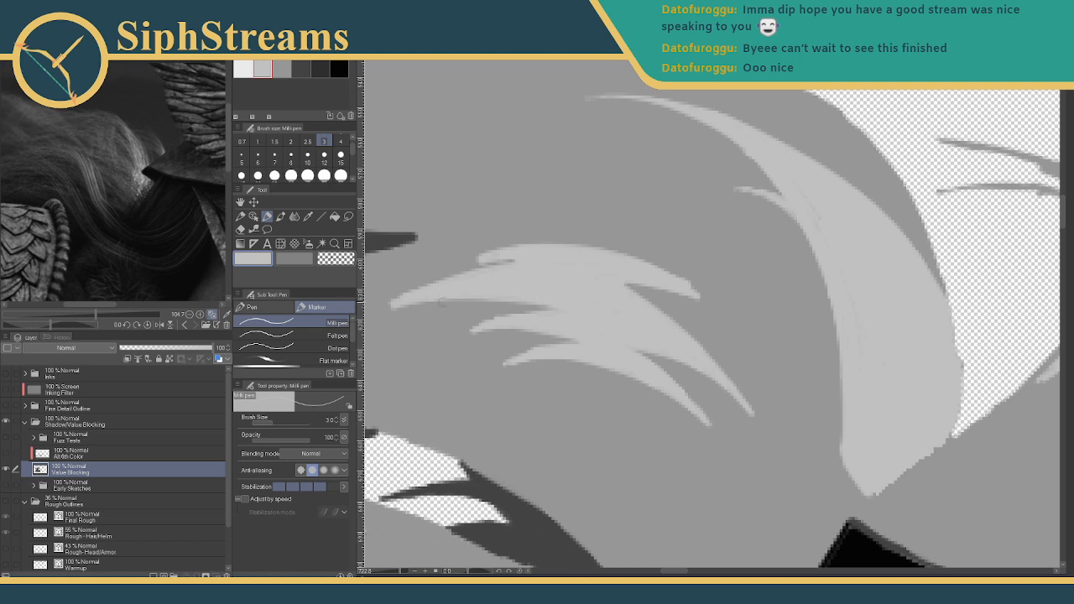
drag(428, 302, 376, 318)
drag(487, 316, 530, 339)
drag(398, 571, 384, 571)
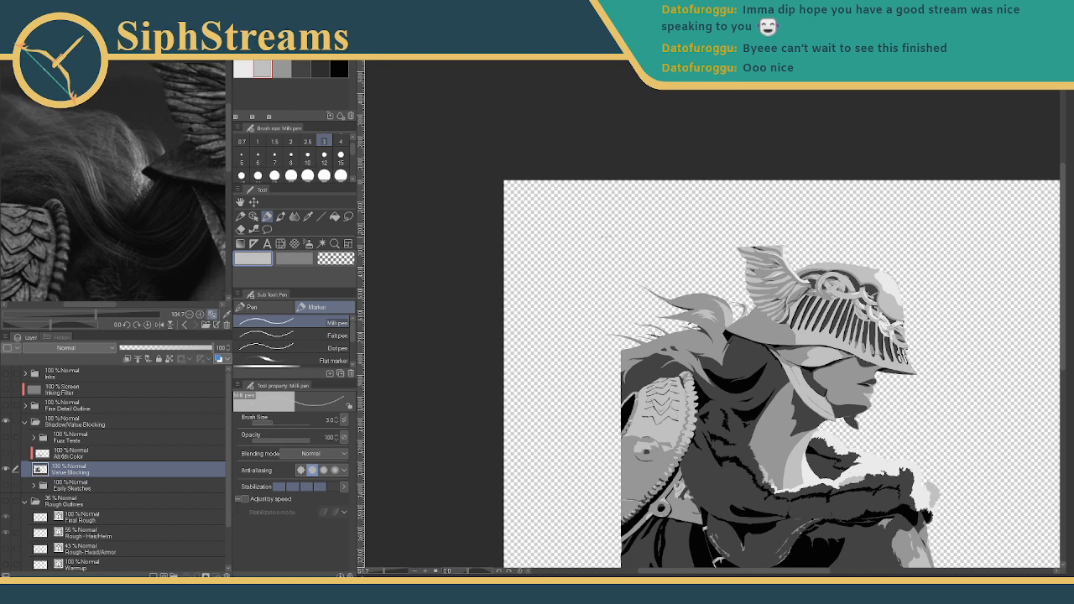
- Paint darker grey at brush size 8 over the highlight's upper-left edge and left wisp
drag(689, 292, 629, 334)
drag(384, 572, 395, 571)
drag(447, 472, 758, 274)
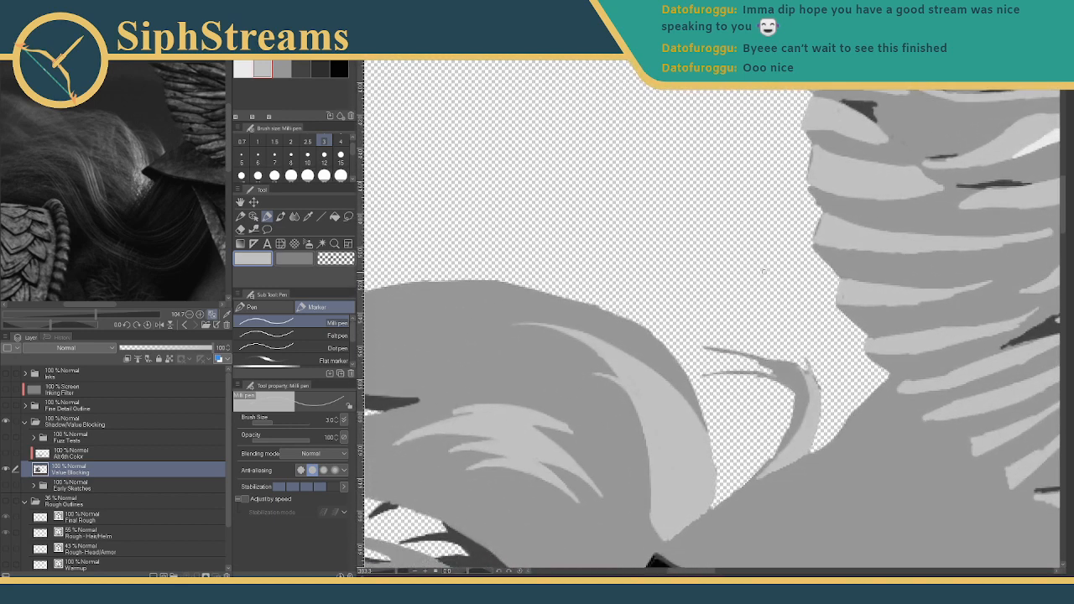
drag(455, 352, 570, 238)
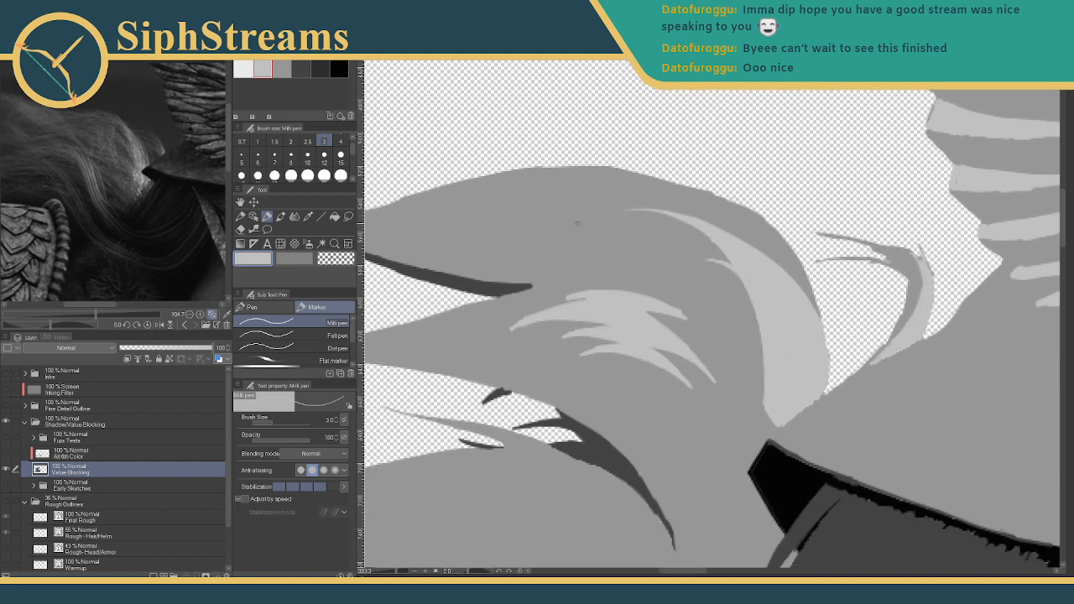
click(288, 160)
click(282, 67)
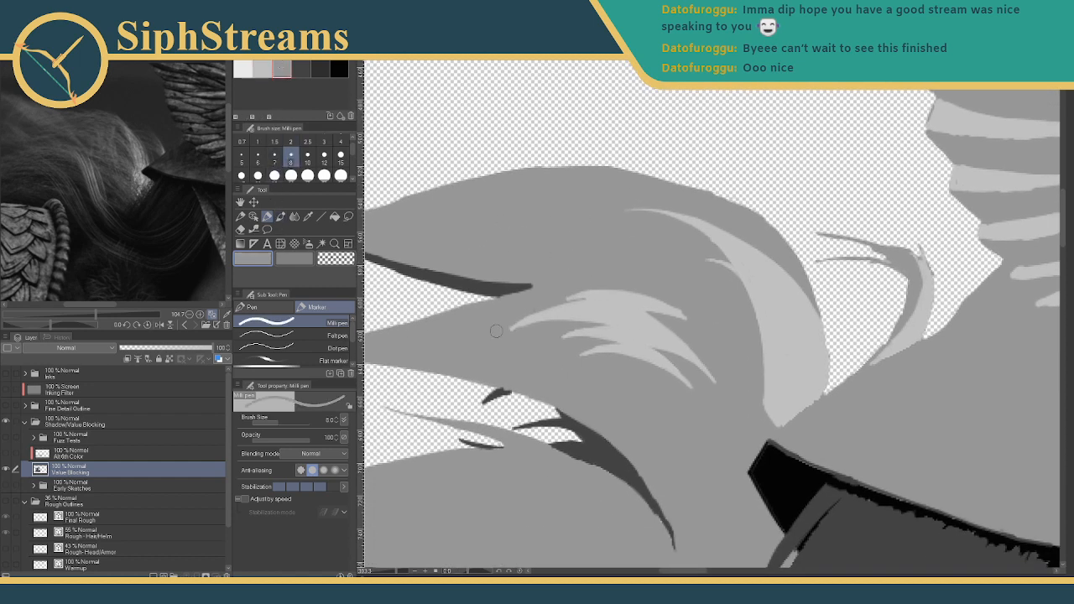
mouse_move(498, 331)
mouse_down()
mouse_move(604, 294)
mouse_move(550, 318)
mouse_up()
mouse_move(618, 286)
mouse_down()
mouse_move(694, 289)
mouse_move(694, 312)
mouse_move(676, 315)
mouse_move(687, 315)
mouse_move(681, 326)
mouse_move(610, 362)
mouse_move(709, 342)
mouse_move(672, 362)
mouse_move(719, 372)
mouse_move(677, 396)
mouse_up()
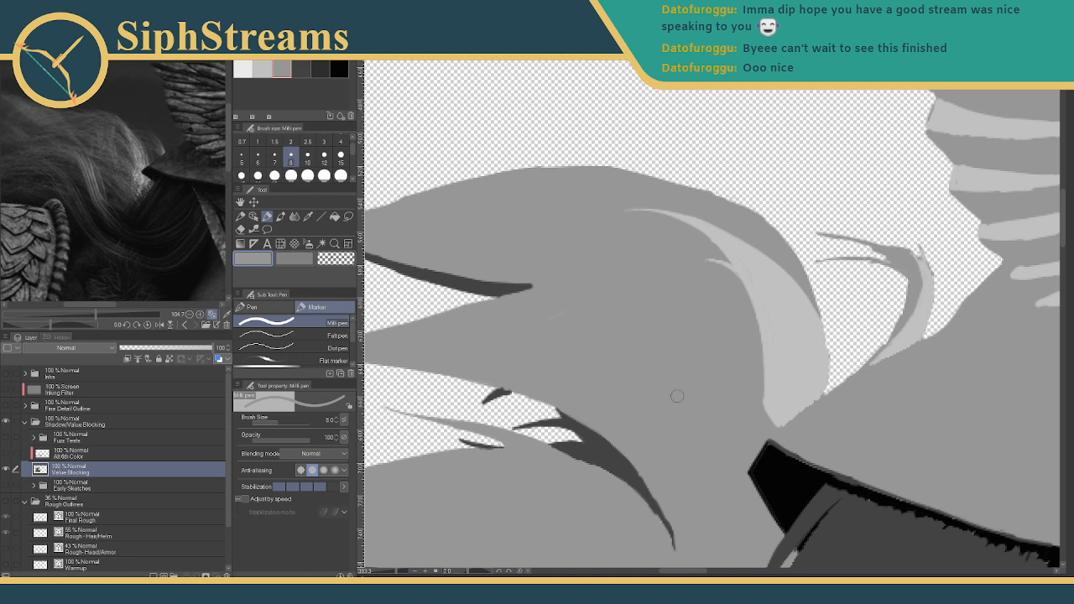
- Switch back to light grey at brush size 3, undoing a test strand
drag(590, 309, 662, 272)
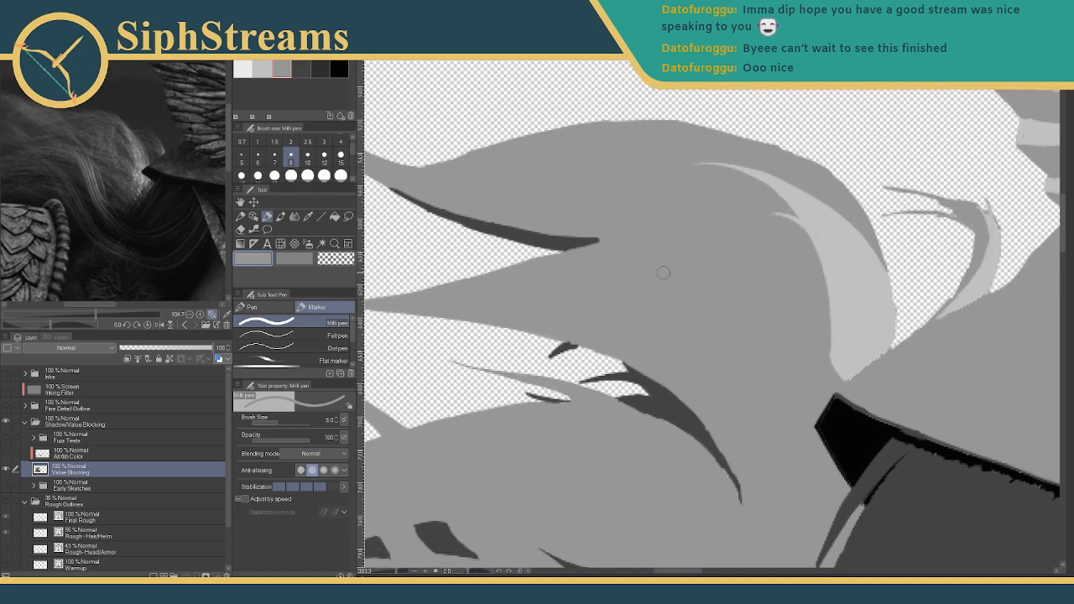
click(262, 69)
click(324, 141)
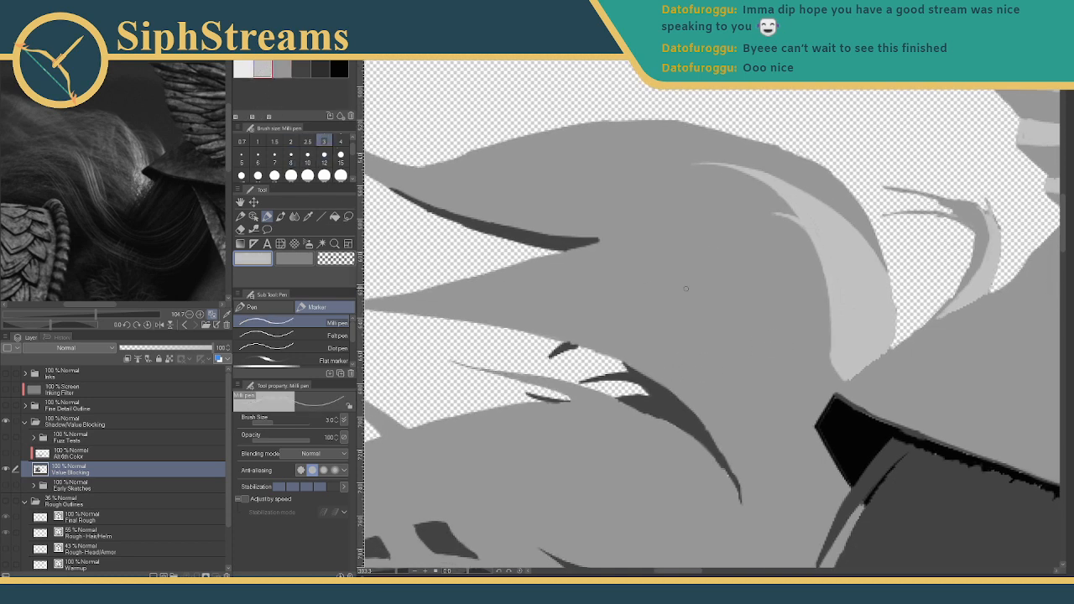
drag(645, 247, 732, 309)
key(ctrl+z)
- Draw two thin light grey strand lines along the hair edge, redrawing misplaced ones
drag(506, 280, 571, 328)
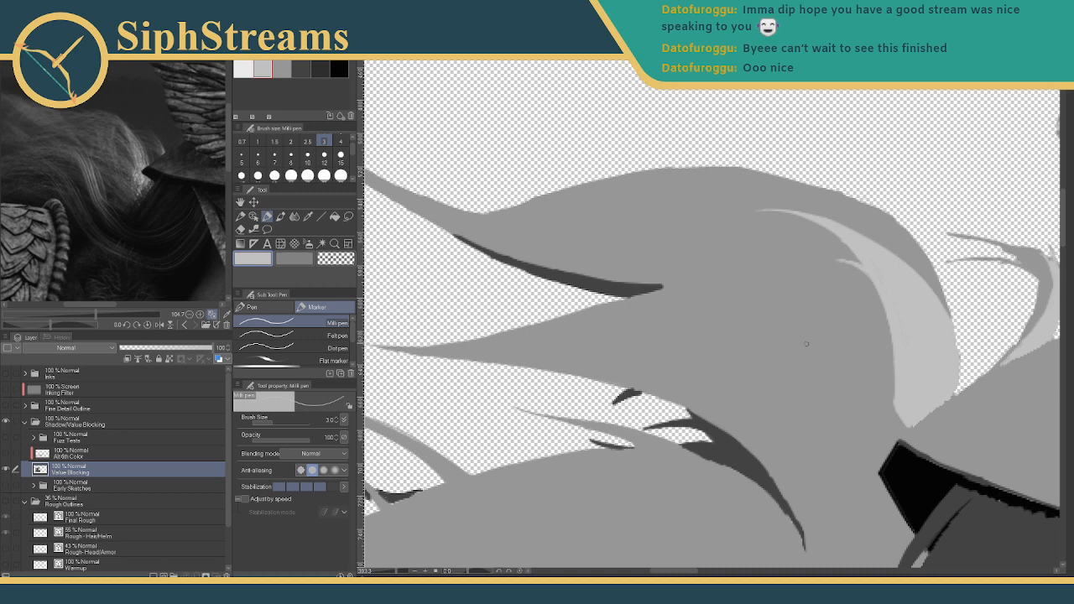
mouse_move(813, 345)
mouse_down()
mouse_move(648, 320)
mouse_move(598, 329)
mouse_up()
key(ctrl+z)
drag(686, 309, 592, 334)
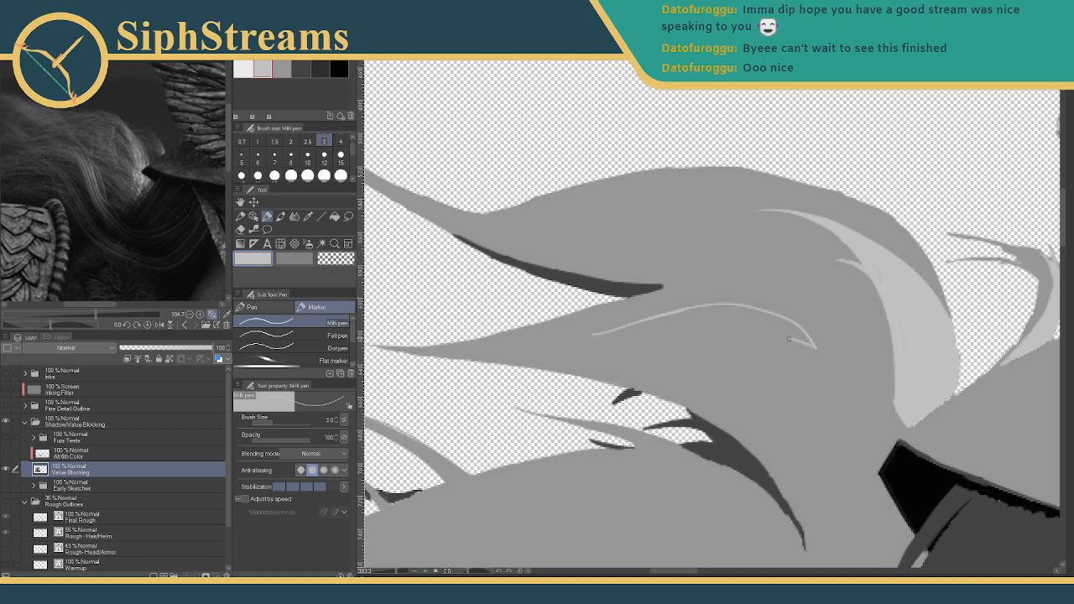
mouse_move(791, 341)
mouse_down()
mouse_move(809, 414)
mouse_move(816, 401)
mouse_move(723, 345)
mouse_up()
key(ctrl+z)
mouse_move(817, 404)
mouse_down()
mouse_move(719, 334)
mouse_move(763, 331)
mouse_move(561, 338)
mouse_up()
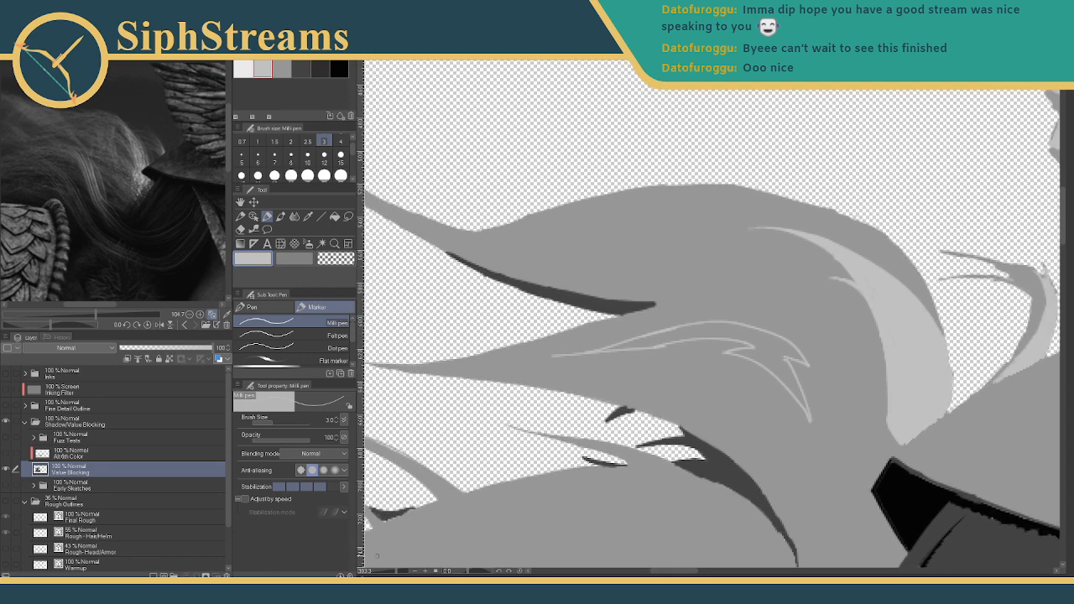
drag(396, 572, 383, 560)
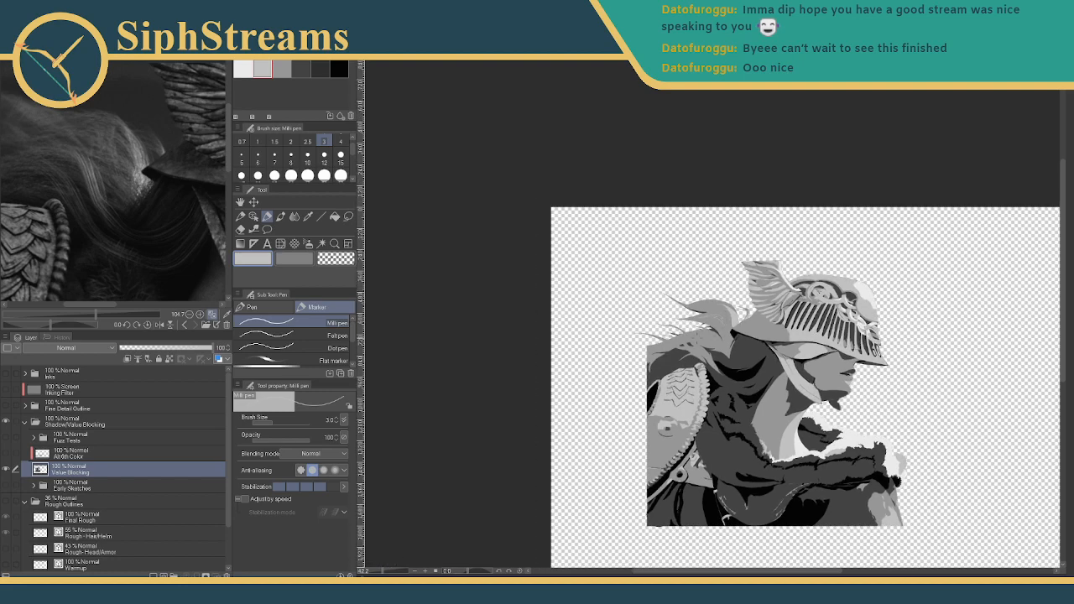
- Add longer thin light grey strands curving down from the V tip through the hair
drag(383, 571, 191, 394)
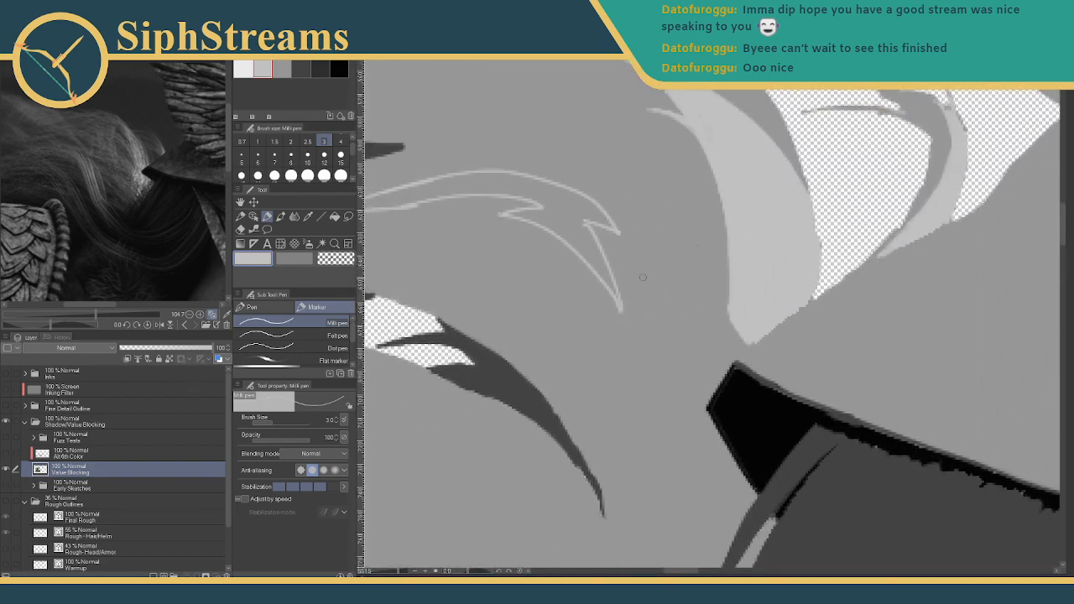
drag(391, 575, 385, 573)
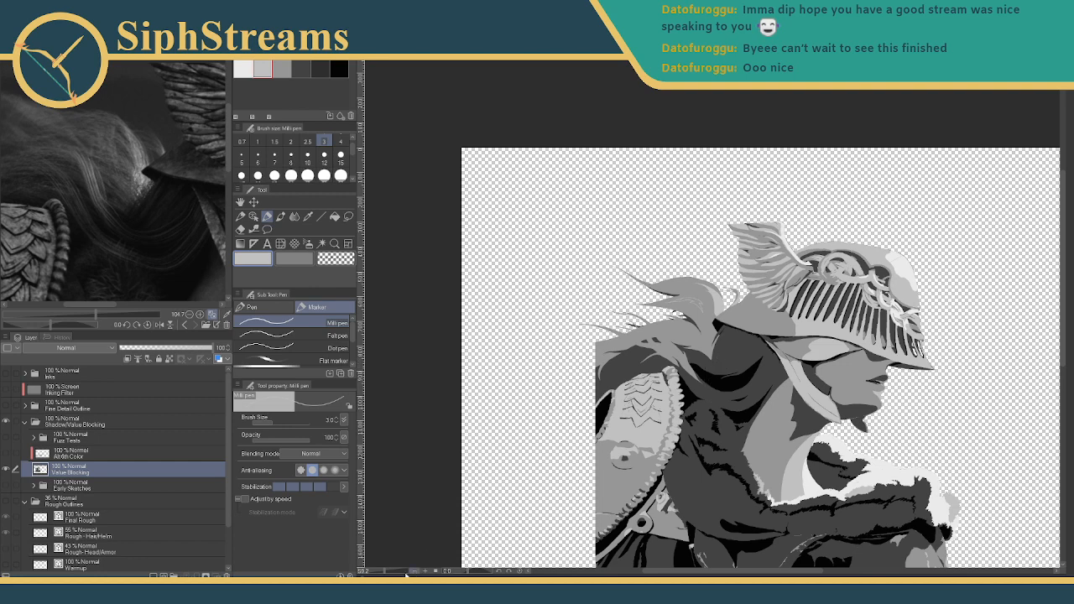
drag(386, 572, 395, 570)
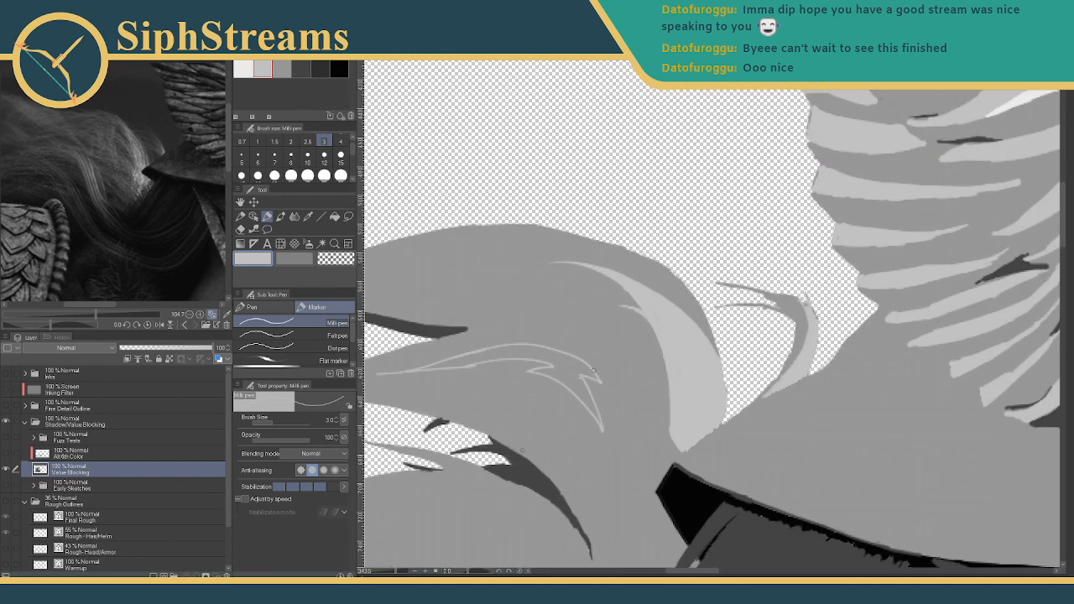
drag(586, 329, 612, 411)
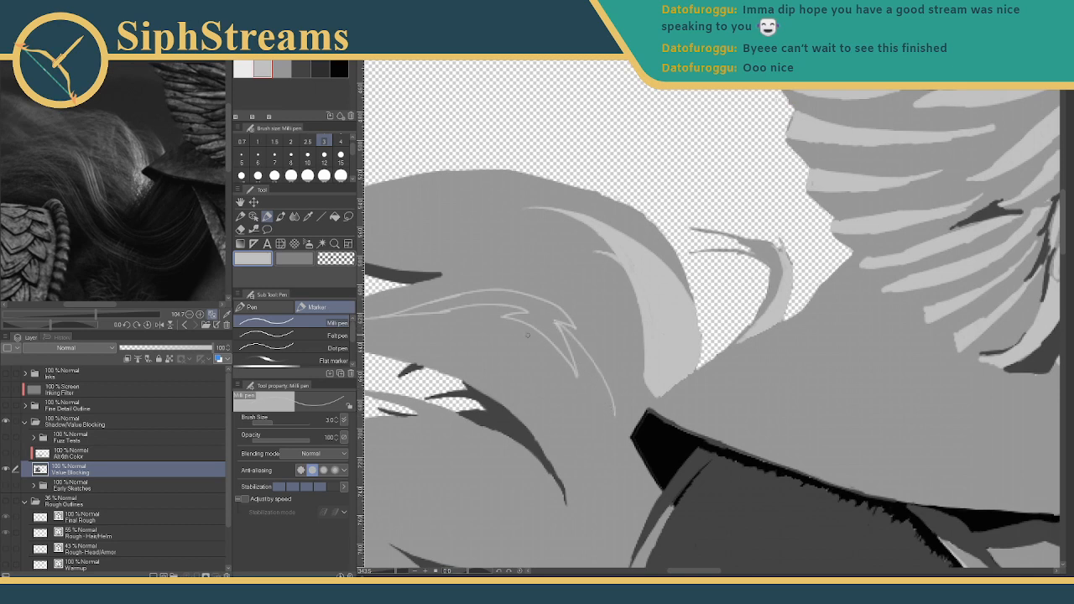
mouse_move(540, 332)
mouse_down()
mouse_move(610, 400)
mouse_move(585, 374)
mouse_move(649, 350)
mouse_move(633, 356)
mouse_up()
click(396, 573)
drag(397, 572, 403, 572)
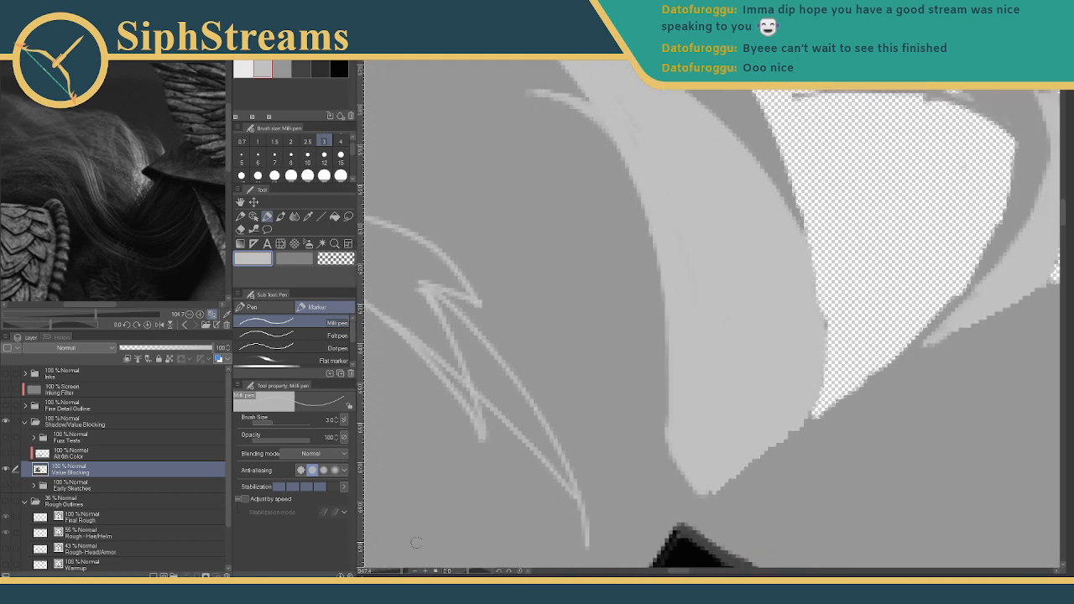
drag(469, 439, 529, 300)
mouse_move(489, 145)
mouse_down()
mouse_move(550, 206)
mouse_move(612, 297)
mouse_move(632, 389)
mouse_up()
key(ctrl+z)
key(ctrl+z)
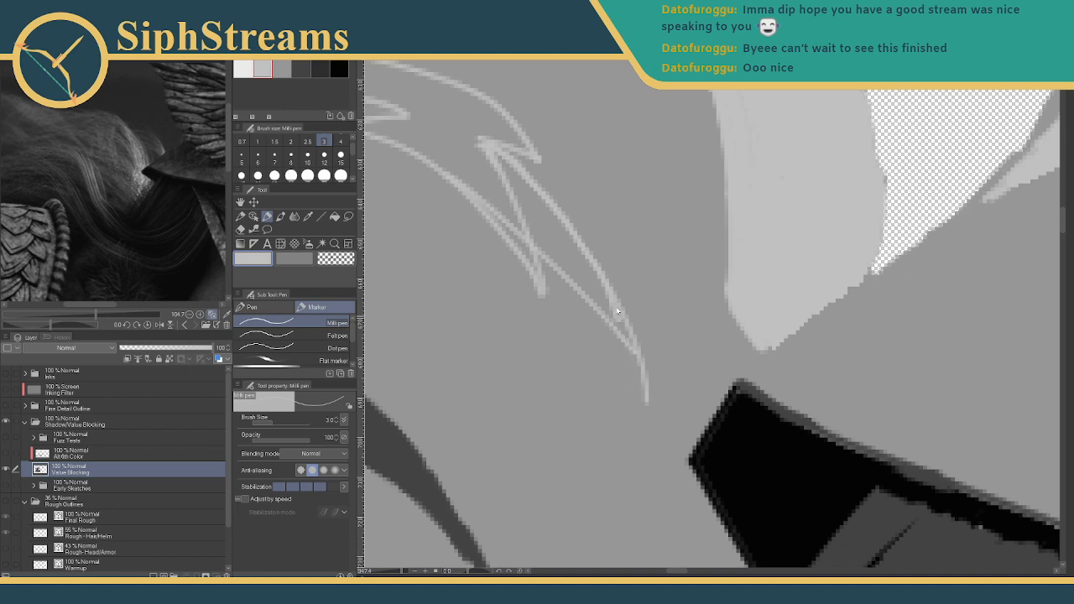
mouse_move(618, 288)
mouse_down()
mouse_move(662, 305)
mouse_move(686, 339)
mouse_up()
mouse_move(411, 184)
mouse_down()
mouse_move(483, 203)
mouse_move(587, 263)
mouse_move(659, 340)
mouse_move(704, 432)
mouse_up()
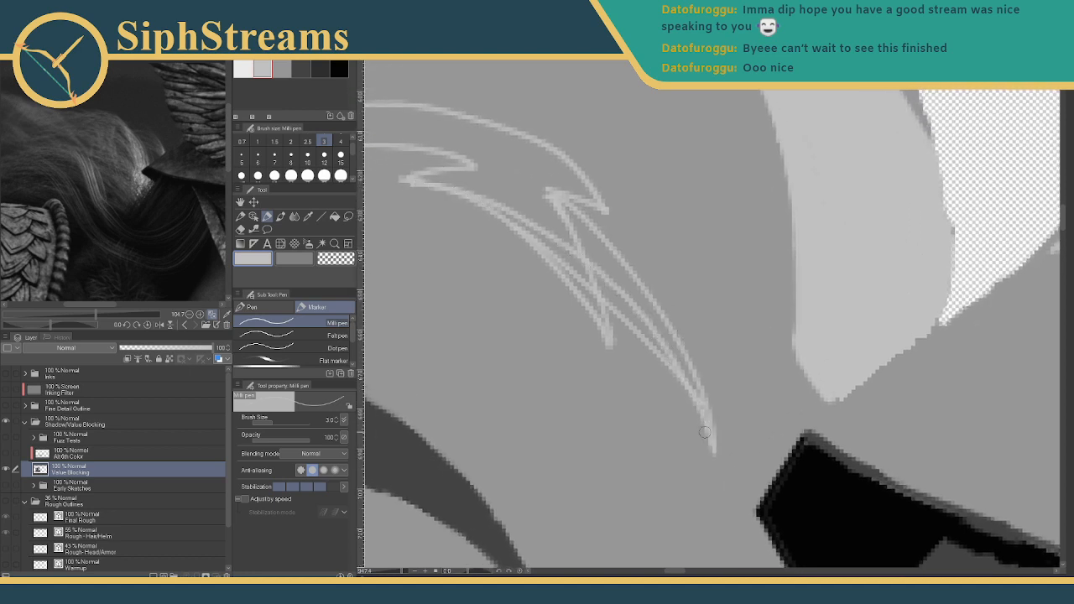
- Cover stray light lines and ragged edges around the spike with mid-grey at brush size 5
click(281, 67)
click(242, 157)
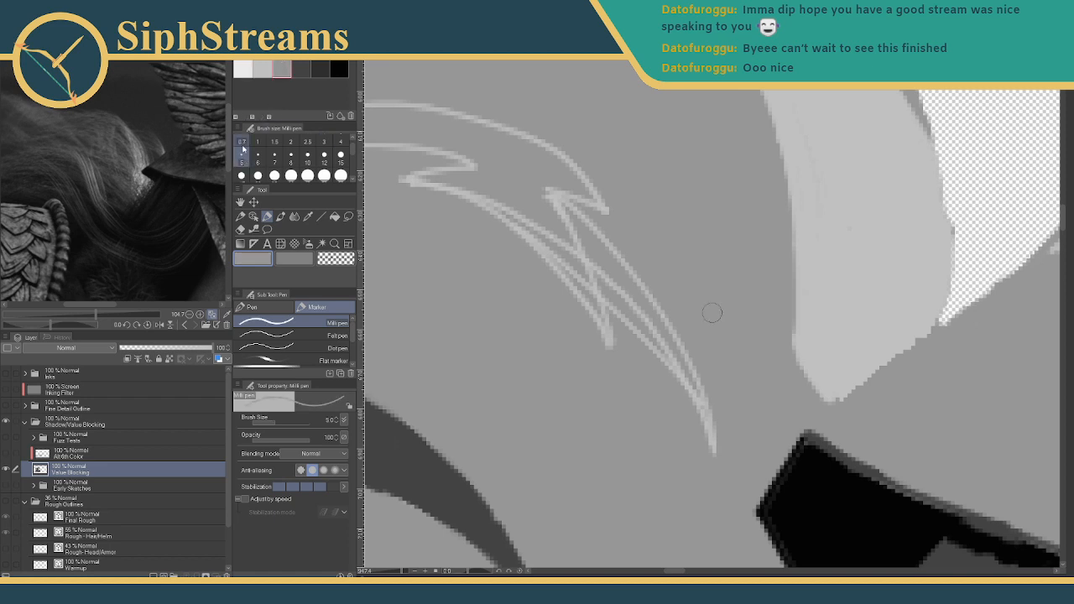
mouse_move(601, 319)
mouse_down()
mouse_move(618, 356)
mouse_move(587, 299)
mouse_move(662, 379)
mouse_up()
mouse_move(578, 290)
mouse_down()
mouse_move(548, 256)
mouse_move(580, 287)
mouse_move(560, 258)
mouse_move(500, 234)
mouse_move(475, 207)
mouse_up()
drag(544, 199, 573, 237)
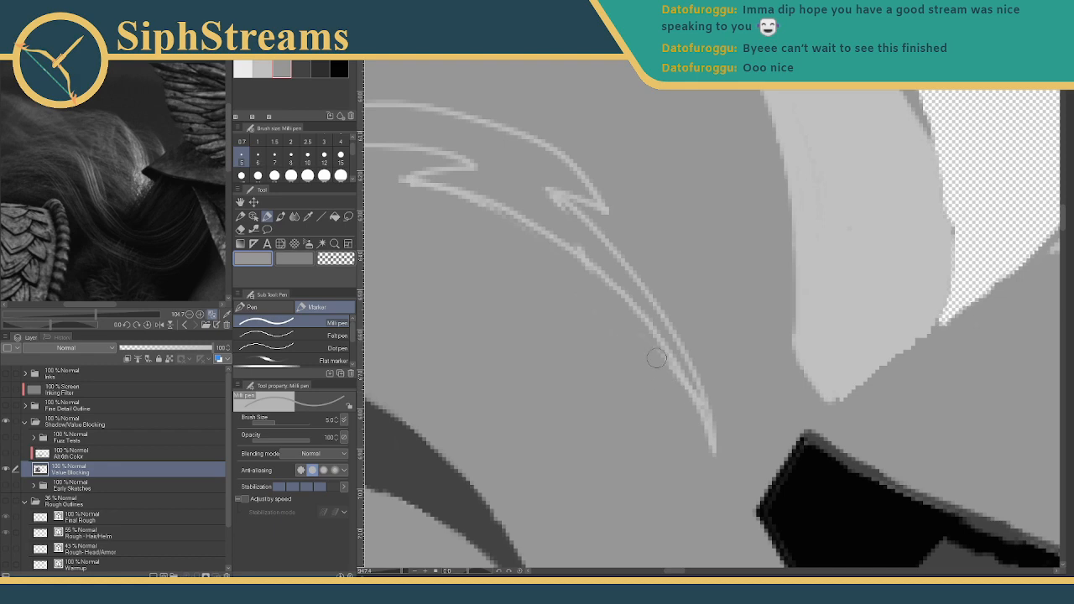
drag(400, 572, 382, 575)
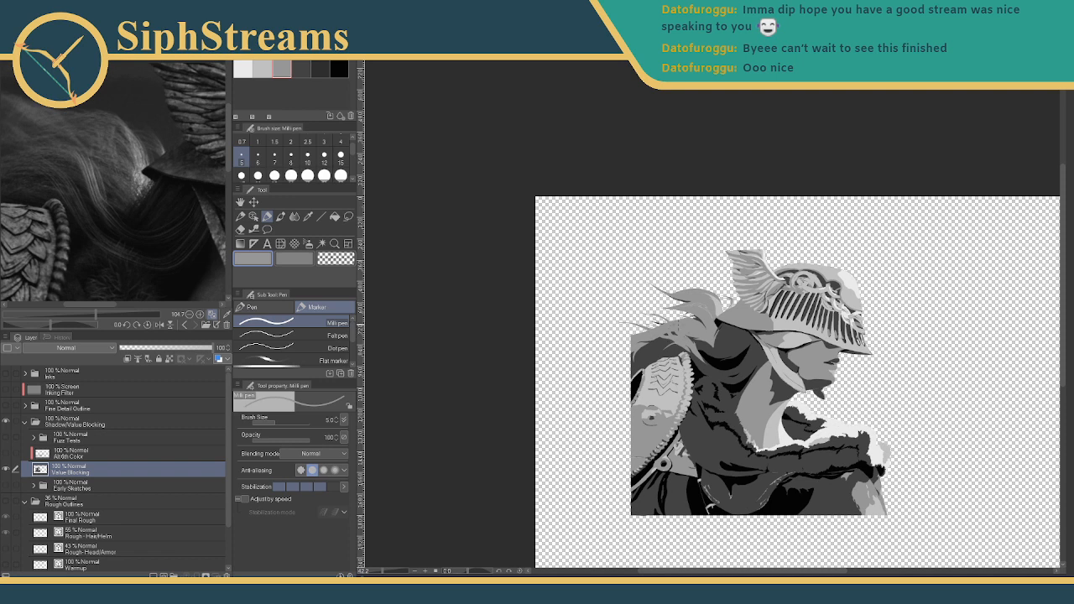
- Pan the Sub View reference photo to show the helmet
drag(100, 178, 201, 186)
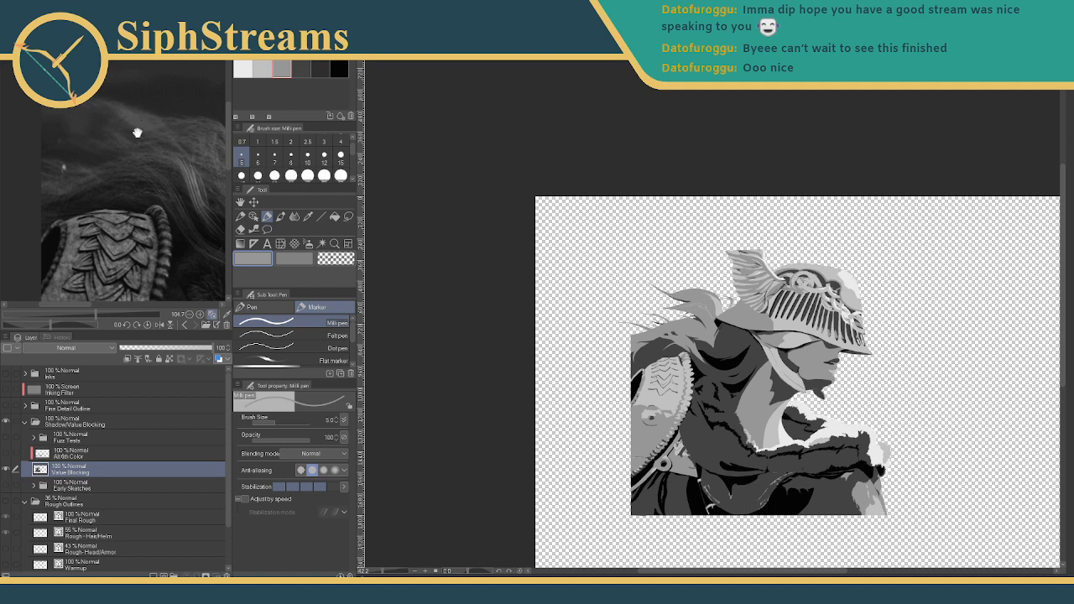
drag(200, 195, 117, 165)
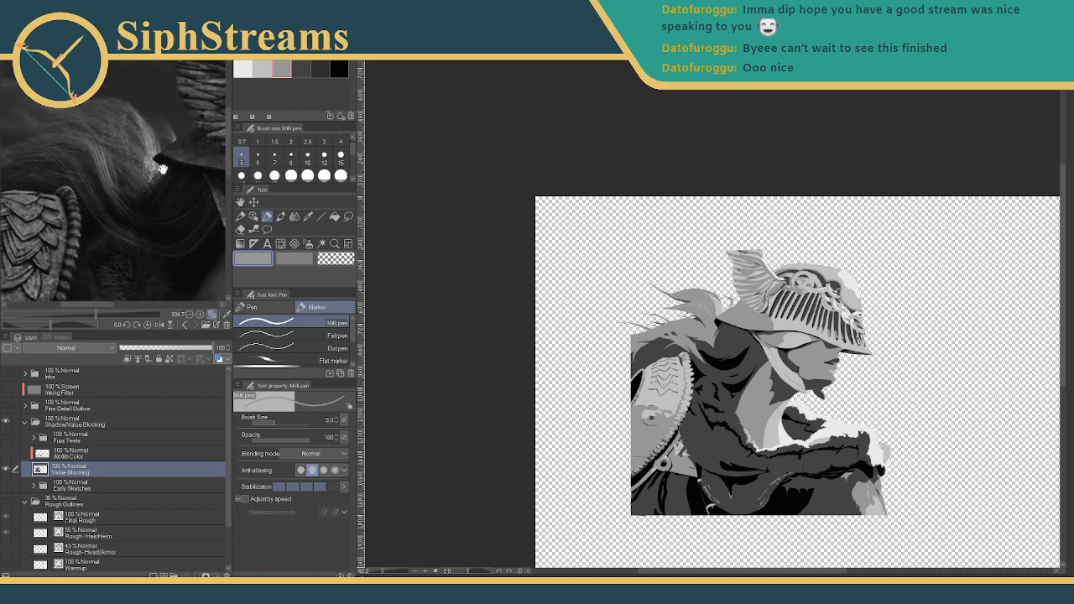
drag(157, 178, 75, 160)
- Zoom the canvas to about 223% on the hair strands above the collar
drag(589, 239, 504, 239)
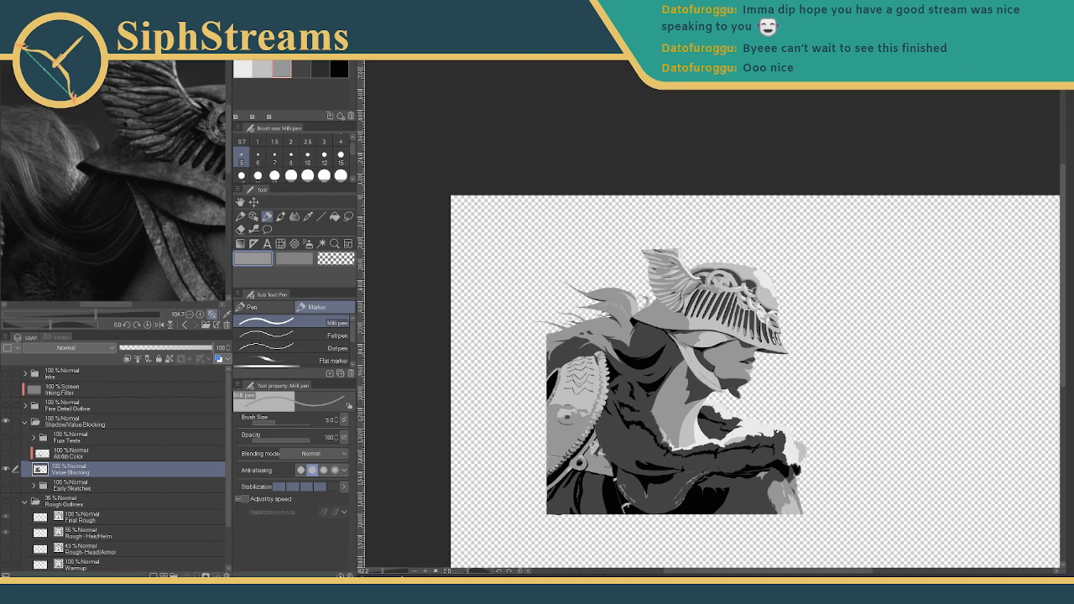
drag(384, 572, 392, 572)
drag(507, 546, 602, 215)
drag(521, 393, 570, 311)
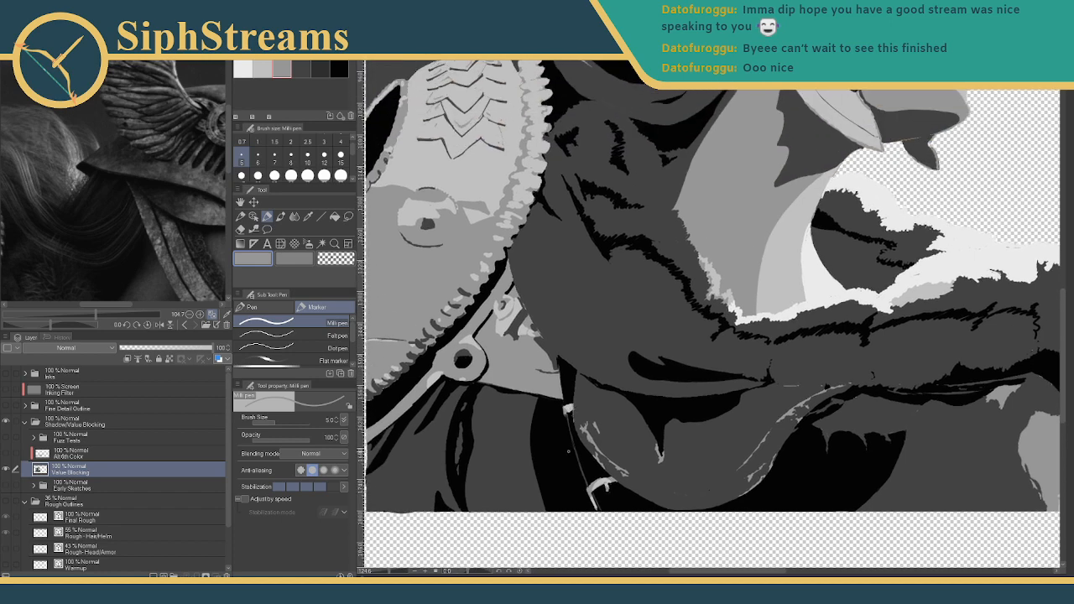
drag(545, 287, 631, 412)
drag(586, 117, 545, 449)
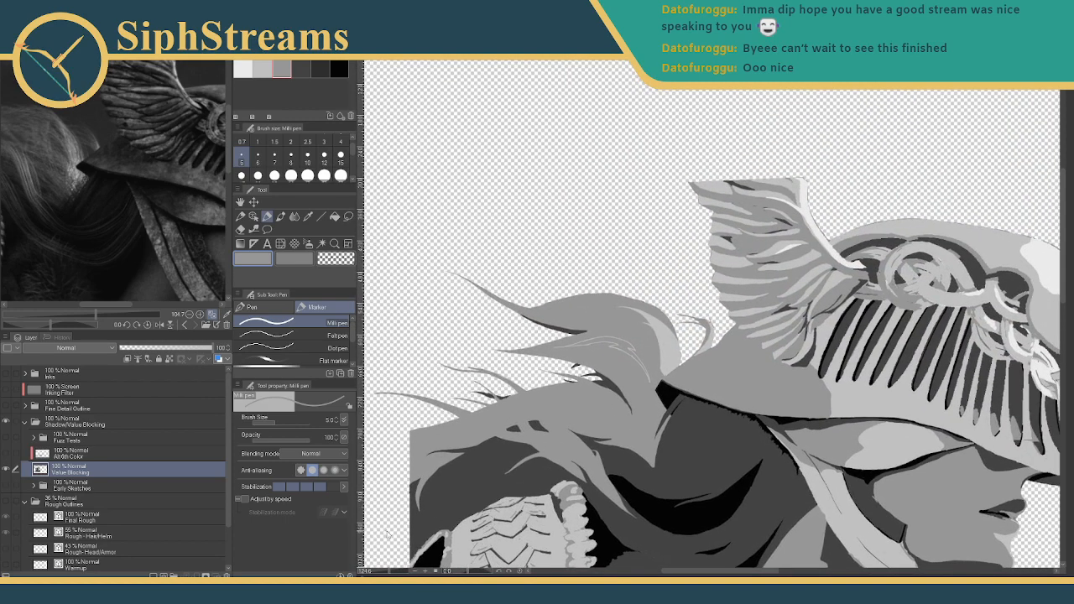
drag(390, 572, 394, 572)
drag(456, 490, 487, 341)
drag(399, 573, 401, 573)
drag(437, 449, 552, 465)
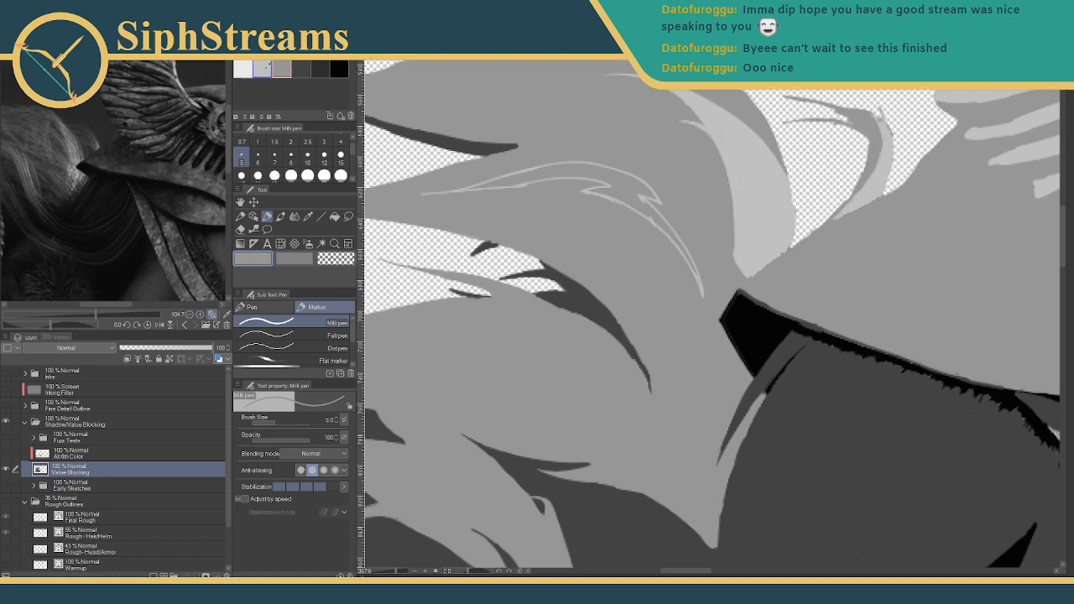
- Pick the lighter grey and try a curved hair highlight stroke, shrinking the pen to size 3
click(261, 69)
drag(563, 328, 624, 382)
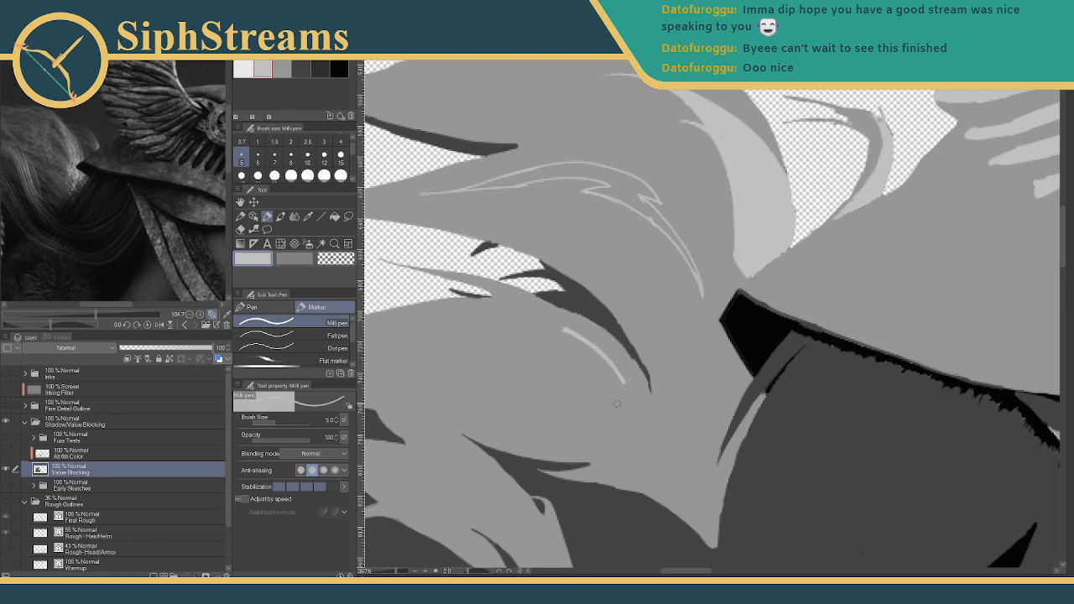
key(ctrl+z)
drag(577, 335, 631, 392)
key(ctrl+z)
key(bracketleft)
key(bracketleft)
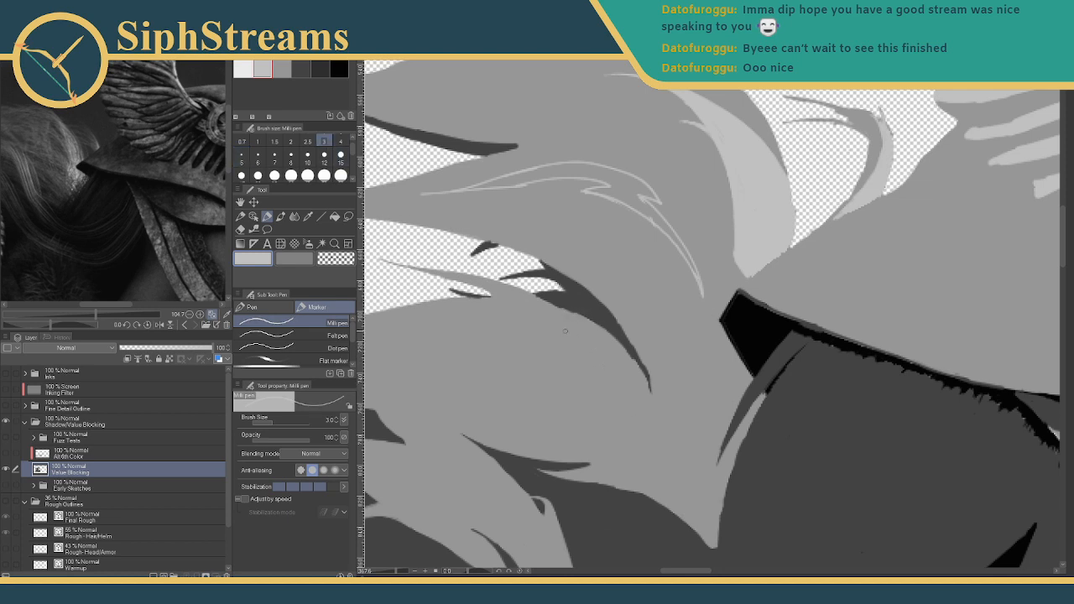
mouse_move(564, 332)
mouse_down()
mouse_move(803, 363)
mouse_move(705, 330)
mouse_up()
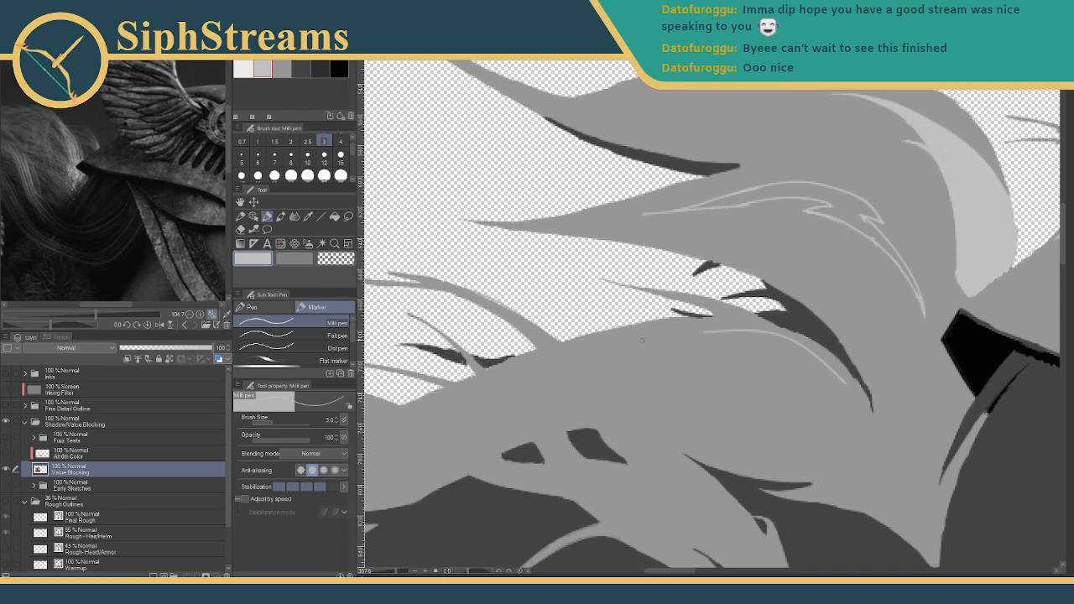
key(ctrl+z)
- Redraw the thin curved light-grey highlight along the hair strand toward its tip
drag(844, 383, 683, 333)
mouse_move(675, 340)
mouse_down()
mouse_move(756, 348)
mouse_move(719, 336)
mouse_move(770, 344)
mouse_up()
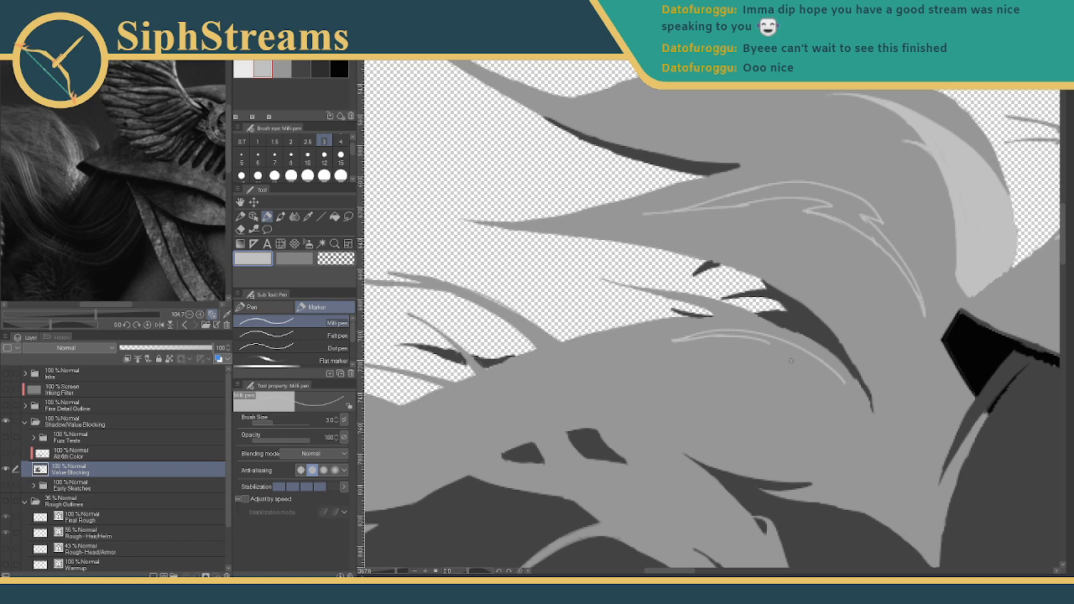
mouse_move(844, 383)
mouse_down()
mouse_move(725, 348)
mouse_move(791, 348)
mouse_move(771, 381)
mouse_move(765, 353)
mouse_move(739, 359)
mouse_up()
key(ctrl+z)
key(ctrl+z)
key(ctrl+z)
key(ctrl+z)
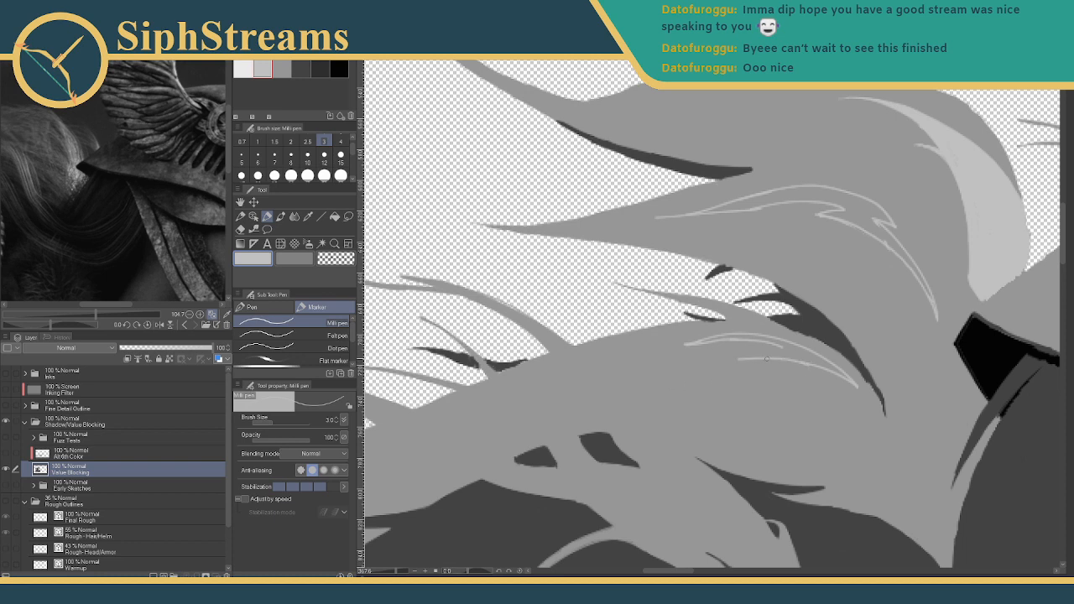
key(ctrl+z)
drag(811, 366, 739, 364)
- Paint a light edge along the upper hair and a thin light strand through the lower hair
mouse_move(398, 575)
mouse_down()
mouse_move(388, 572)
mouse_move(406, 571)
mouse_up()
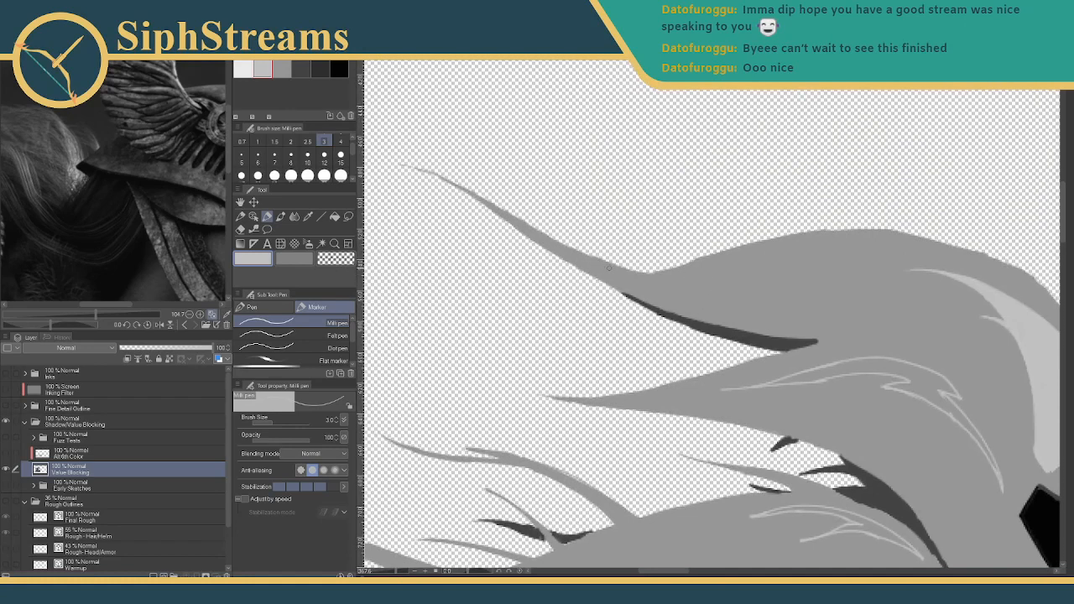
drag(609, 267, 628, 277)
drag(609, 270, 652, 284)
mouse_move(590, 437)
mouse_down()
mouse_move(719, 240)
mouse_move(865, 207)
mouse_move(894, 172)
mouse_move(898, 94)
mouse_up()
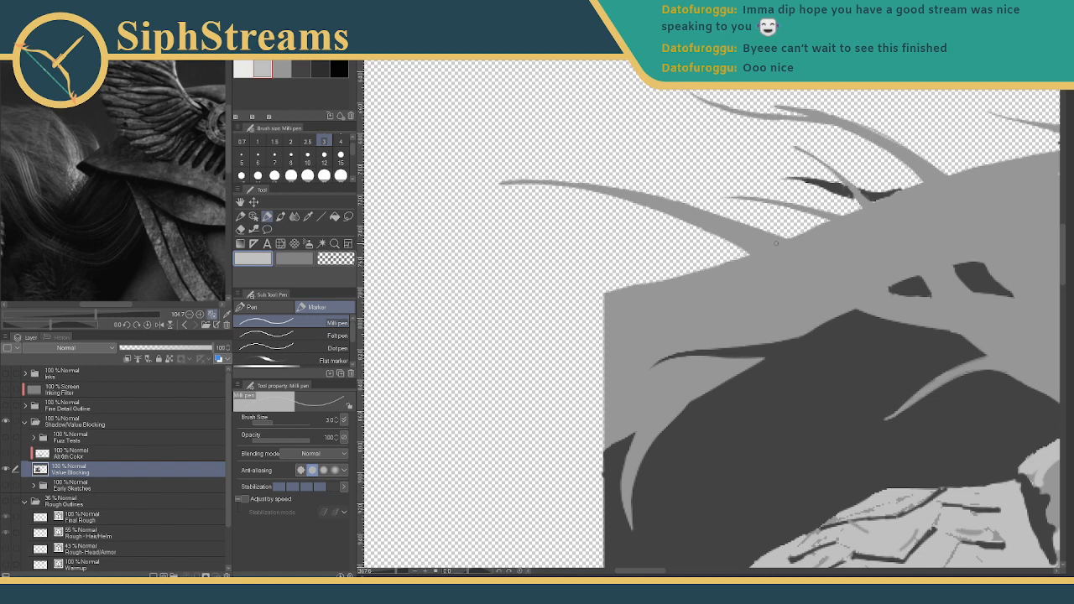
drag(778, 244, 755, 235)
drag(779, 242, 598, 317)
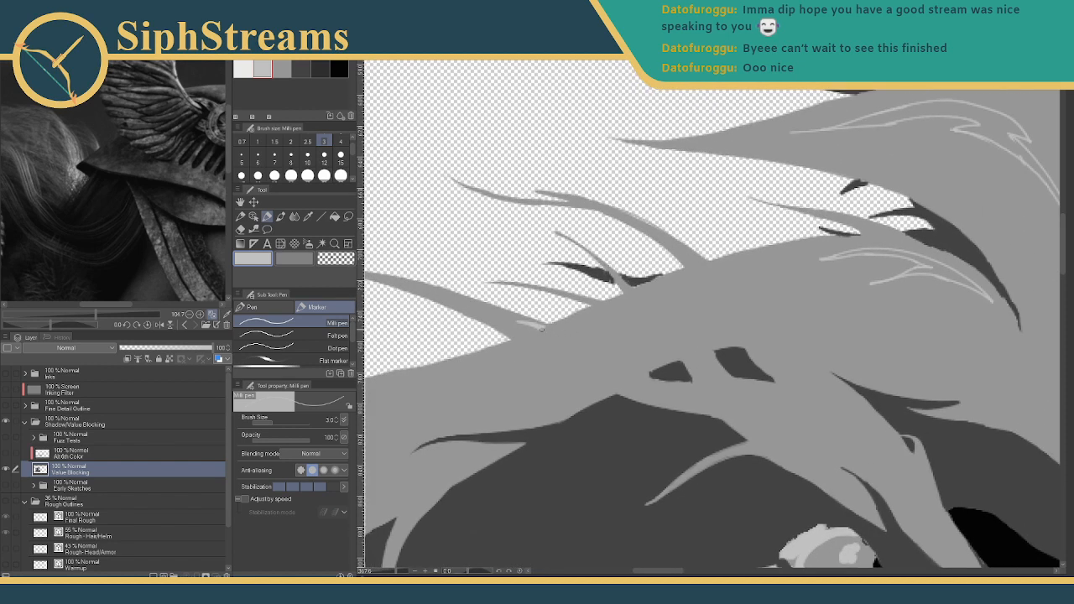
mouse_move(759, 320)
mouse_down()
mouse_move(484, 330)
mouse_move(636, 265)
mouse_move(643, 303)
mouse_up()
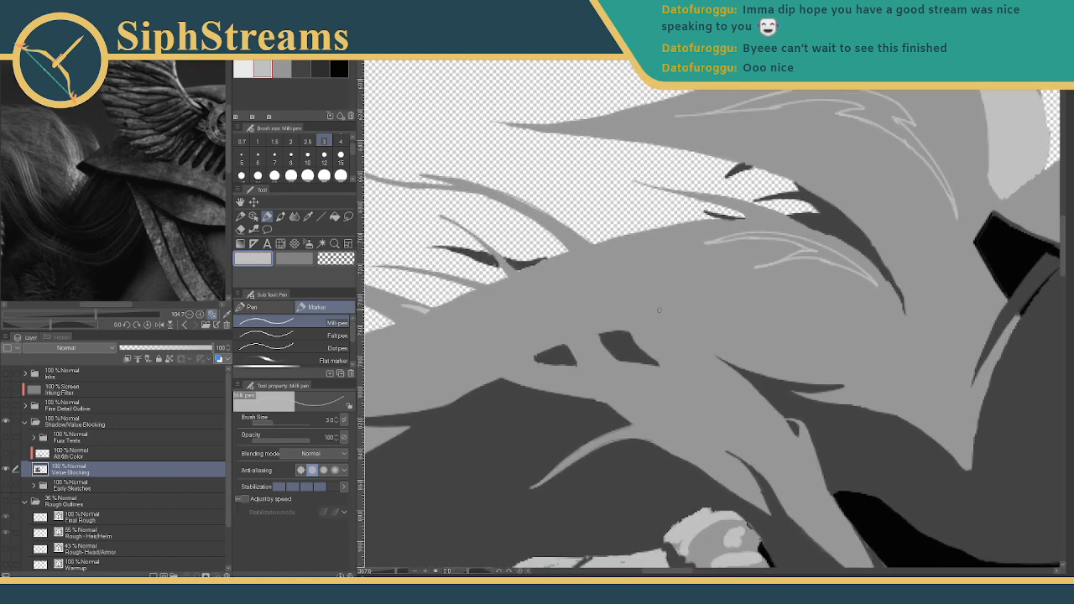
mouse_move(667, 314)
mouse_down()
mouse_move(701, 345)
mouse_move(682, 344)
mouse_move(709, 362)
mouse_move(697, 383)
mouse_move(699, 354)
mouse_up()
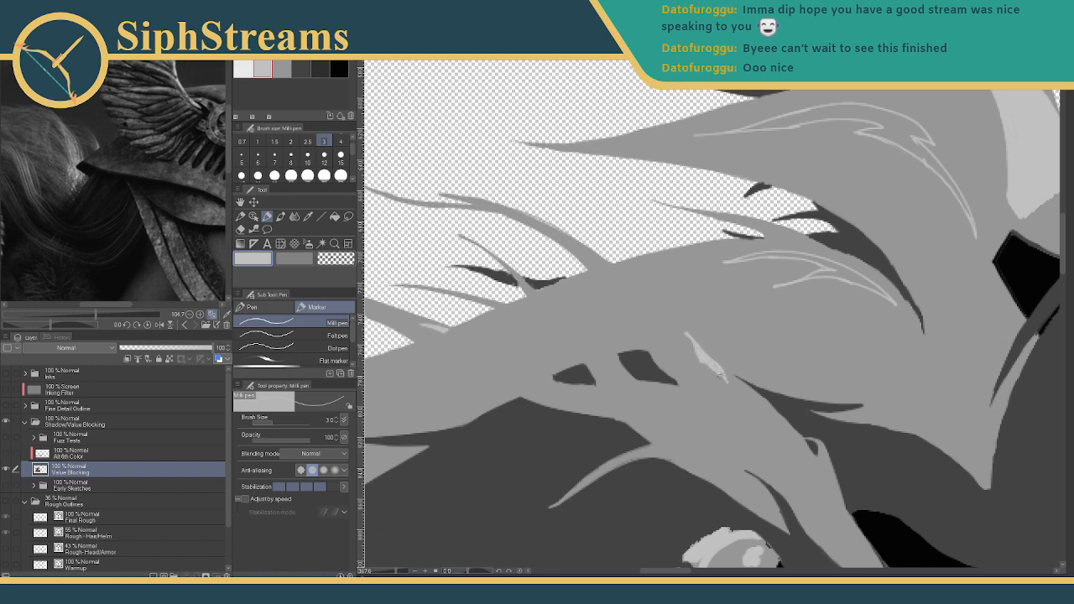
mouse_move(695, 325)
mouse_down()
mouse_move(764, 331)
mouse_move(803, 319)
mouse_move(578, 360)
mouse_move(475, 445)
mouse_up()
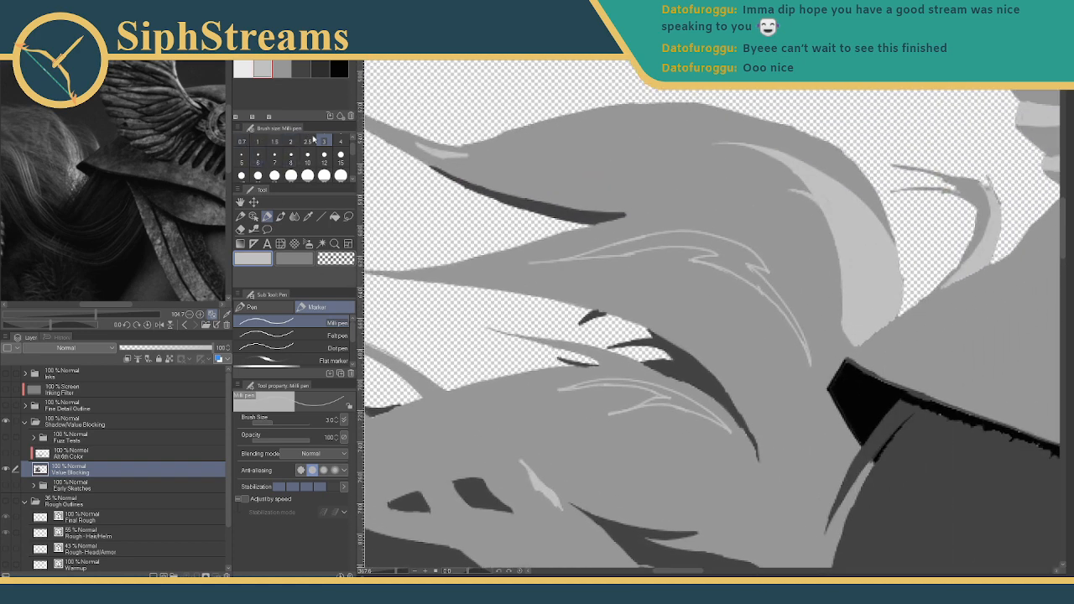
- At brush size 5, fill the upper highlight outline and its left tip with light grey
click(242, 157)
mouse_move(602, 277)
mouse_down()
mouse_move(636, 327)
mouse_move(707, 286)
mouse_up()
mouse_move(646, 303)
mouse_down()
mouse_move(675, 296)
mouse_move(610, 311)
mouse_up()
drag(621, 307, 732, 292)
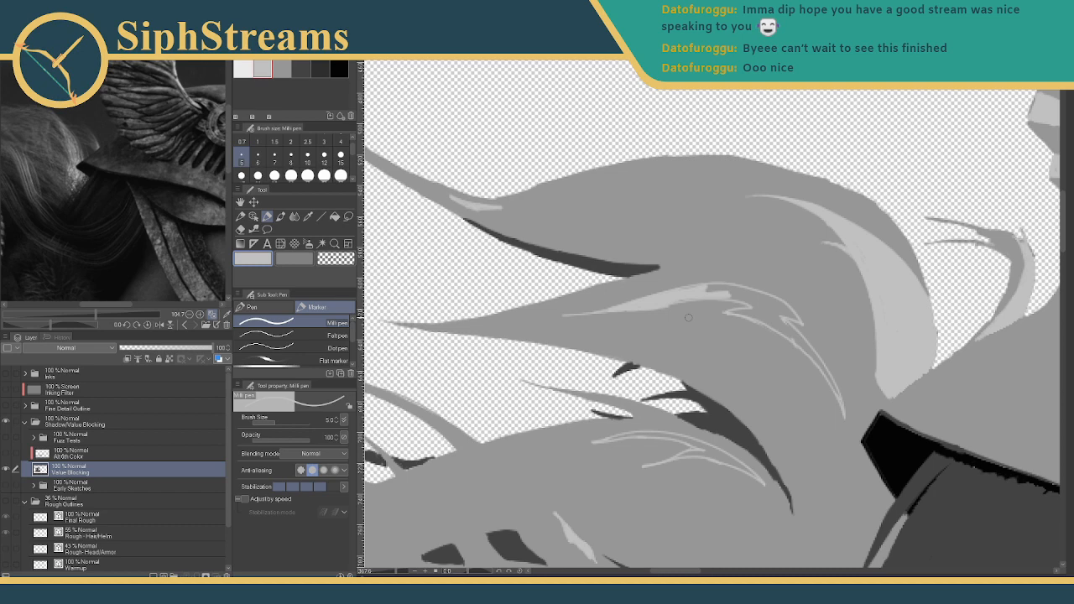
- Paint light grey along the strand outline, smoothing its lower edge and filling the dark slits
mouse_move(685, 278)
mouse_down()
mouse_move(640, 244)
mouse_move(571, 299)
mouse_up()
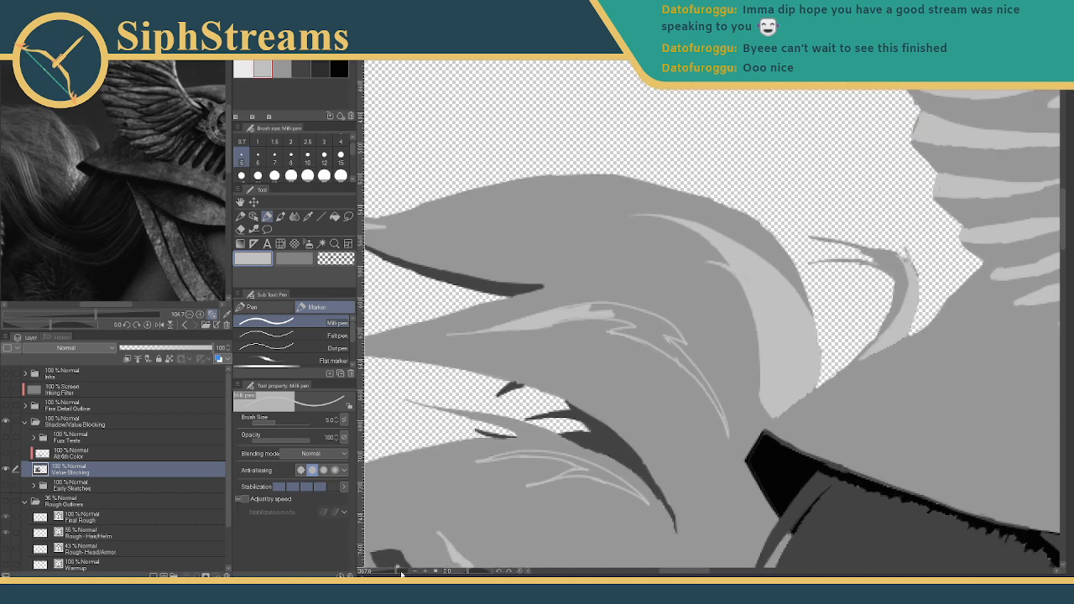
drag(405, 495, 463, 403)
drag(447, 486, 400, 573)
mouse_move(576, 290)
mouse_down()
mouse_move(679, 295)
mouse_move(649, 291)
mouse_move(701, 308)
mouse_move(616, 283)
mouse_up()
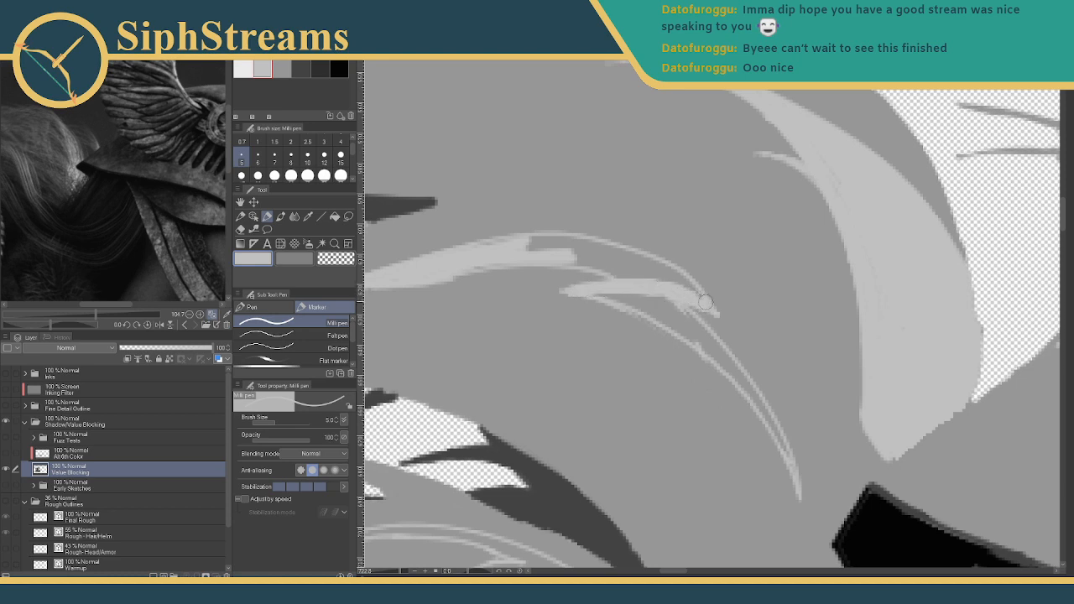
mouse_move(700, 302)
mouse_down()
mouse_move(656, 275)
mouse_move(681, 278)
mouse_move(615, 252)
mouse_move(503, 242)
mouse_move(537, 248)
mouse_move(495, 262)
mouse_move(552, 258)
mouse_move(641, 277)
mouse_move(594, 257)
mouse_move(656, 268)
mouse_move(570, 228)
mouse_move(505, 218)
mouse_move(497, 242)
mouse_move(570, 297)
mouse_move(520, 240)
mouse_up()
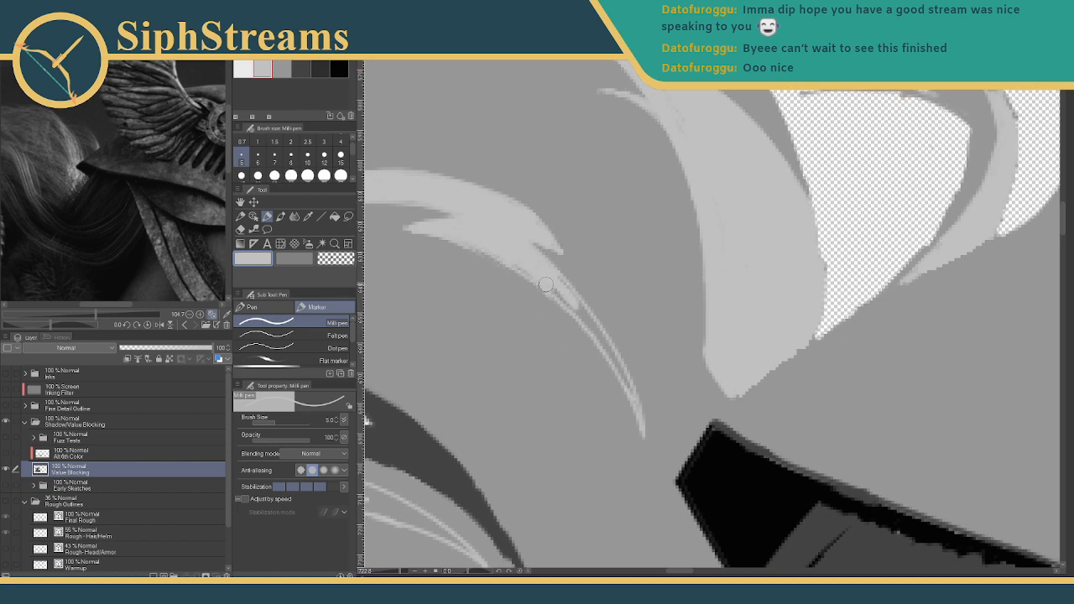
mouse_move(462, 238)
mouse_down()
mouse_move(528, 279)
mouse_move(502, 253)
mouse_move(581, 320)
mouse_up()
drag(546, 268, 609, 356)
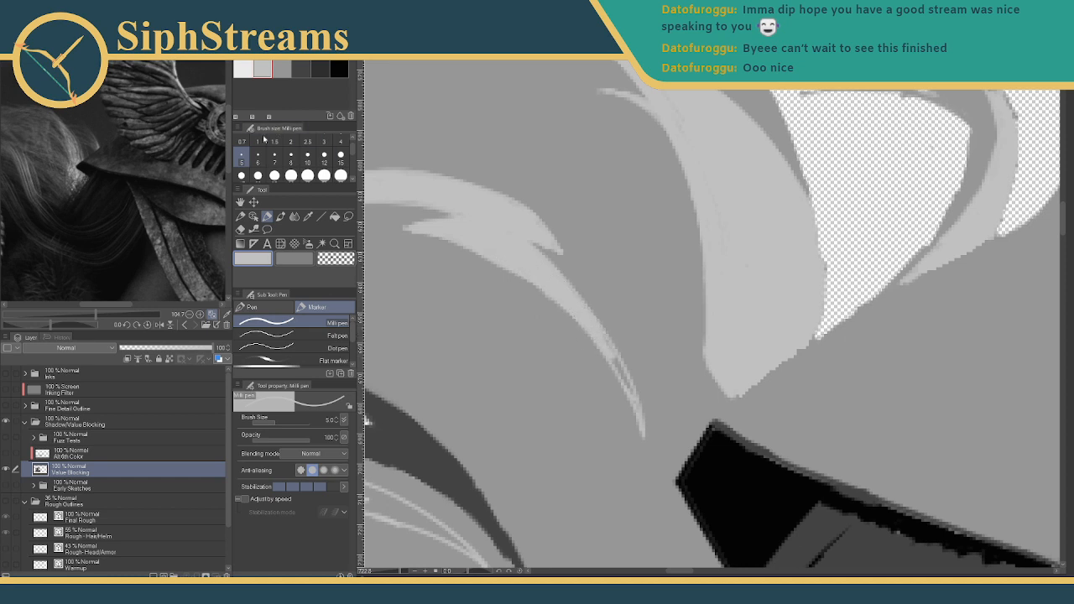
- At brush size 3, fill the remaining slits in the strand's tip
click(323, 143)
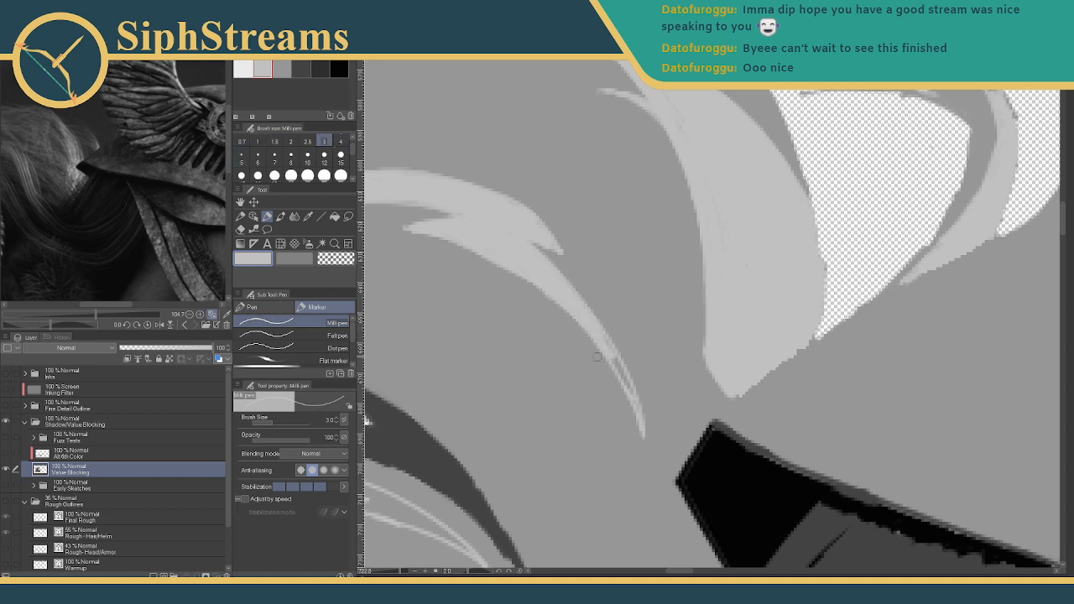
drag(604, 341, 632, 387)
drag(609, 352, 654, 437)
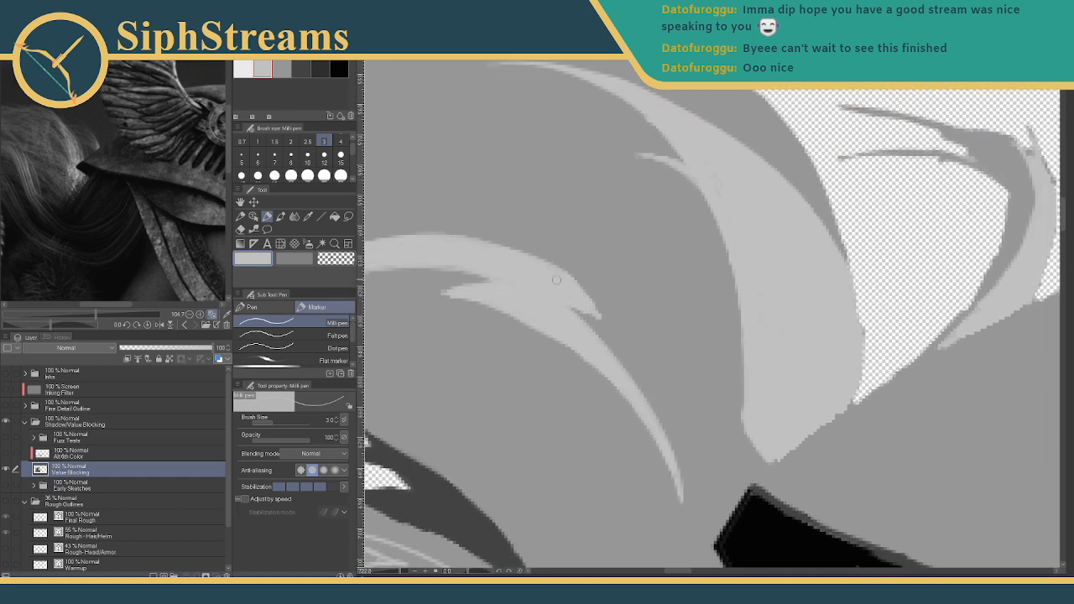
drag(557, 280, 624, 303)
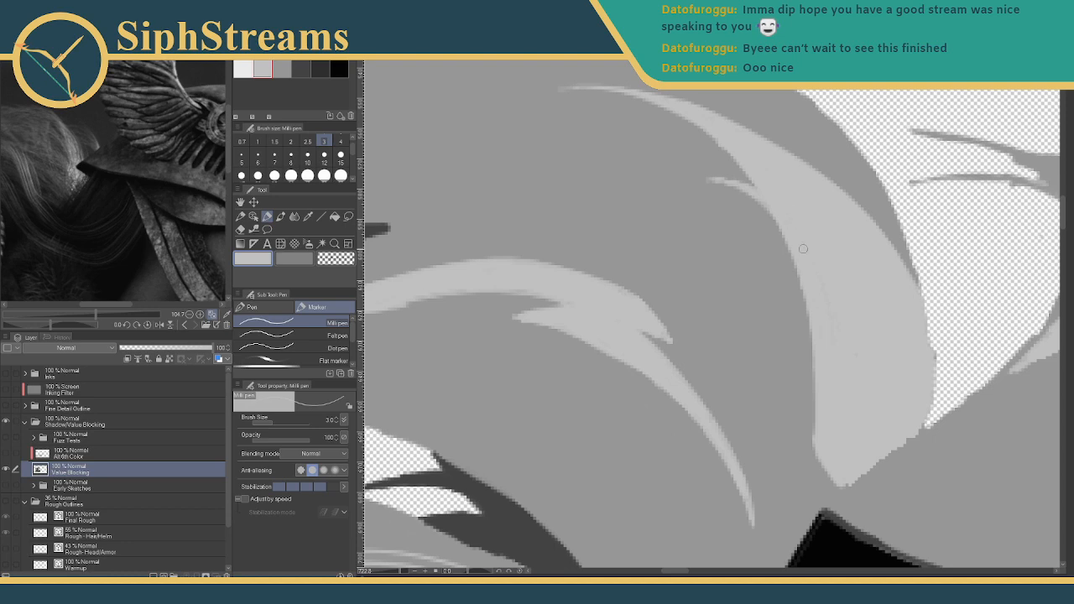
drag(787, 262, 775, 244)
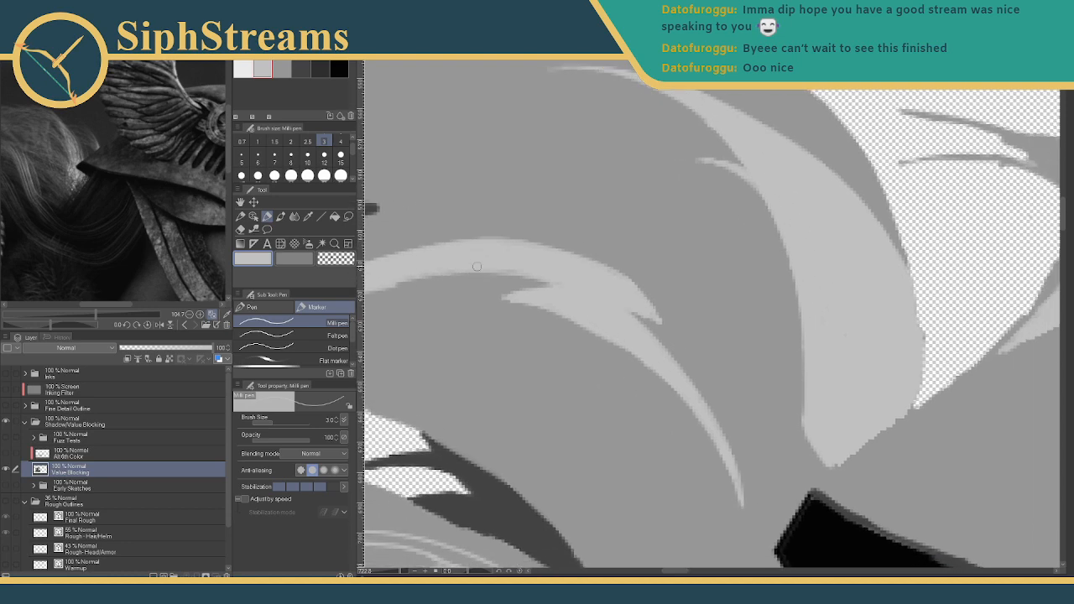
mouse_move(368, 281)
mouse_down()
mouse_move(625, 303)
mouse_move(674, 296)
mouse_move(562, 318)
mouse_up()
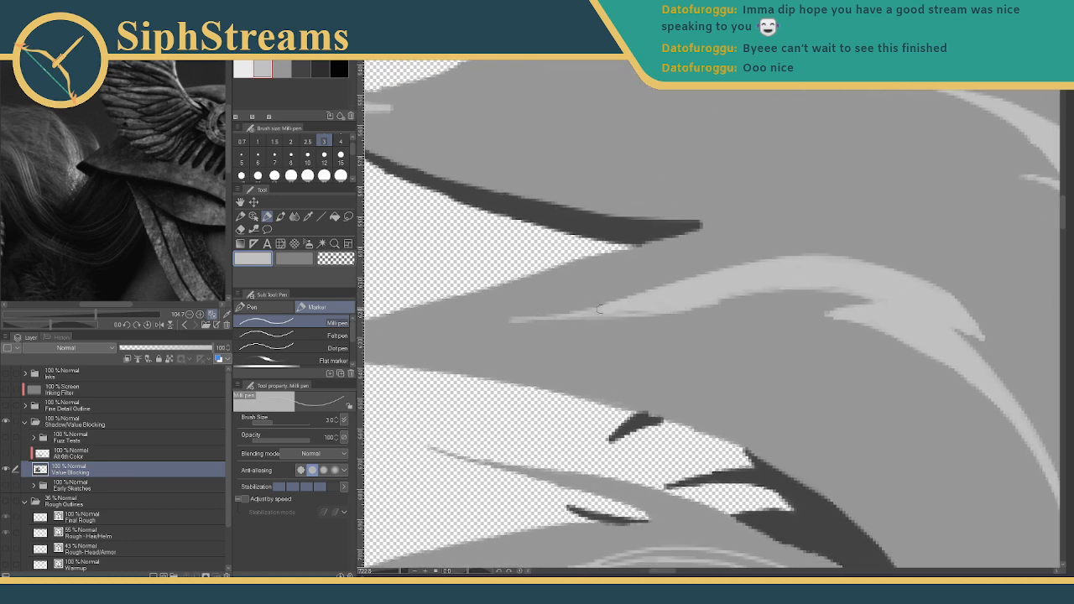
- Repaint the strand tip's lower edge thicker and brighter in light grey
mouse_move(639, 308)
mouse_down()
mouse_move(519, 313)
mouse_move(746, 297)
mouse_move(719, 302)
mouse_up()
key(ctrl+z)
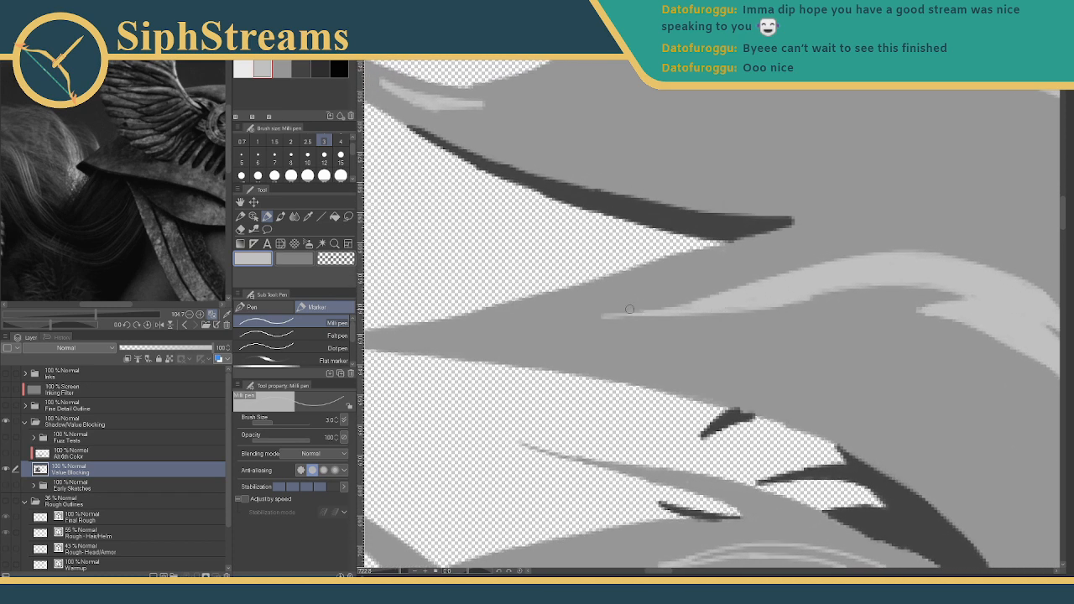
drag(619, 315, 676, 313)
drag(761, 294, 613, 305)
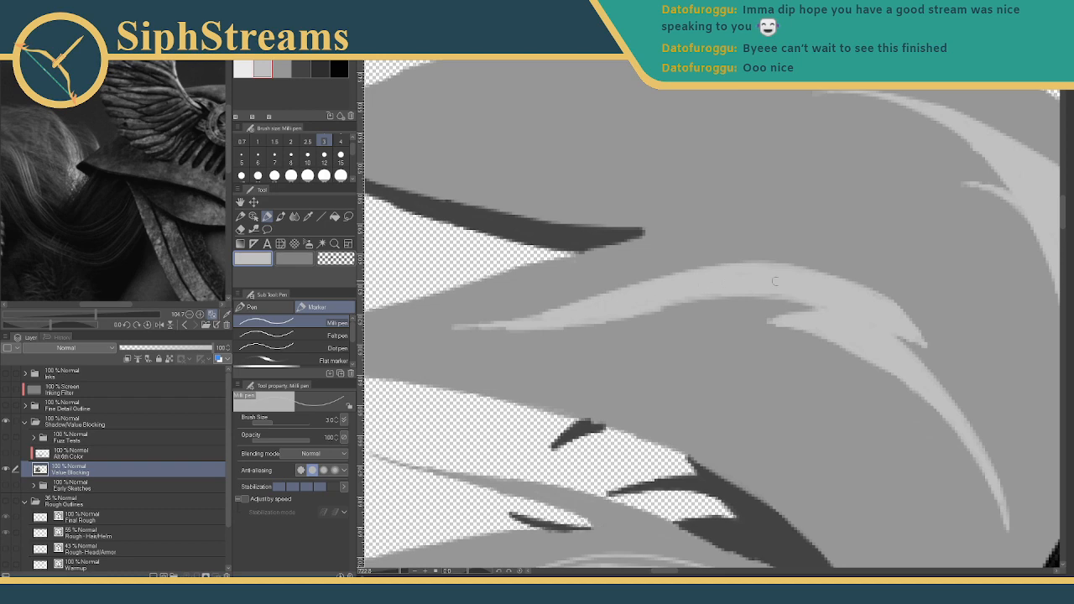
mouse_move(849, 315)
mouse_down()
mouse_move(747, 243)
mouse_move(883, 103)
mouse_move(968, 77)
mouse_up()
drag(664, 282, 529, 232)
- Fill the gap between the light strand outlines at size 5, finishing the left end at size 3
click(241, 157)
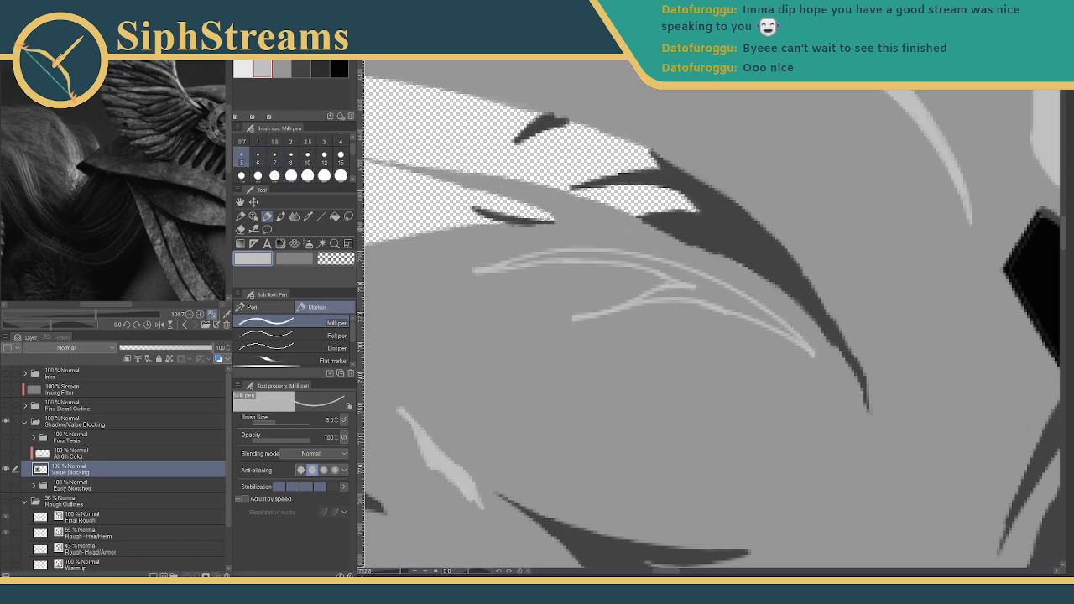
mouse_move(644, 297)
mouse_down()
mouse_move(714, 295)
mouse_move(742, 309)
mouse_move(638, 260)
mouse_up()
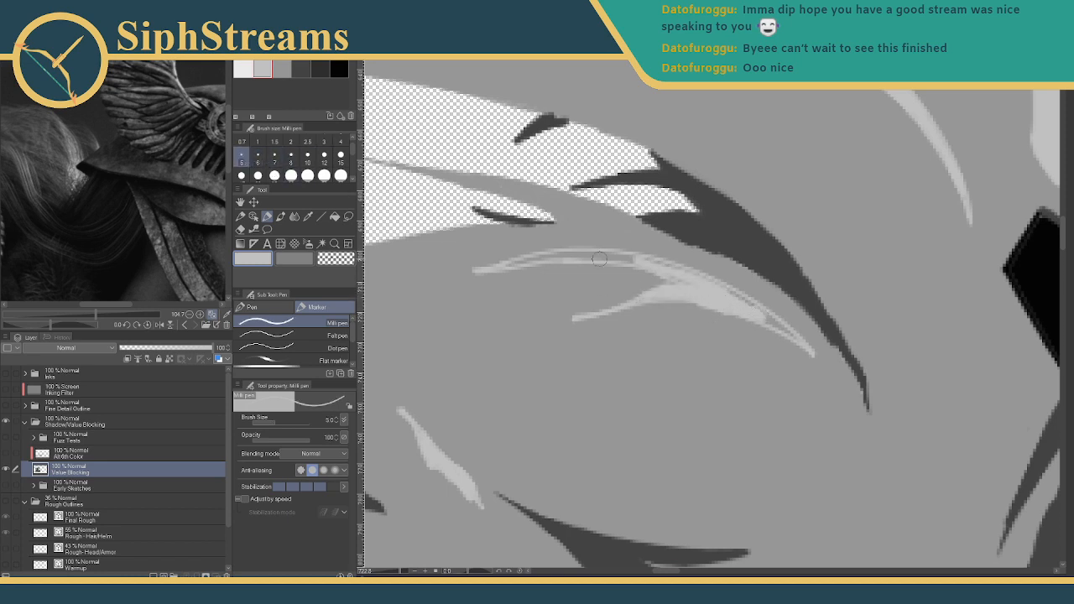
drag(552, 255, 592, 257)
click(324, 141)
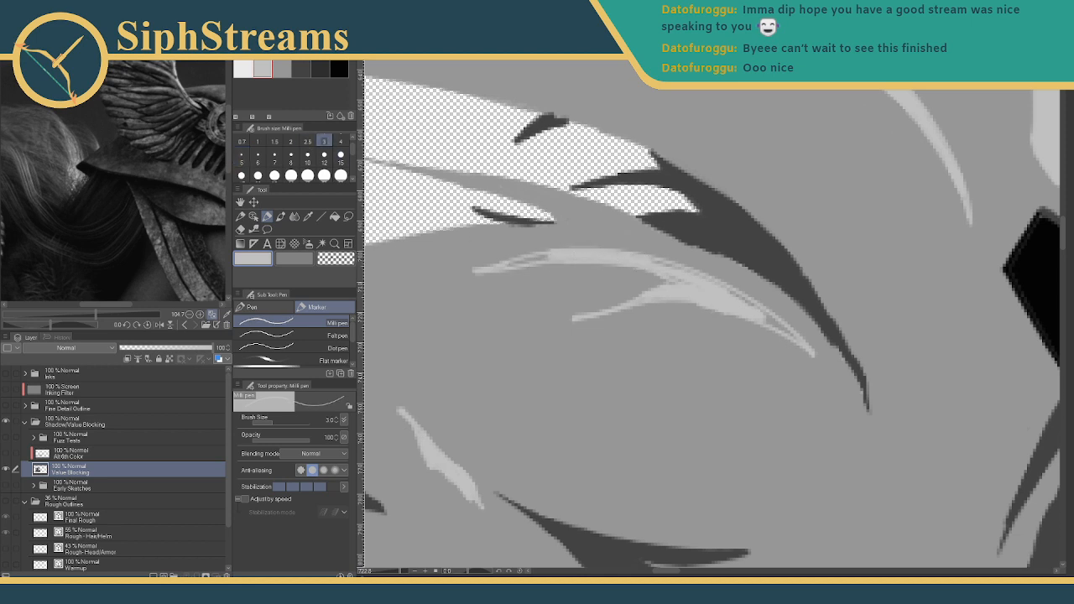
mouse_move(551, 256)
mouse_down()
mouse_move(518, 262)
mouse_move(554, 253)
mouse_move(477, 270)
mouse_move(501, 269)
mouse_up()
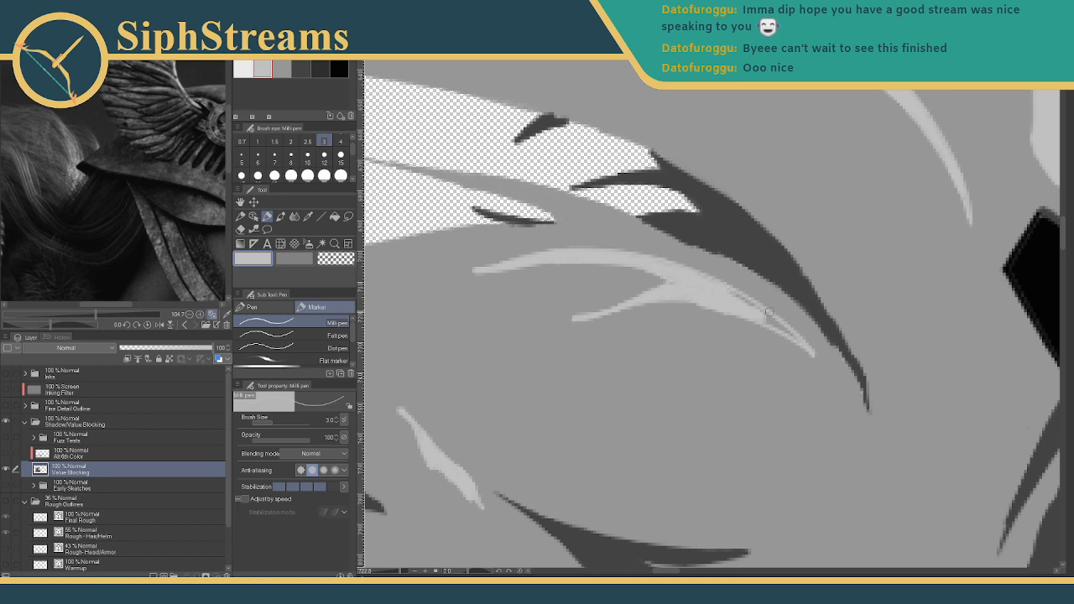
- Fill the remaining grey gap in the right light shape, then switch to a darker grey
drag(797, 342, 708, 288)
drag(792, 337, 706, 280)
drag(790, 334, 688, 278)
click(282, 69)
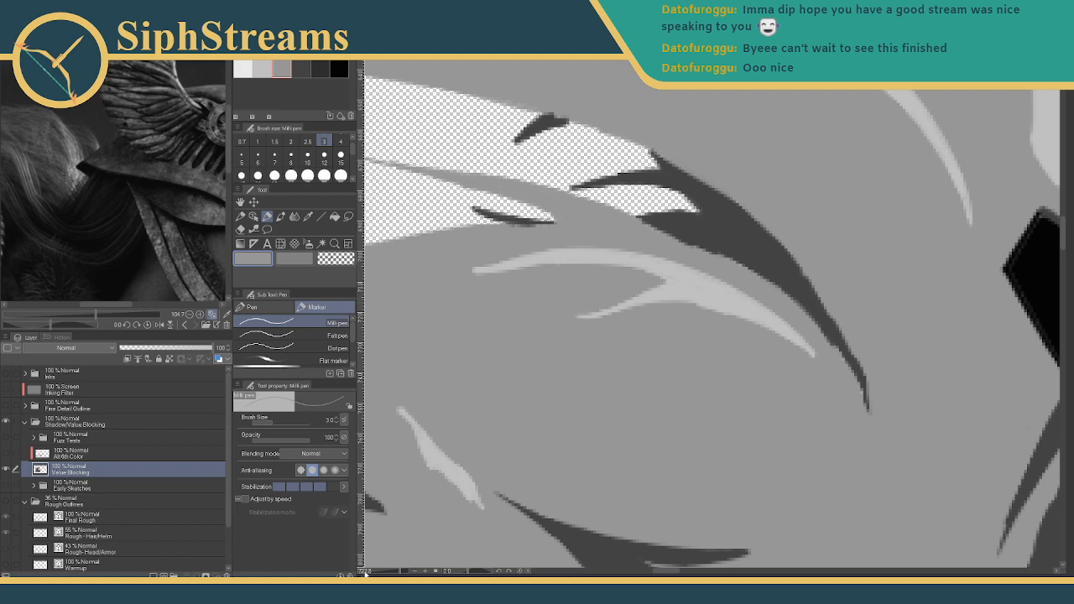
drag(399, 571, 384, 573)
mouse_move(521, 441)
mouse_down()
mouse_move(435, 376)
mouse_move(398, 403)
mouse_up()
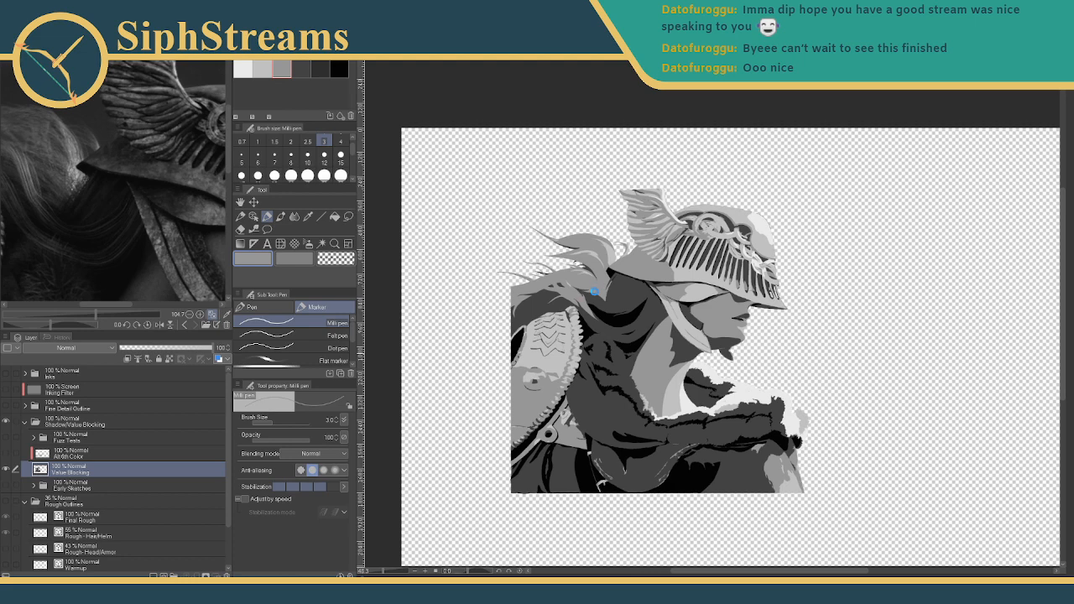
- Zoom in on the collar and add a thin dark grey stroke in the shadow
drag(607, 293, 576, 325)
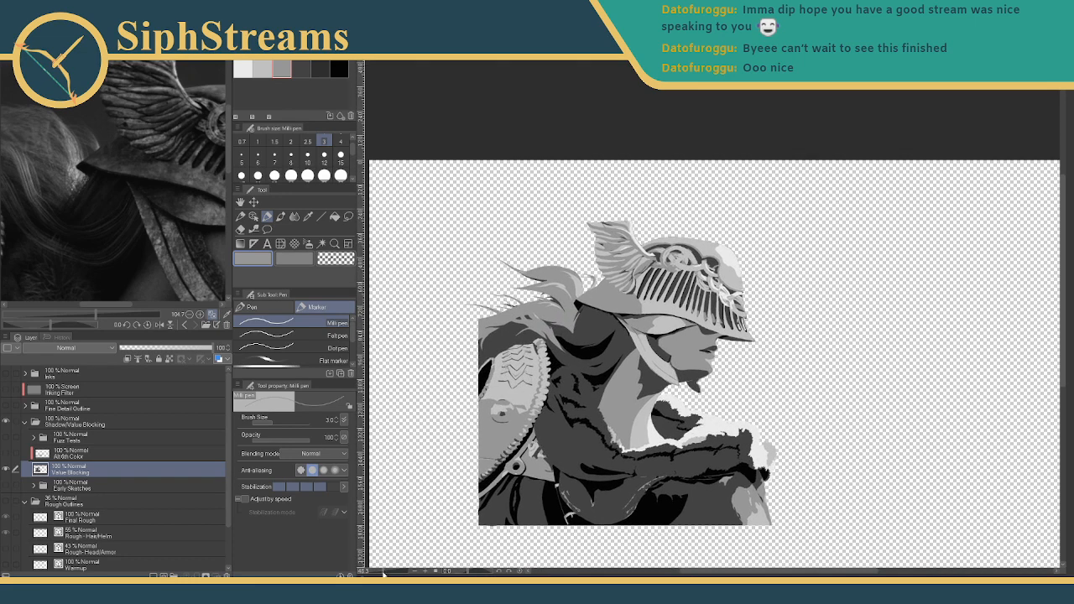
drag(383, 573, 390, 573)
drag(453, 503, 884, 302)
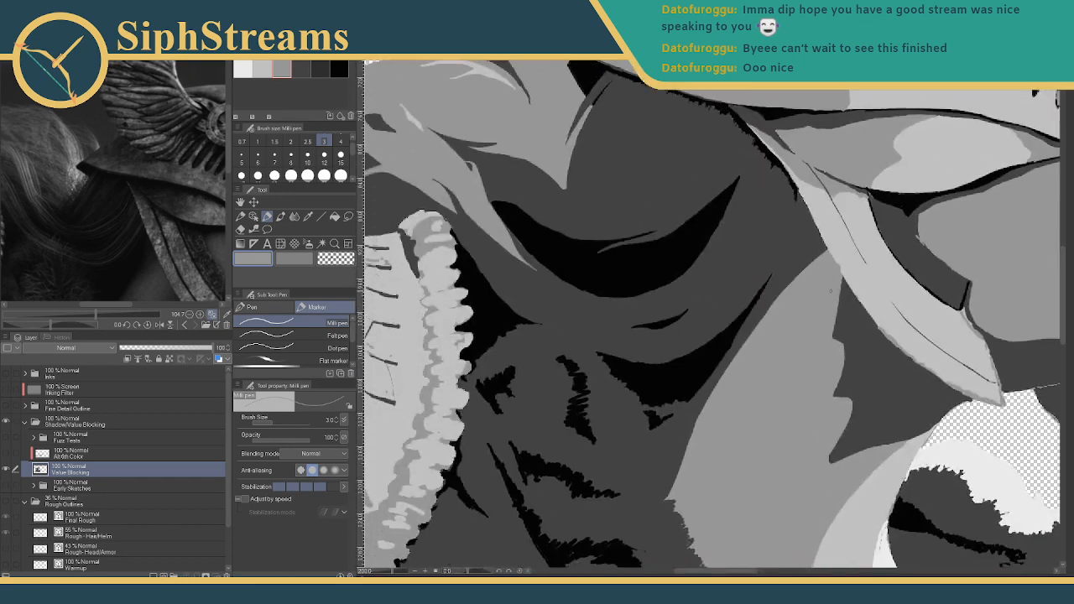
drag(606, 363, 639, 398)
click(301, 68)
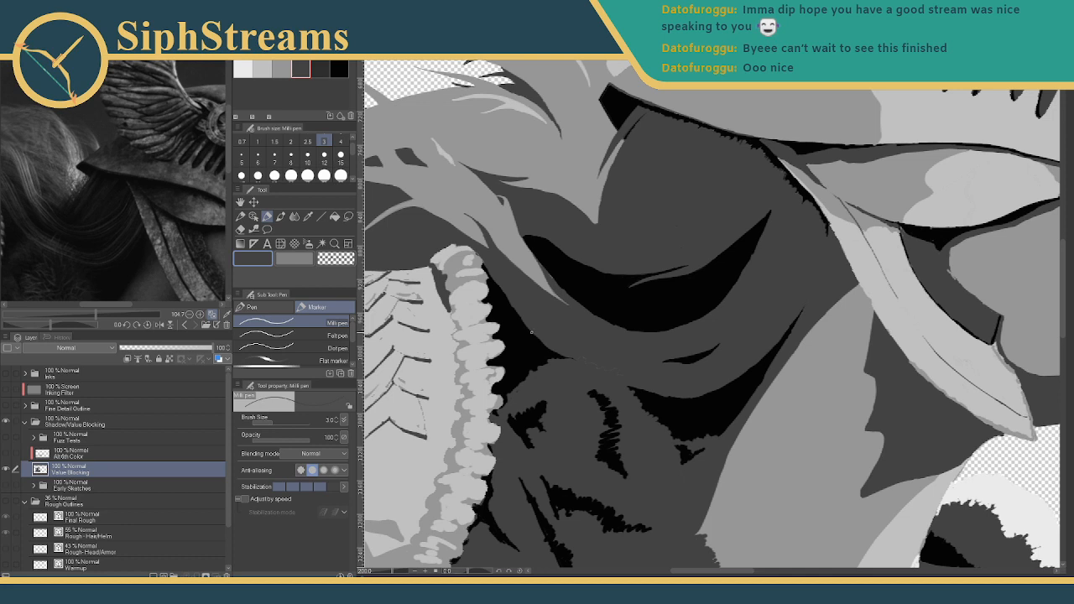
drag(526, 323, 537, 334)
key(ctrl+z)
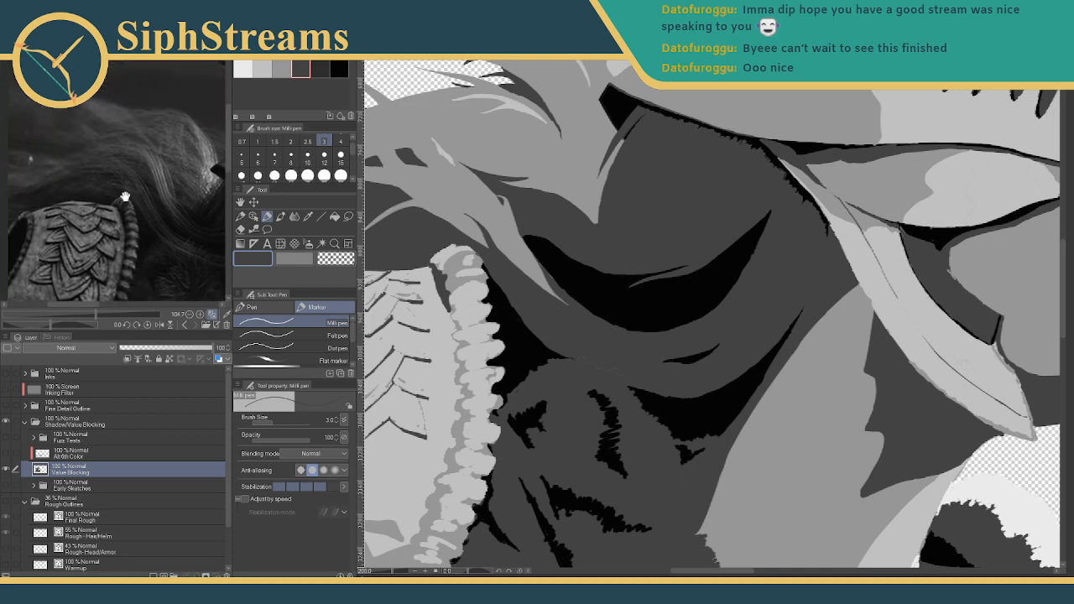
drag(519, 283, 558, 292)
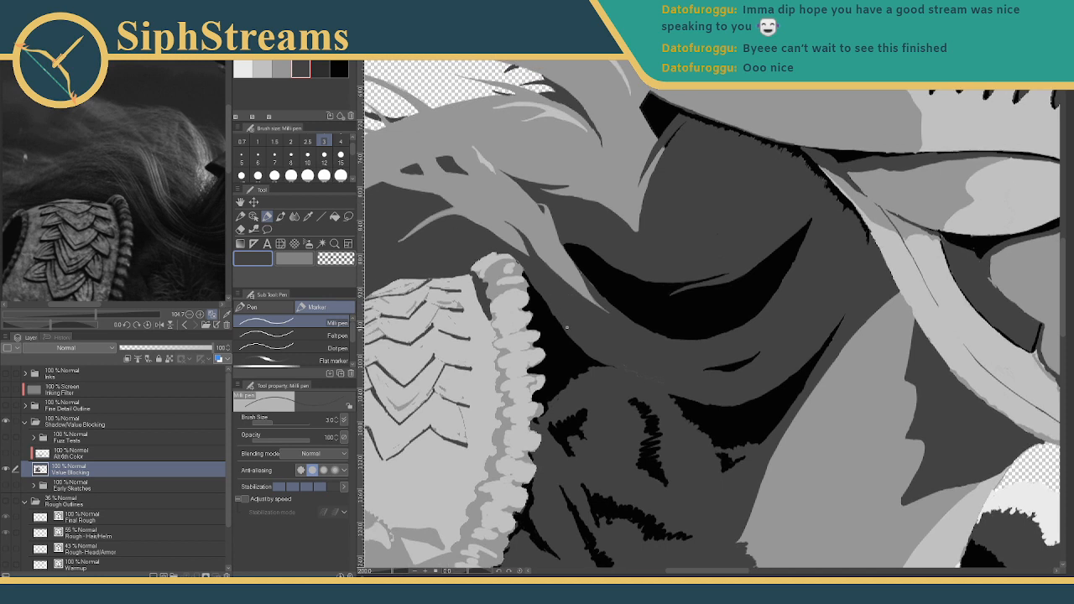
drag(566, 334, 540, 323)
- Draw a thin dark grey line across the black shadow beneath the collar
drag(615, 320, 484, 265)
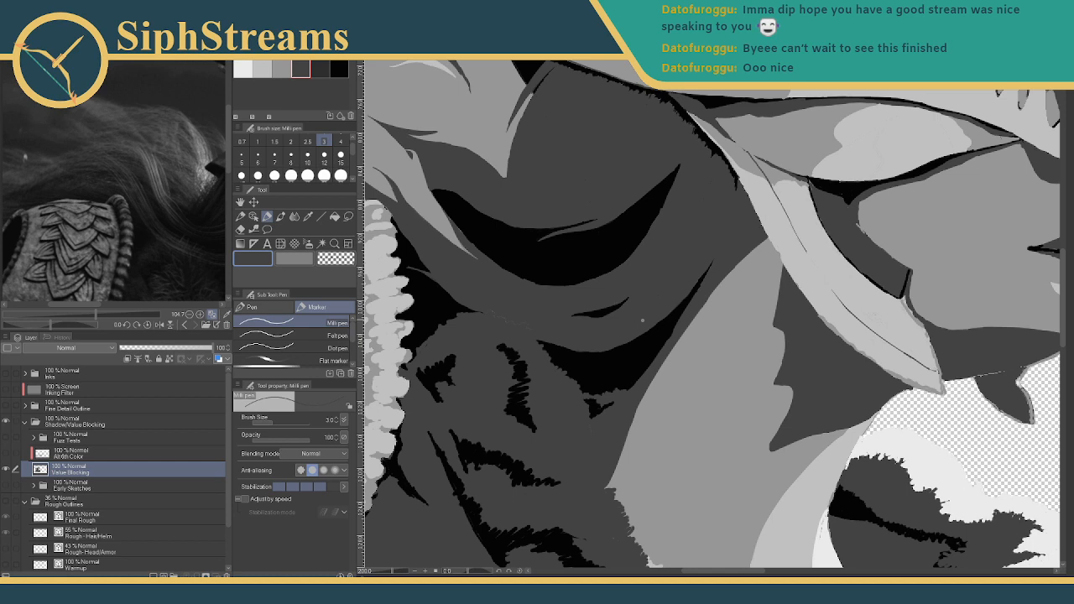
drag(617, 355, 669, 316)
mouse_move(619, 354)
mouse_down()
mouse_move(667, 317)
mouse_move(653, 330)
mouse_up()
drag(392, 573, 398, 574)
drag(488, 412, 563, 364)
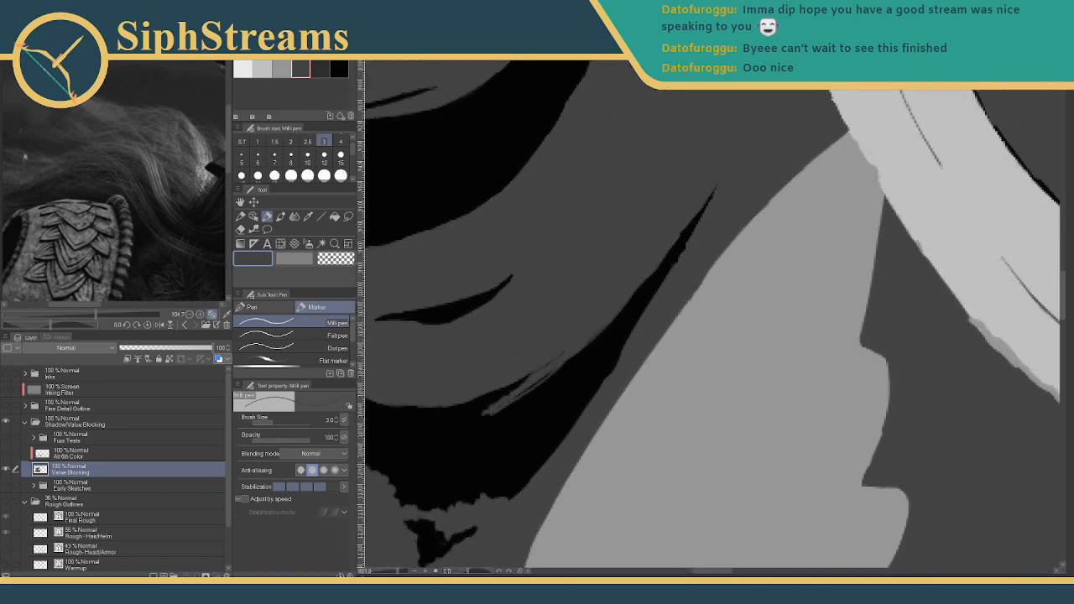
key(ctrl+z)
drag(583, 340, 505, 403)
drag(573, 354, 505, 401)
key(ctrl+z)
key(ctrl+z)
click(241, 156)
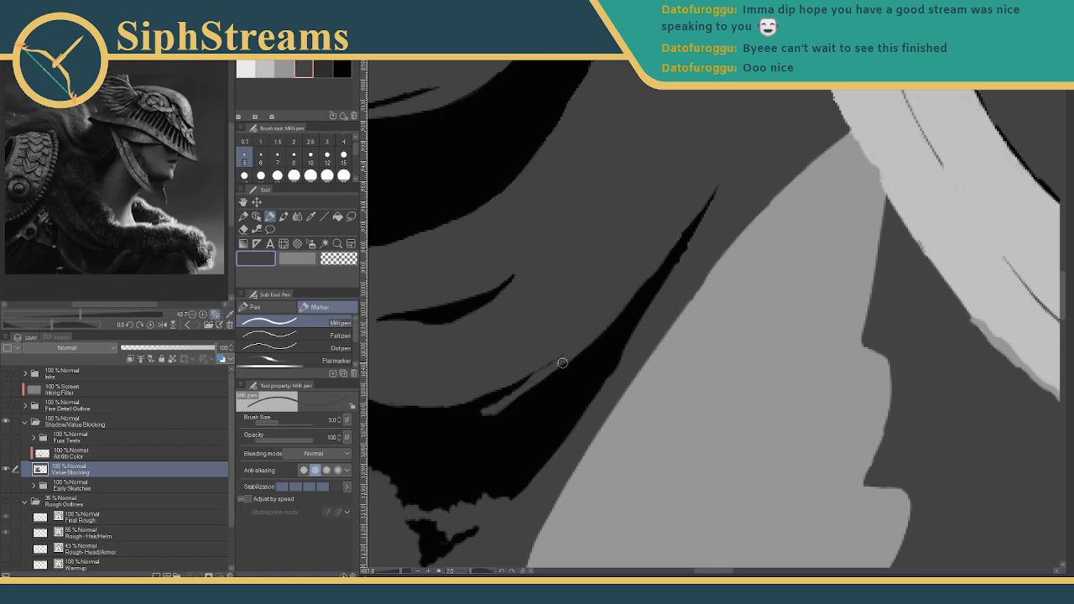
- Extend the grey edge line at size 5, then paint part of it back to black at size 3
mouse_move(563, 363)
mouse_down()
mouse_move(525, 392)
mouse_move(575, 357)
mouse_up()
drag(516, 395, 555, 370)
click(342, 69)
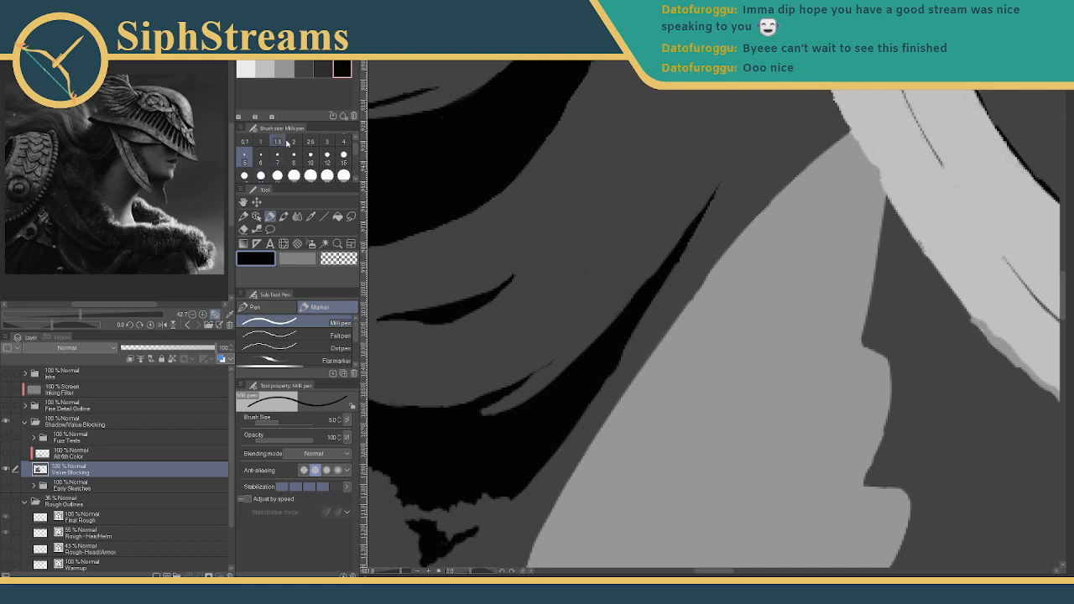
click(327, 140)
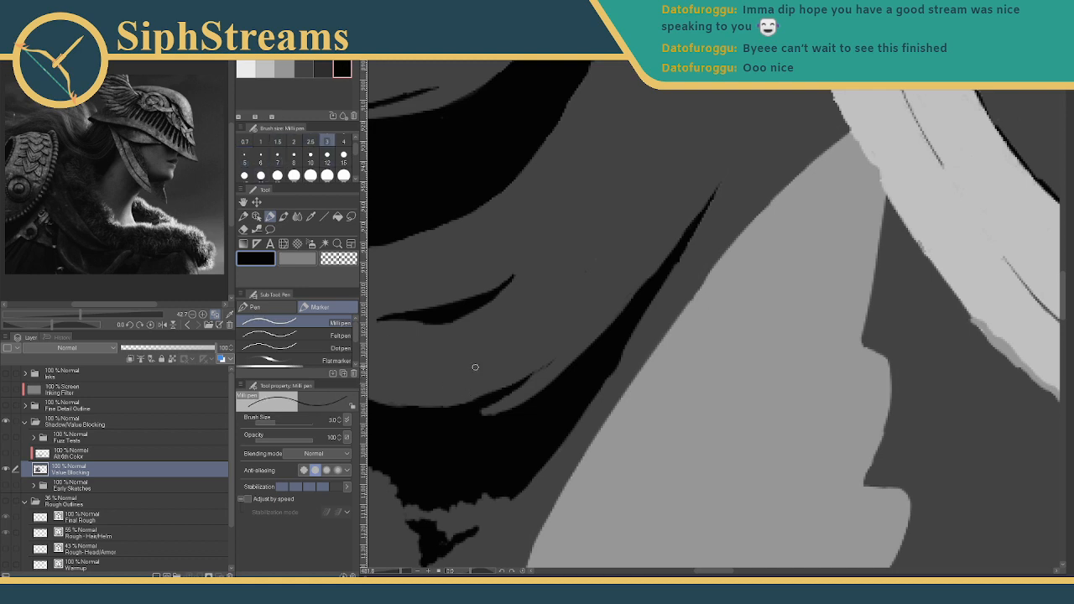
drag(480, 409, 490, 403)
mouse_move(400, 572)
mouse_down()
mouse_move(377, 572)
mouse_move(394, 573)
mouse_up()
drag(568, 275, 552, 451)
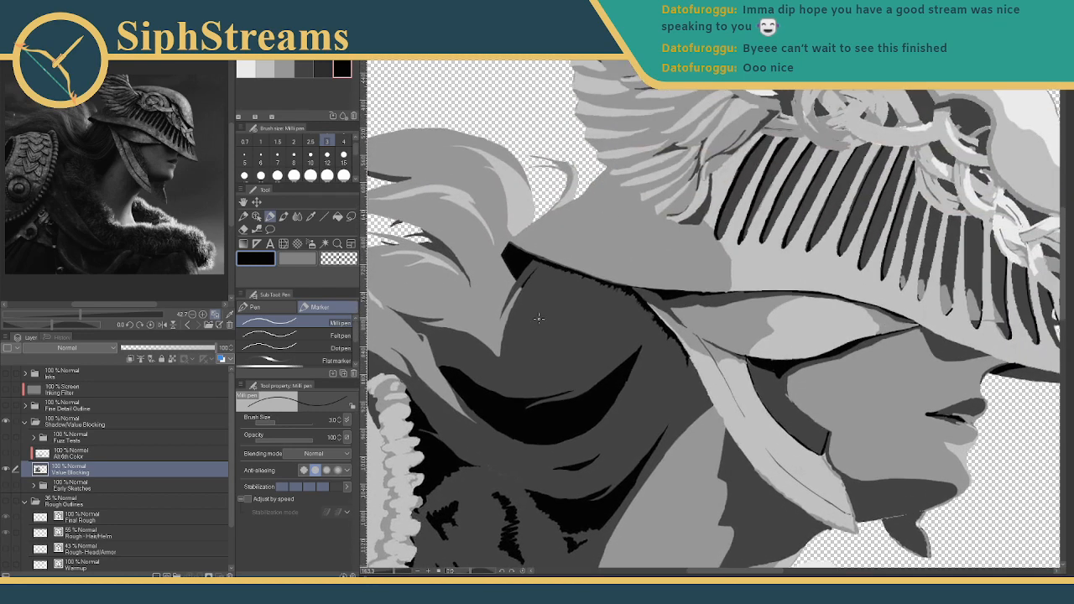
- Zoom in beside the face and draw three thin dark hair strands below the helmet
drag(394, 572, 400, 572)
drag(473, 470, 594, 470)
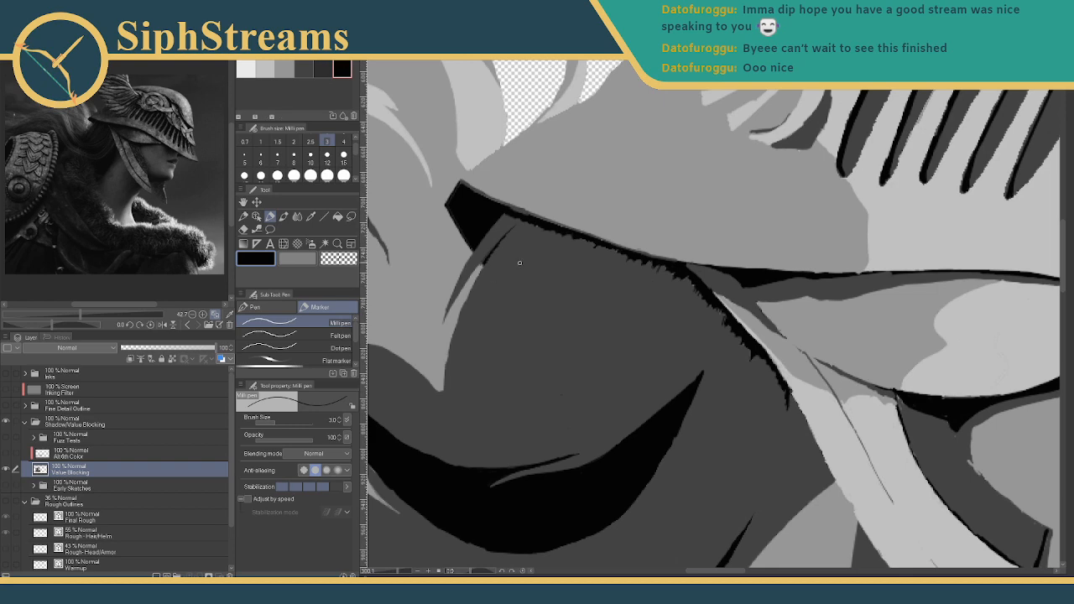
drag(520, 245, 506, 282)
mouse_move(517, 319)
mouse_down()
mouse_move(565, 129)
mouse_move(528, 321)
mouse_up()
key(ctrl+z)
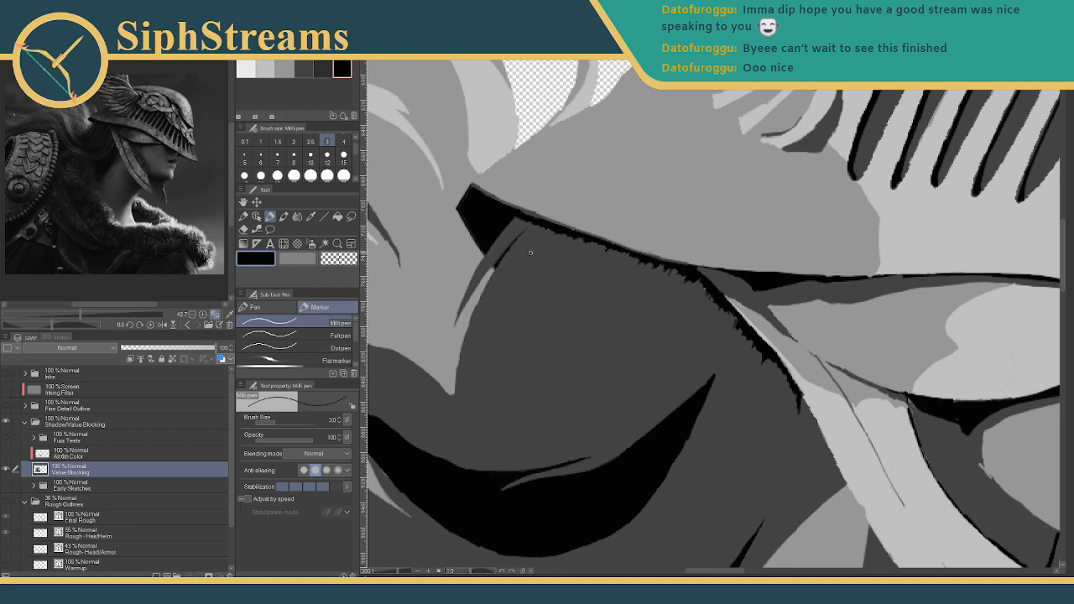
drag(529, 252, 492, 330)
drag(527, 253, 503, 292)
mouse_move(530, 250)
mouse_down()
mouse_move(501, 291)
mouse_move(491, 333)
mouse_up()
- Draw a thin lighter-grey highlight strand among the dark strands, brightening its upper and lower parts
click(284, 67)
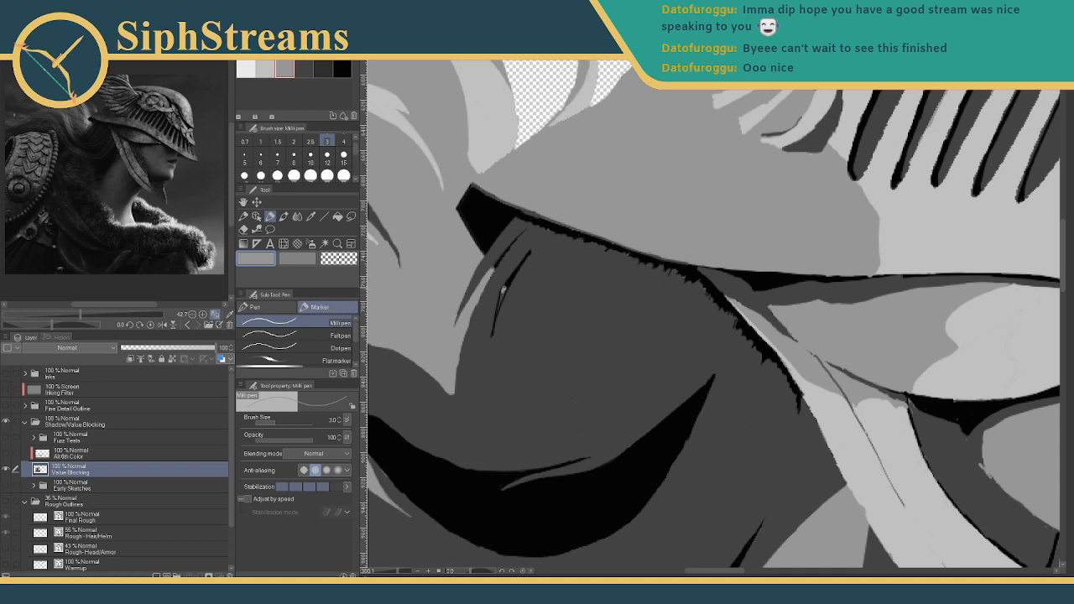
mouse_move(504, 287)
mouse_down()
mouse_move(492, 335)
mouse_move(501, 291)
mouse_up()
drag(499, 309, 505, 290)
drag(493, 335, 501, 302)
drag(400, 572, 387, 572)
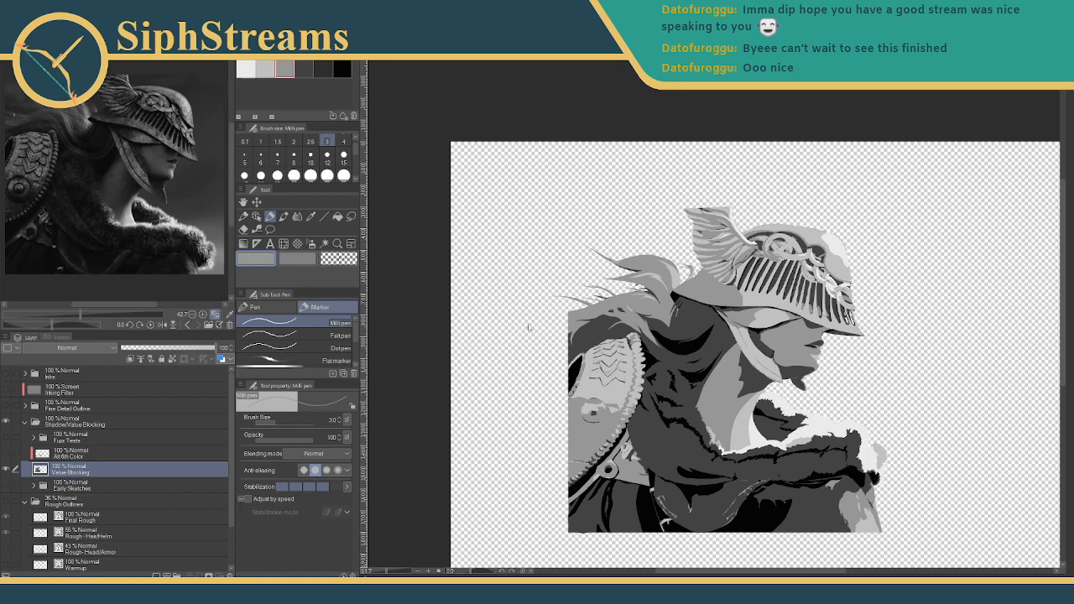
- Zoom and pan the canvas to bring the whole helmet into view
scroll(618, 324, up, 5)
scroll(786, 363, down, 3)
scroll(779, 354, up, 4)
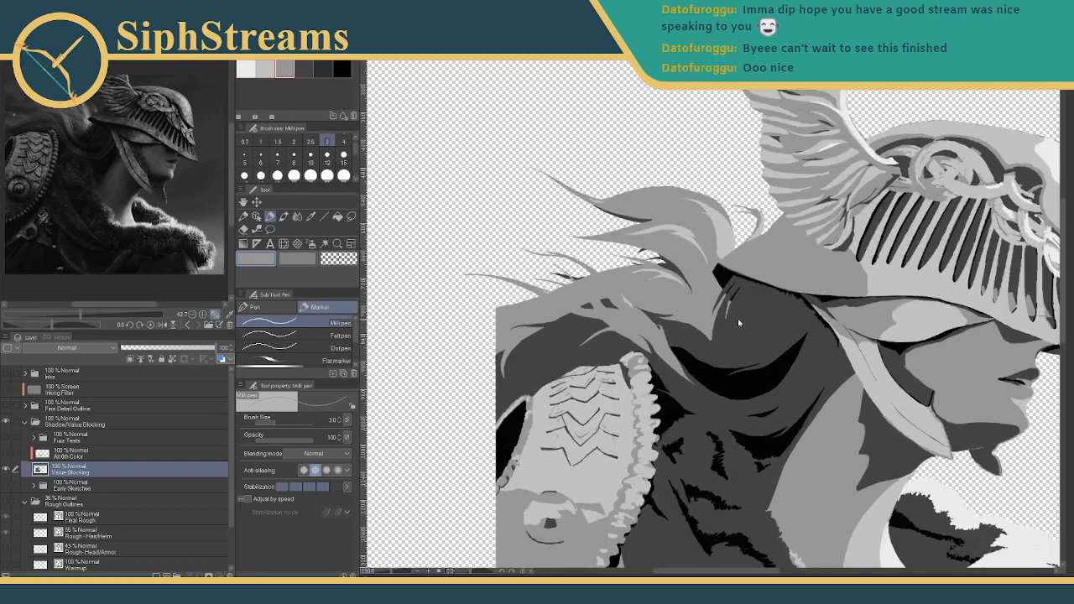
scroll(738, 323, up, 2)
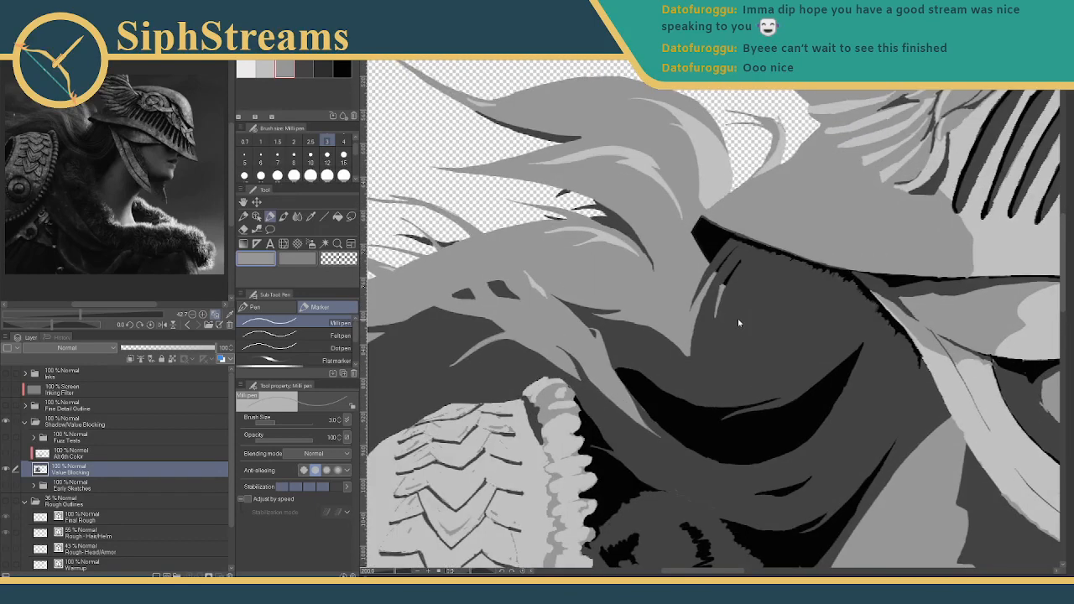
scroll(734, 317, down, 5)
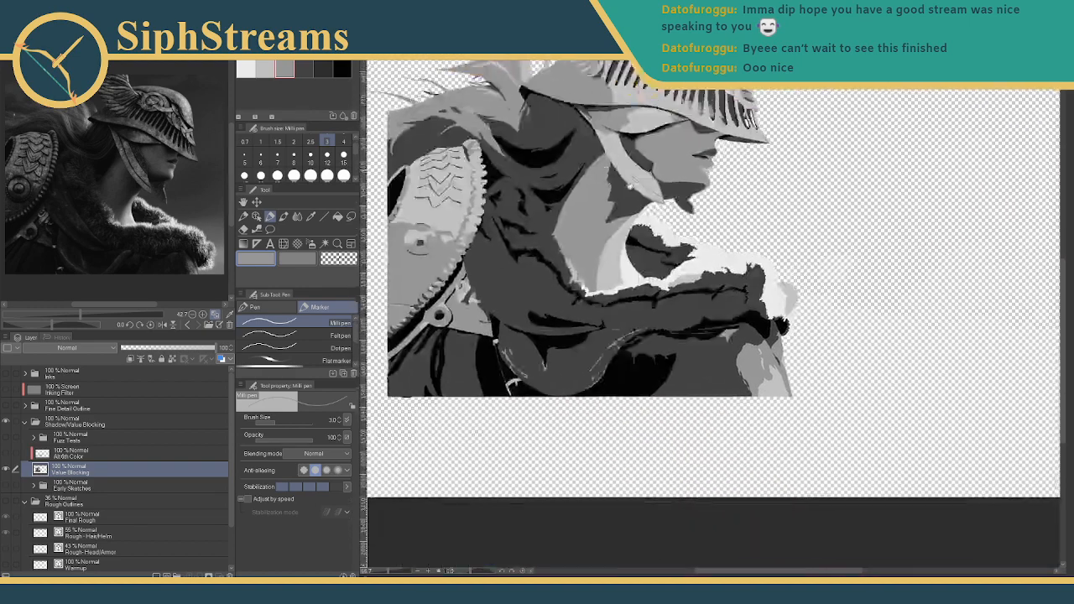
drag(630, 186, 721, 319)
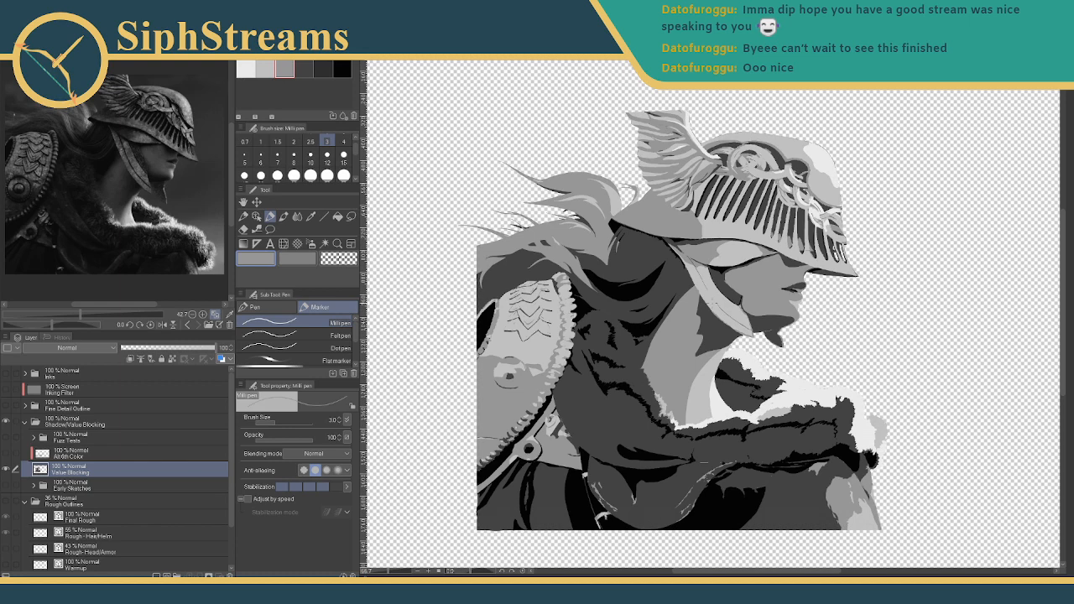
scroll(711, 304, down, 5)
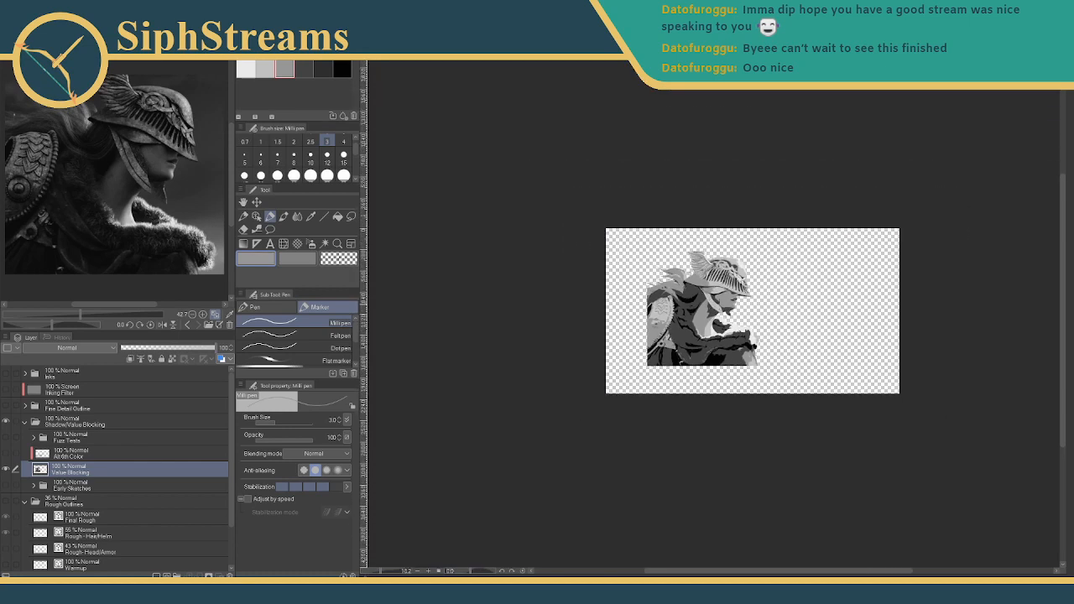
scroll(759, 312, up, 1)
scroll(99, 202, down, 3)
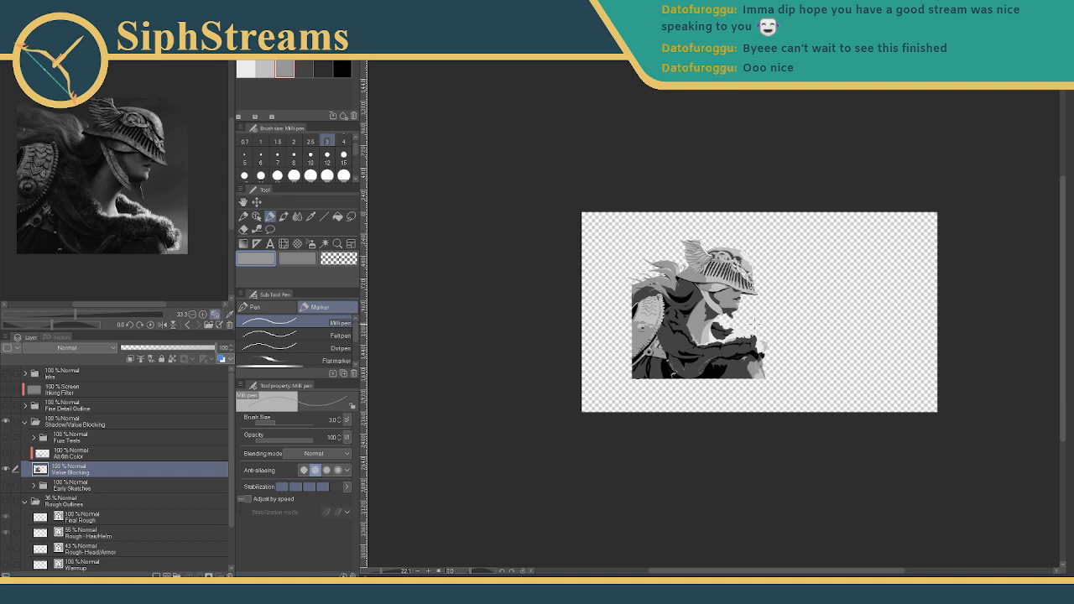
drag(680, 344, 484, 231)
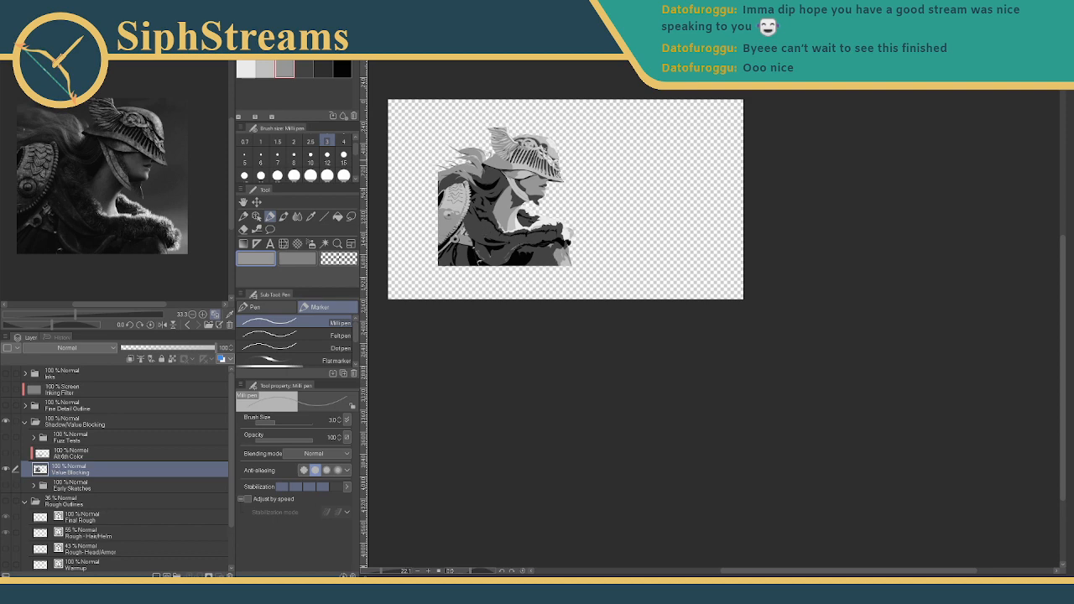
scroll(527, 169, up, 4)
- Zoom in on the helmet and face and try the lighter grey Color Set swatch
drag(514, 164, 627, 237)
scroll(608, 230, up, 1)
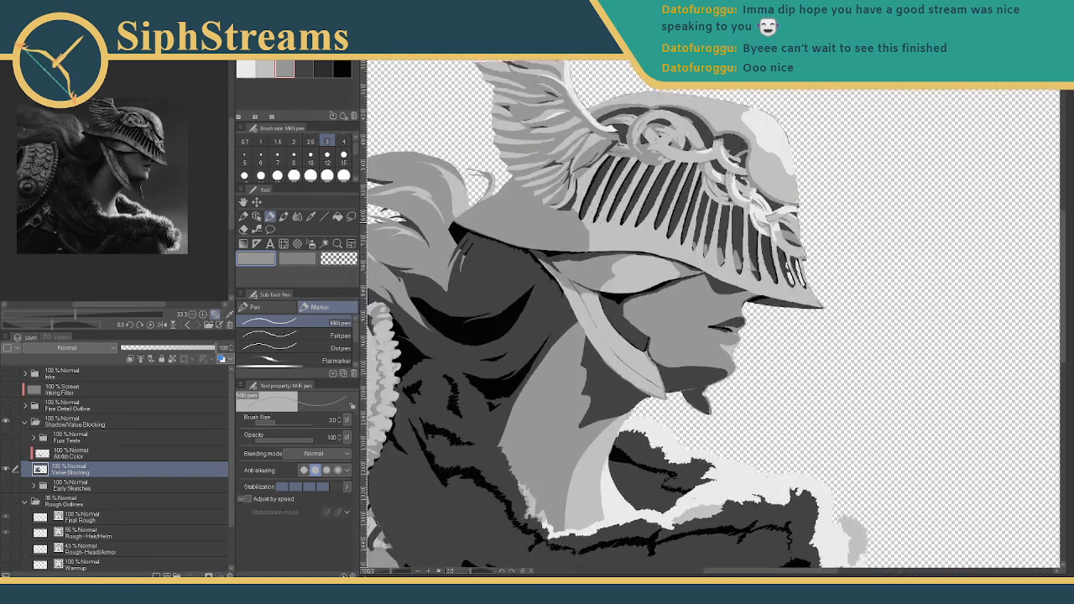
scroll(657, 290, up, 3)
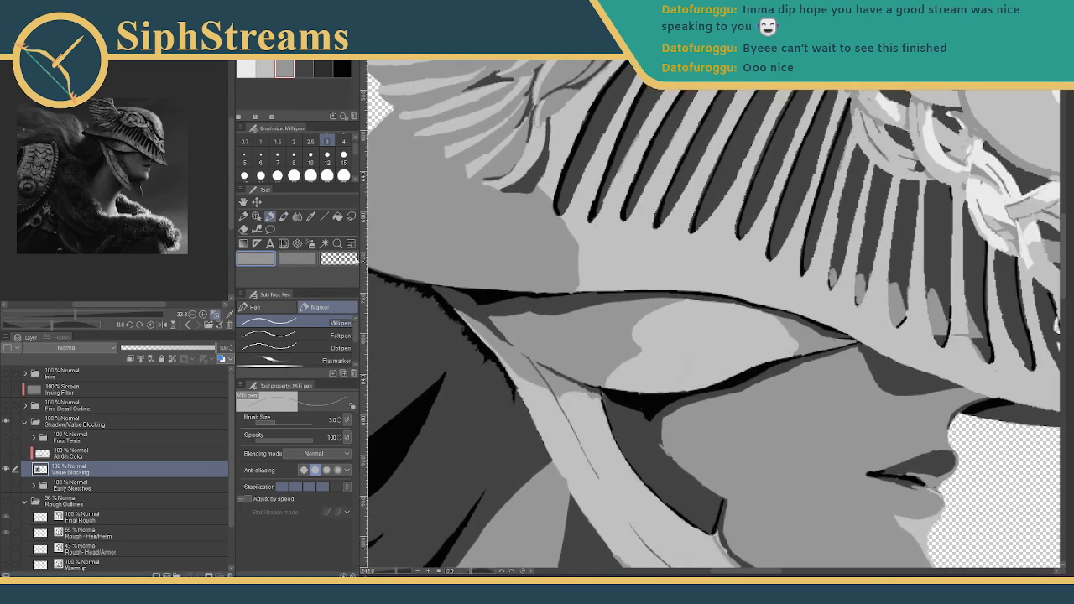
click(266, 69)
click(285, 67)
click(266, 68)
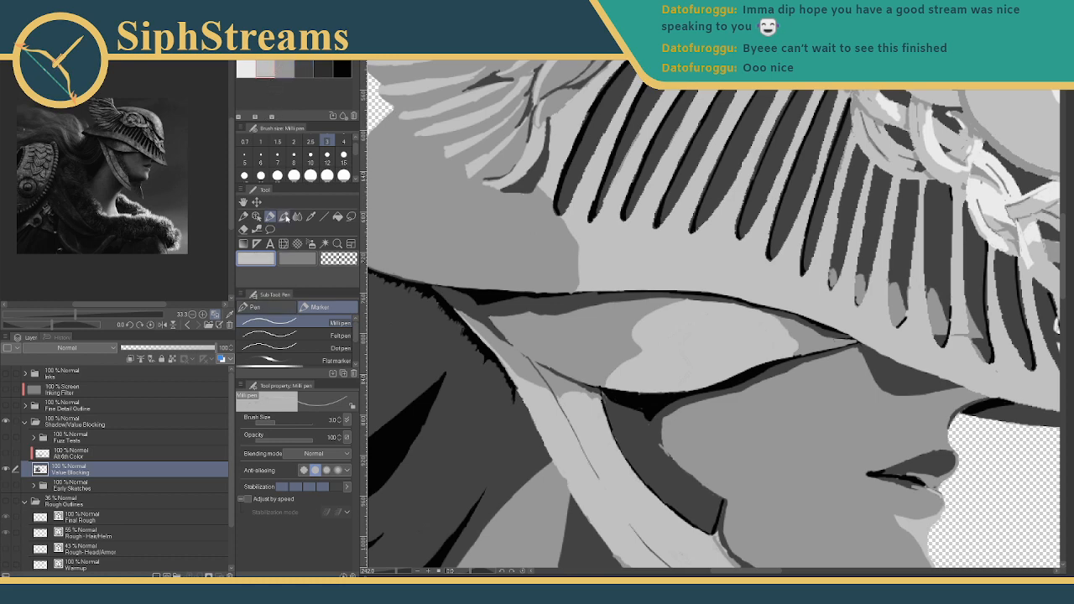
- Switch back to mid-grey and draw a thin crack line down the helmet above the visor
drag(516, 198, 575, 298)
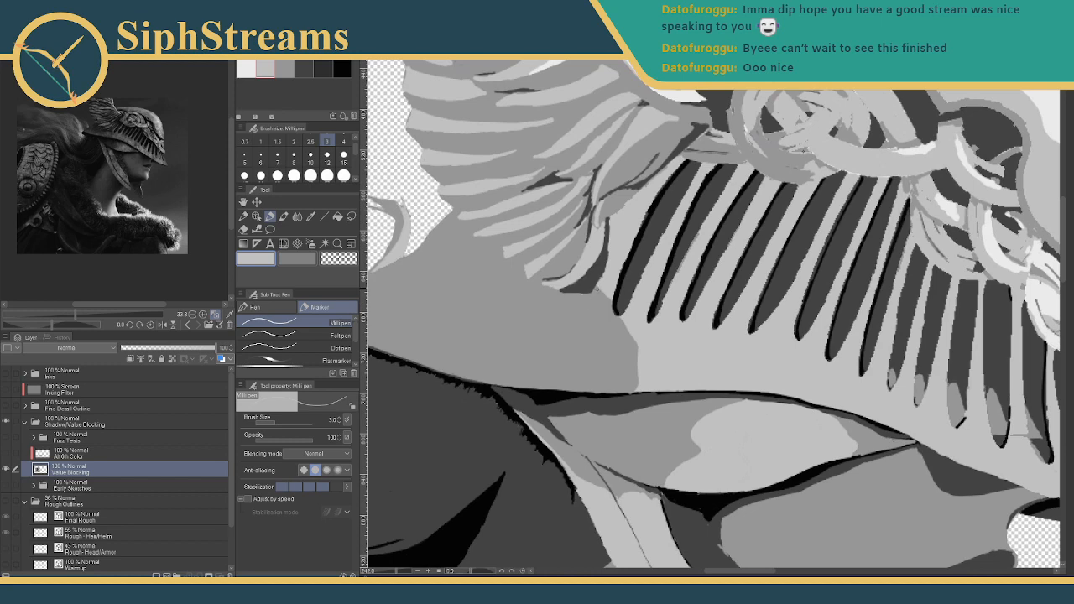
drag(627, 332, 657, 308)
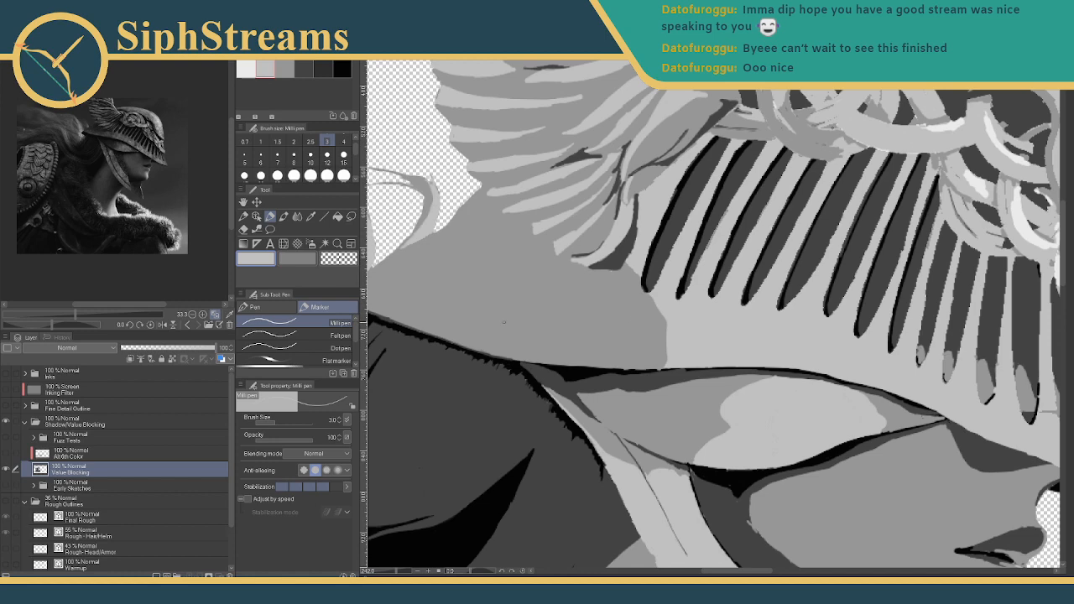
scroll(543, 151, down, 3)
drag(543, 151, 569, 318)
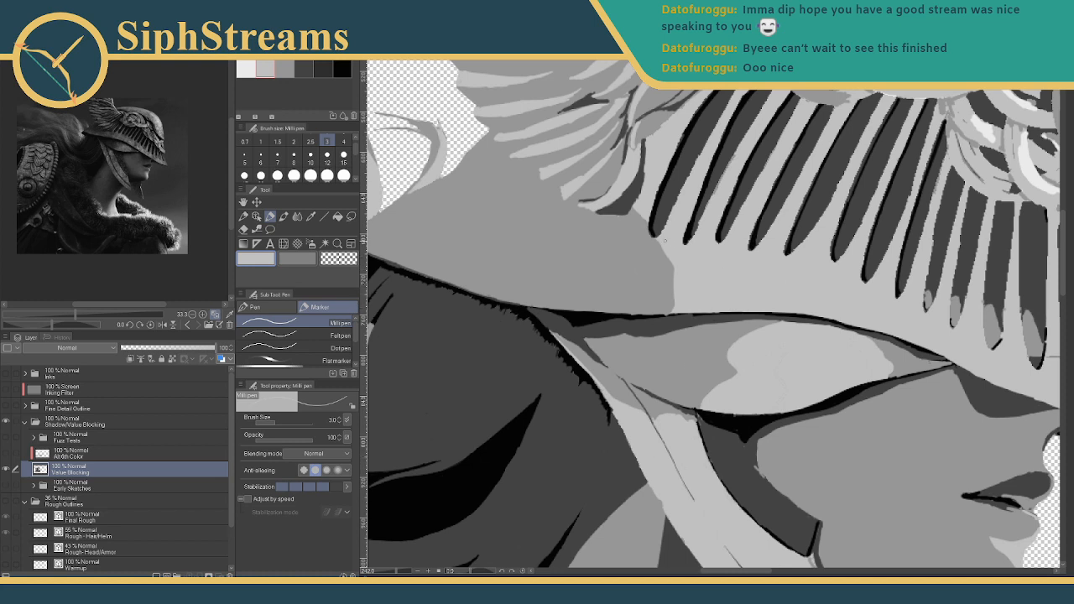
click(283, 67)
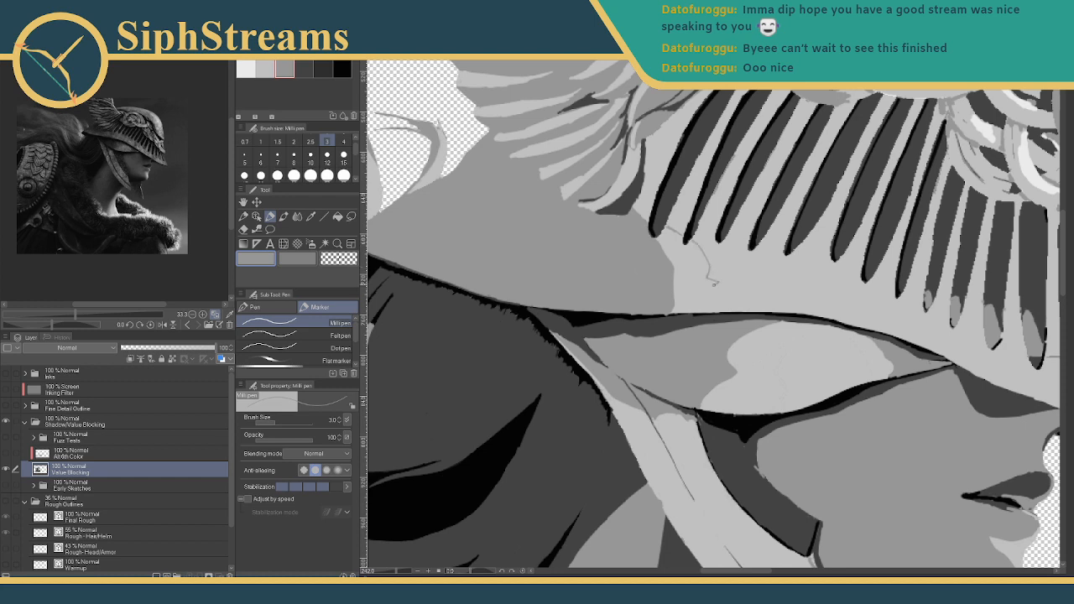
drag(715, 283, 714, 309)
- Fill the light crack area on the helmet using Fill (Refer other layers)
click(337, 217)
click(696, 268)
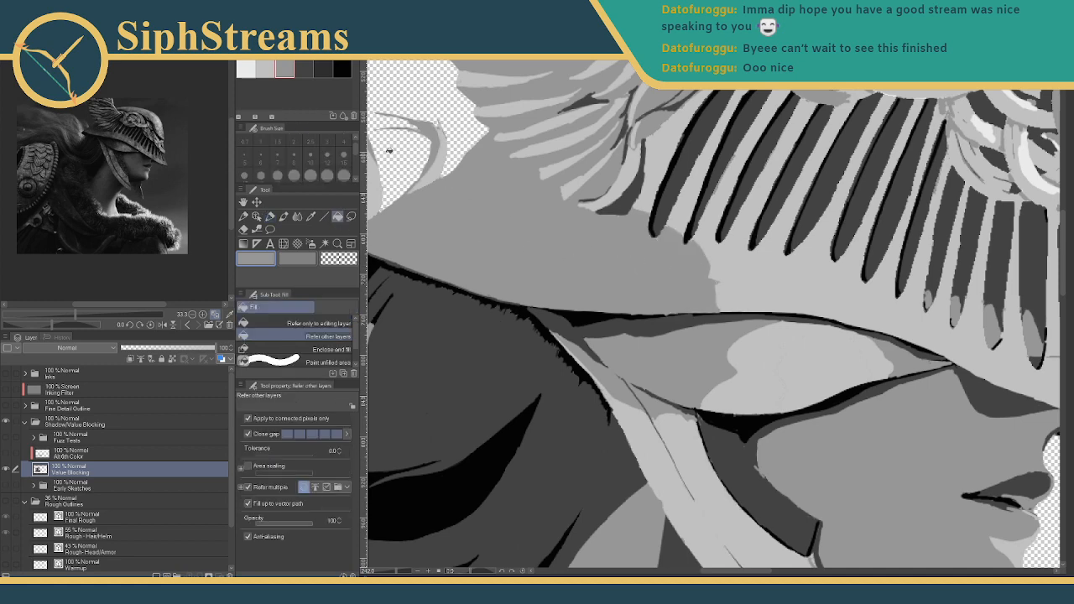
click(270, 217)
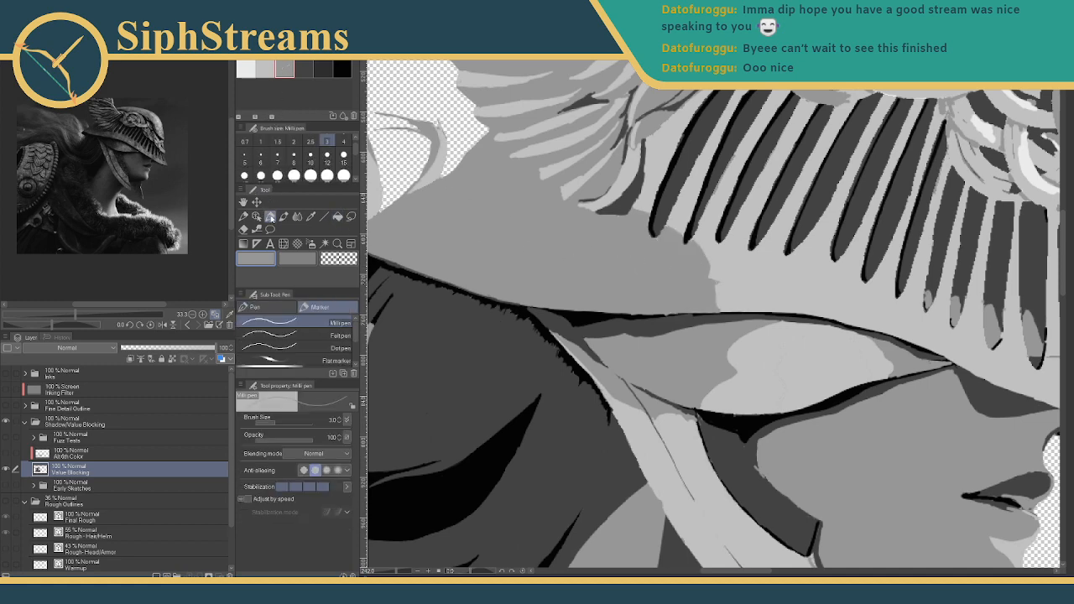
drag(658, 276, 572, 311)
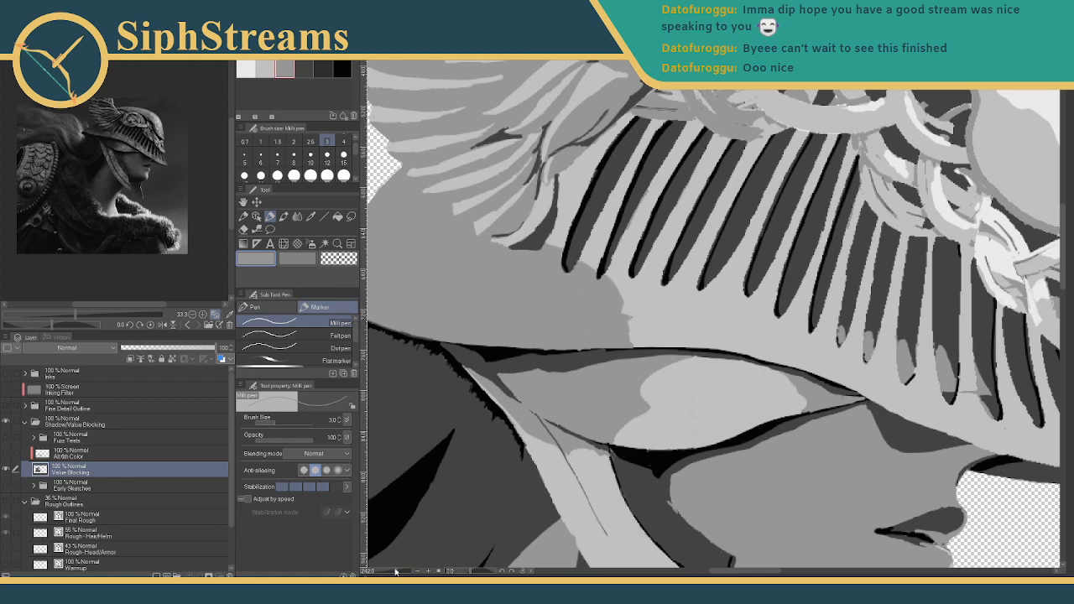
scroll(608, 279, up, 5)
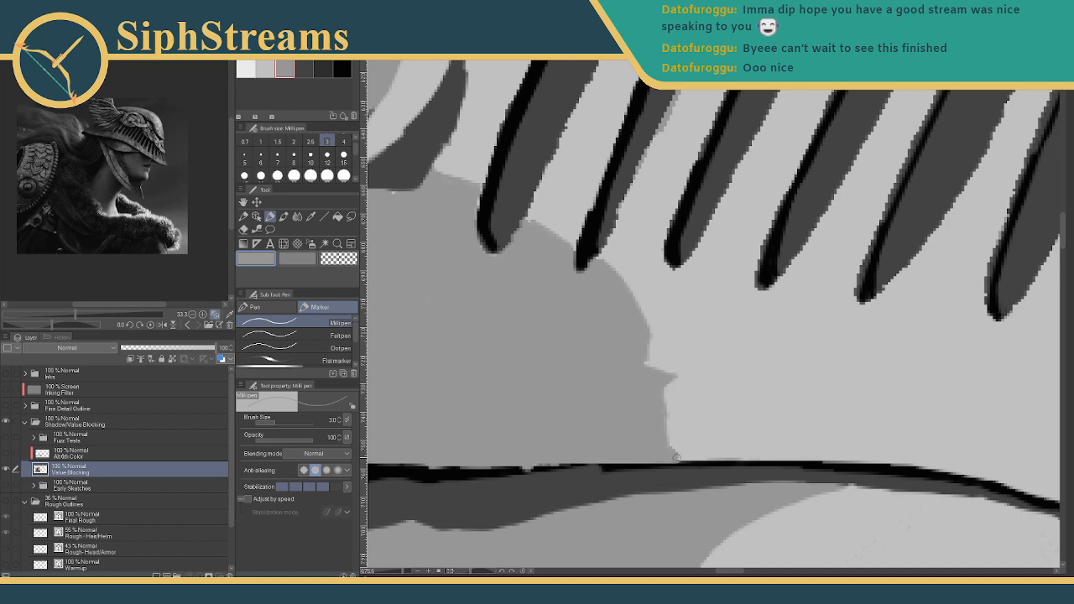
- Trim the dark-grey pointed edge under the comb with light grey, then zoom out to check
mouse_move(535, 299)
mouse_down()
mouse_move(602, 340)
mouse_move(661, 167)
mouse_up()
drag(511, 333, 490, 400)
mouse_move(401, 570)
mouse_down()
mouse_move(381, 571)
mouse_move(406, 571)
mouse_up()
click(266, 70)
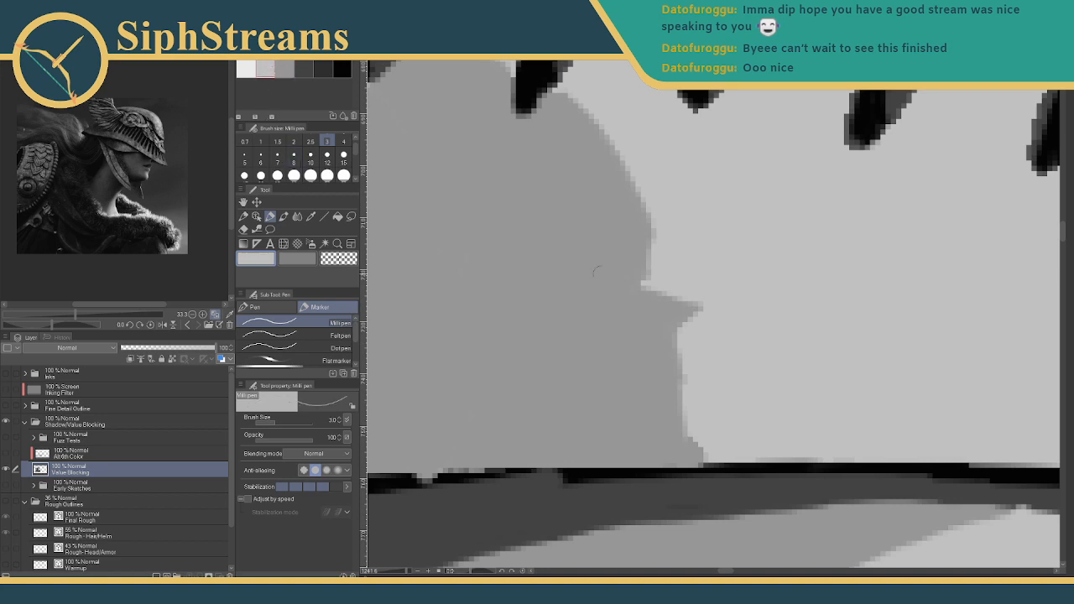
mouse_move(664, 291)
mouse_down()
mouse_move(696, 312)
mouse_move(683, 341)
mouse_move(695, 308)
mouse_up()
drag(406, 570, 389, 564)
drag(492, 437, 465, 443)
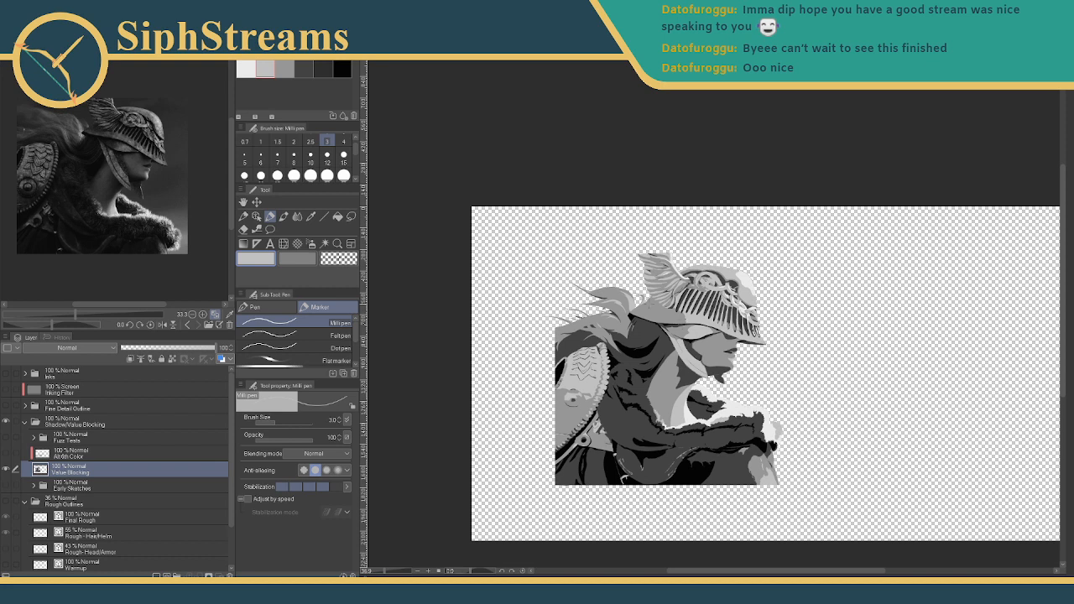
drag(466, 443, 396, 574)
drag(481, 471, 794, 188)
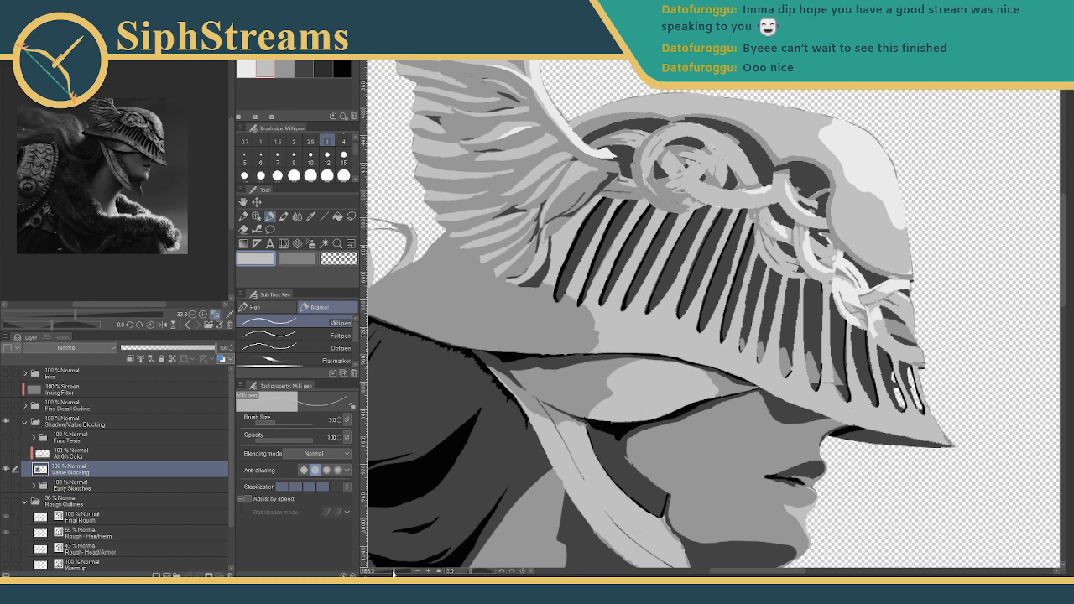
drag(393, 573, 386, 573)
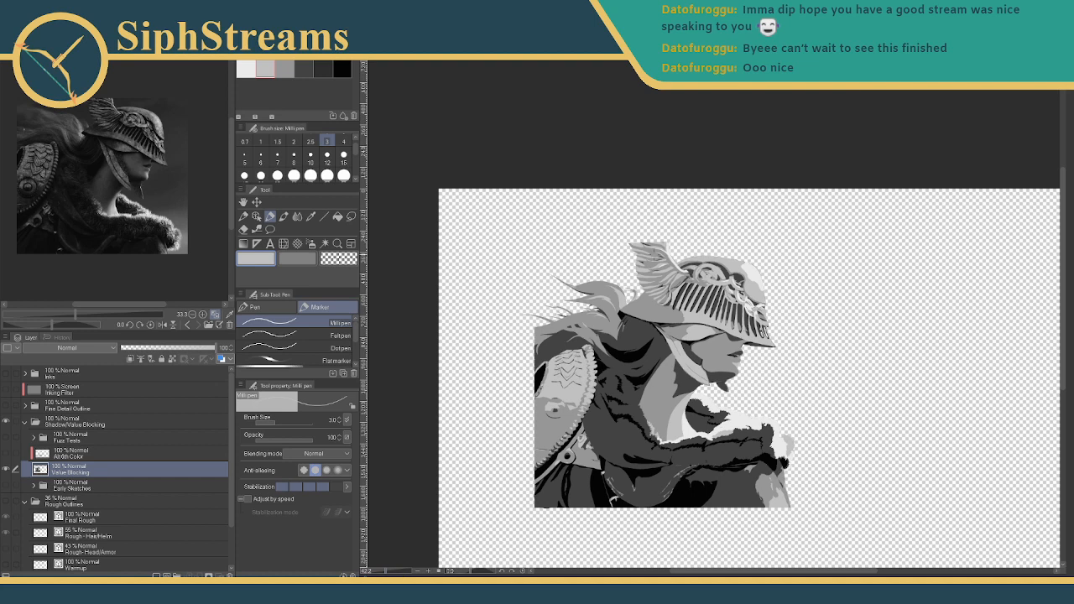
drag(656, 361, 660, 334)
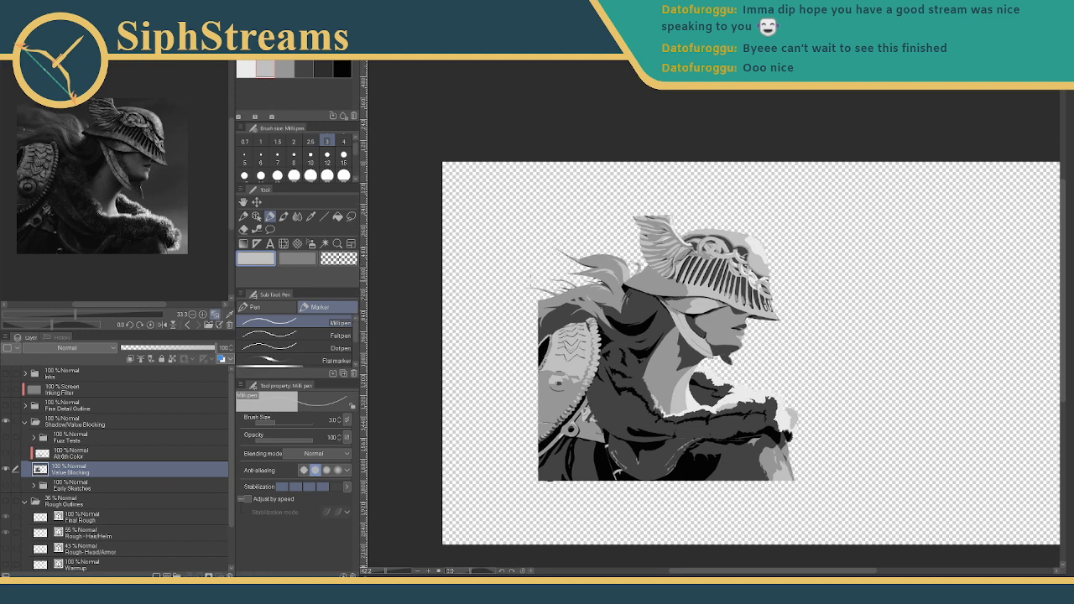
drag(659, 336, 603, 348)
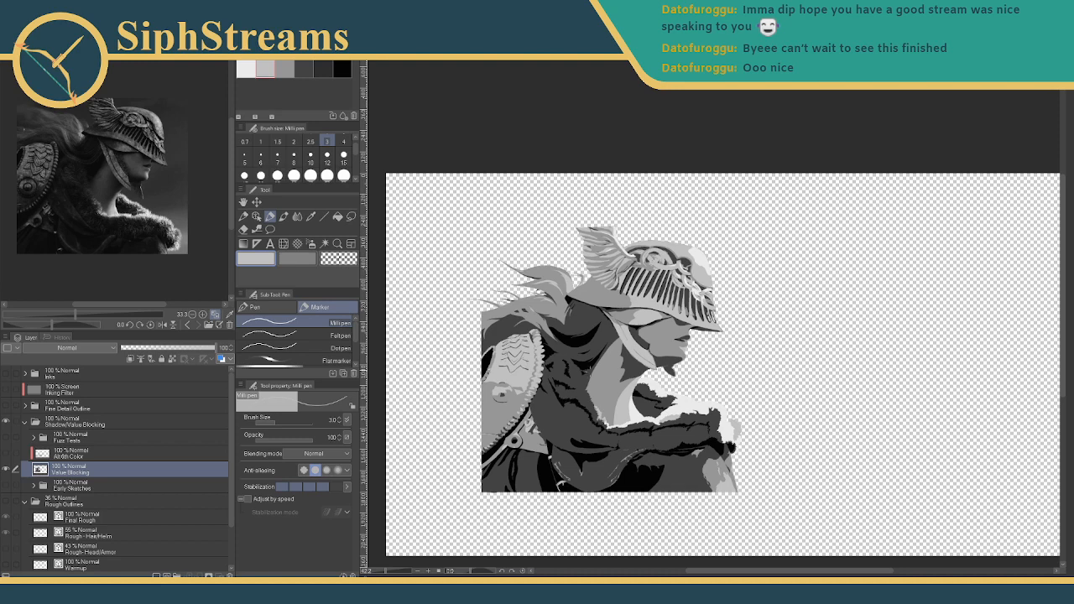
mouse_move(590, 370)
mouse_down()
mouse_move(595, 313)
mouse_move(597, 352)
mouse_up()
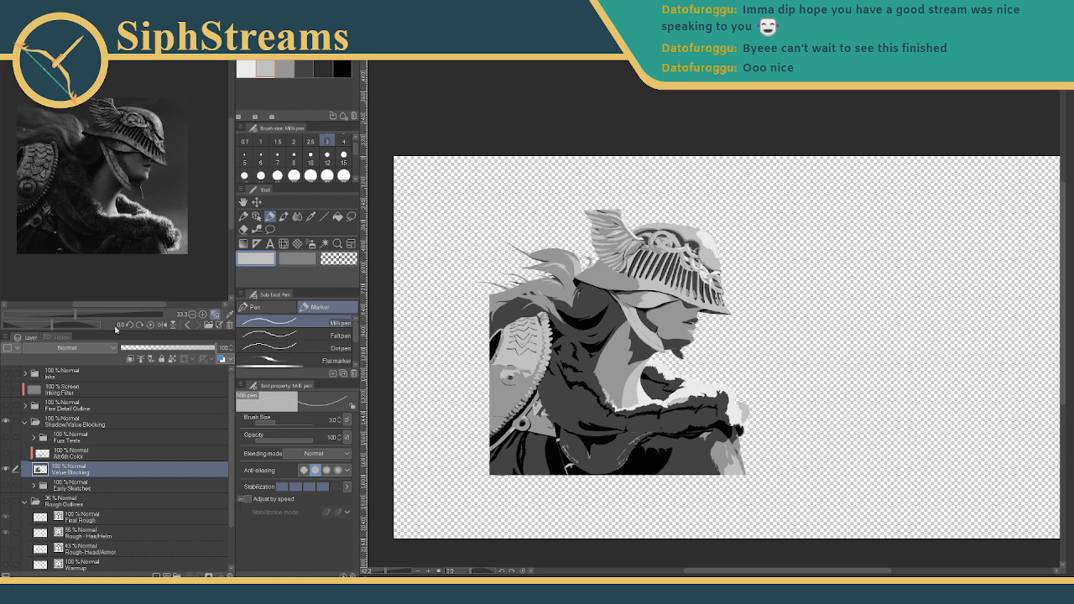
click(6, 453)
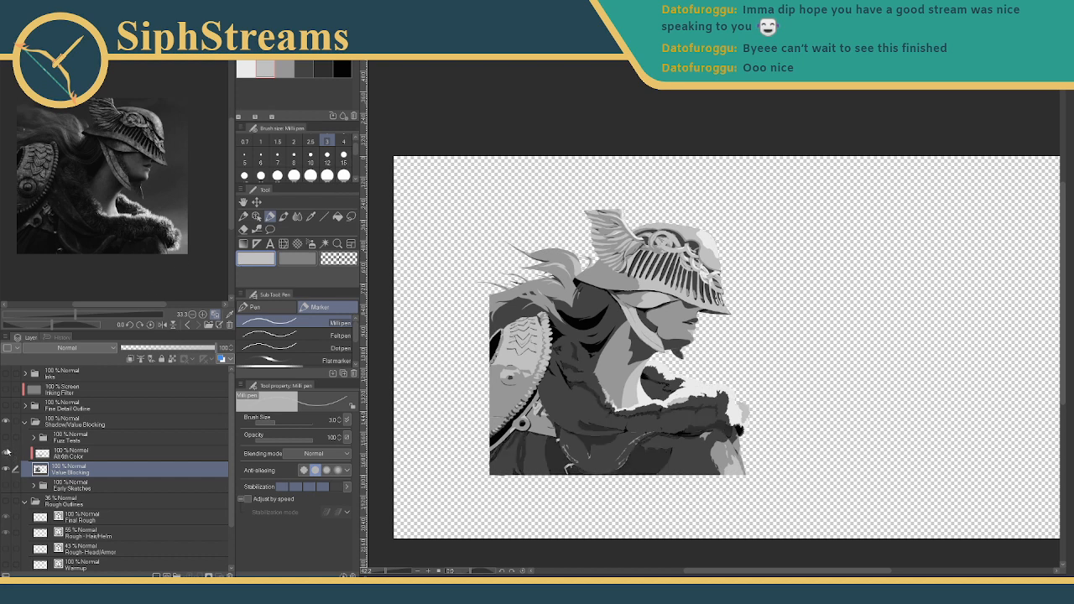
click(5, 453)
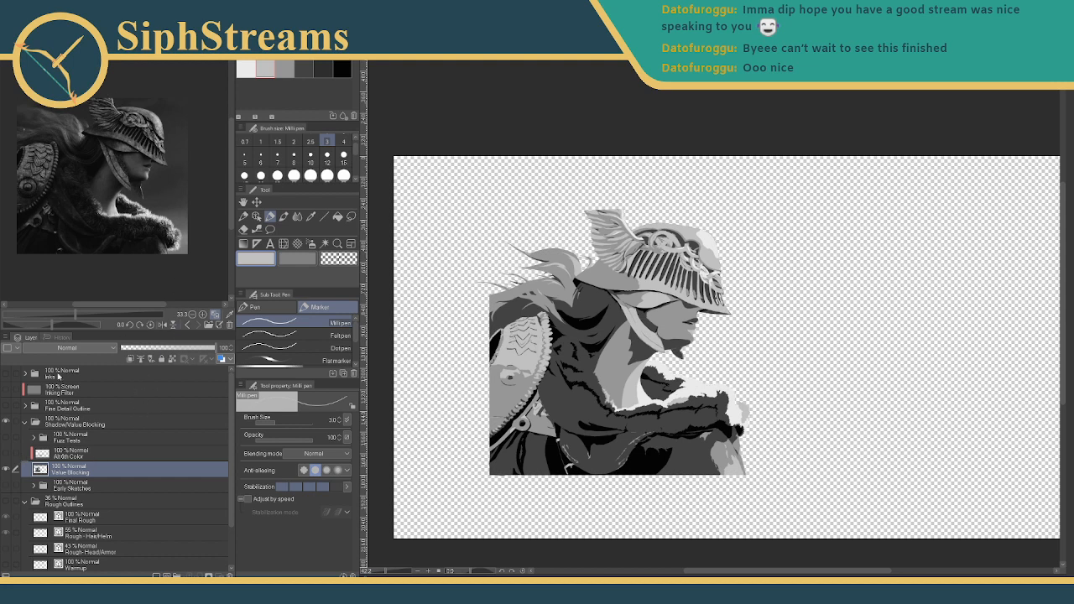
click(76, 457)
click(83, 472)
- Open Edit > Tonal Correction > Gradient Map and move the dialog off the artwork
click(31, 19)
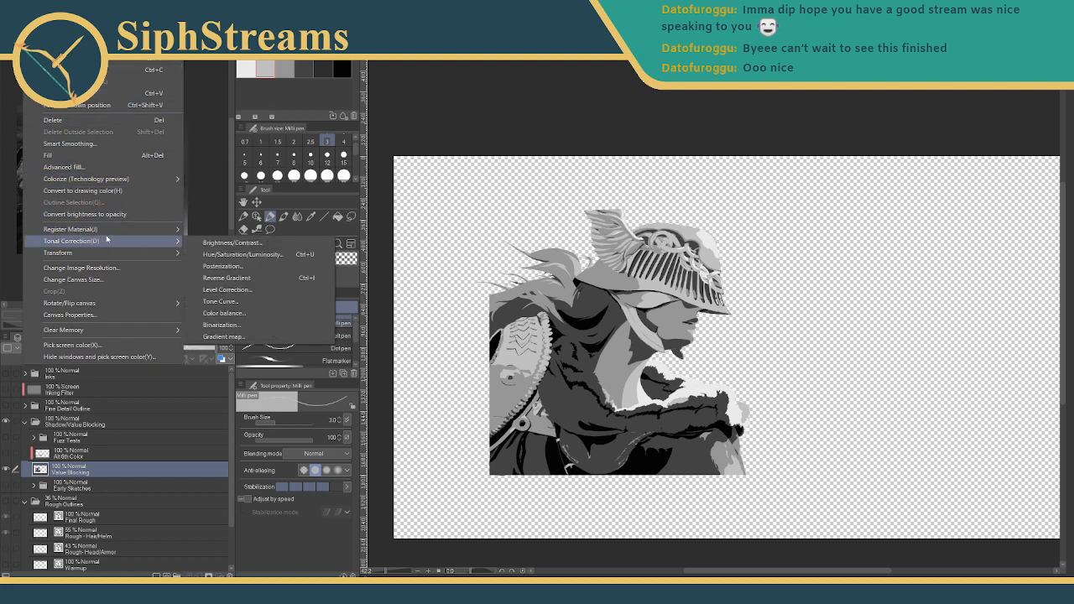
mouse_move(164, 242)
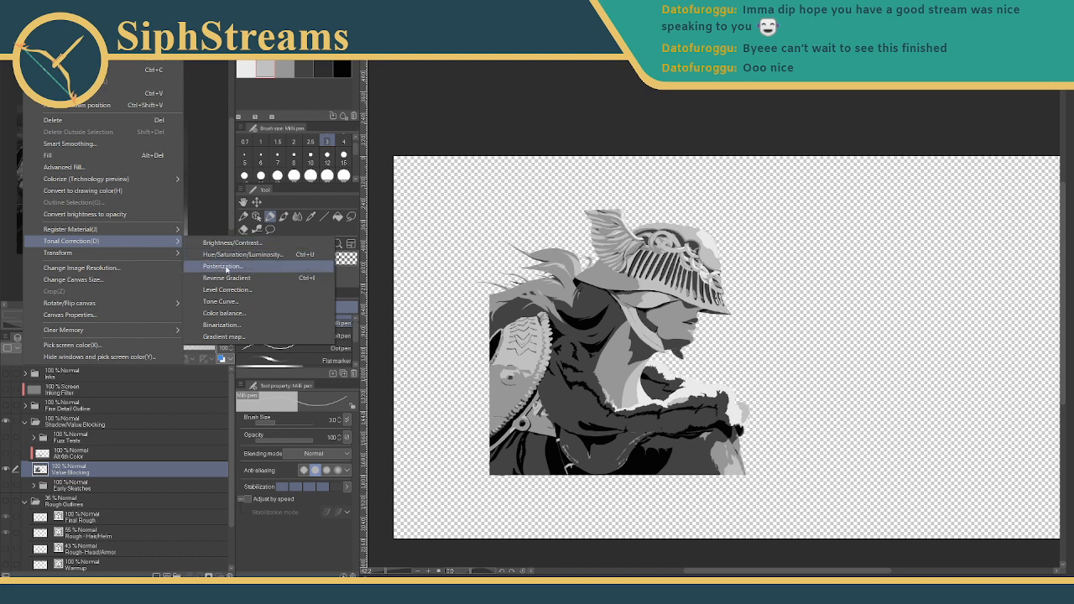
click(222, 336)
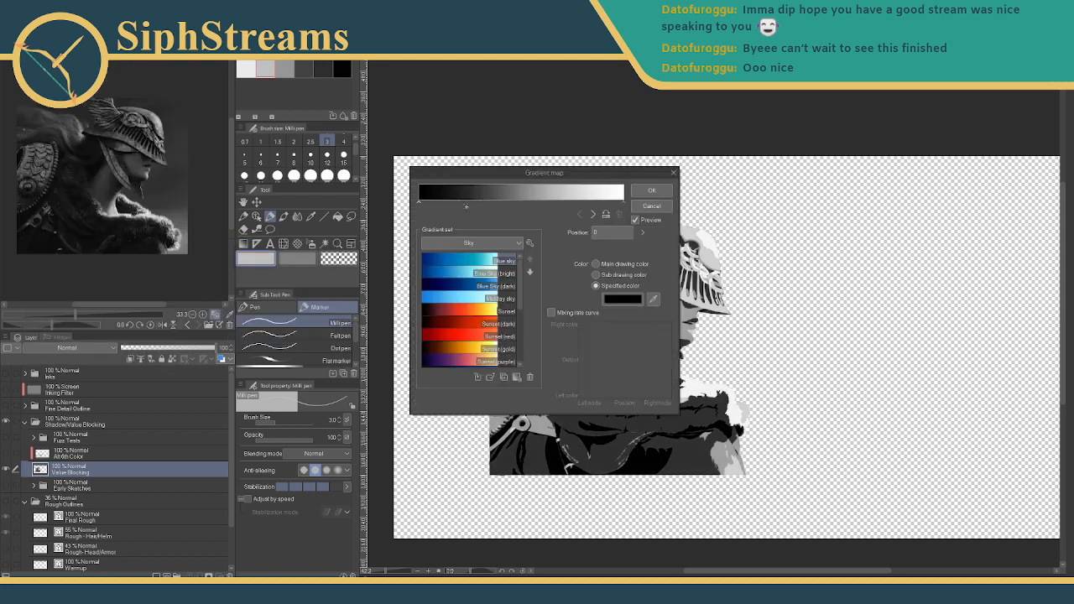
drag(530, 179, 152, 110)
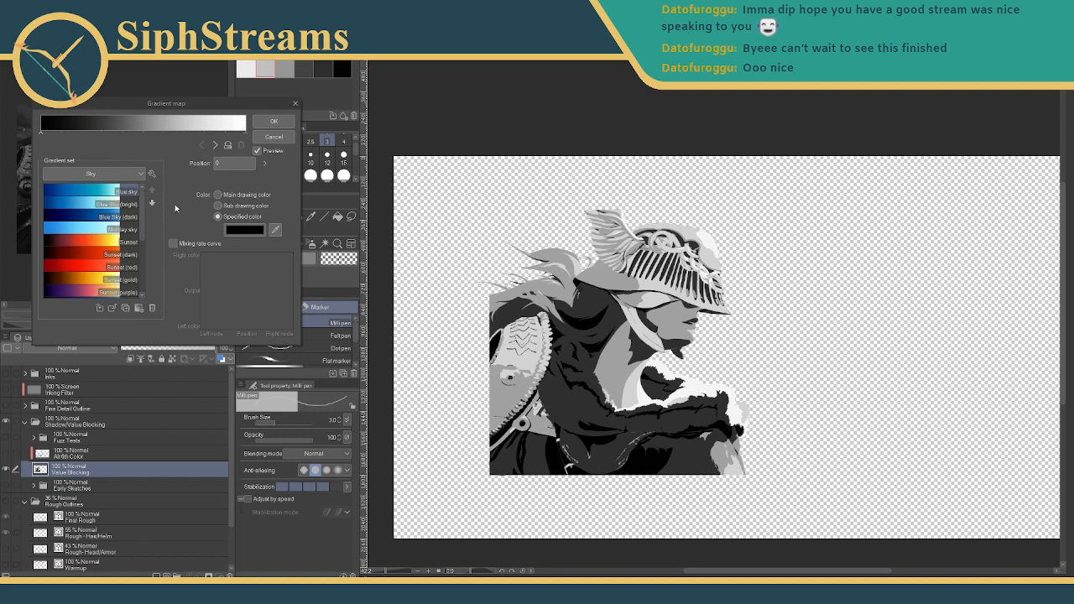
- Preview the Blue sky and Midday sky presets, reordering Blue Sky (dark) in the list
click(98, 194)
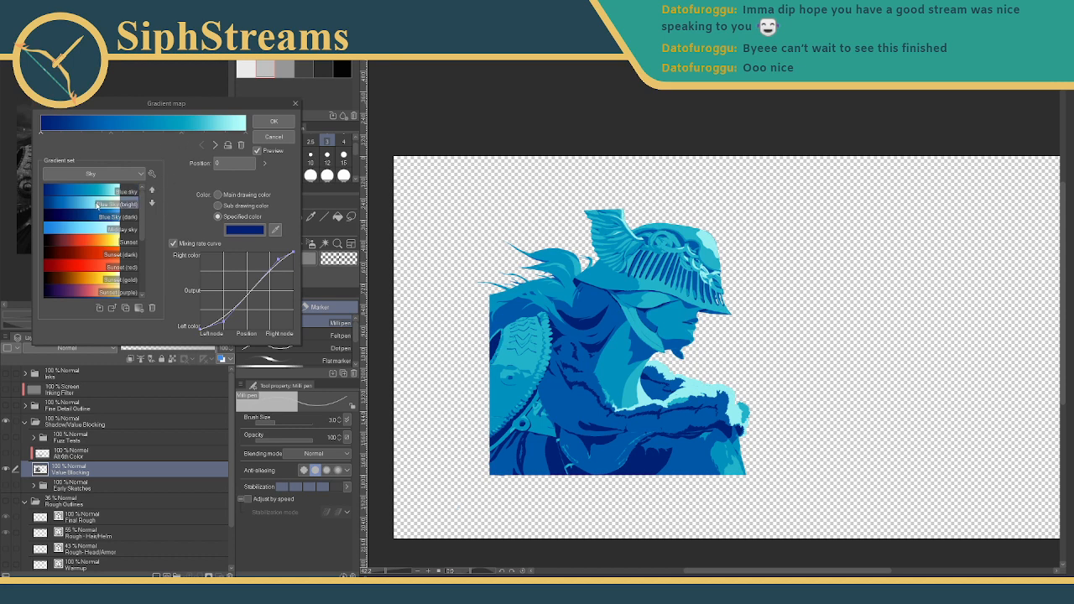
click(97, 216)
click(152, 204)
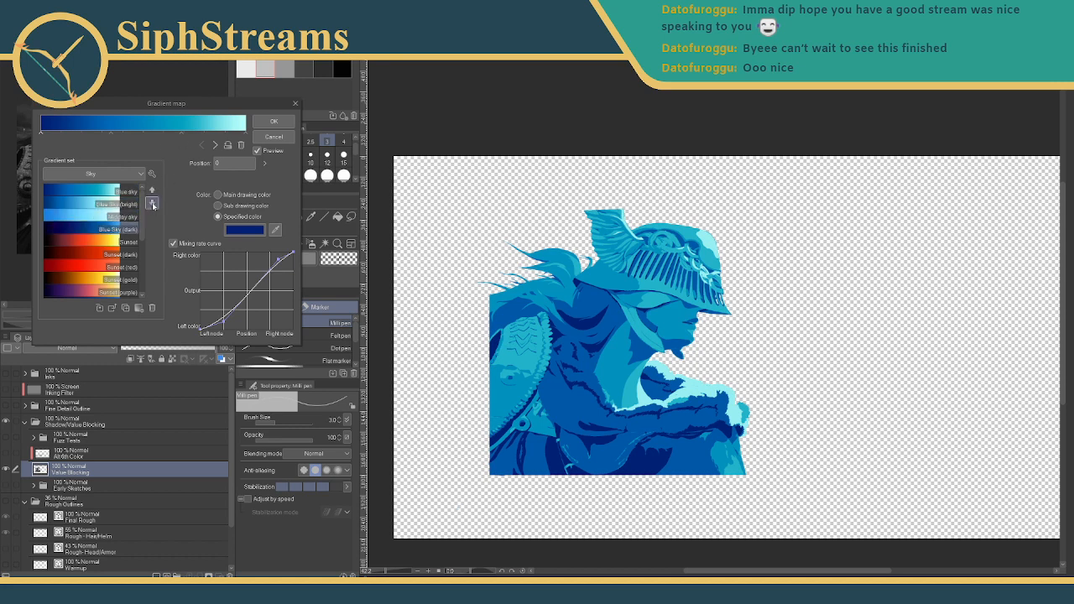
click(152, 189)
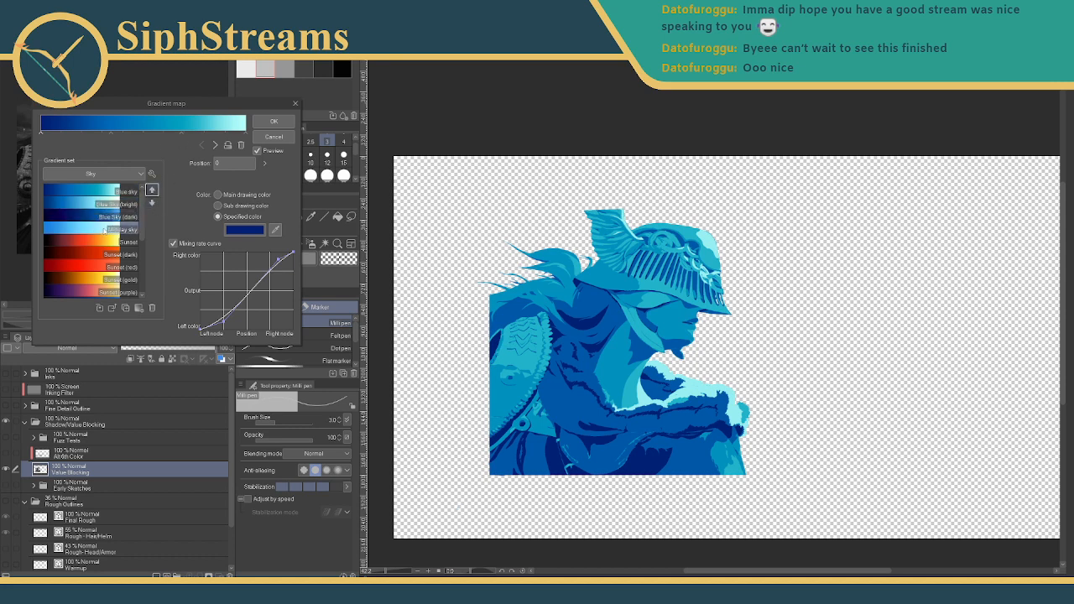
click(104, 228)
- Preview the Sunset, Sunset (dark), Sunset (red), Sunset (gold) and Sunset (purple) presets
click(102, 241)
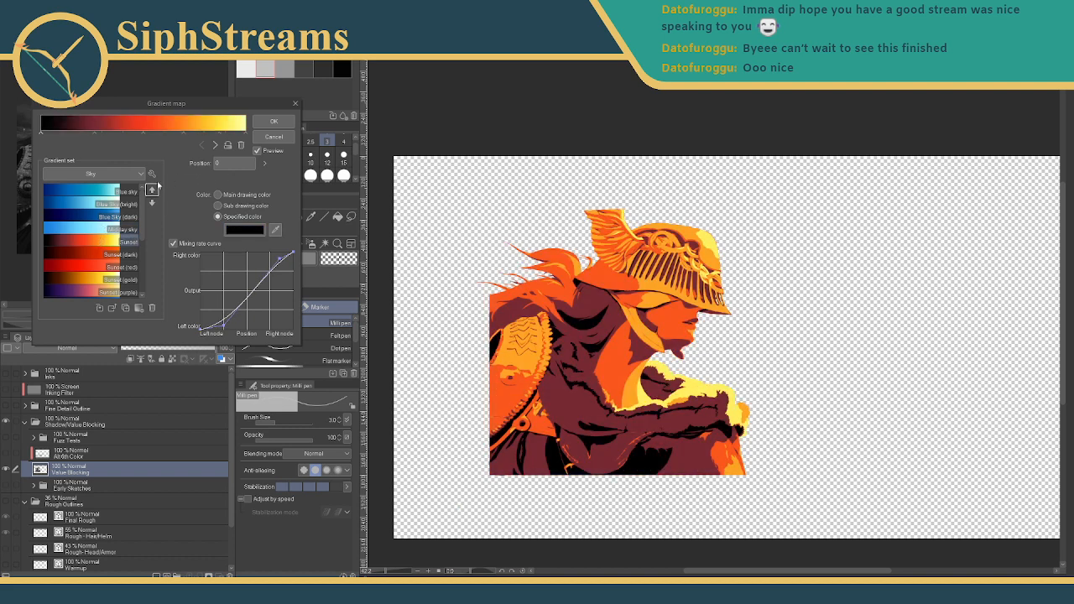
click(101, 253)
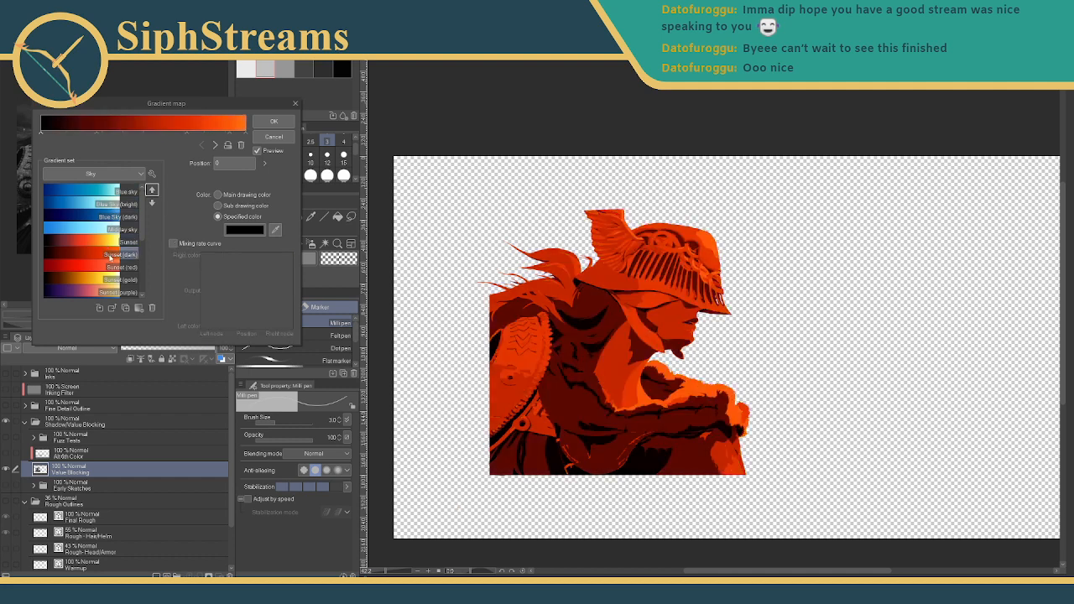
click(102, 263)
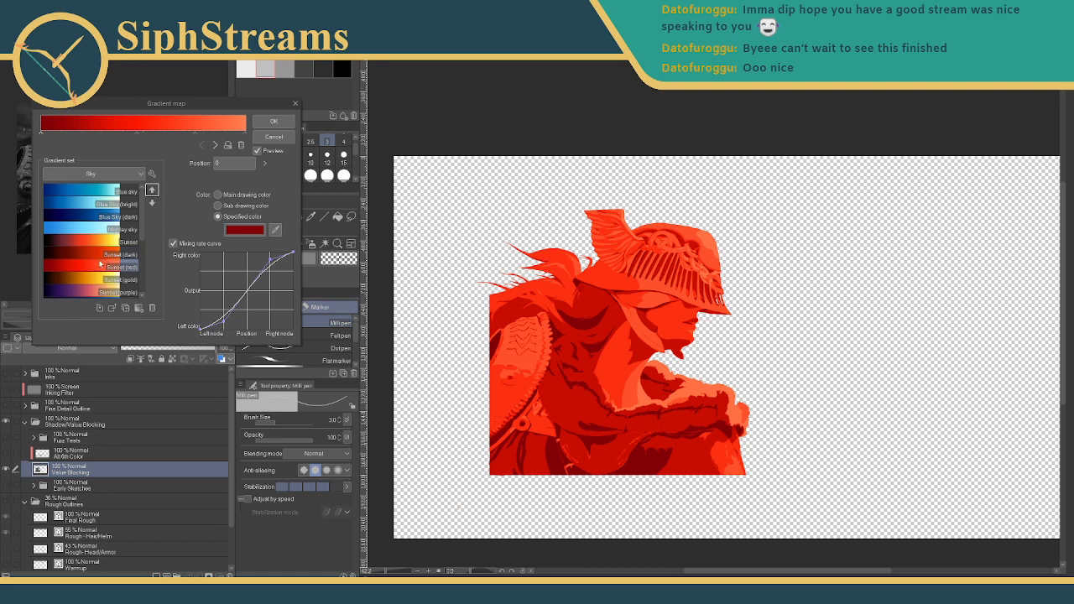
click(101, 278)
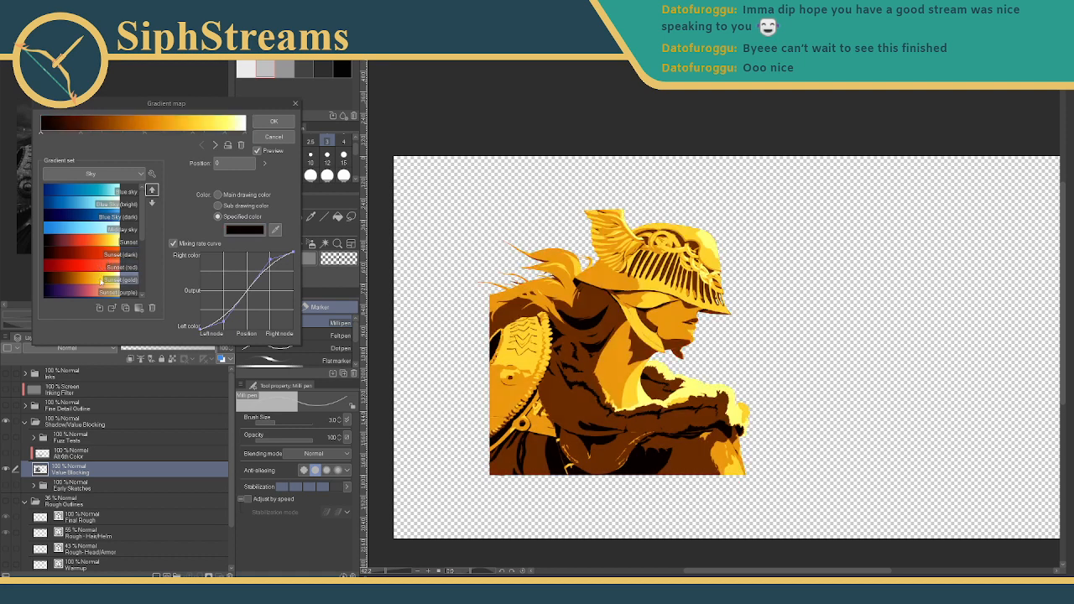
scroll(101, 281, down, 1)
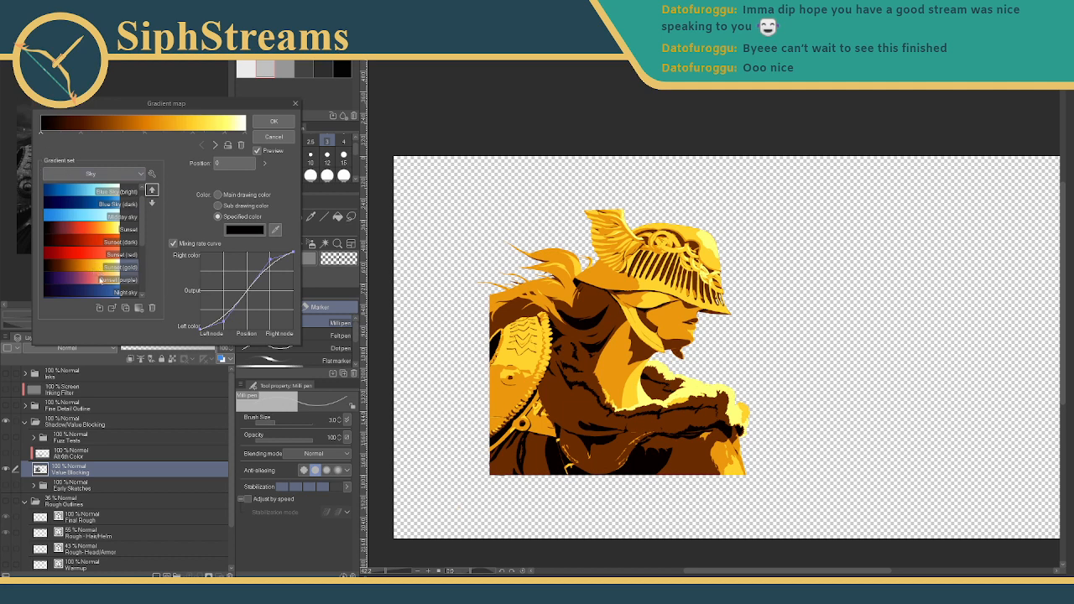
click(100, 281)
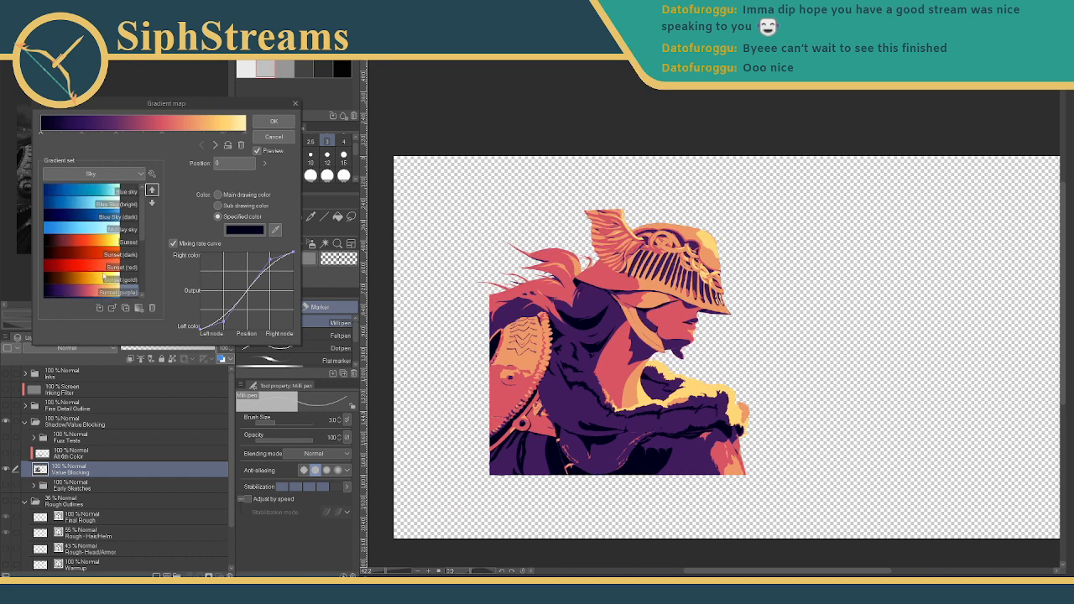
- Preview the Night sky presets: plain, bright, dark, purple and green
scroll(102, 275, down, 1)
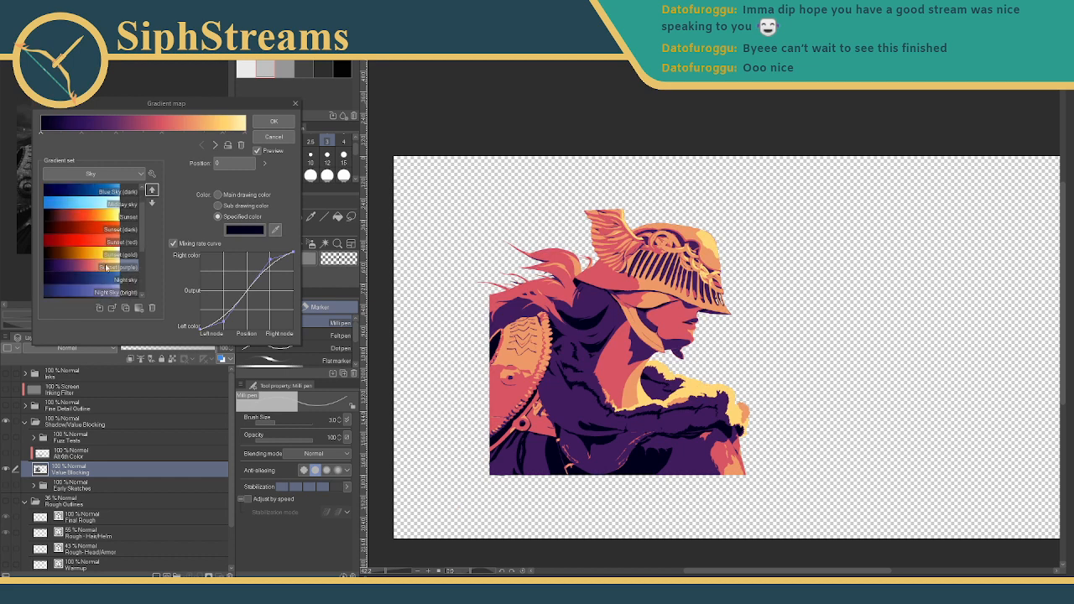
click(100, 280)
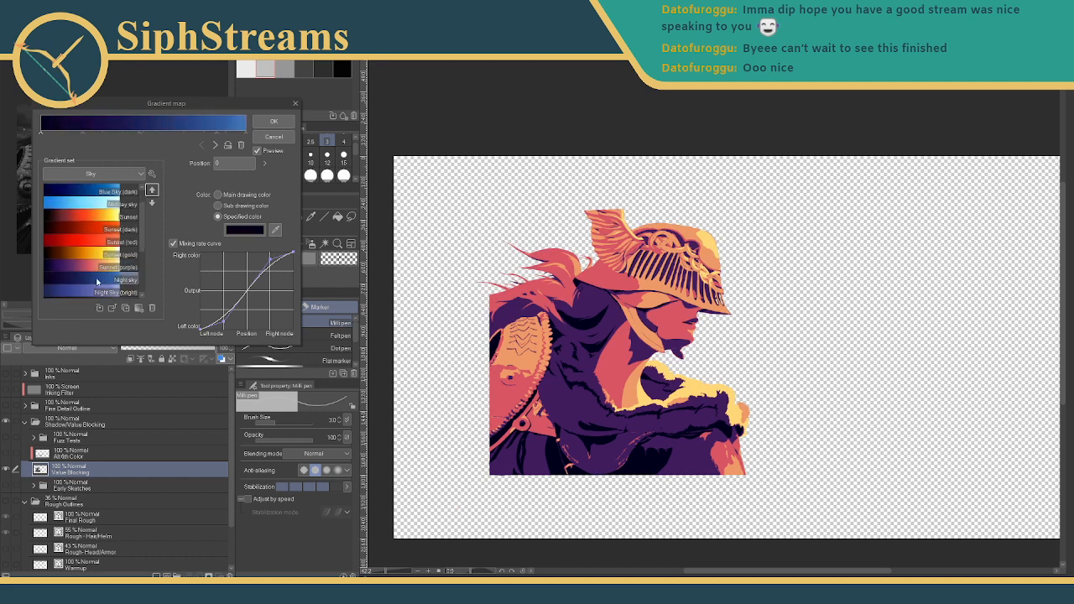
click(106, 266)
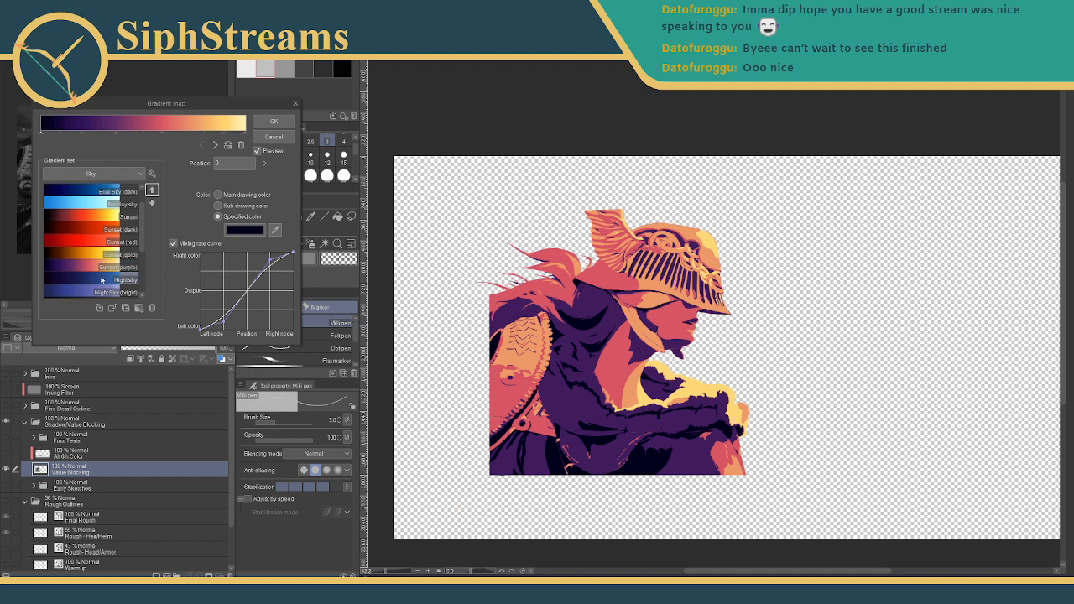
click(99, 280)
scroll(100, 280, down, 1)
click(99, 280)
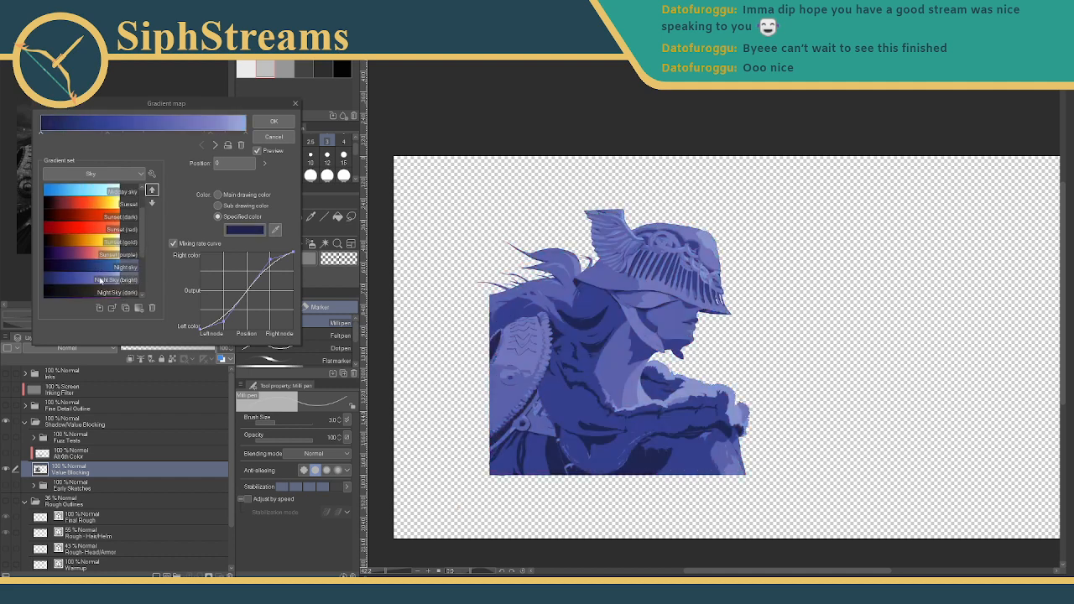
scroll(100, 280, down, 2)
click(106, 267)
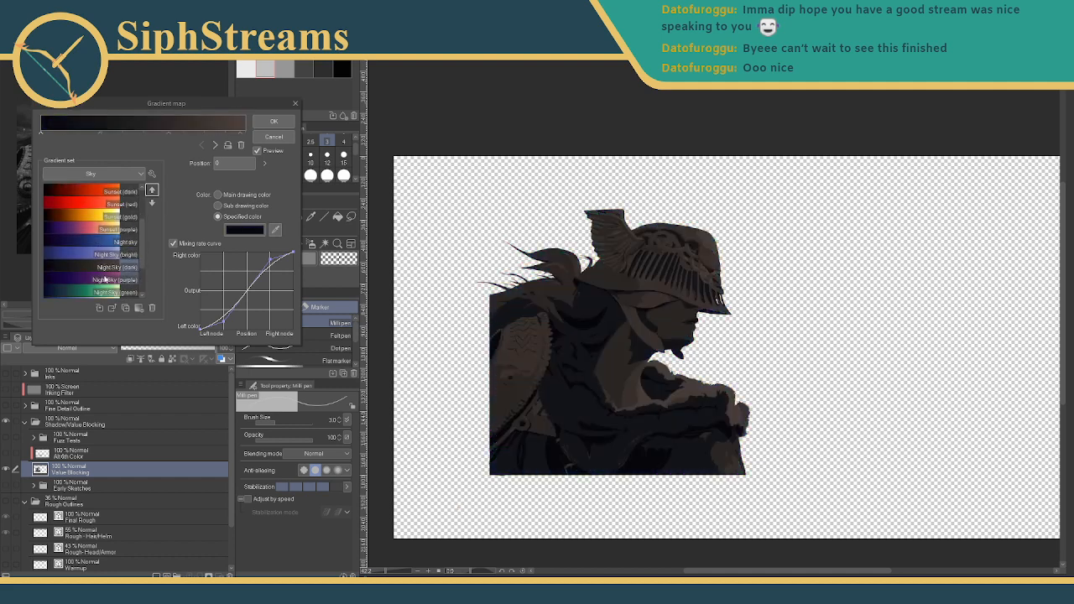
click(105, 280)
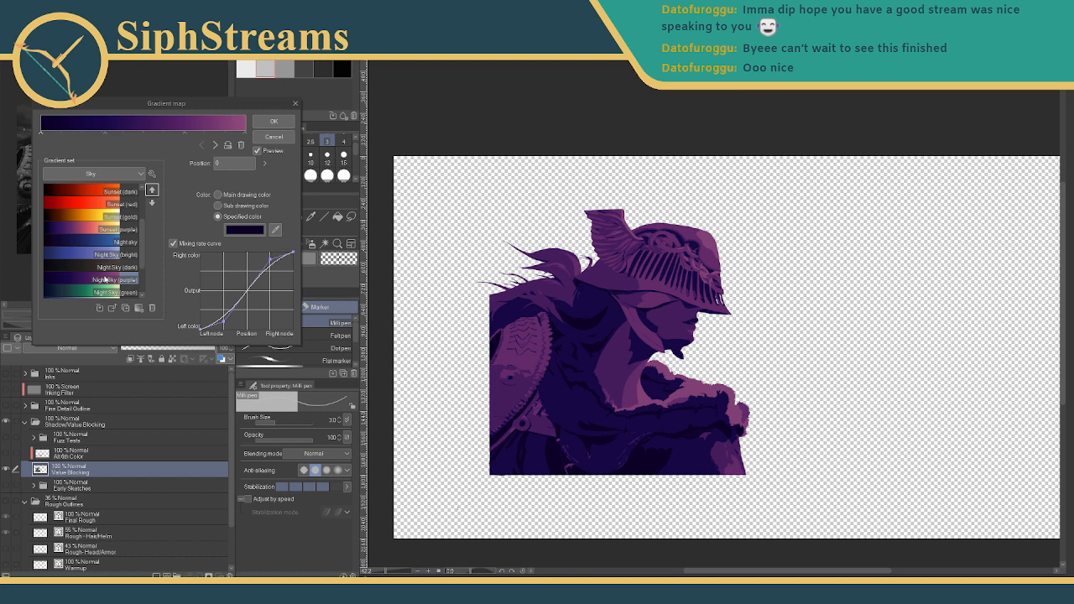
click(98, 292)
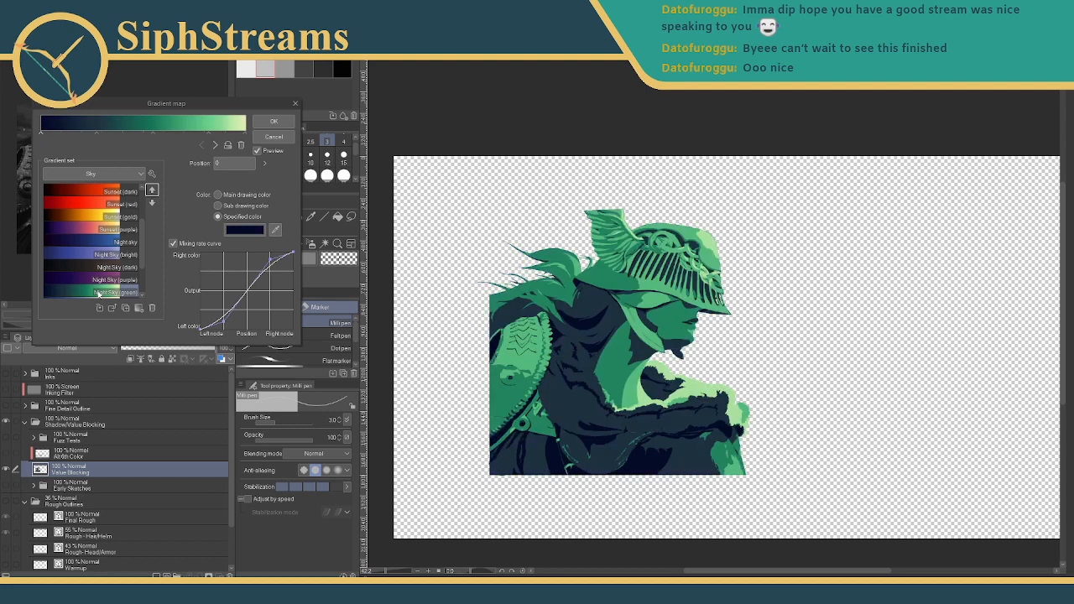
- Preview the Sunrise, Sunrise (bright), Sunrise (gold) and Sunrise (purple) presets
scroll(104, 269, down, 3)
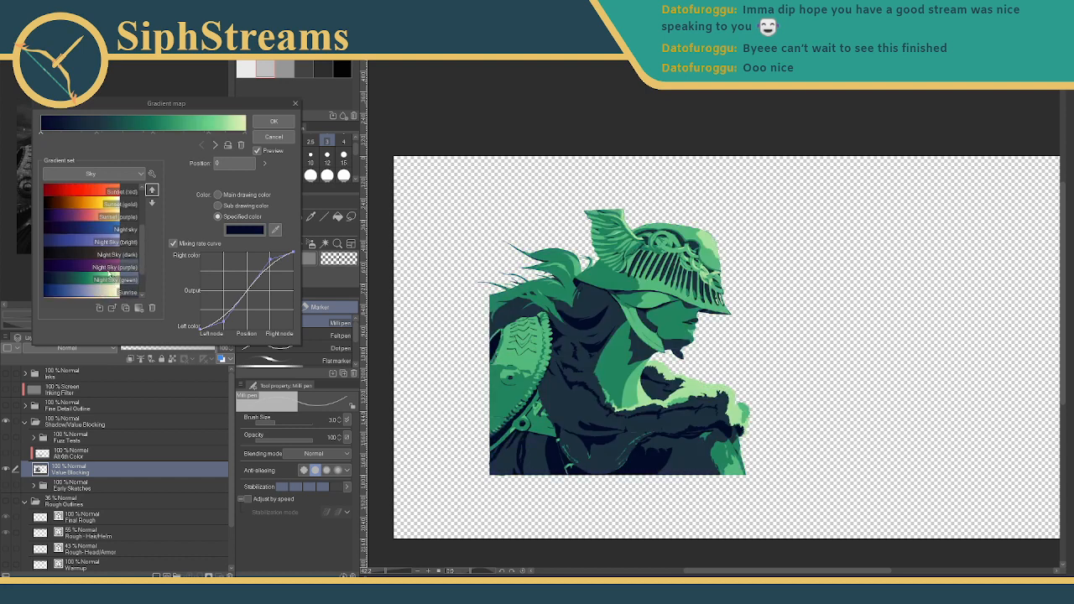
click(106, 267)
scroll(101, 267, down, 1)
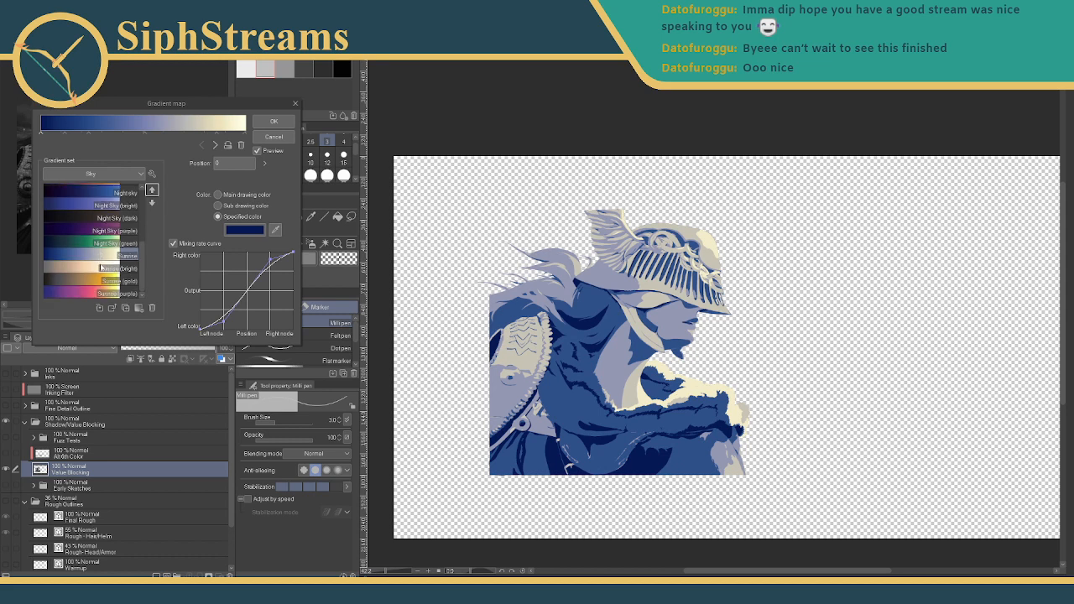
click(102, 268)
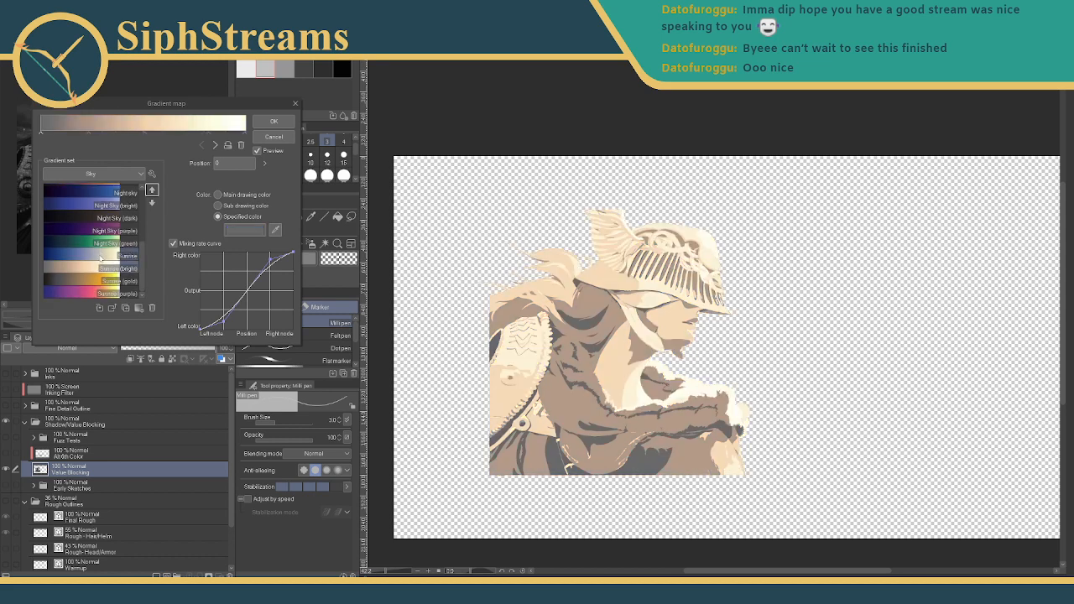
click(96, 280)
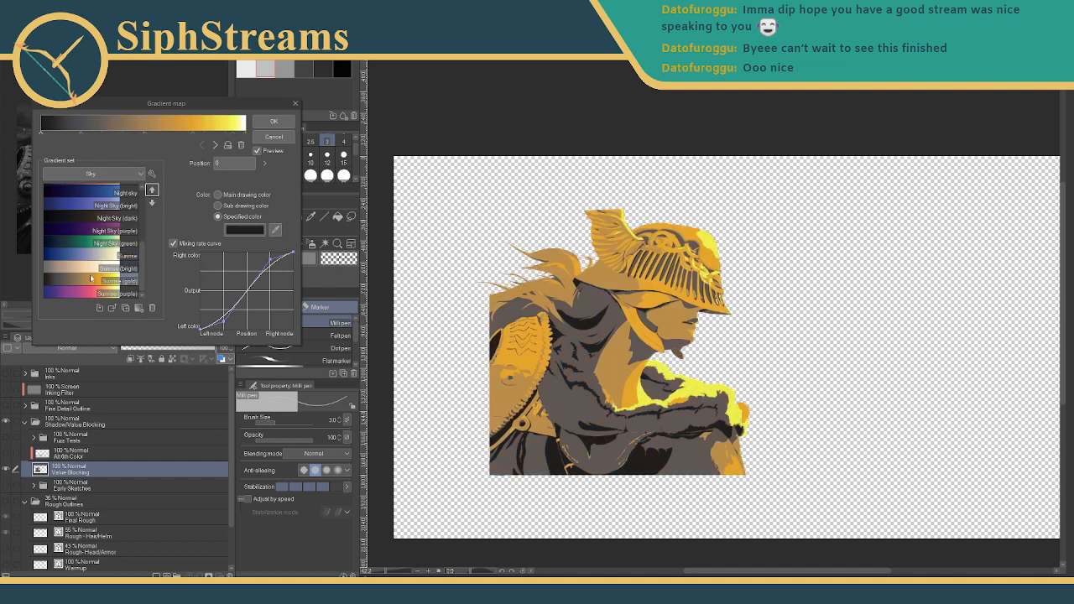
click(97, 291)
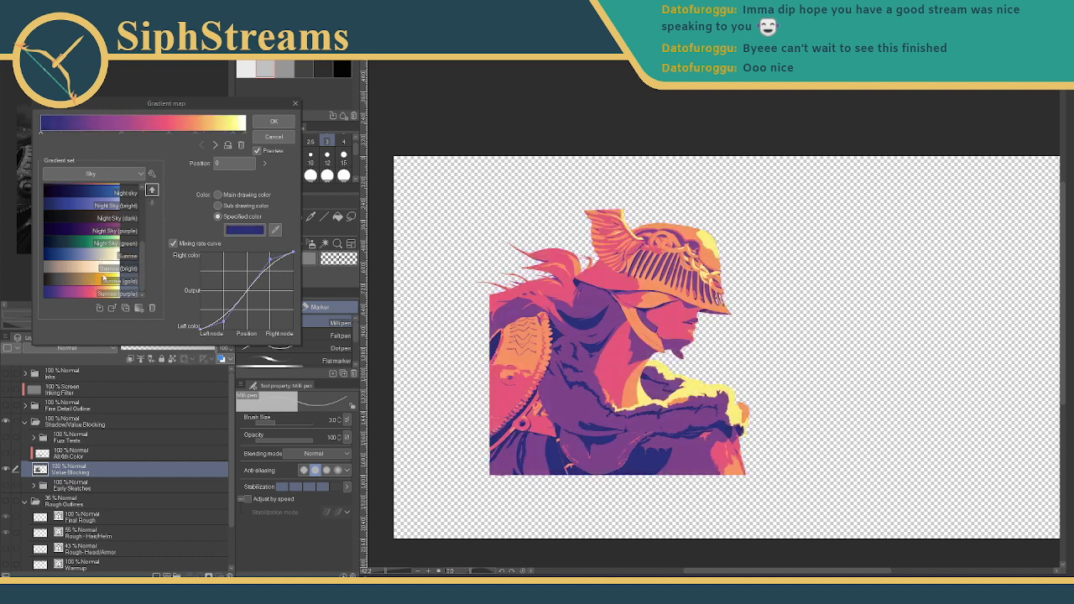
- Compare Sunset (purple), Sunrise (gold) and plain Sunset, settling on Sunset (gold)
scroll(103, 278, up, 1)
scroll(103, 277, up, 2)
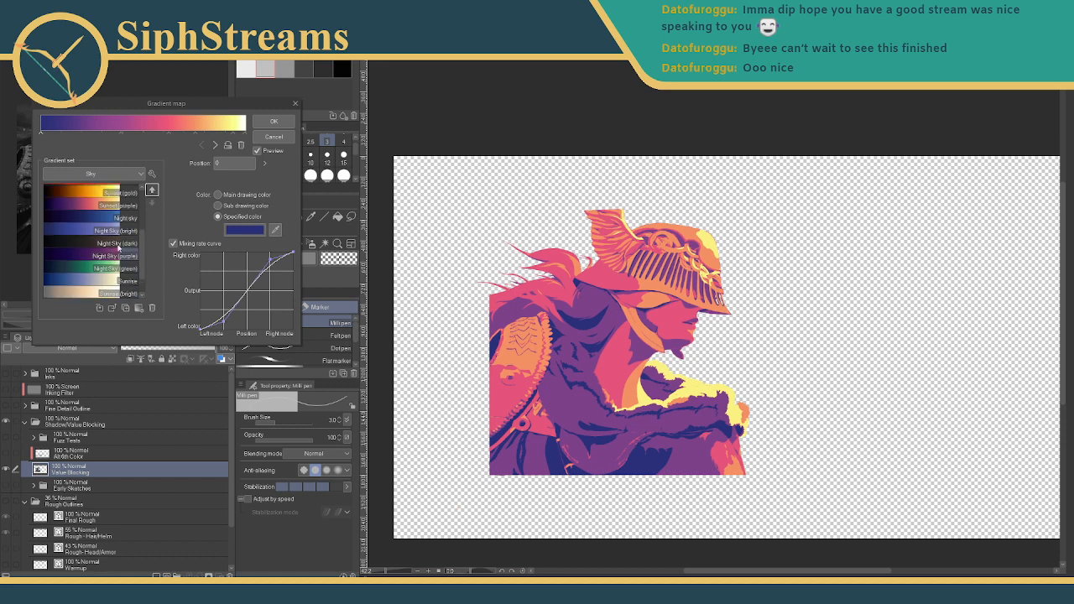
click(112, 217)
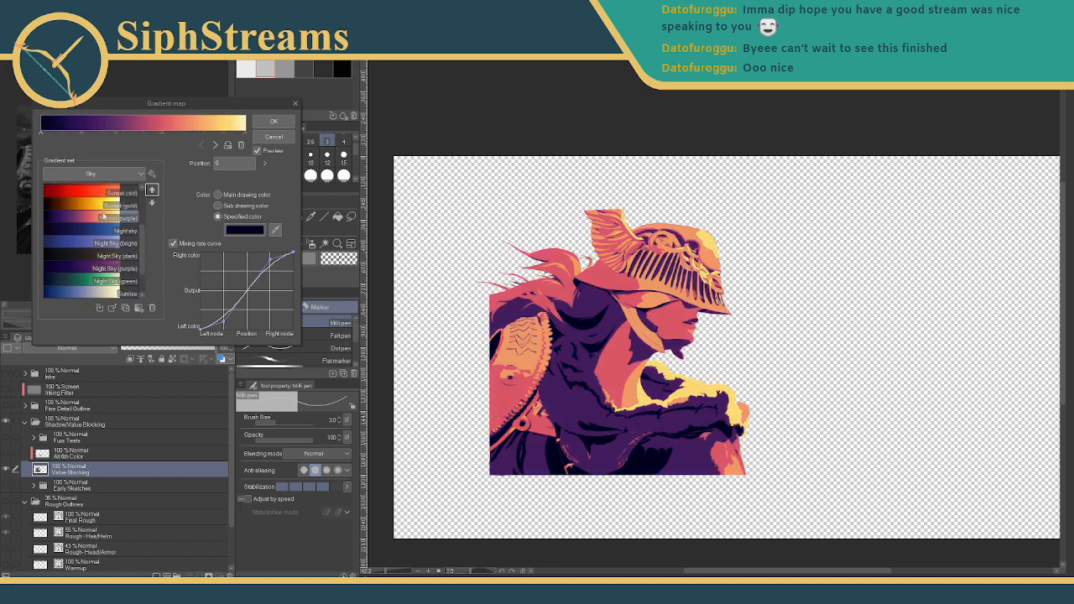
scroll(108, 288, down, 3)
click(109, 280)
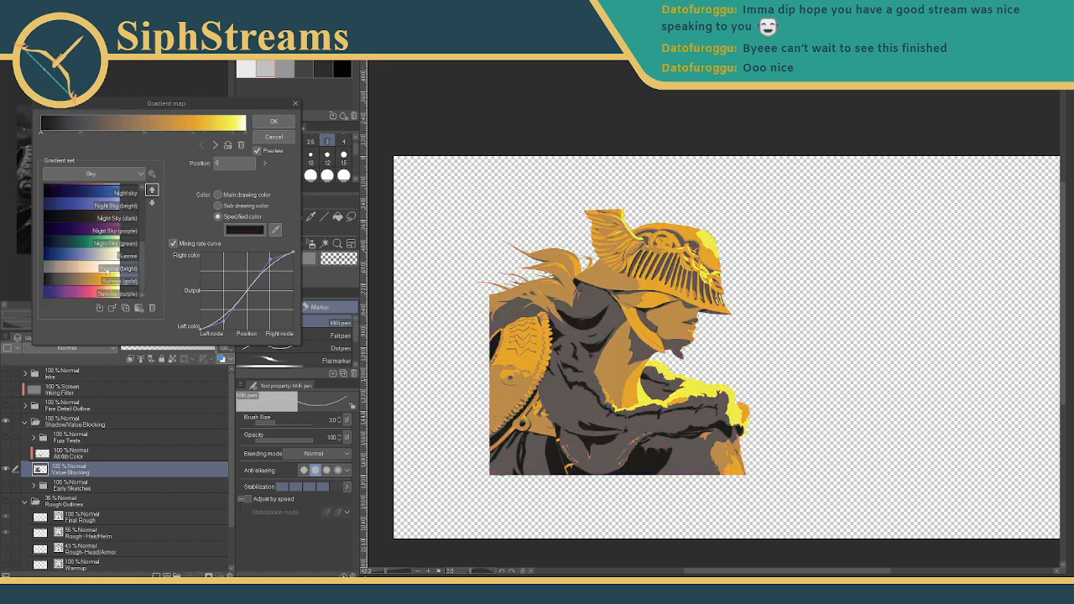
scroll(111, 252, up, 4)
click(113, 218)
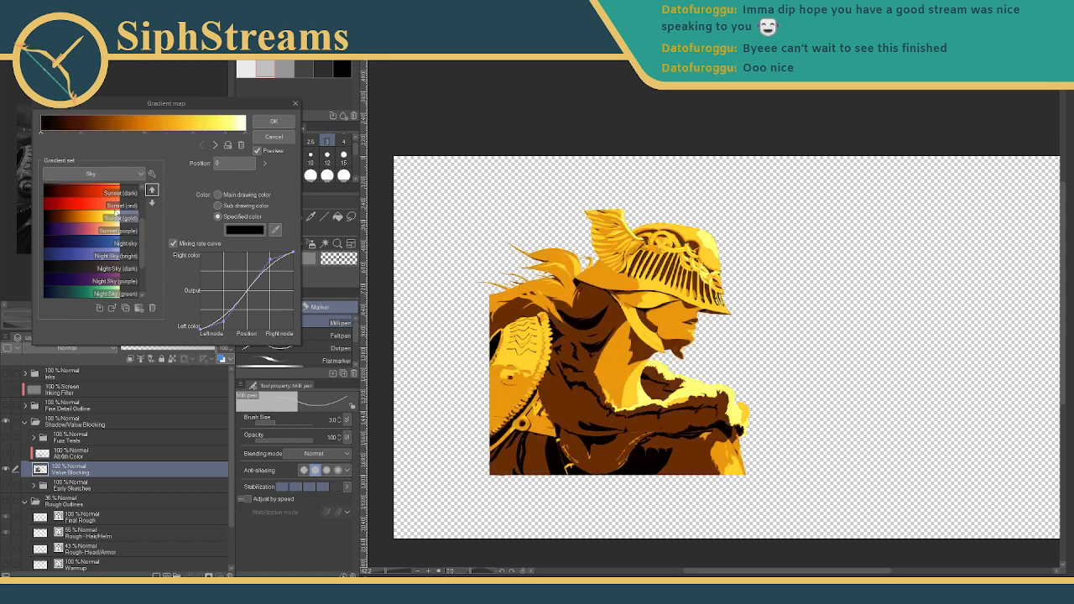
scroll(113, 215, up, 4)
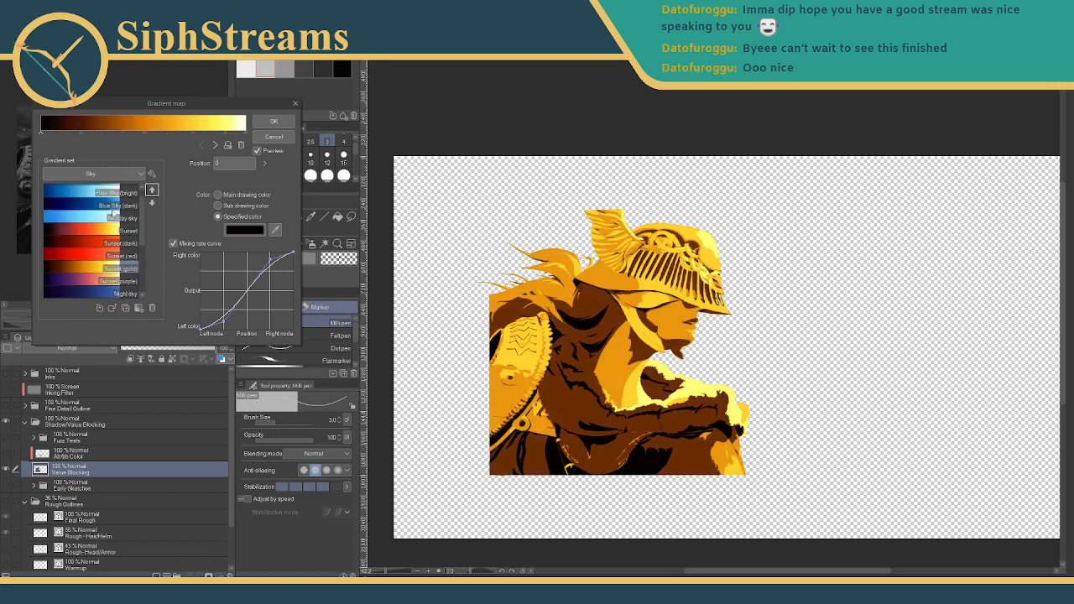
click(109, 232)
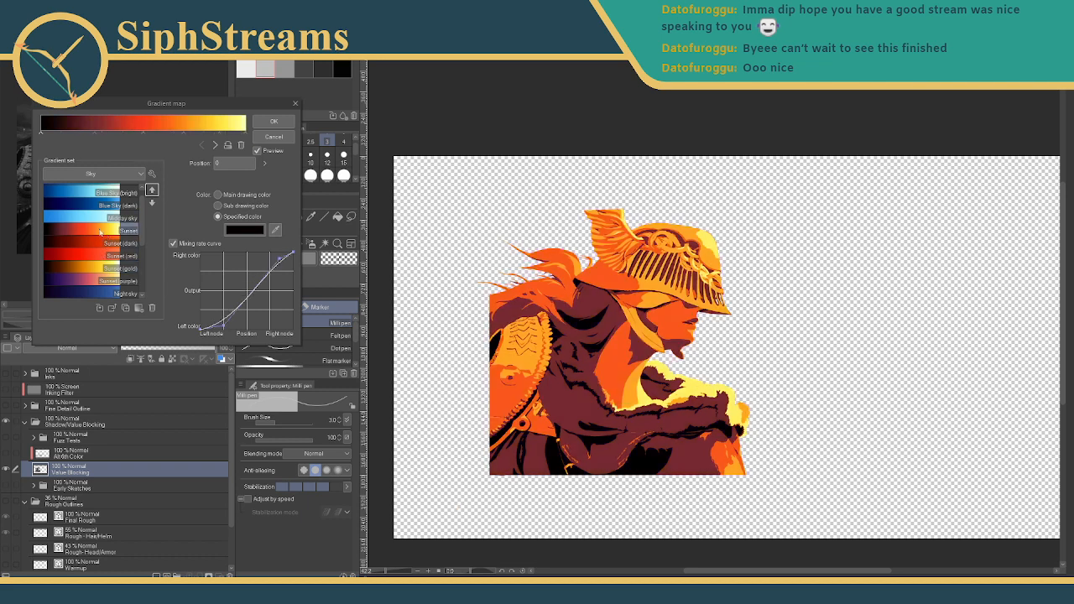
click(97, 269)
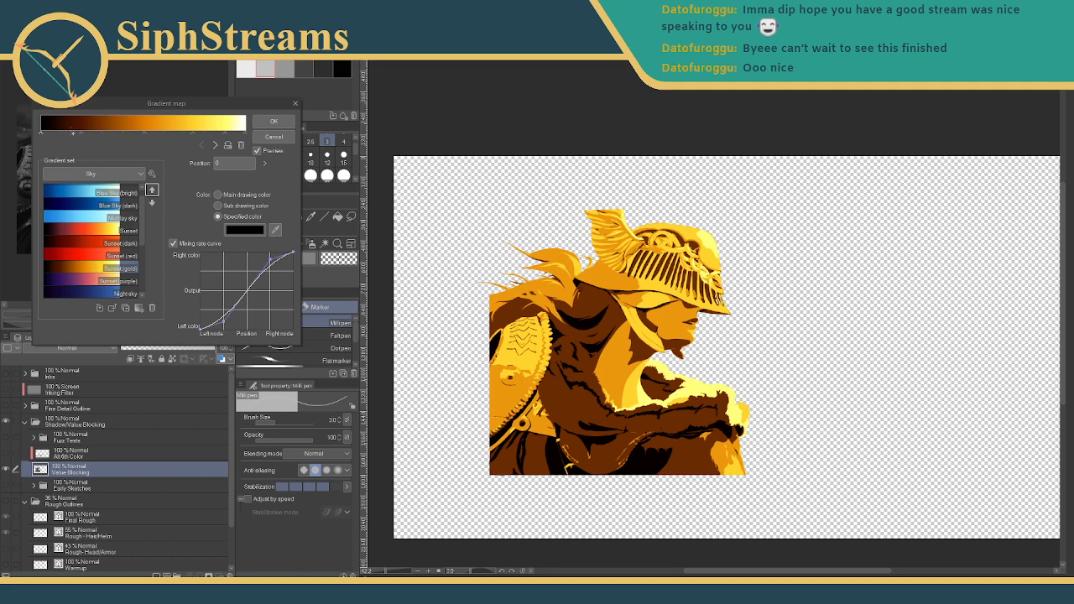
- Add a dark stop and an orange stop to the gradient bar, nudging each along
click(94, 132)
drag(94, 132, 100, 131)
click(165, 133)
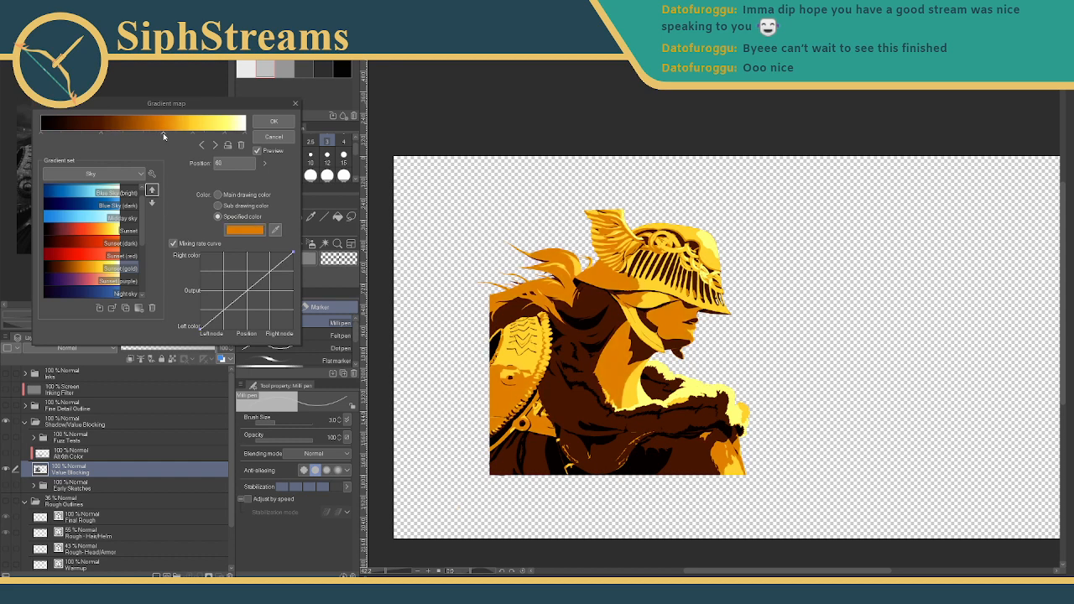
mouse_move(161, 133)
mouse_down()
mouse_move(130, 132)
mouse_move(191, 132)
mouse_move(135, 131)
mouse_move(166, 130)
mouse_up()
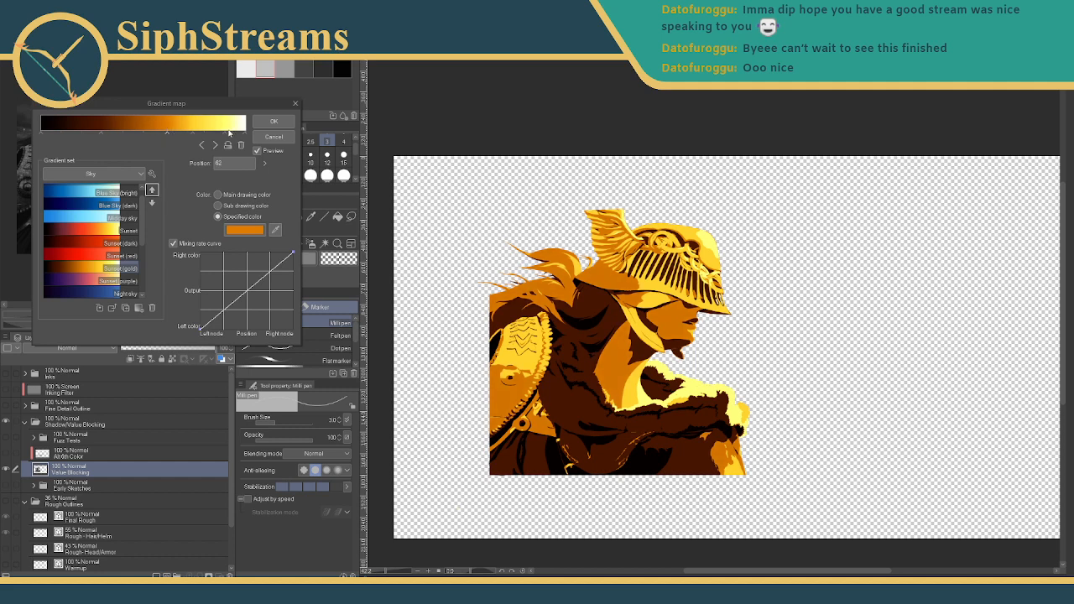
- Inspect the yellow and white stops, move the yellow stop to Position 77, and curve its blend
click(186, 134)
click(211, 134)
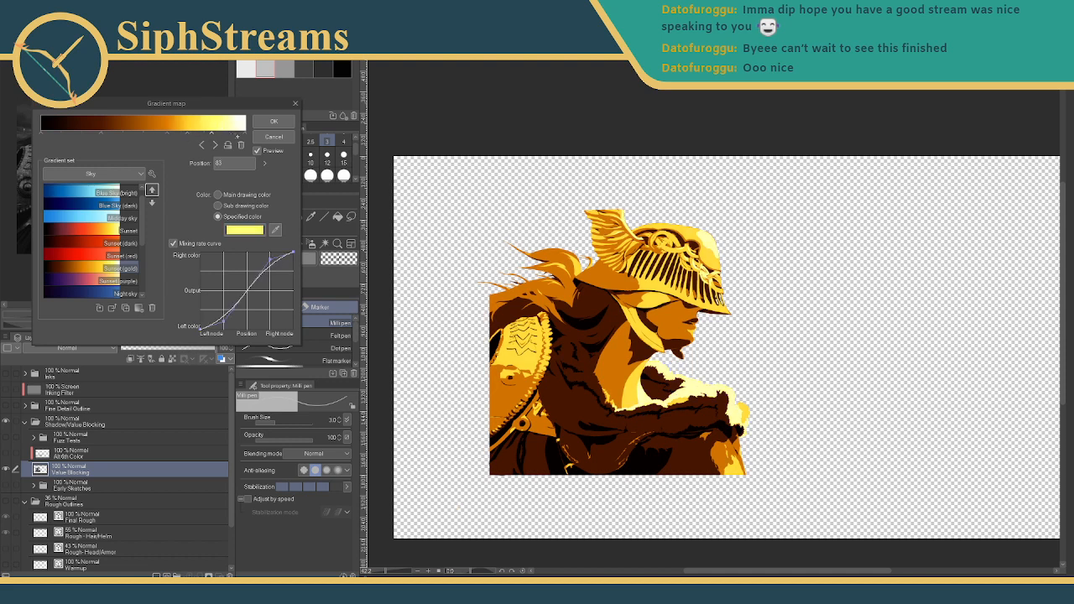
click(244, 135)
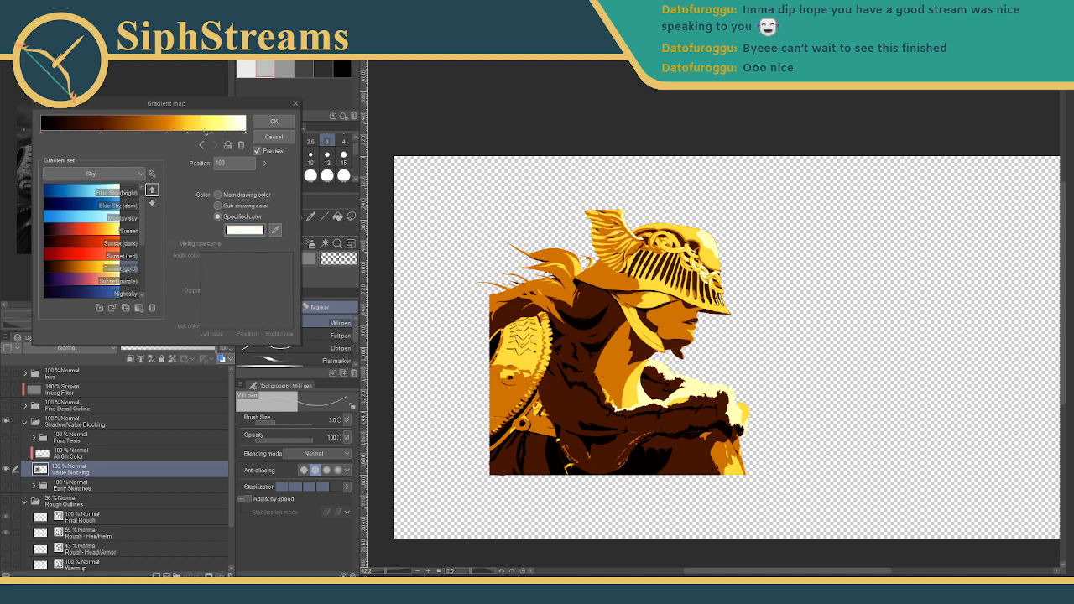
click(207, 133)
click(189, 135)
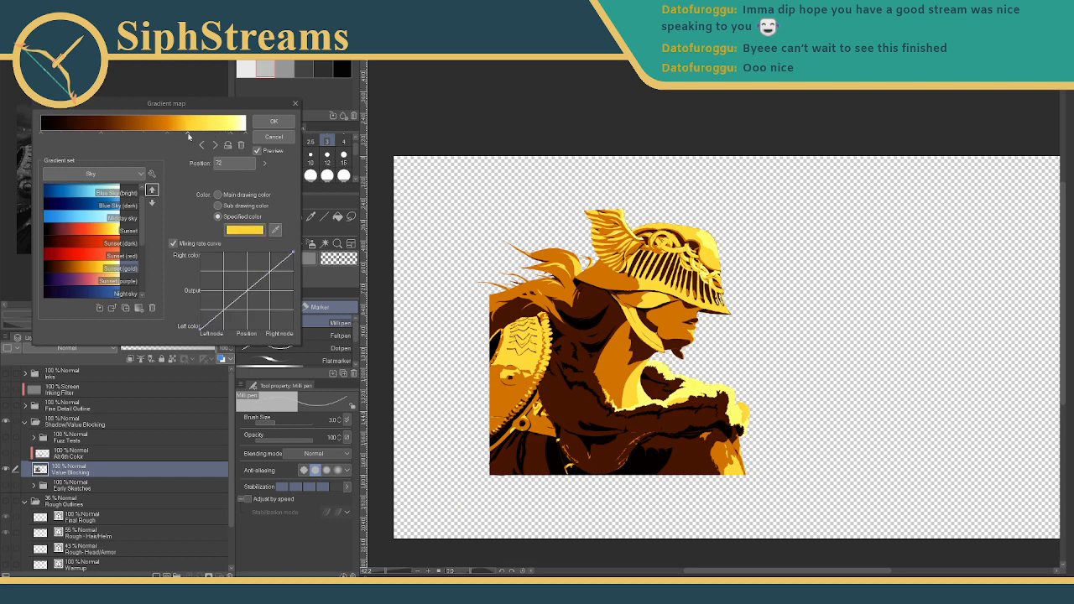
mouse_move(189, 137)
mouse_down()
mouse_move(219, 135)
mouse_move(195, 135)
mouse_up()
drag(249, 293, 174, 248)
- Reload Sunset (gold), test moving its orange stop from 51 to 70, and compare Sunset (red)
click(109, 234)
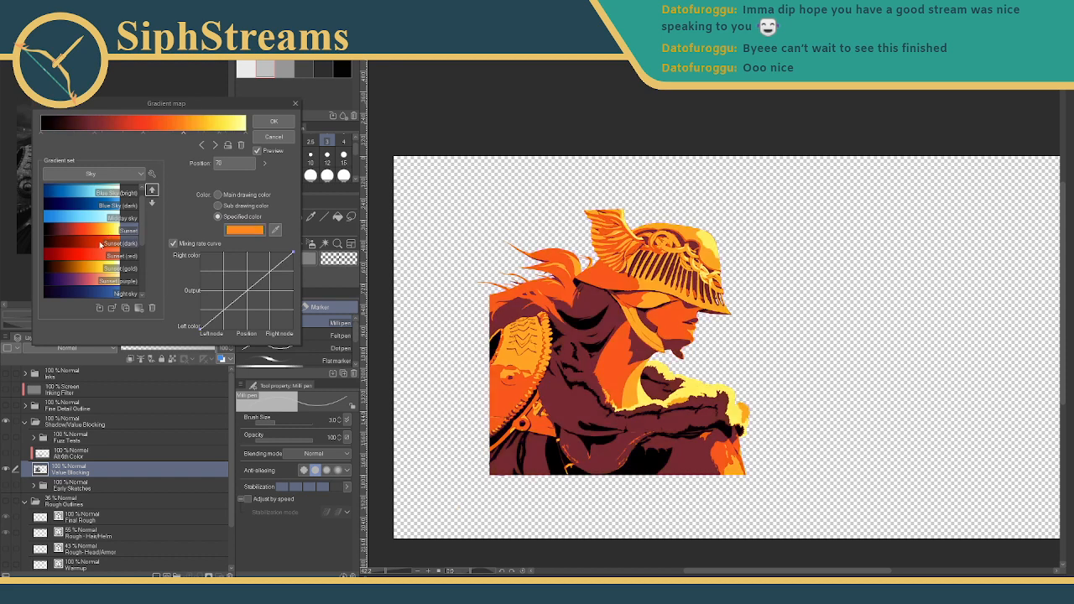
click(98, 267)
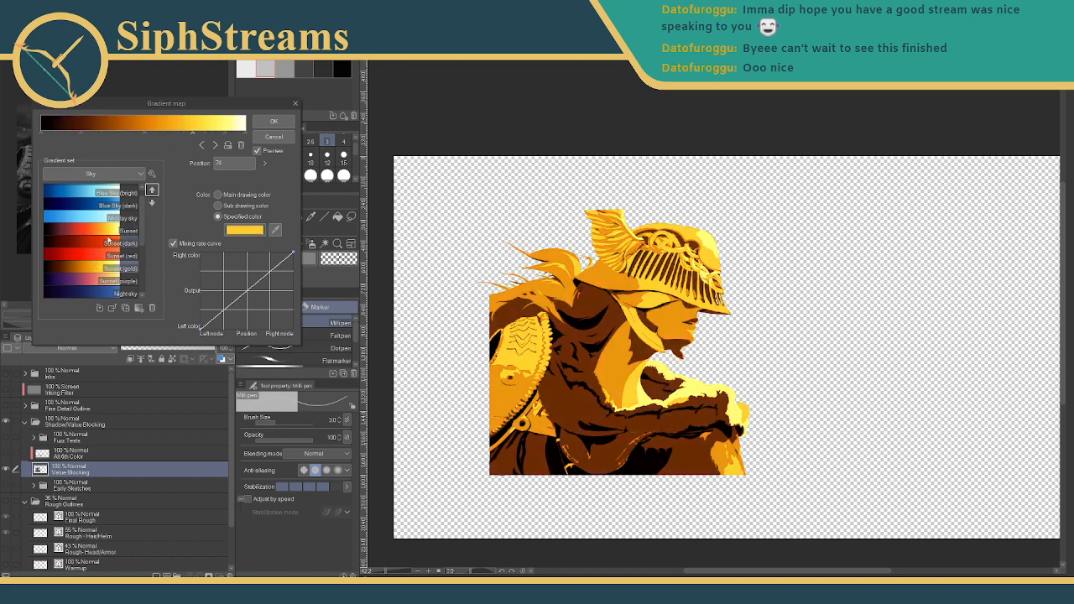
click(146, 134)
drag(146, 133, 186, 134)
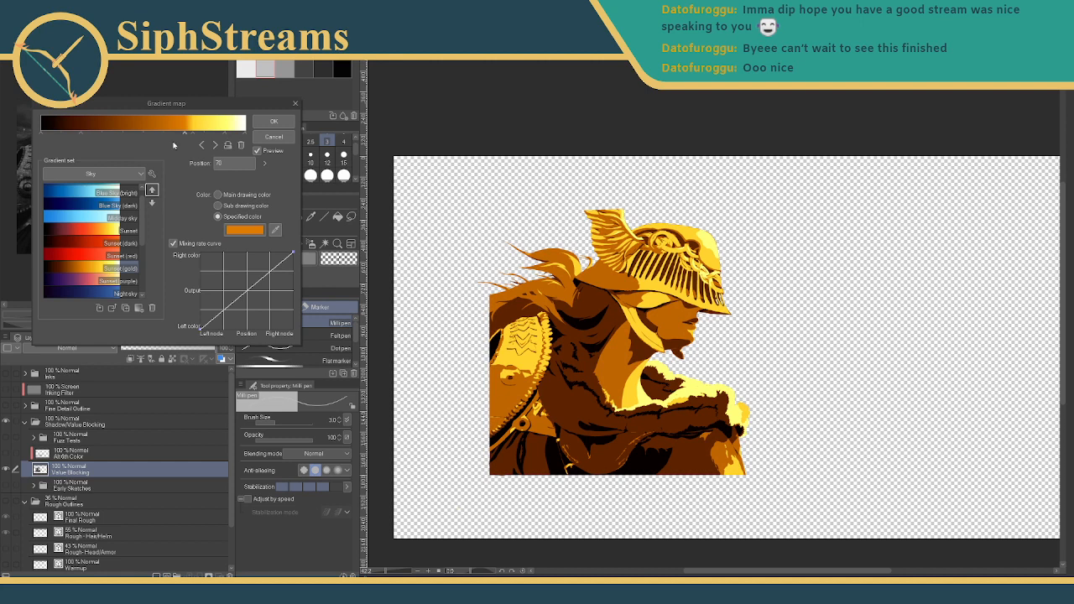
click(104, 253)
click(97, 269)
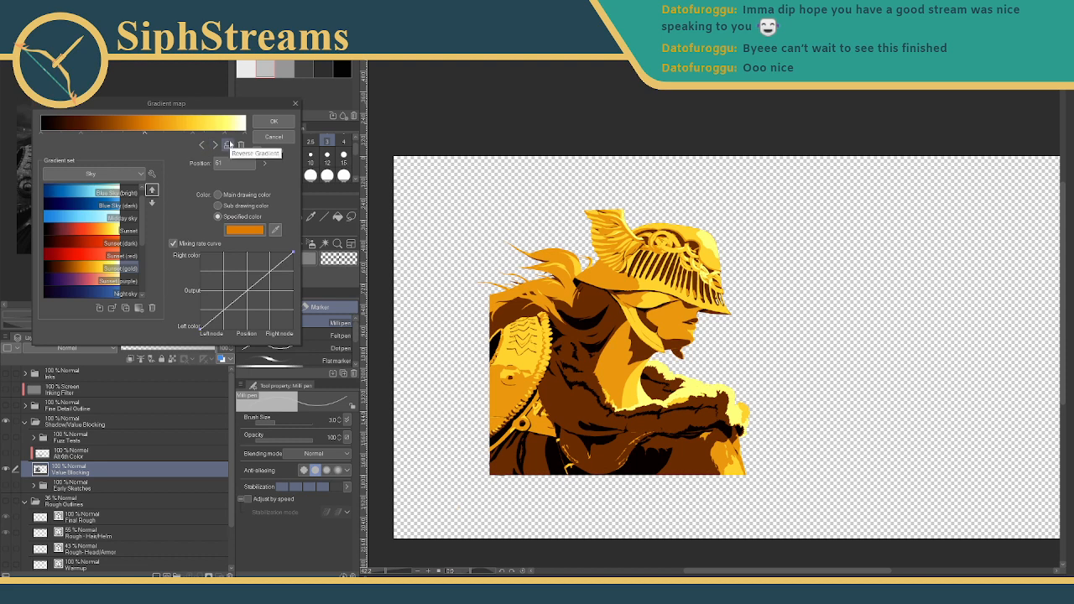
- Preview the reversed gradient, flip it back, then add two dark stops near the shadow end
click(228, 145)
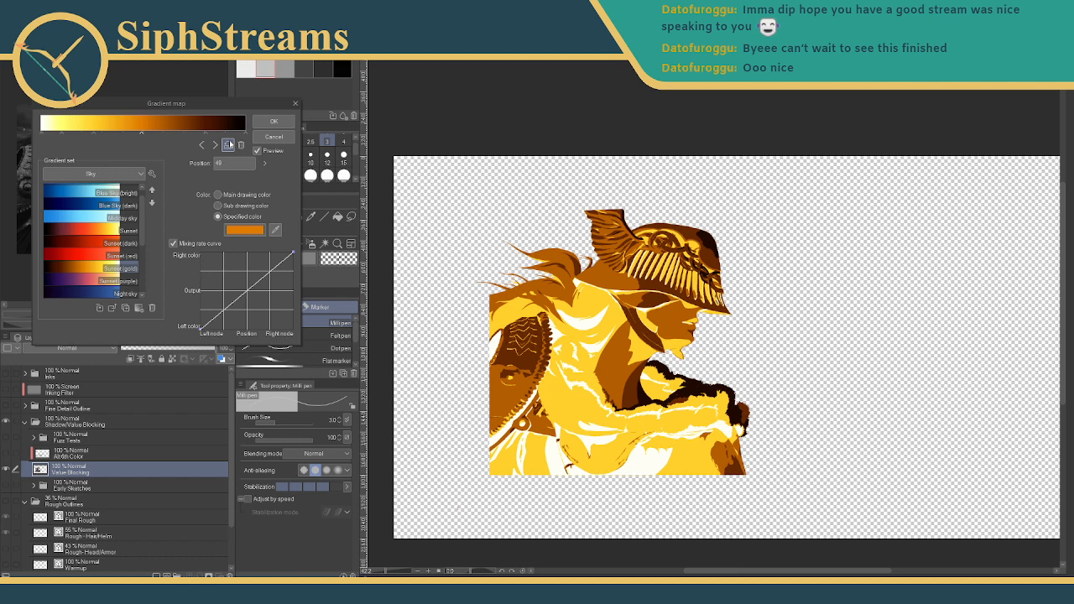
click(228, 145)
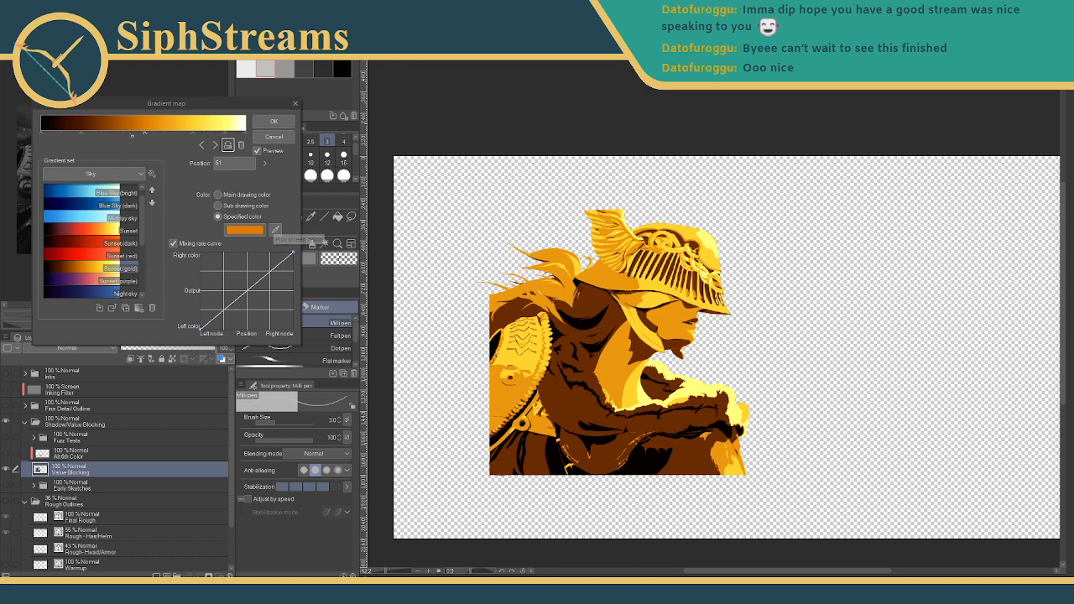
click(125, 134)
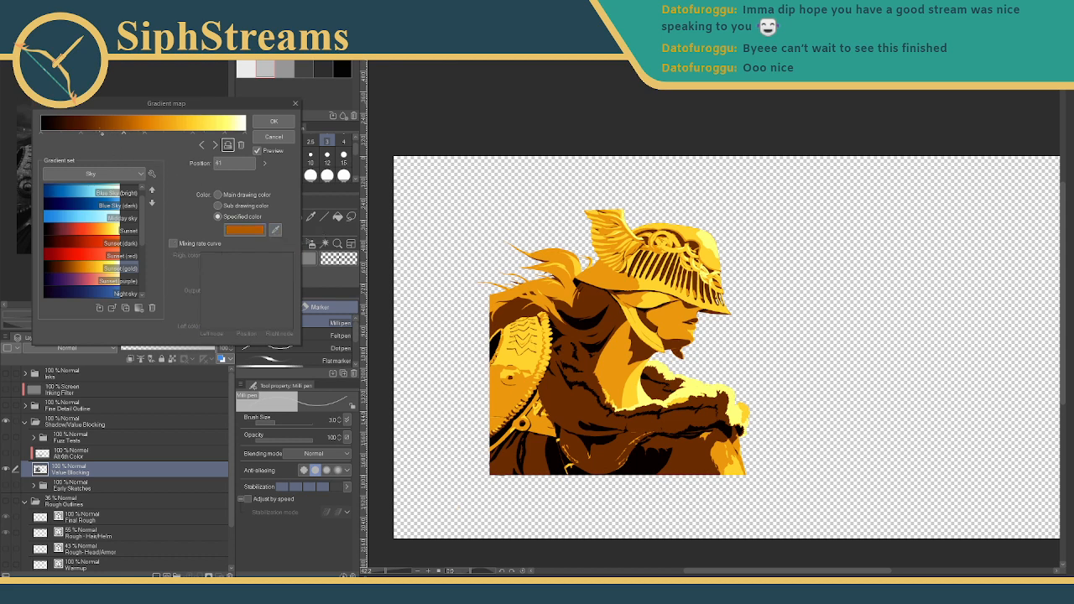
click(99, 134)
- Recolour the Position 41 stop red-orange via the Specified color swatch and slide the dark stop to Position 20
click(126, 136)
drag(206, 107, 271, 126)
click(322, 249)
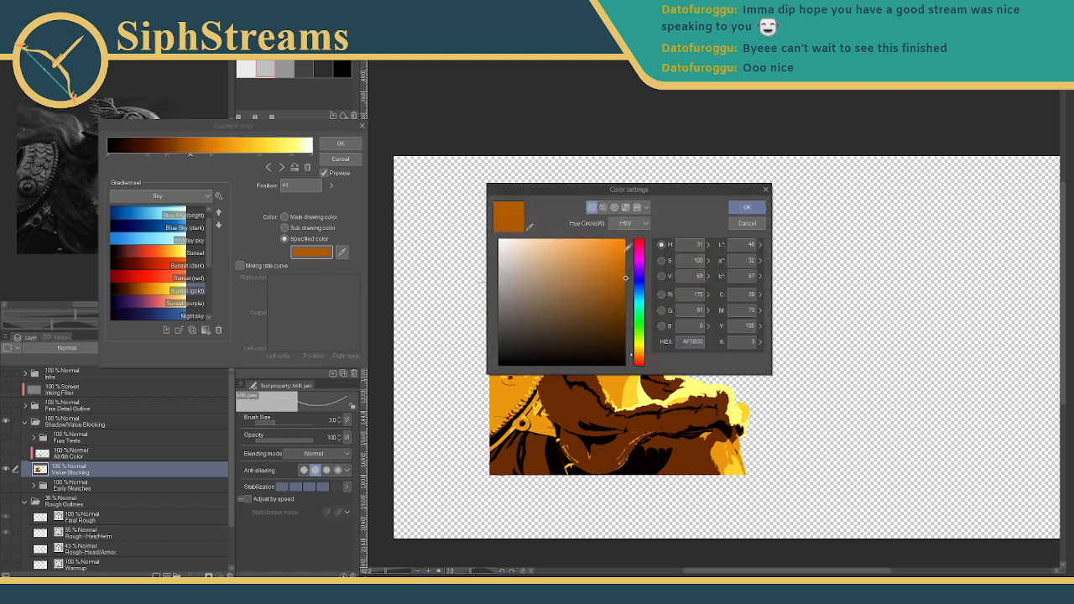
drag(631, 357, 632, 363)
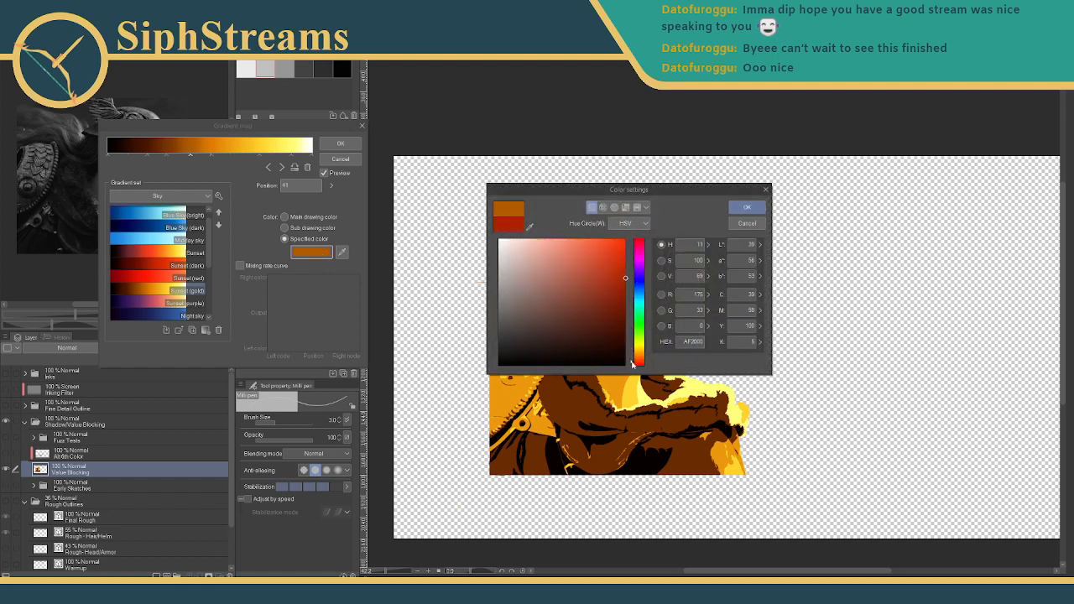
click(747, 207)
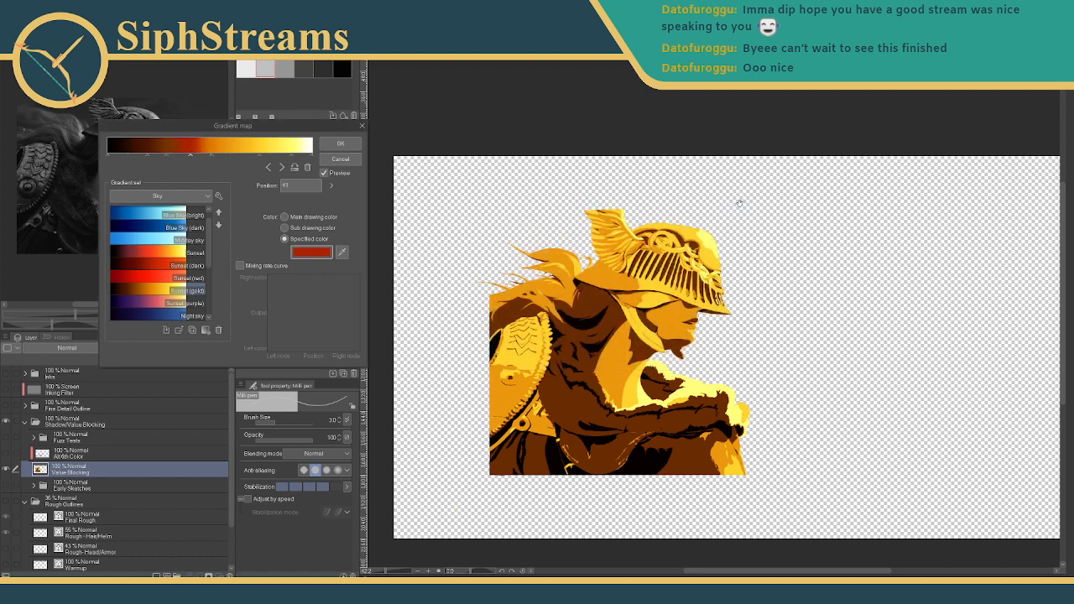
mouse_move(156, 159)
mouse_down()
mouse_move(120, 164)
mouse_move(192, 154)
mouse_up()
click(178, 158)
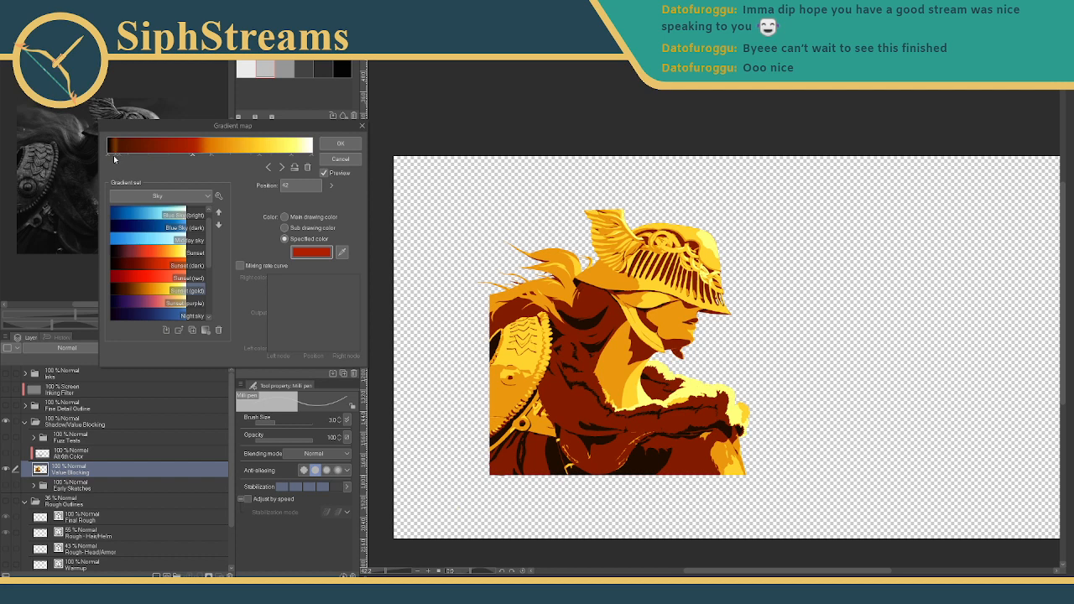
- Move the black stop to Position 21 and delete the brown stop near the dark end
drag(115, 154, 152, 155)
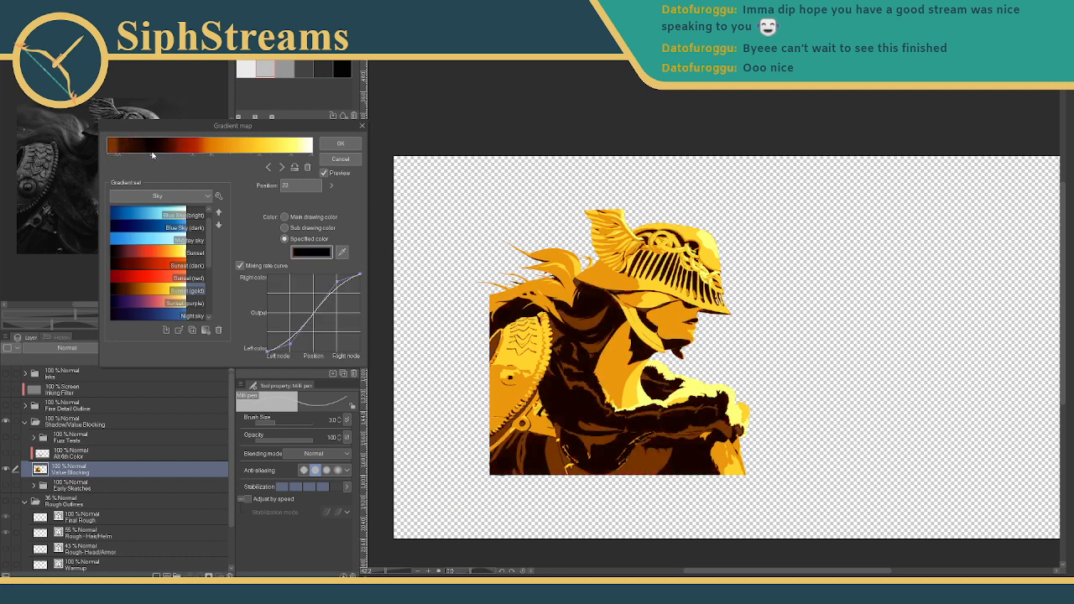
click(116, 157)
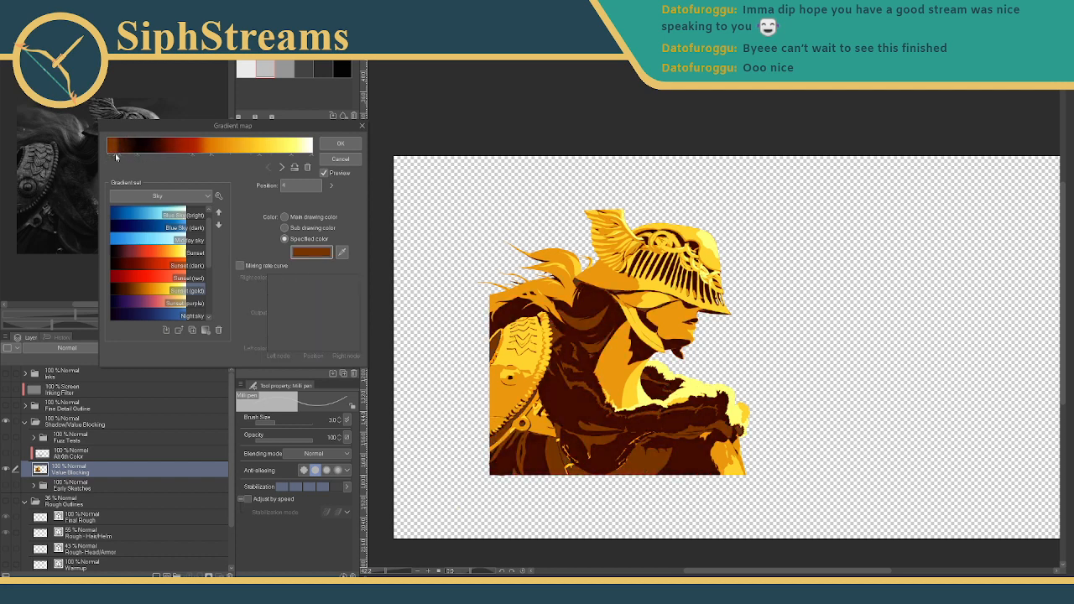
drag(115, 154, 118, 155)
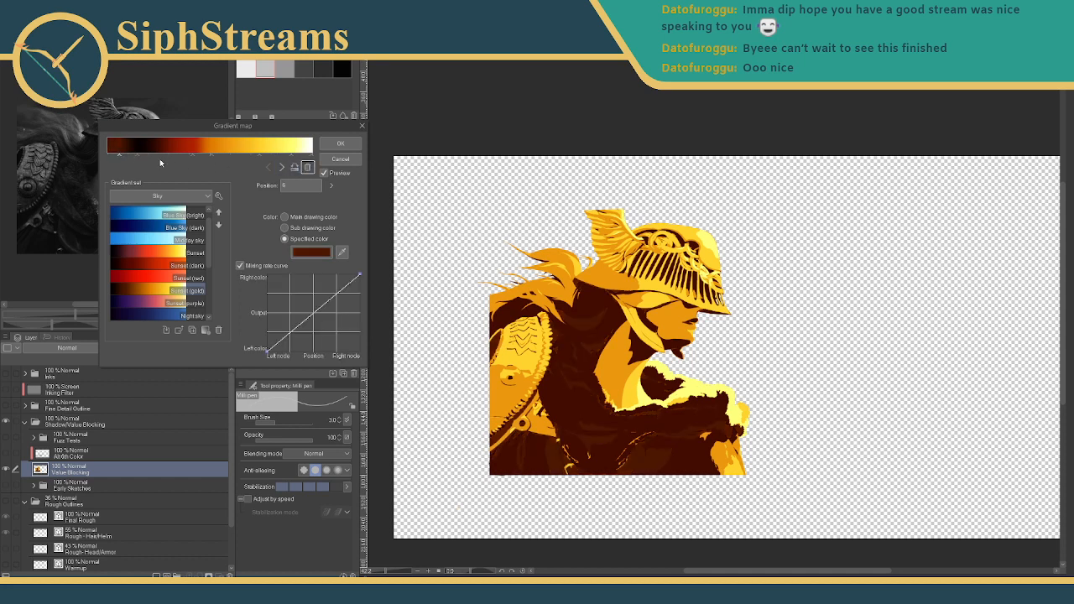
click(309, 168)
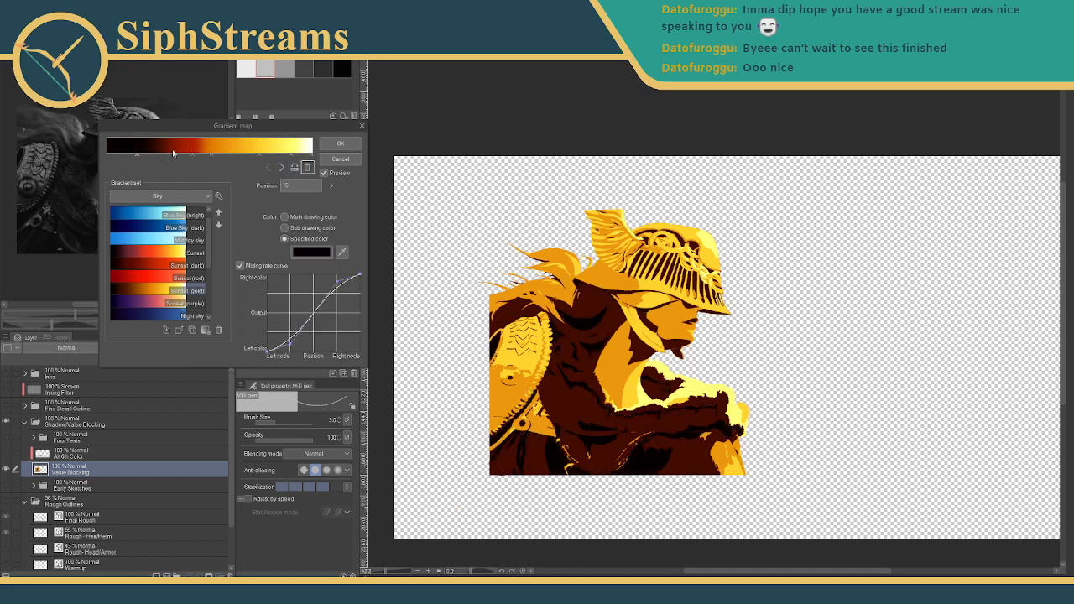
- Add an orange stop at 54, move the red stop to about 28, and remove the black stop at 39
click(218, 155)
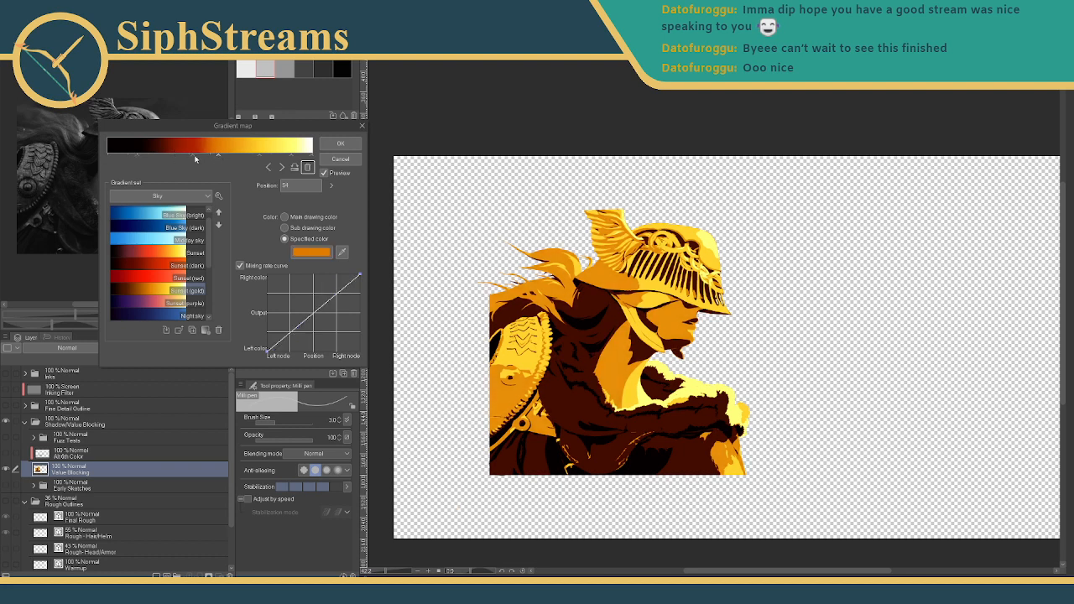
mouse_move(195, 157)
mouse_down()
mouse_move(207, 158)
mouse_move(169, 159)
mouse_move(212, 158)
mouse_up()
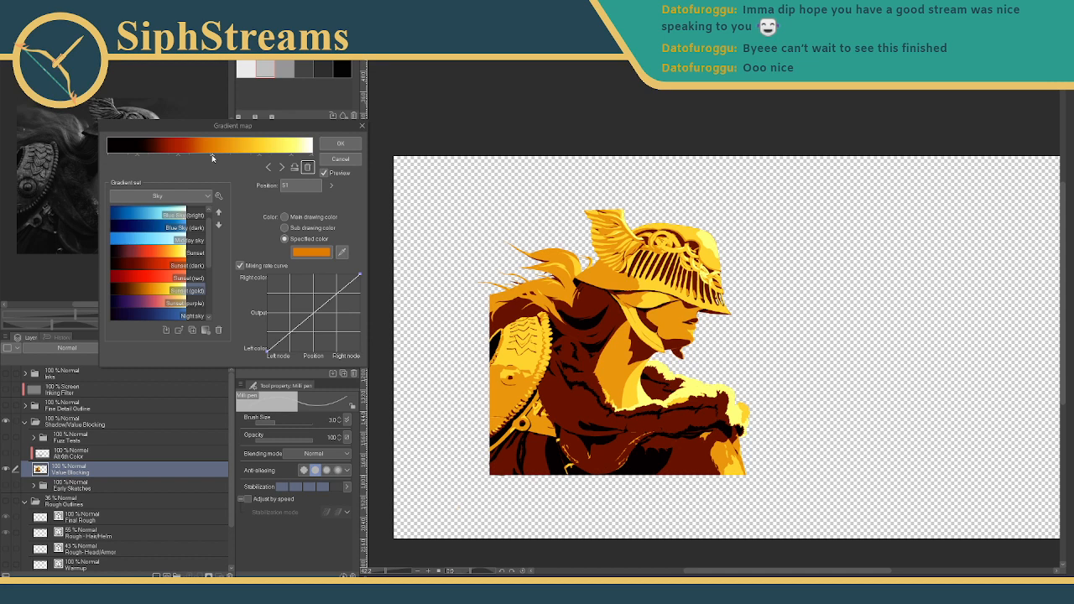
drag(210, 154, 225, 156)
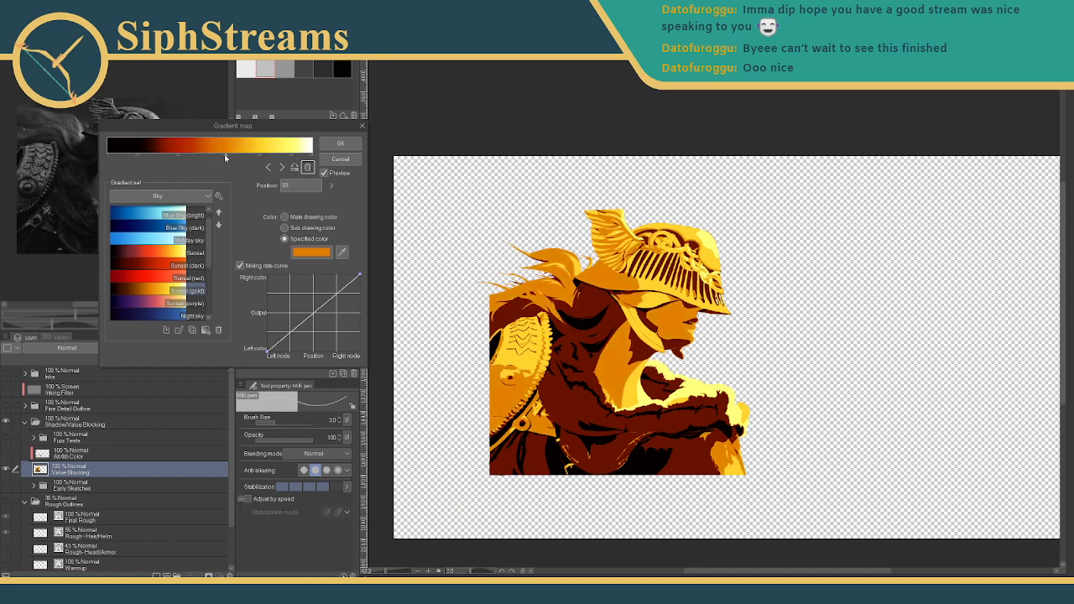
mouse_move(180, 155)
mouse_down()
mouse_move(165, 158)
mouse_move(179, 158)
mouse_up()
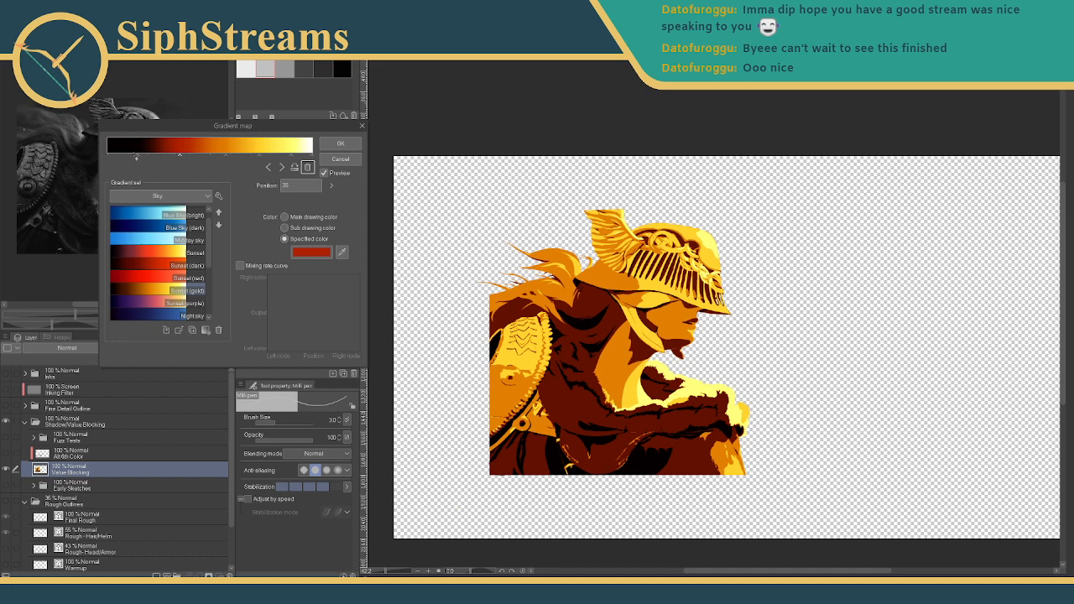
mouse_move(131, 156)
mouse_down()
mouse_move(120, 158)
mouse_move(192, 156)
mouse_up()
drag(126, 156, 186, 158)
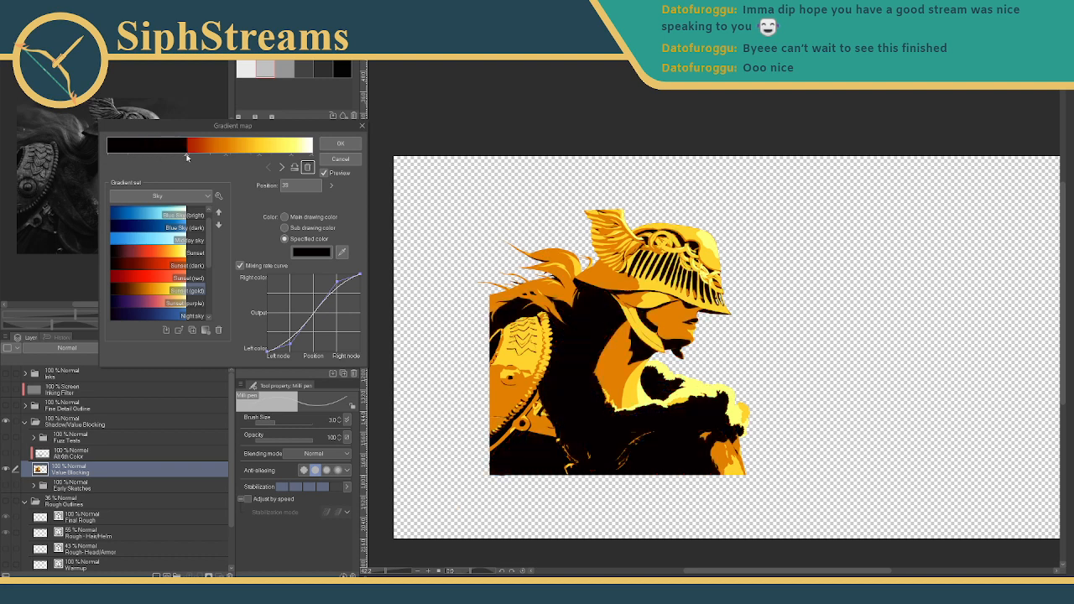
click(187, 156)
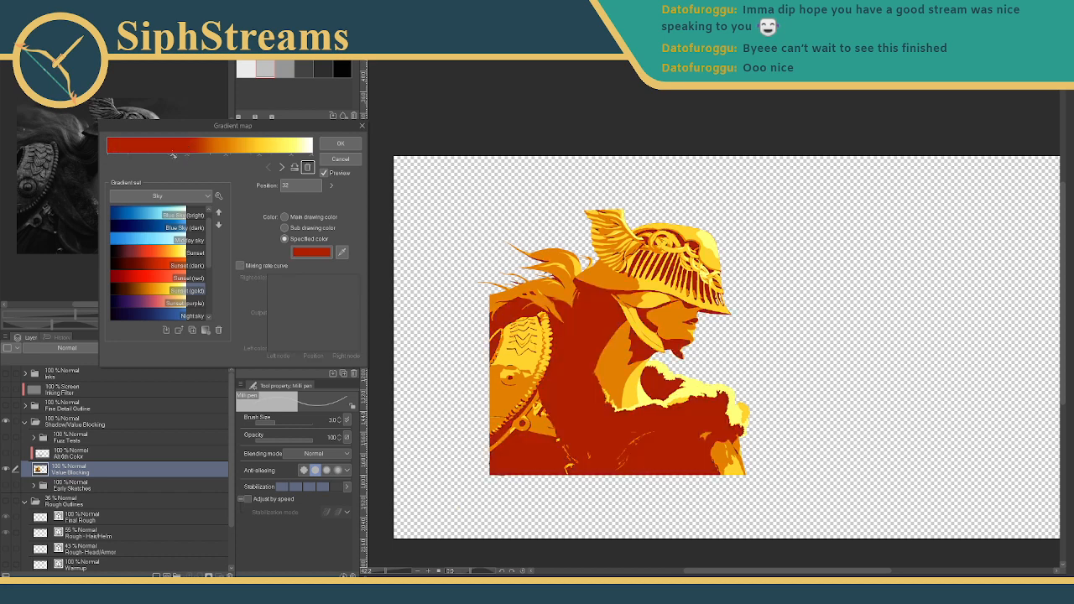
- Recolour a stop black at Position 12, add a red stop at 35, and extend the black range toward orange
click(329, 253)
click(610, 364)
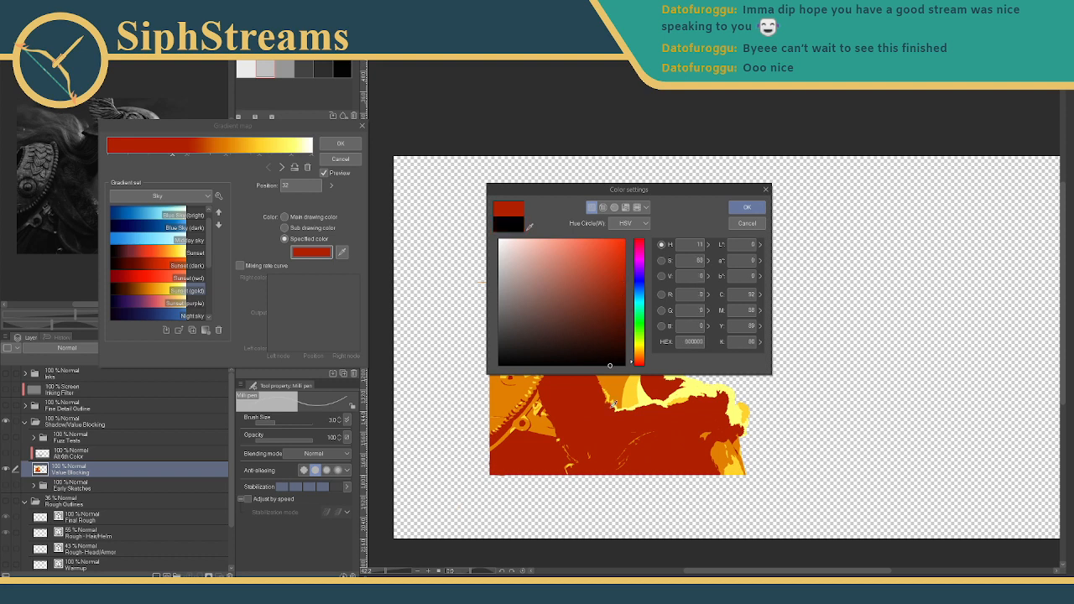
click(746, 208)
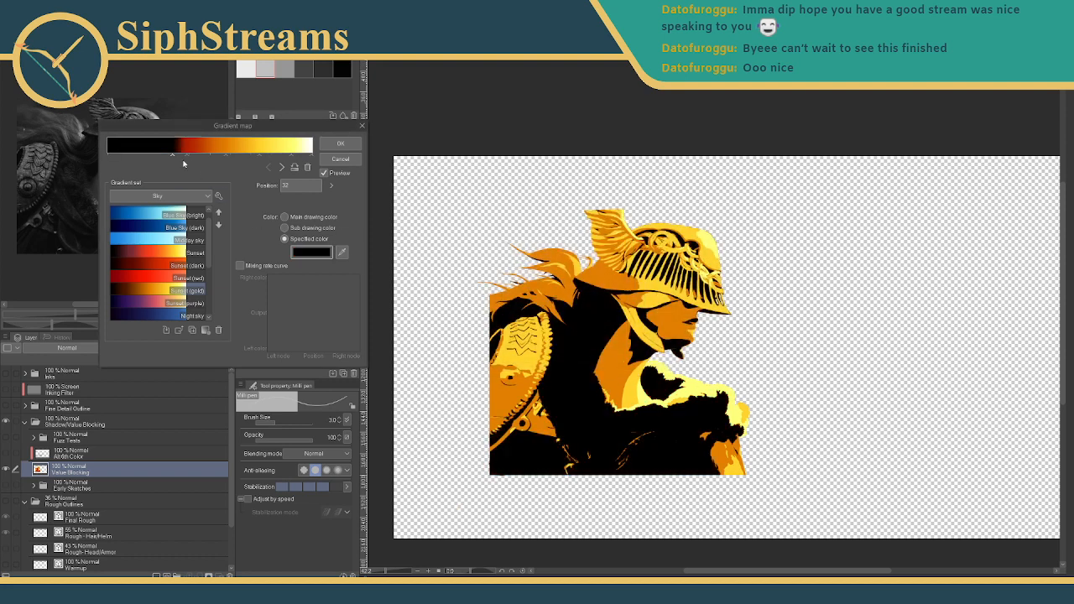
drag(172, 156, 149, 159)
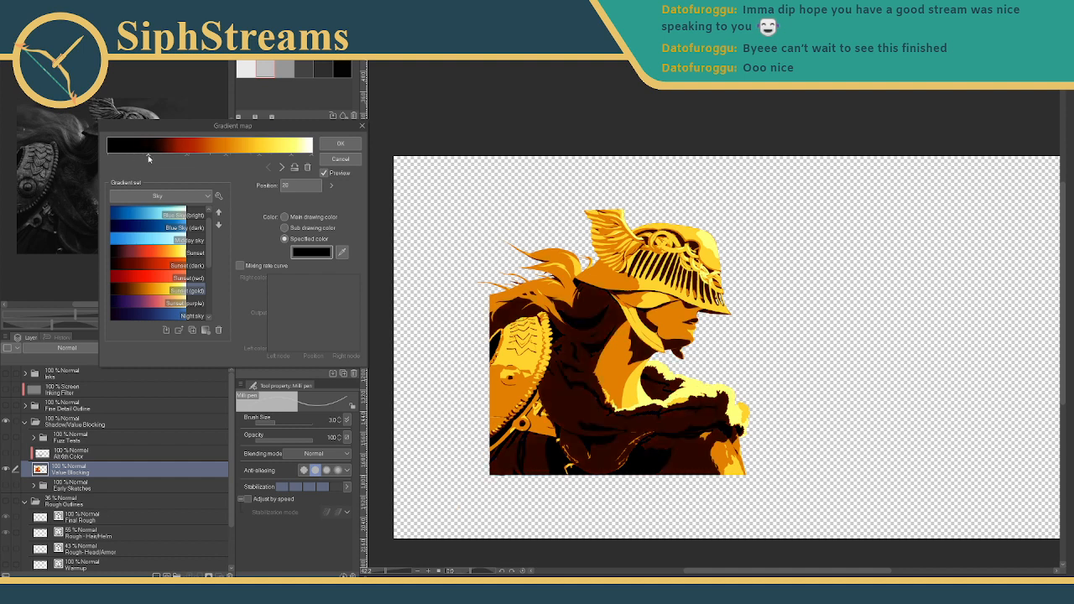
click(187, 157)
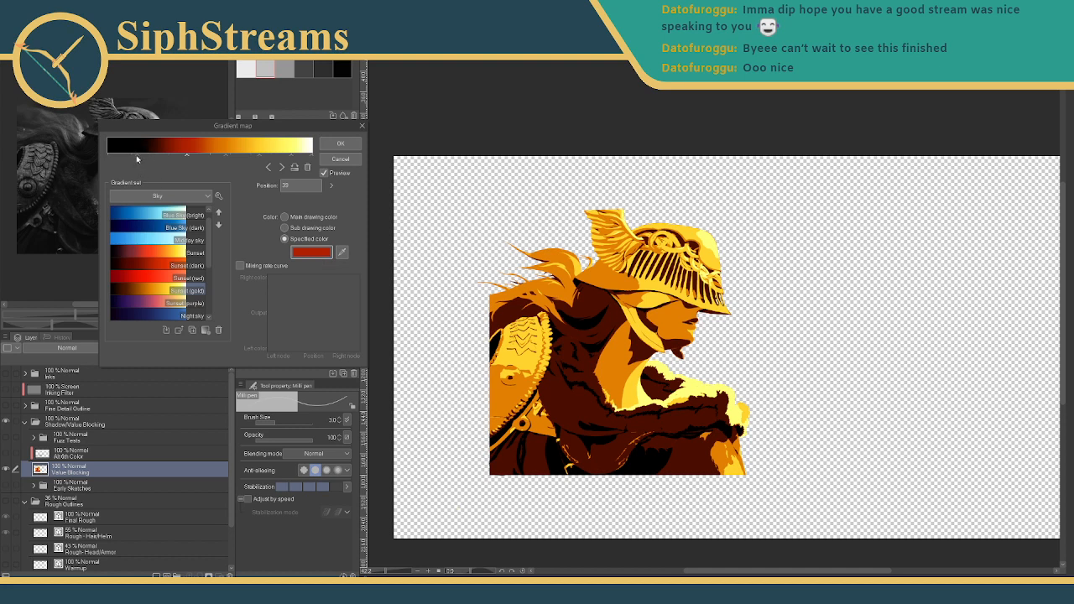
drag(138, 159, 180, 160)
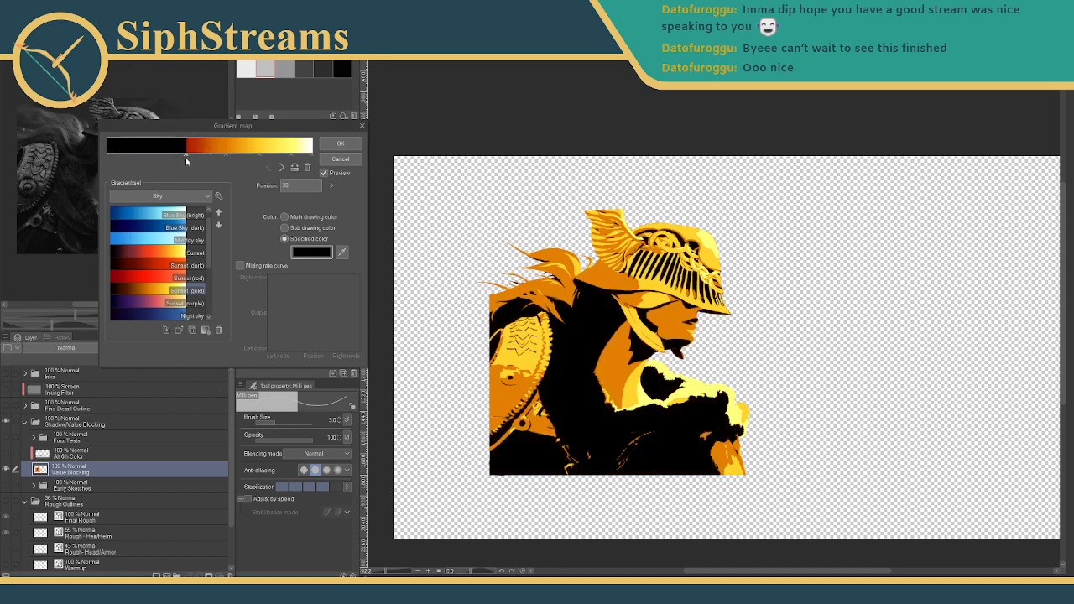
drag(185, 159, 224, 158)
drag(155, 156, 221, 158)
- Push the orange, red and yellow stops toward the light end to widen the orange band
click(234, 160)
drag(235, 159, 255, 160)
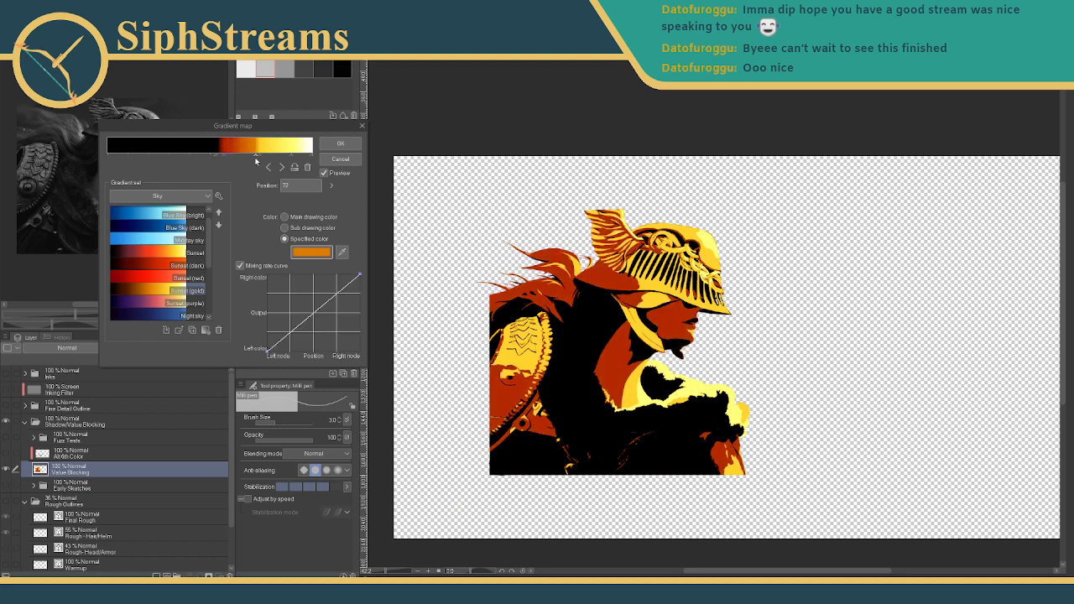
click(225, 158)
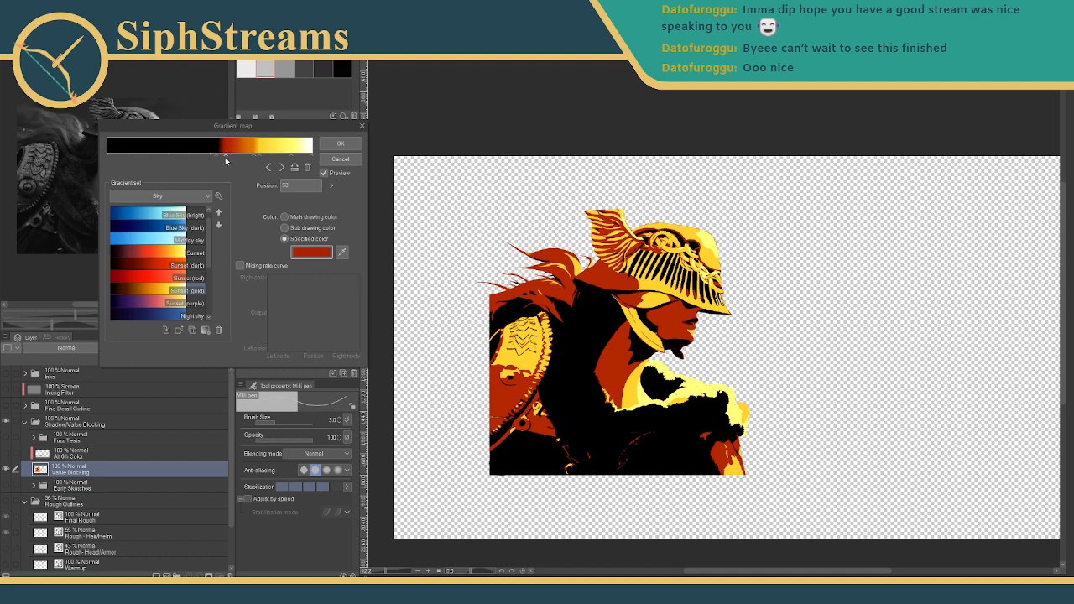
drag(225, 157, 252, 157)
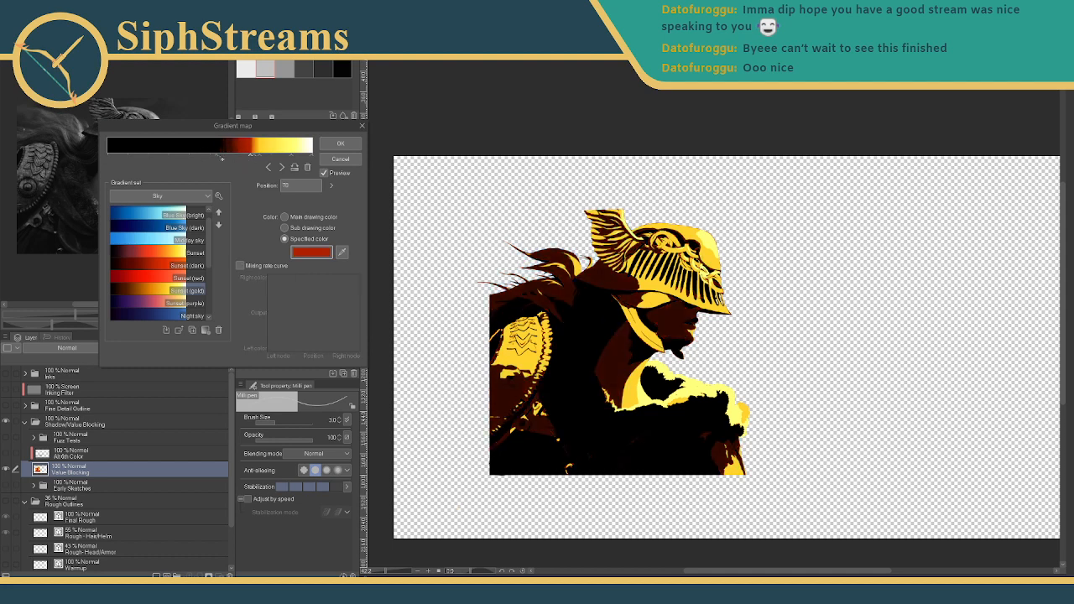
click(223, 158)
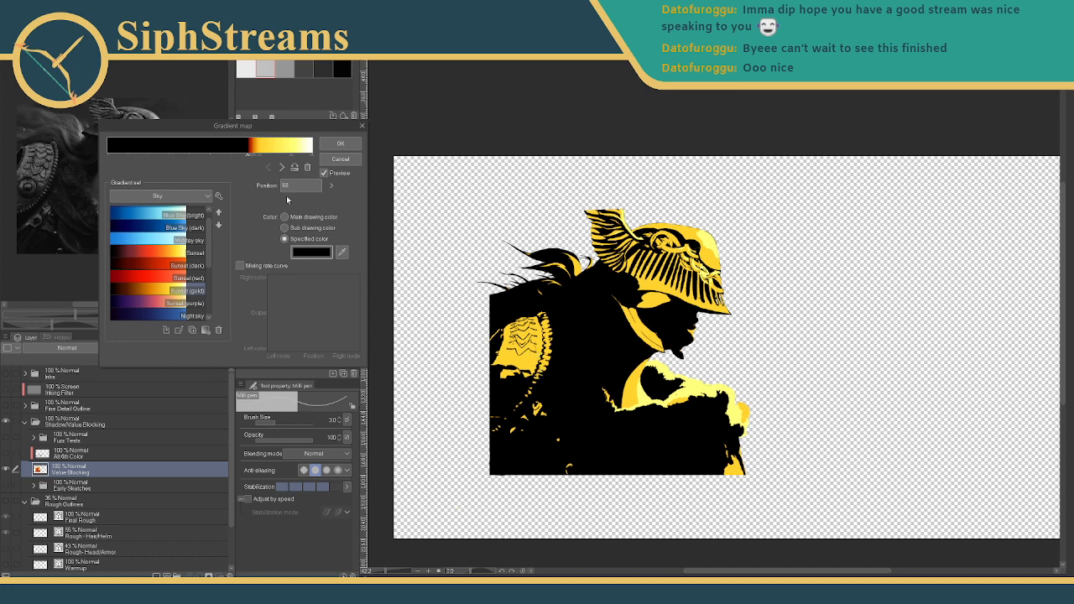
click(260, 156)
drag(260, 156, 283, 159)
click(271, 157)
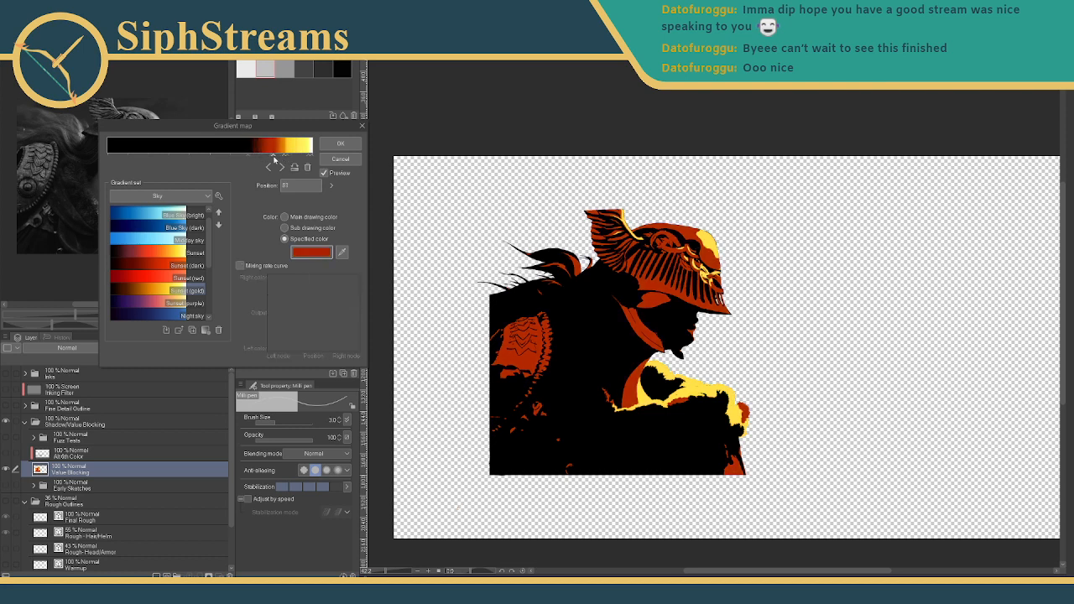
drag(270, 158, 263, 158)
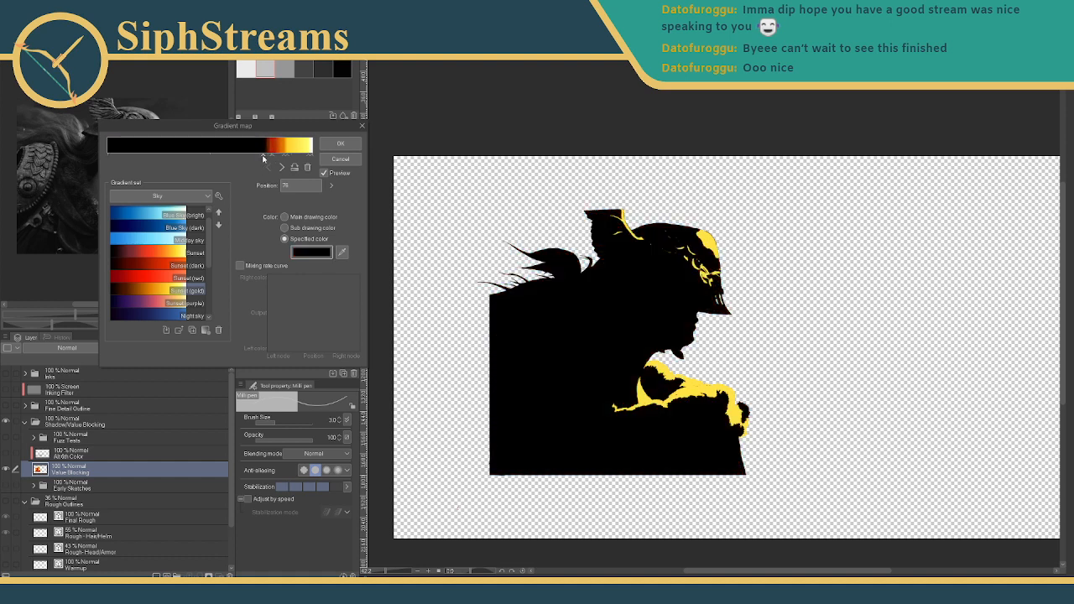
- Shift the black stop, add a red stop, set the orange stop to Position 75, and apply the map
drag(263, 158, 243, 165)
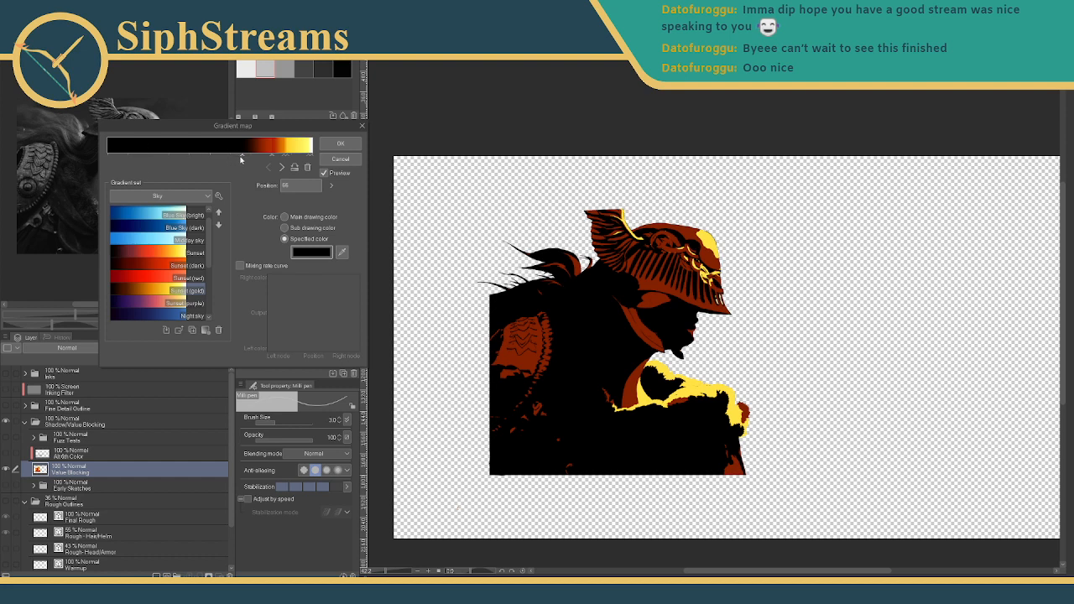
drag(242, 157, 98, 168)
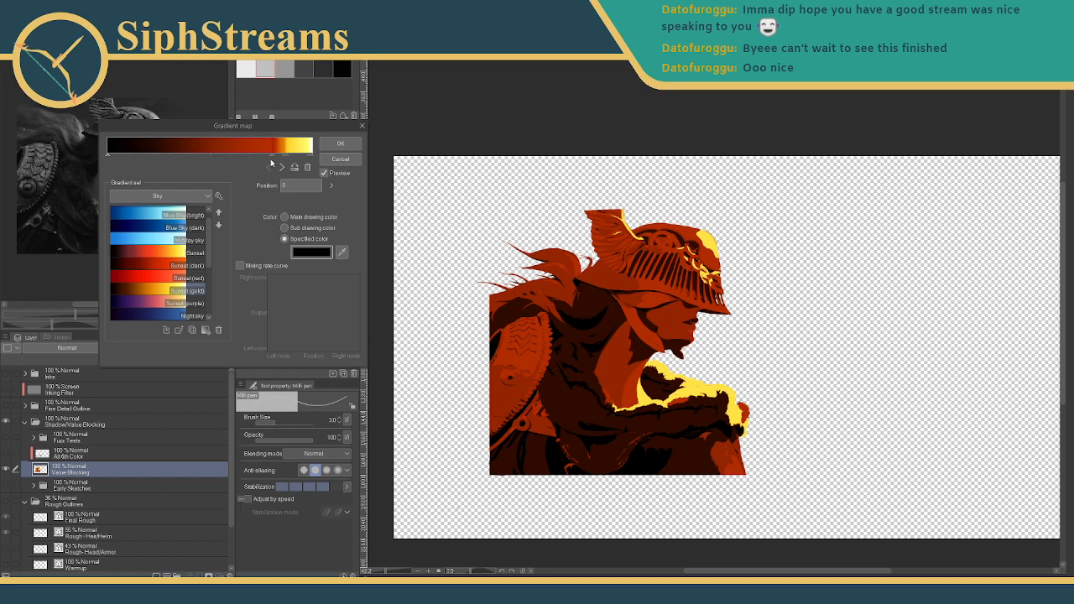
click(273, 158)
mouse_move(283, 157)
mouse_down()
mouse_move(139, 158)
mouse_move(269, 157)
mouse_up()
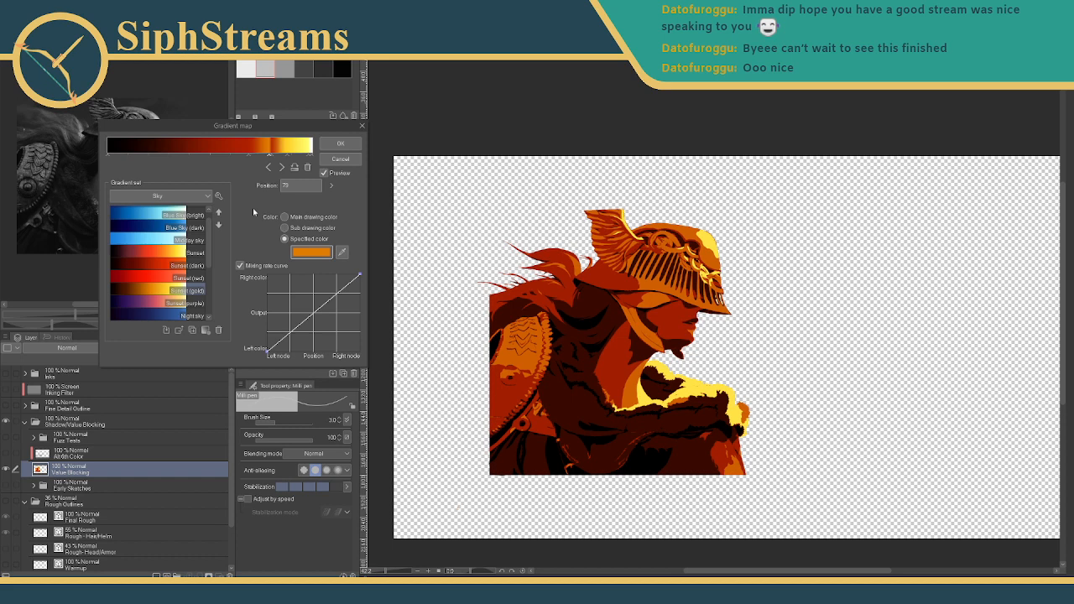
click(341, 145)
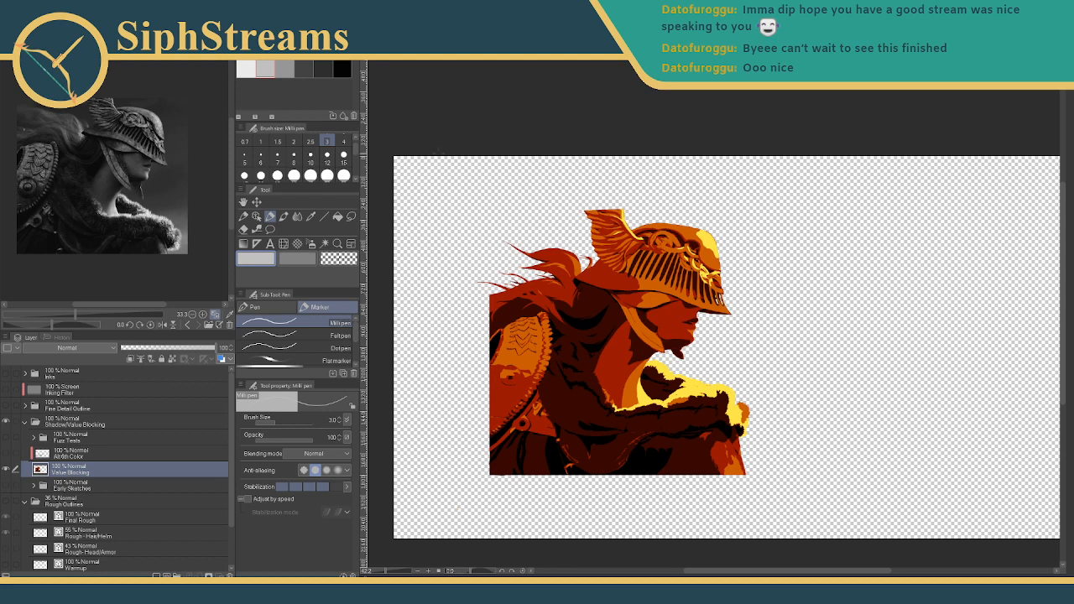
- Export the artwork via File > Export (Single Layer) as .png, accepting the settings and preview
click(12, 18)
mouse_move(72, 142)
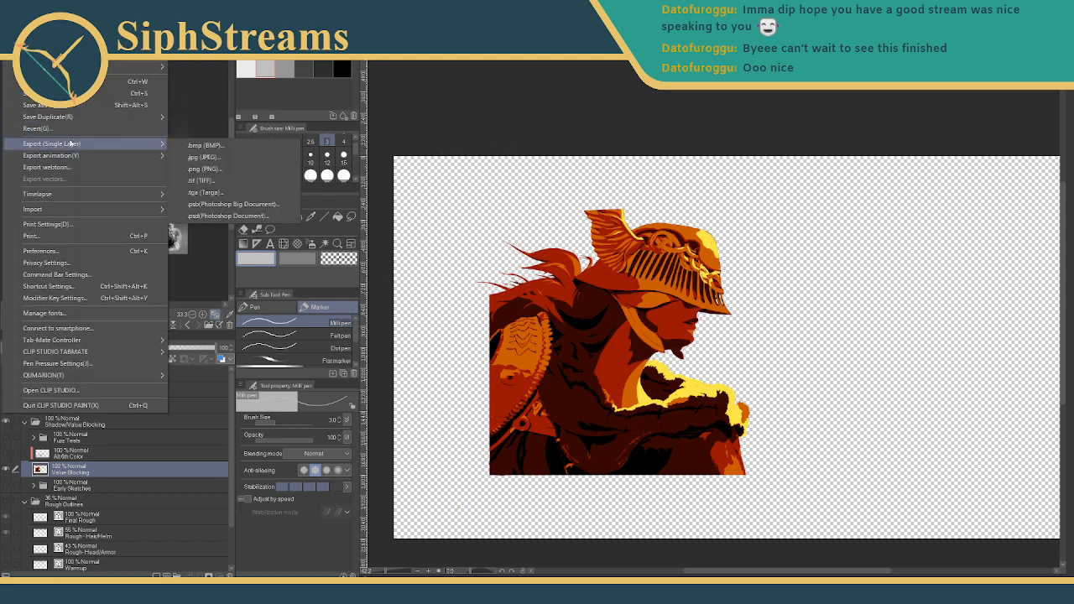
click(295, 161)
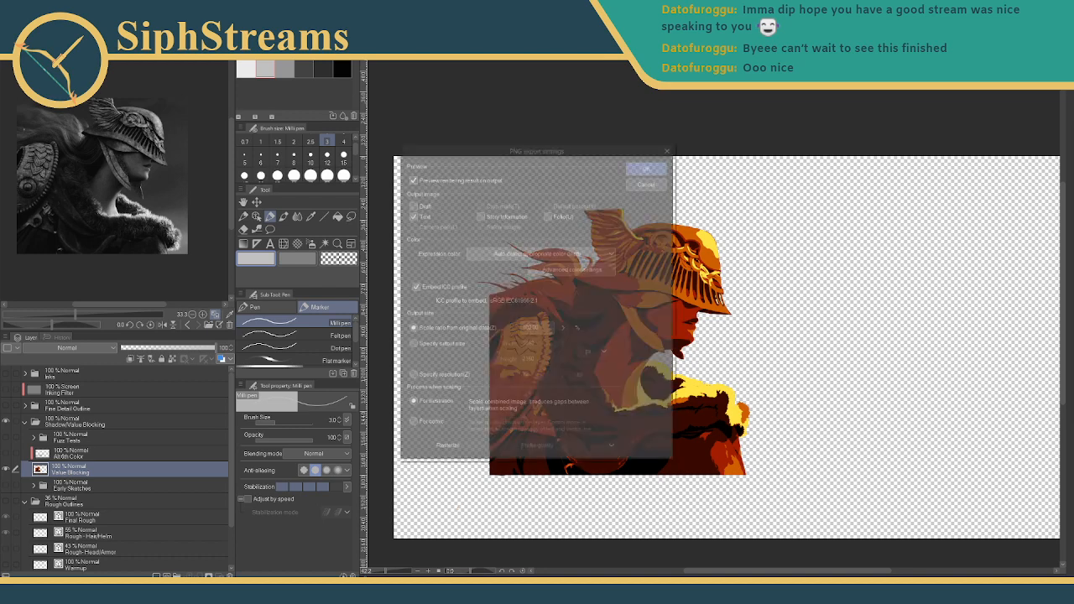
key(Return)
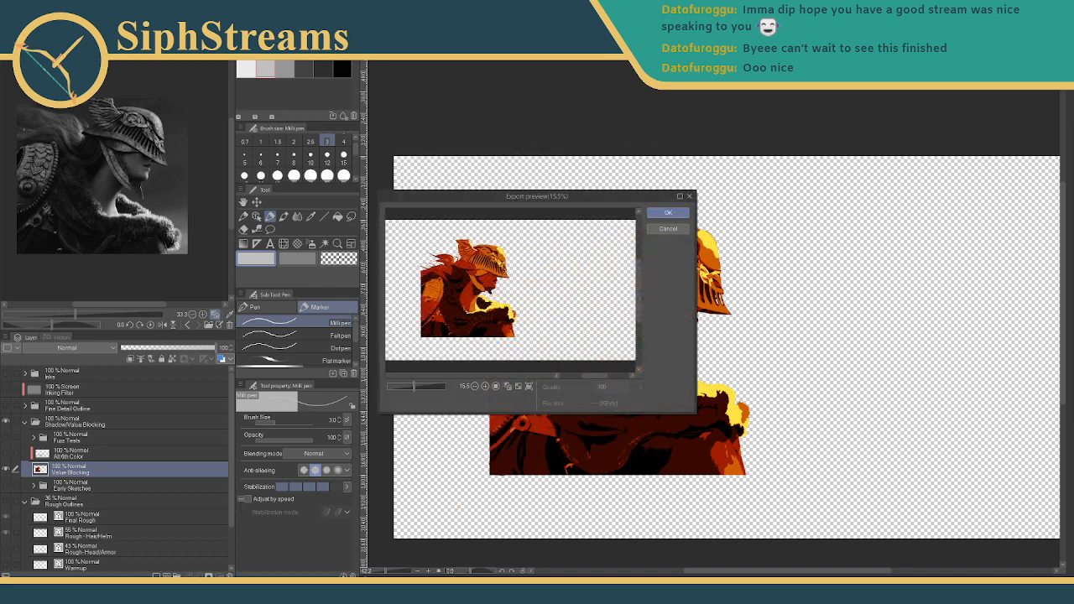
key(Return)
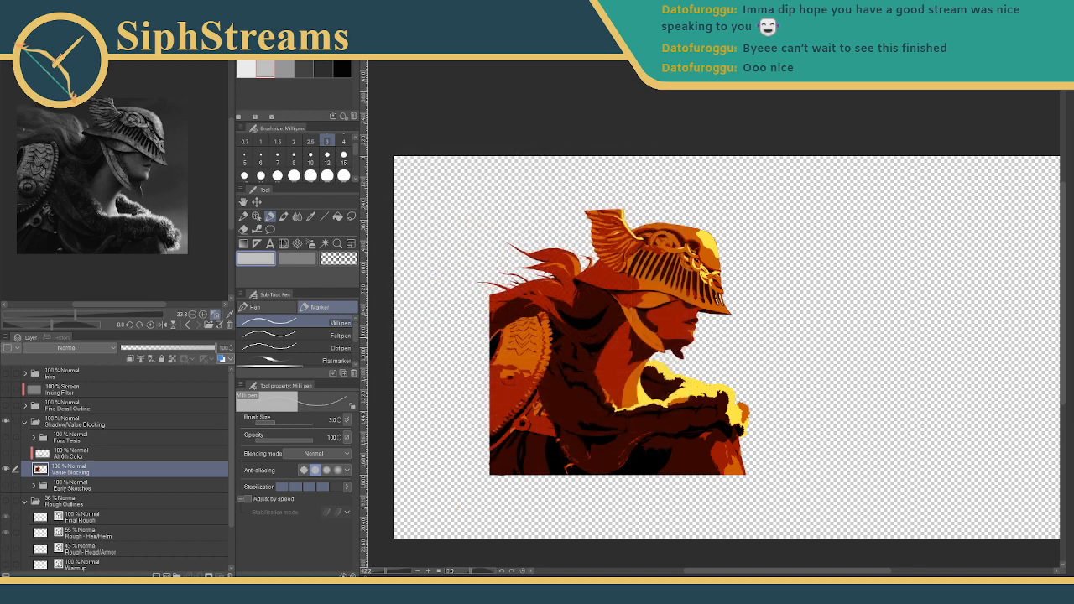
- Start a new gradient map and preview Blue sky, brightening one stop to vivid blue
click(32, 19)
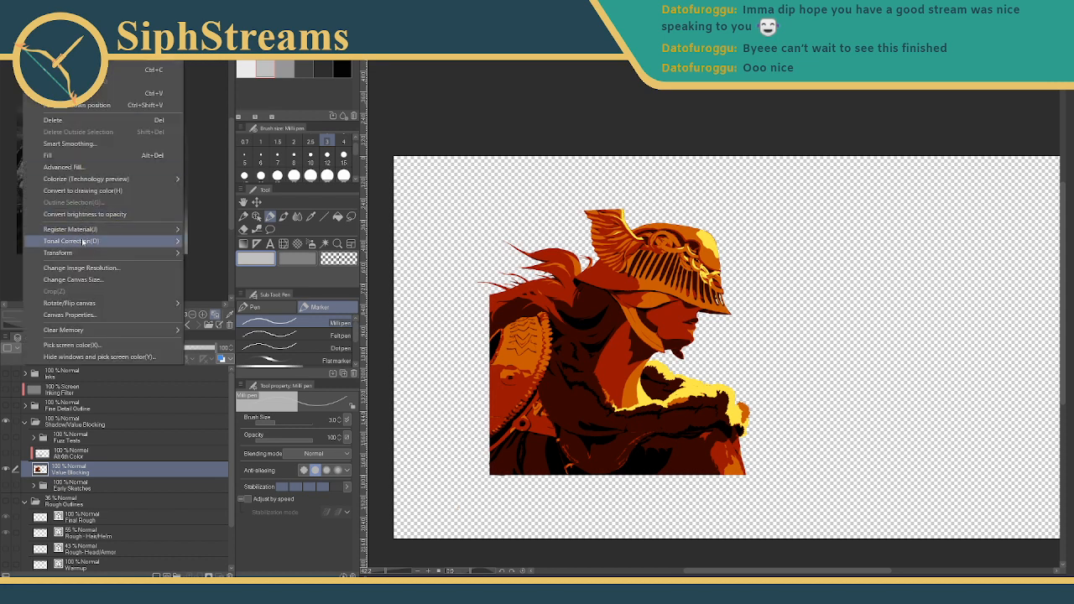
mouse_move(87, 244)
click(223, 337)
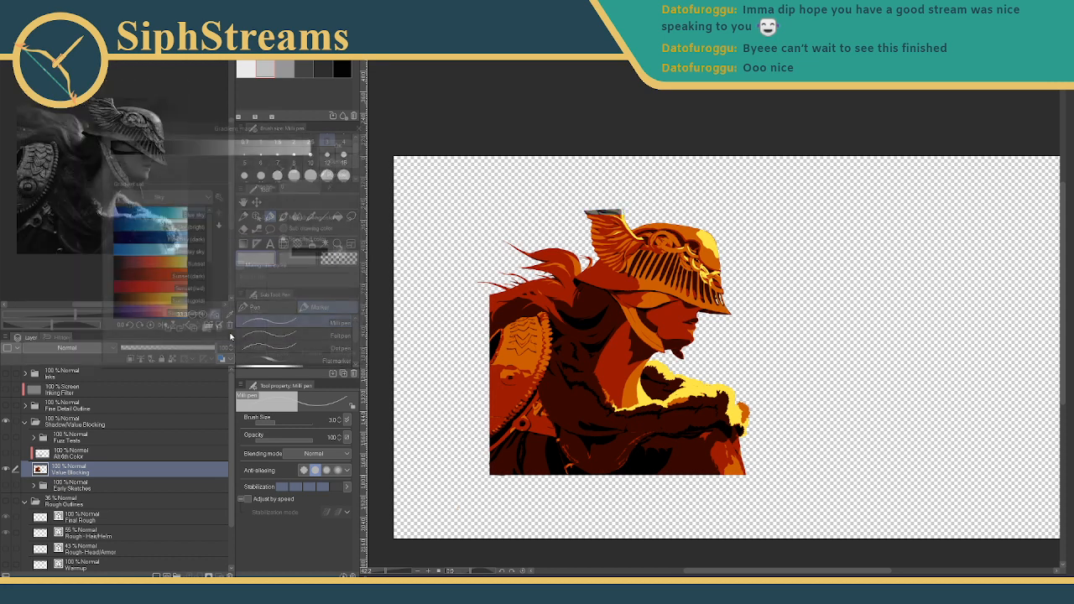
click(150, 216)
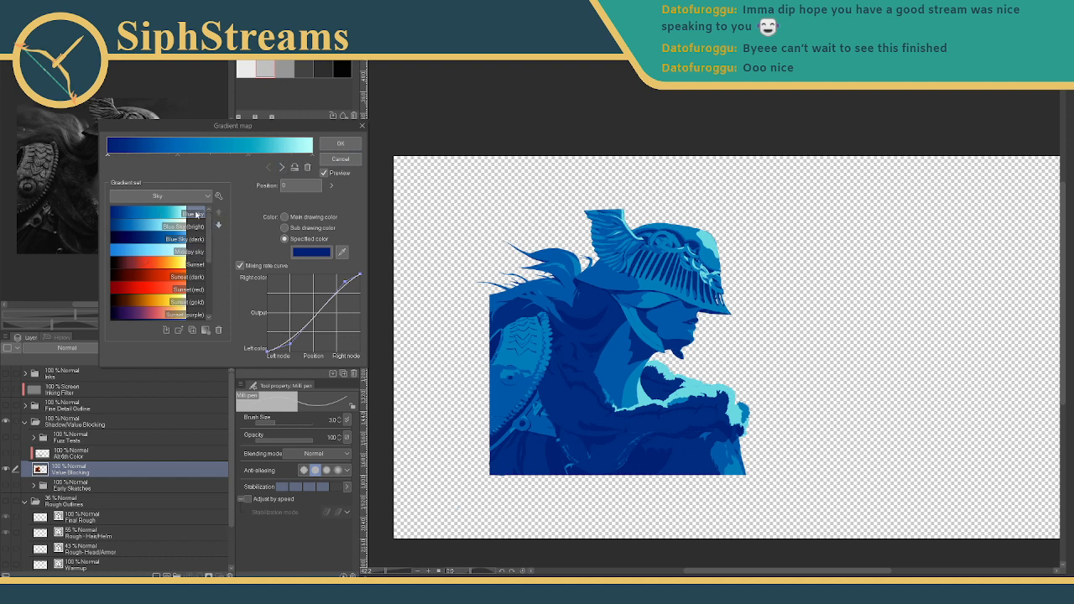
click(308, 253)
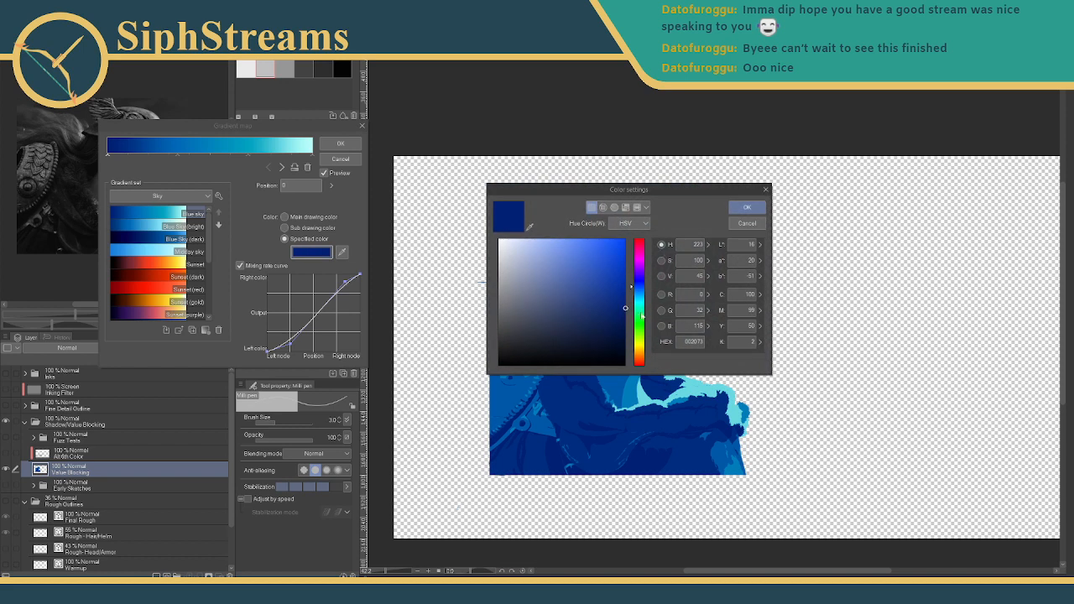
mouse_move(624, 306)
mouse_down()
mouse_move(625, 240)
mouse_move(509, 246)
mouse_up()
click(747, 207)
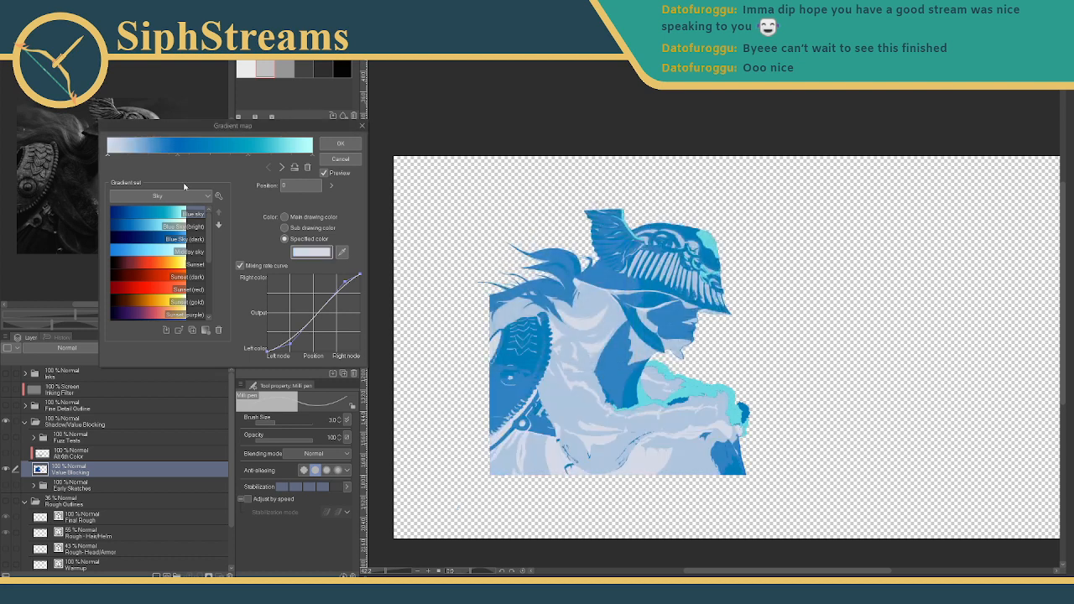
- Switch to Blue Sky (dark) and compare main, sub and specified colours for a stop, keeping the dark one
click(157, 243)
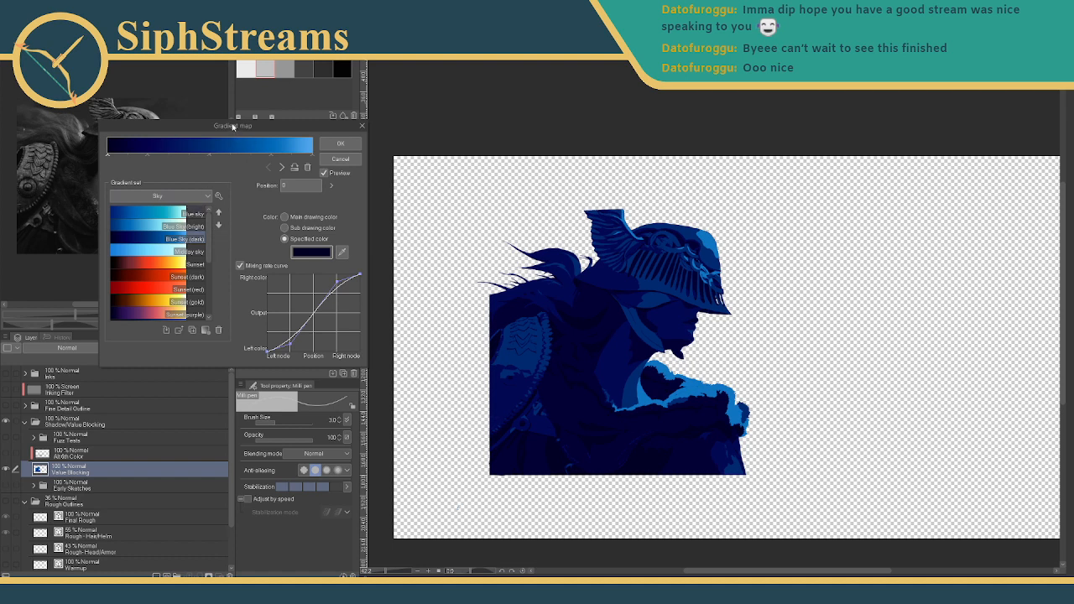
click(285, 216)
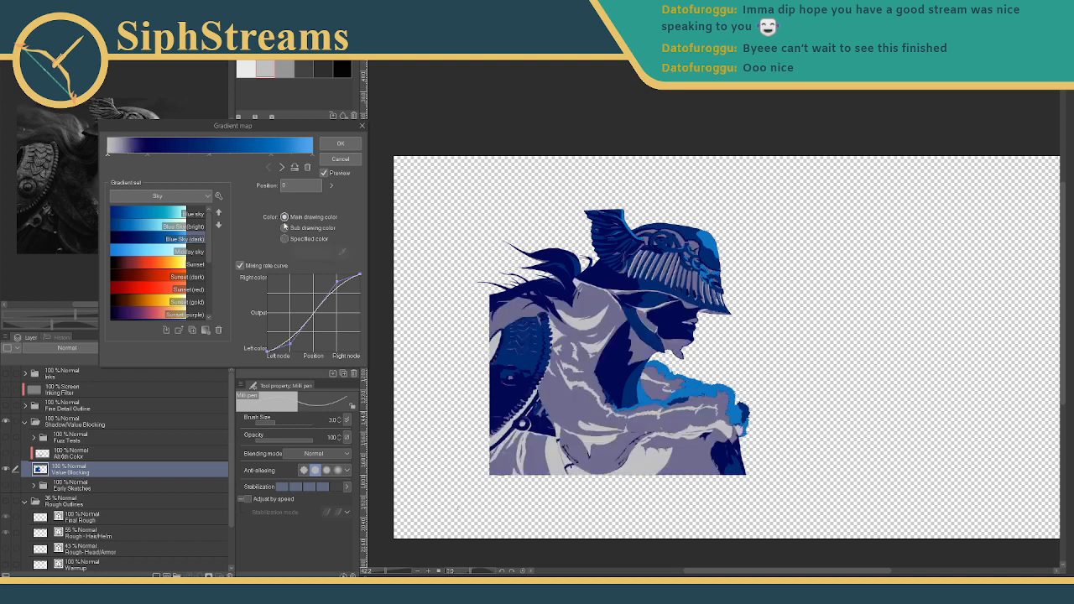
click(284, 227)
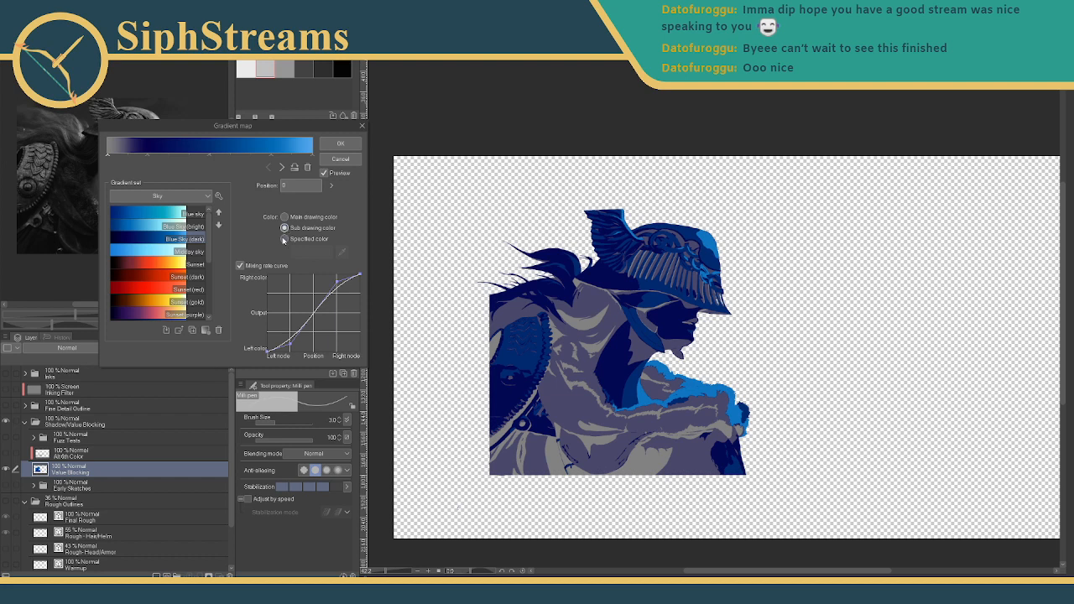
click(285, 239)
click(284, 228)
click(284, 239)
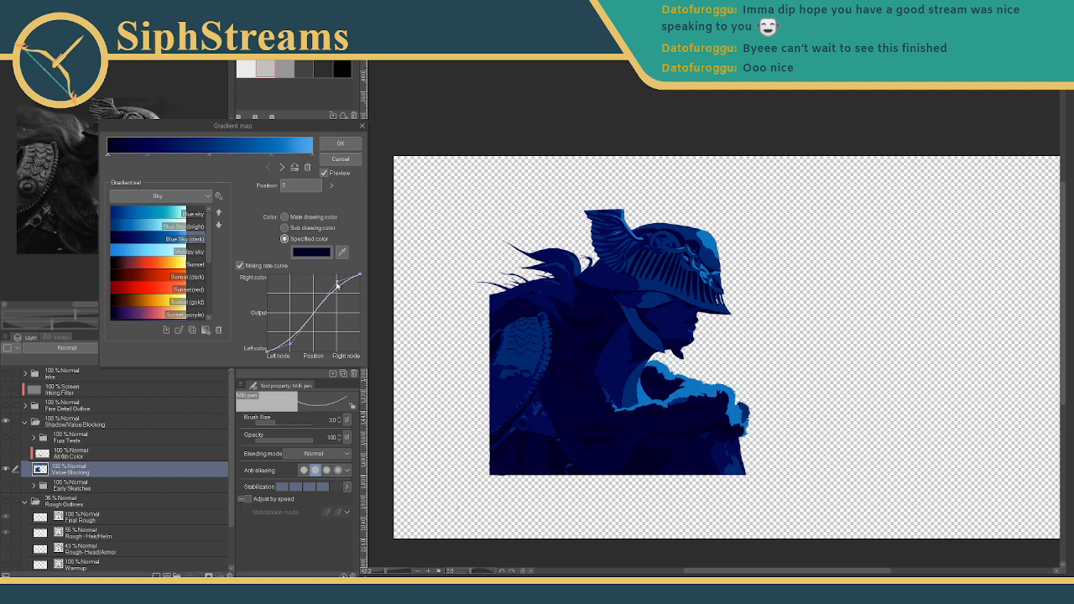
- Reshape the colour mixing curve, then preview Midday sky and settle on Sunset
drag(337, 285, 290, 275)
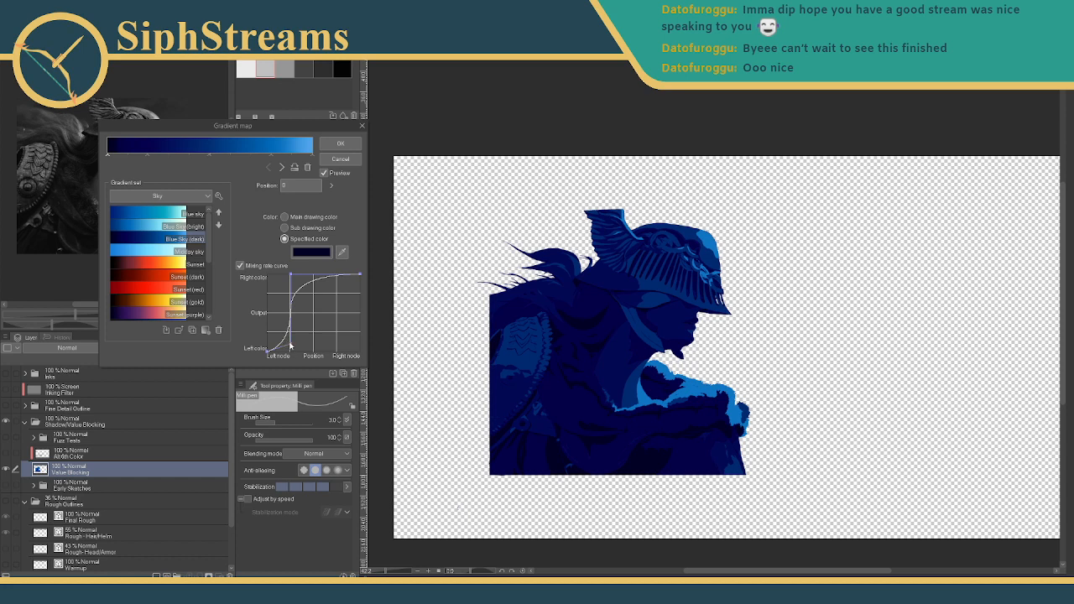
drag(290, 343, 291, 345)
drag(290, 273, 318, 273)
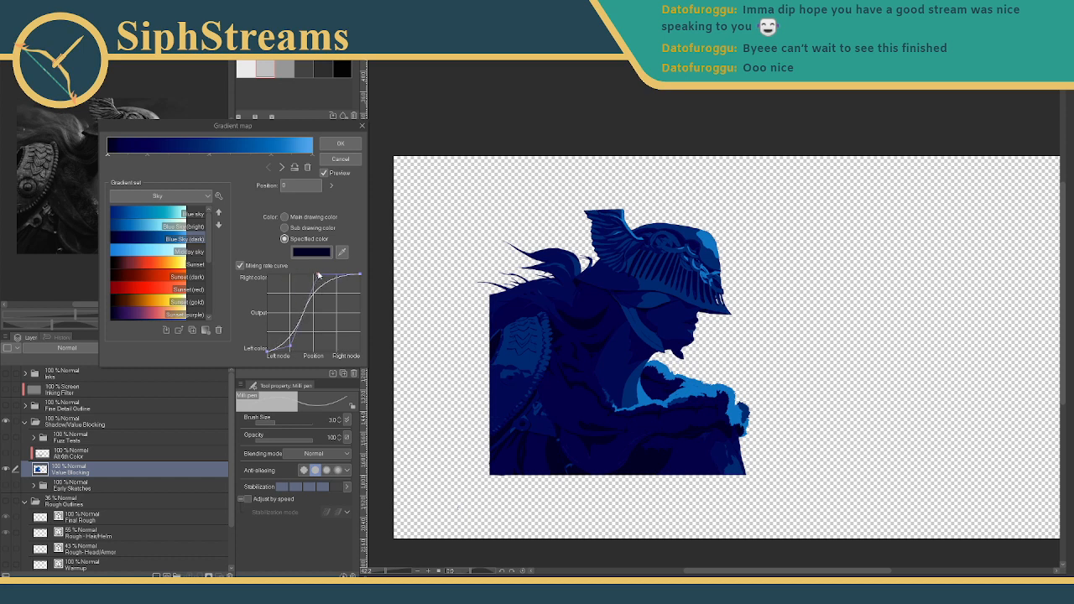
drag(290, 344, 268, 300)
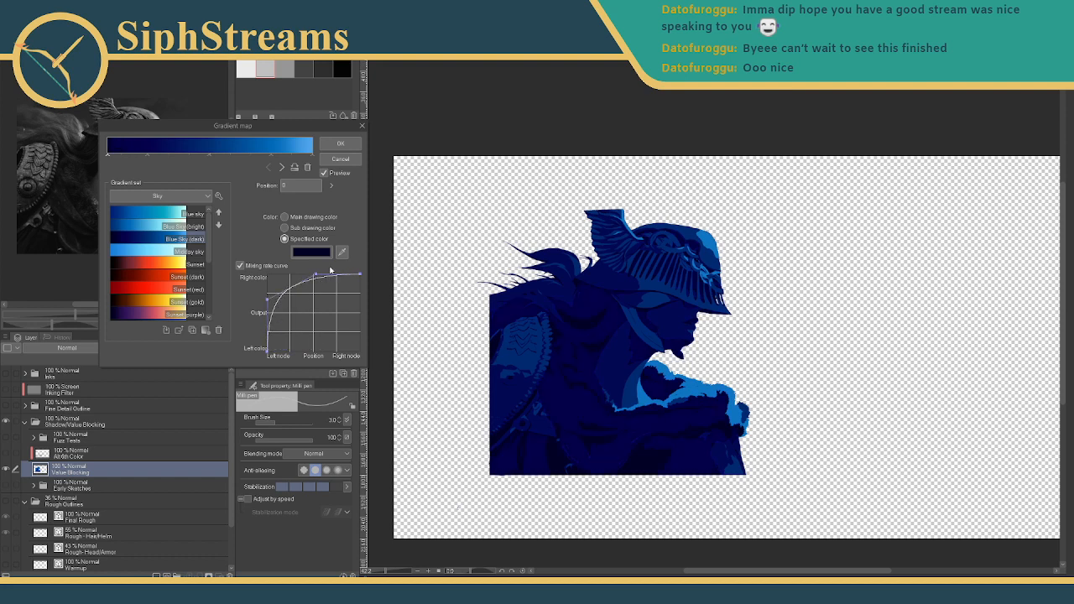
drag(316, 275, 312, 359)
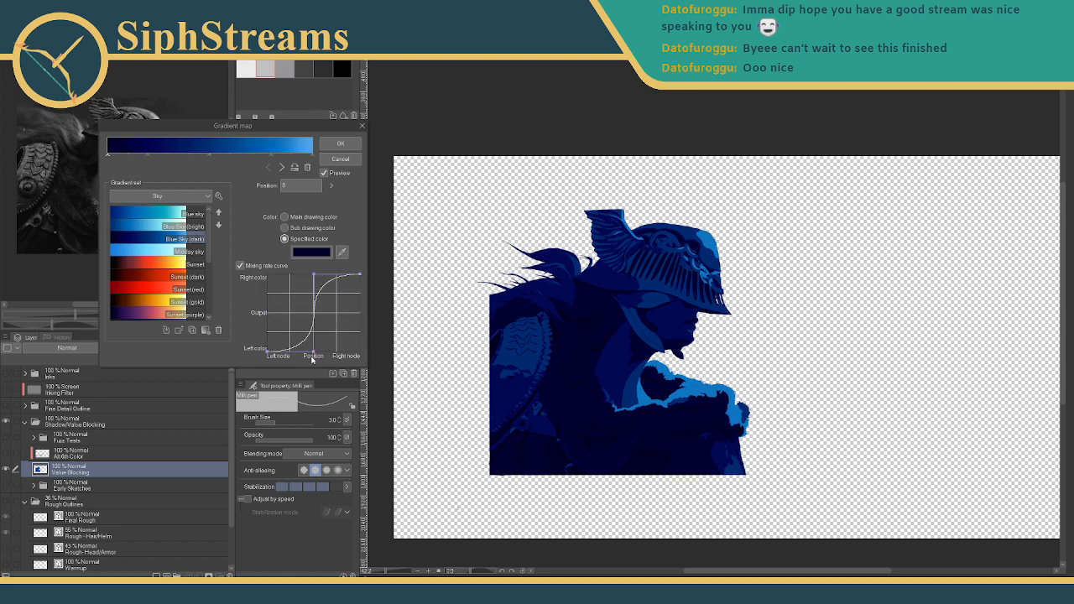
click(141, 250)
click(131, 259)
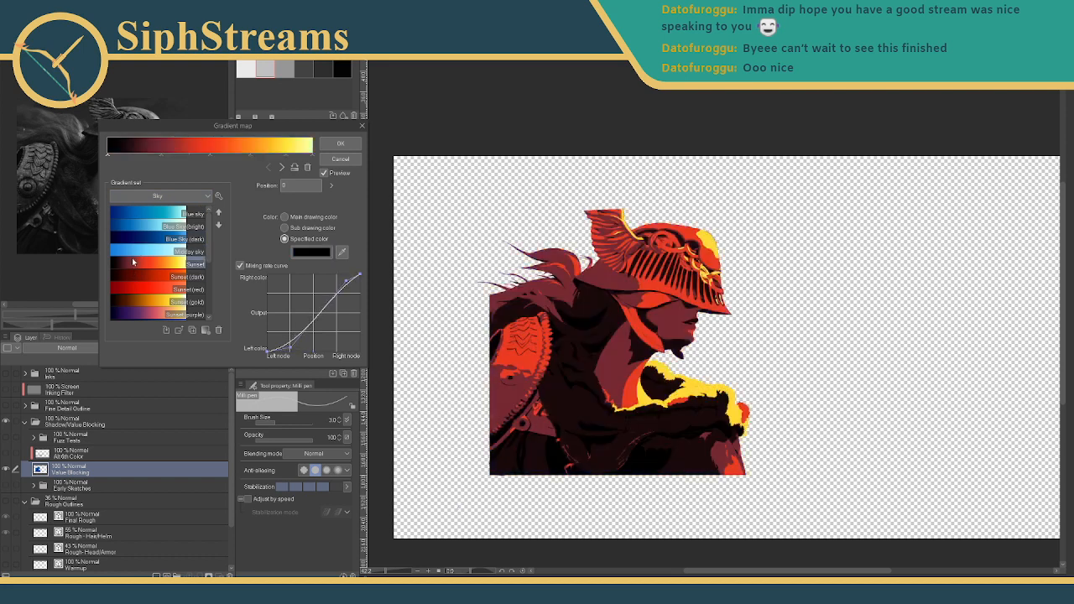
- Preview Sunset (dark), Sunset (red) and Sunset (gold), then Night sky and Night Sky (green)
click(134, 275)
click(127, 291)
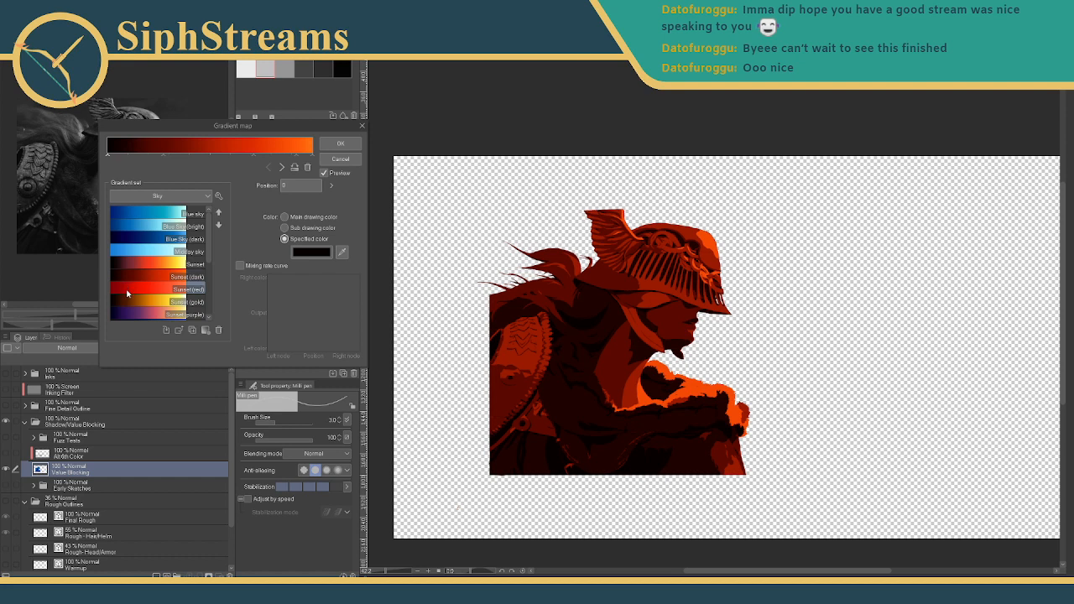
click(123, 304)
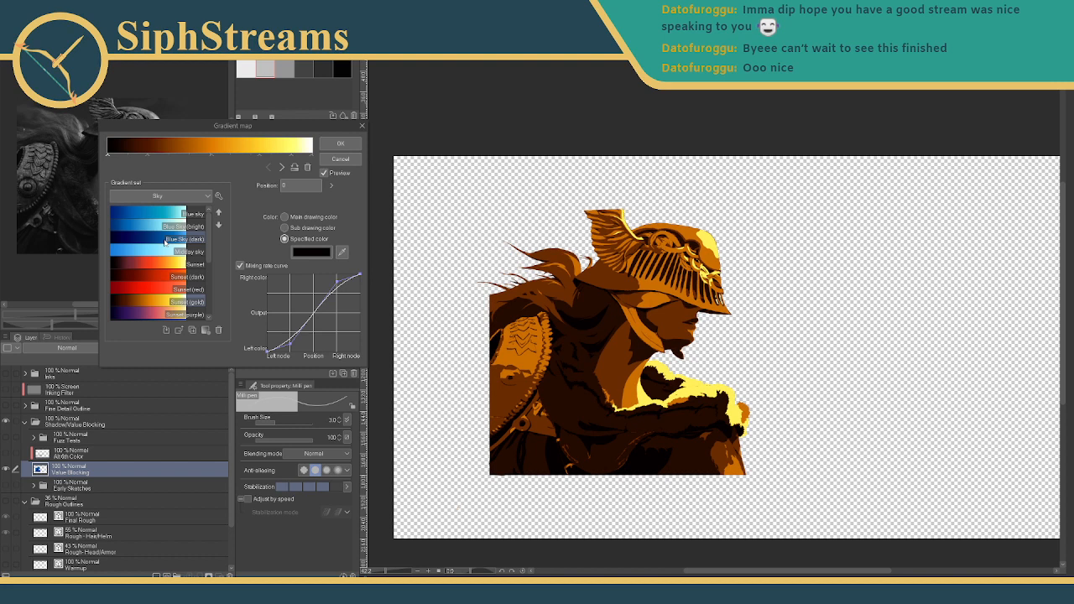
scroll(165, 252, down, 2)
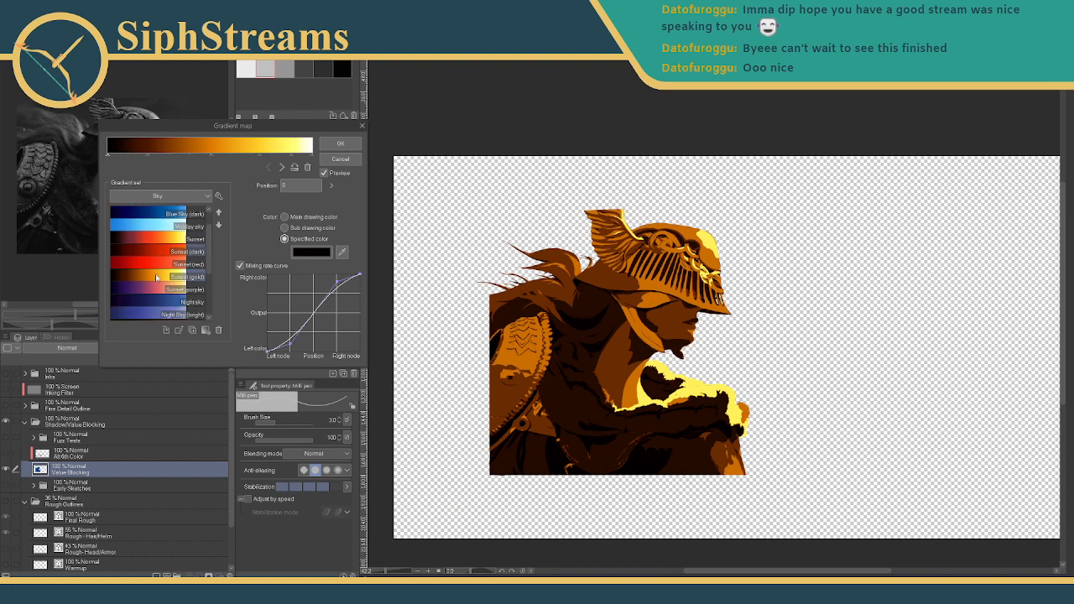
click(163, 303)
scroll(161, 295, down, 6)
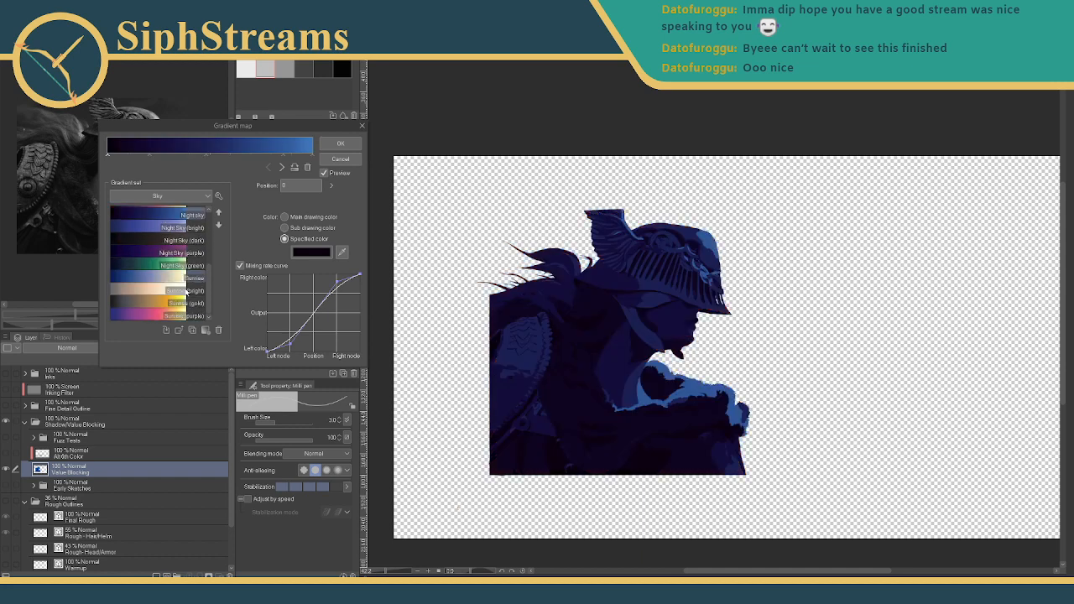
click(159, 279)
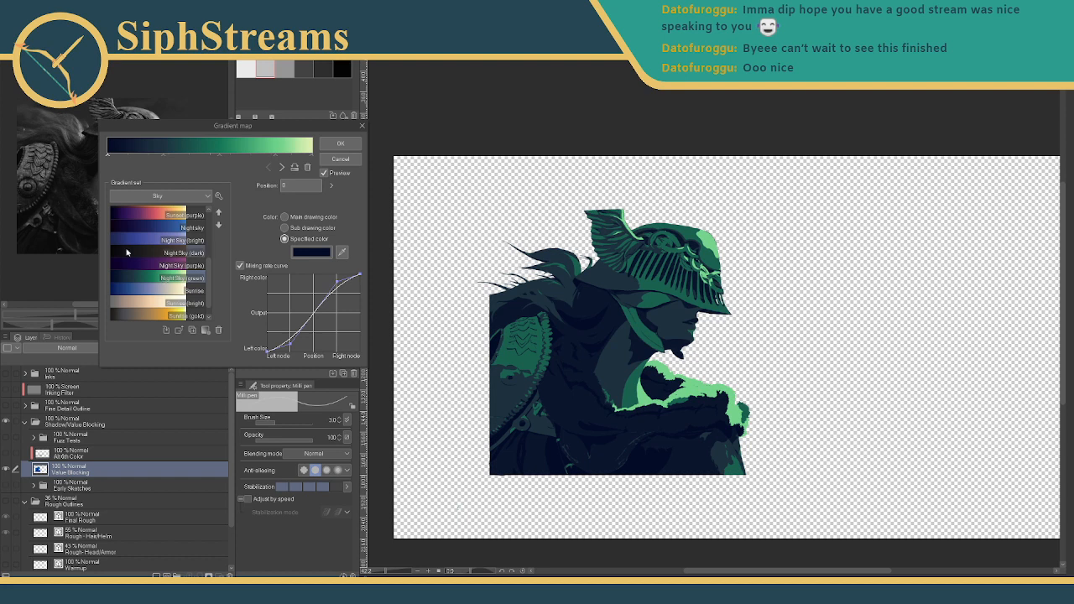
- Nudge and delete nodes on the current gradient, then switch back to Sunset (gold)
click(163, 156)
drag(163, 157, 157, 159)
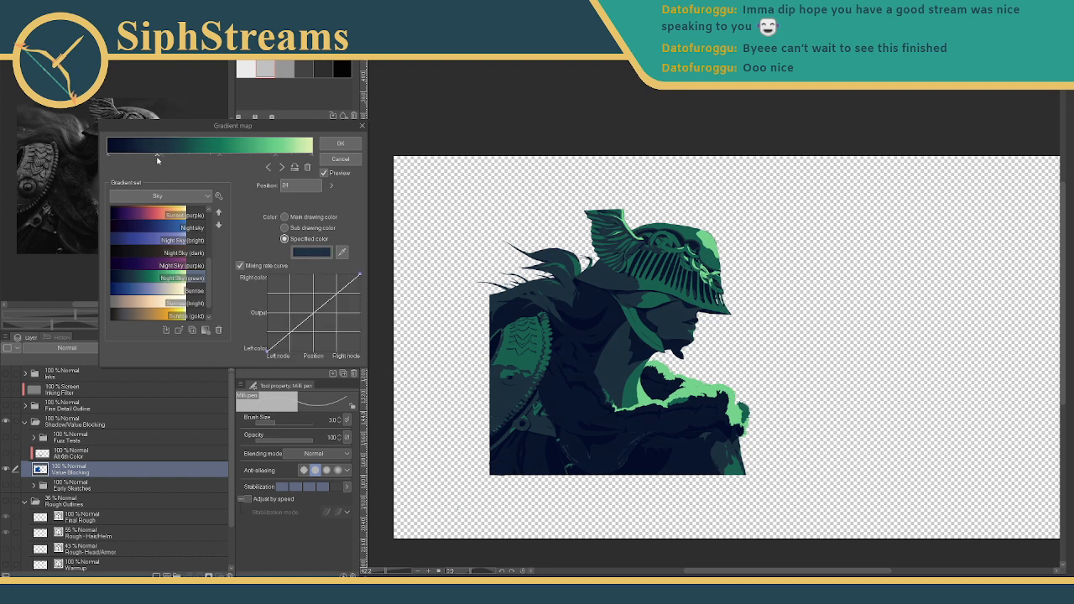
click(308, 168)
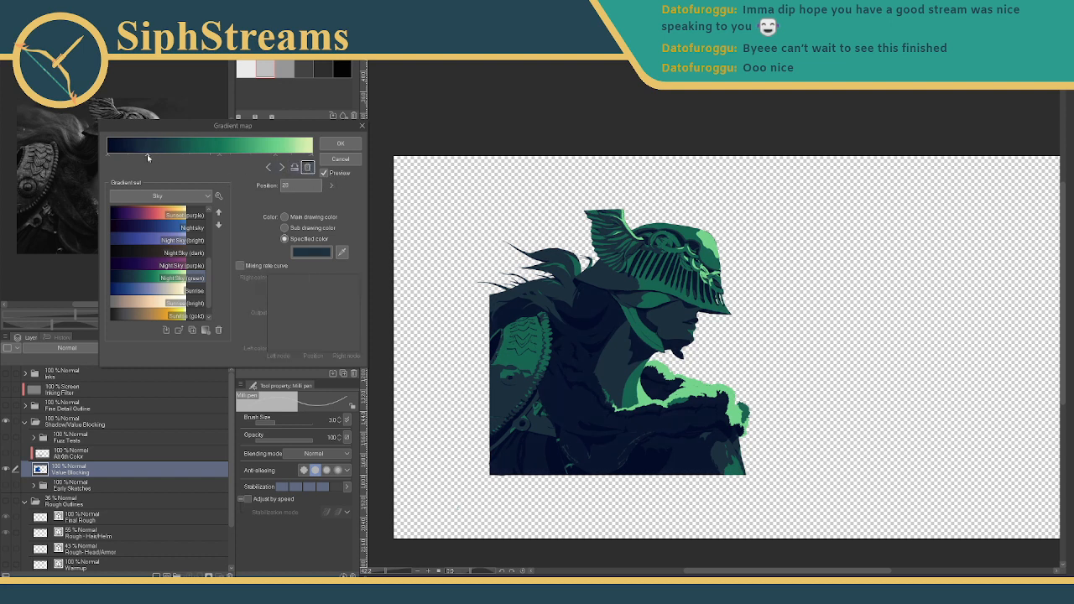
mouse_move(148, 158)
mouse_down()
mouse_move(116, 157)
mouse_move(211, 157)
mouse_move(145, 164)
mouse_up()
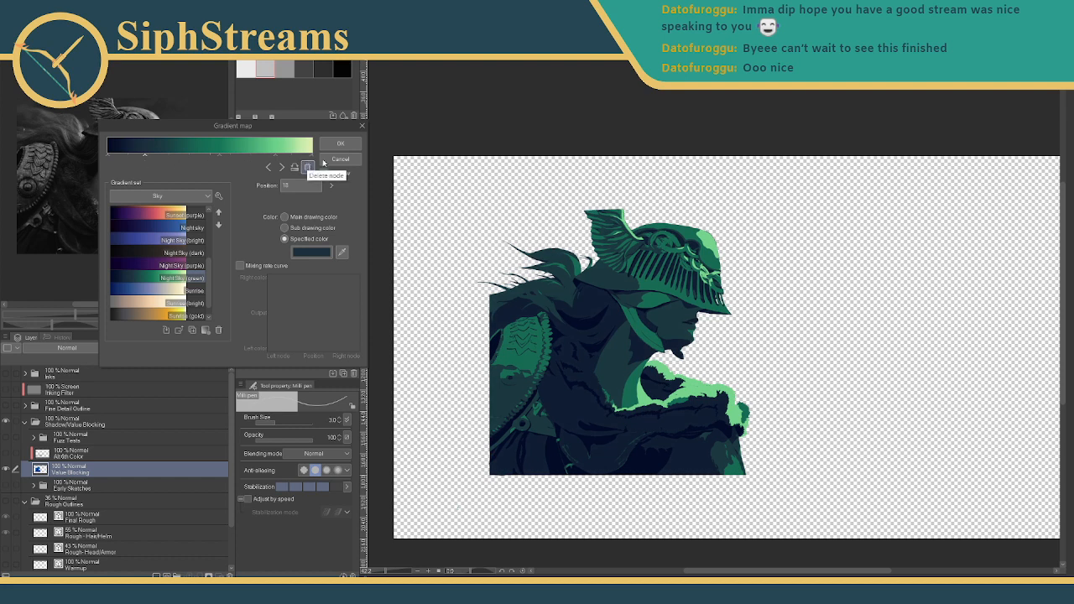
scroll(160, 241, up, 3)
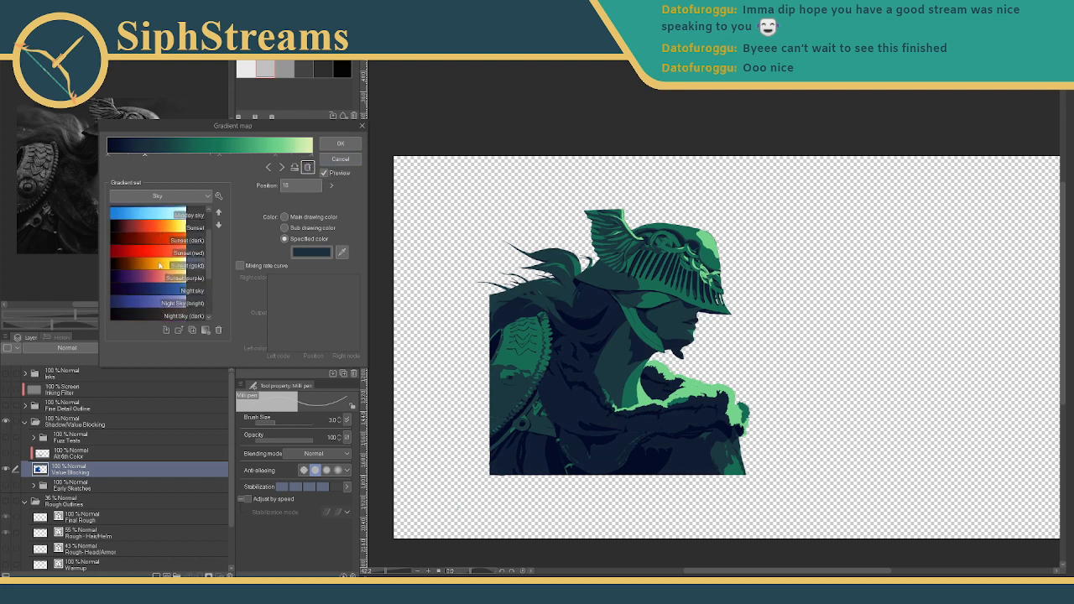
click(160, 265)
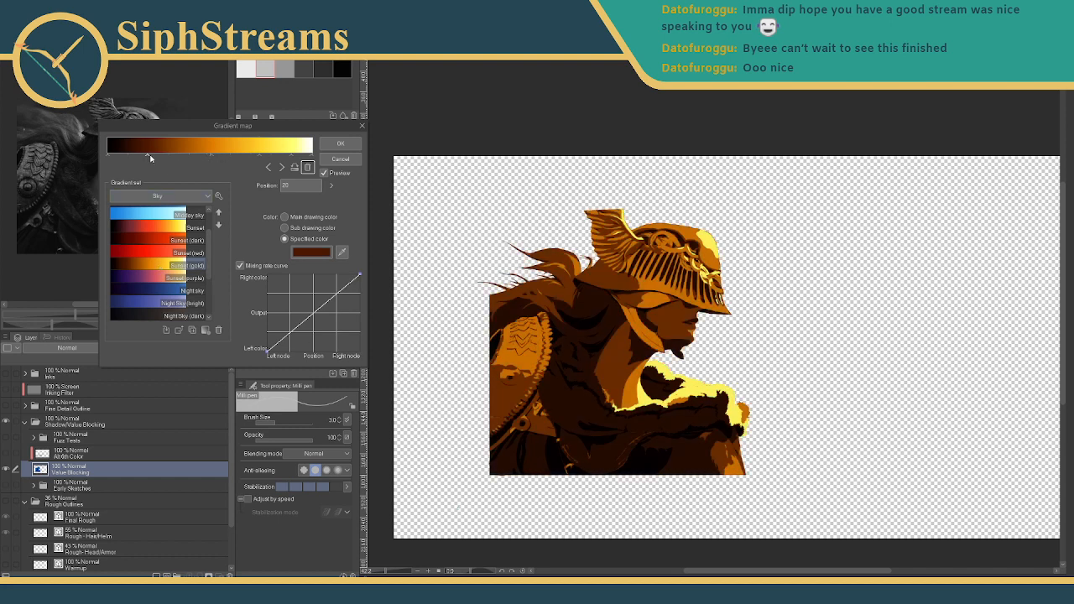
- Move the dark brown node to 10 and orange to 41, add orange and yellow nodes, and apply
drag(148, 154, 126, 155)
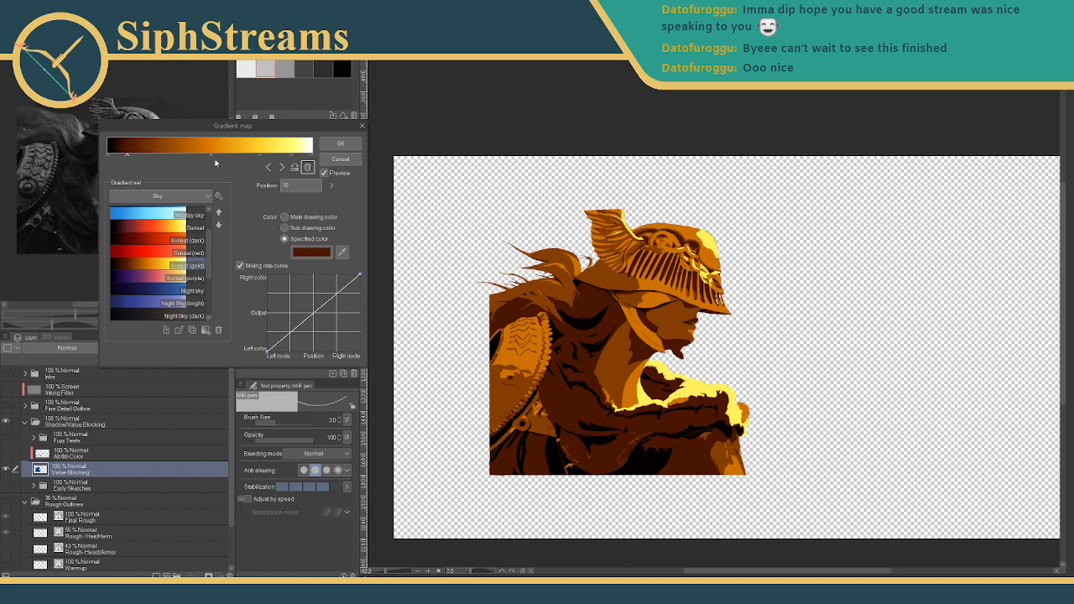
drag(212, 156, 192, 157)
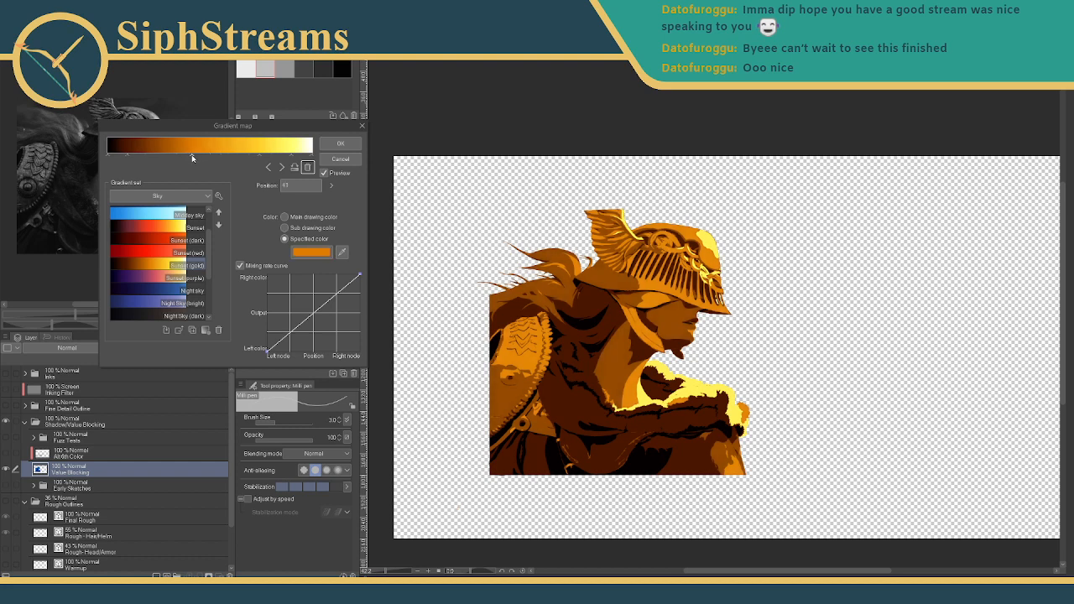
click(239, 156)
click(271, 156)
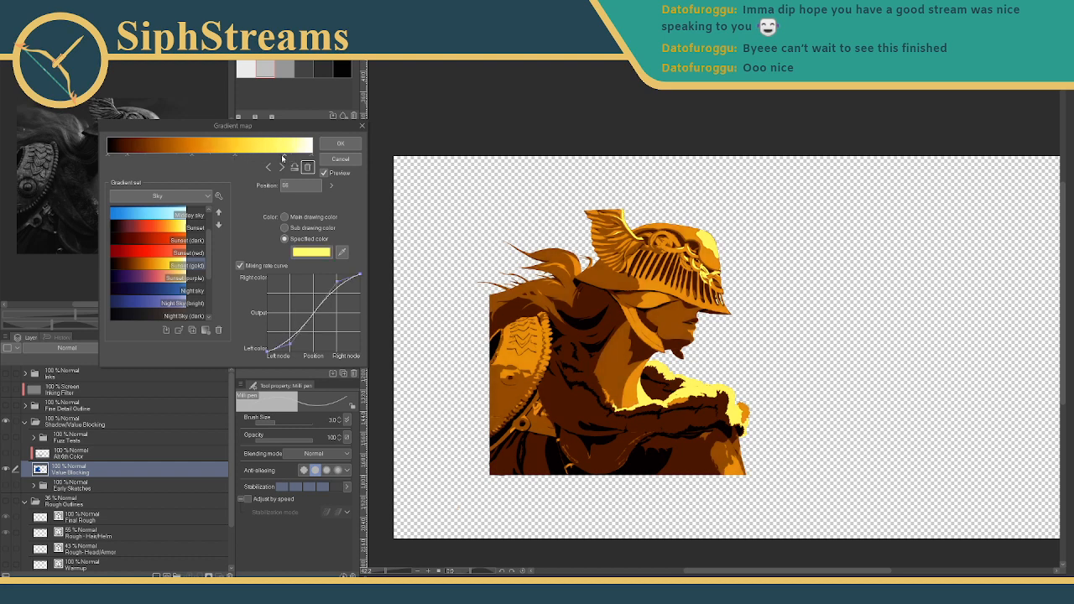
click(293, 156)
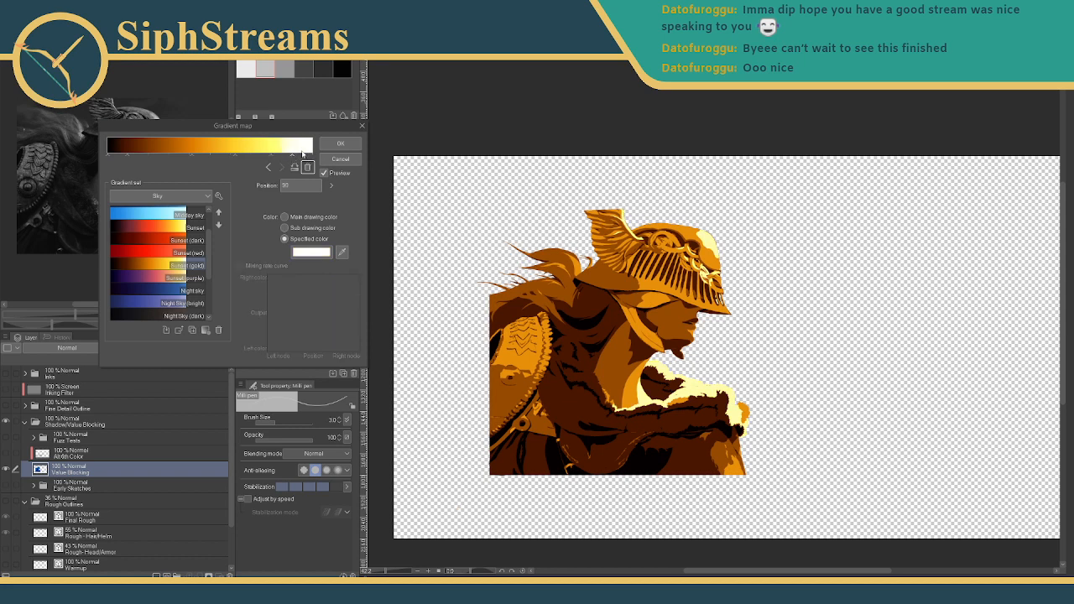
click(111, 157)
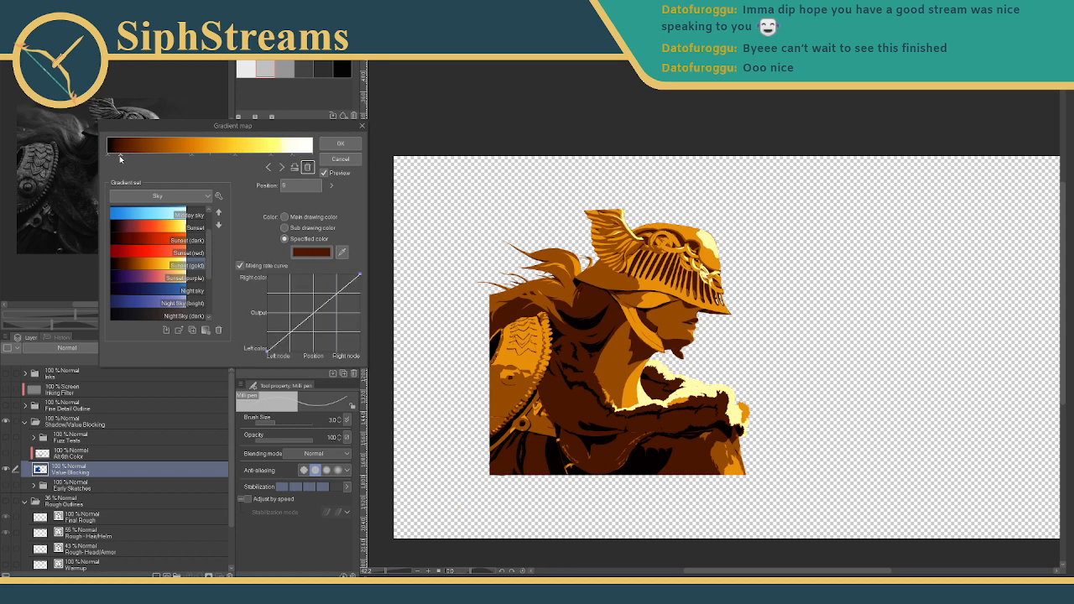
click(171, 158)
click(235, 158)
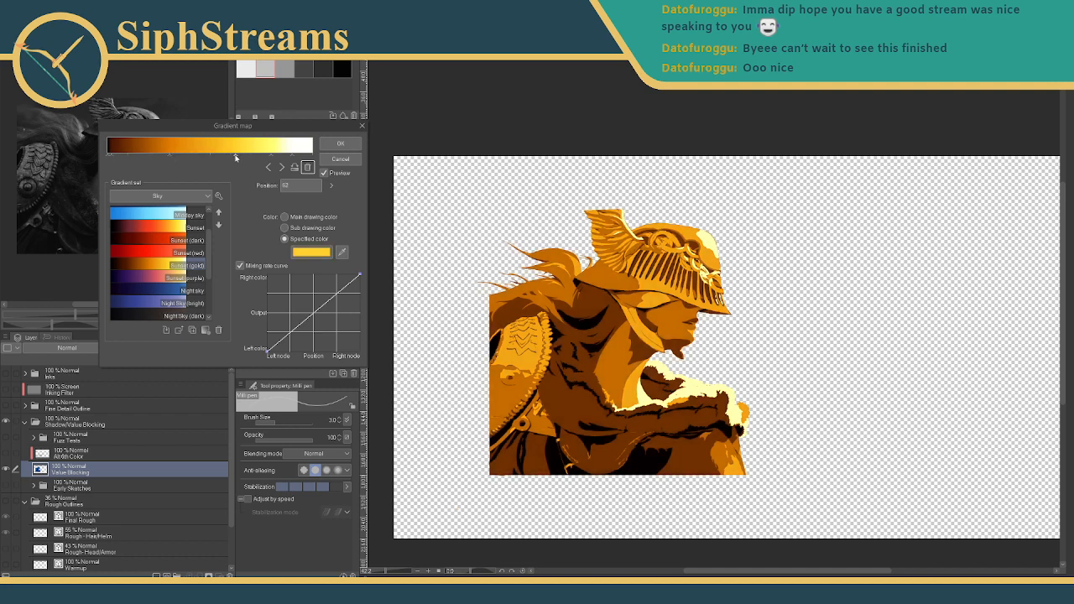
drag(235, 158, 271, 160)
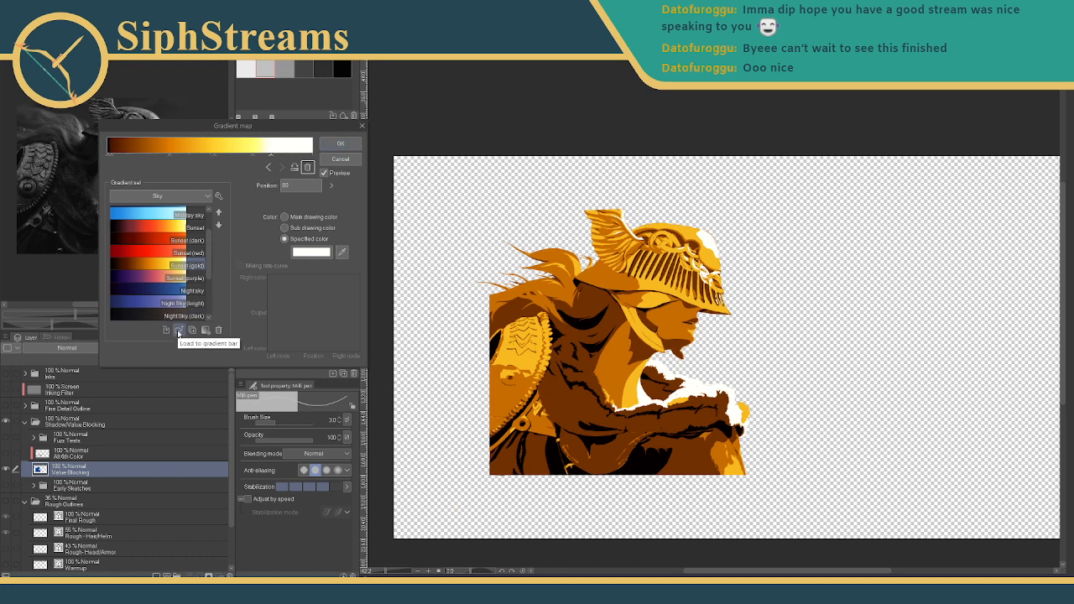
click(346, 142)
- Export the gold warrior layer as a PNG image with the default export settings
click(13, 17)
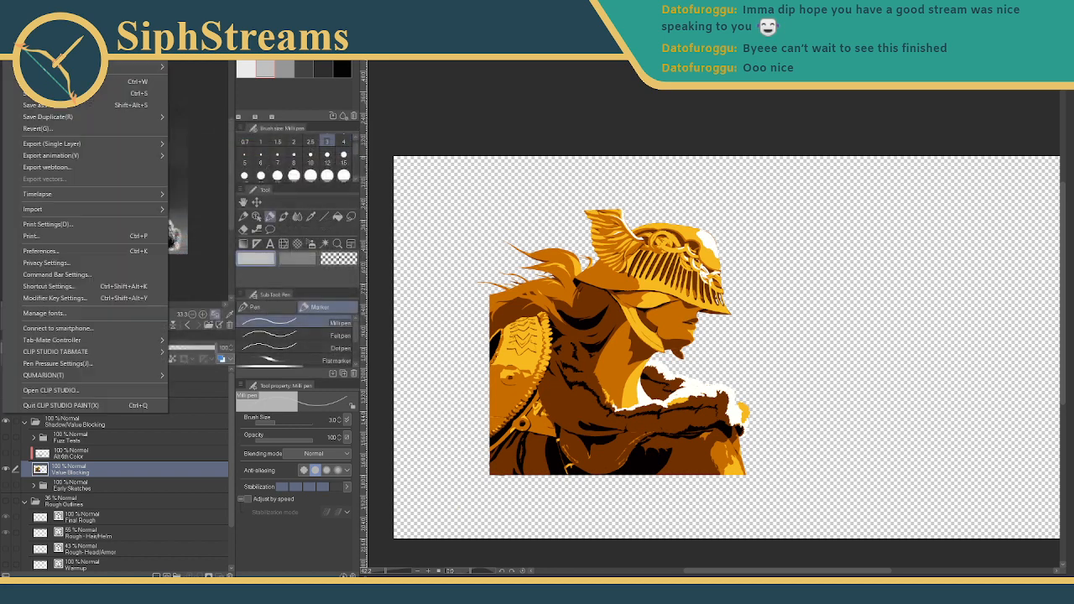
mouse_move(101, 144)
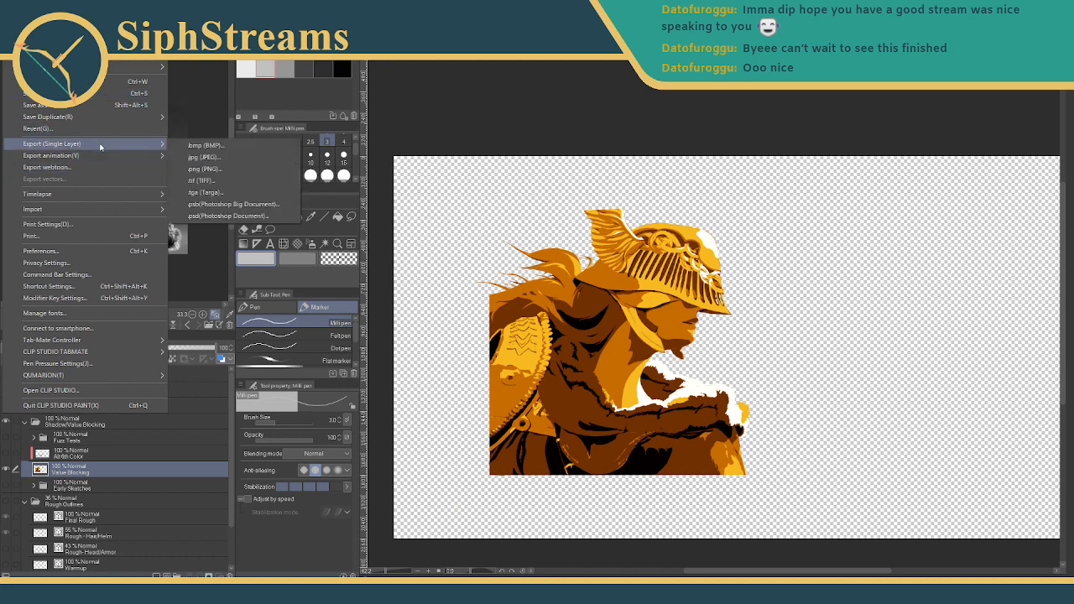
click(251, 168)
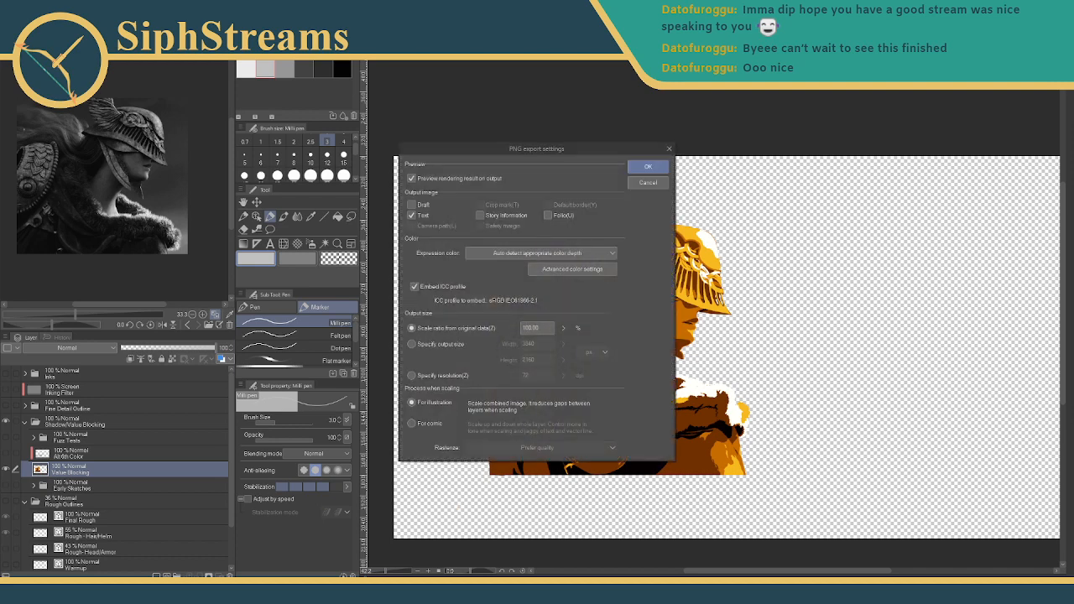
key(Return)
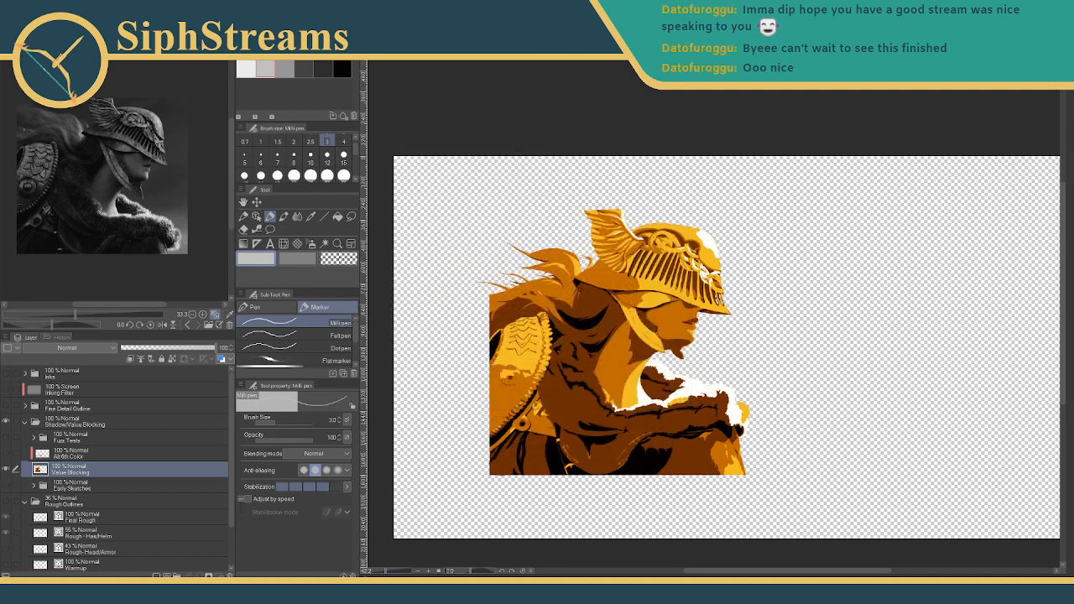
click(33, 17)
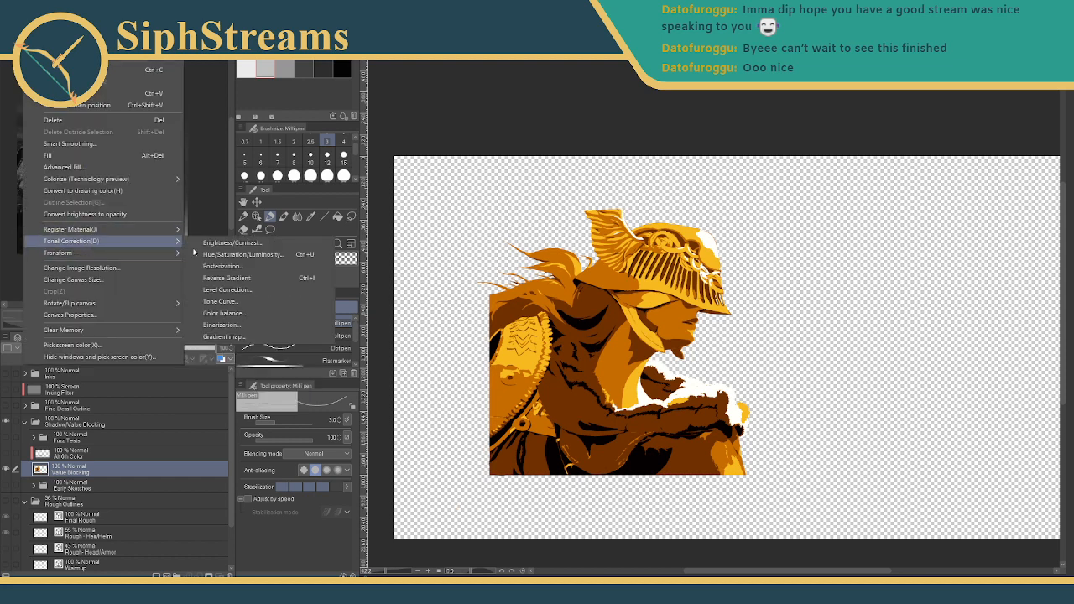
- Re-apply Sunset (gold) with dark, orange and yellow nodes moved to 10, 40 and 65
click(234, 333)
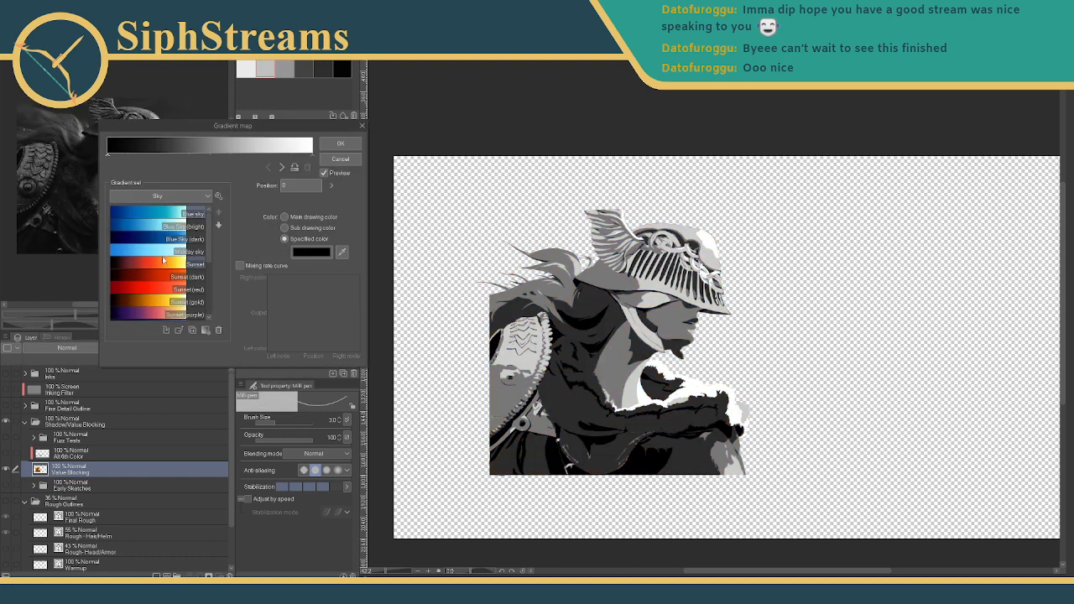
click(189, 301)
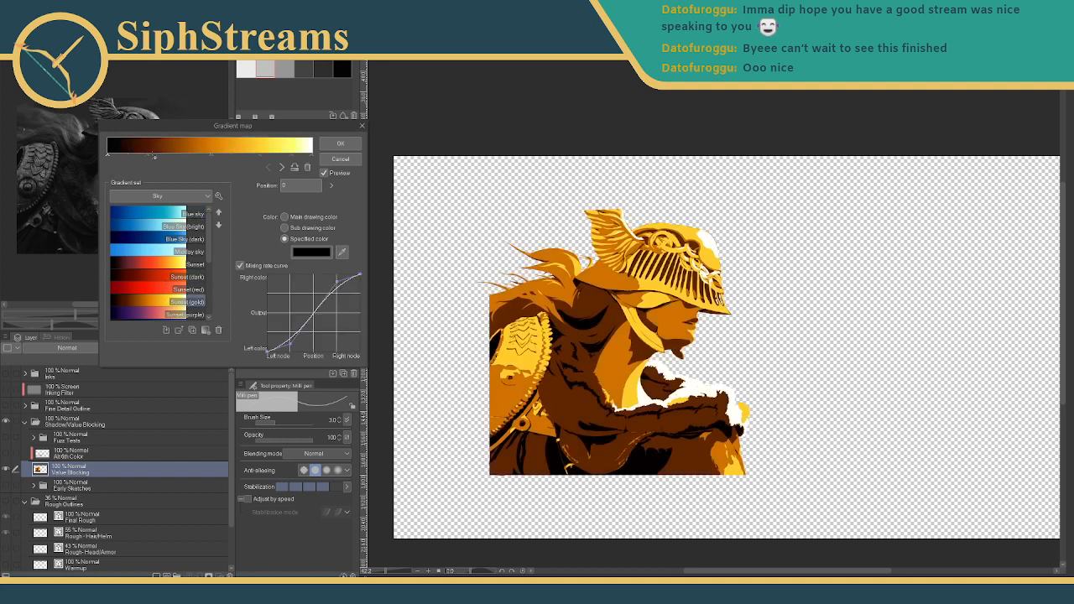
drag(153, 157, 129, 160)
drag(211, 157, 190, 159)
drag(257, 158, 241, 157)
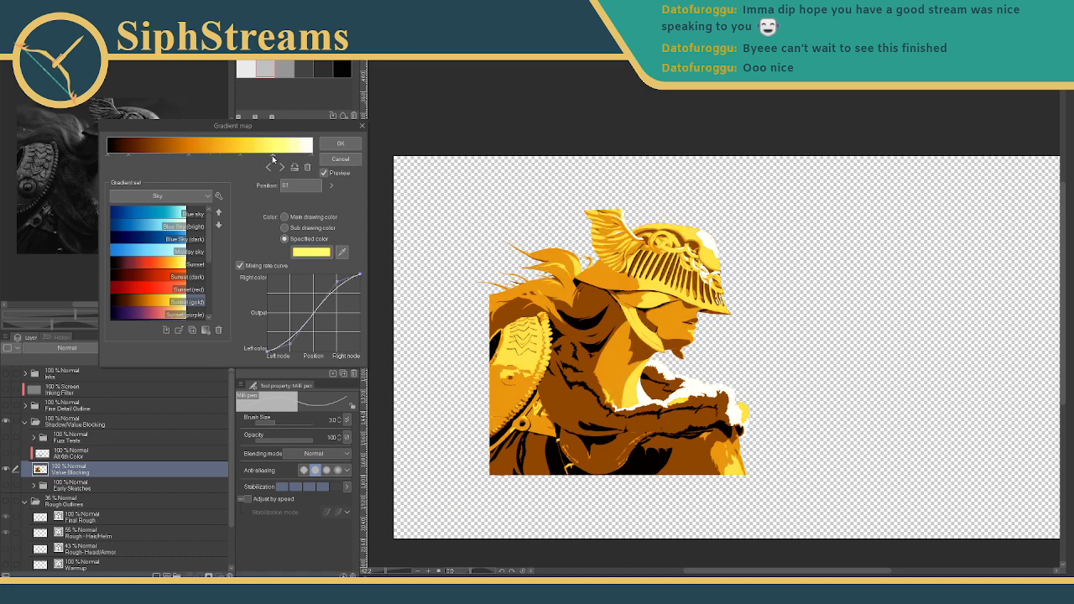
click(293, 157)
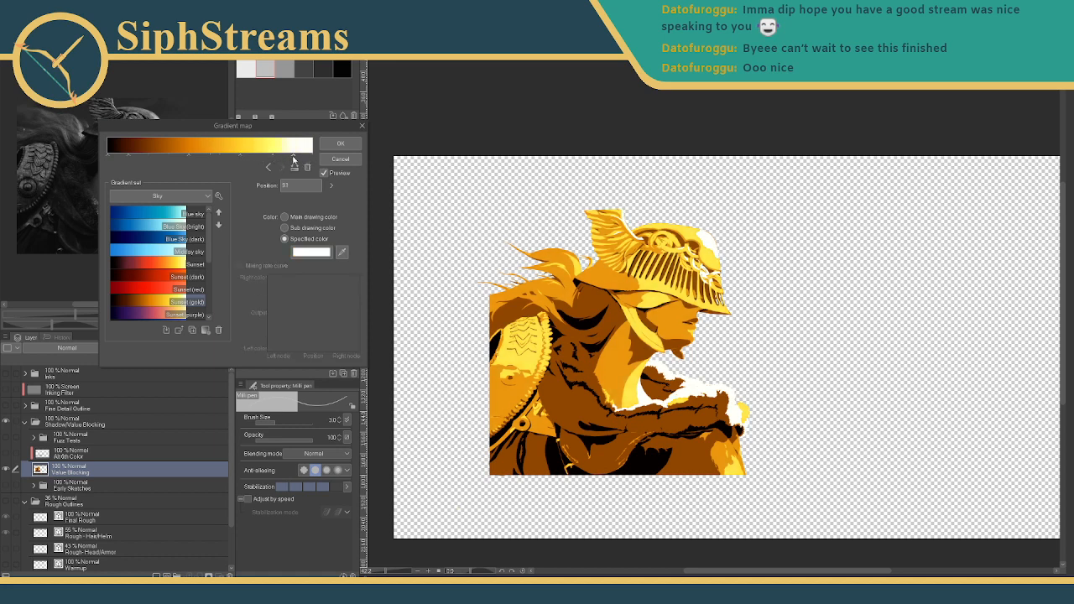
click(340, 143)
- Export the recoloured layer as a PNG, then begin another single-layer PNG export
click(12, 18)
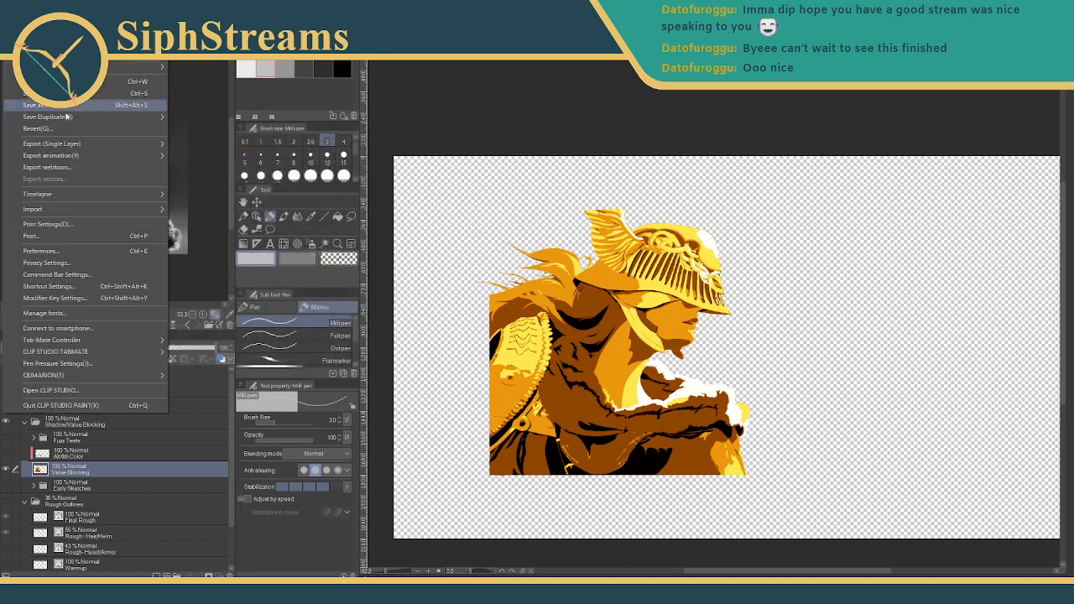
mouse_move(80, 147)
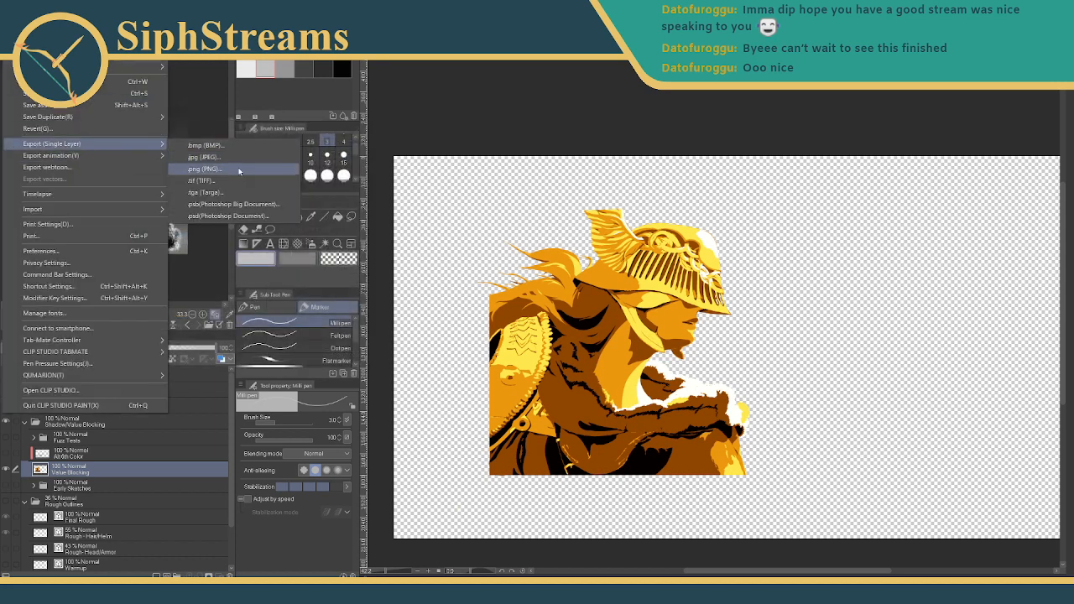
click(240, 170)
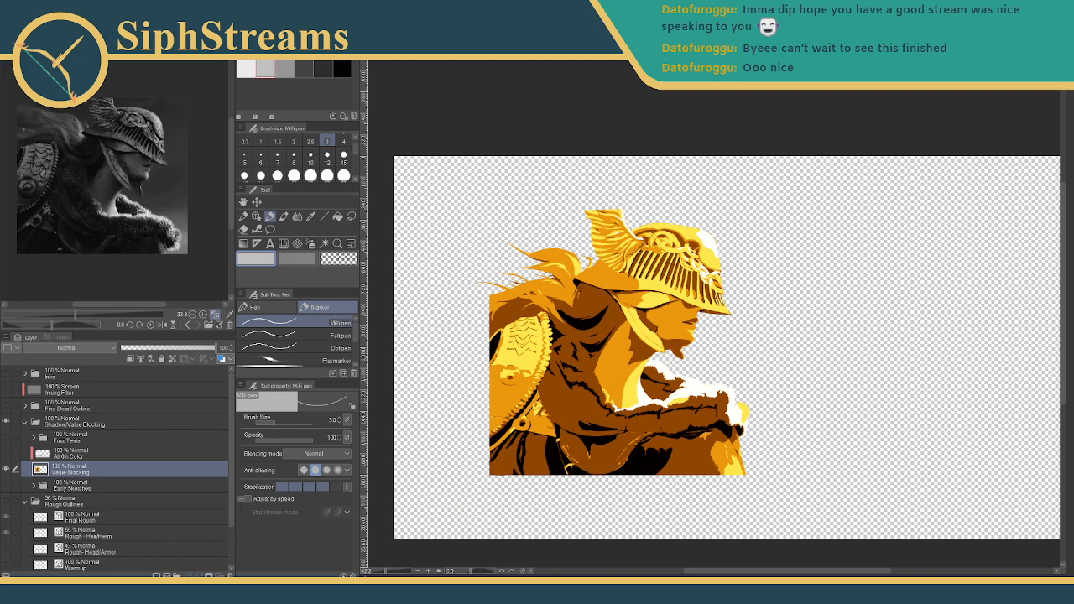
key(Return)
key(Return)
click(14, 19)
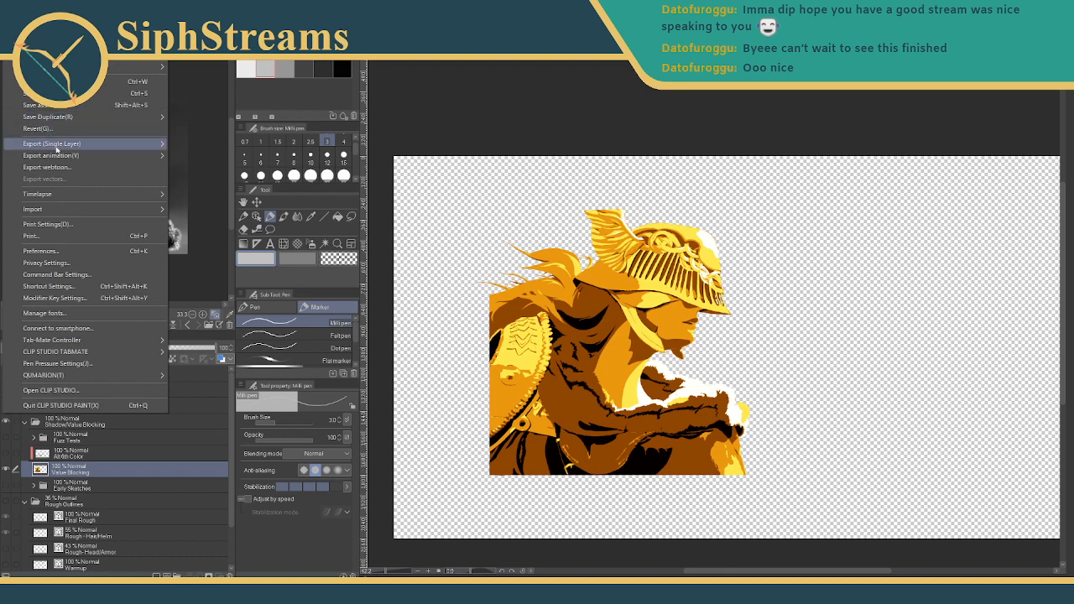
mouse_move(58, 147)
click(220, 172)
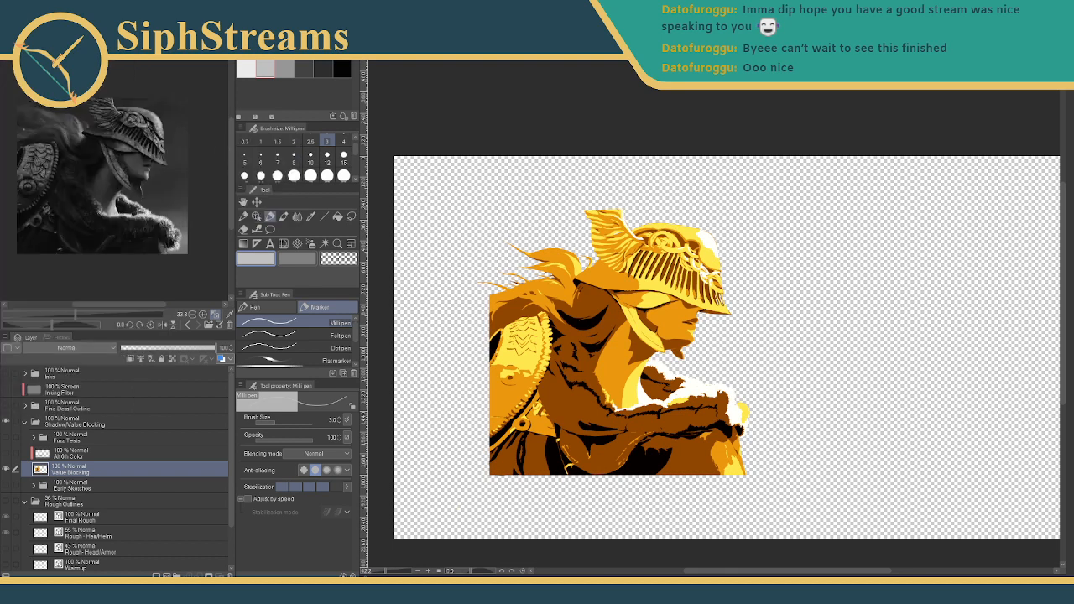
- Apply the unmodified Sunset (gold) gradient map to the warrior
click(33, 19)
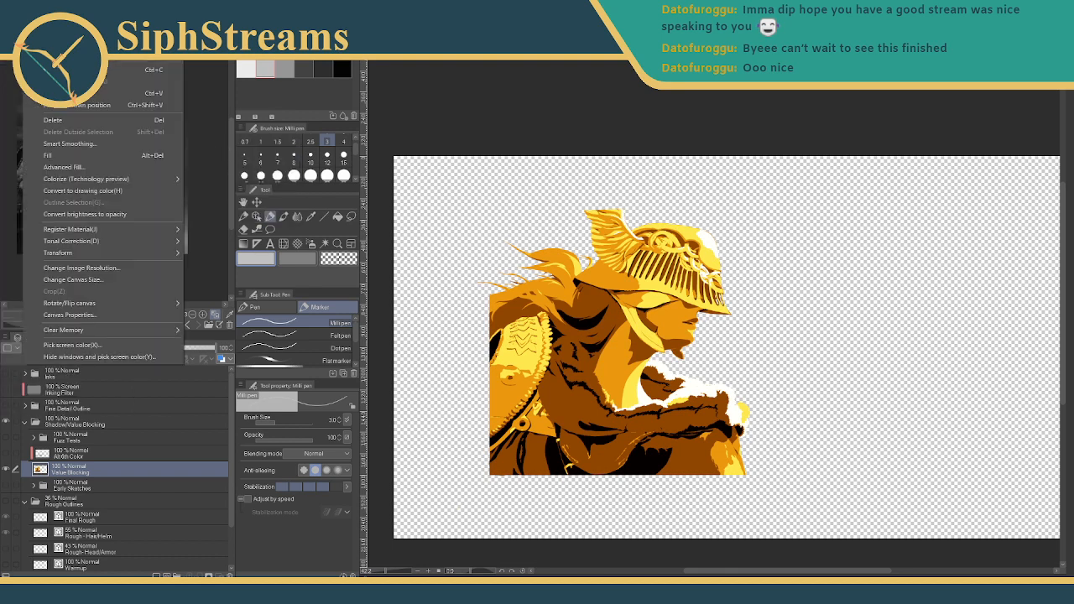
mouse_move(117, 240)
click(234, 340)
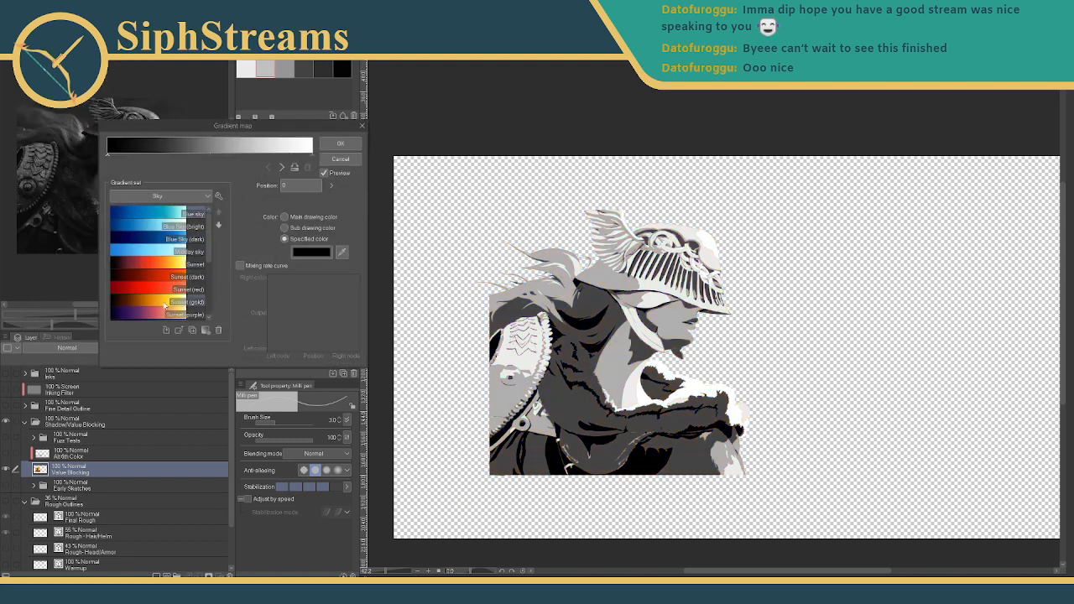
click(165, 302)
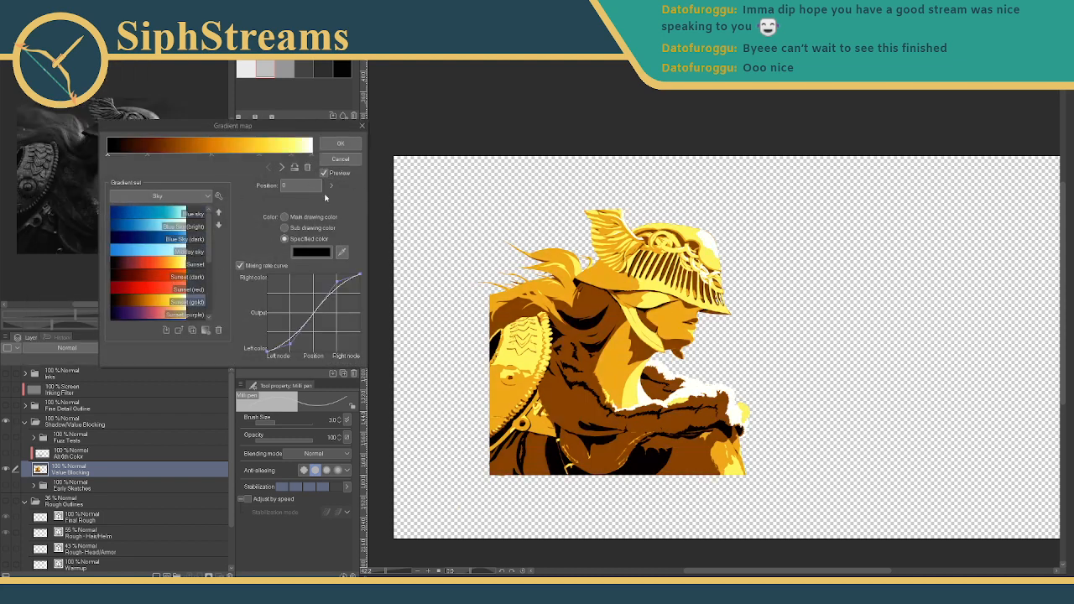
click(340, 145)
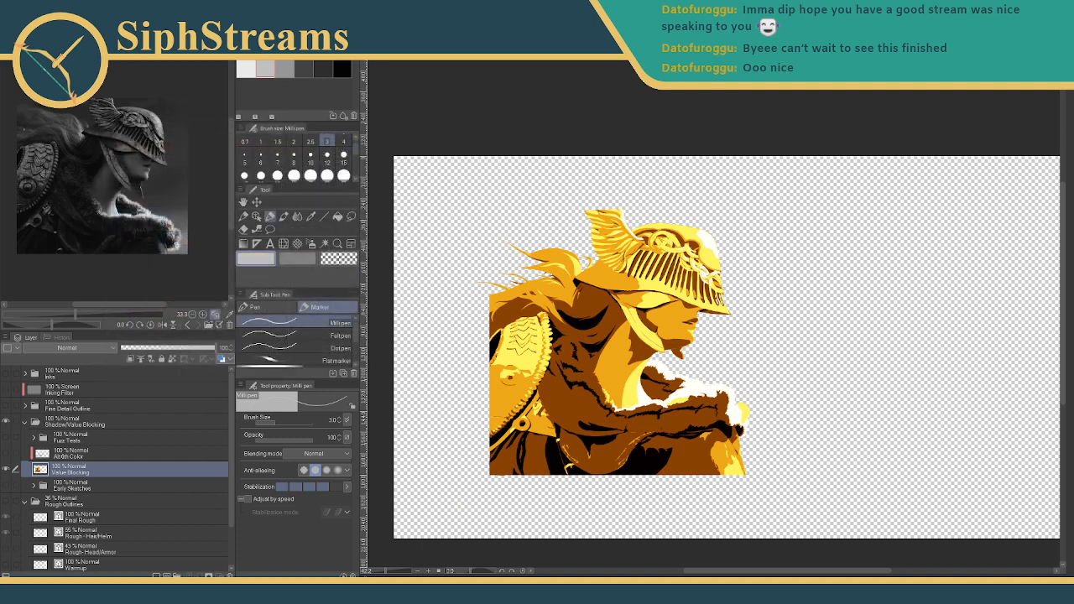
- Export the golden warrior layer as a PNG image
click(13, 12)
mouse_move(89, 147)
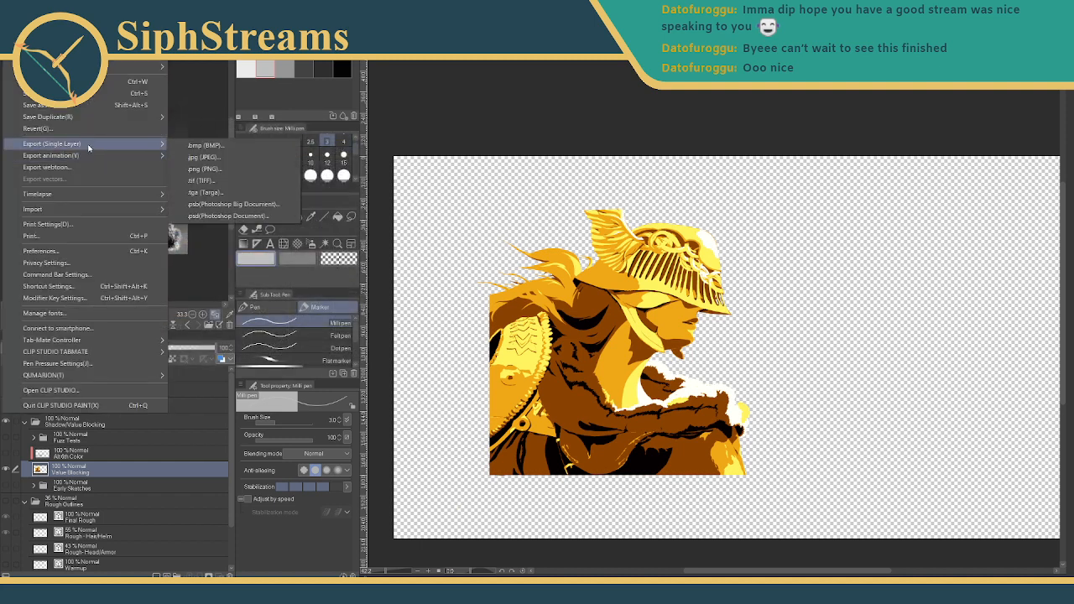
click(209, 172)
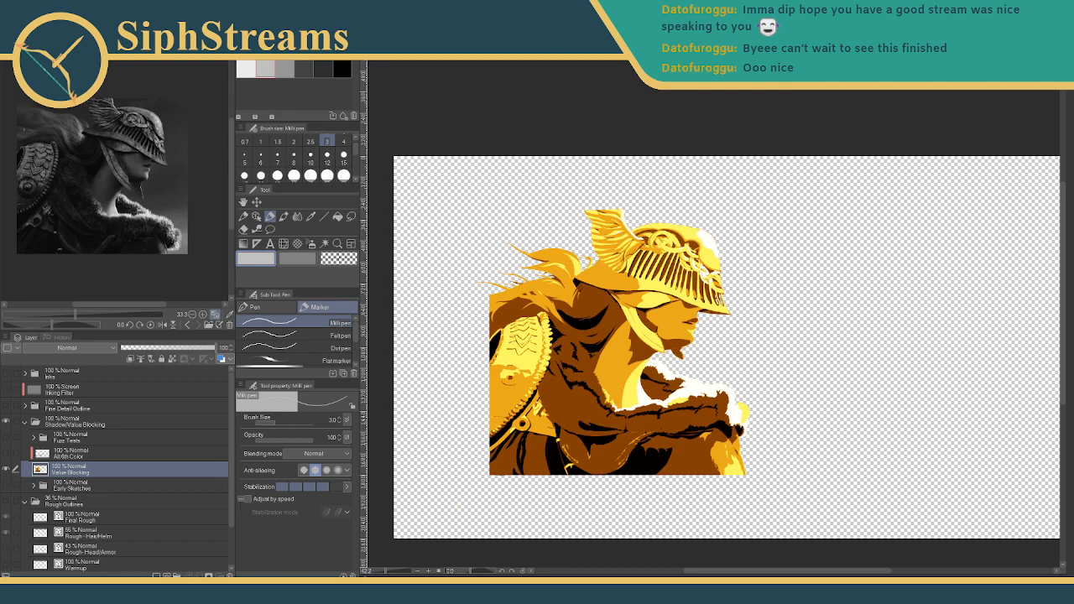
key(Return)
click(12, 19)
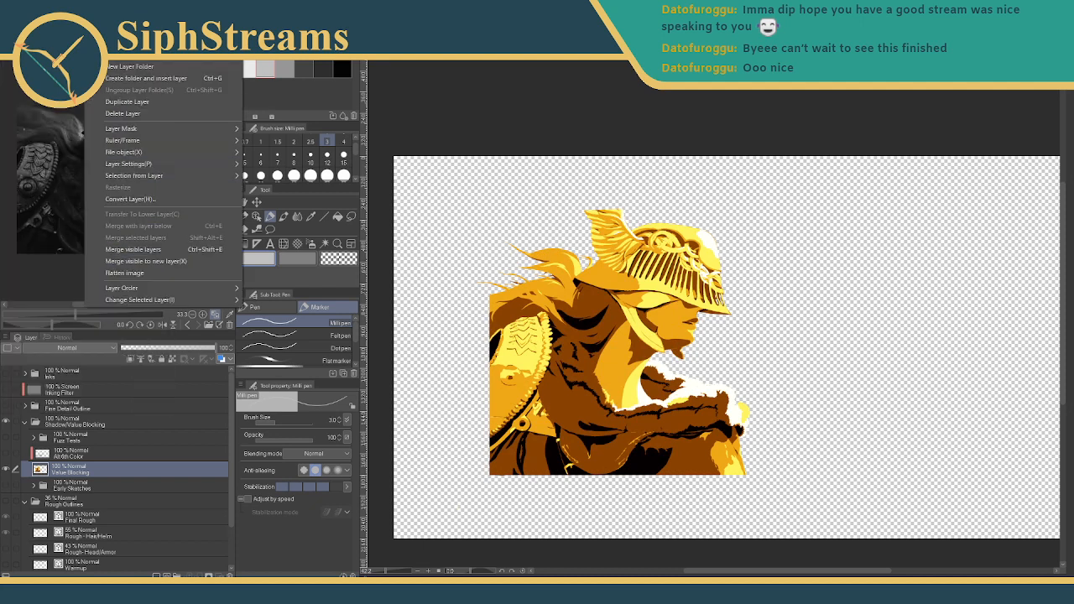
- Apply Sunset (gold) with the highlight stop at 85, orange shifted right and a wider brown shadow band
mouse_move(32, 17)
mouse_move(126, 243)
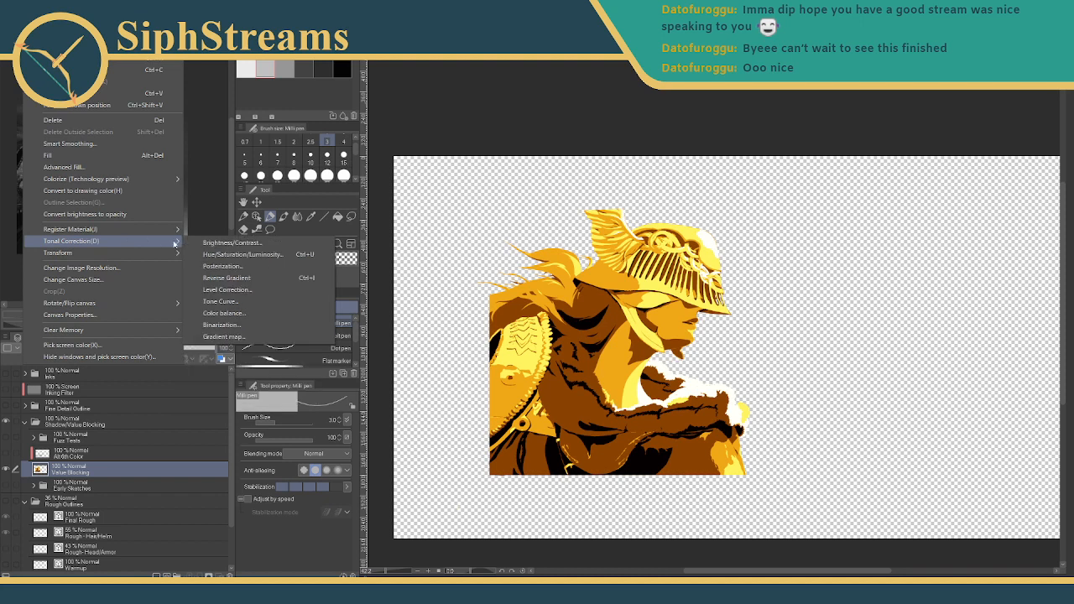
click(222, 336)
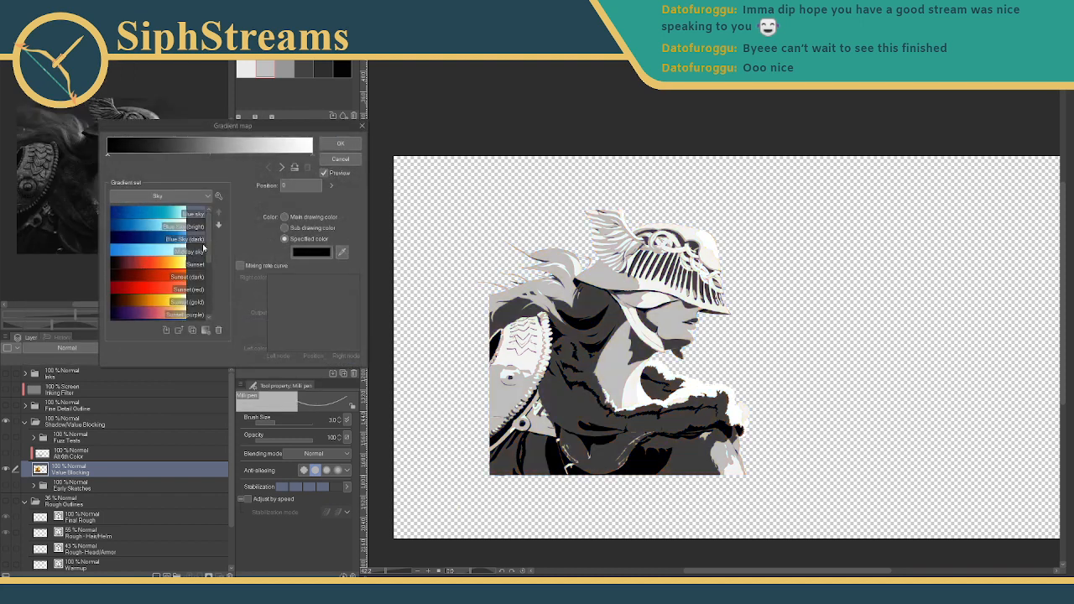
click(155, 301)
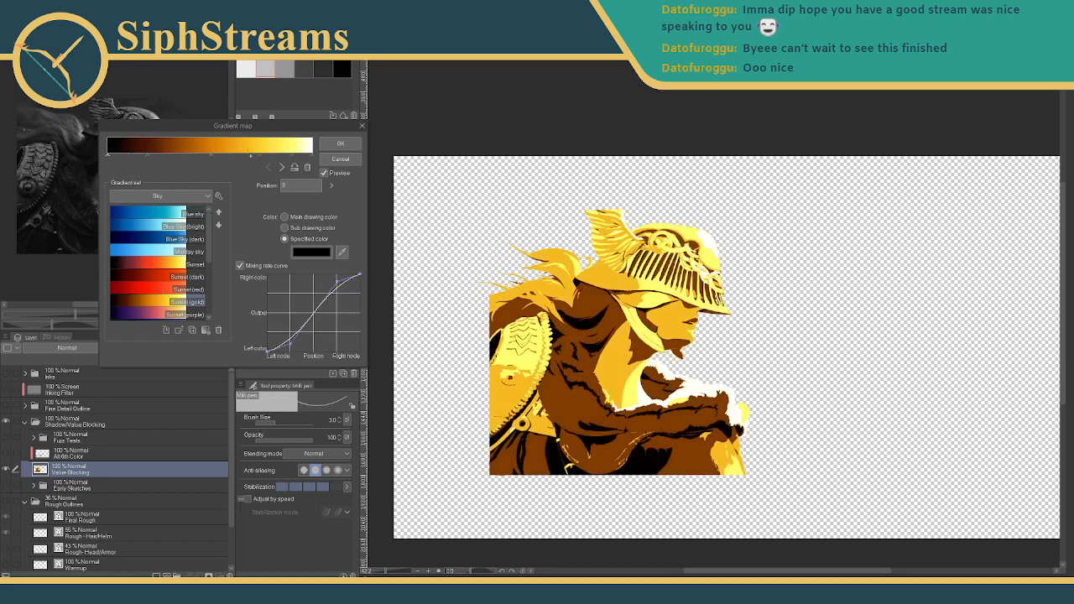
click(299, 157)
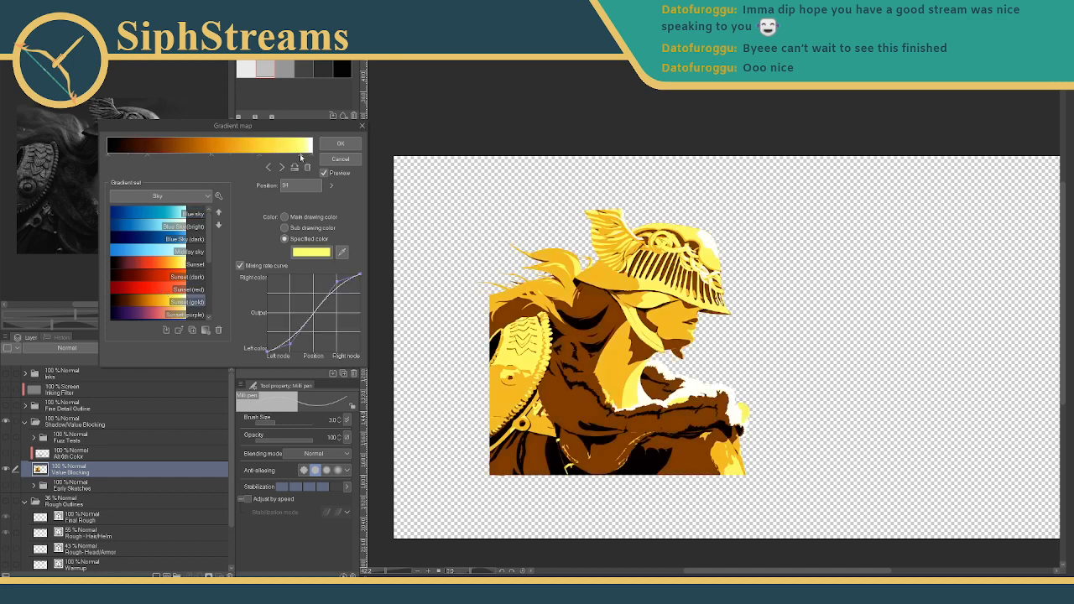
drag(310, 158, 281, 159)
drag(216, 157, 230, 158)
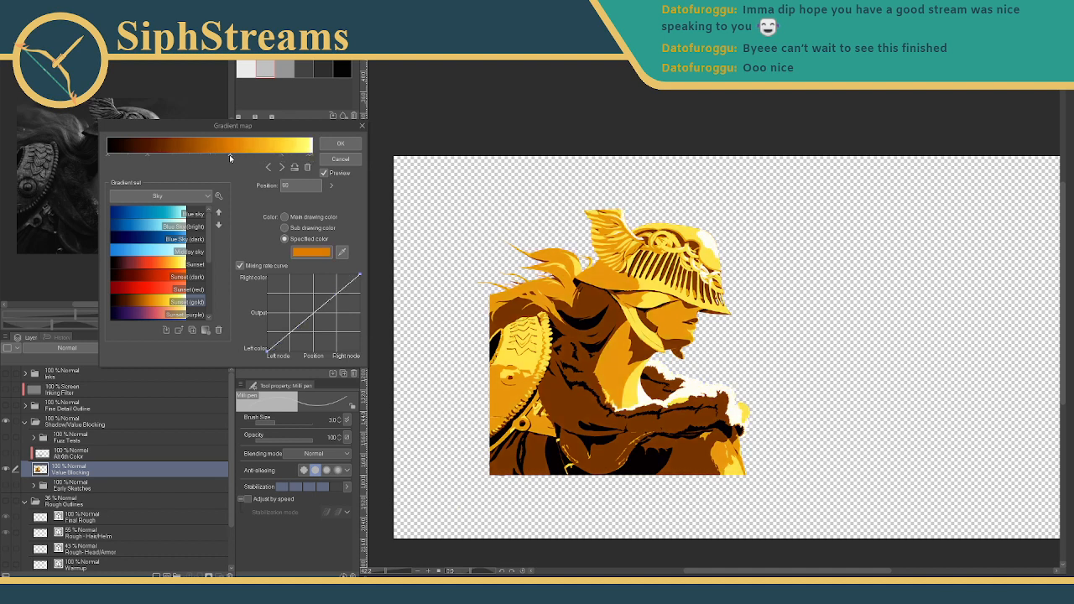
drag(149, 157, 125, 159)
click(340, 143)
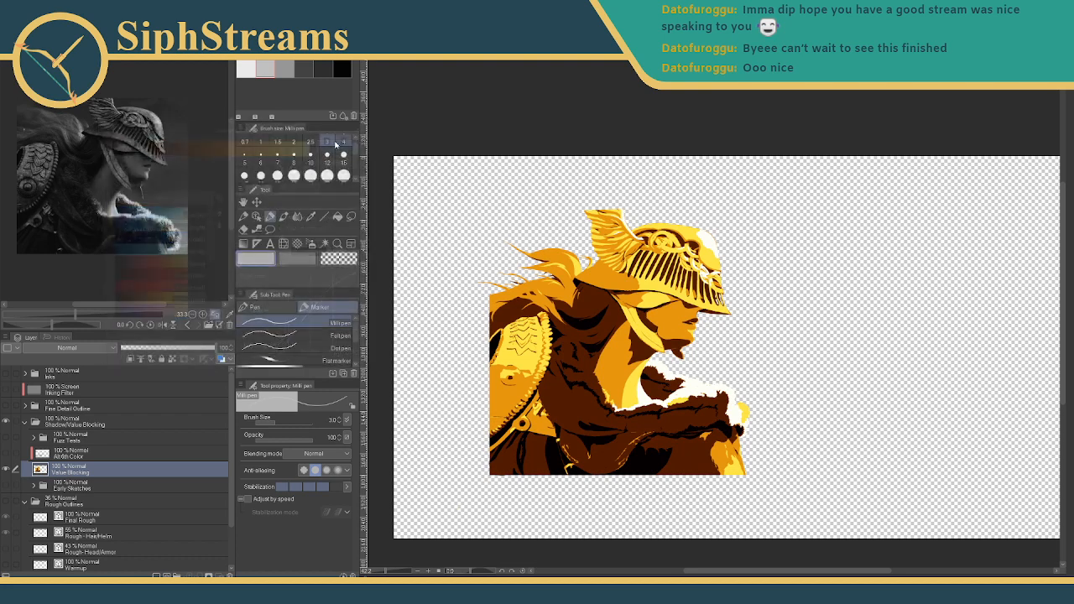
- Export the reworked gold layer as a PNG, then begin another PNG export
click(12, 19)
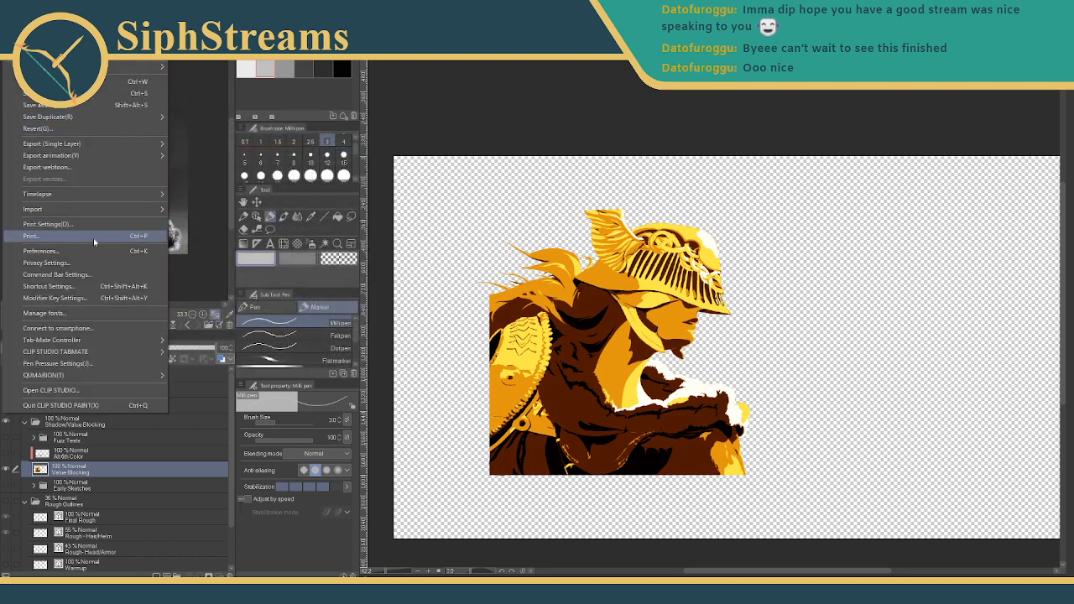
mouse_move(98, 147)
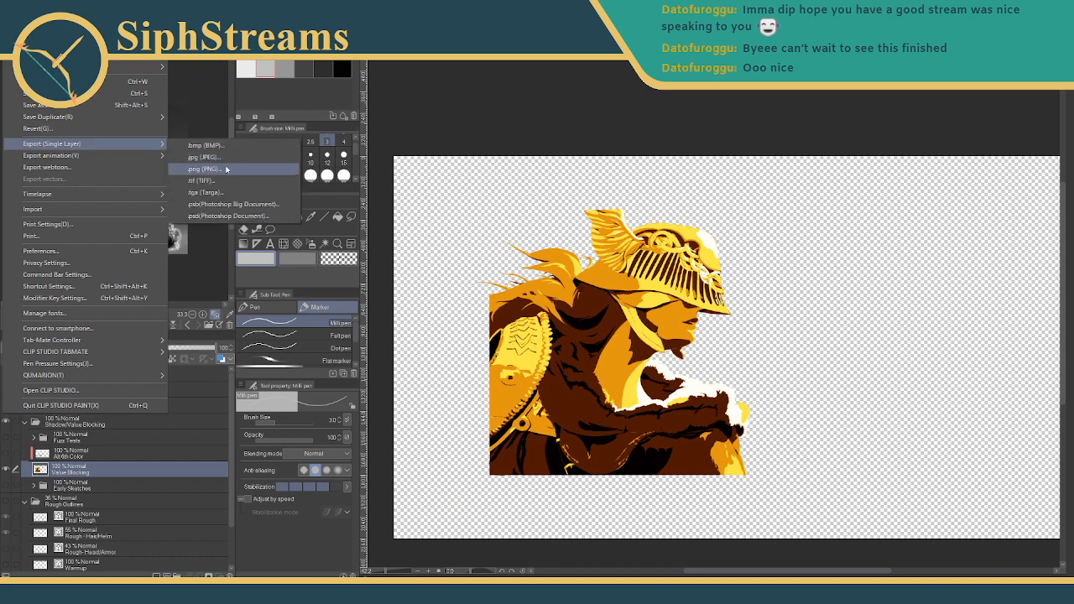
click(228, 170)
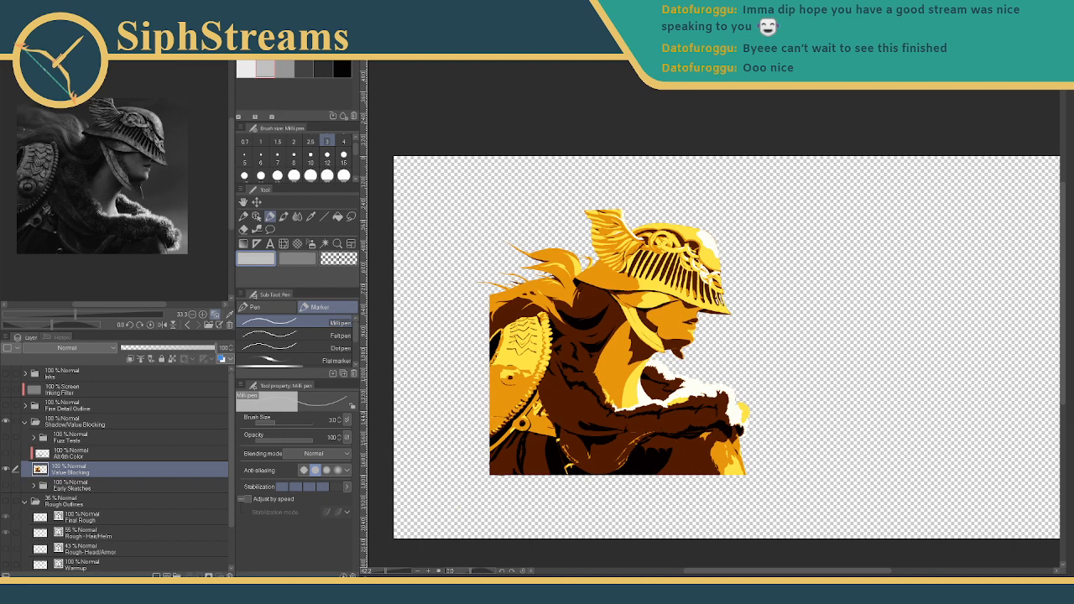
key(Return)
key(Return)
click(12, 18)
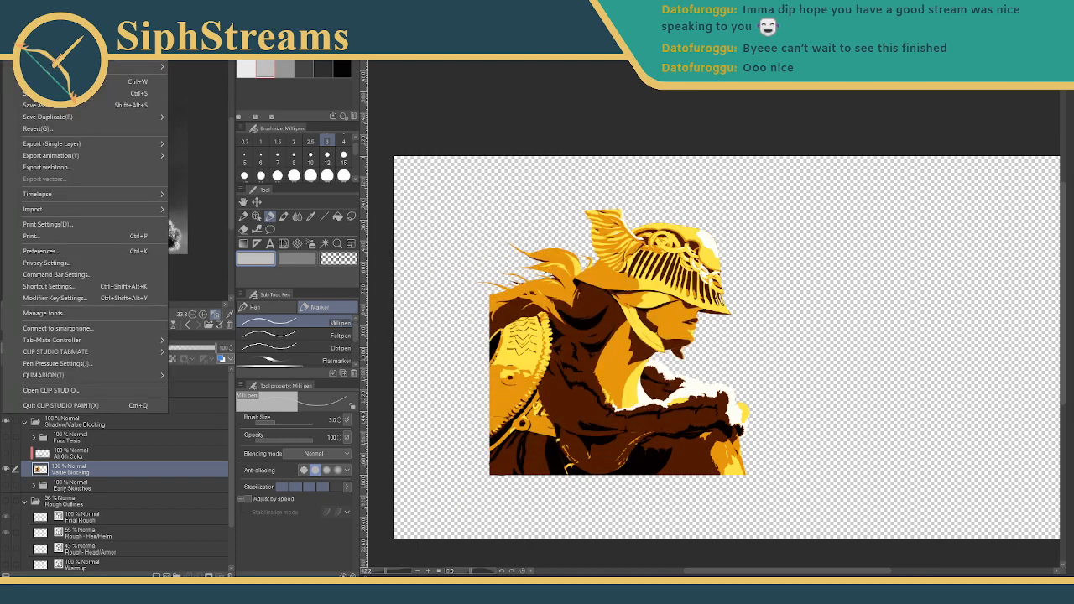
mouse_move(73, 149)
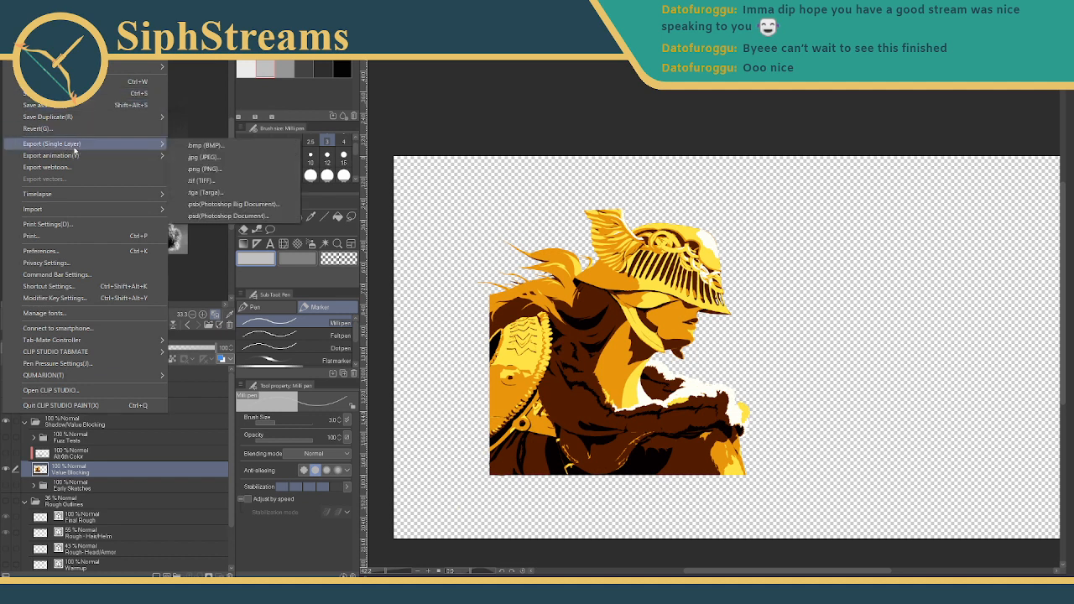
click(244, 174)
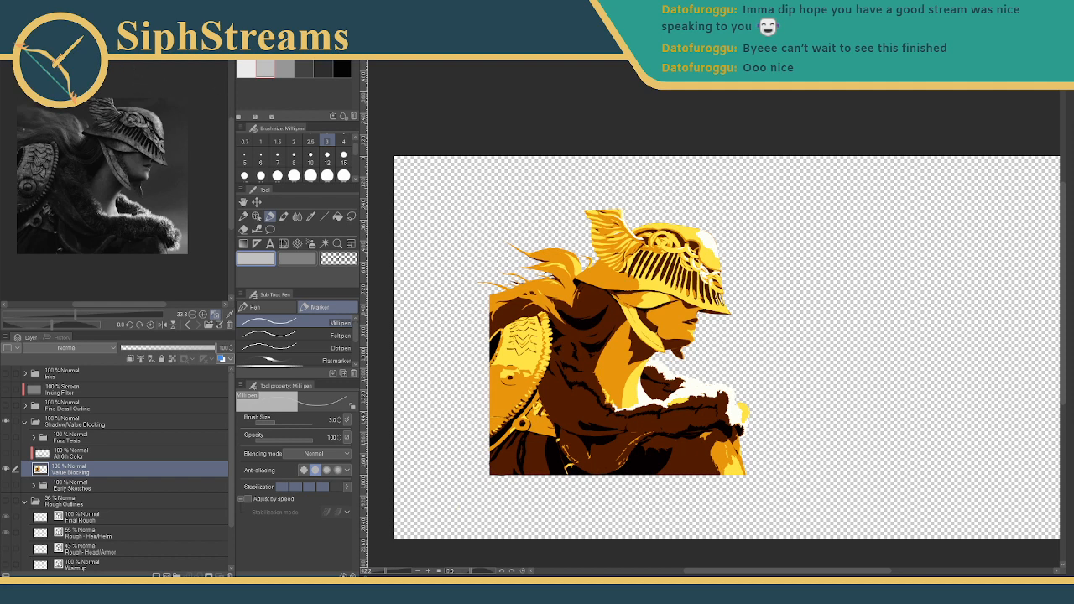
click(32, 19)
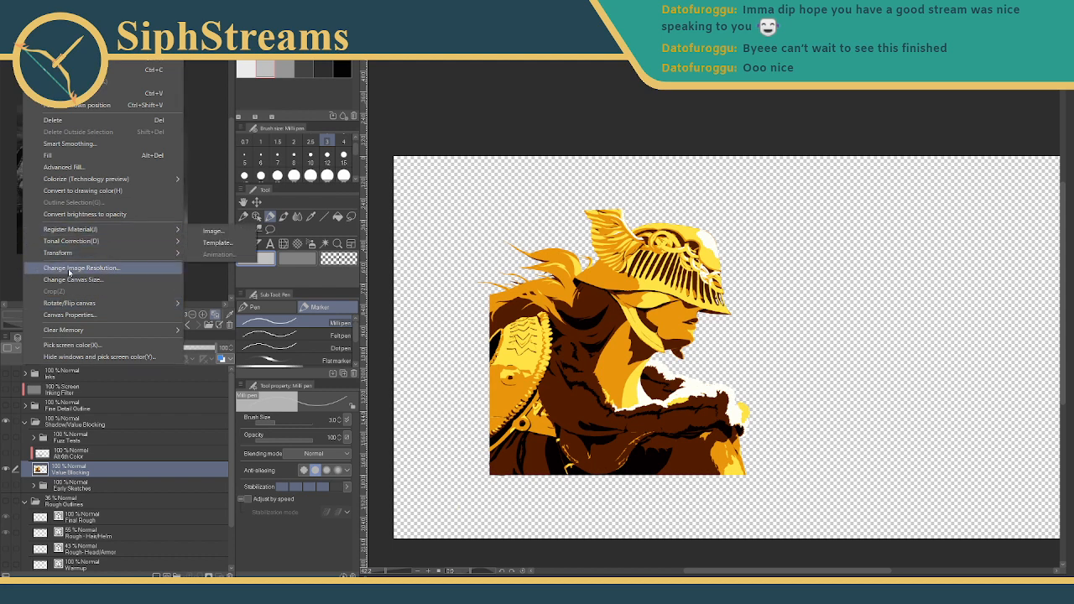
- Apply Sunset (gold) with the yellow stop at 99, brown moved right and black at 22
mouse_move(71, 241)
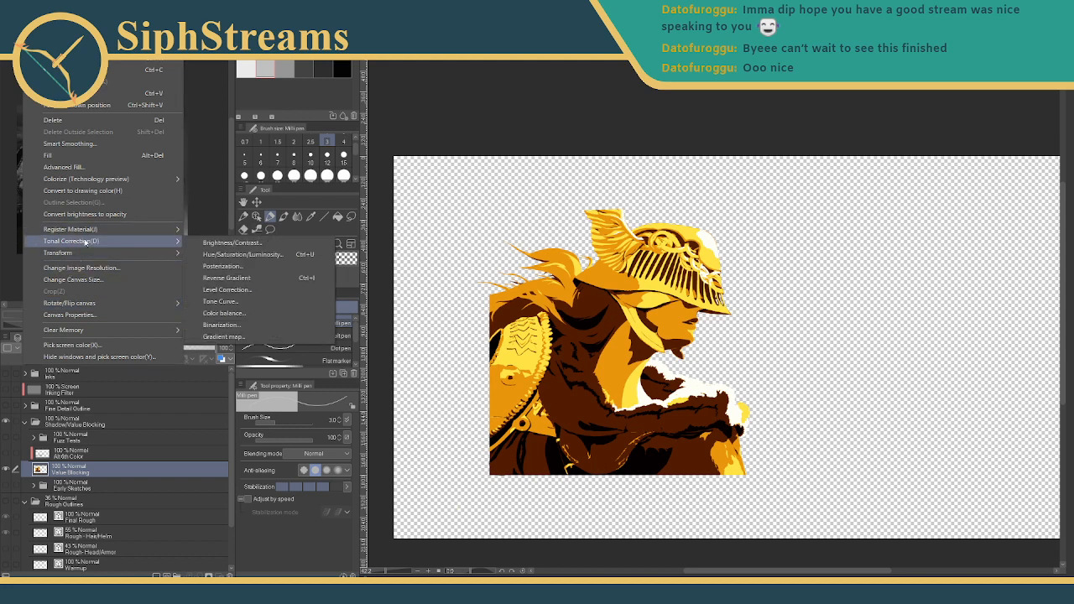
click(220, 339)
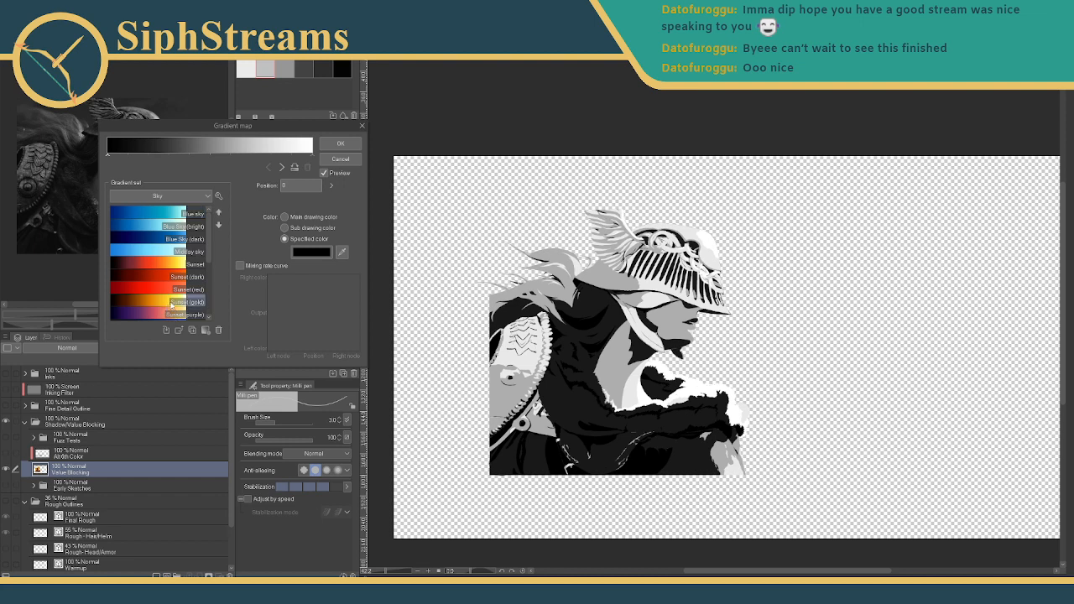
click(171, 302)
click(300, 154)
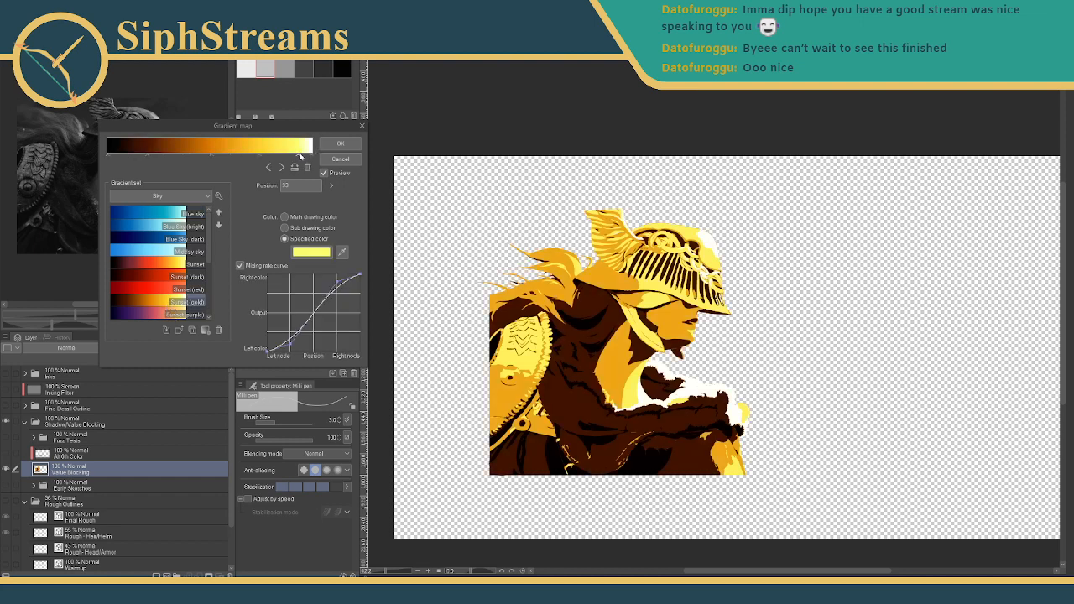
drag(300, 155, 222, 156)
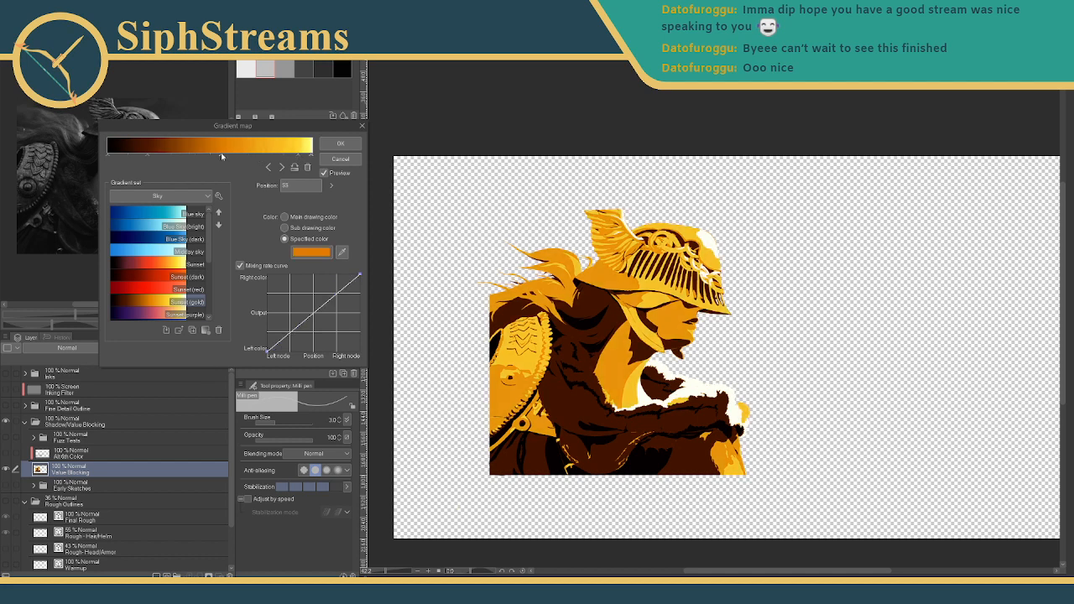
click(149, 156)
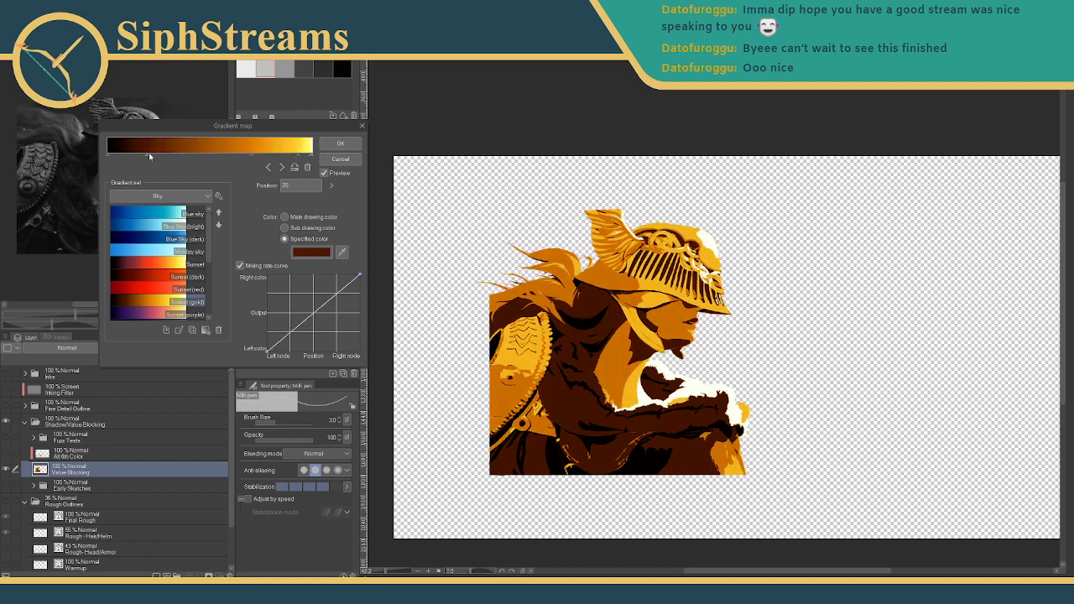
drag(150, 156, 188, 156)
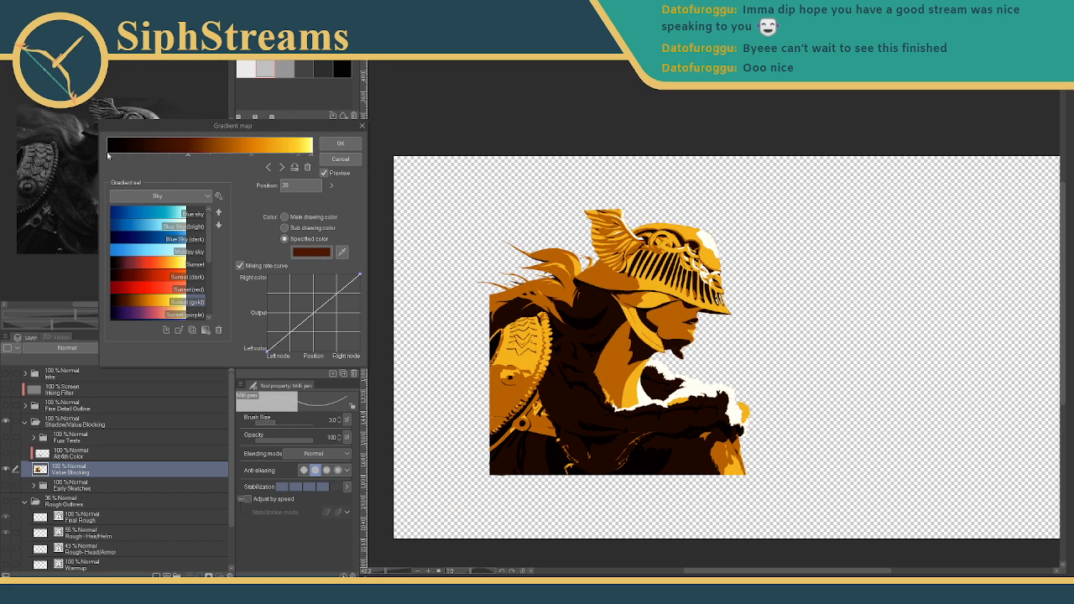
drag(109, 156, 152, 160)
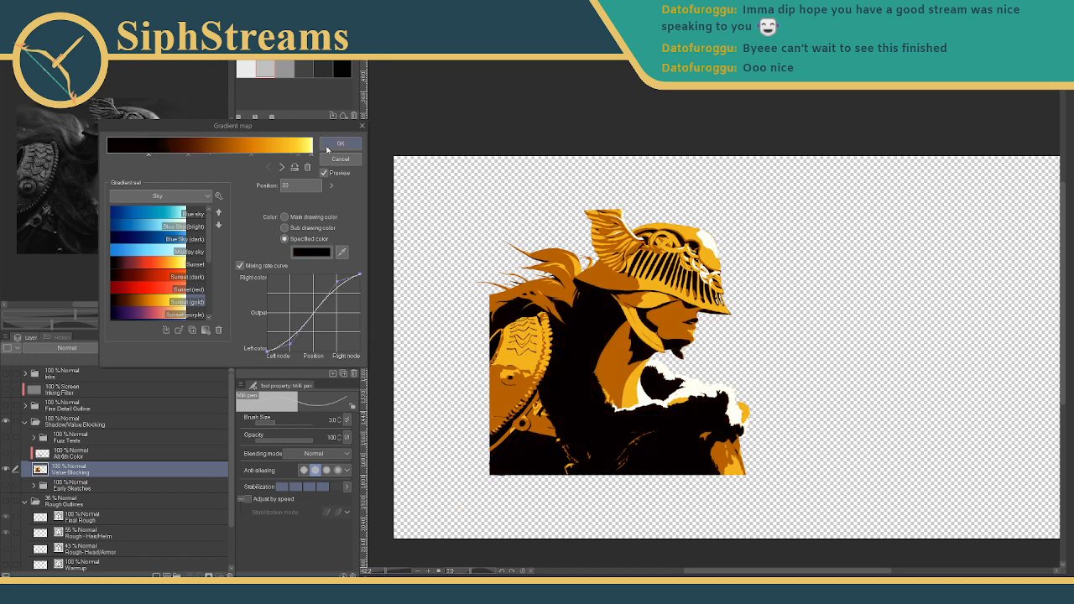
click(330, 146)
- Export the near-black and gold warrior layer as a single-layer PNG
click(13, 19)
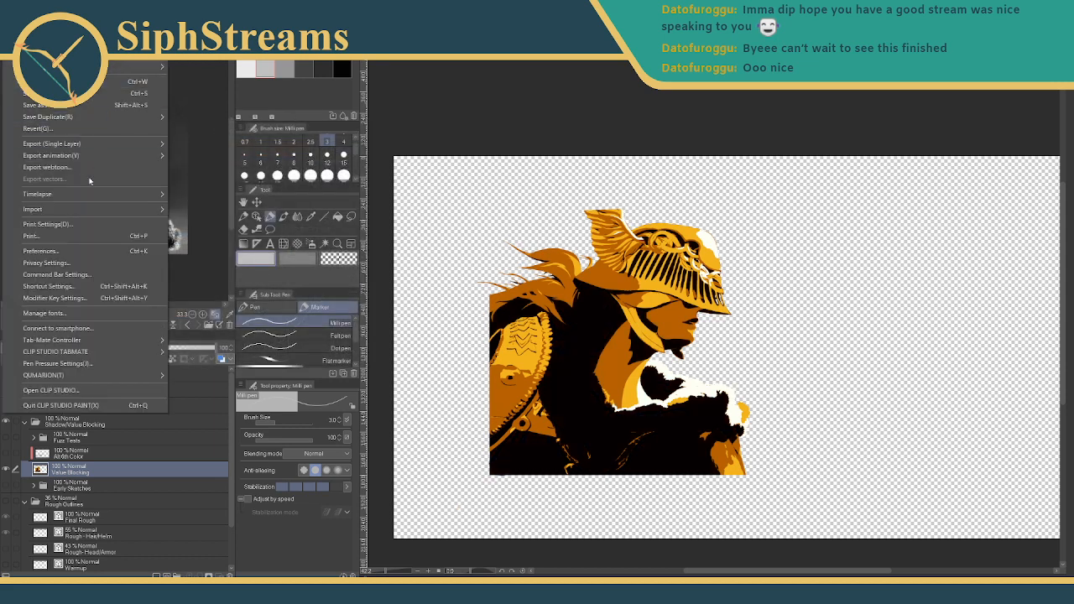
mouse_move(90, 146)
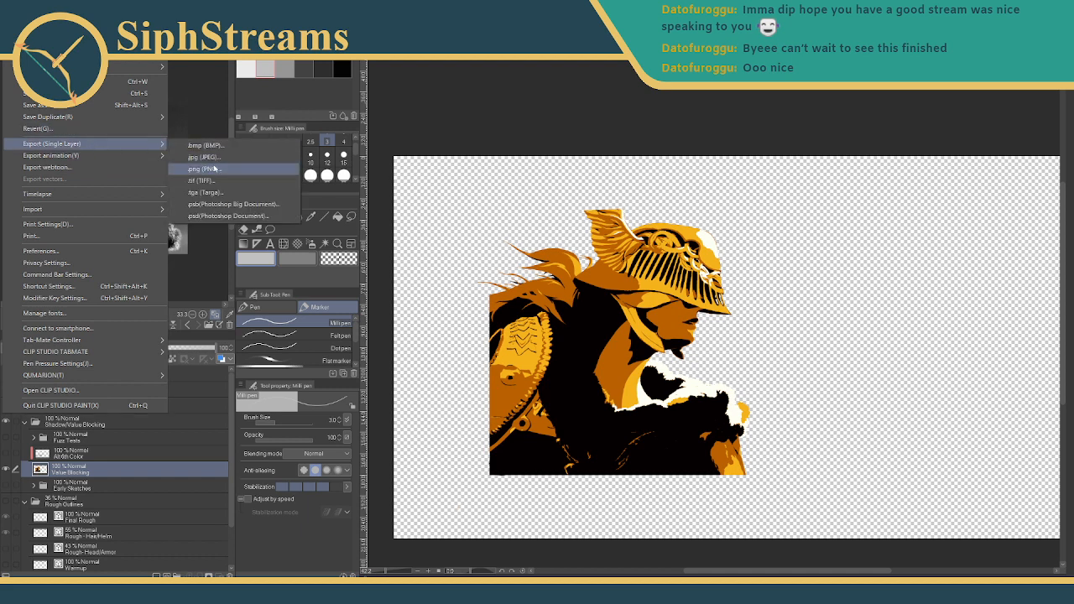
click(215, 169)
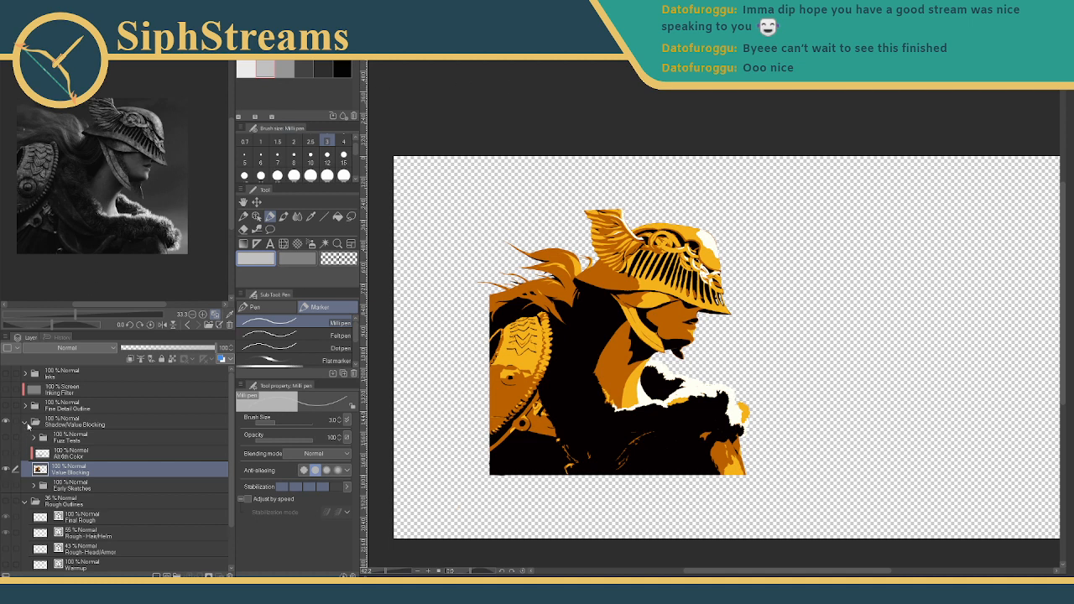
click(32, 17)
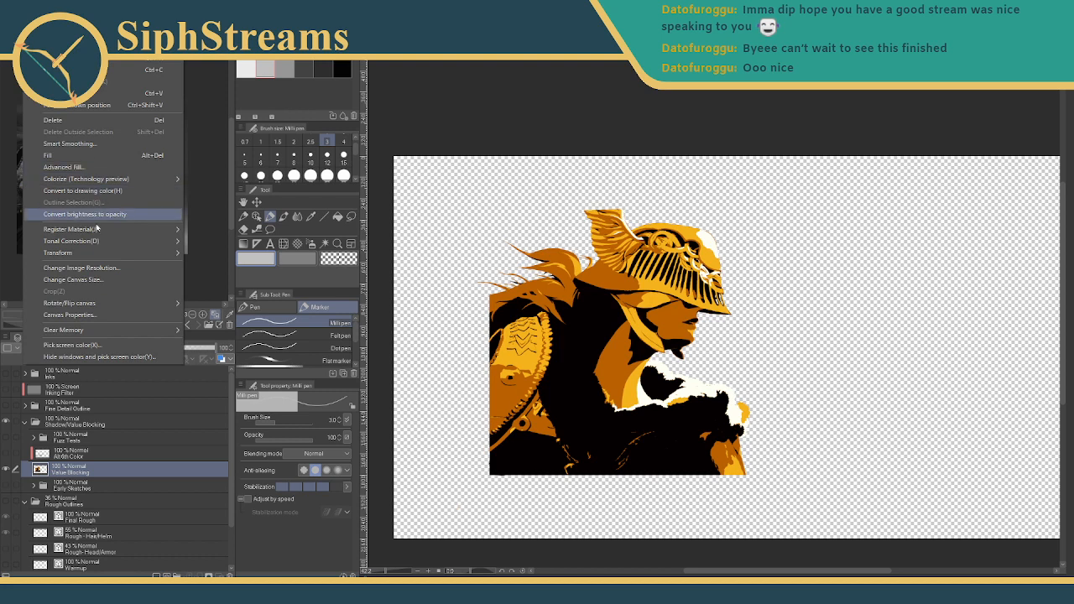
mouse_move(104, 241)
click(323, 334)
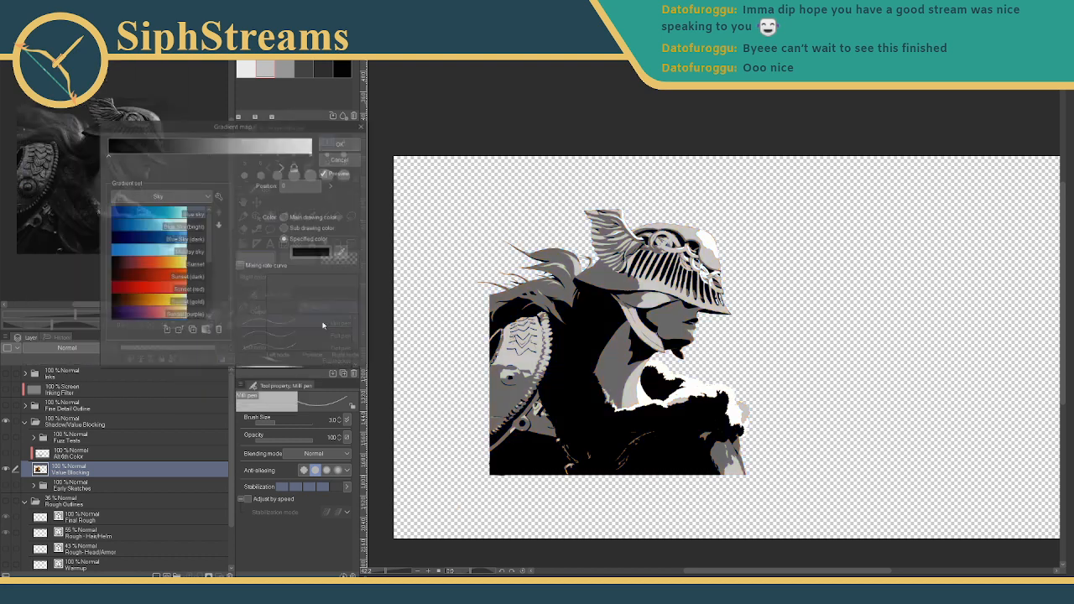
click(339, 144)
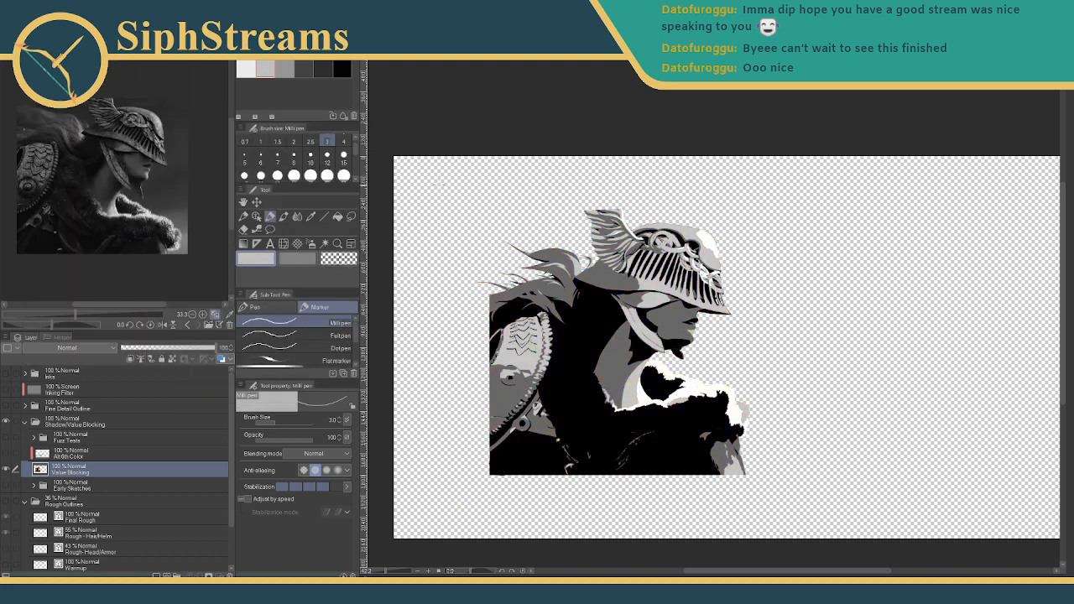
right_click(93, 474)
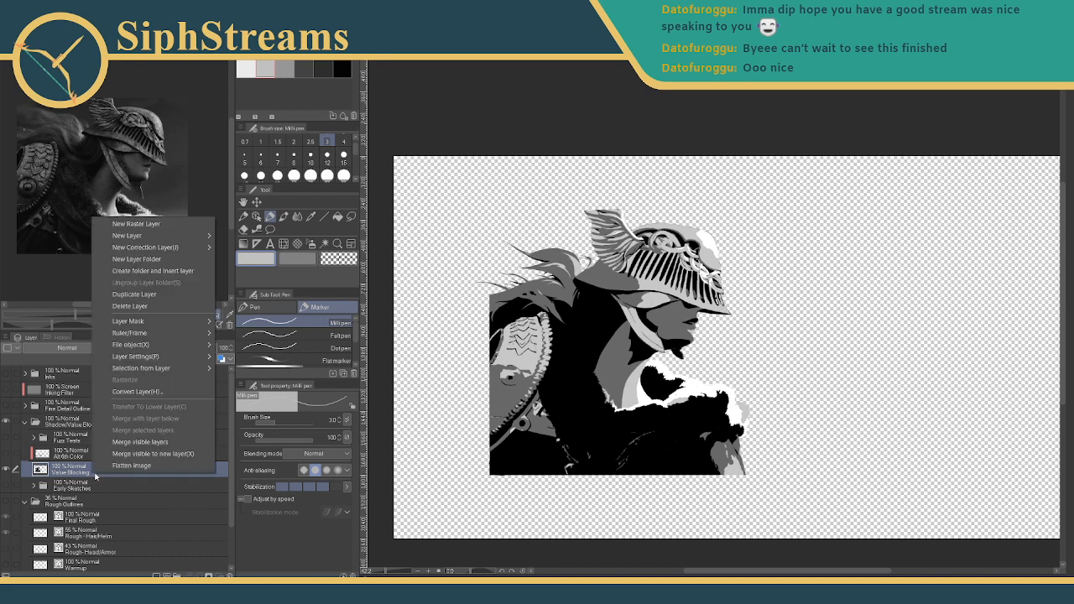
key(Escape)
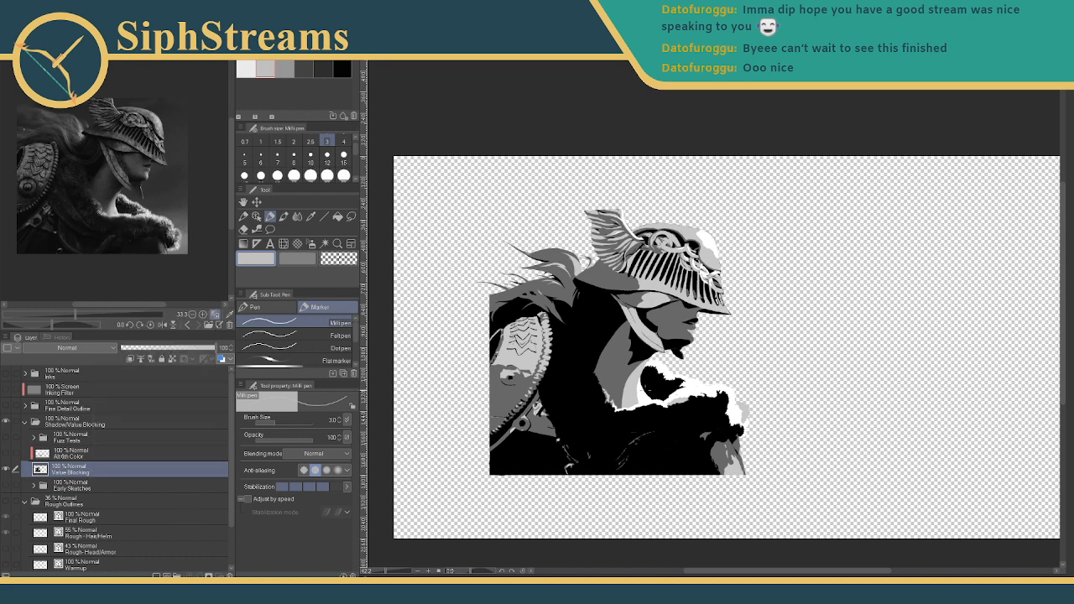
scroll(625, 361, up, 2)
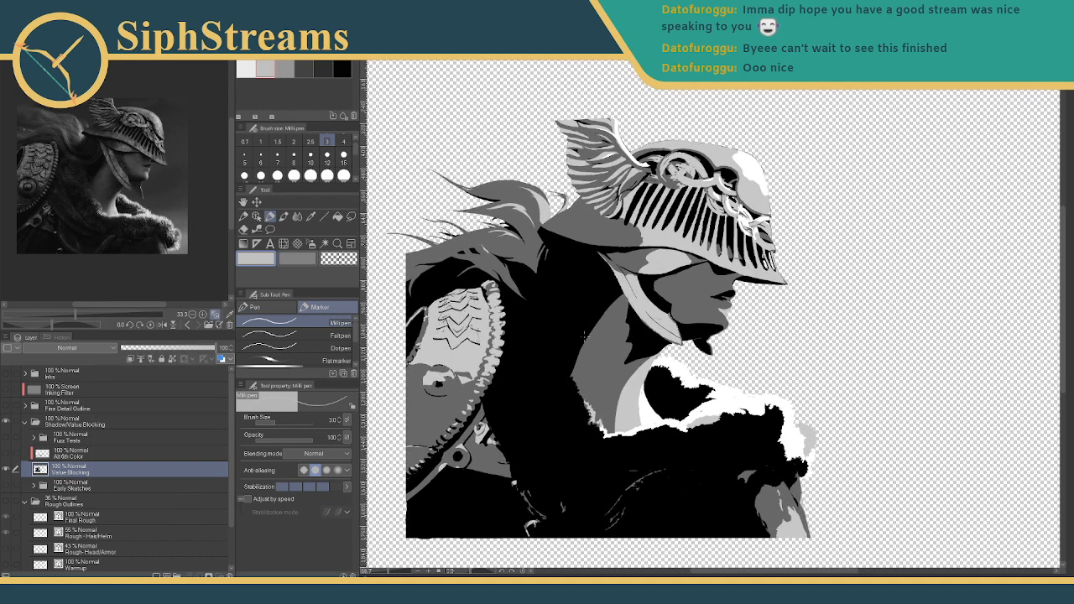
scroll(585, 336, up, 1)
scroll(570, 332, down, 3)
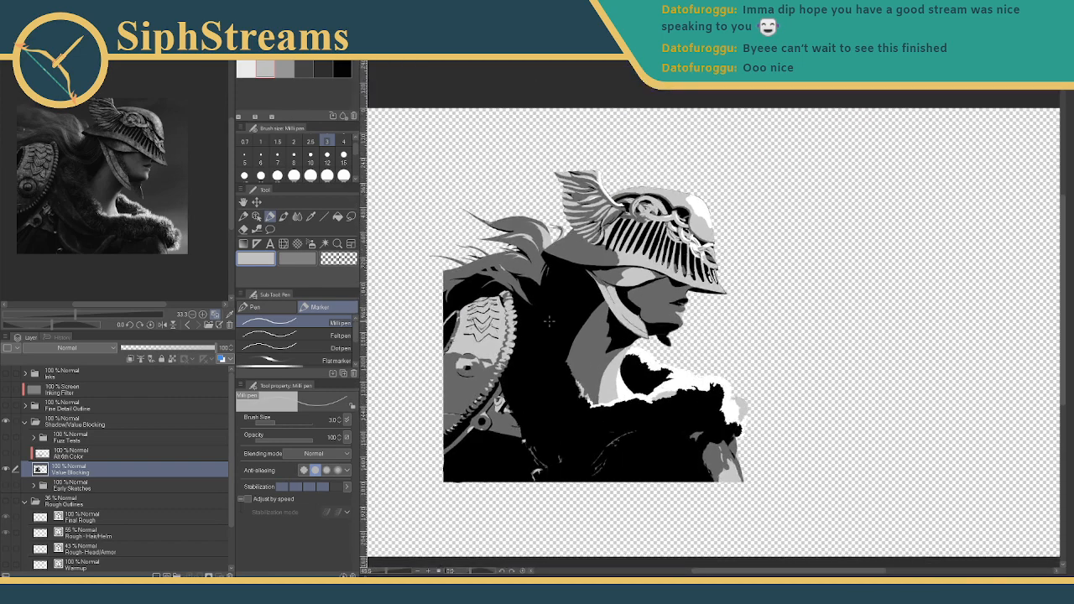
scroll(549, 321, up, 2)
scroll(562, 302, down, 3)
scroll(568, 288, up, 1)
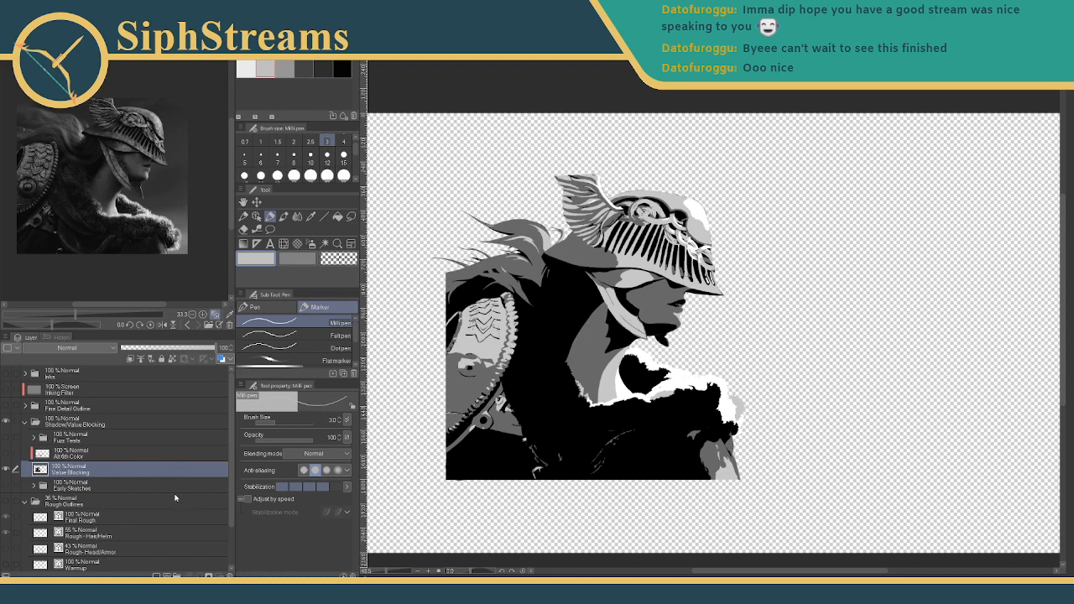
click(33, 17)
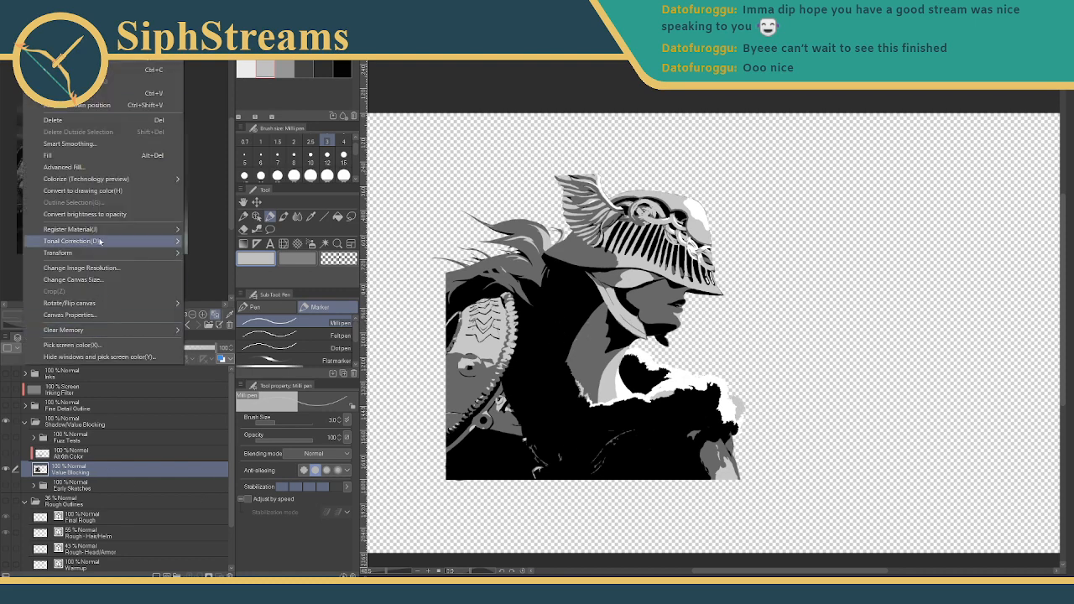
mouse_move(97, 241)
click(223, 336)
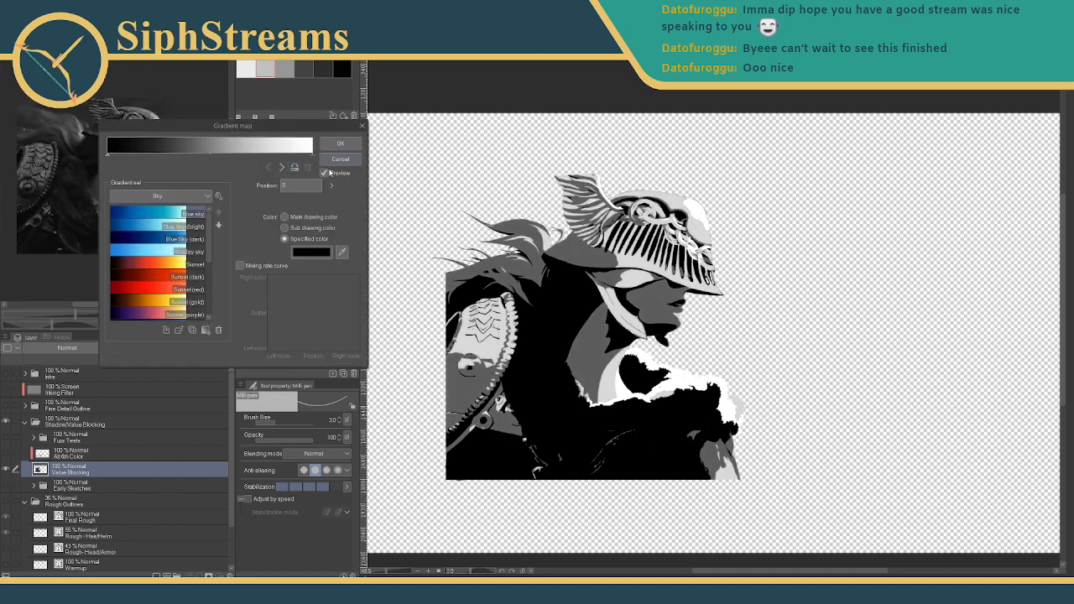
click(186, 195)
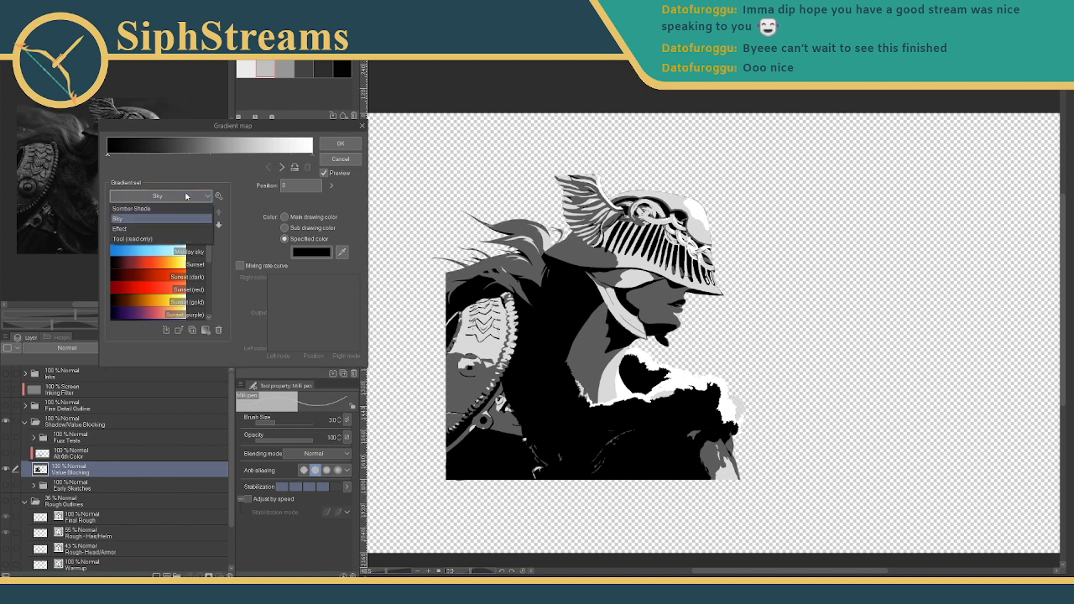
click(164, 239)
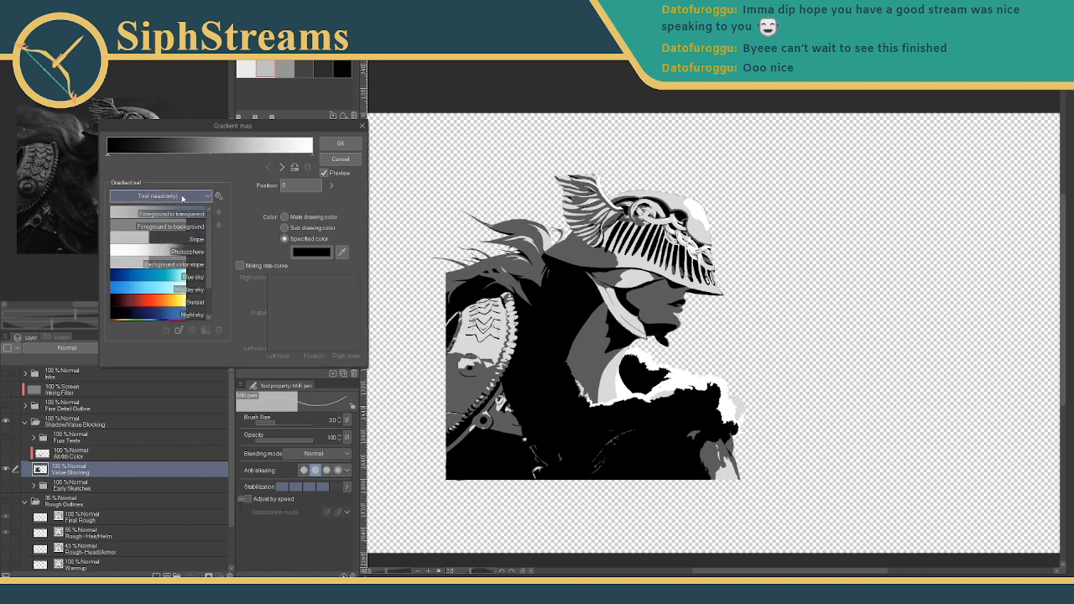
click(182, 199)
click(180, 231)
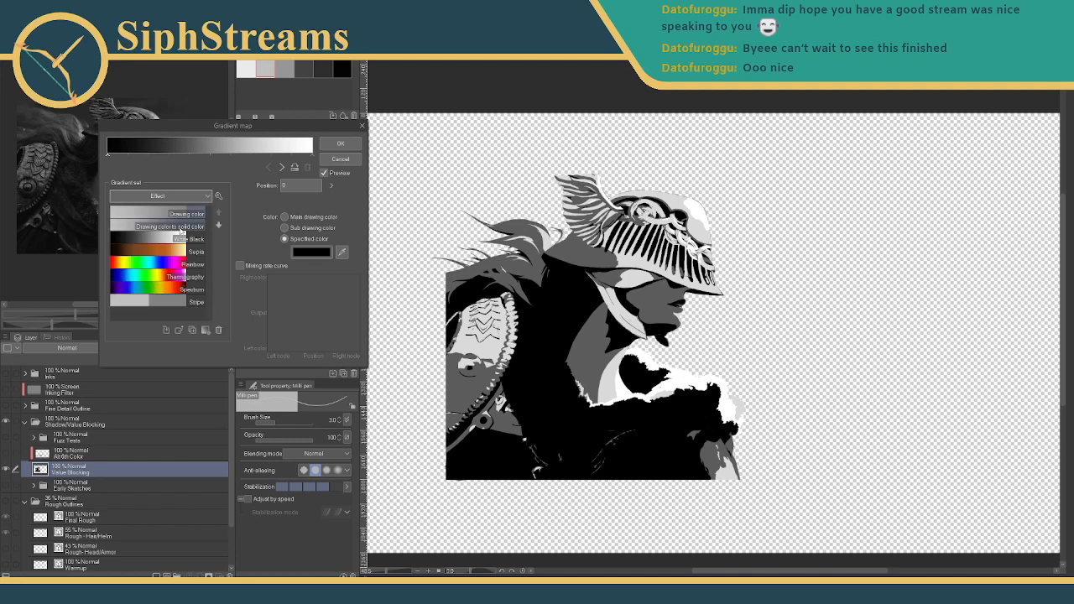
click(186, 198)
click(177, 218)
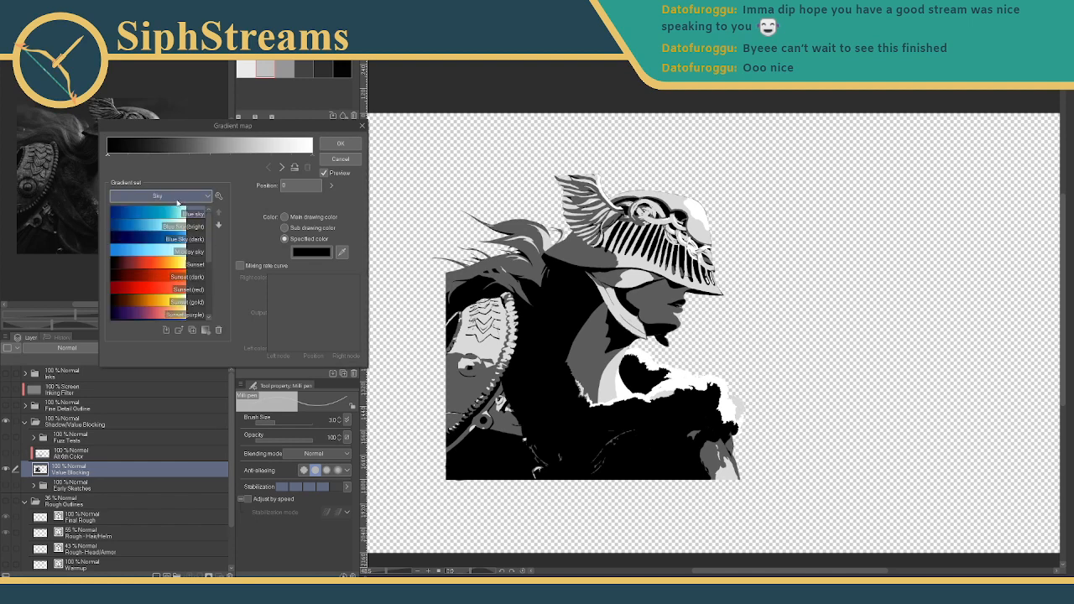
click(177, 202)
click(176, 208)
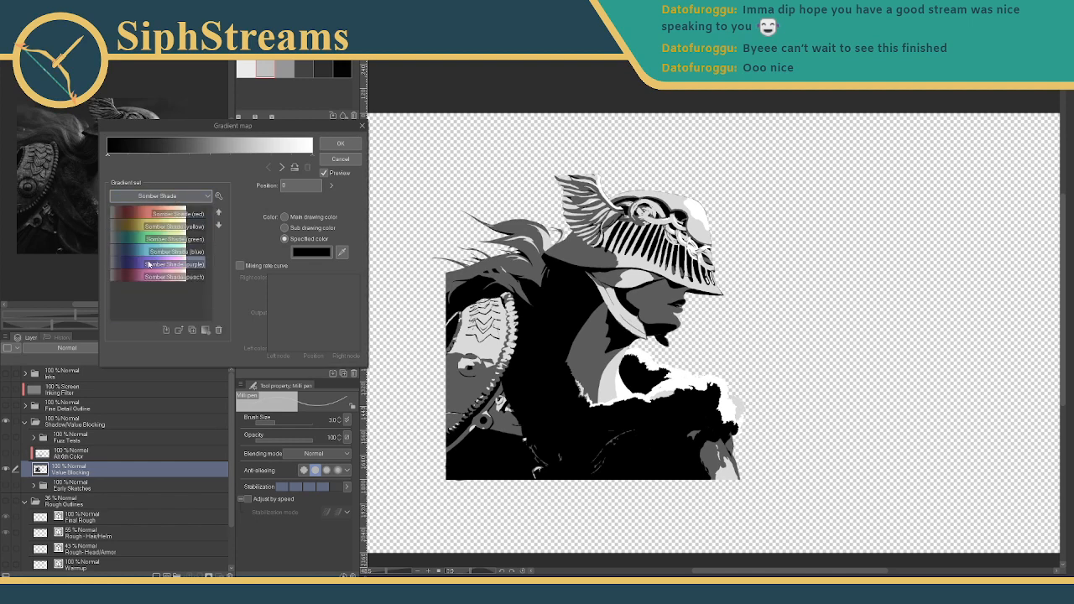
click(148, 265)
click(186, 199)
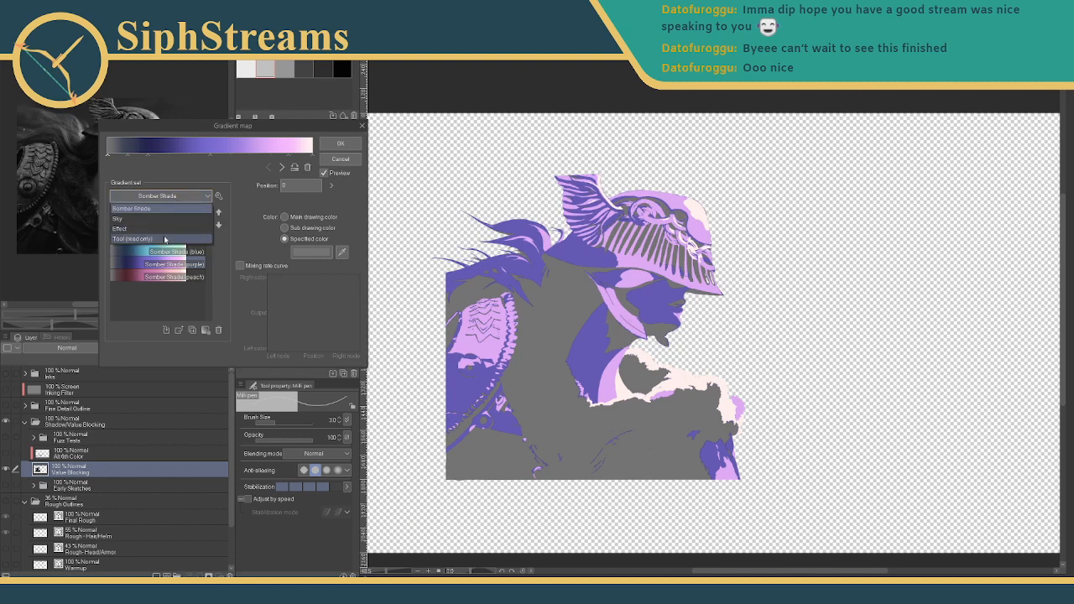
click(165, 240)
scroll(161, 289, down, 1)
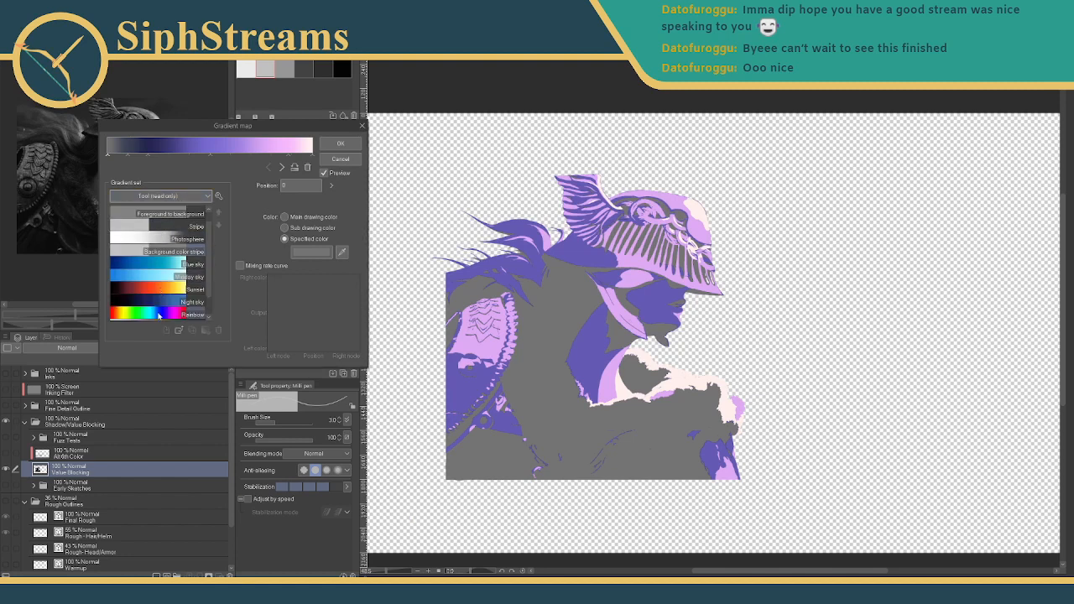
click(159, 314)
scroll(162, 304, down, 1)
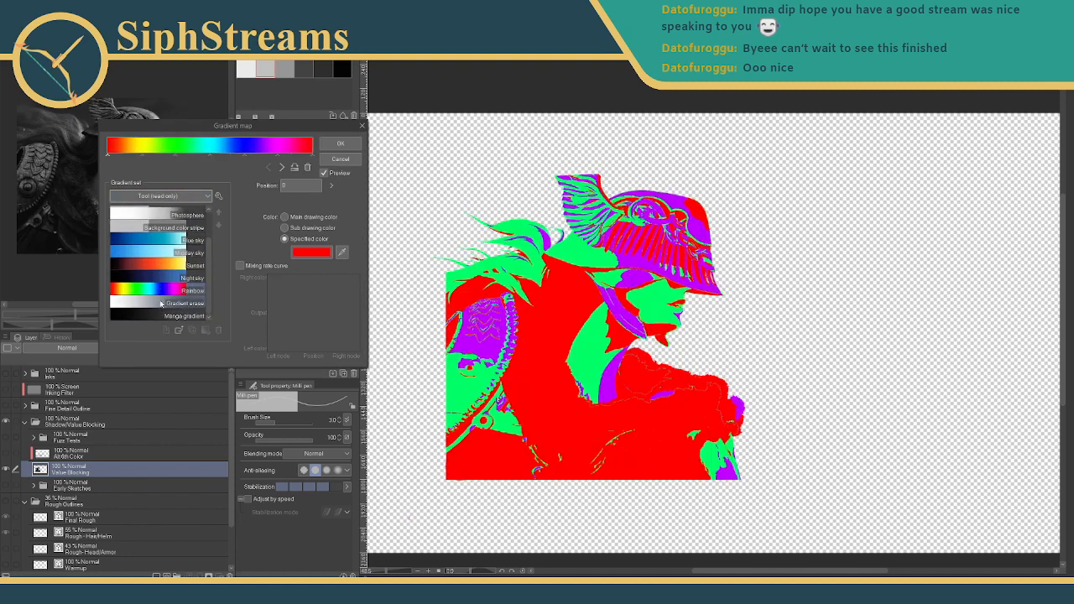
click(161, 267)
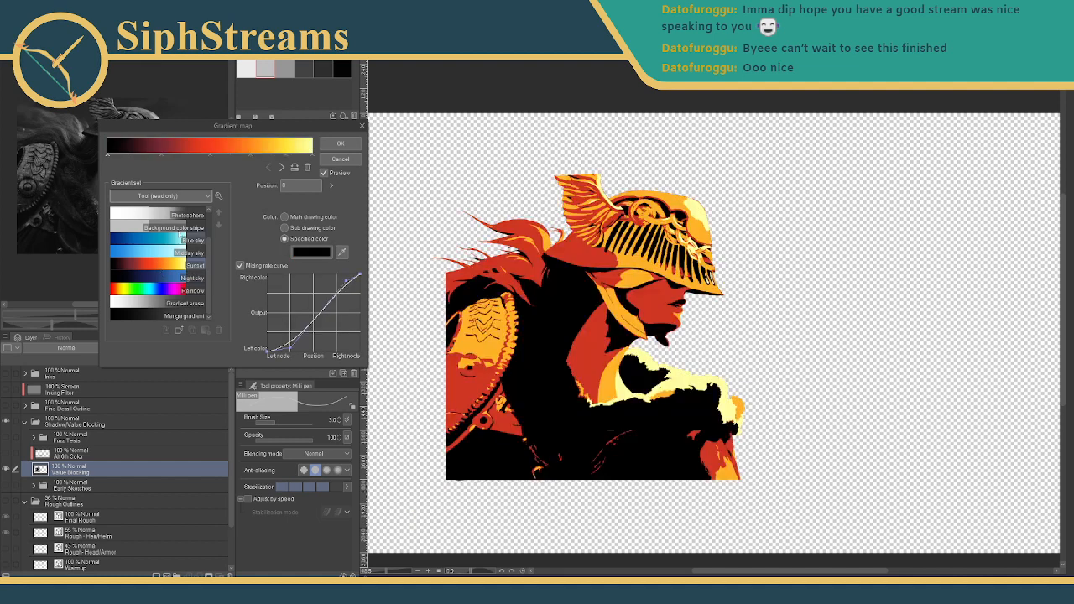
click(163, 195)
click(167, 232)
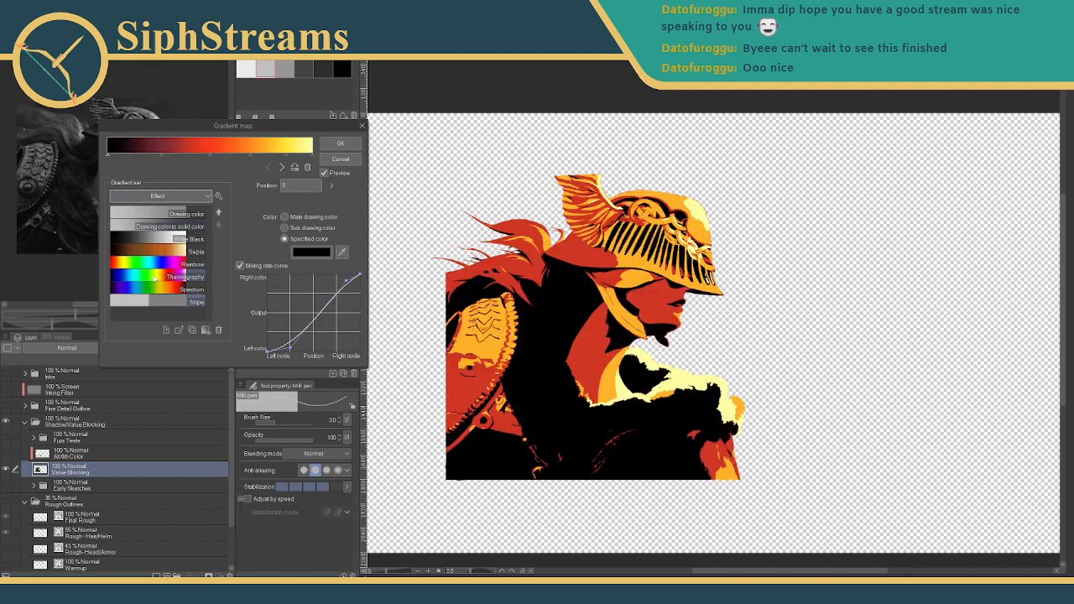
click(158, 277)
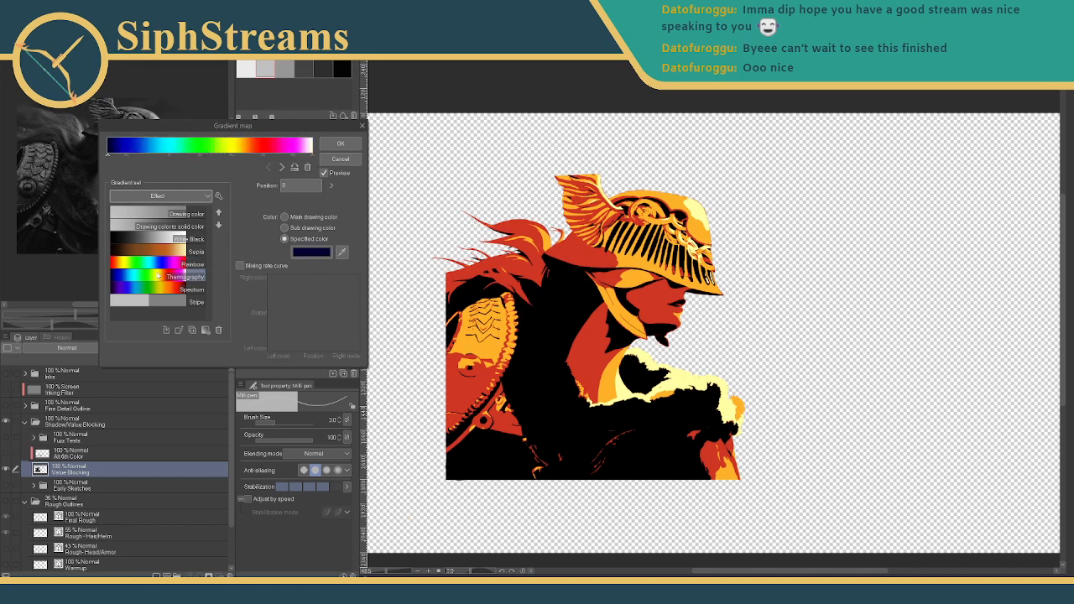
click(155, 289)
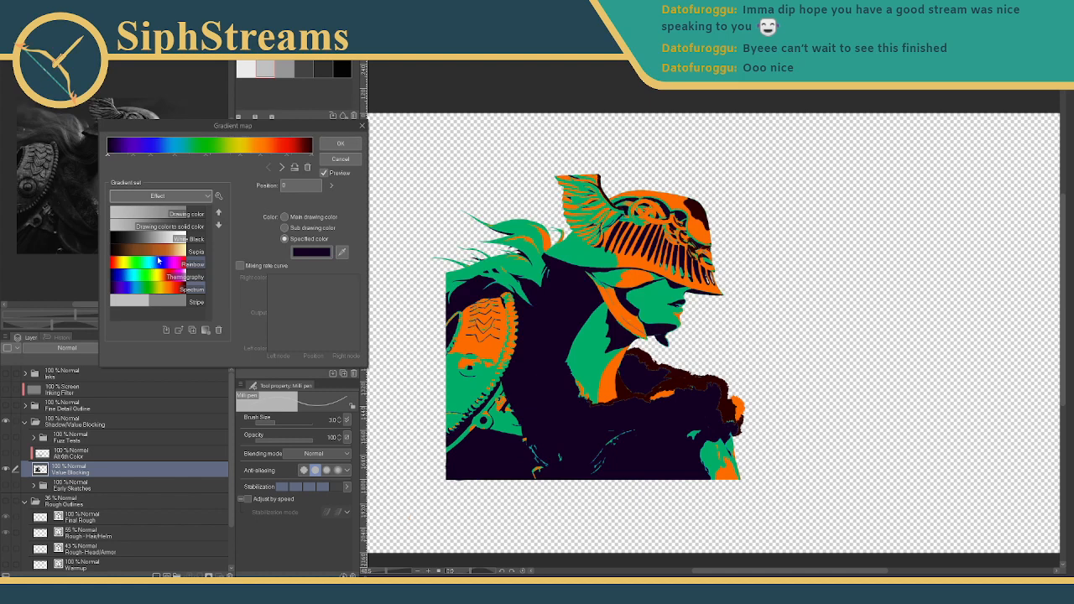
click(198, 252)
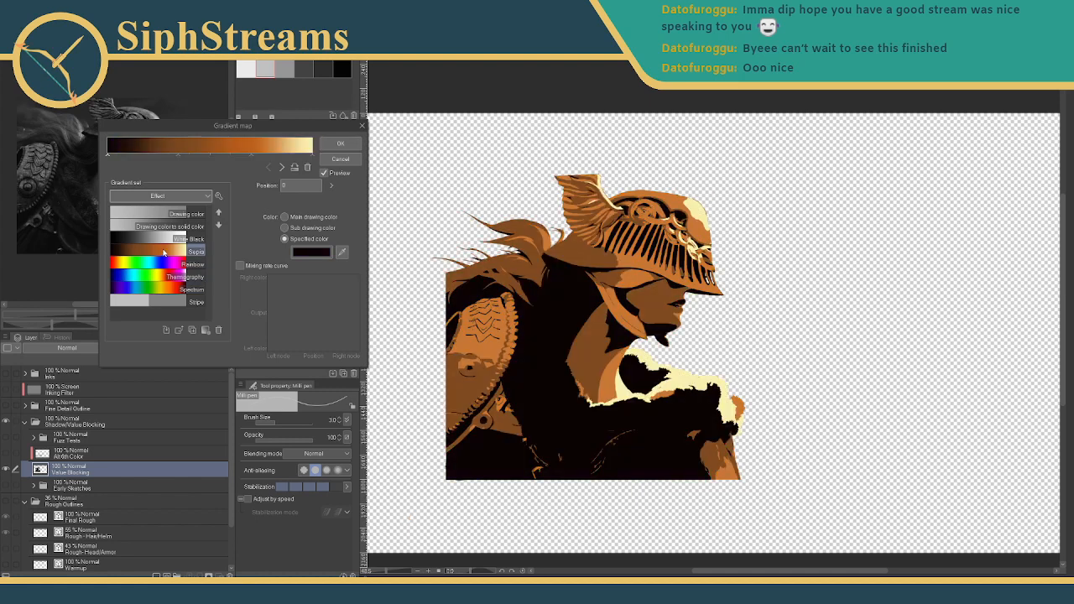
click(351, 164)
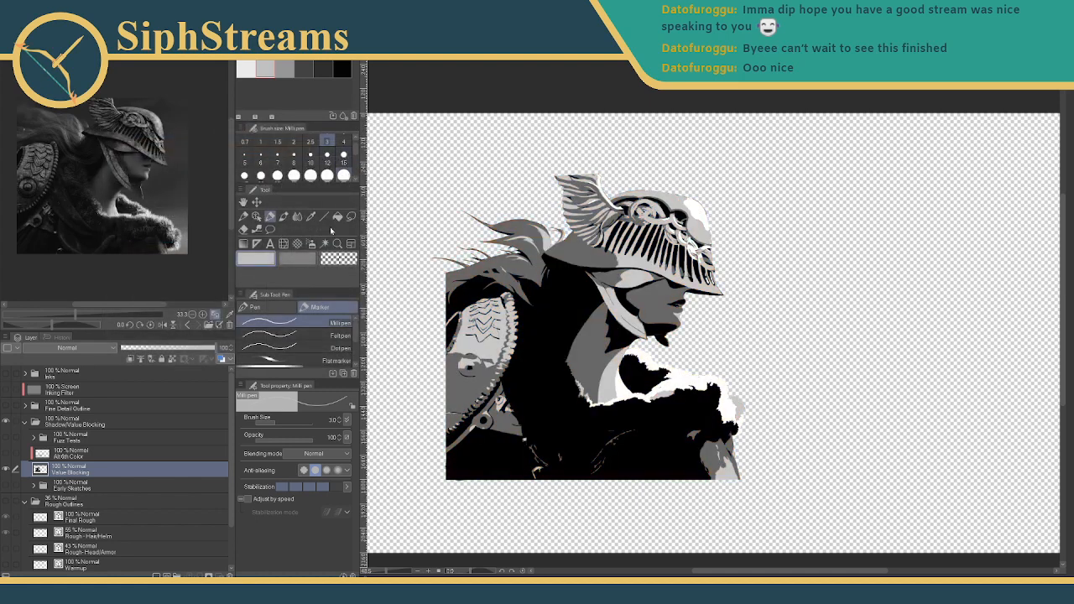
right_click(86, 477)
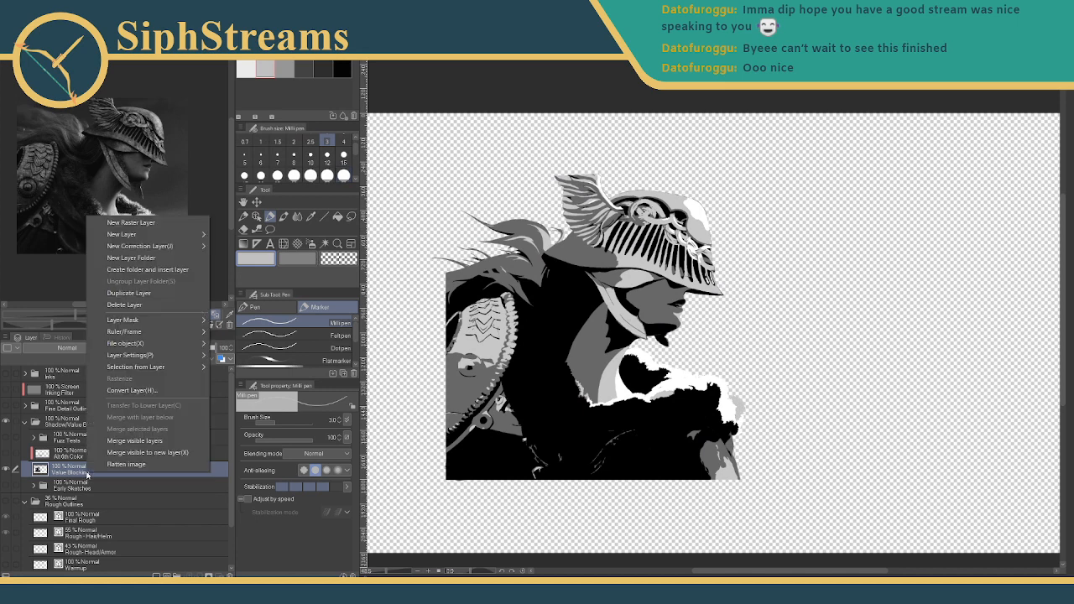
mouse_move(152, 359)
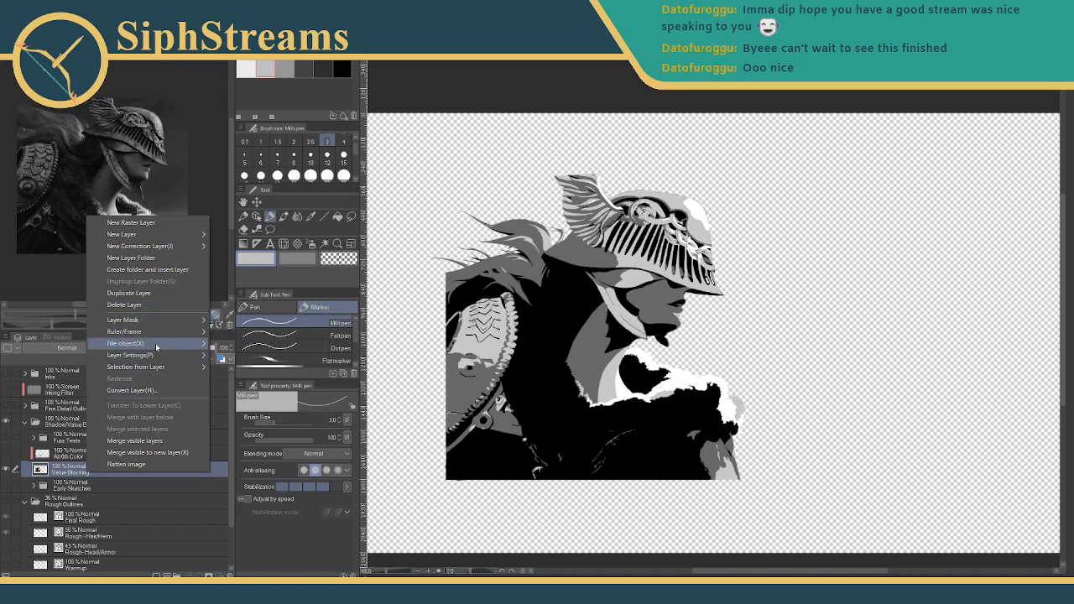
click(424, 217)
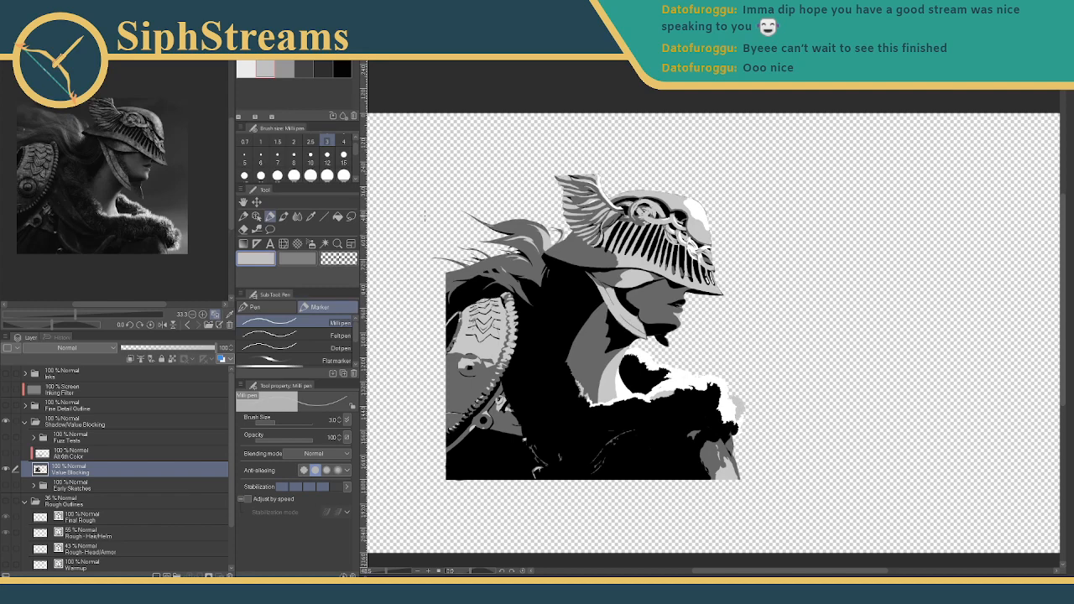
key(ctrl+z)
key(ctrl+z)
key(ctrl+z)
key(ctrl+z)
key(ctrl+z)
key(ctrl+z)
key(ctrl+z)
key(ctrl+z)
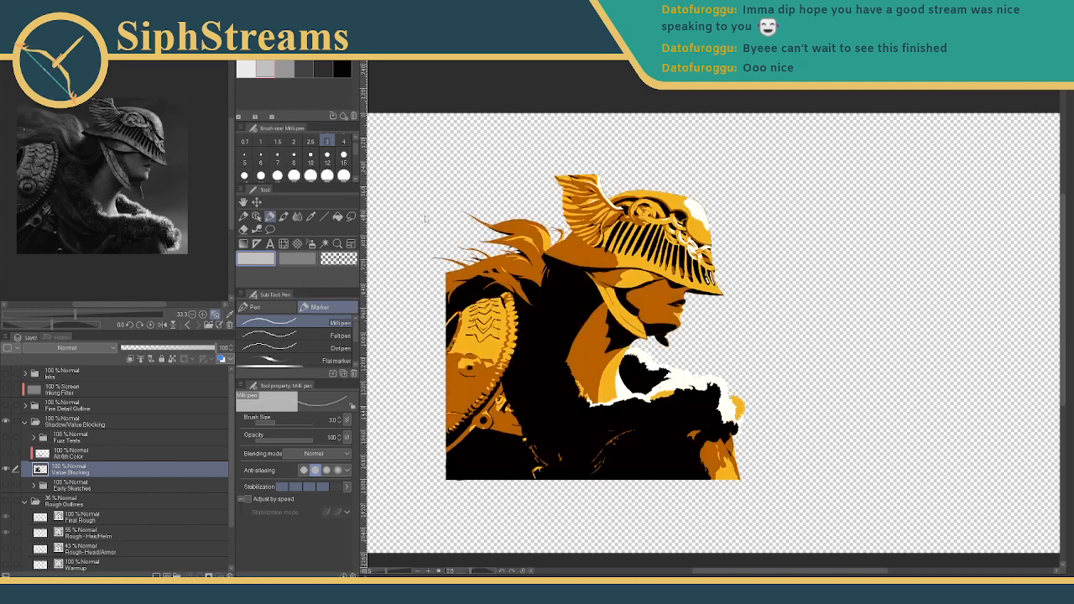
key(ctrl+z)
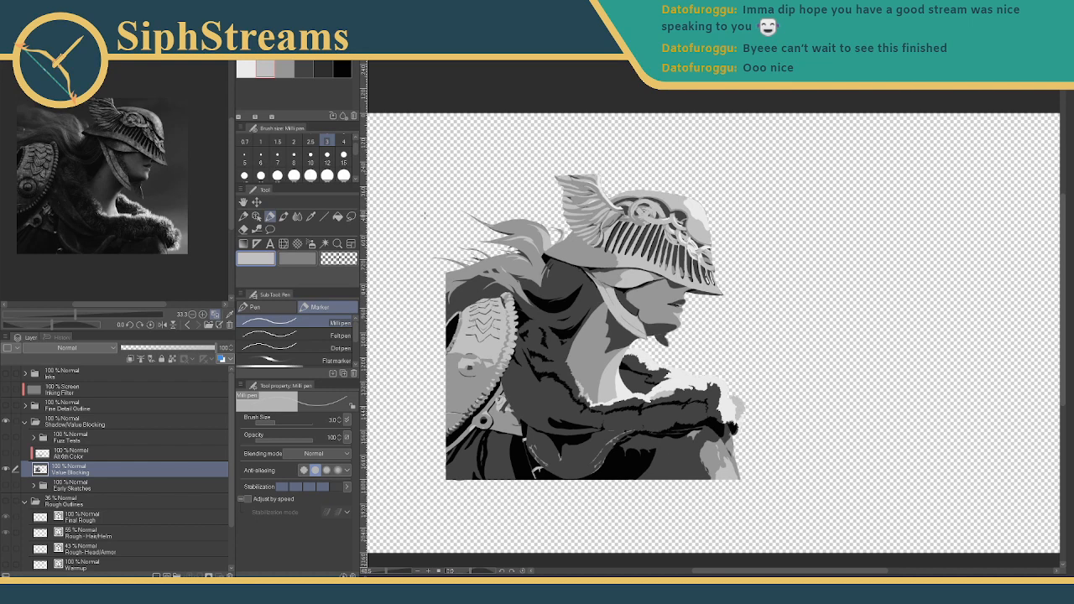
key(ctrl+y)
key(ctrl+y)
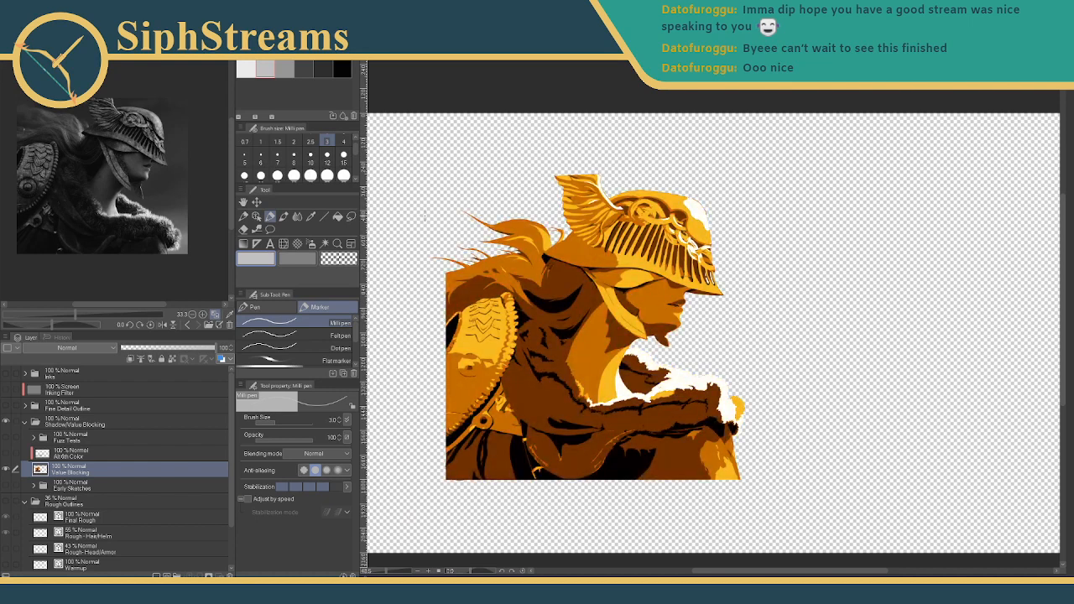
key(ctrl+z)
key(ctrl+z)
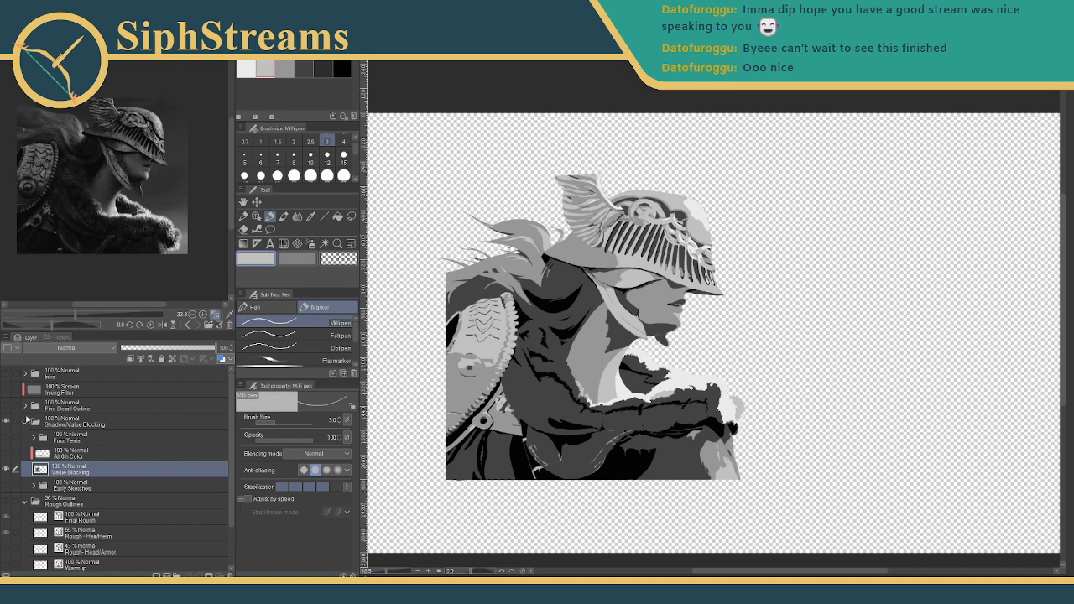
- Collapse the Shadow/Value Blocking and Rough Outlines folders and hide Layer 1 and Paper for transparency
click(26, 421)
click(24, 438)
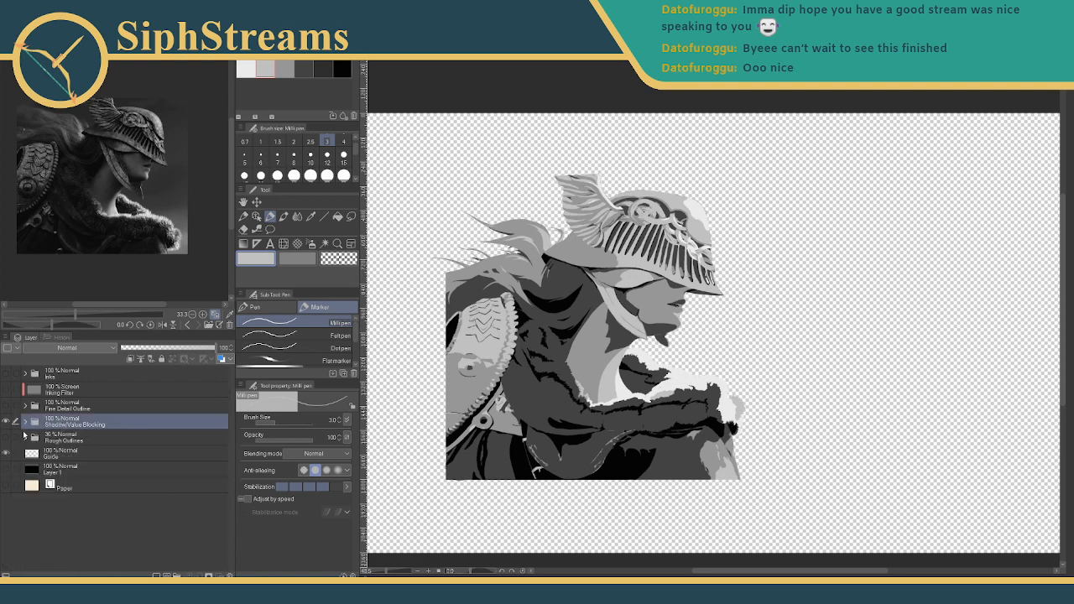
click(68, 455)
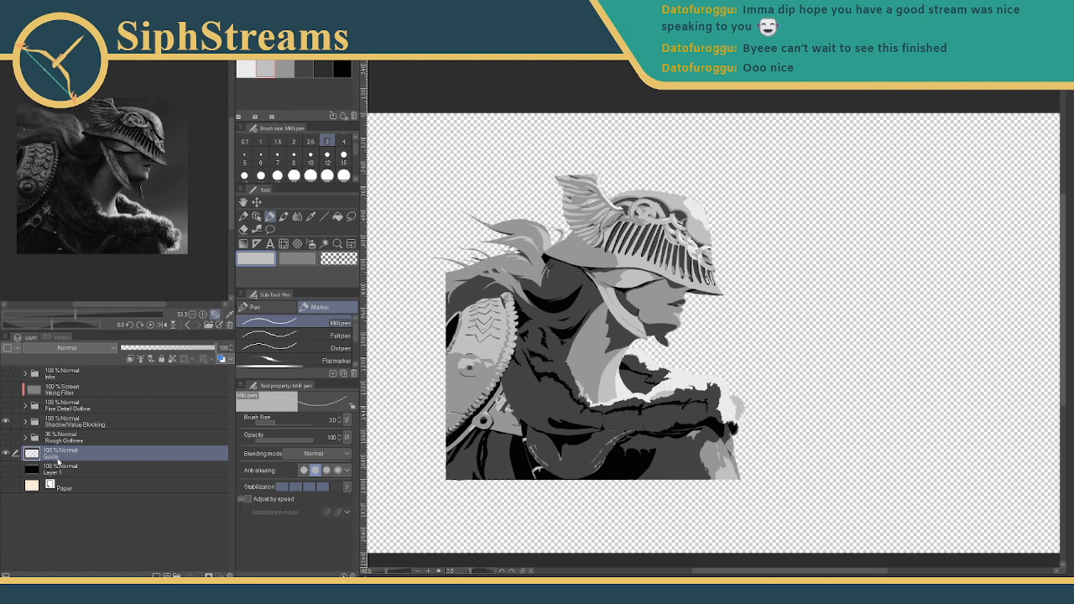
click(59, 467)
click(7, 471)
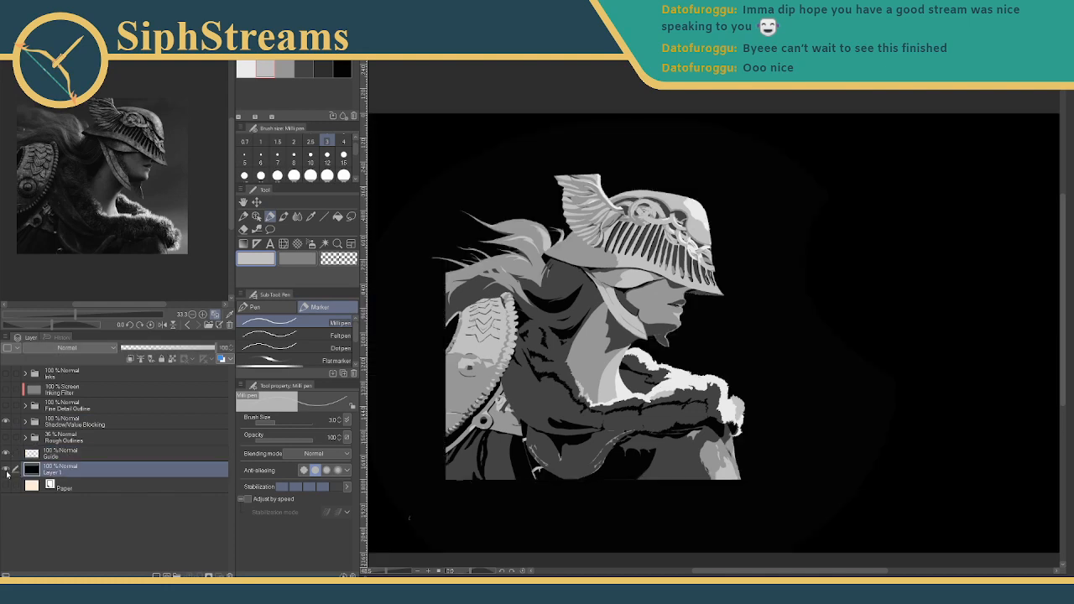
click(7, 471)
click(6, 486)
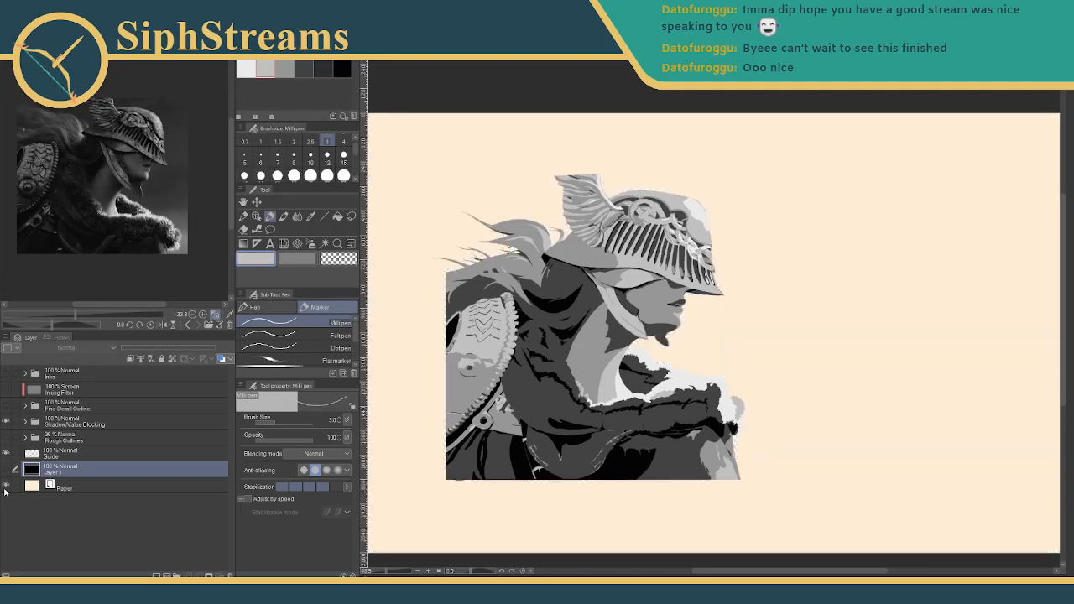
click(7, 486)
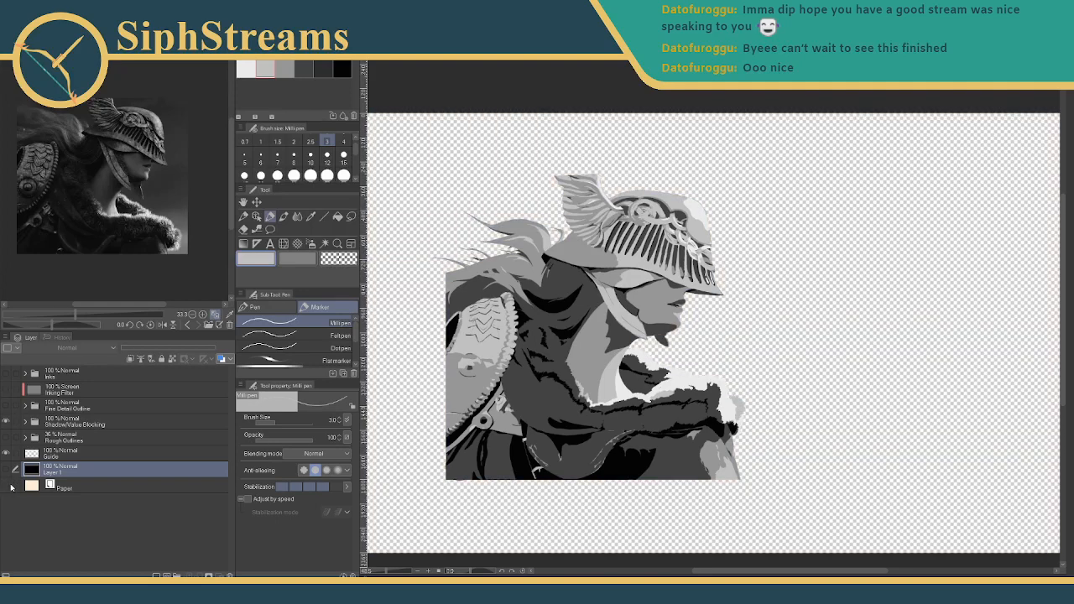
- Create a new layer folder below Layer 1 and name it GoldenGradients
right_click(75, 475)
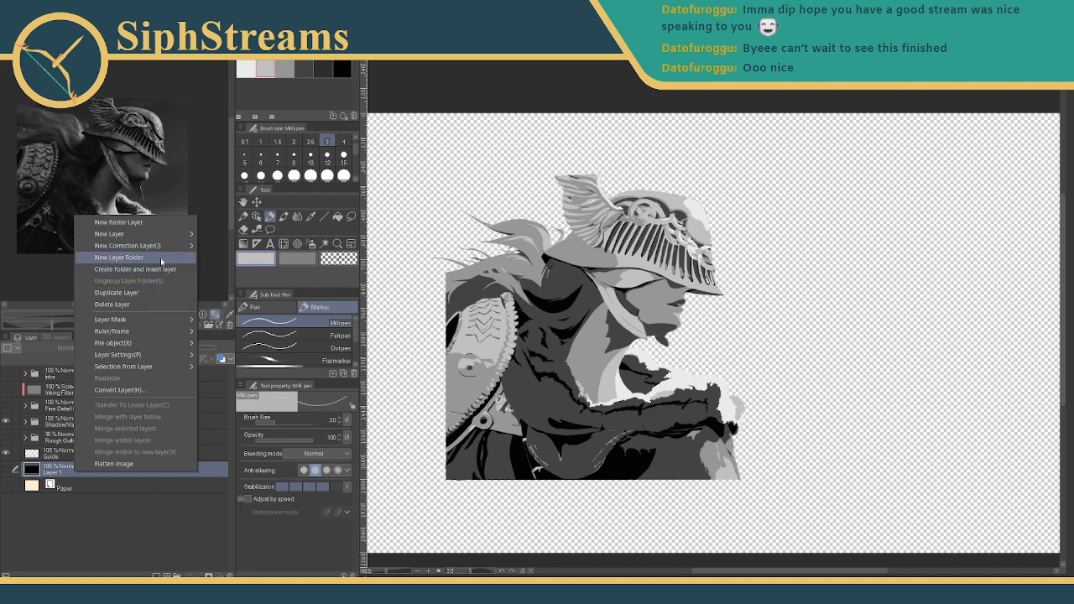
click(161, 261)
drag(64, 468, 60, 488)
double_click(55, 485)
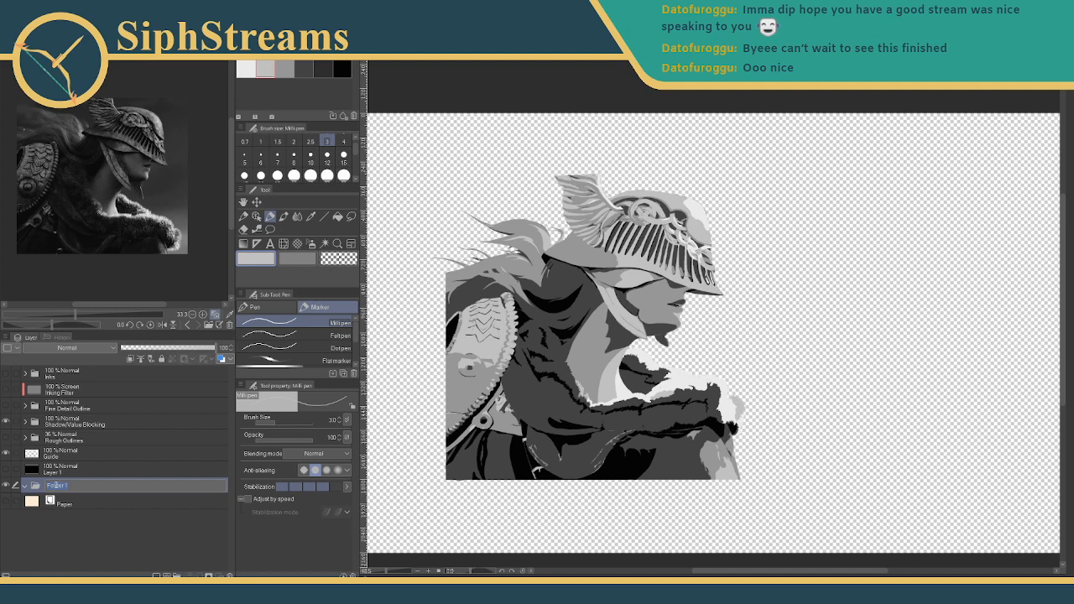
text(Golden Gradients)
key(Return)
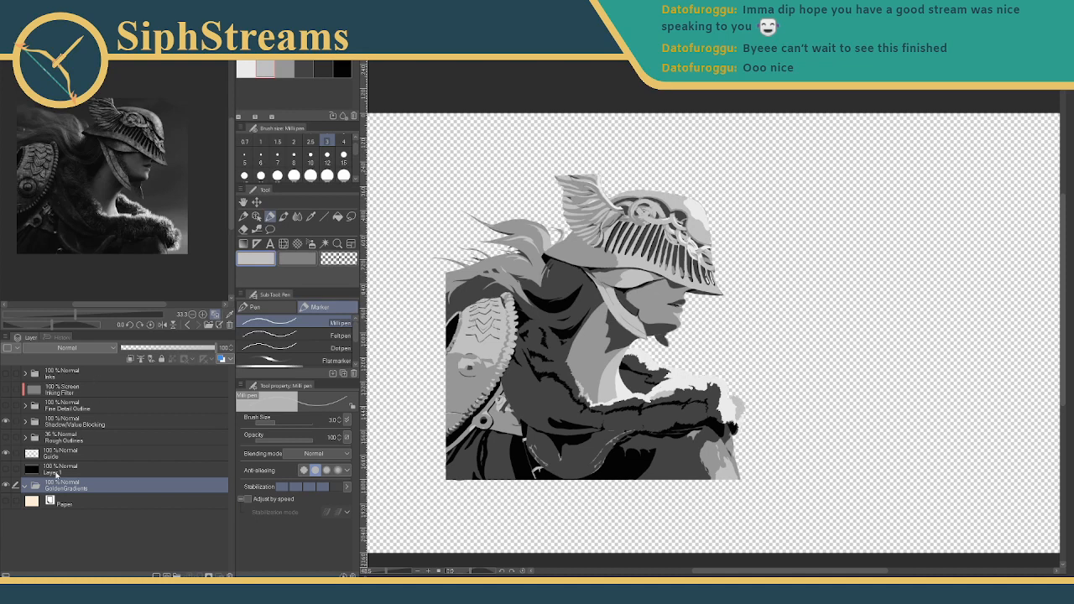
- Import the five Malenia Golden image files (A–E) as layers into the GoldenGradients folder
click(12, 17)
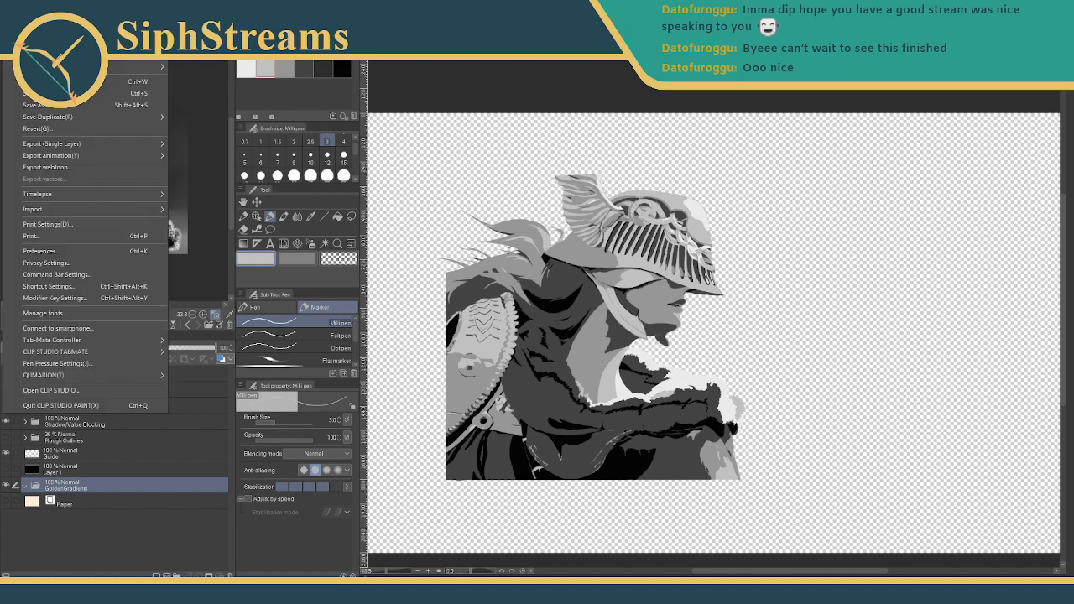
mouse_move(50, 212)
click(215, 211)
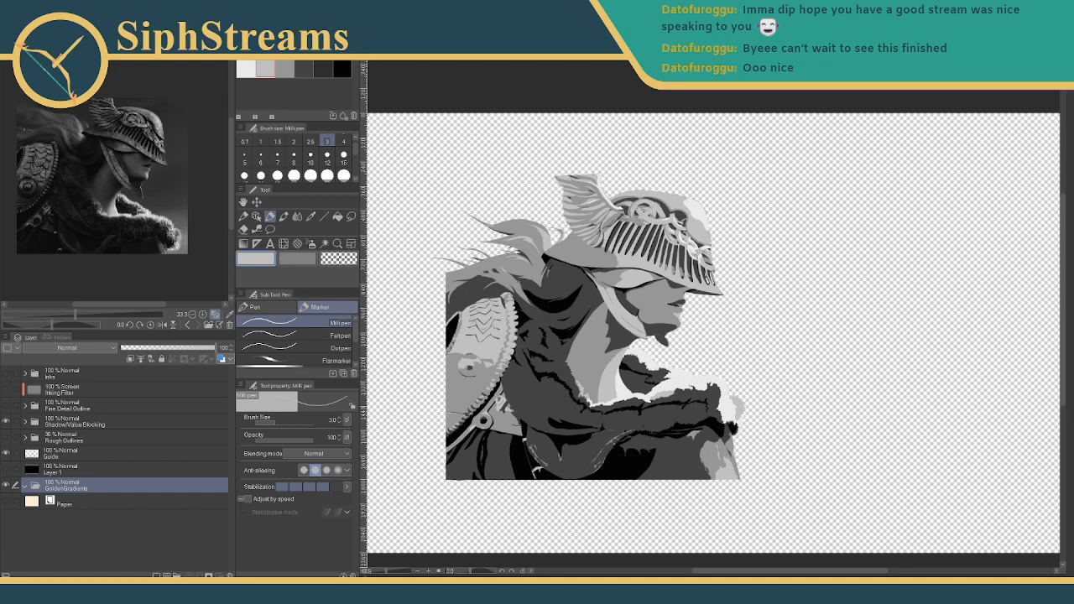
key(ctrl+v)
scroll(225, 427, down, 2)
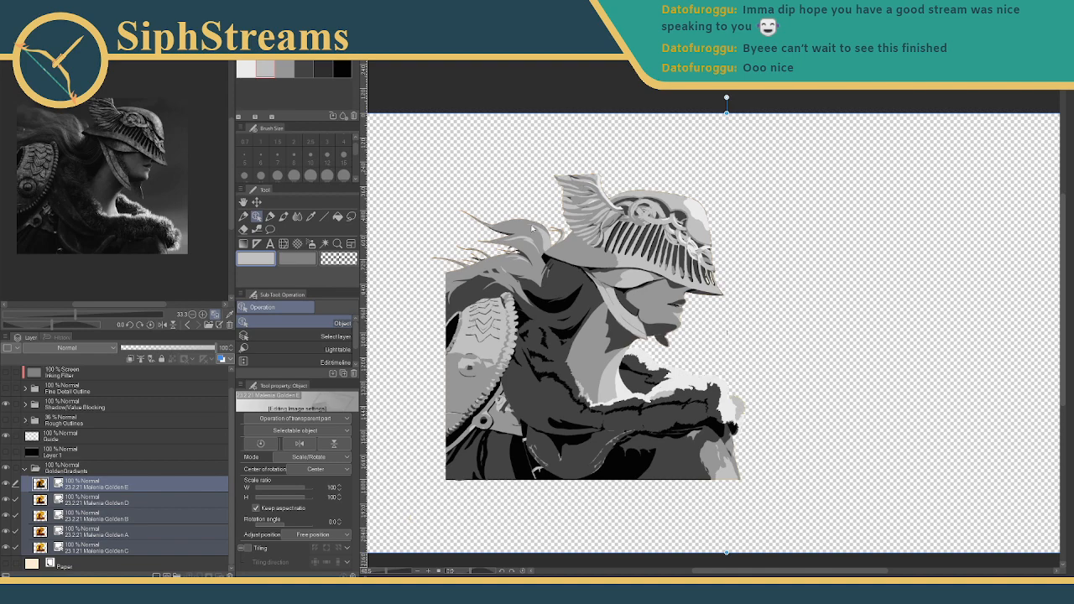
- Reorder the Malenia Golden layers: A at the top, then B, with C just above D and E
scroll(531, 226, up, 3)
scroll(531, 227, down, 2)
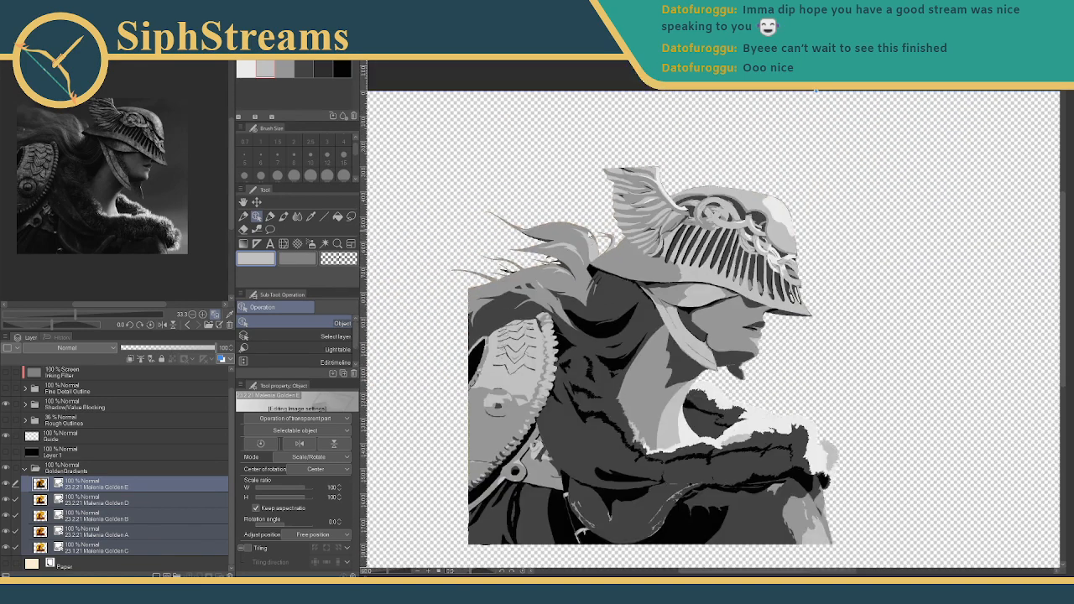
scroll(592, 216, down, 2)
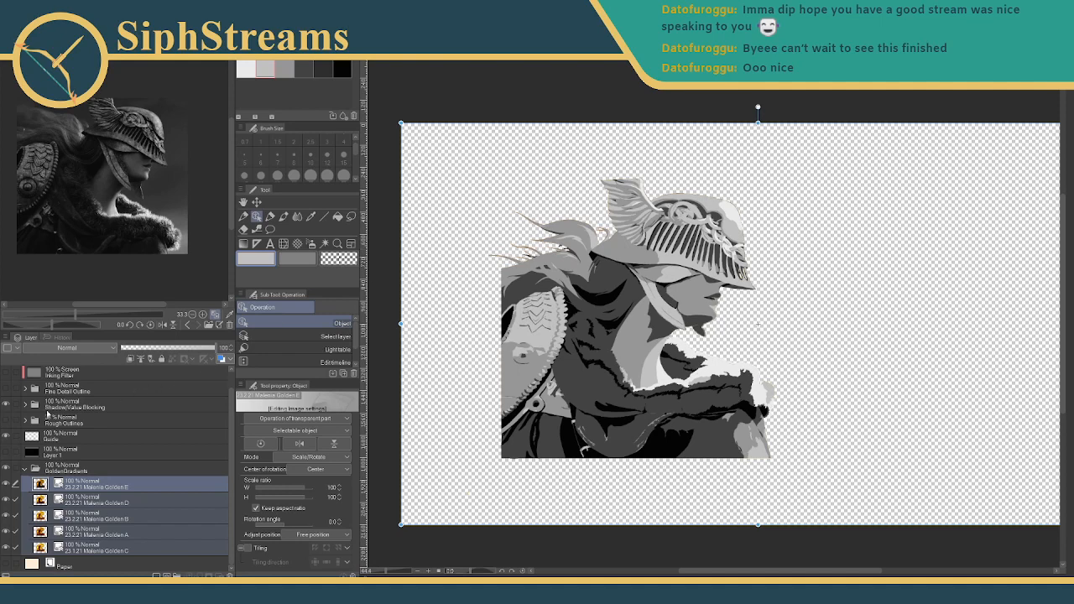
click(96, 501)
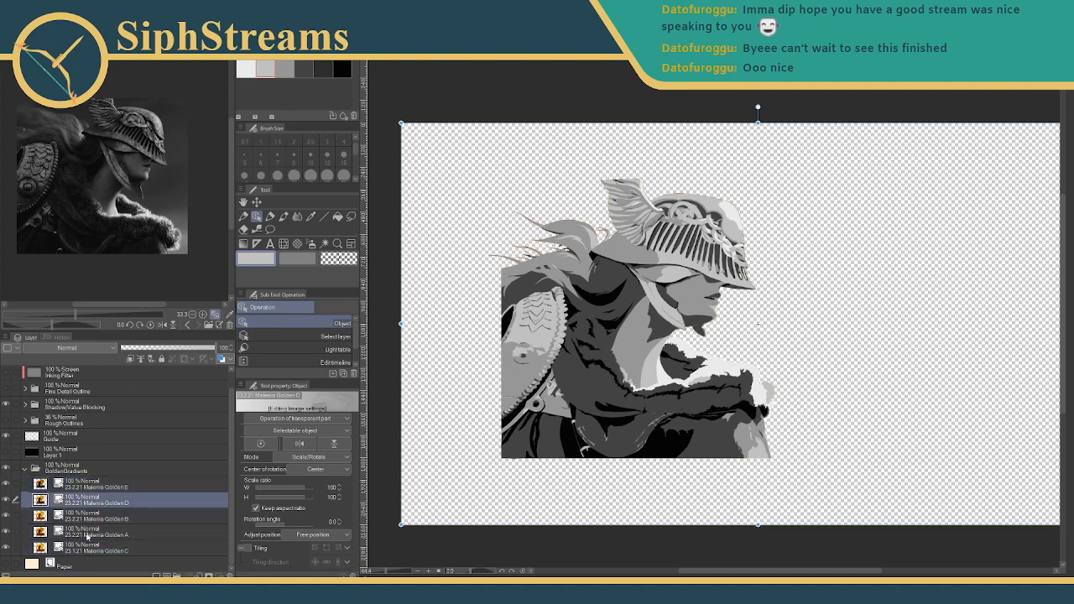
drag(86, 537, 83, 479)
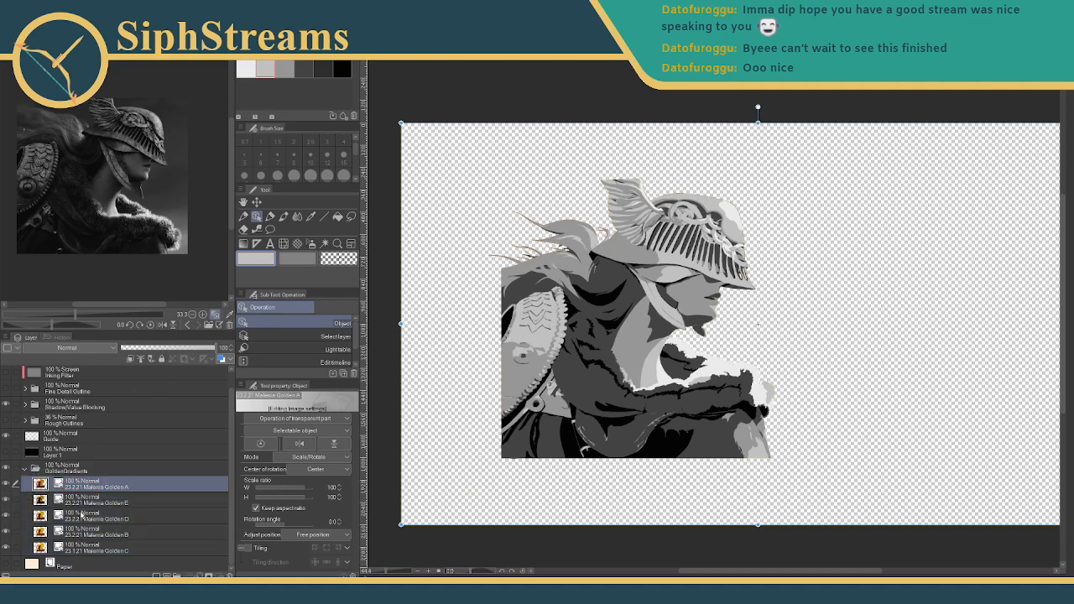
drag(87, 535, 84, 501)
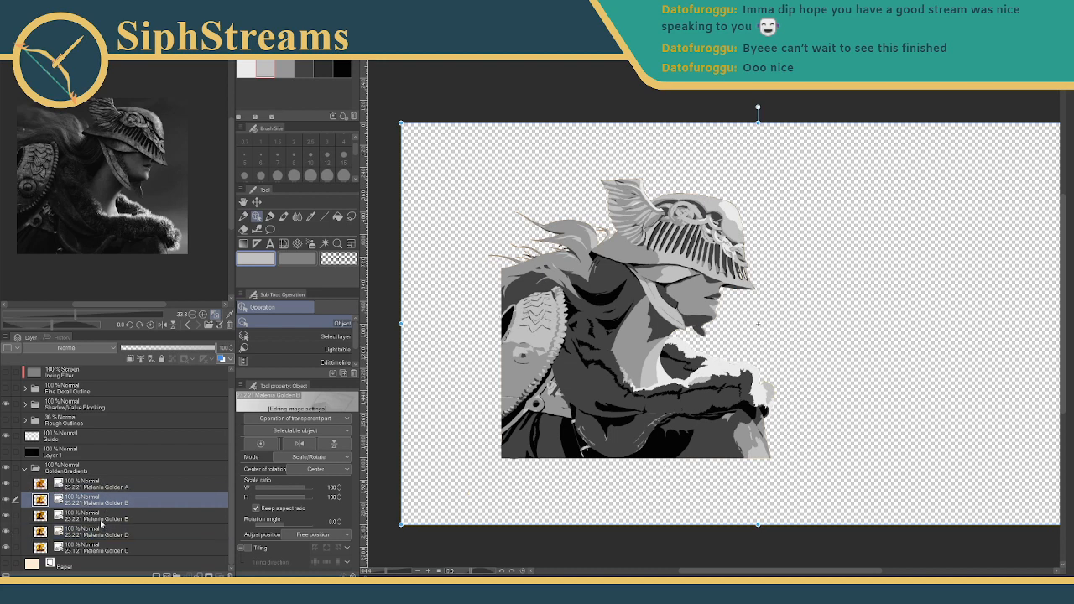
mouse_move(96, 552)
mouse_down()
mouse_move(101, 518)
mouse_move(105, 554)
mouse_up()
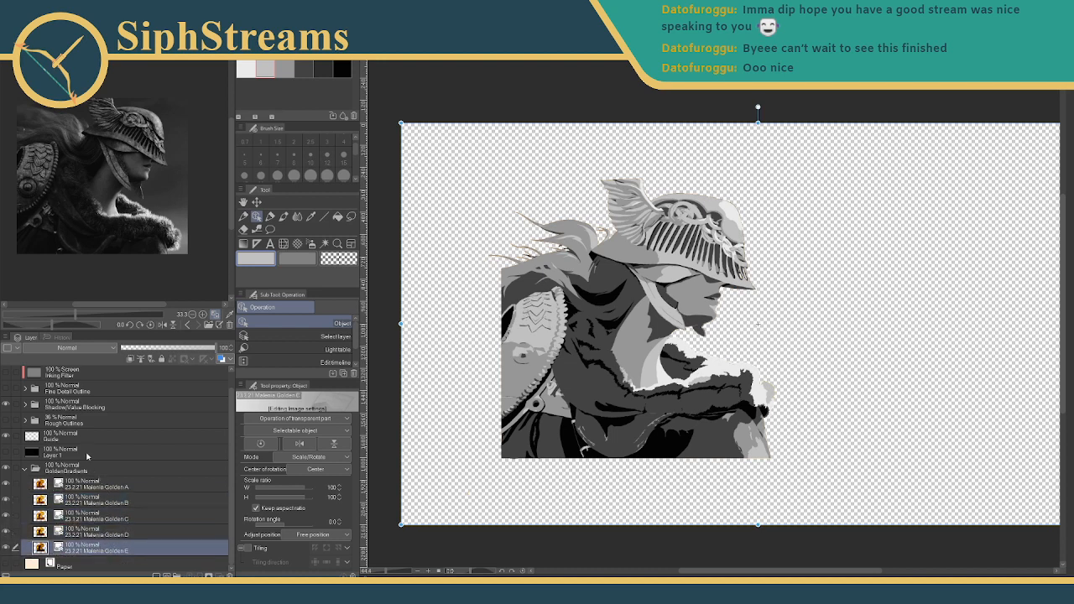
scroll(58, 436, up, 1)
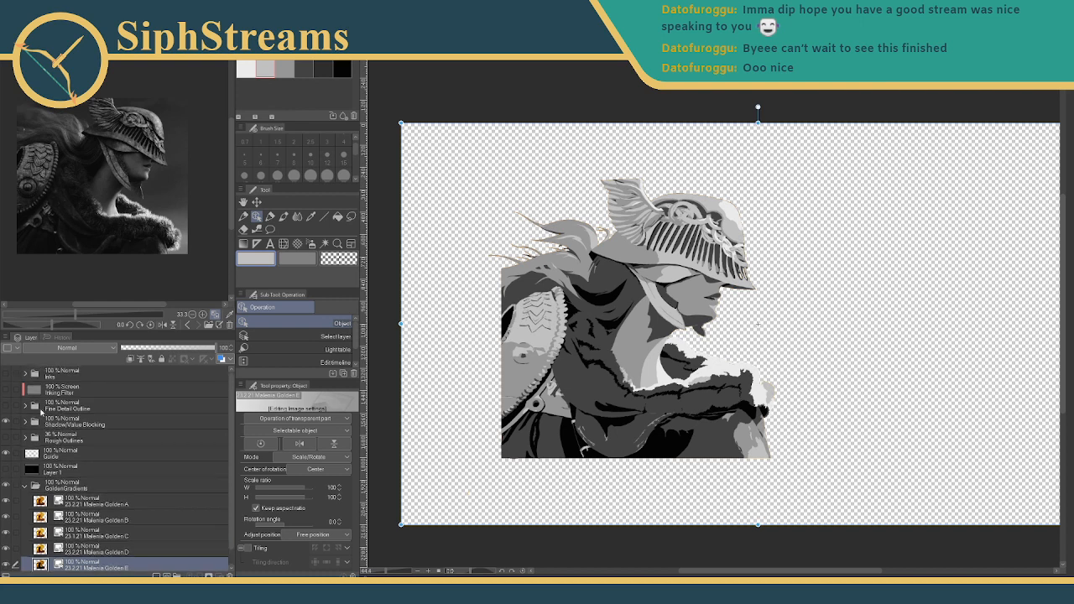
- Hide the Shadow/Value Blocking folder and shift the Golden A and Golden B figures left
click(7, 422)
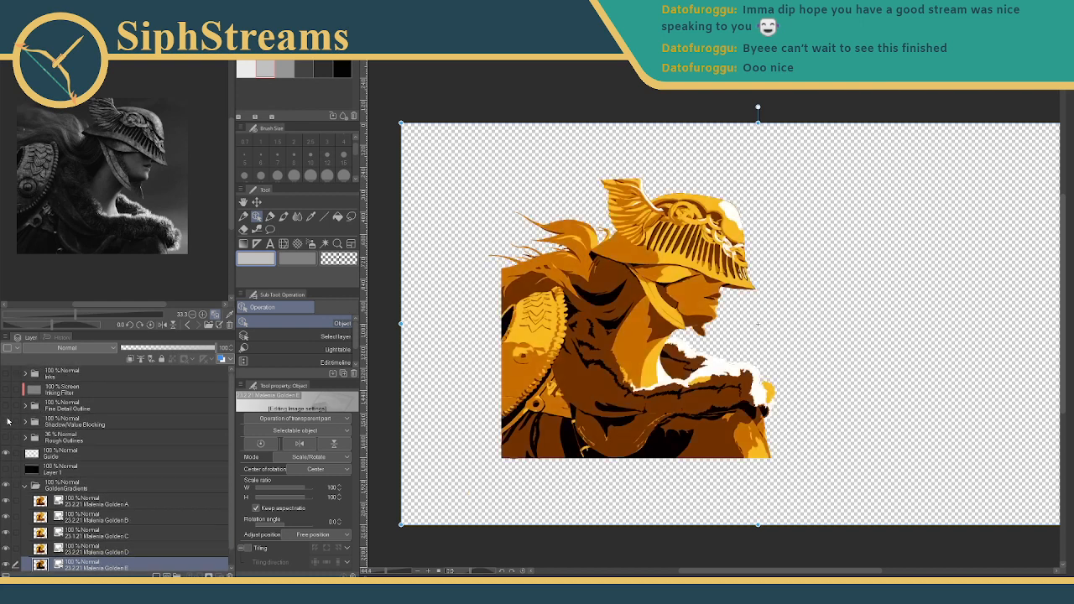
click(88, 503)
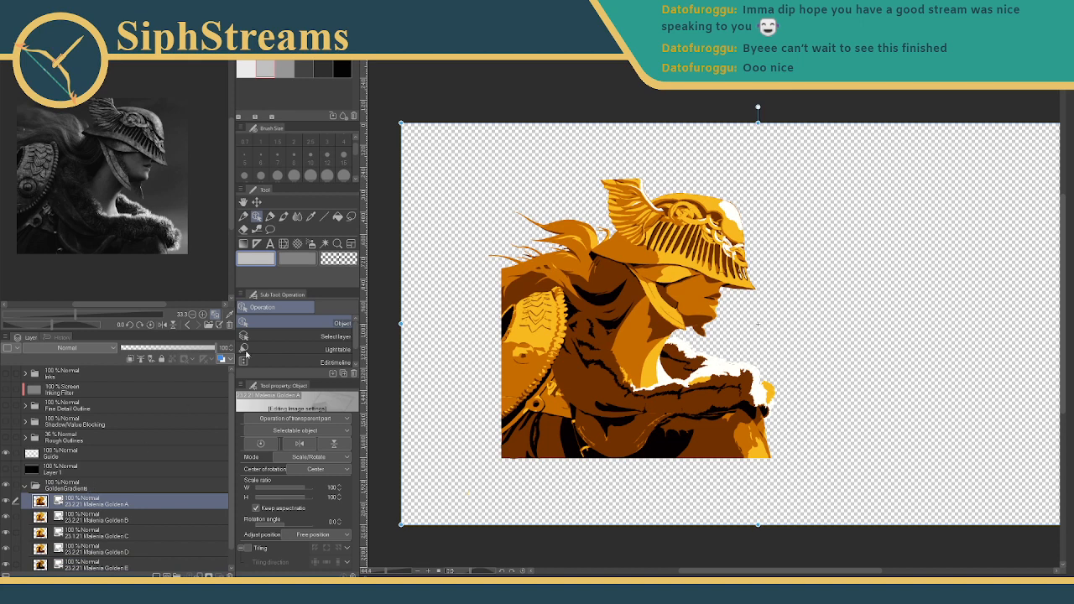
click(256, 202)
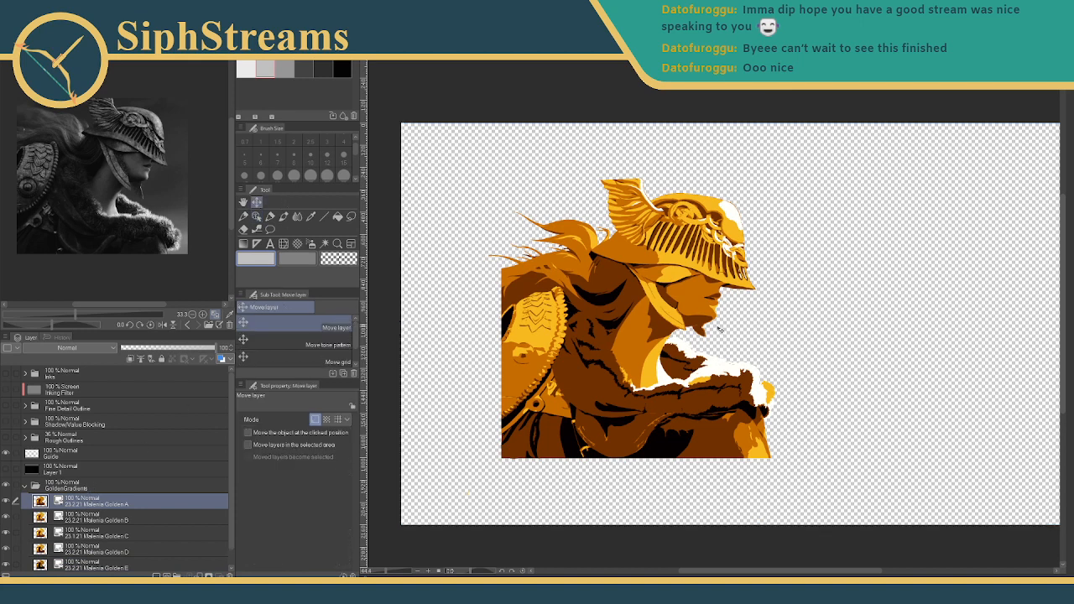
drag(647, 324, 553, 322)
click(89, 514)
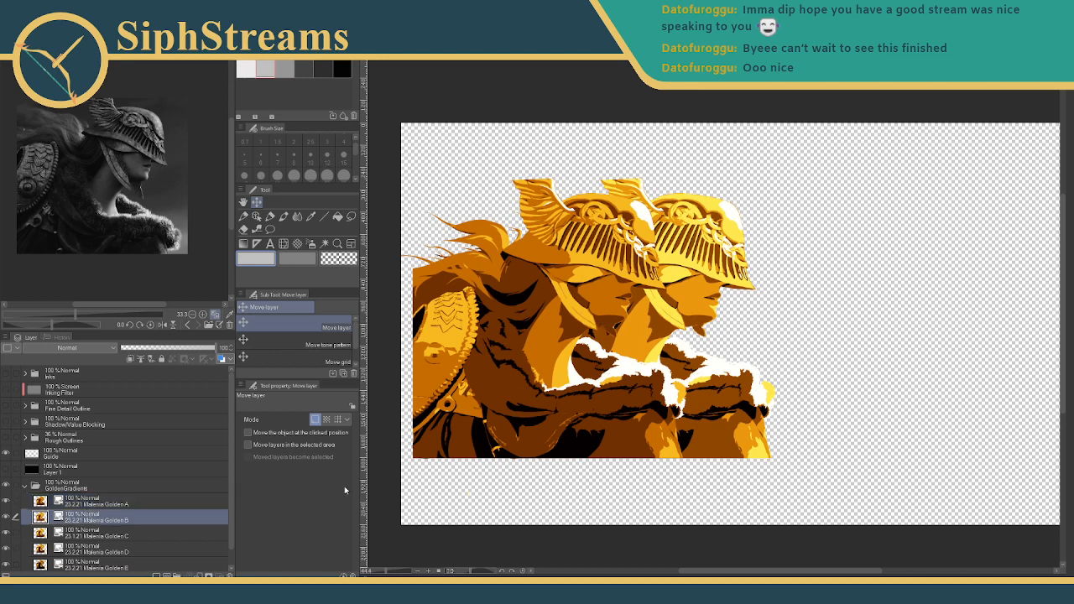
drag(696, 329, 655, 328)
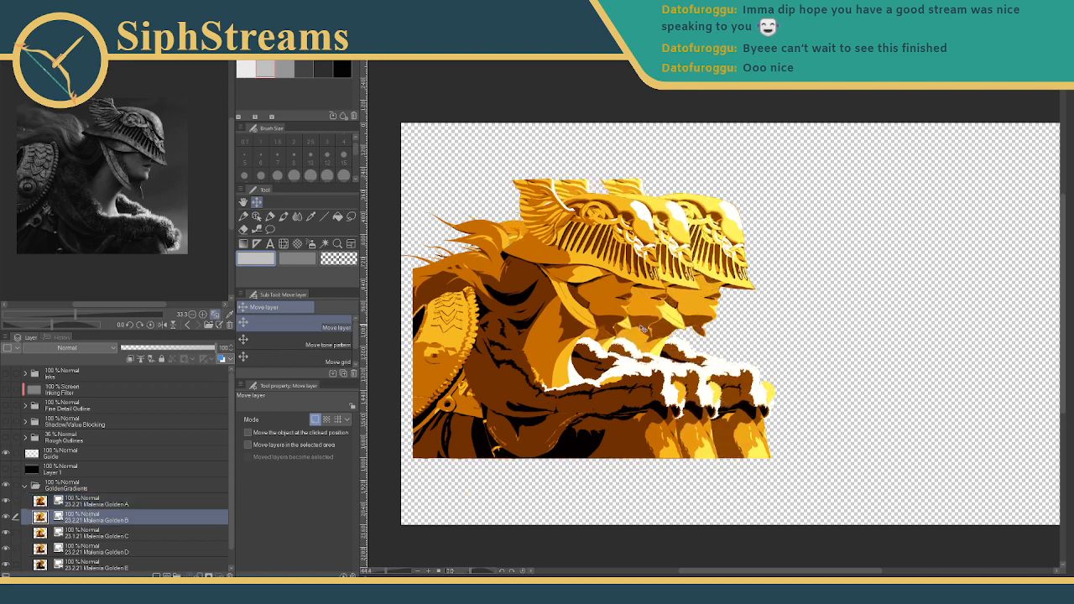
- Shift Golden D slightly right and Golden E further right, then move Golden A down-left
click(155, 535)
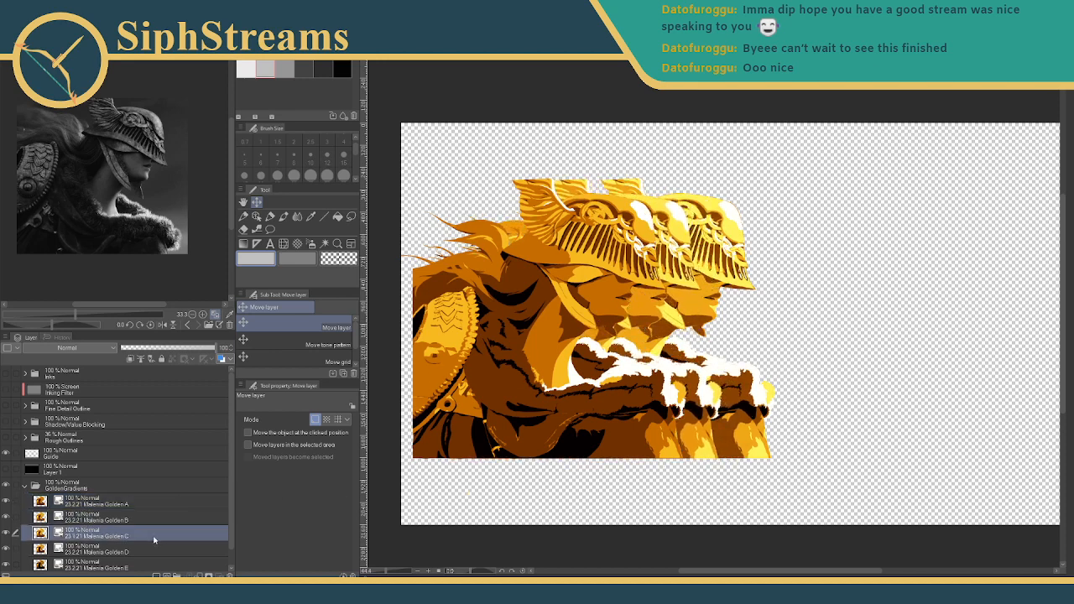
click(124, 550)
drag(727, 290, 773, 292)
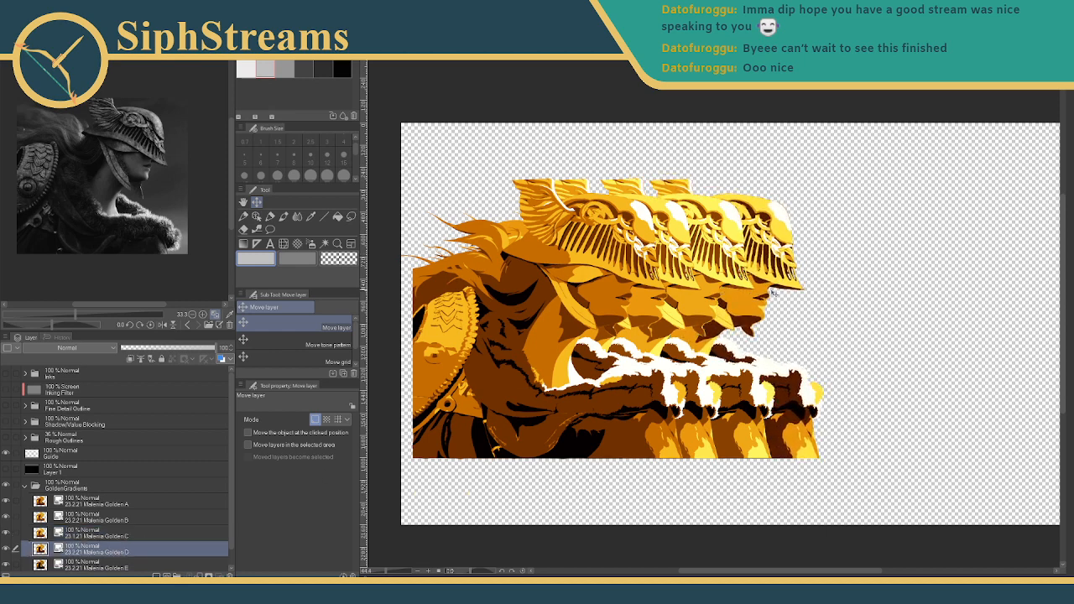
click(79, 567)
drag(781, 312, 868, 317)
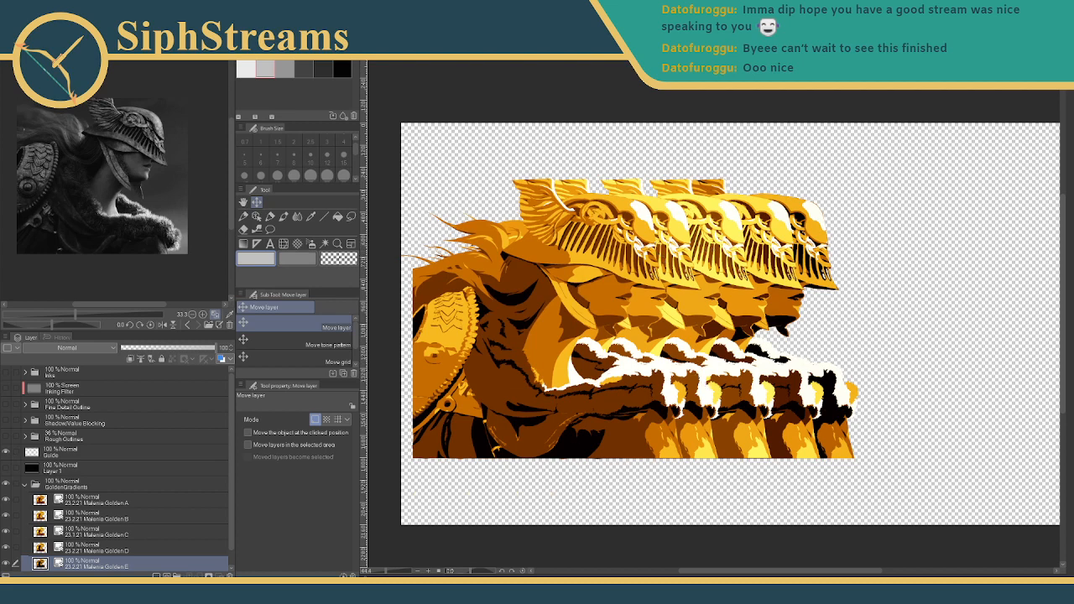
click(90, 498)
drag(538, 348, 523, 415)
- Move the Golden B, C and D figures down-left and the Golden E figure up-left
click(94, 516)
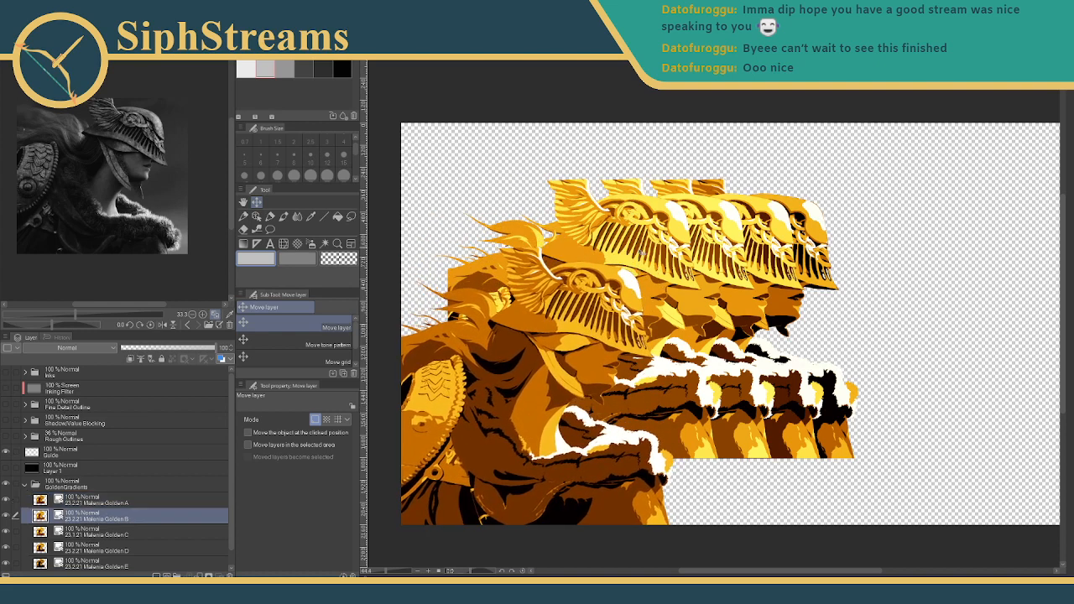
drag(642, 253, 632, 297)
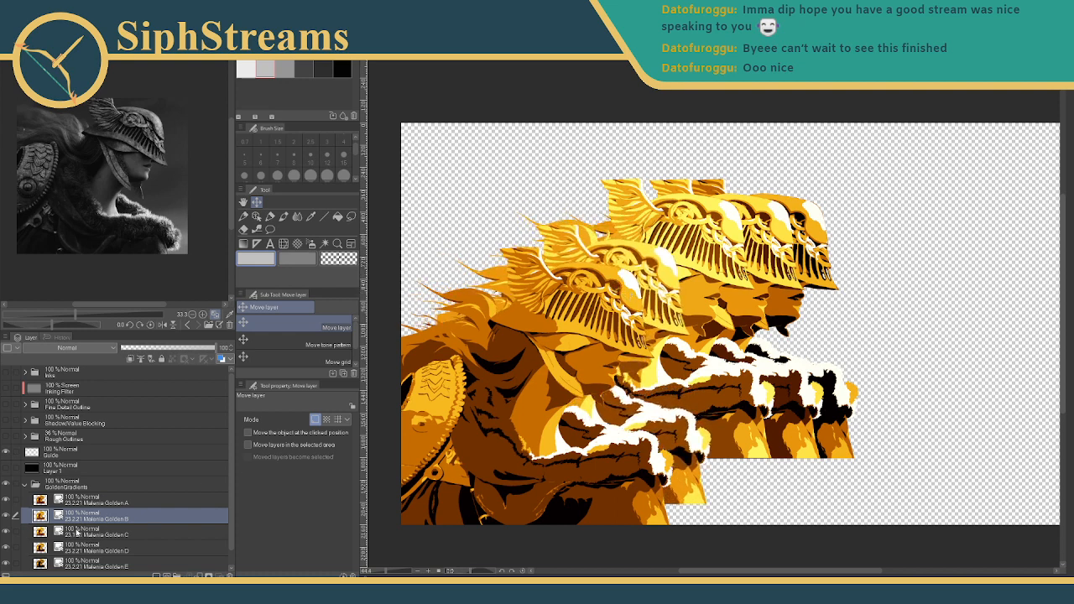
click(76, 531)
drag(699, 236, 669, 265)
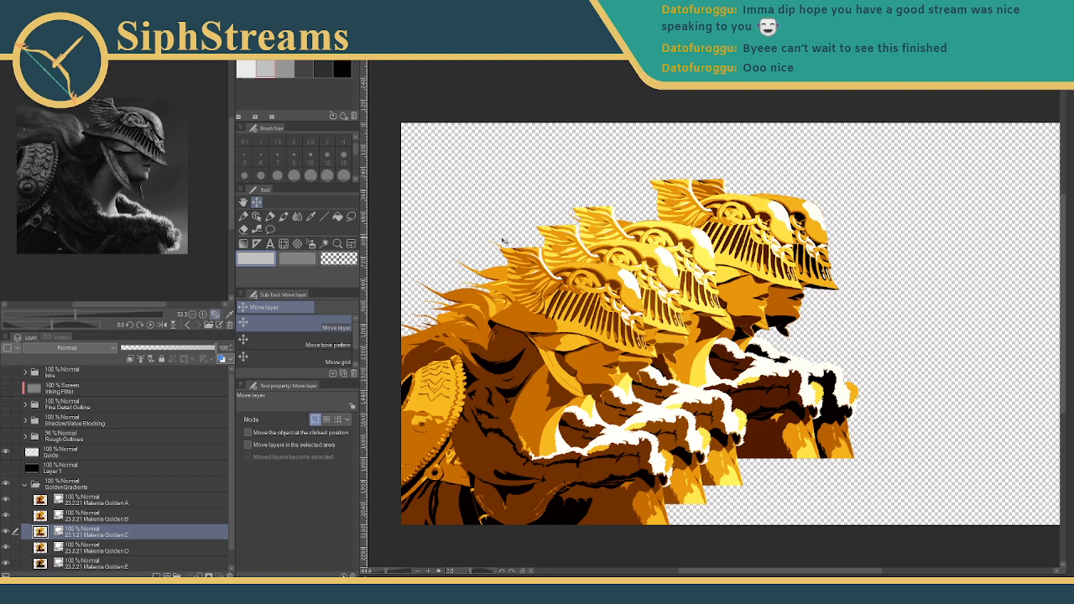
drag(74, 527, 87, 551)
click(87, 551)
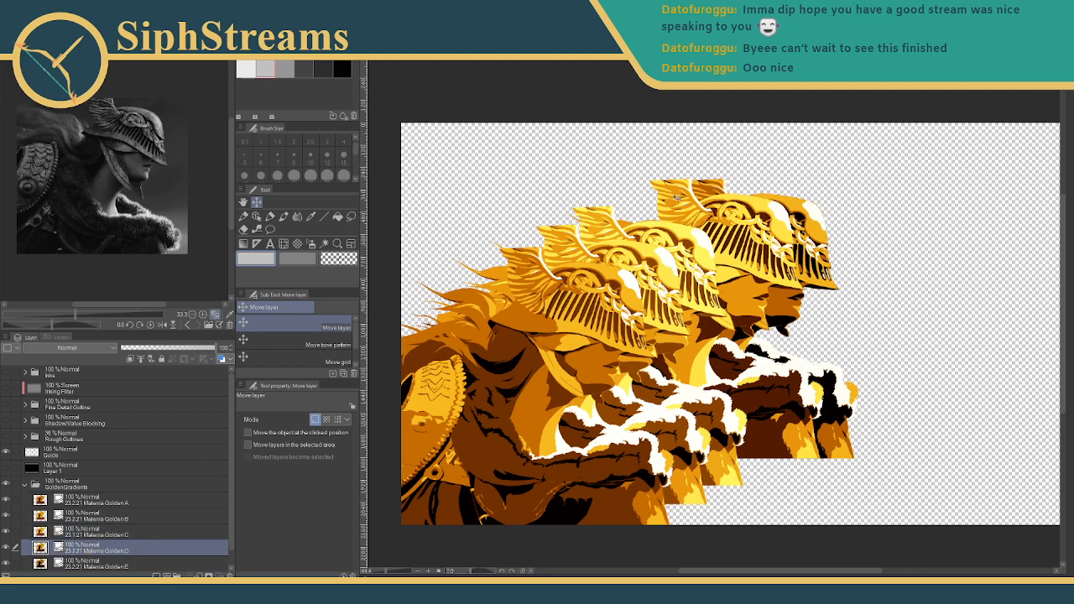
drag(711, 213, 669, 221)
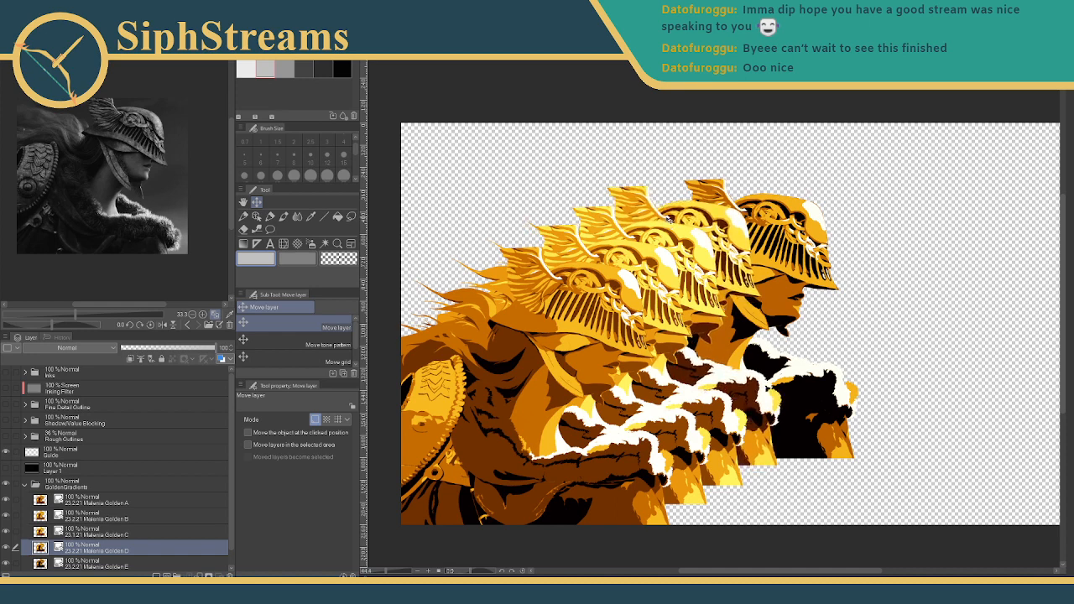
click(129, 561)
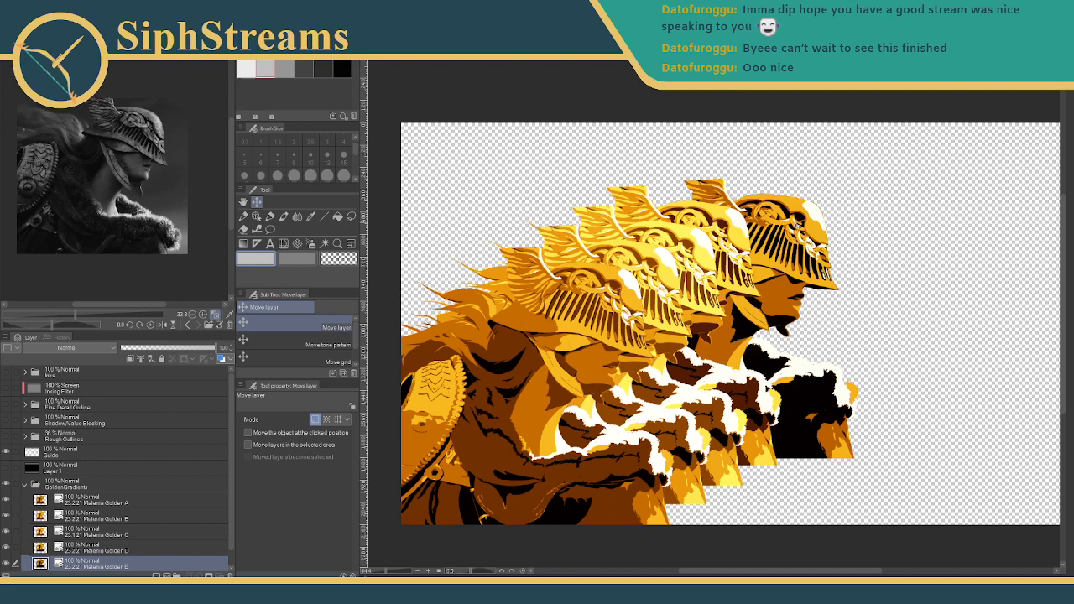
drag(798, 225, 760, 216)
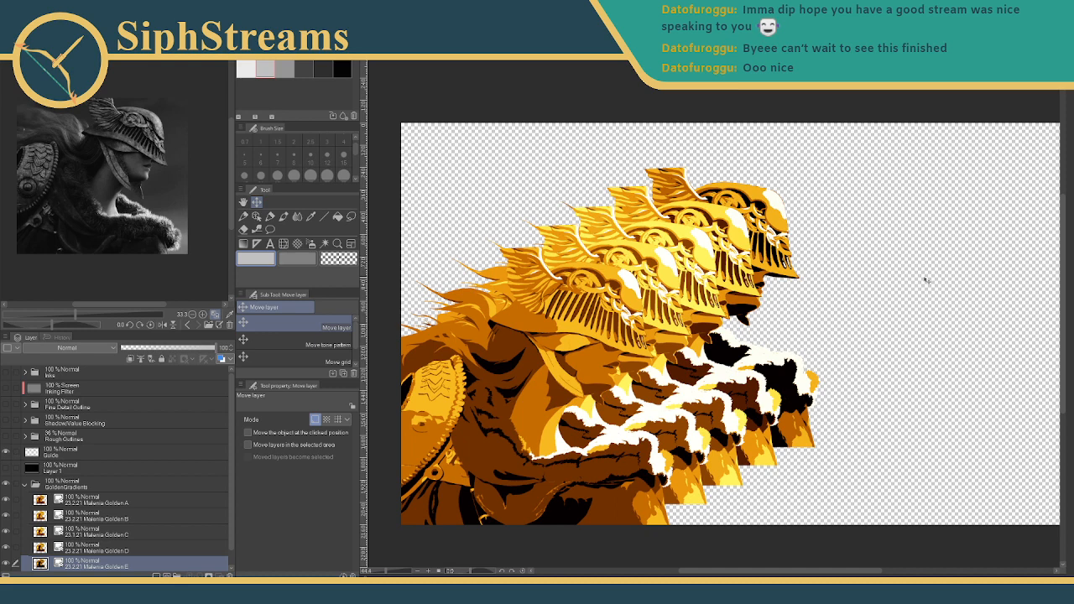
- Stack Malenia Golden B above Golden A and Golden D at the top of the group
click(99, 518)
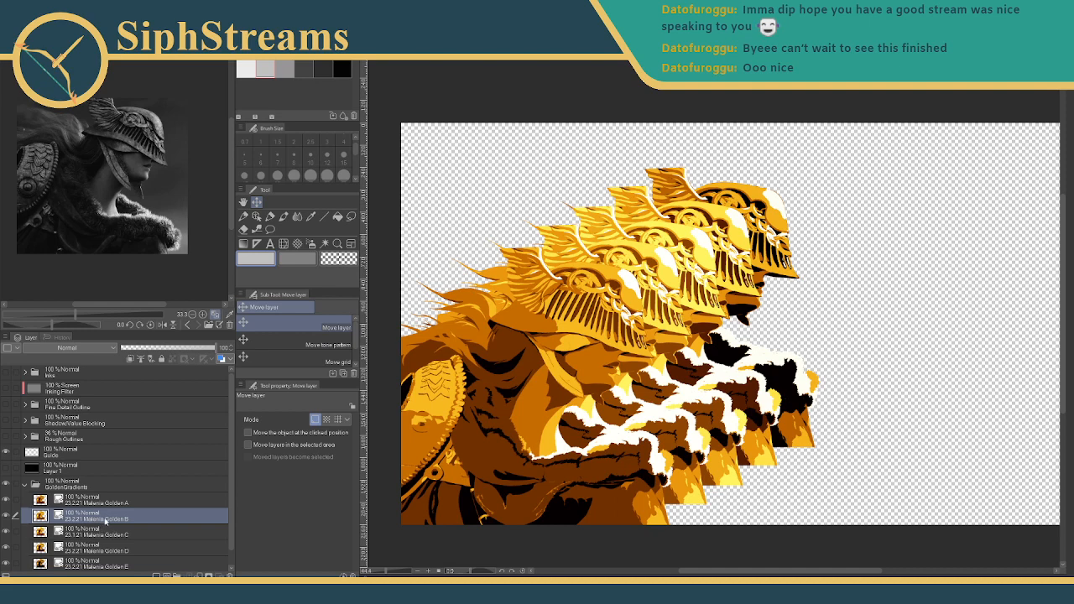
drag(107, 522, 104, 499)
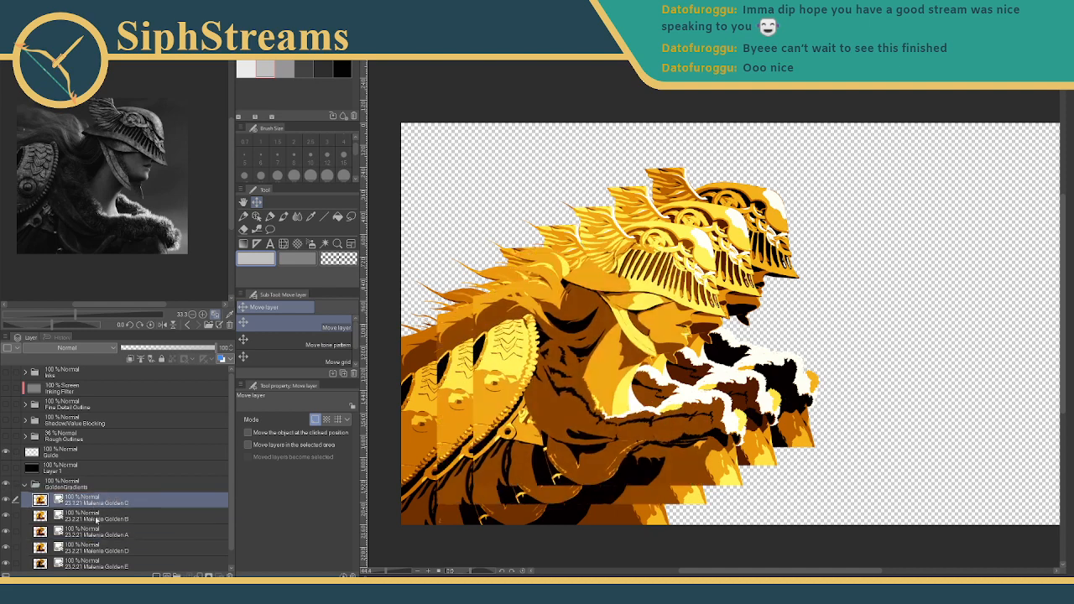
drag(86, 550, 96, 498)
- Stack Golden E on top and move it lower-left to the front, tucking Golden D behind it
double_click(91, 567)
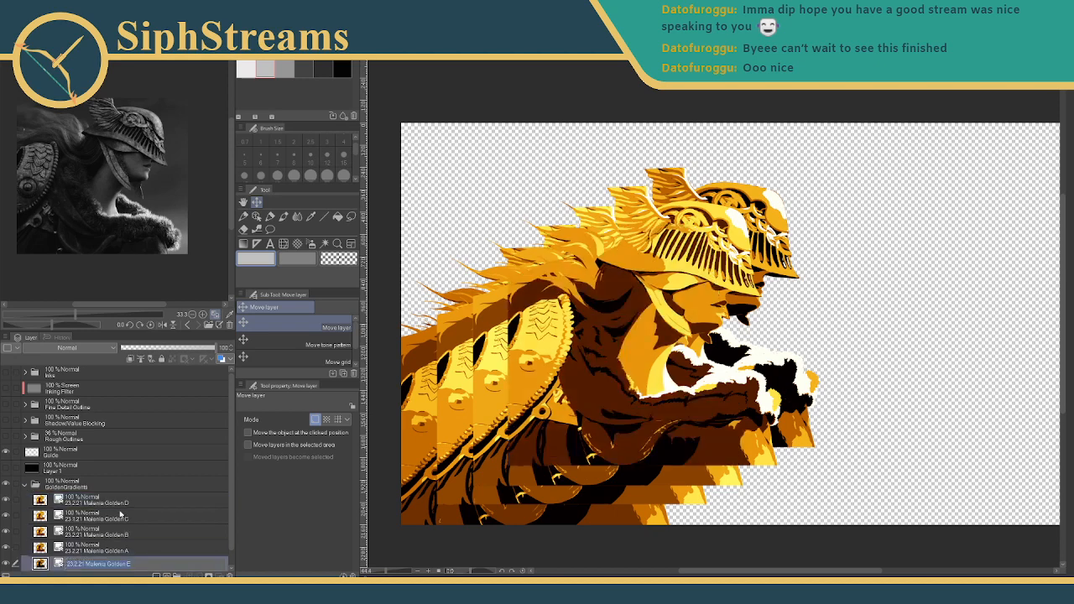
drag(90, 567, 114, 487)
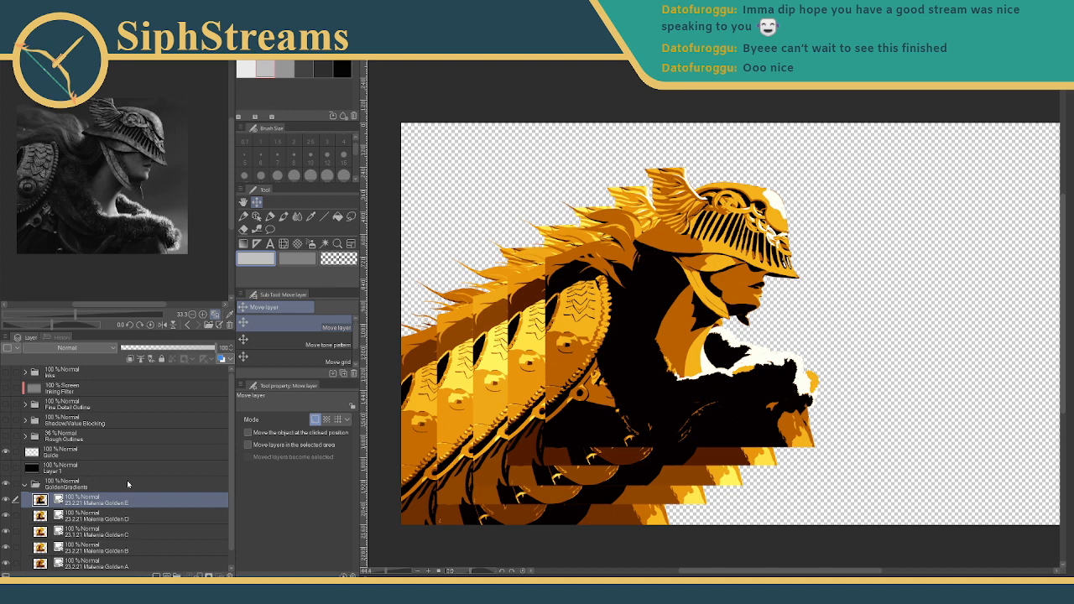
drag(663, 317, 527, 371)
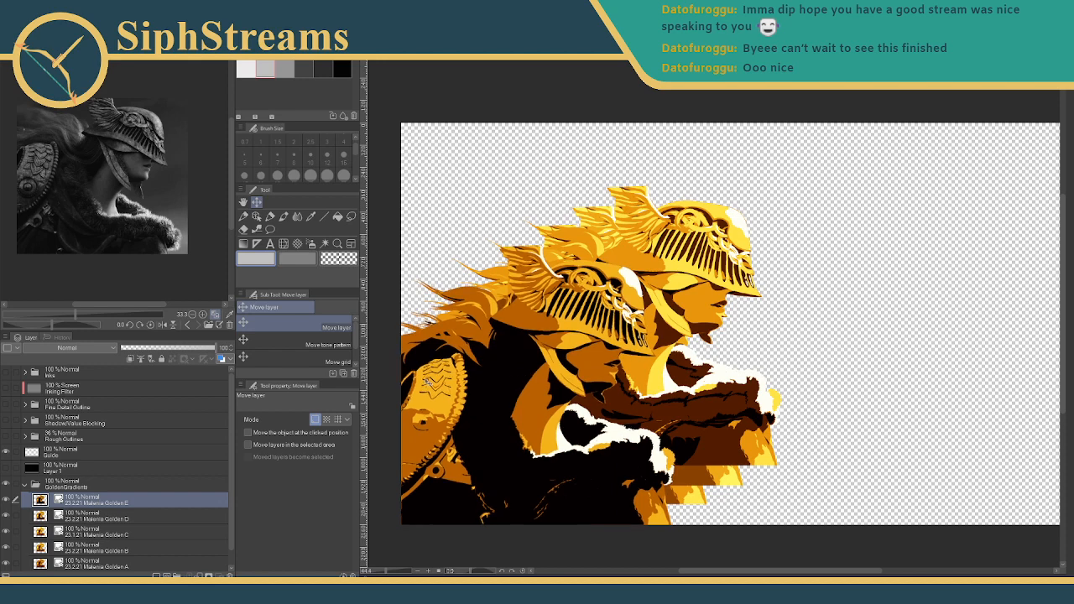
click(106, 519)
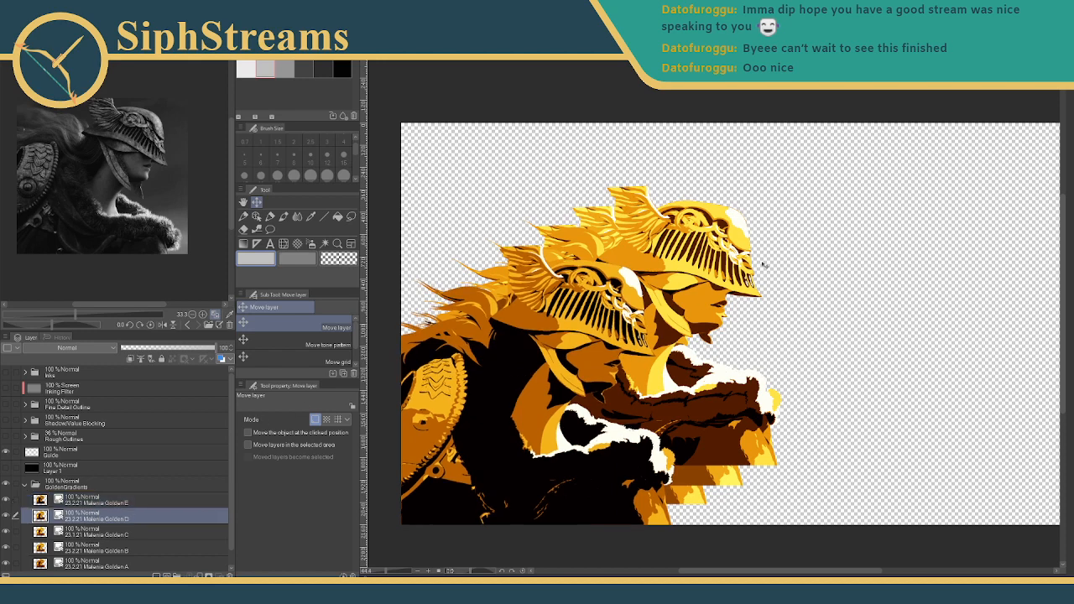
drag(743, 266, 675, 309)
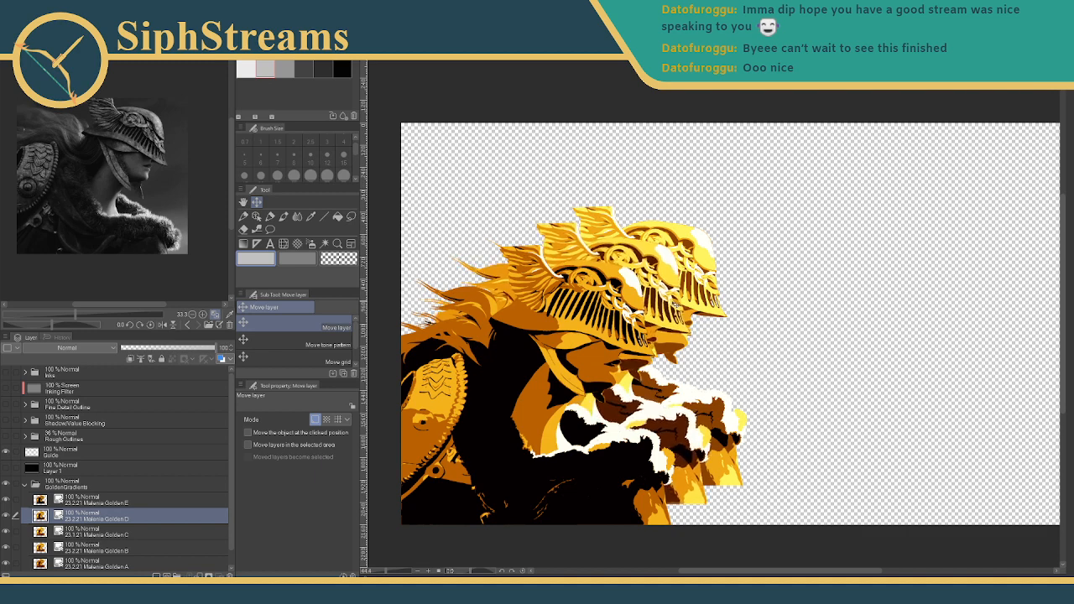
- Offset Golden C and Golden B up-right as further helmets, undoing one misplaced Golden D move
click(88, 534)
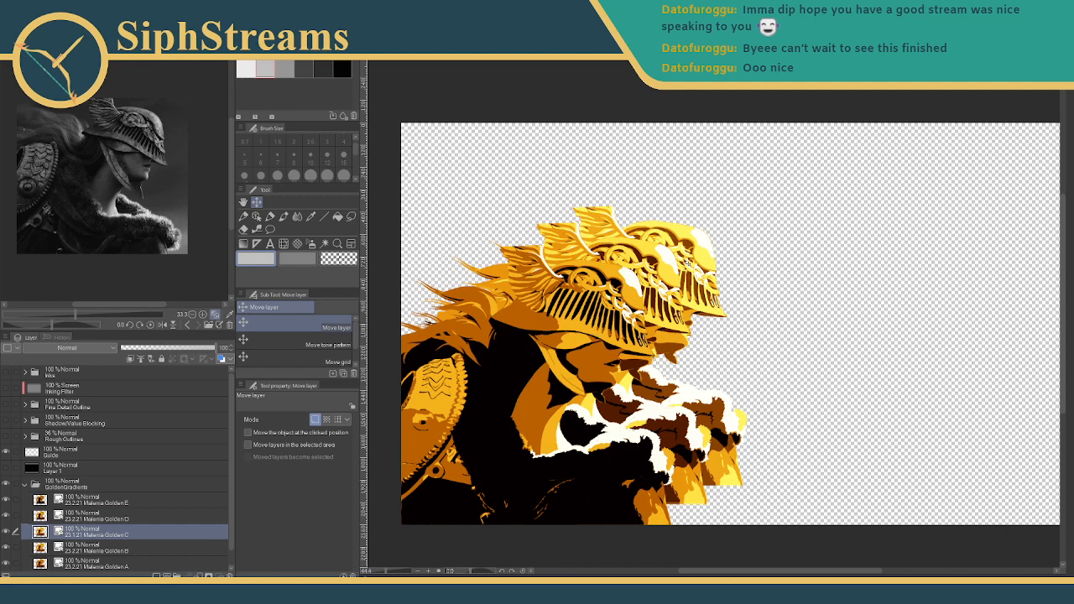
drag(688, 263, 692, 254)
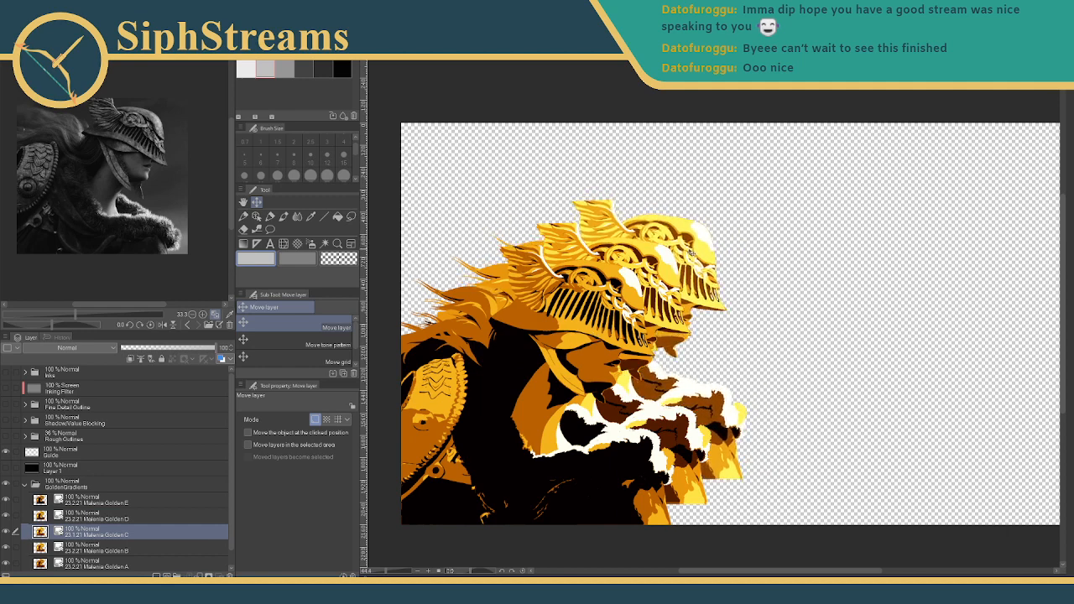
click(89, 515)
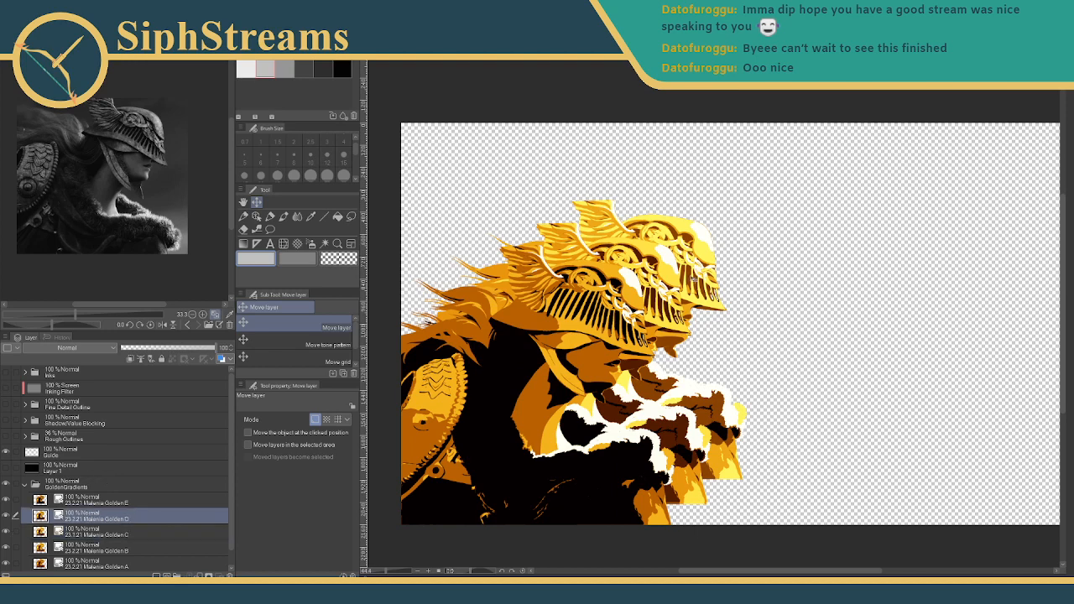
drag(693, 280, 557, 289)
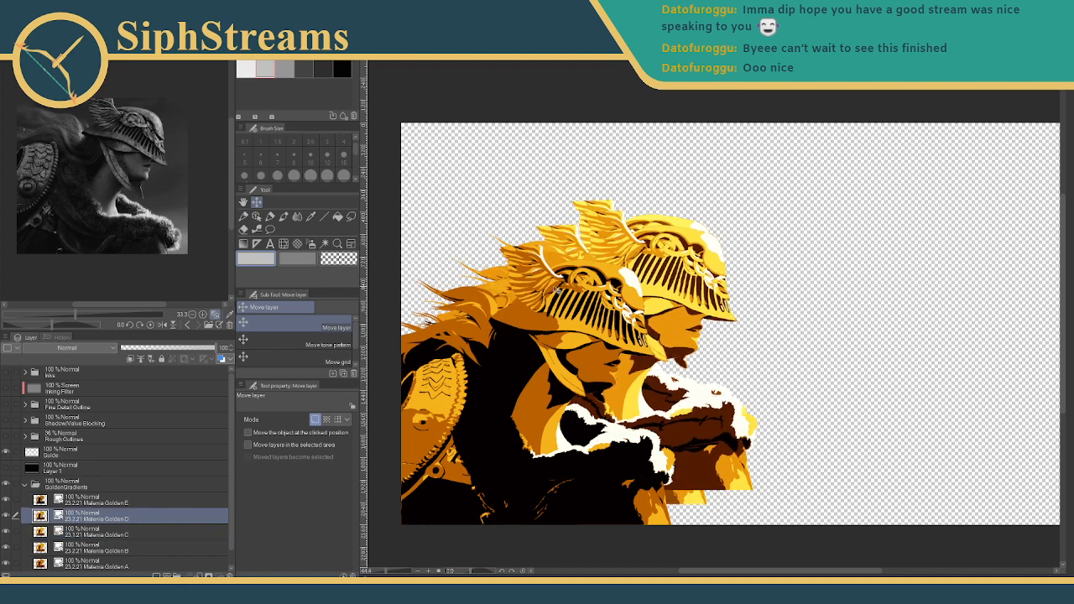
key(ctrl+z)
click(113, 547)
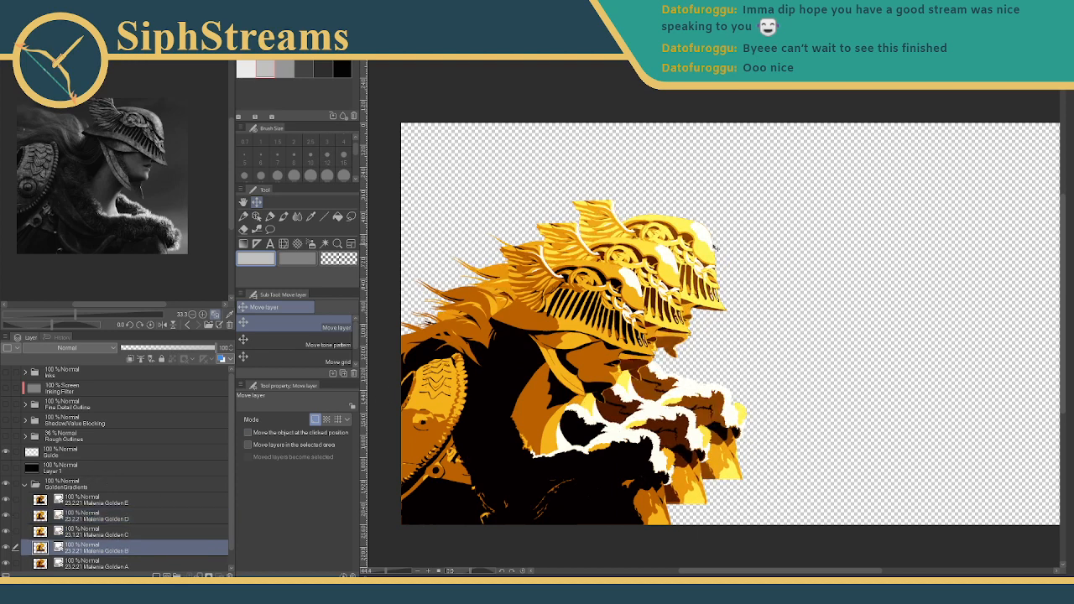
drag(714, 248, 745, 222)
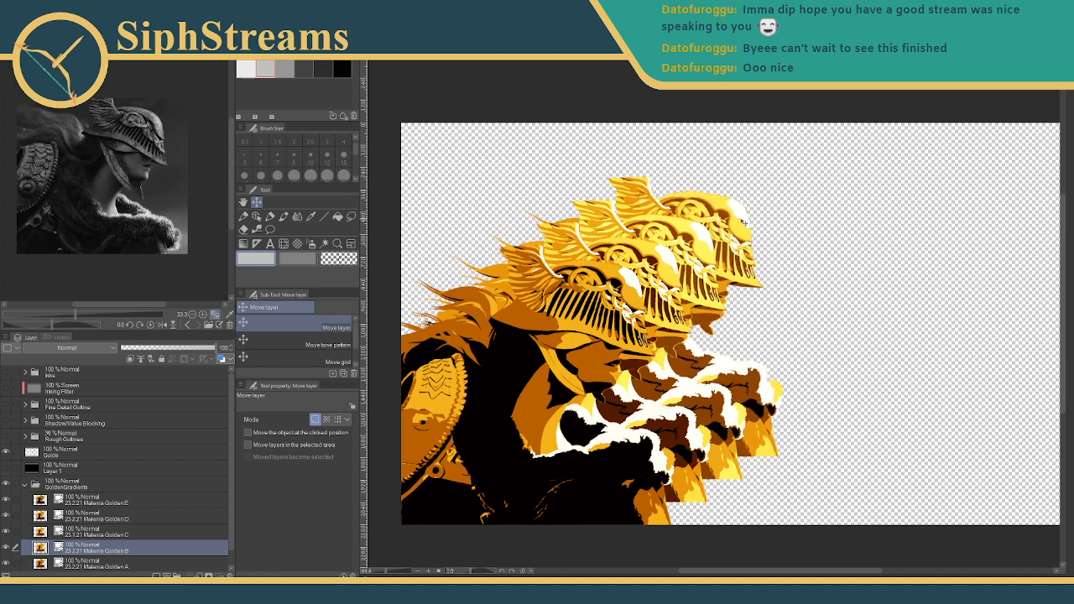
click(91, 563)
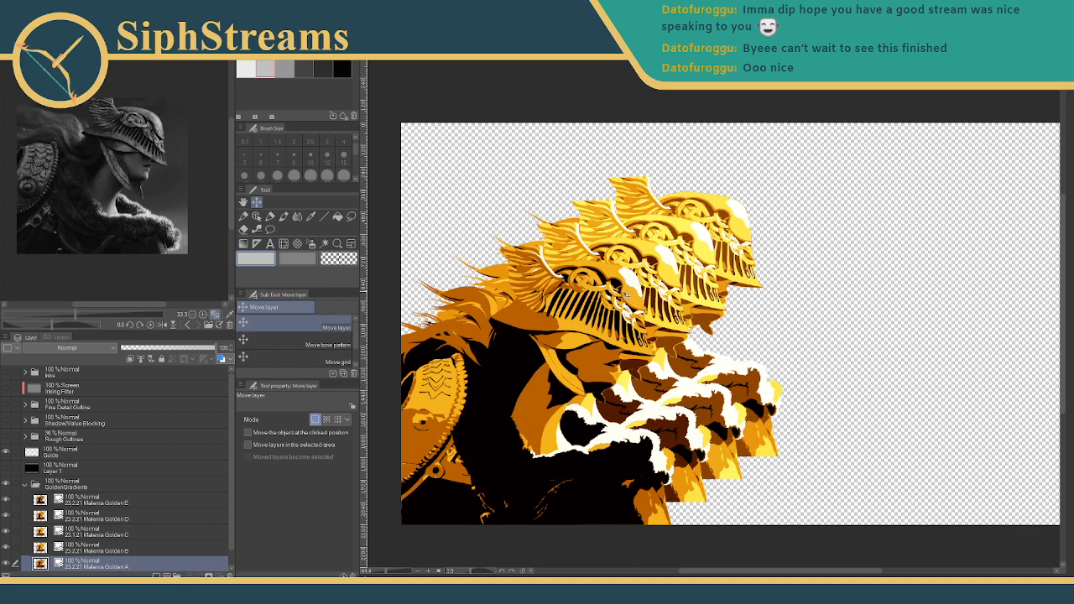
- Move the Golden A warrior up-right and then into the bottom-right corner
drag(626, 296, 770, 202)
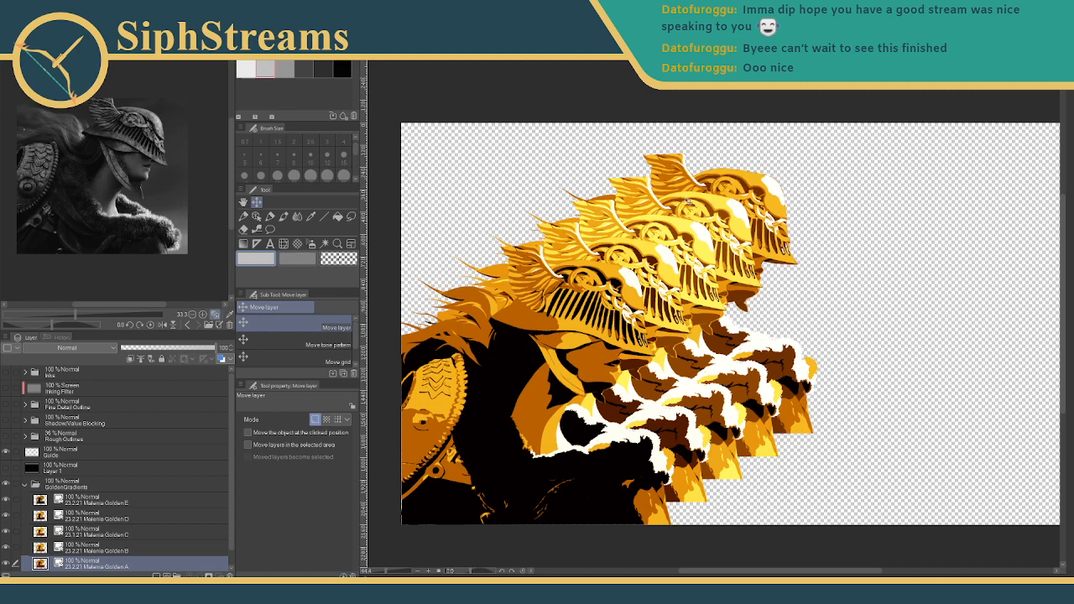
drag(770, 204, 936, 201)
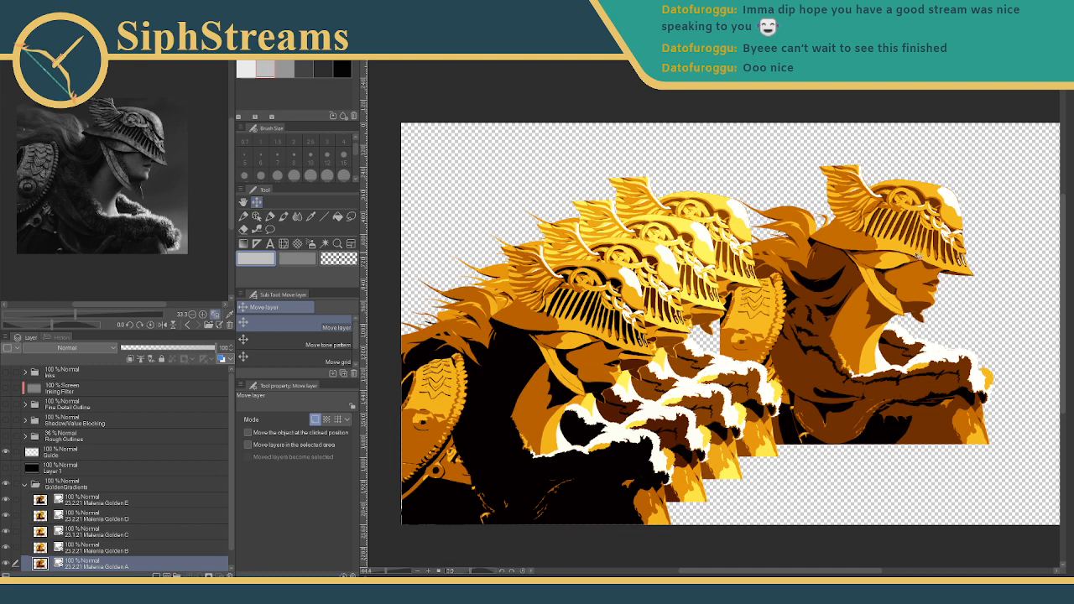
drag(917, 256, 908, 284)
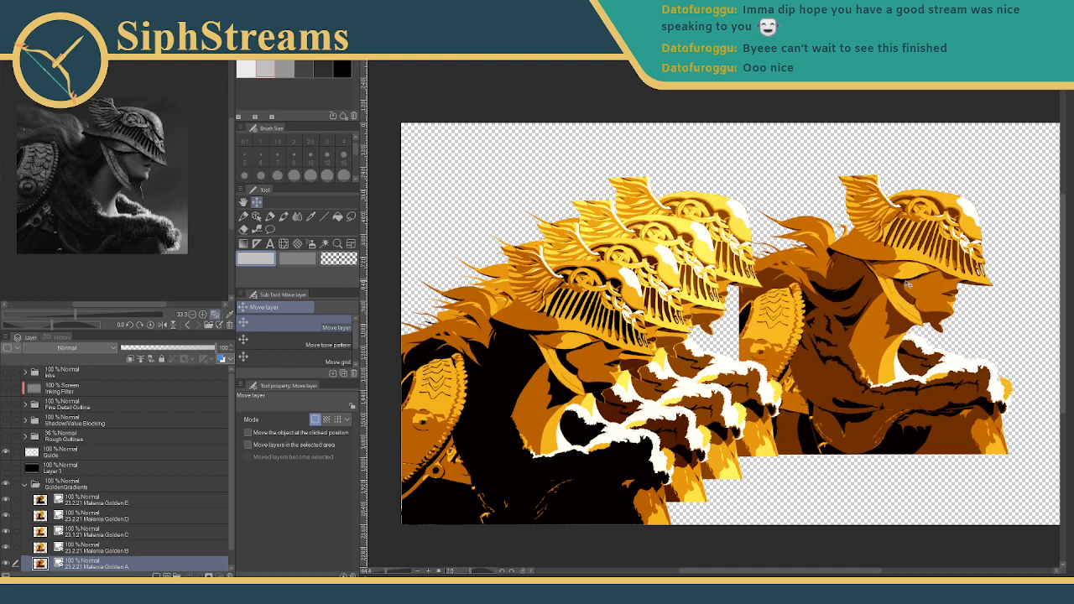
drag(861, 277, 846, 283)
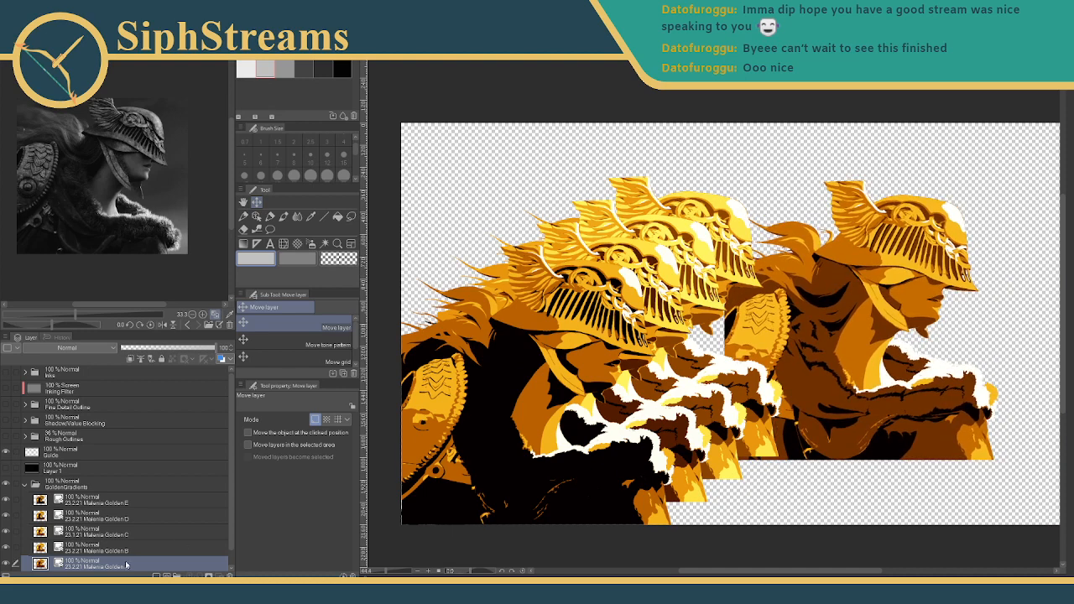
- Stack Golden A at the top of GoldenGradients and slide it back to the lower-left front
scroll(141, 470, down, 1)
drag(92, 549, 93, 476)
drag(794, 334, 473, 395)
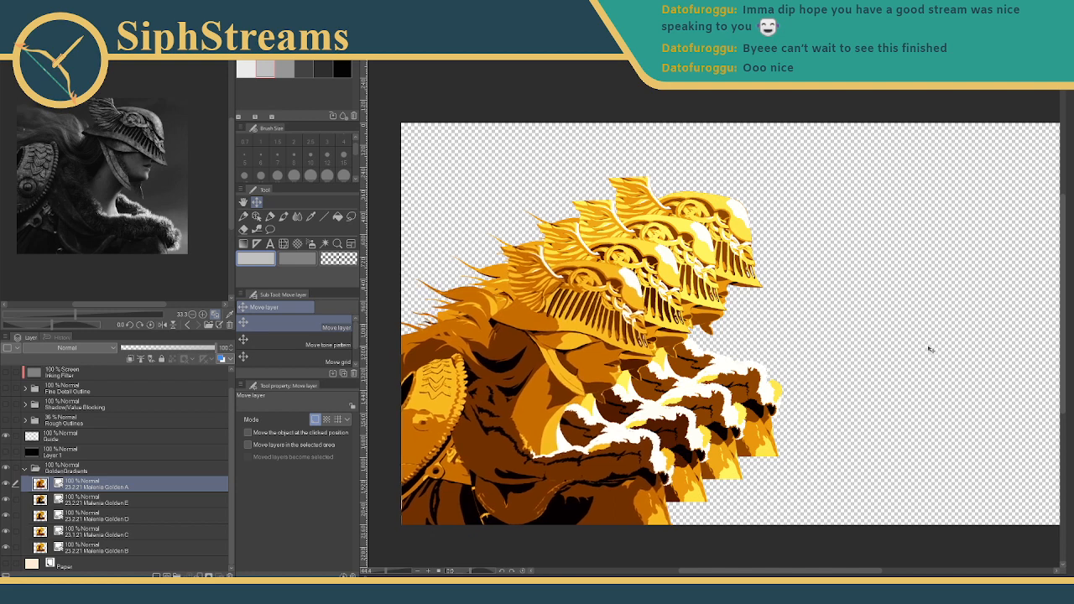